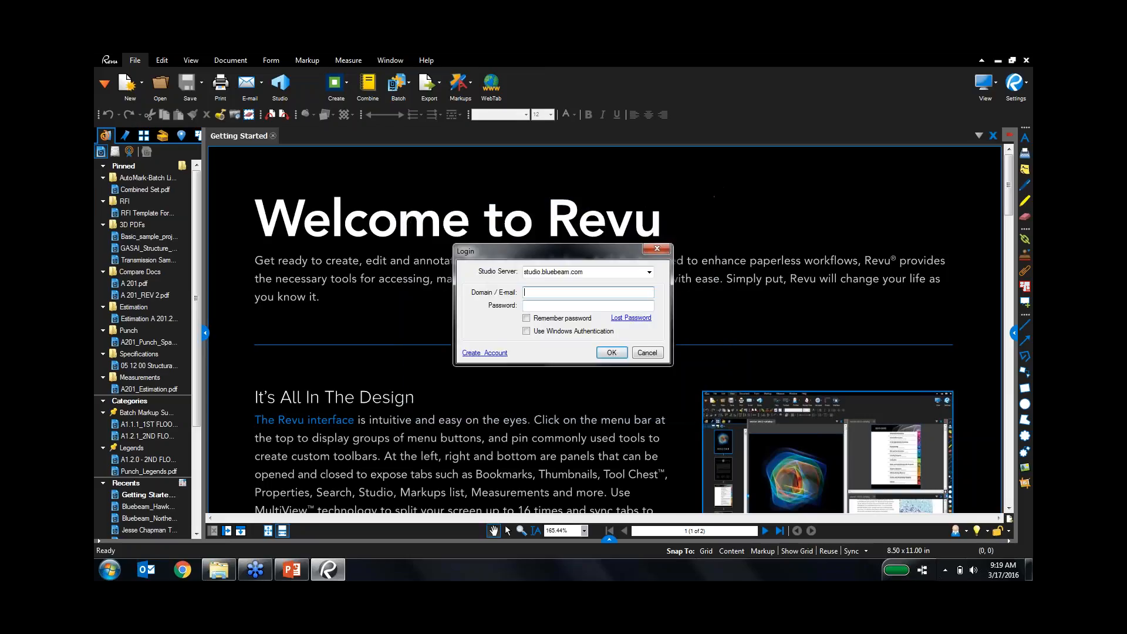
Sign in to Studio with the account e-mail and password, keeping Remember password ticked, then collapse the Studio panel.
key("Tab")
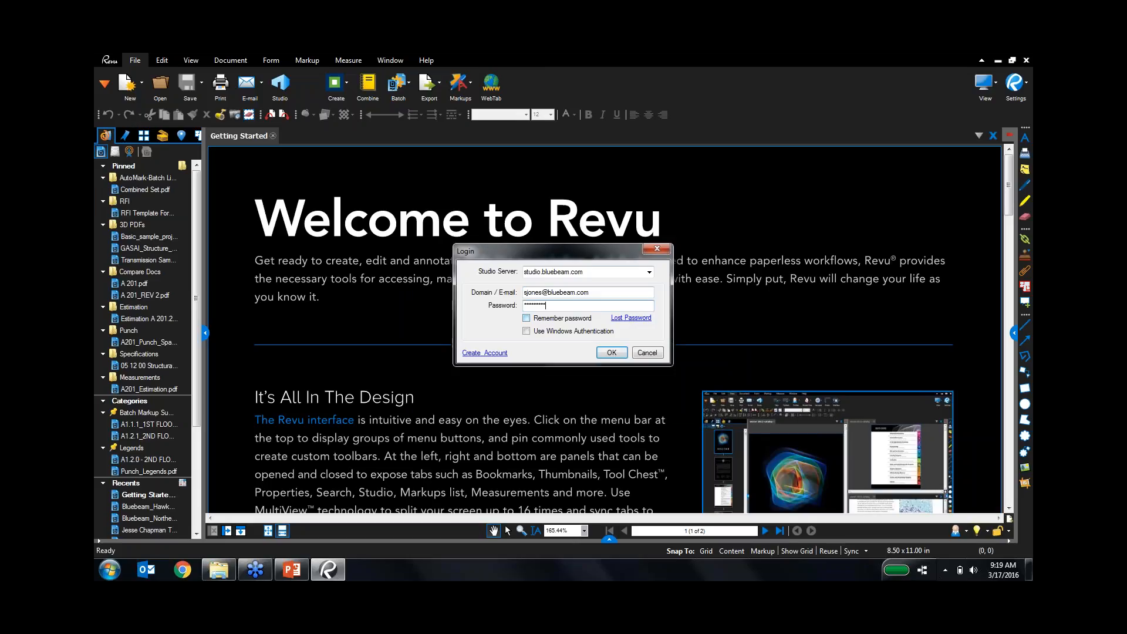
left_click(567, 318)
left_click(609, 353)
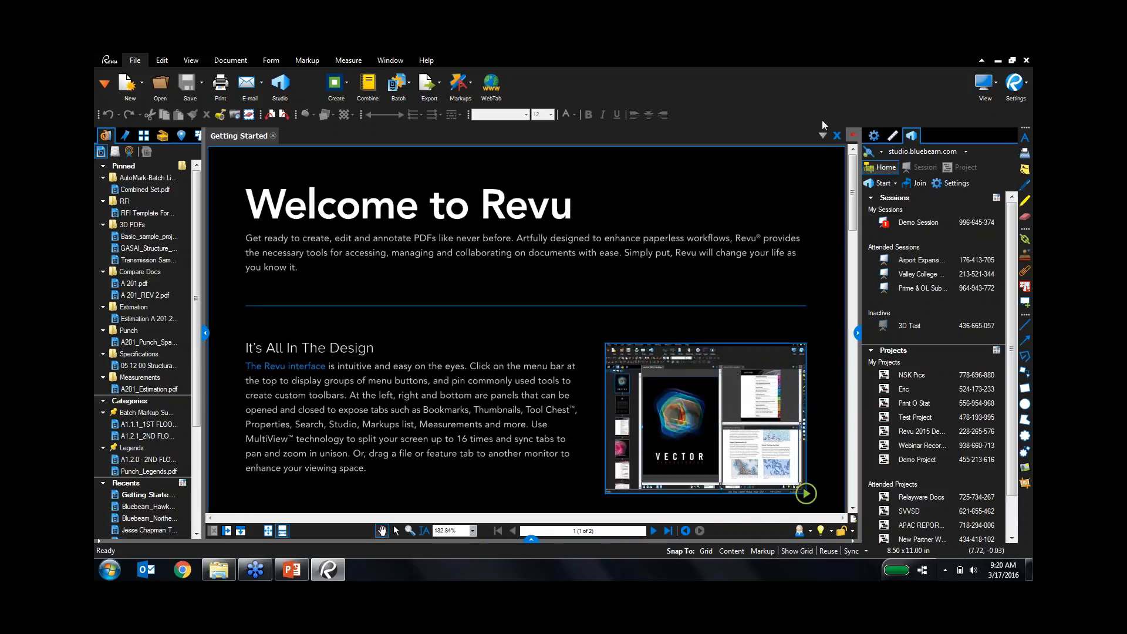
left_click(858, 332)
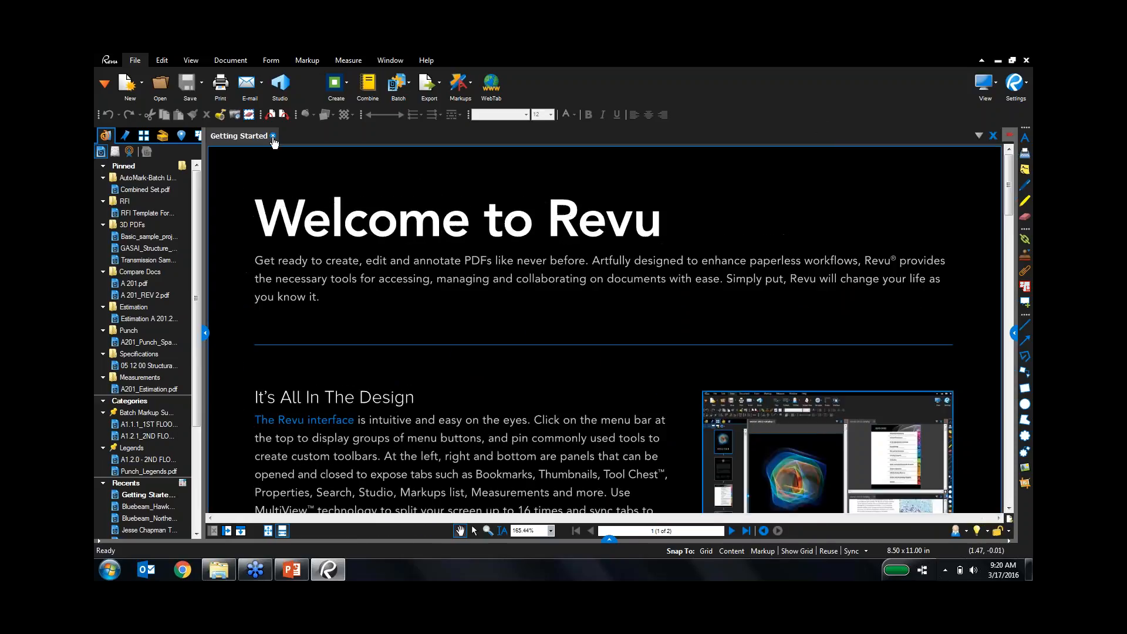
Close Getting Started, open A 201.pdf from the Pinned list and fit the whole sheet on screen.
left_click(273, 137)
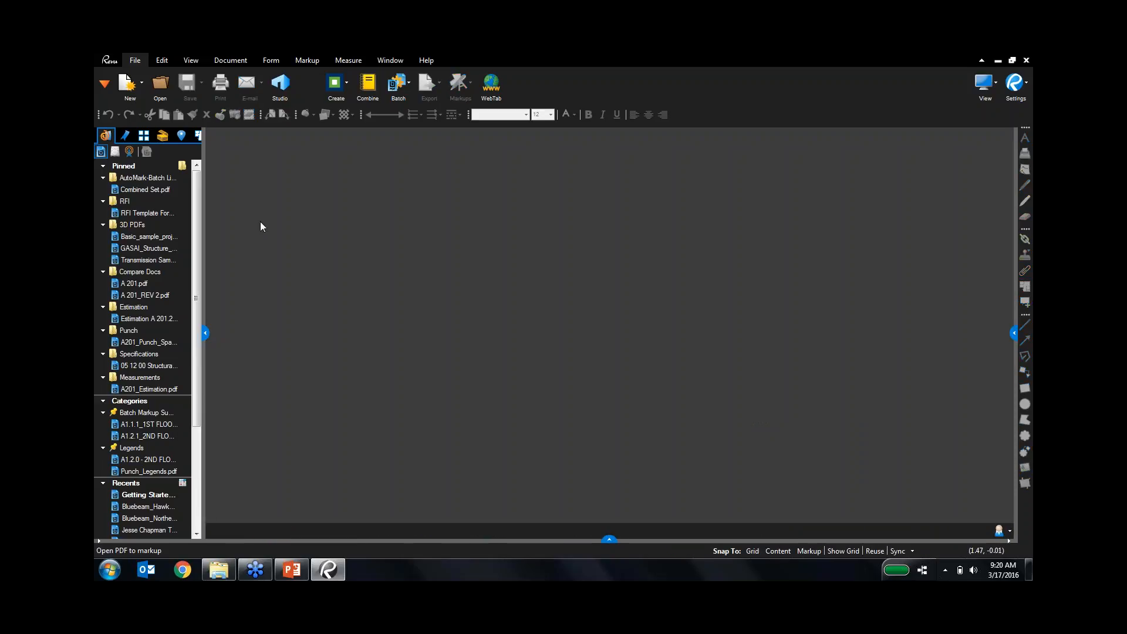
left_click(150, 284)
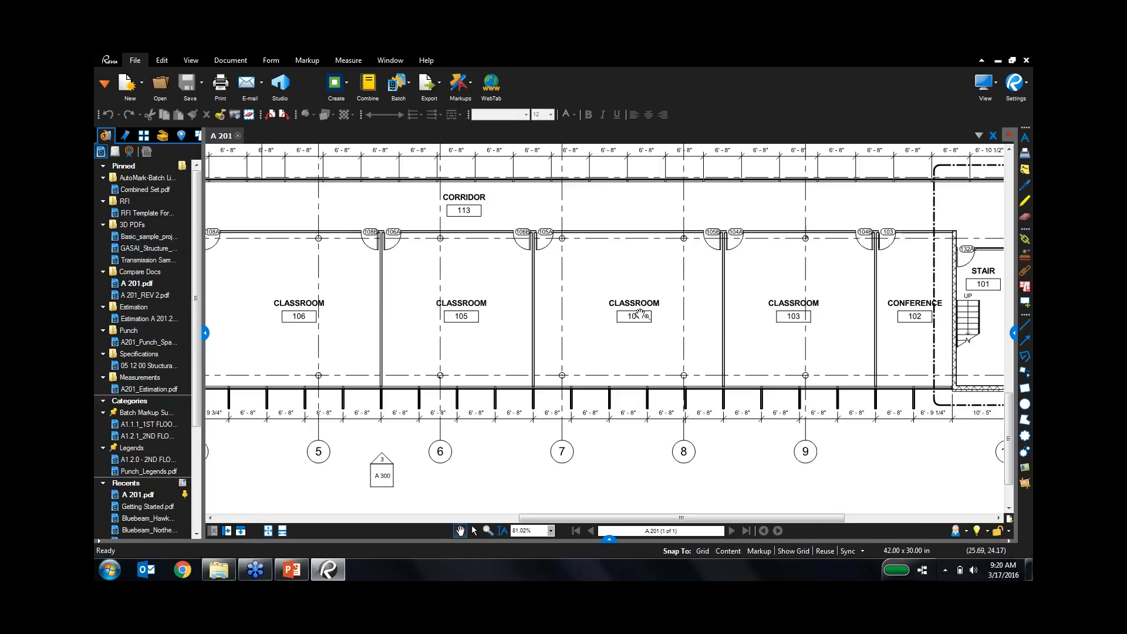
key("ctrl+0")
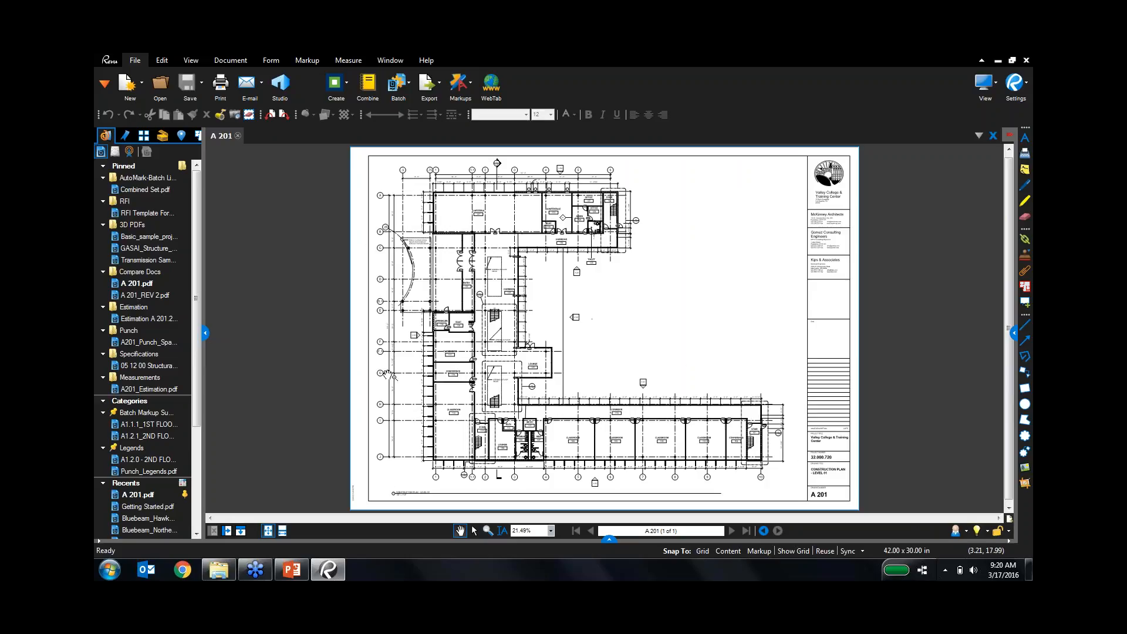
left_click(292, 568)
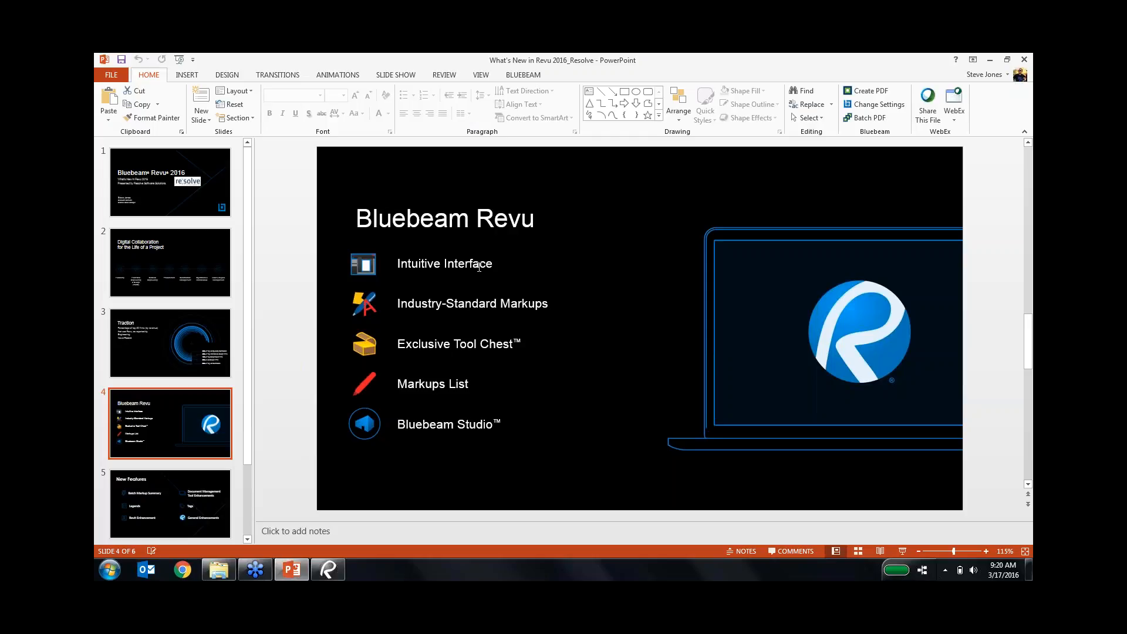
left_click(328, 573)
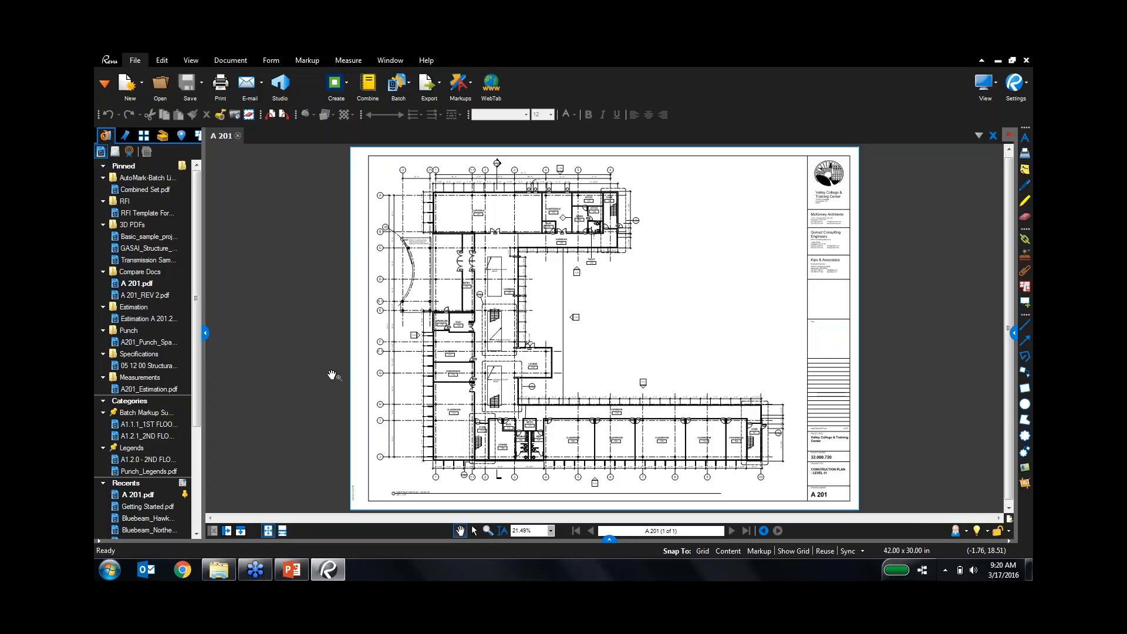
Try the Simple profile from View > Profiles, then switch to the Advanced profile.
left_click(192, 59)
left_click(412, 81)
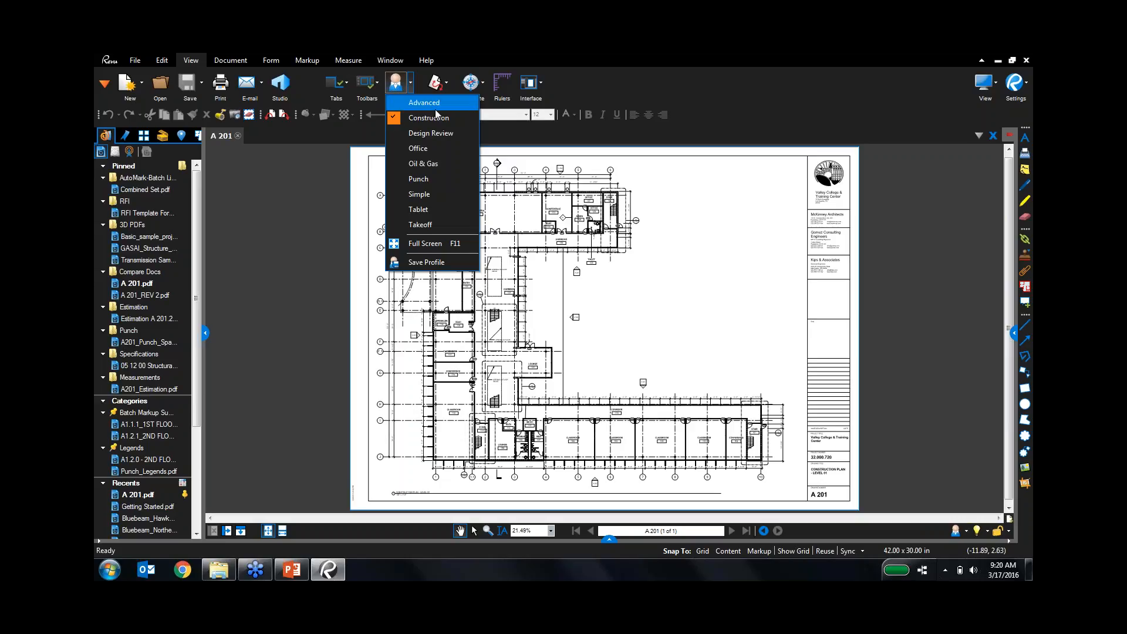
left_click(452, 194)
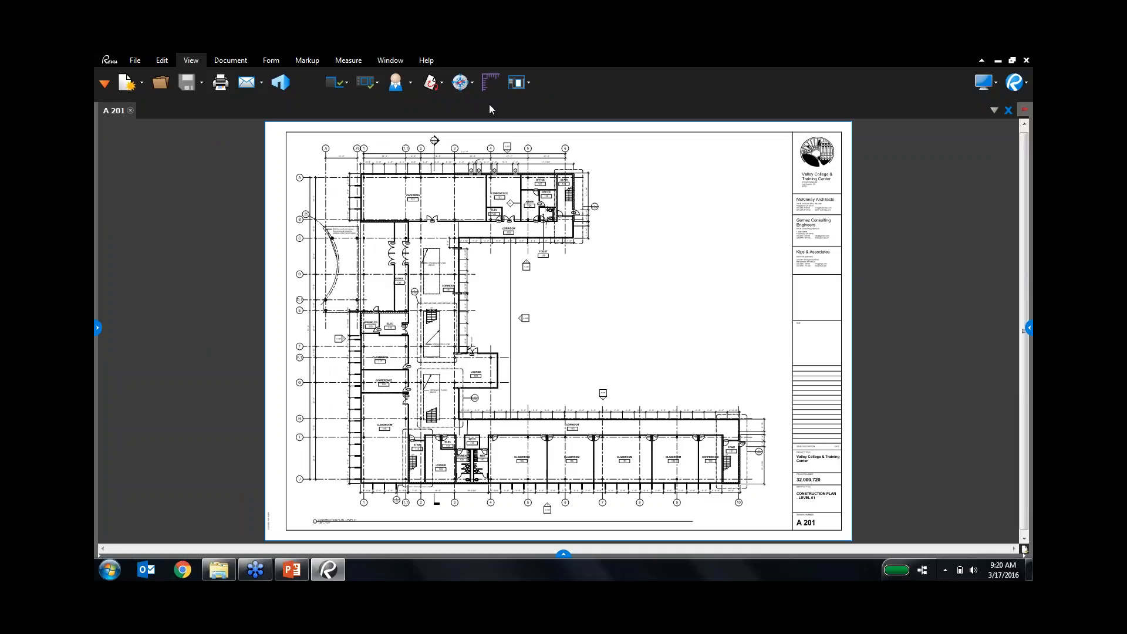
left_click(411, 89)
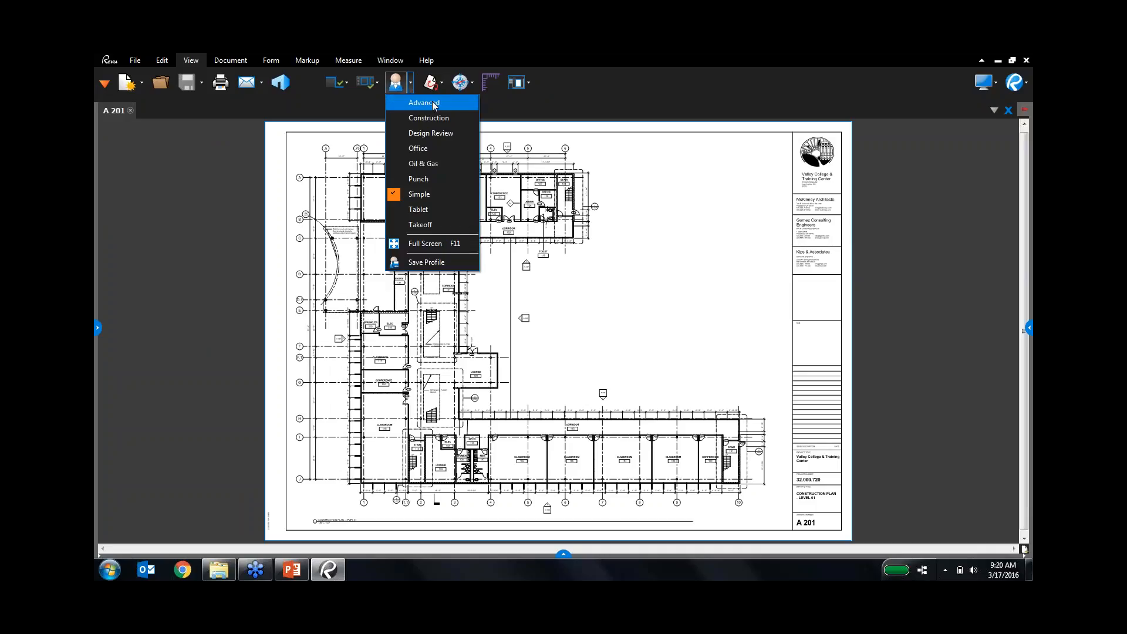
left_click(432, 102)
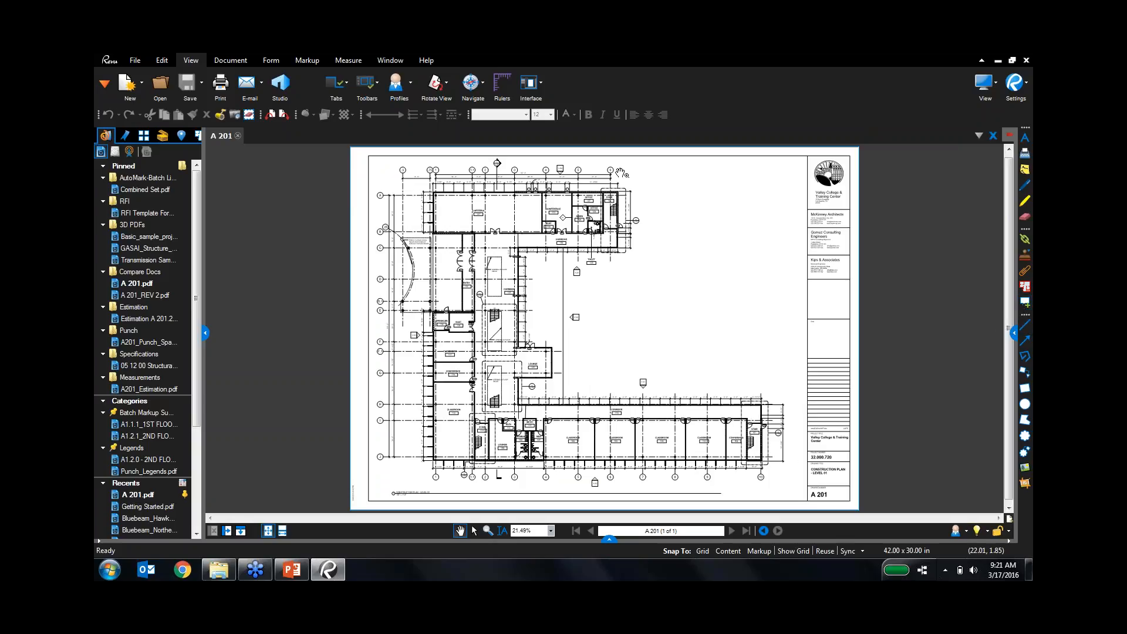
Show the Advanced Text toolbar and hide the Line Style toolbar.
right_click(701, 118)
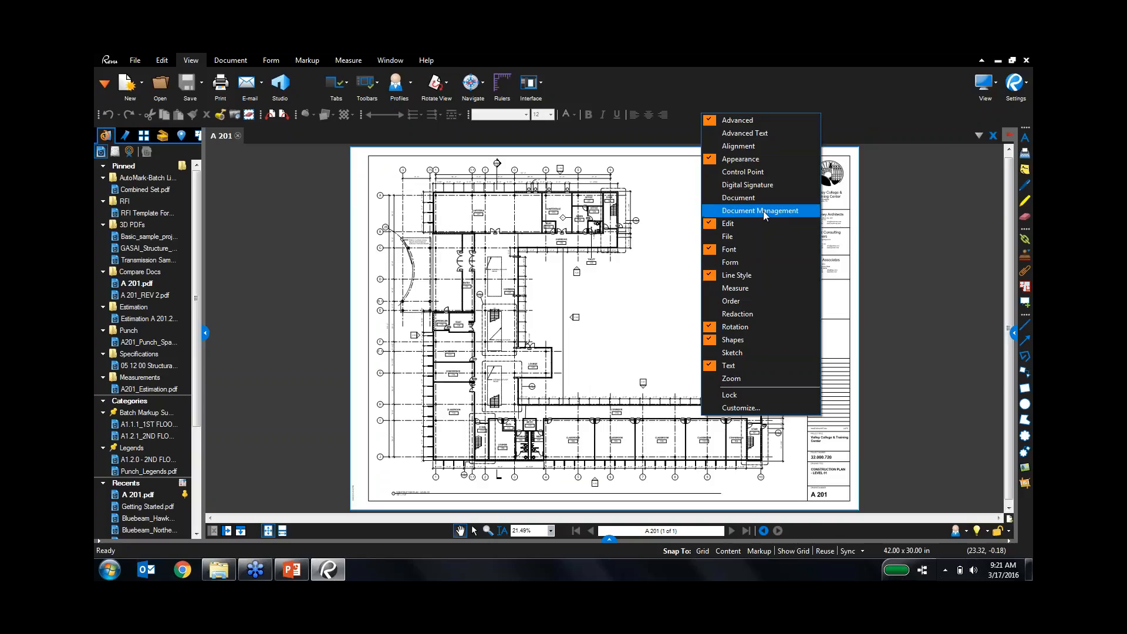
left_click(757, 133)
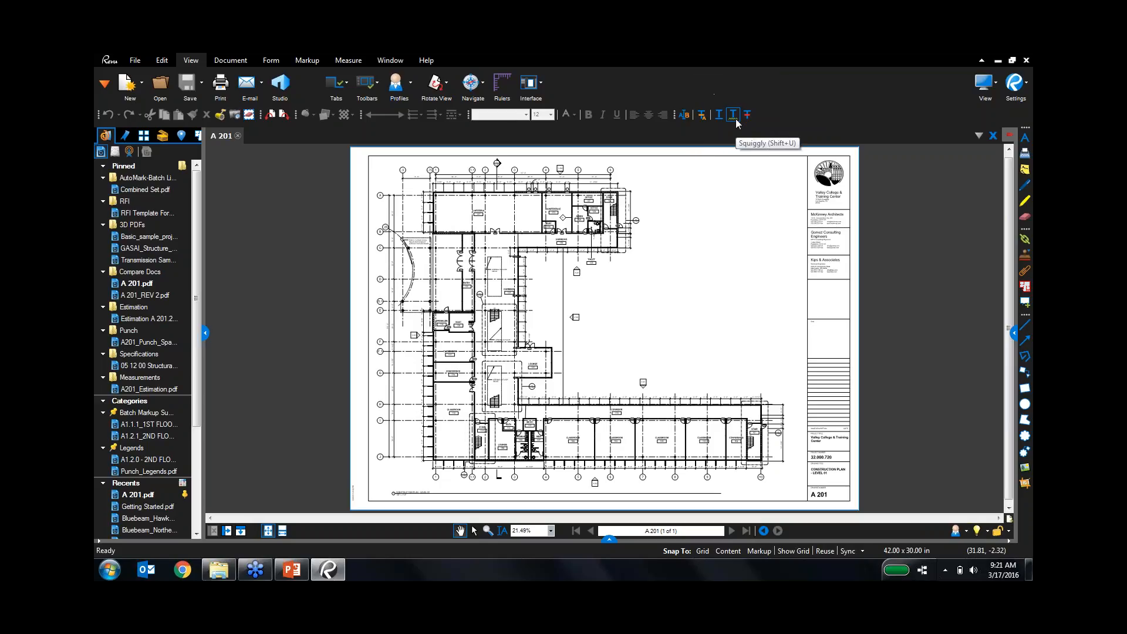
right_click(791, 118)
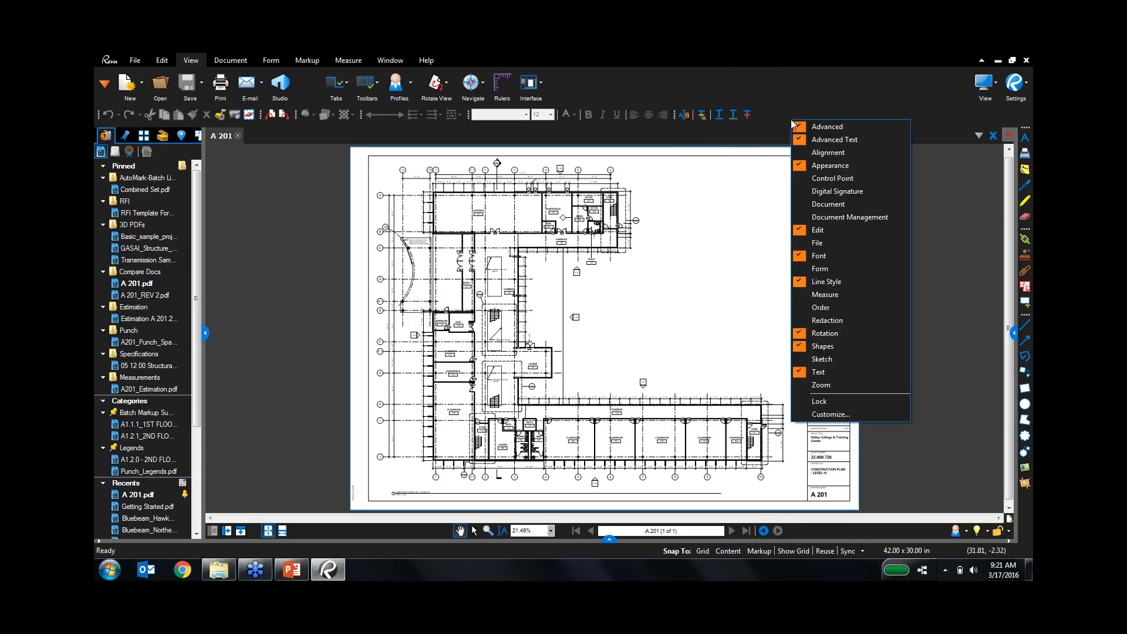
left_click(844, 281)
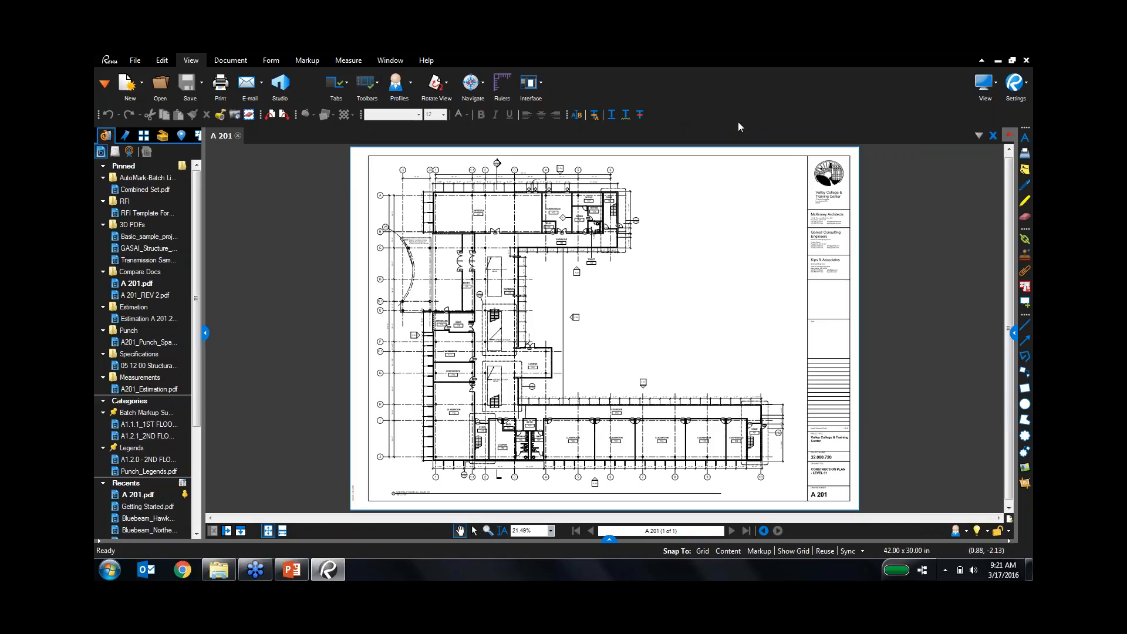
Add a new profile named after the user in Manage Profiles and confirm it.
left_click(398, 78)
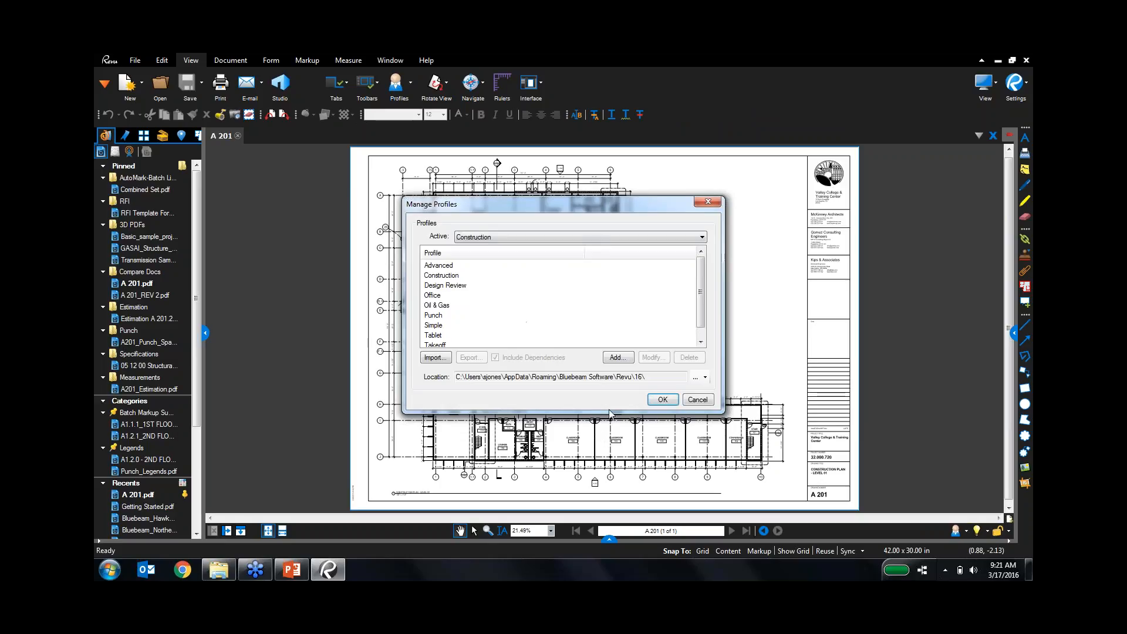
left_click(624, 356)
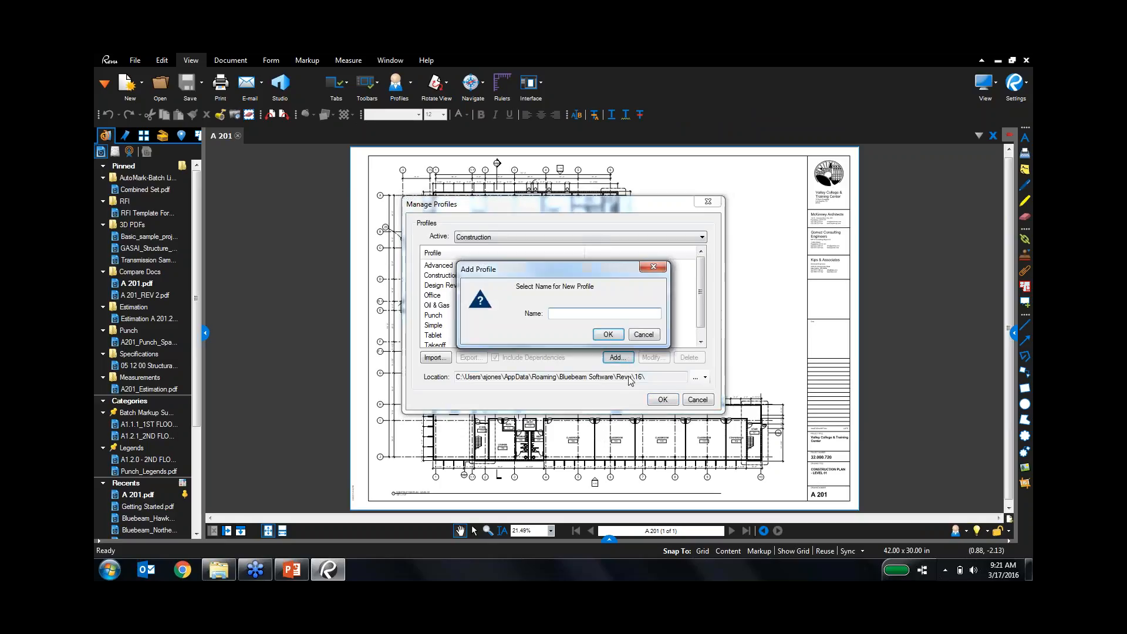
type("Steve")
key("Return")
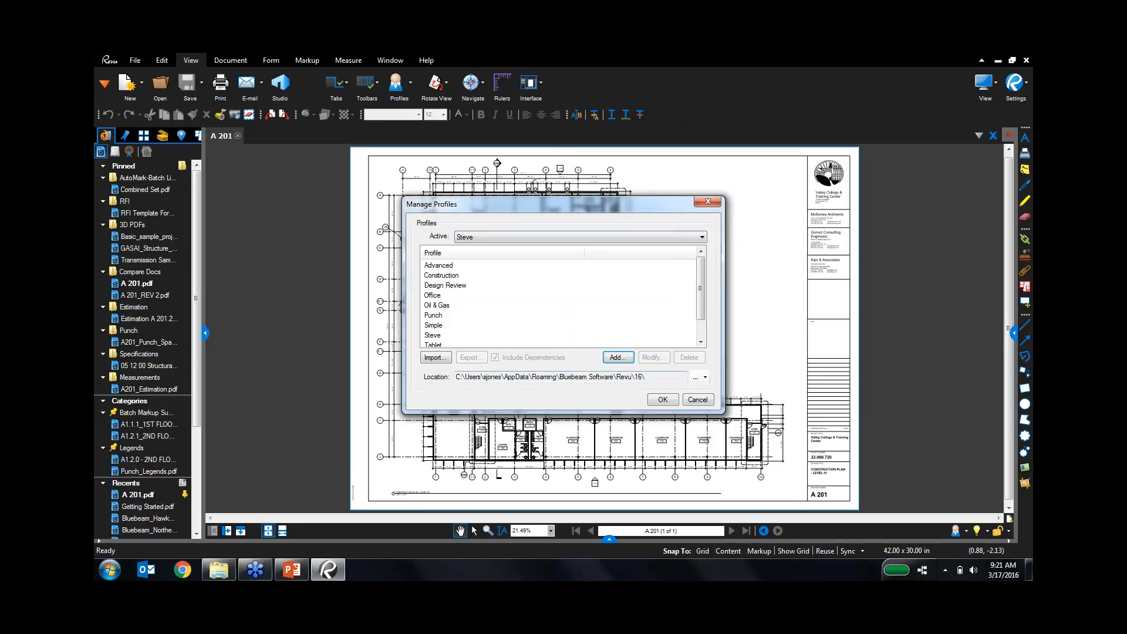
left_click(675, 400)
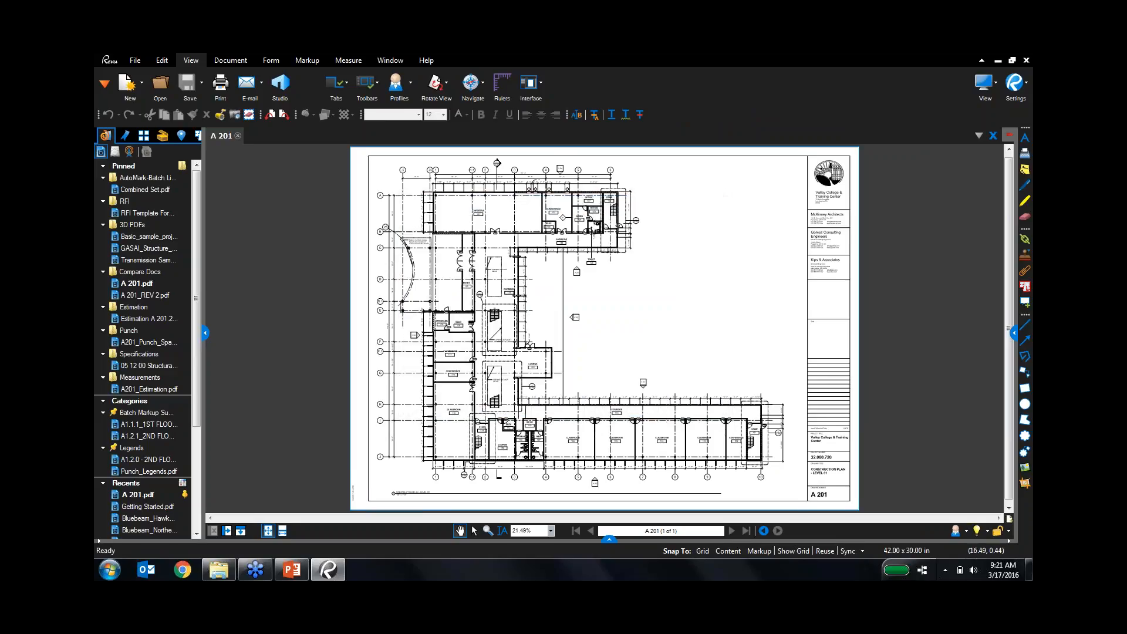
Check the new profile in the Profiles list, then glance at PowerPoint and return to A 201.
left_click(410, 82)
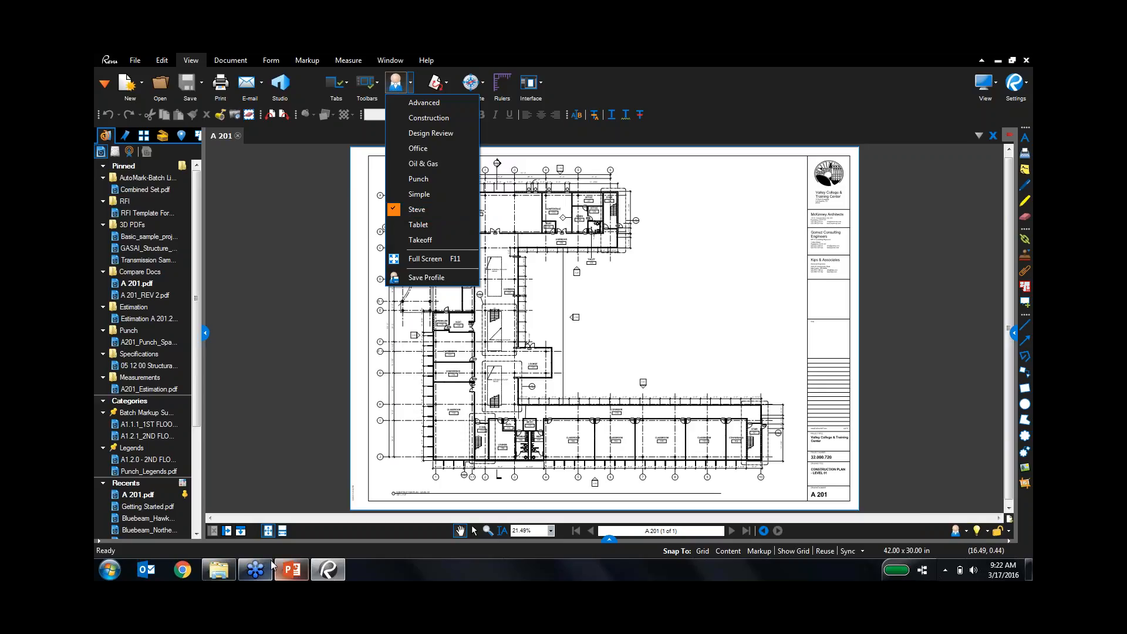
left_click(304, 575)
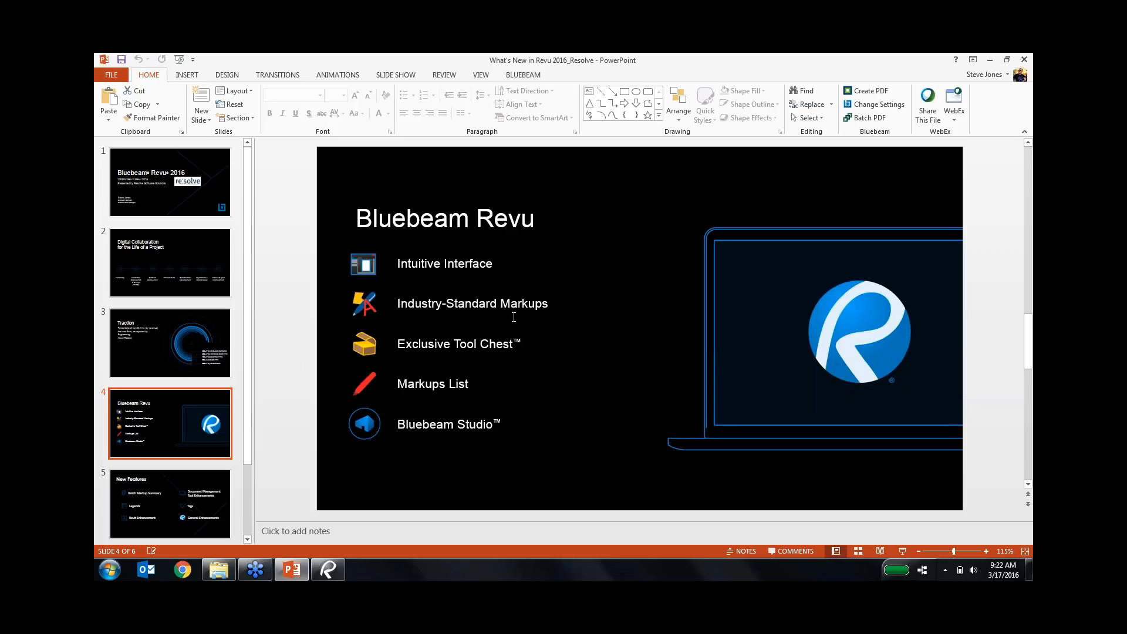
left_click(328, 569)
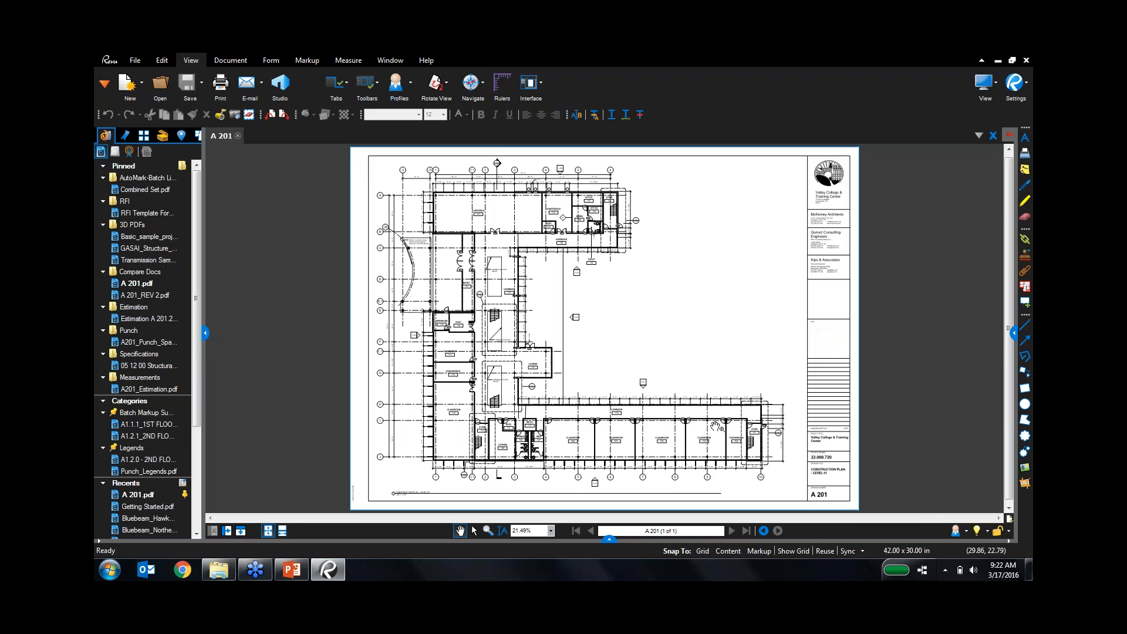
Zoom into the corridor and classrooms and pick Pen from the Markup tab's Pen dropdown.
scroll(710, 426, "up", 3)
scroll(681, 426, "up", 2)
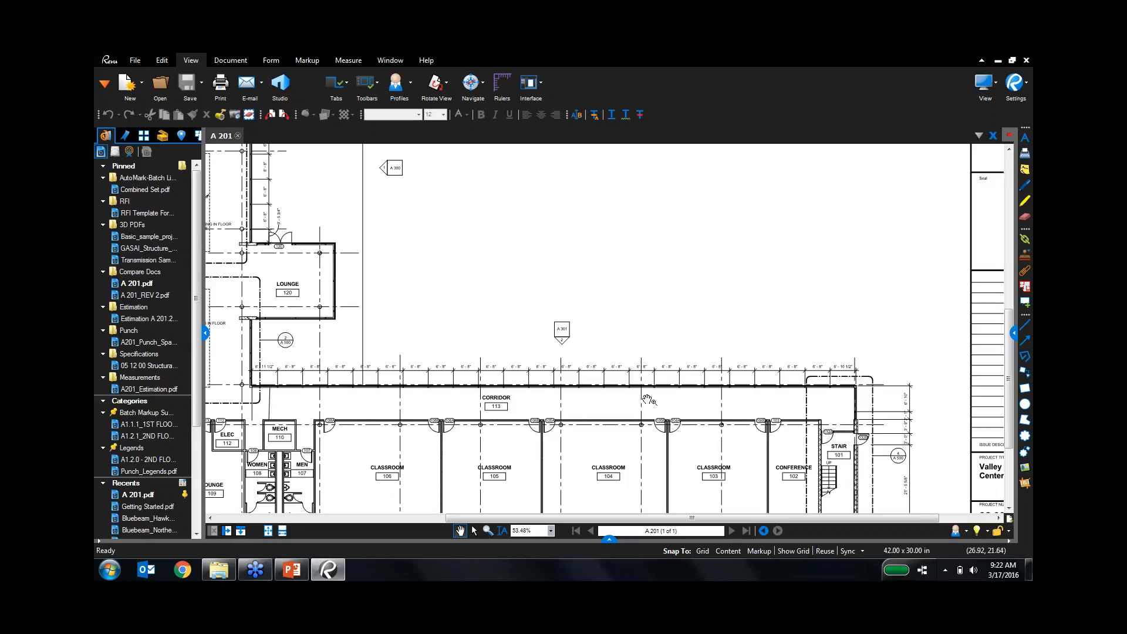
left_click(312, 65)
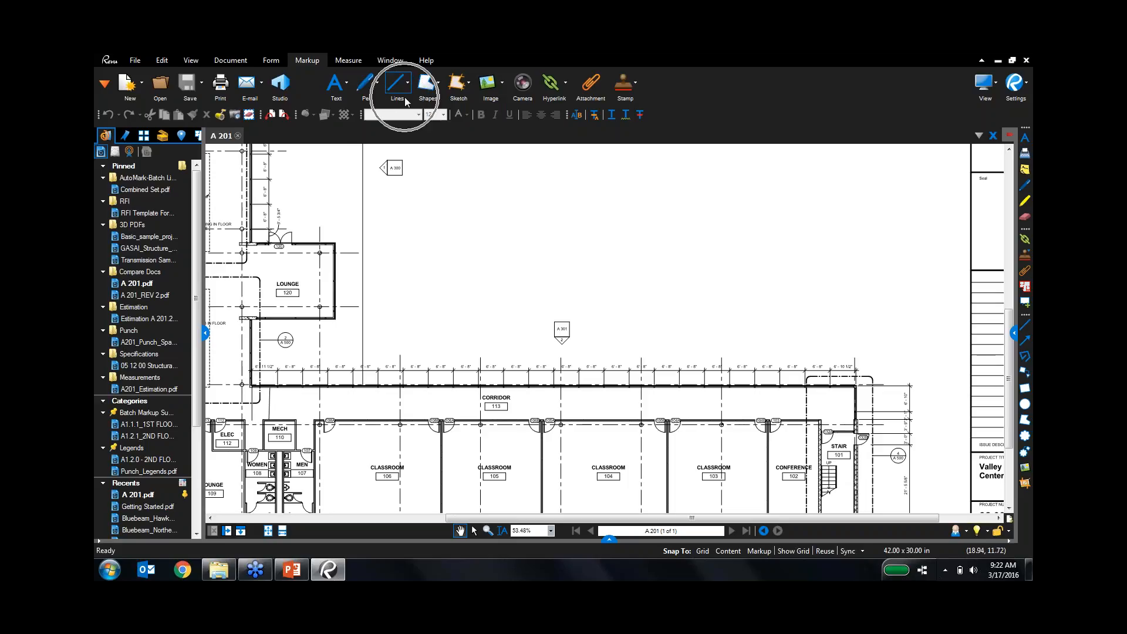
left_click(376, 83)
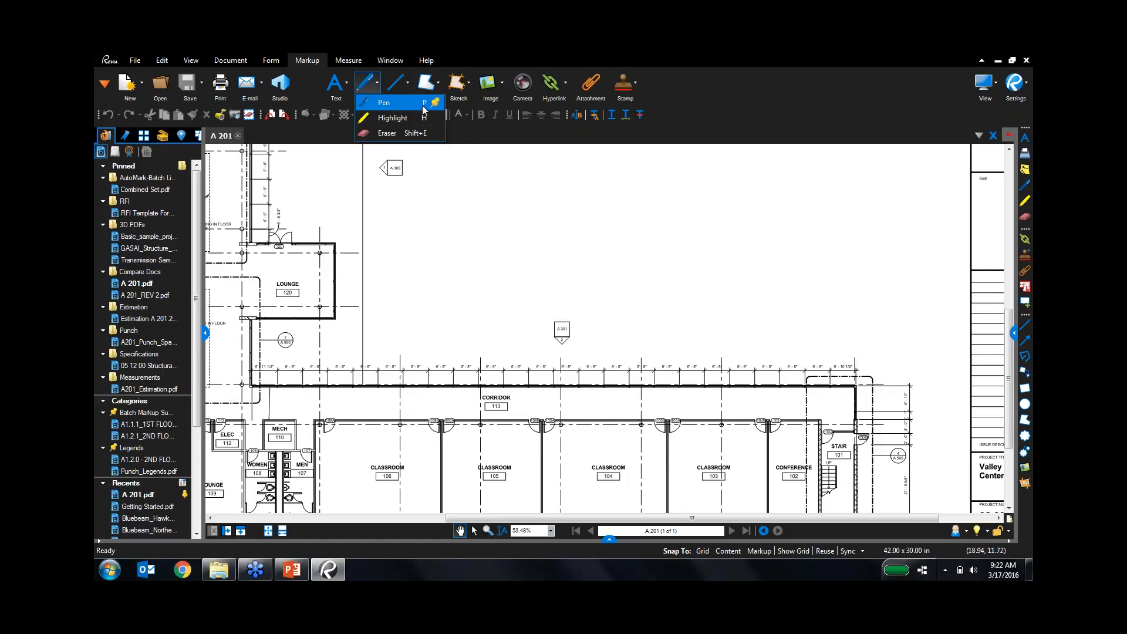
left_click(525, 291)
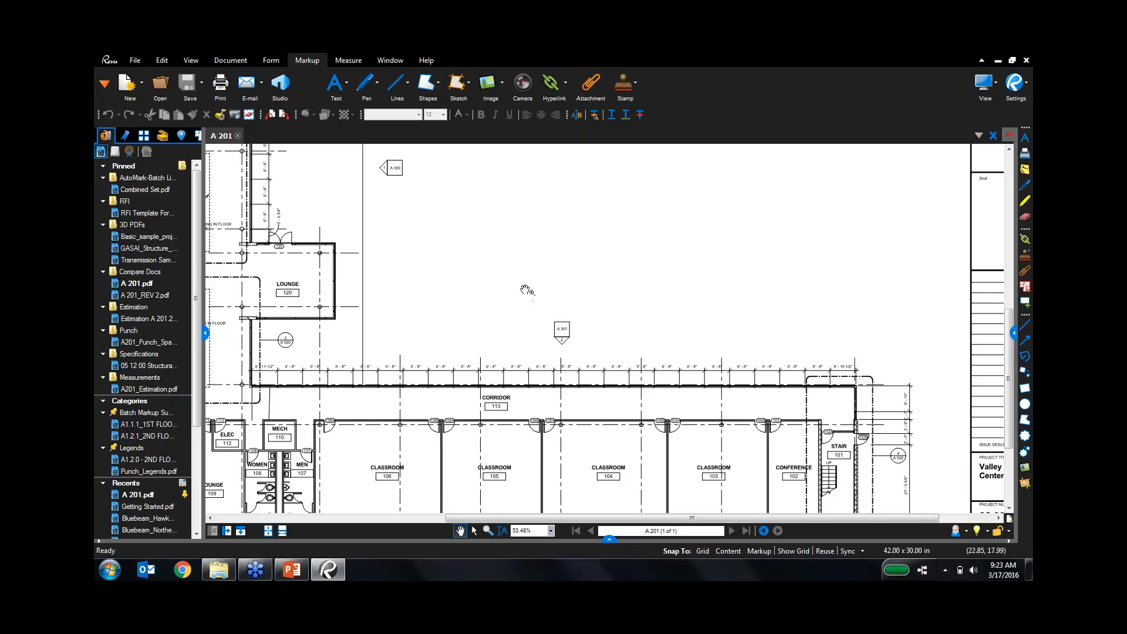
scroll(525, 290, "up", 3)
Draw a red freehand stroke above the corridor and a thick yellow highlight stroke above it.
key("p")
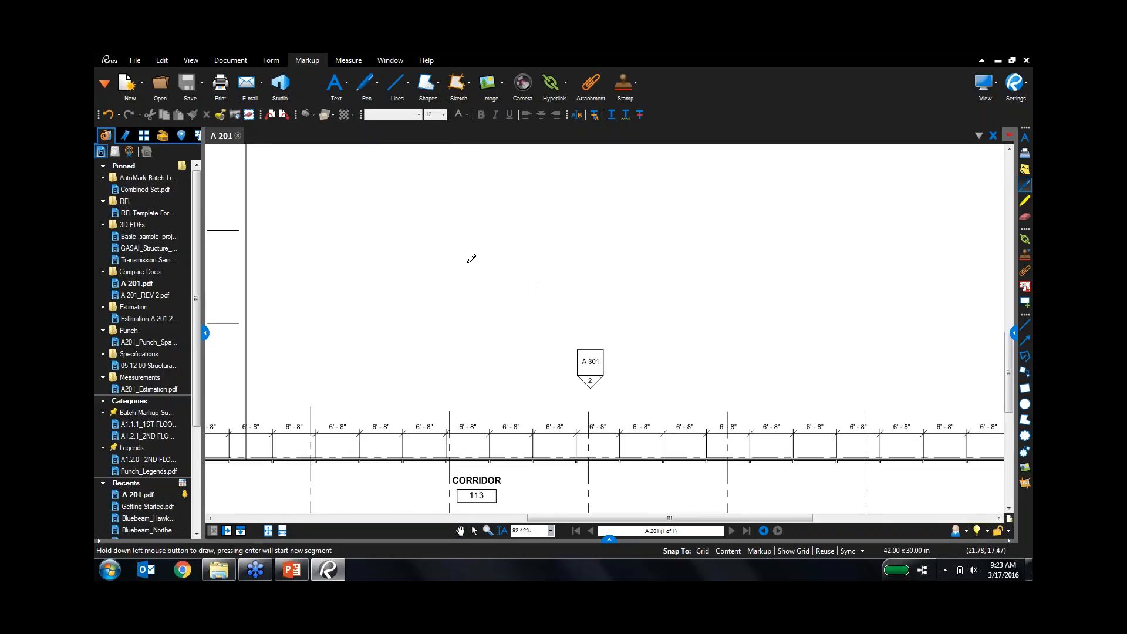
mouse_move(444, 241)
left_mouse_down()
mouse_move(492, 225)
mouse_move(644, 282)
mouse_move(775, 284)
left_mouse_up()
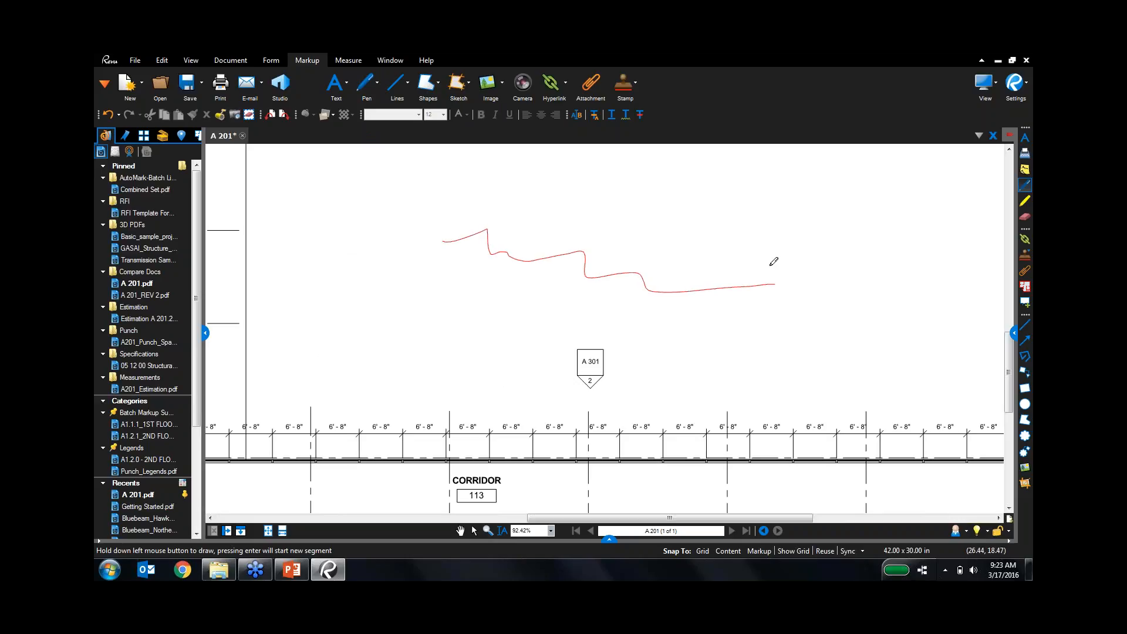
left_click(1027, 71)
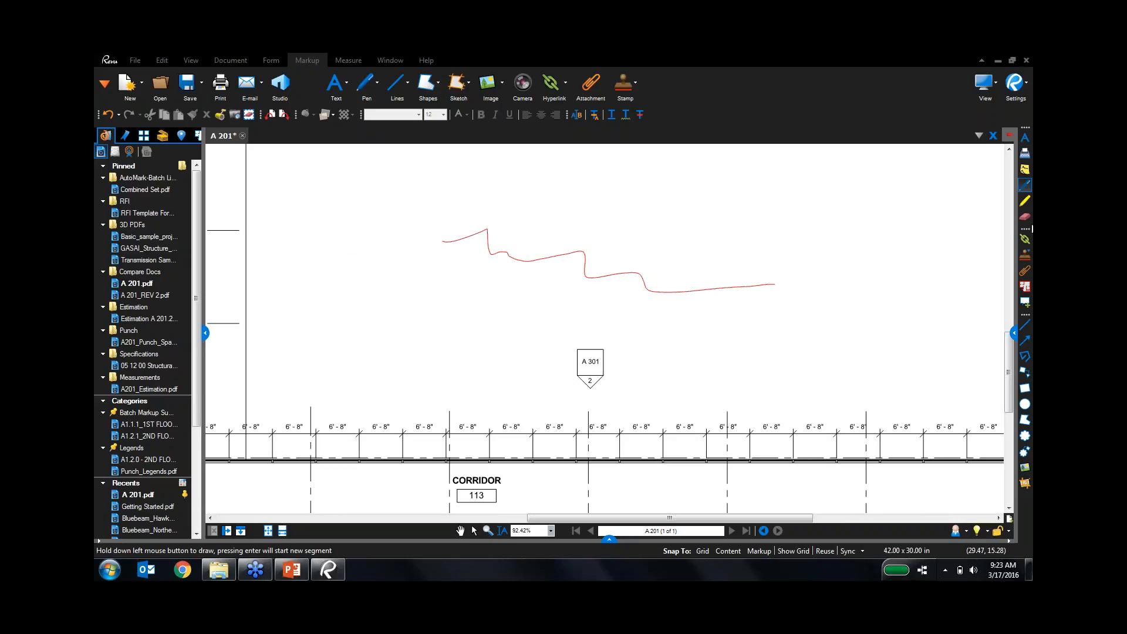
key("ctrl")
key("h")
mouse_move(547, 201)
left_mouse_down()
mouse_move(664, 204)
mouse_move(723, 229)
left_mouse_up()
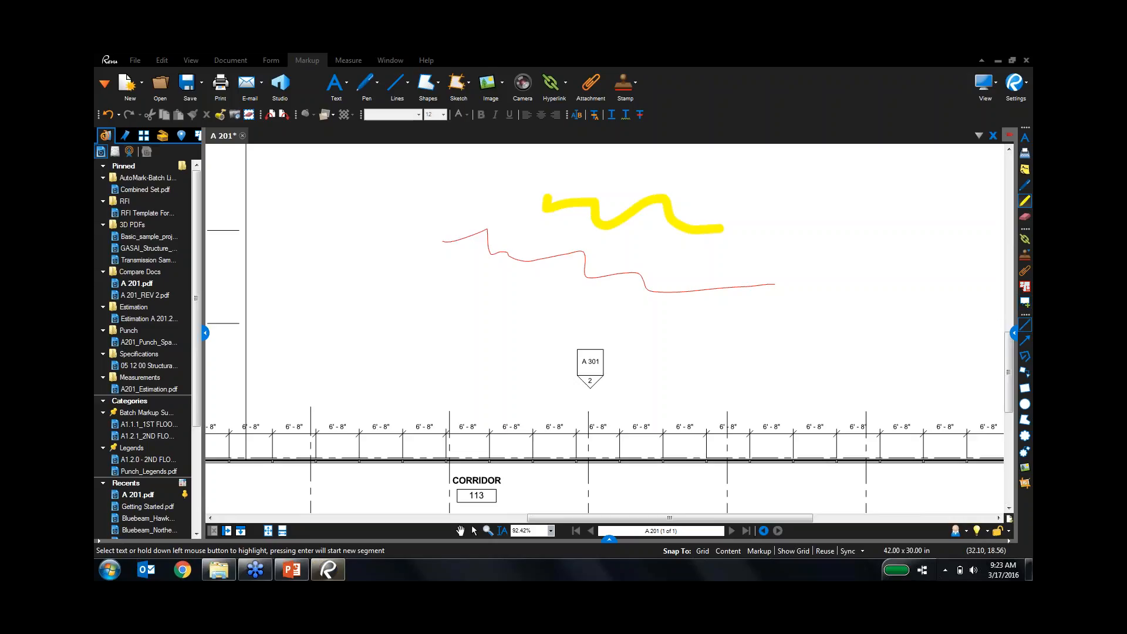
Add two red lines, a red rectangle and a red ellipse around the highlight stroke.
left_click(1025, 325)
left_click_drag(823, 229, 860, 254)
left_click_drag(761, 265, 890, 313)
left_click(1025, 389)
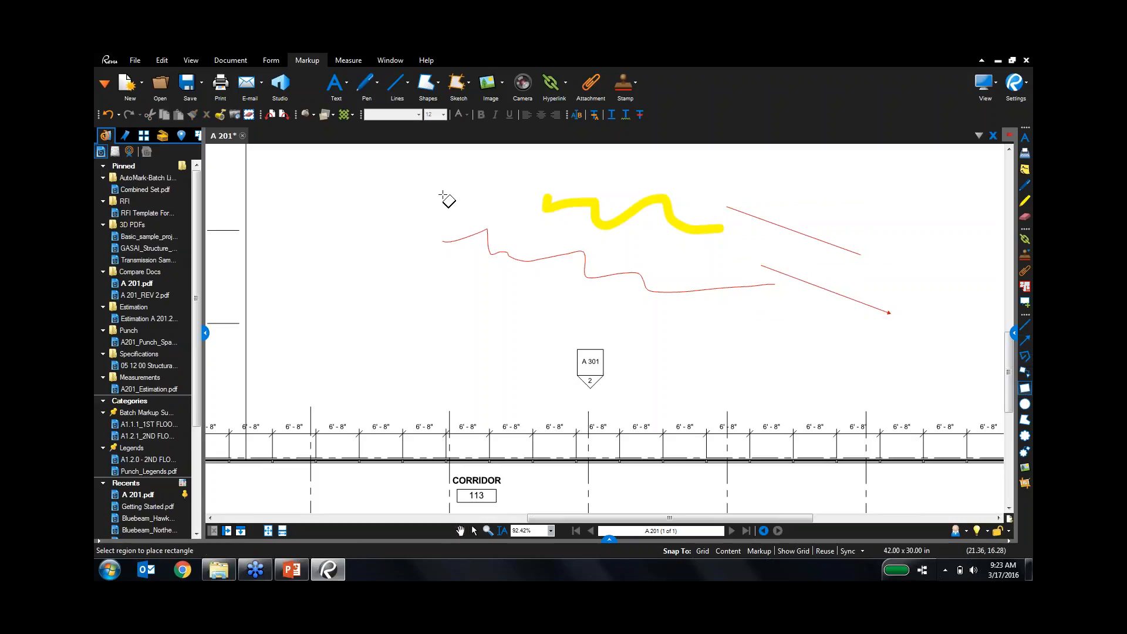
left_click_drag(421, 159, 521, 210)
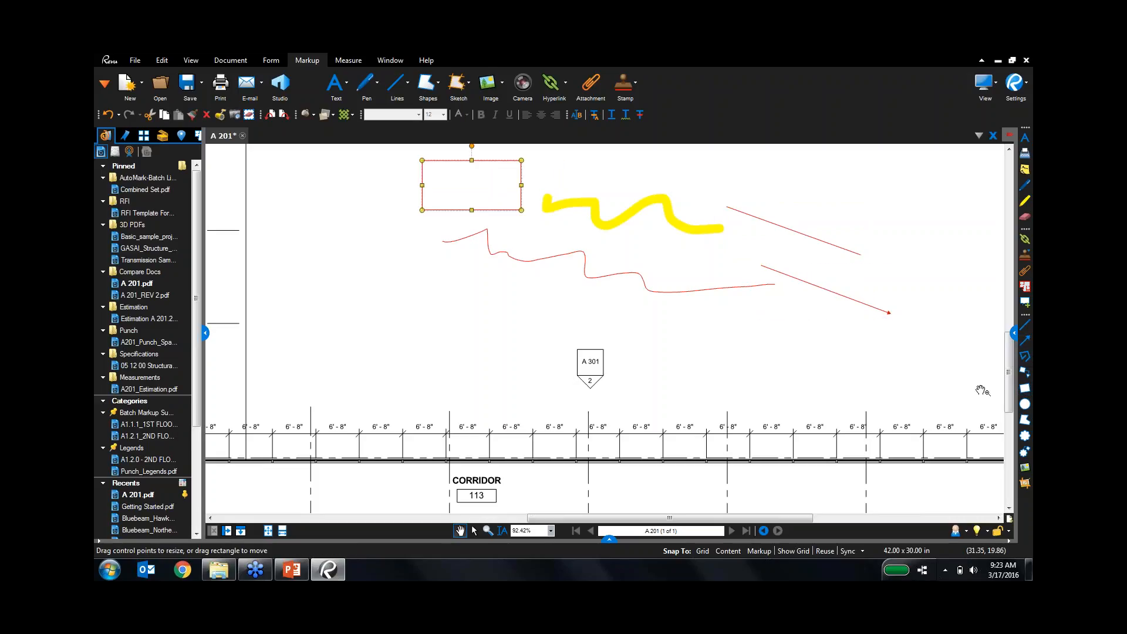
left_click(1024, 404)
left_click_drag(362, 221, 436, 266)
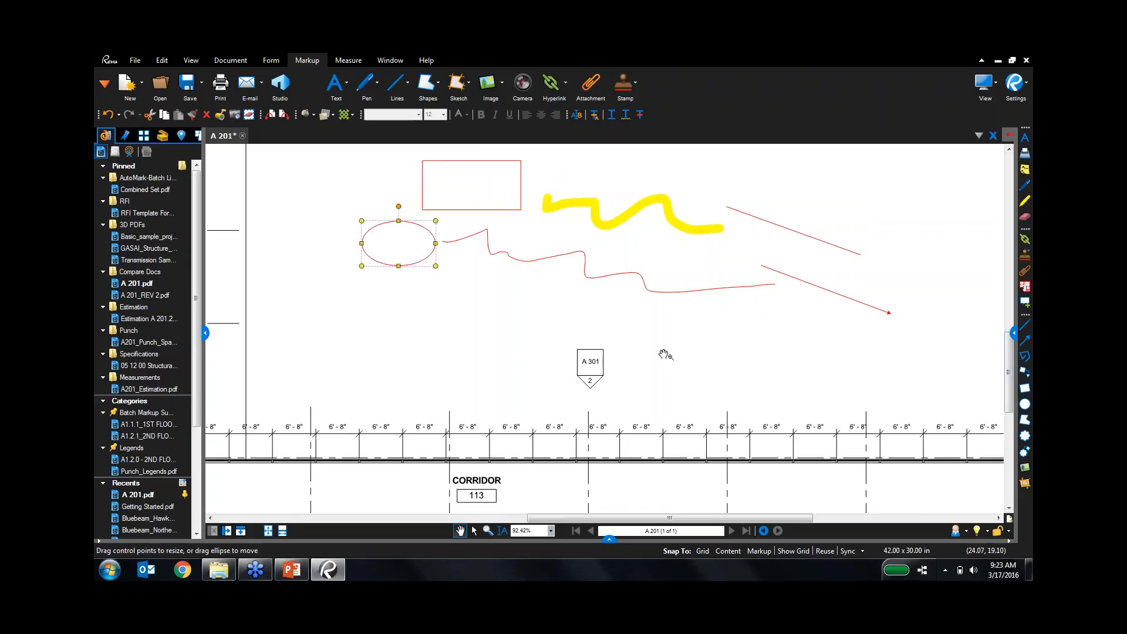
Draw a six-corner red polygon below the rectangle and deselect it.
left_click(1025, 420)
left_click(486, 275)
left_click(601, 290)
left_click(580, 317)
left_click(482, 323)
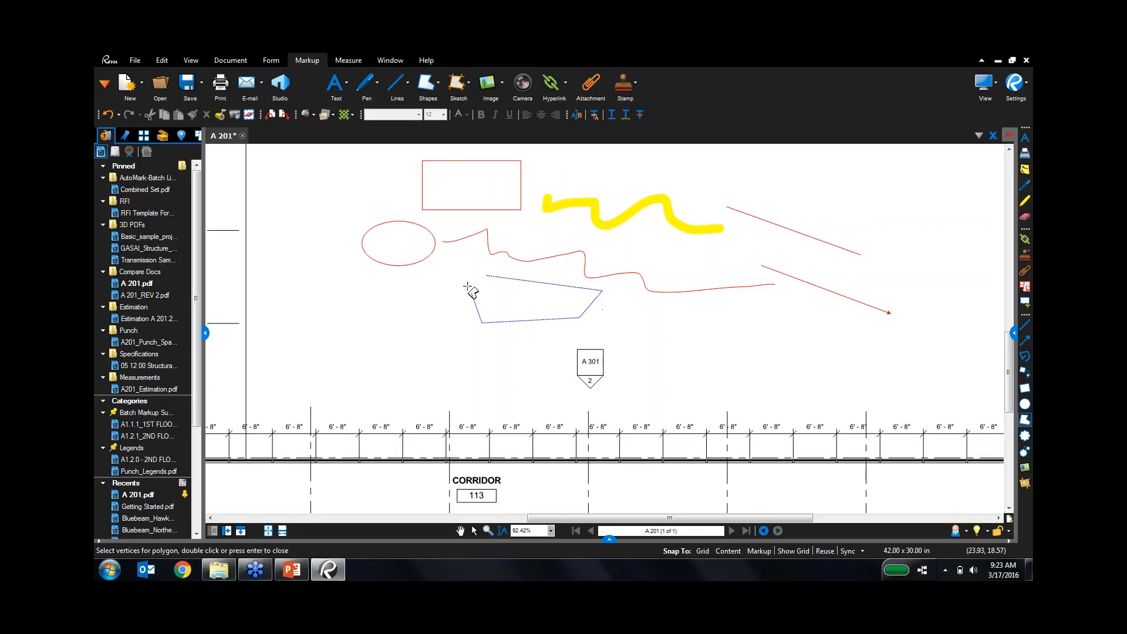
left_click(466, 285)
double_click(452, 290)
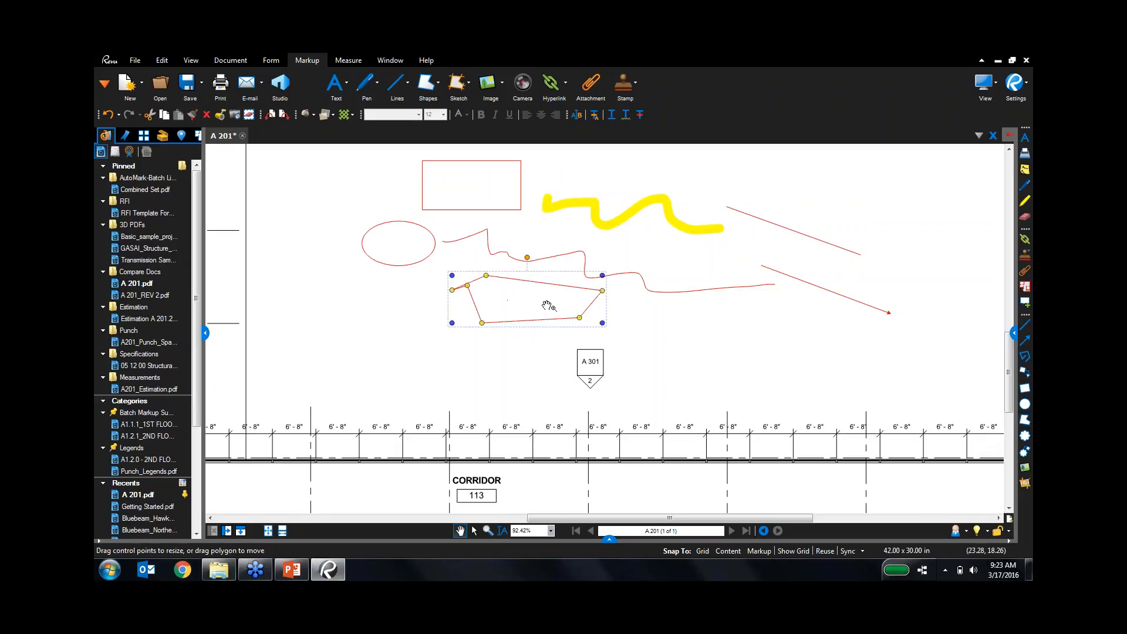
left_click(686, 348)
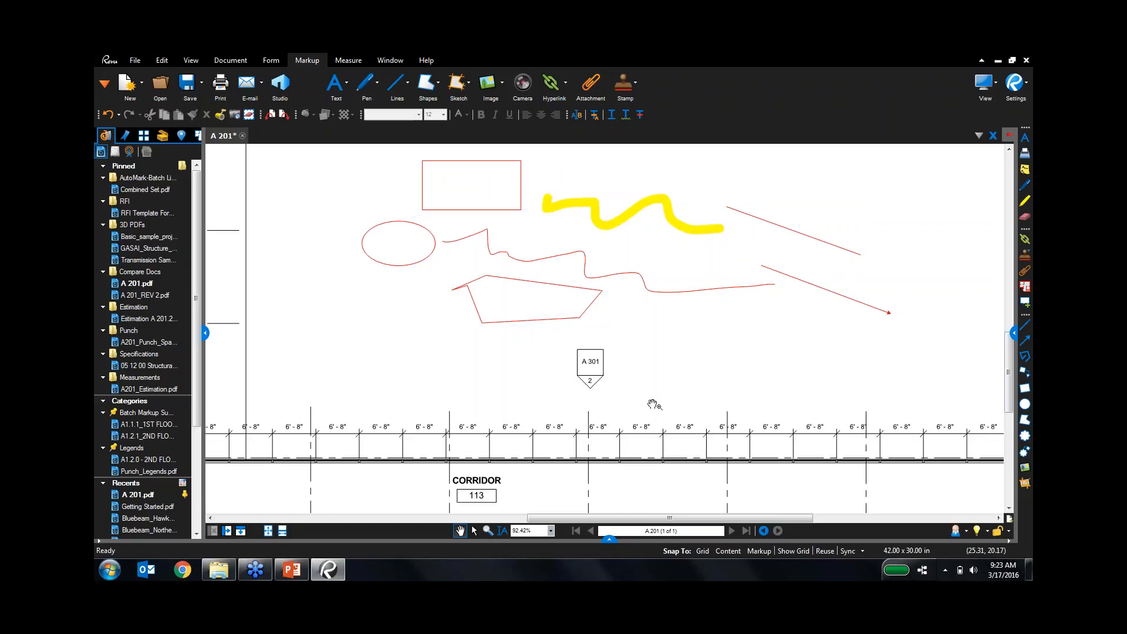
Bring the restrooms into view and draw a revision cloud around the WOMEN and MEN restrooms.
left_click_drag(322, 380, 542, 269)
scroll(410, 413, "up", 2)
left_click_drag(410, 412, 622, 218)
left_click_drag(572, 433, 511, 322)
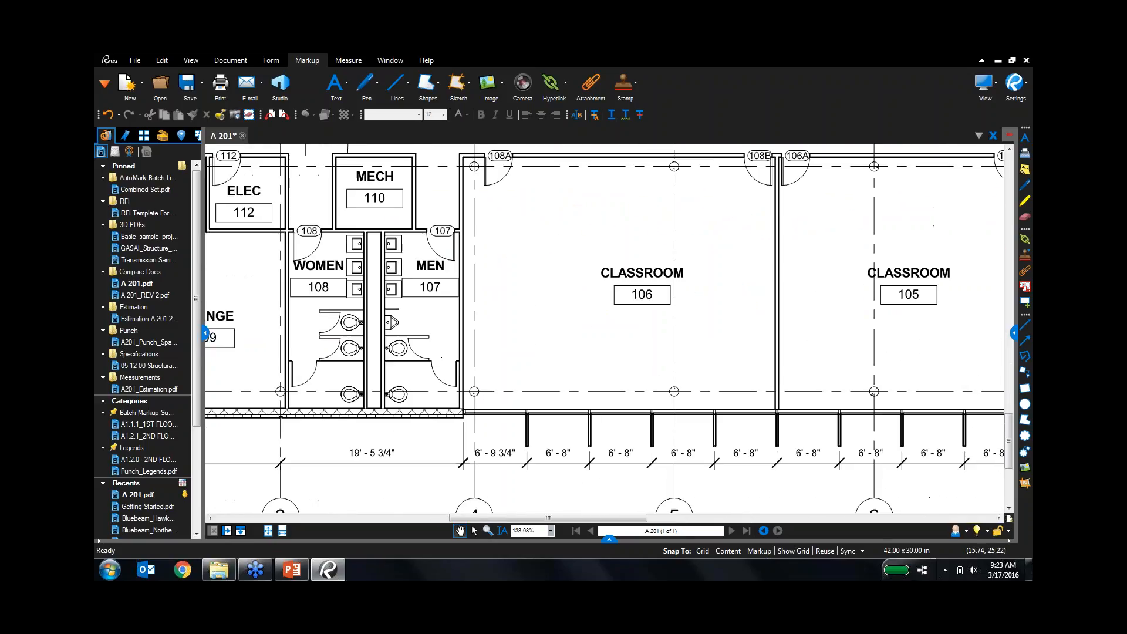
left_click(1025, 435)
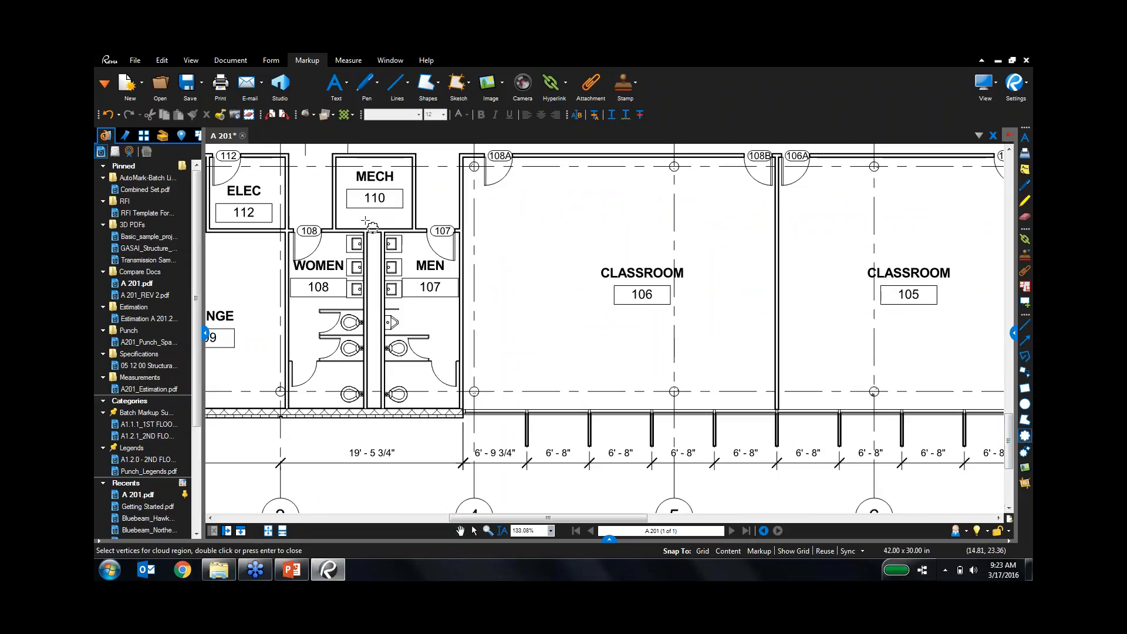
left_click_drag(358, 212, 482, 428)
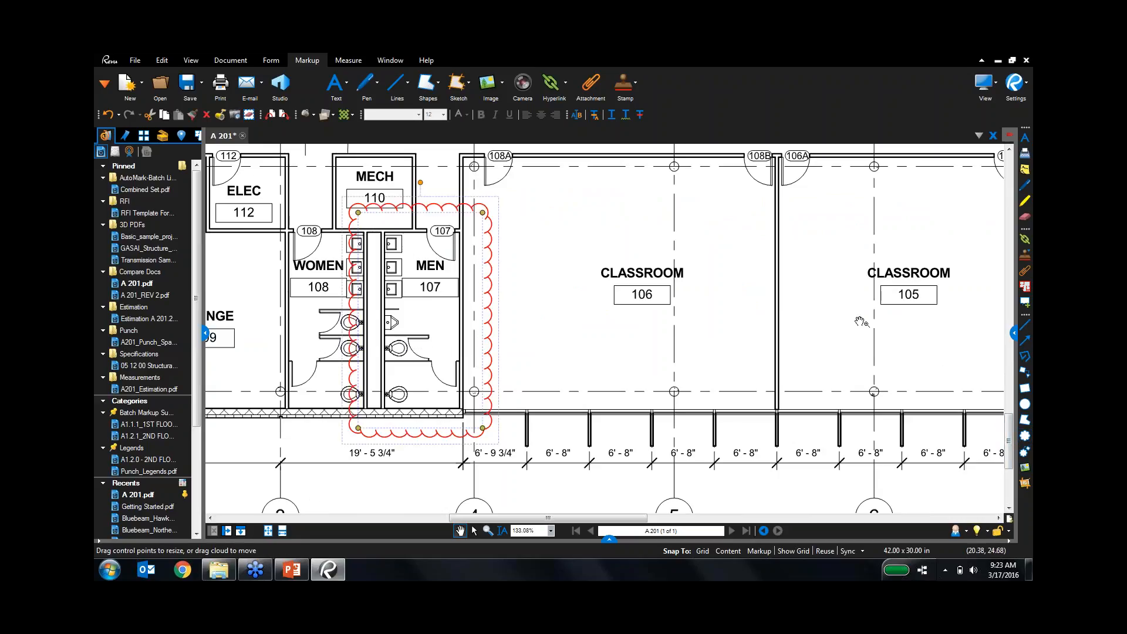
Add a callout from the men's toilet reading 'Is this ADA compliant?' and autosize its text box.
left_click(1026, 374)
left_click(436, 354)
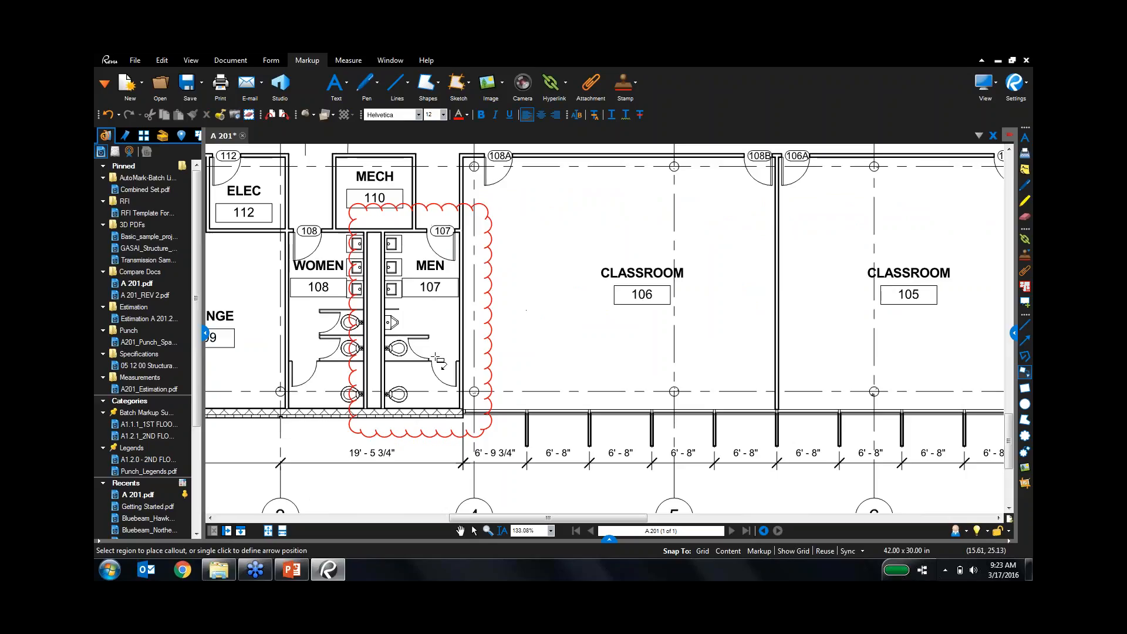
left_click(585, 219)
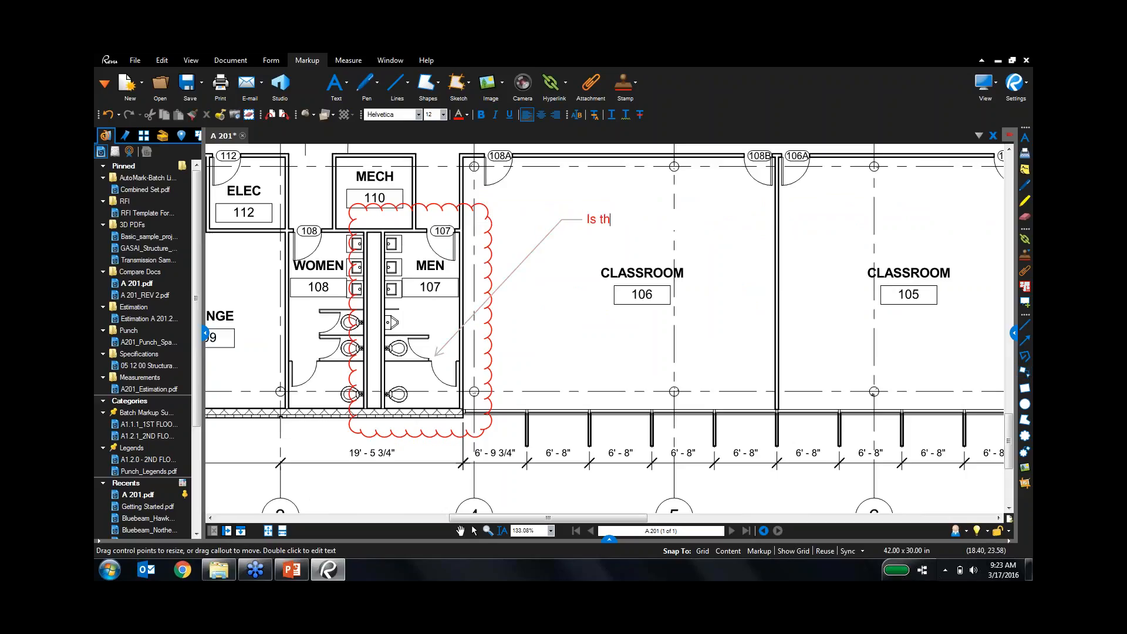
type("Is this ADA co")
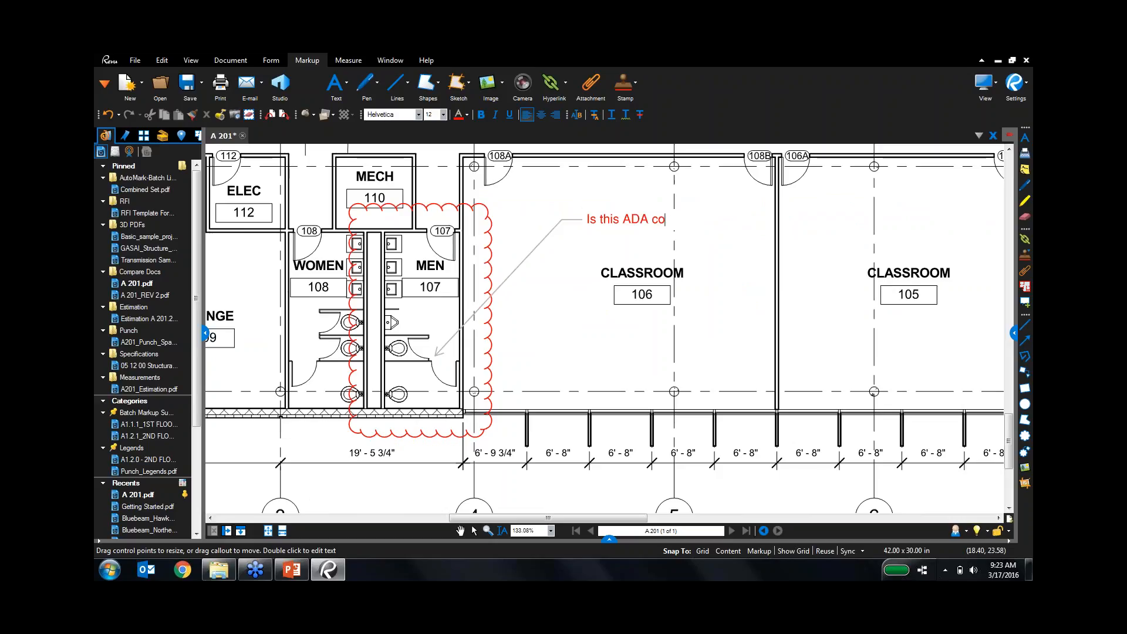
type("mpliant?")
key("Escape")
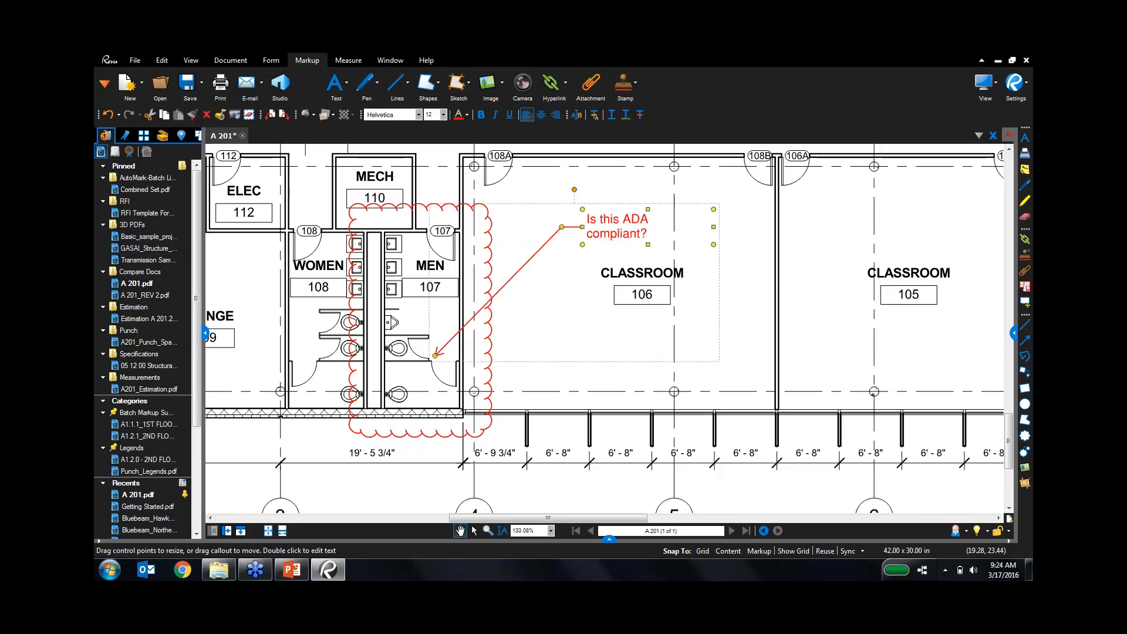
left_click_drag(713, 227, 730, 228)
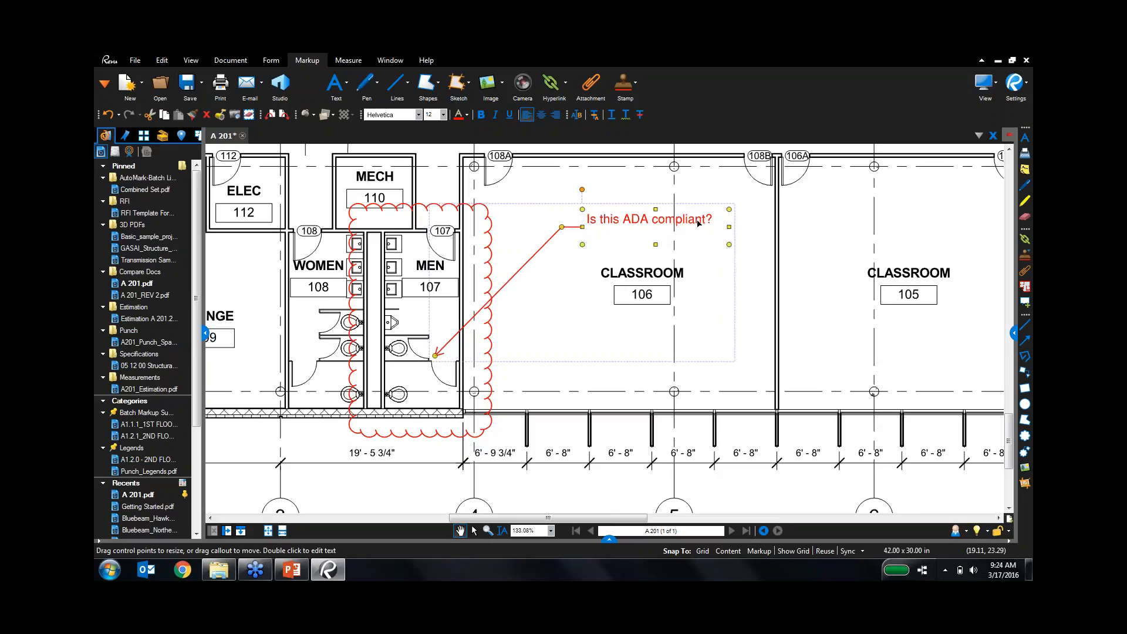
right_click(699, 222)
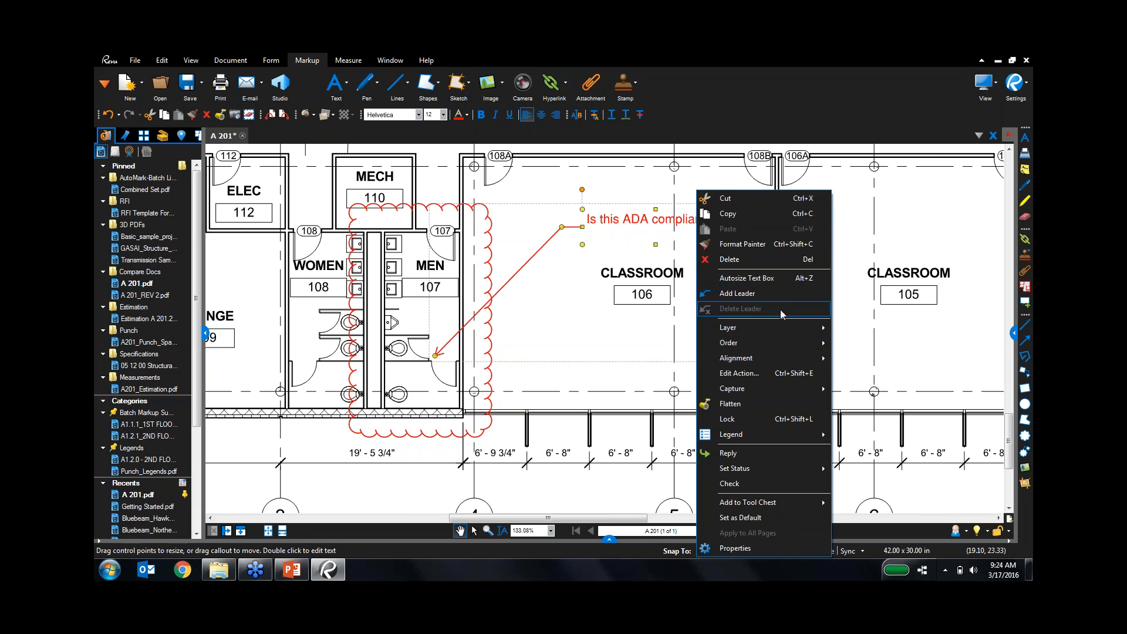
left_click(786, 279)
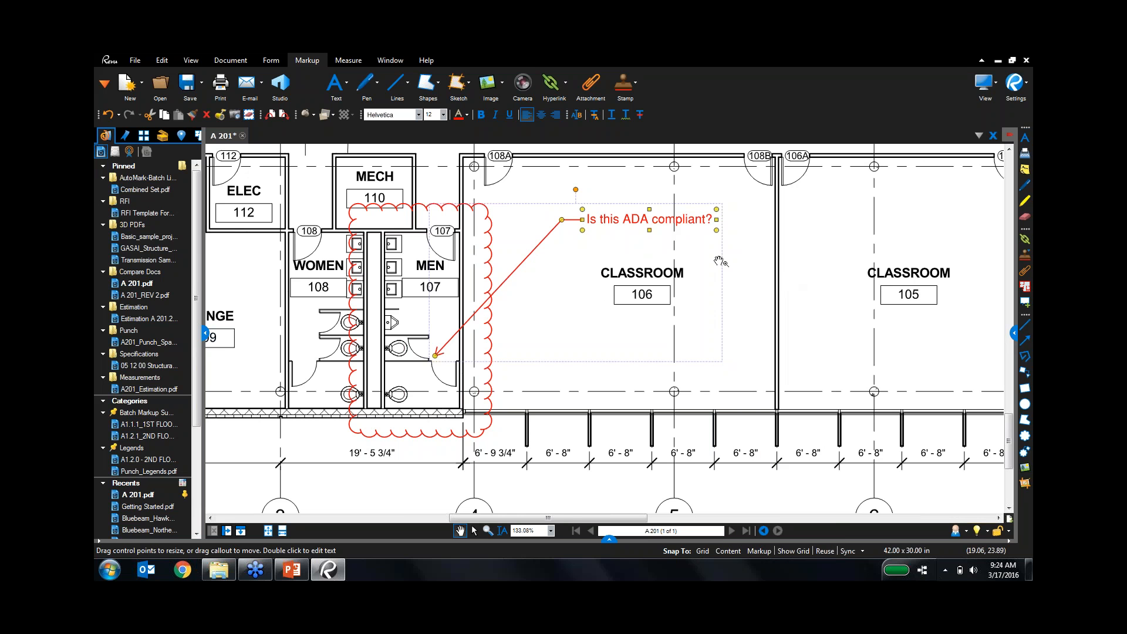
left_click(798, 248)
scroll(799, 248, "down", 3)
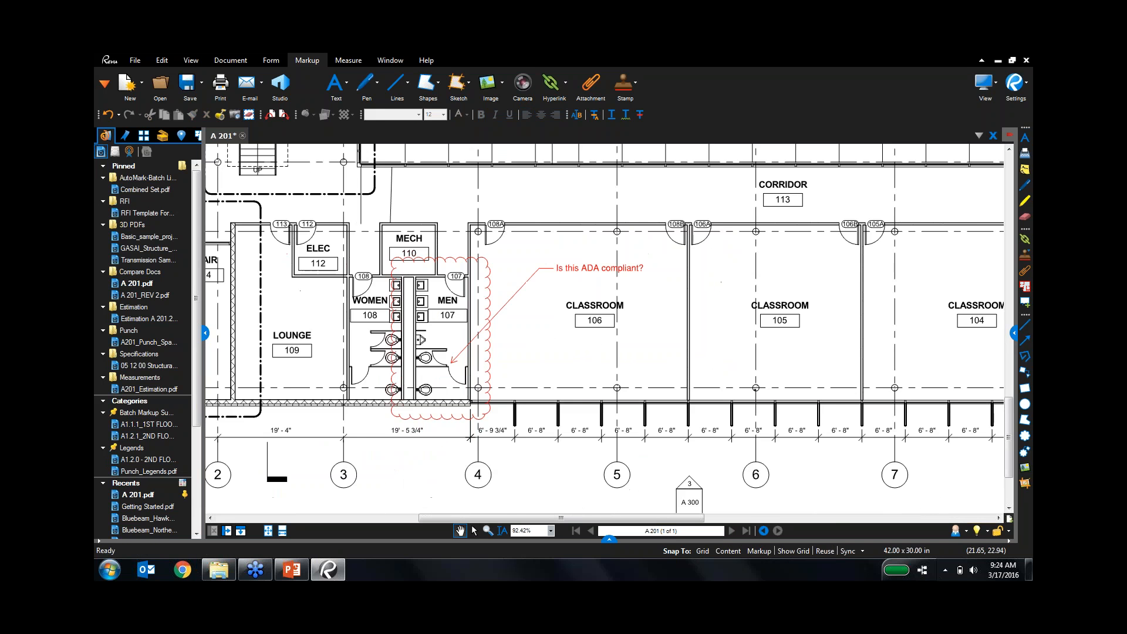
left_click_drag(935, 157, 880, 374)
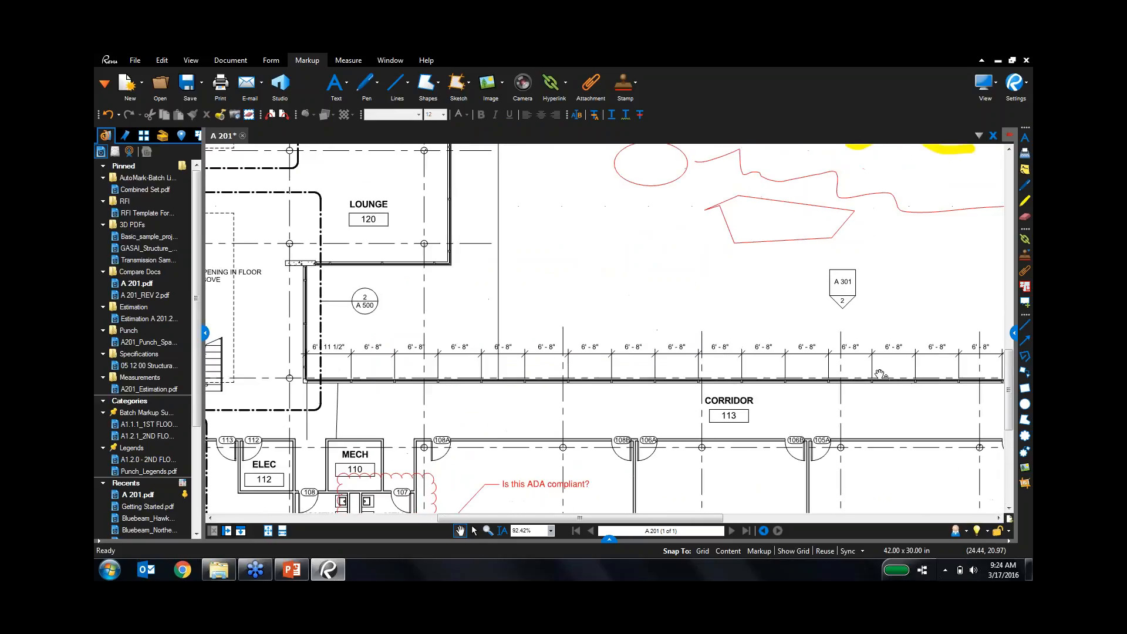
Insert the WallIssue 003 photo from Bluebeam Demo R11 > Images above the corridor.
left_click(1025, 468)
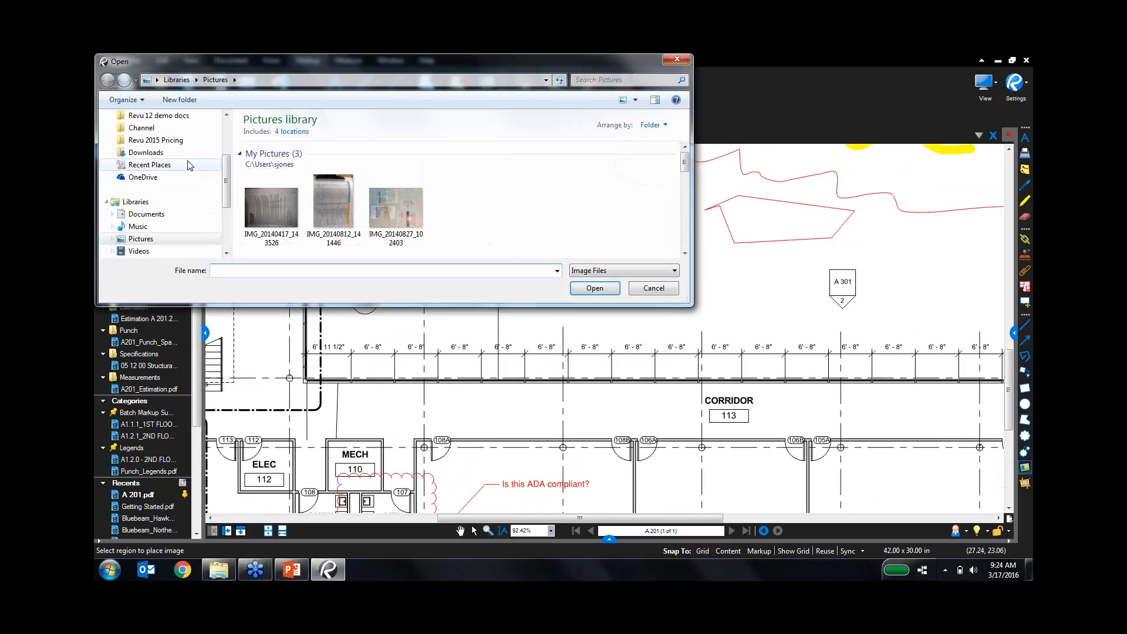
left_click(227, 142)
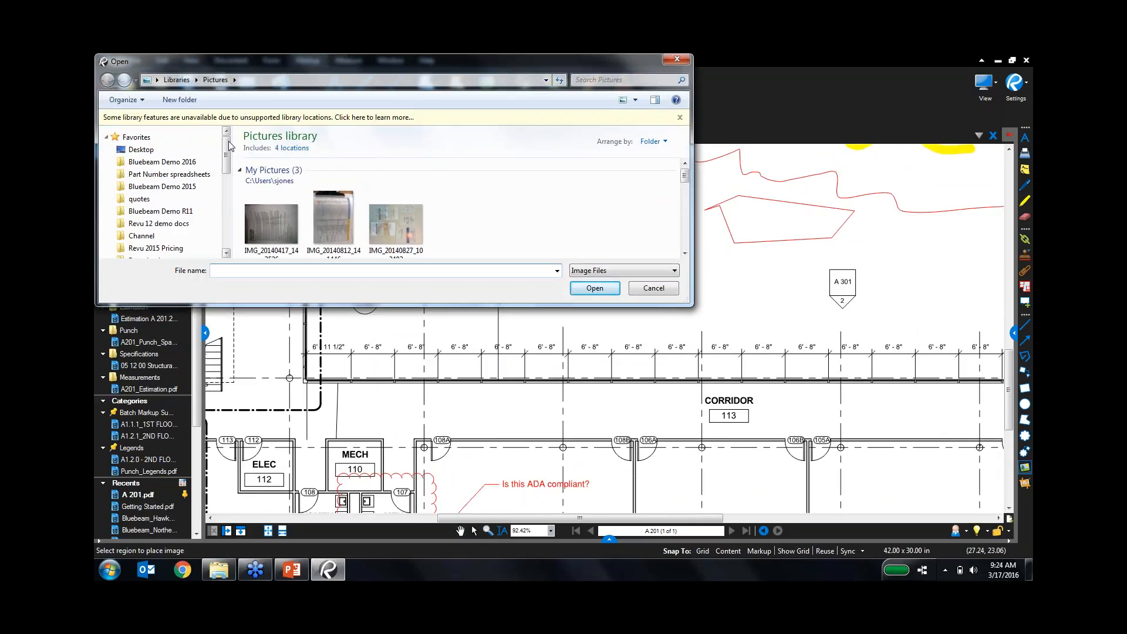
left_click(177, 211)
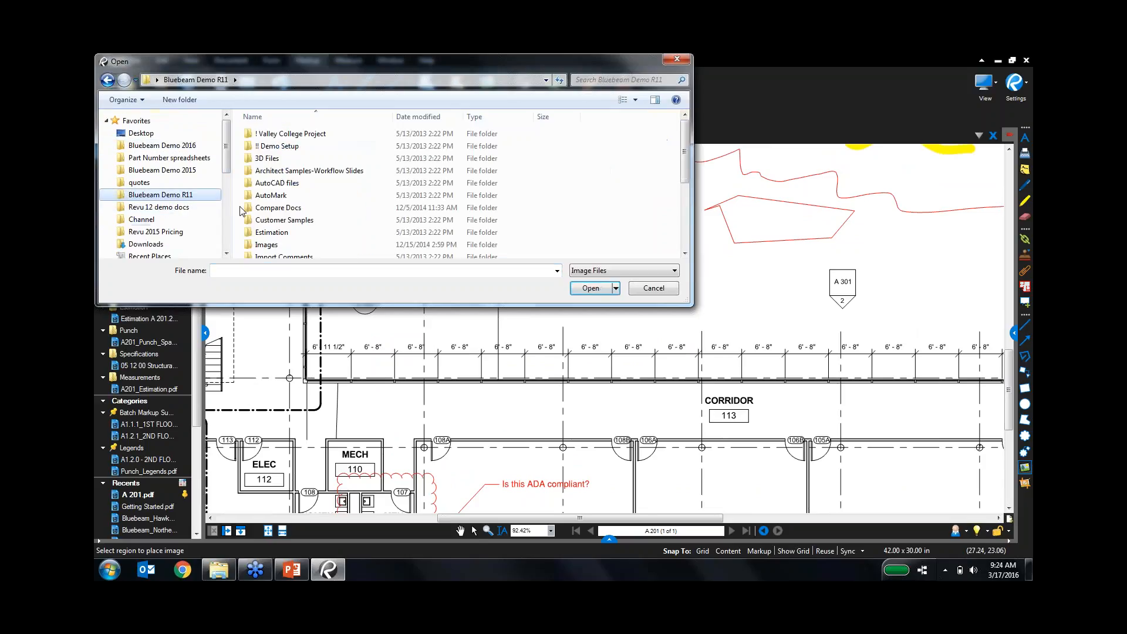
double_click(289, 244)
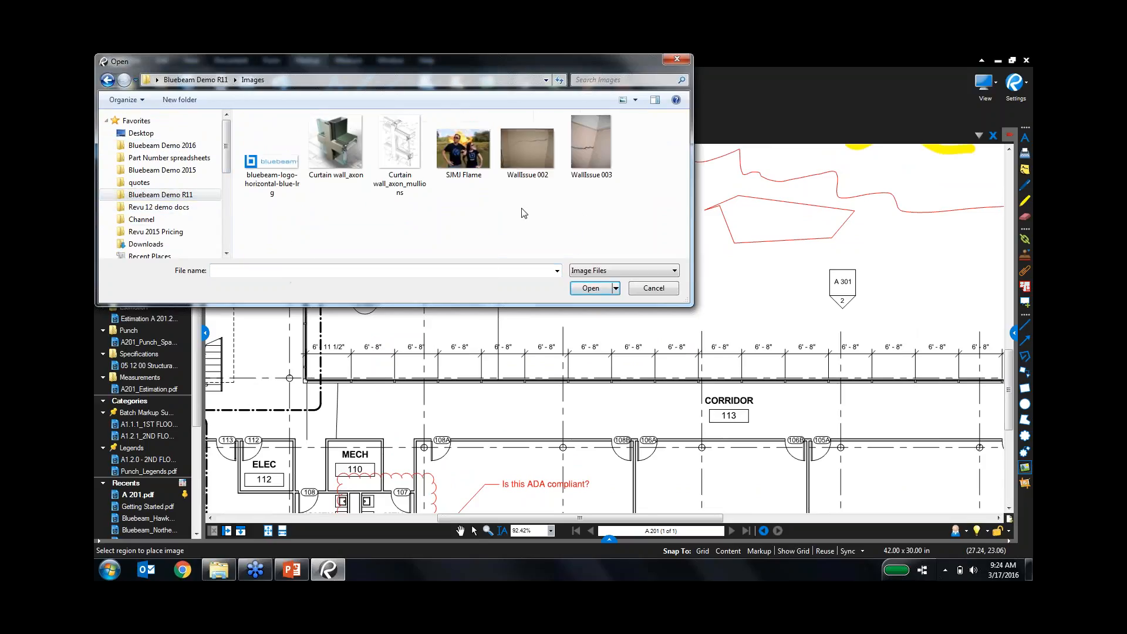
left_click(586, 147)
double_click(585, 150)
mouse_move(547, 206)
left_mouse_down()
mouse_move(627, 329)
mouse_move(734, 452)
mouse_move(681, 380)
left_mouse_up()
Draw an arrow from the photo toward CLASSROOM 105 and add a 'Fix this' text box.
left_click(1025, 340)
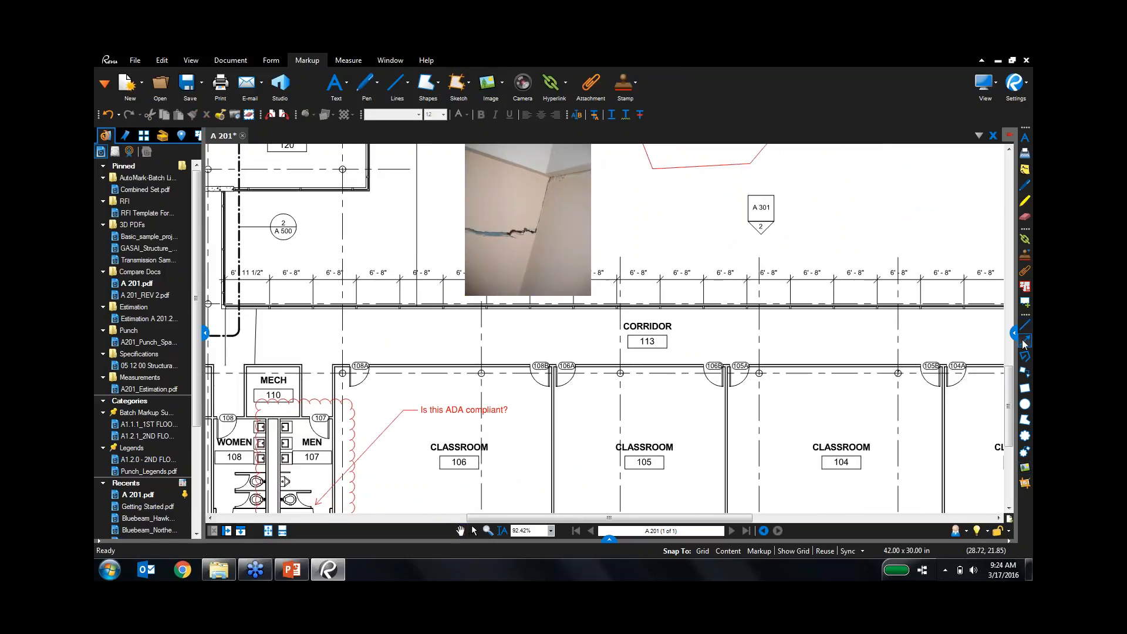
mouse_move(601, 305)
left_mouse_down()
mouse_move(665, 409)
mouse_move(727, 433)
left_mouse_up()
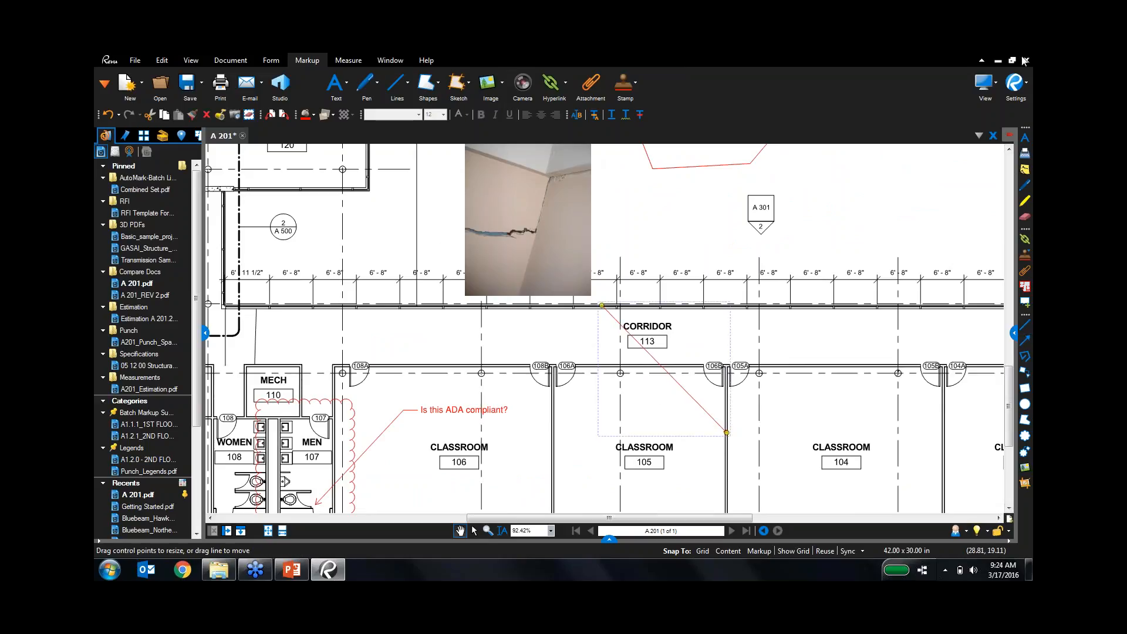
left_click(1025, 137)
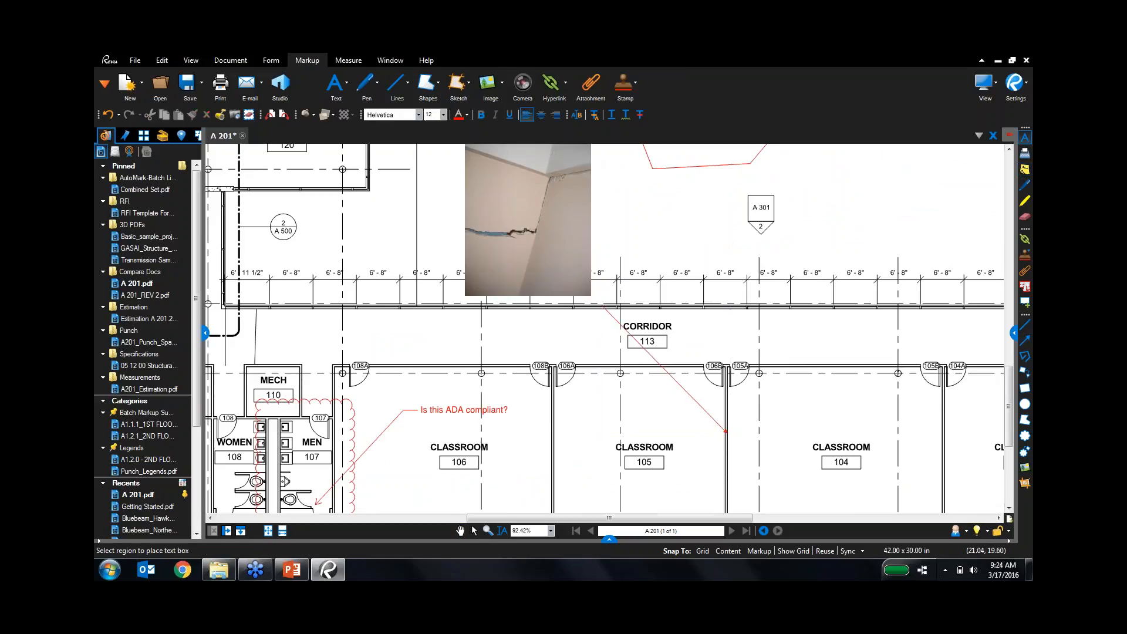
scroll(634, 210, "up", 5)
left_click_drag(615, 194, 796, 293)
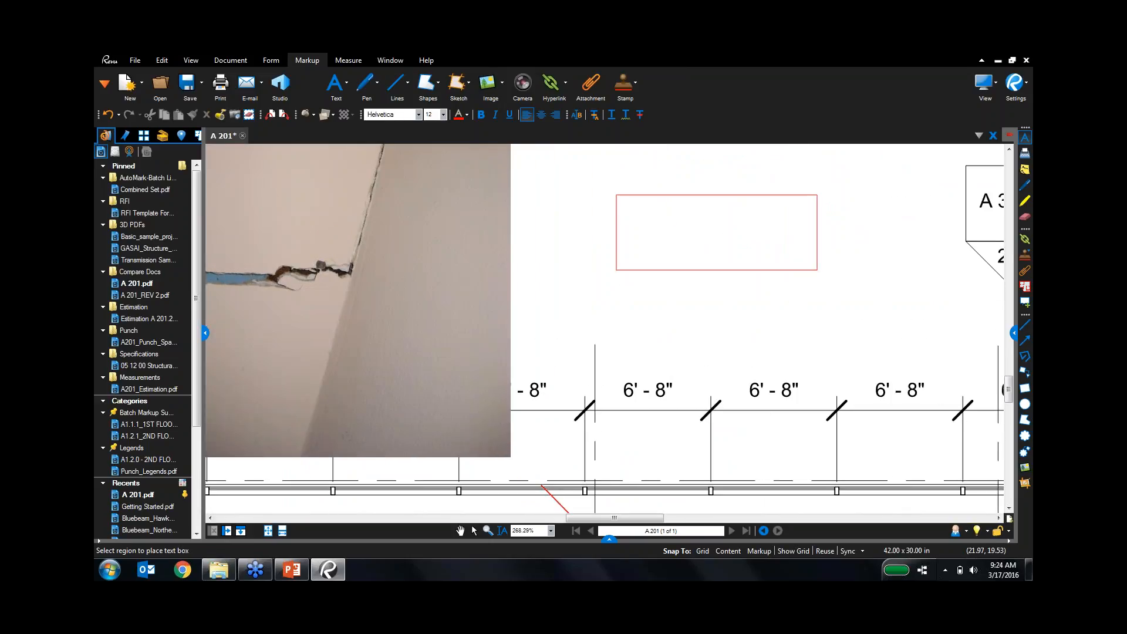
type("Fix this")
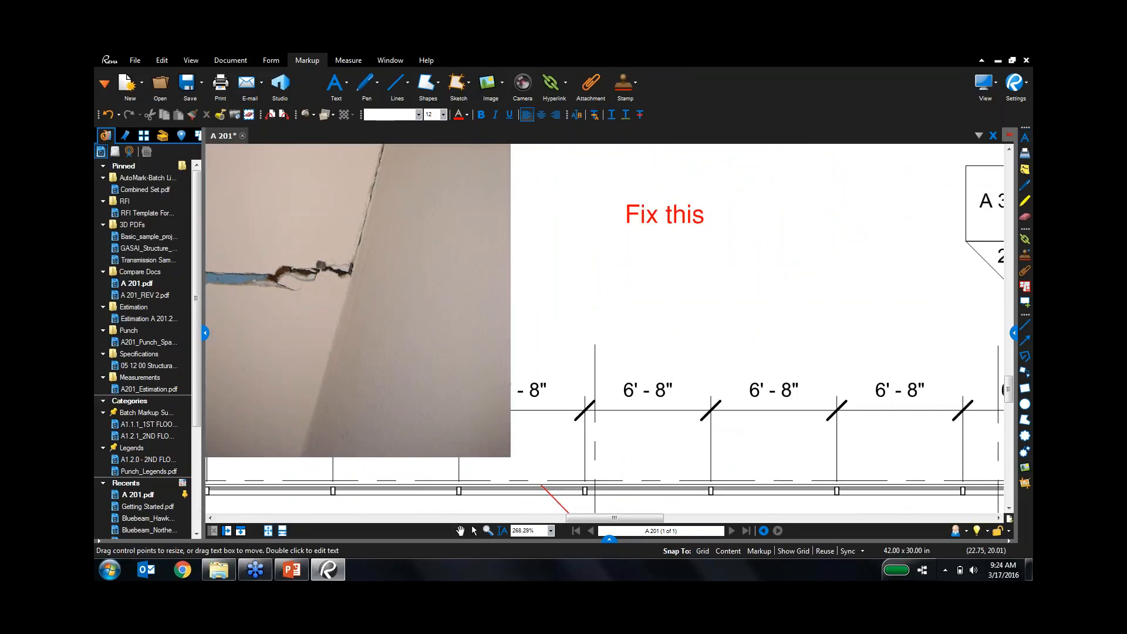
key("Escape")
scroll(798, 359, "down", 3)
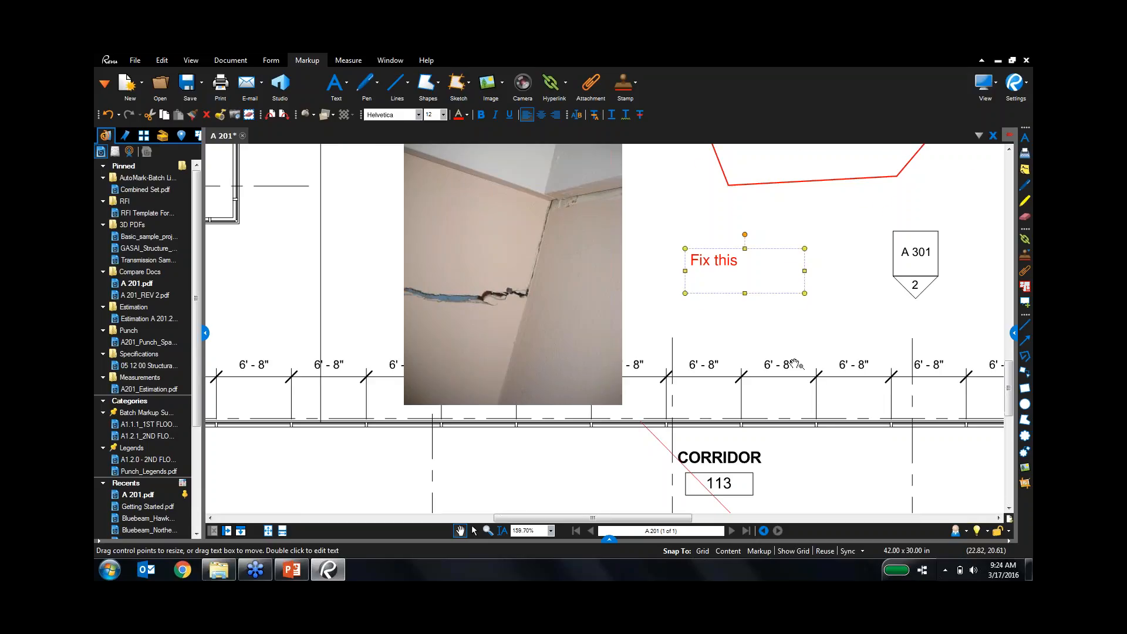
scroll(797, 363, "down", 4)
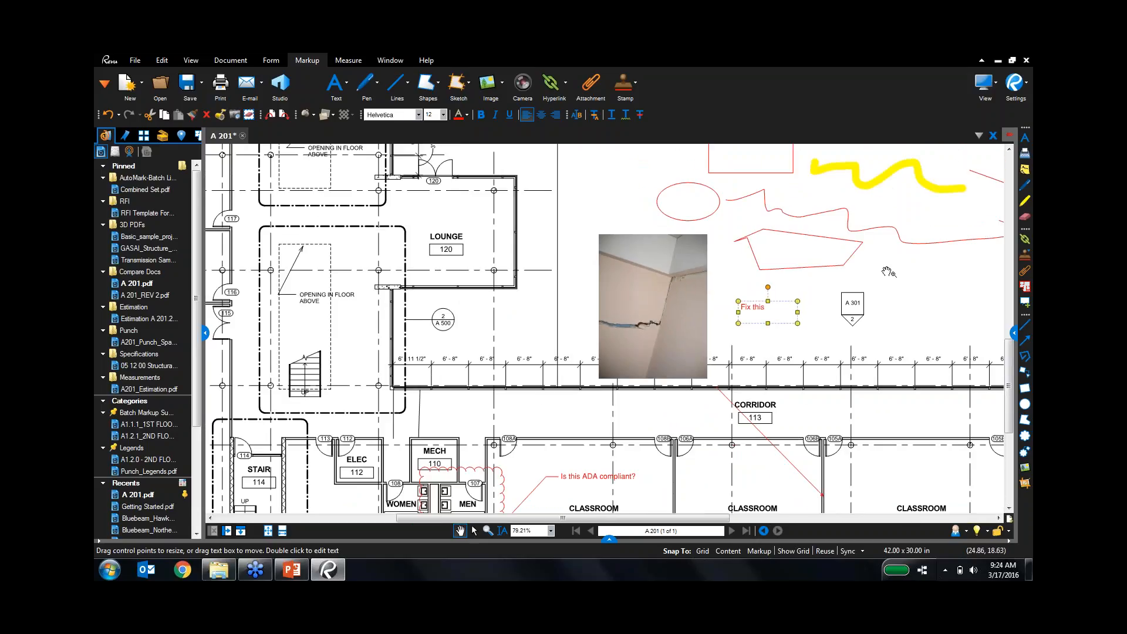
Select the red revision cloud over the restrooms and show its Properties panel.
left_click(551, 421)
scroll(556, 414, "down", 4)
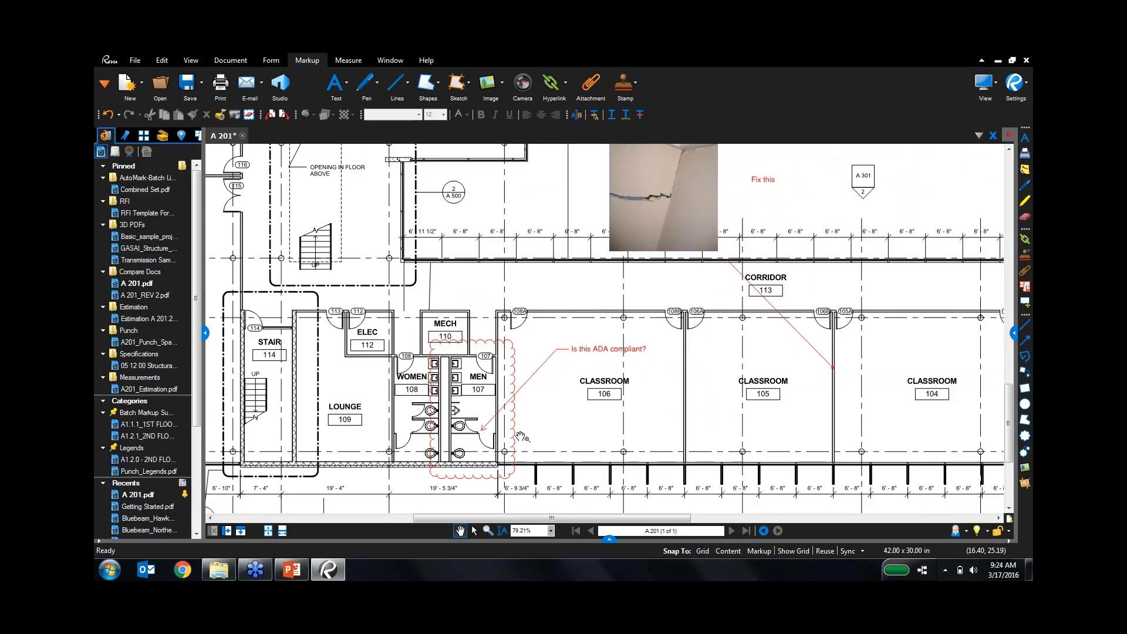
scroll(516, 435, "up", 4)
left_click(511, 329)
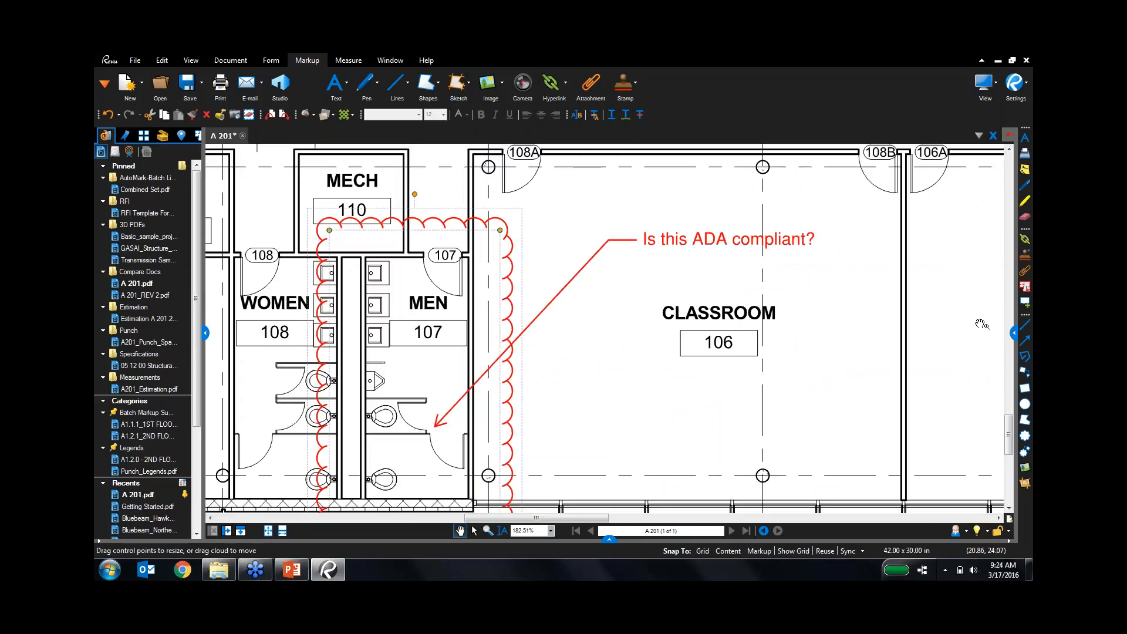
left_click(1023, 254)
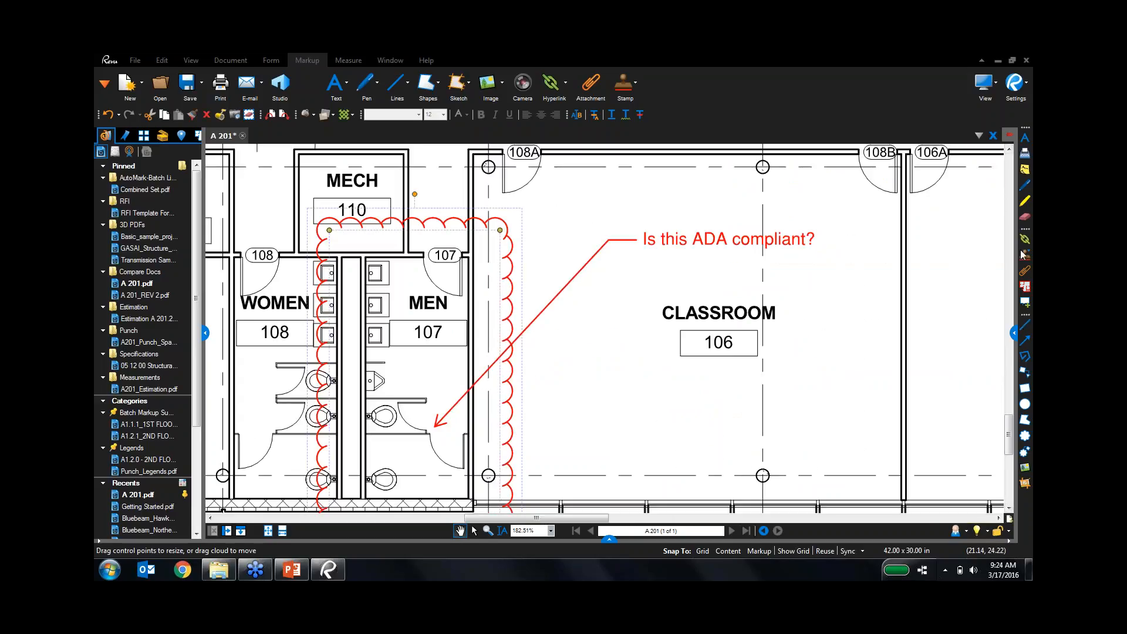
left_click(1015, 334)
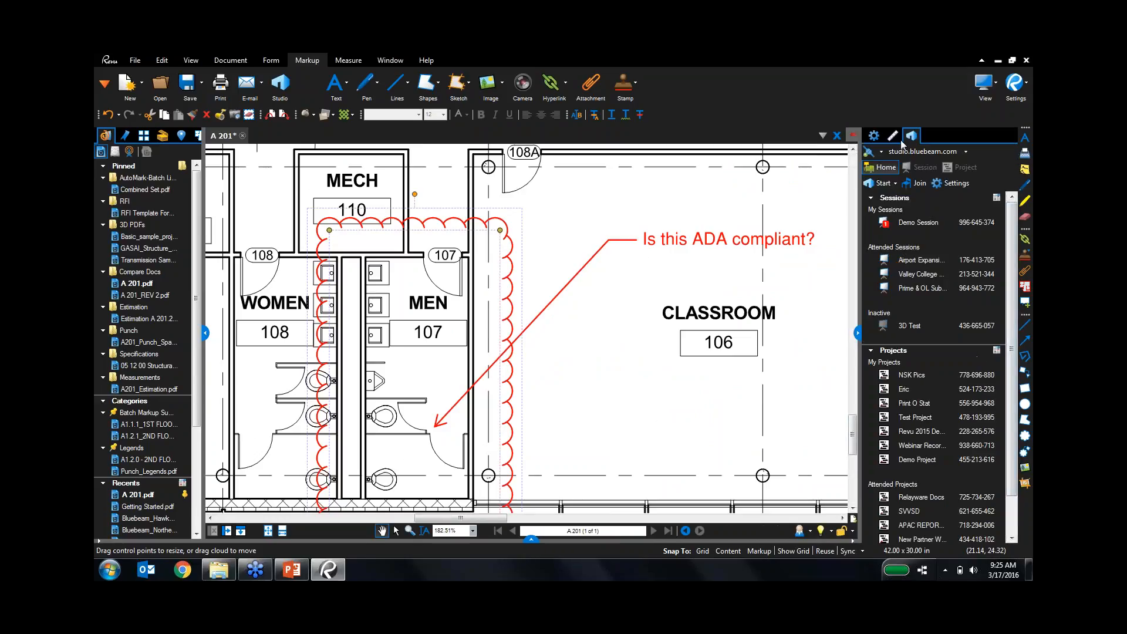
left_click(874, 135)
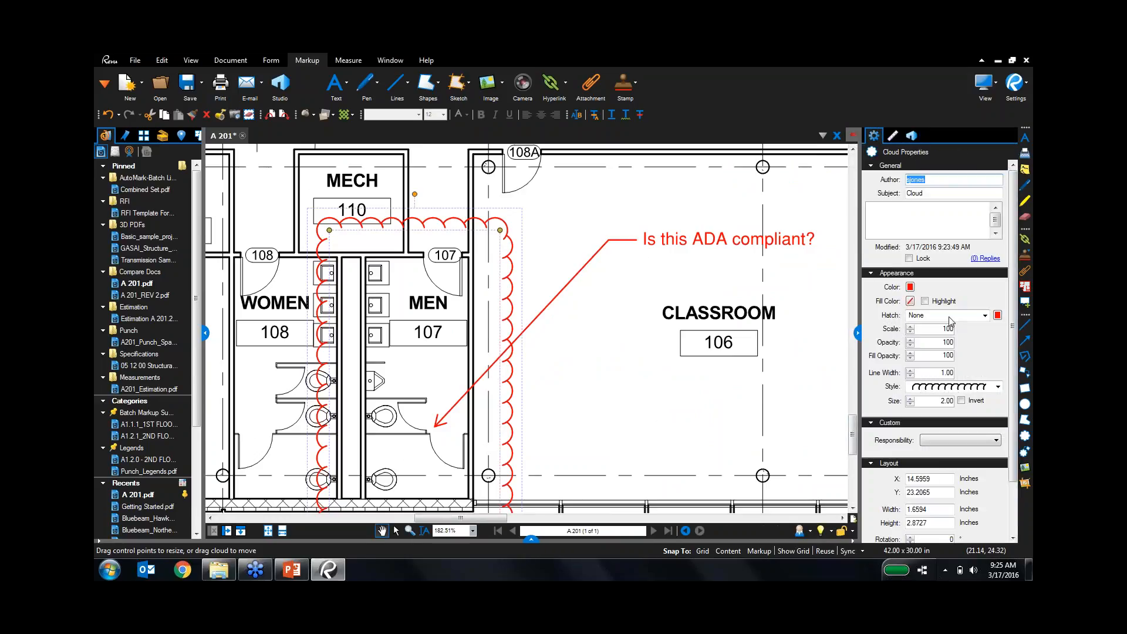
Give the cloud a dark blue outline, translucent light blue highlight fill, size 3.25 and width 3.00.
left_click(910, 287)
left_click(980, 304)
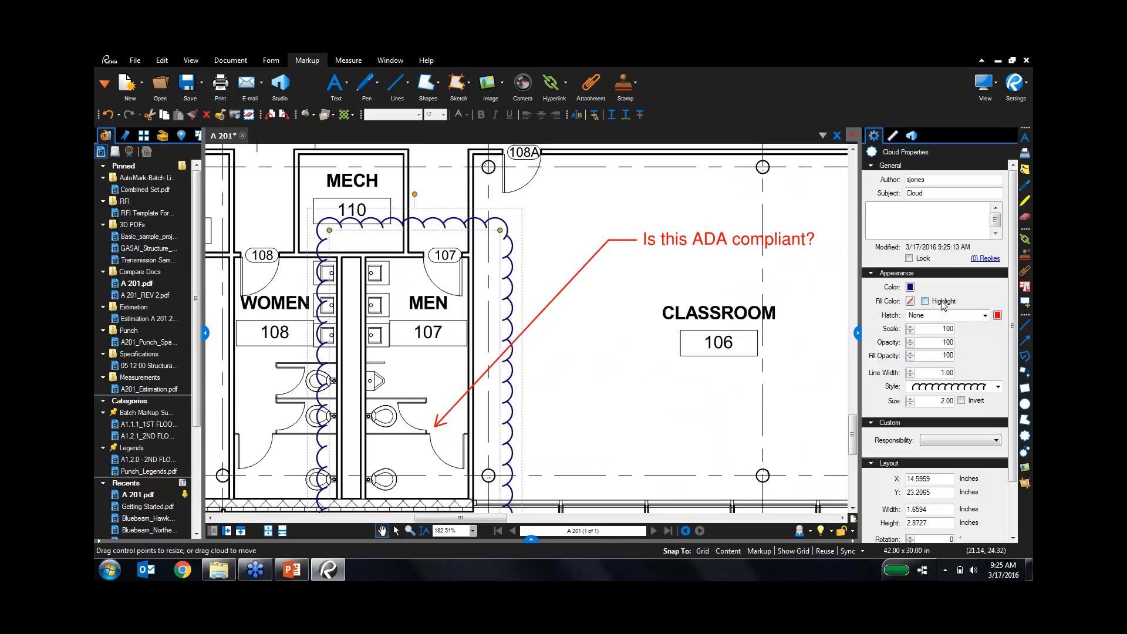
left_click(910, 301)
left_click(980, 356)
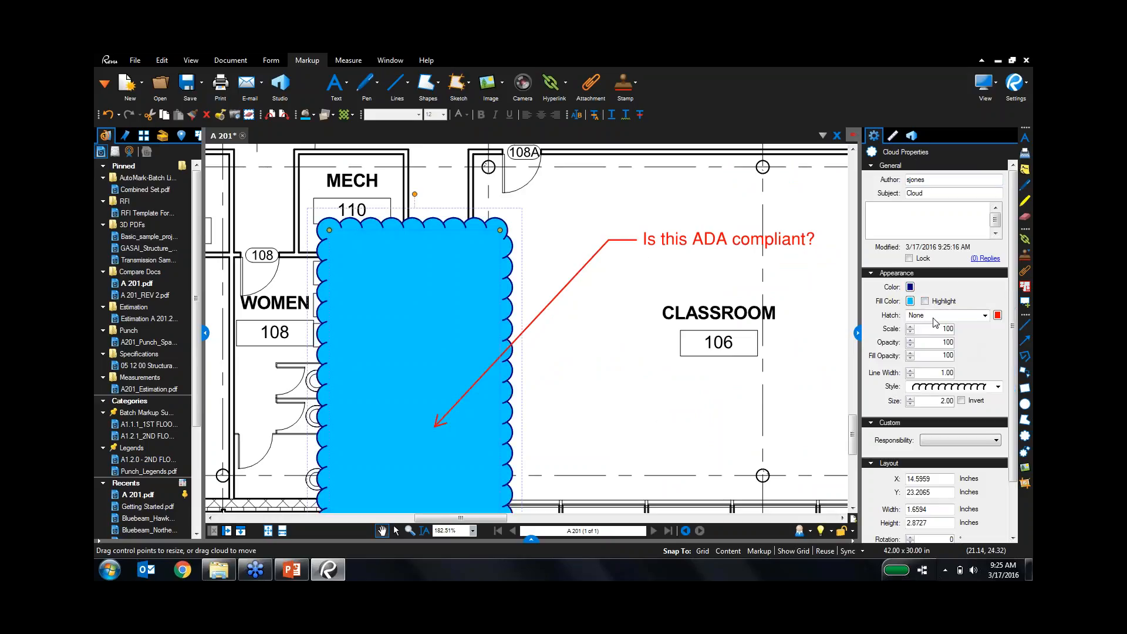
left_click(926, 301)
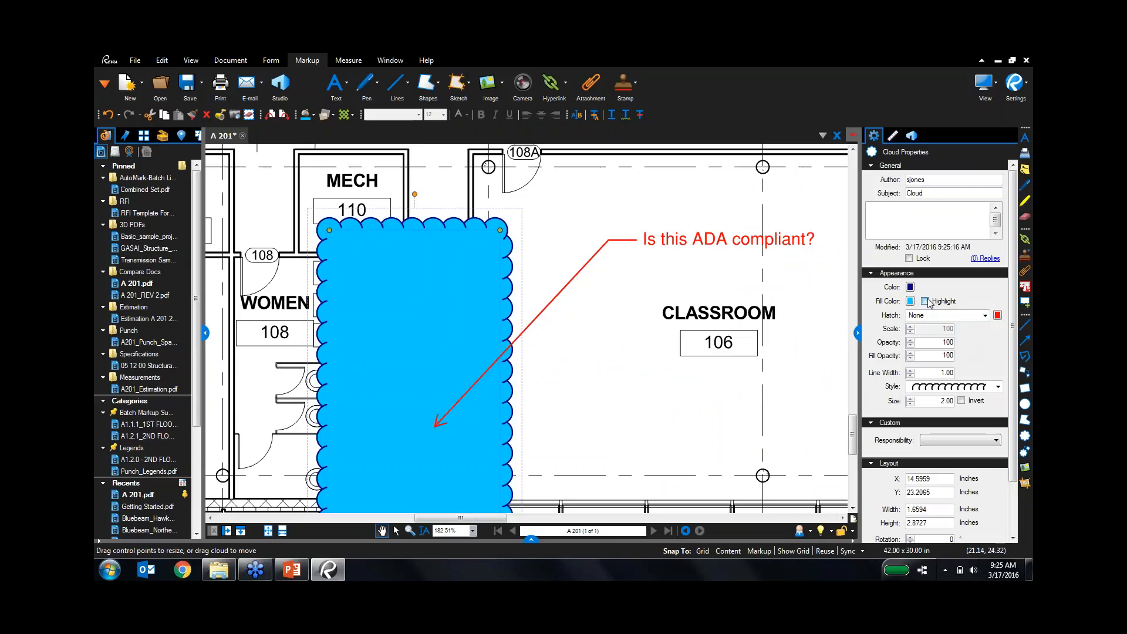
left_click(910, 399)
left_click(910, 399)
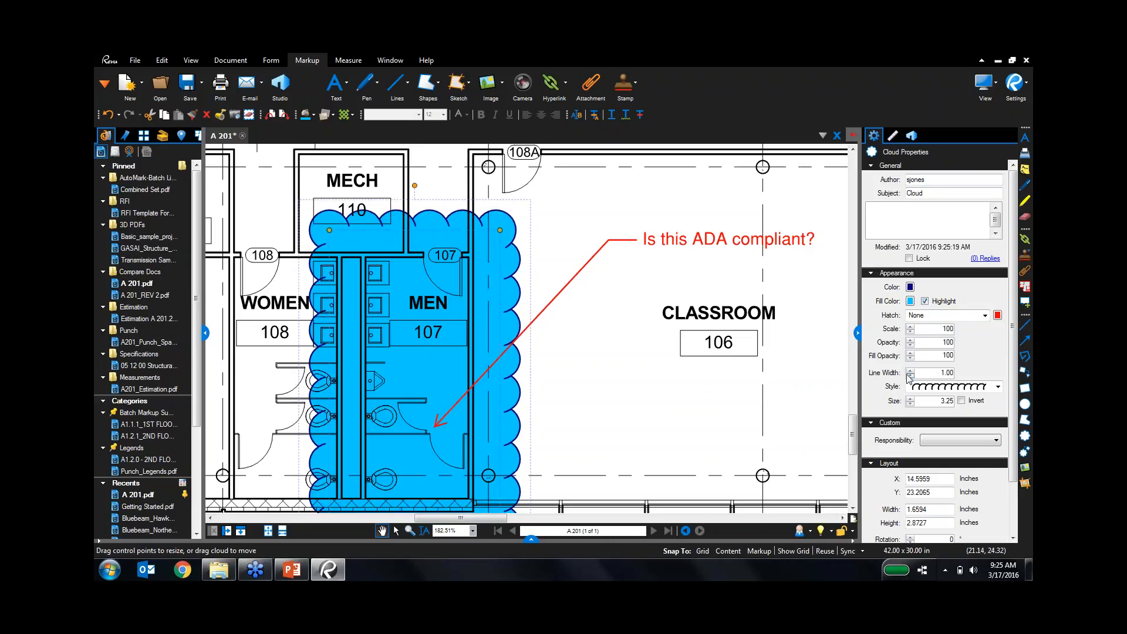
left_click(909, 370)
left_click(910, 370)
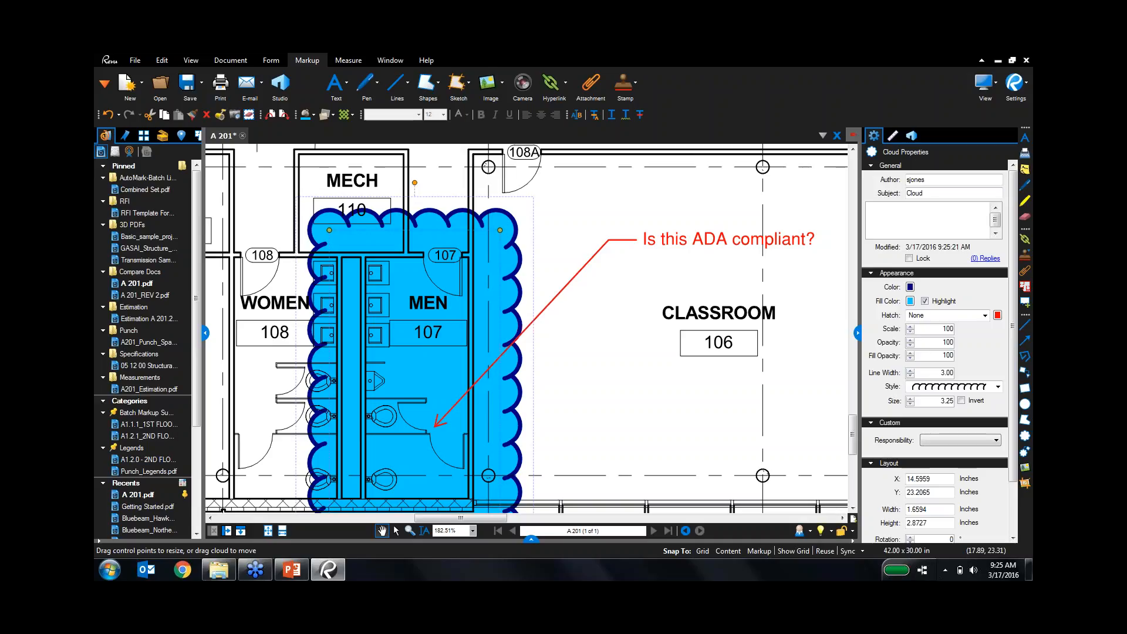
left_click(667, 239)
left_click(667, 239)
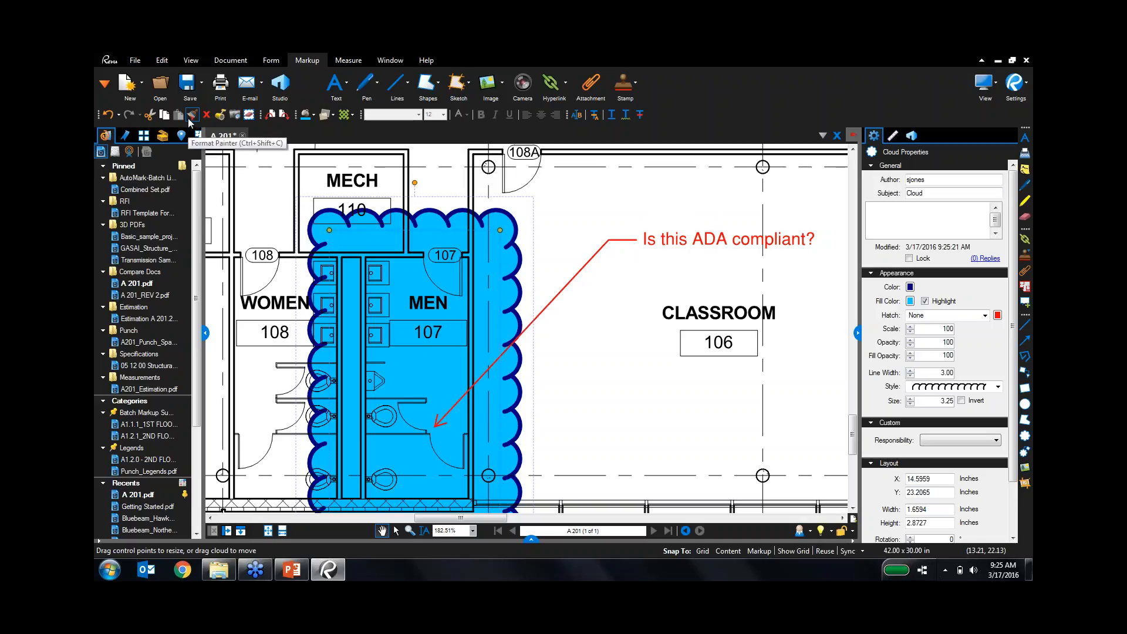
Copy the blue cloud's style onto the ADA callout, give it a solid border, and autosize it.
left_click(192, 114)
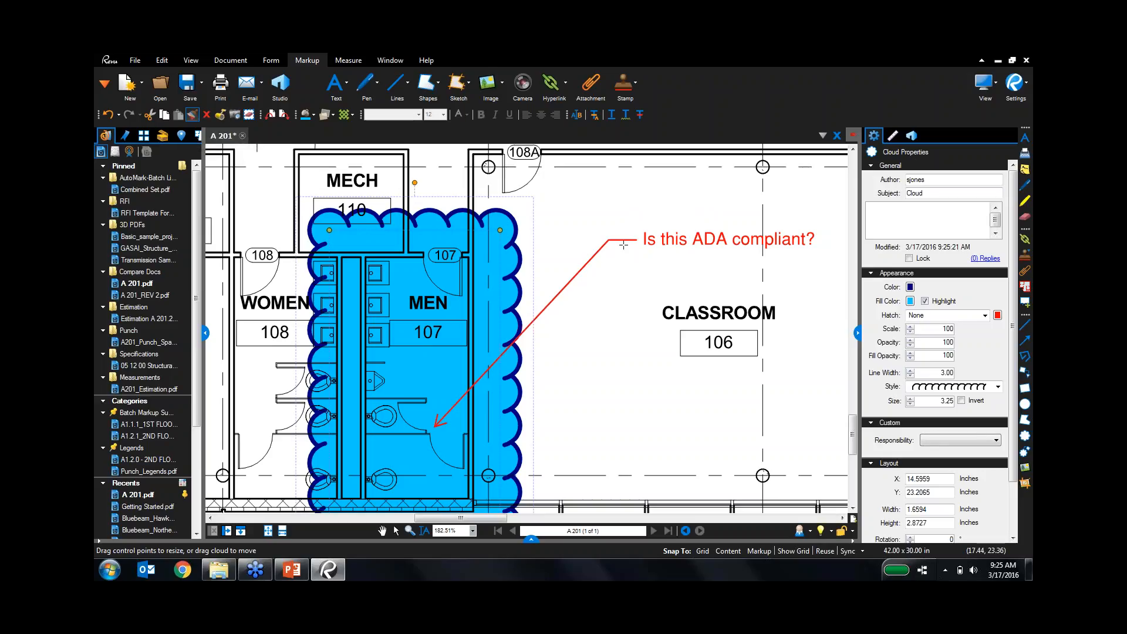
left_click(655, 246)
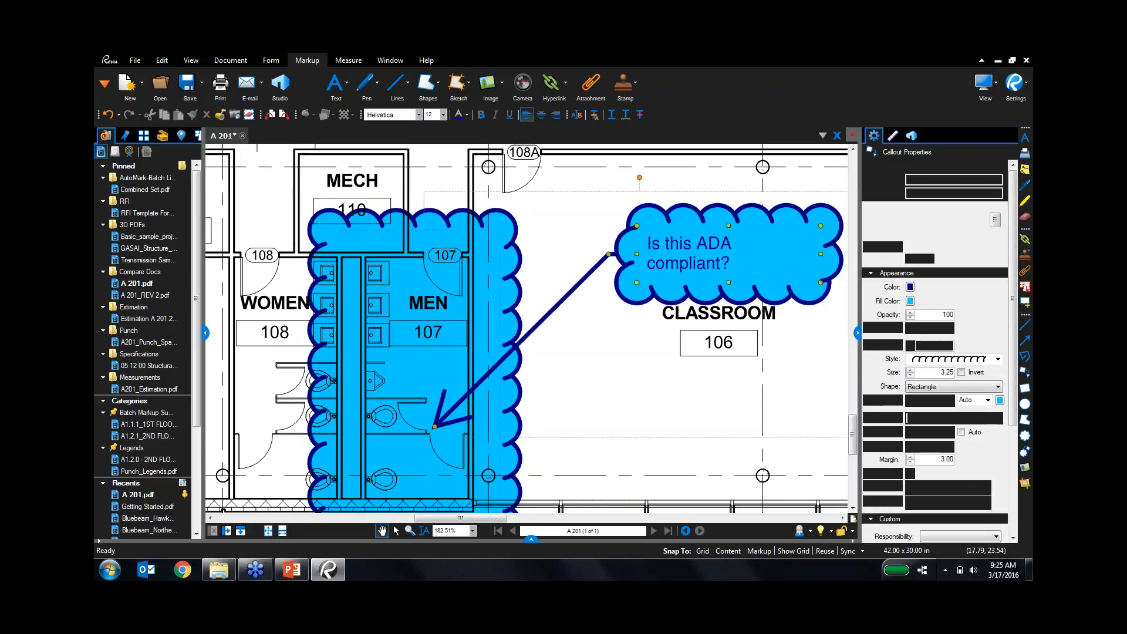
left_click(943, 359)
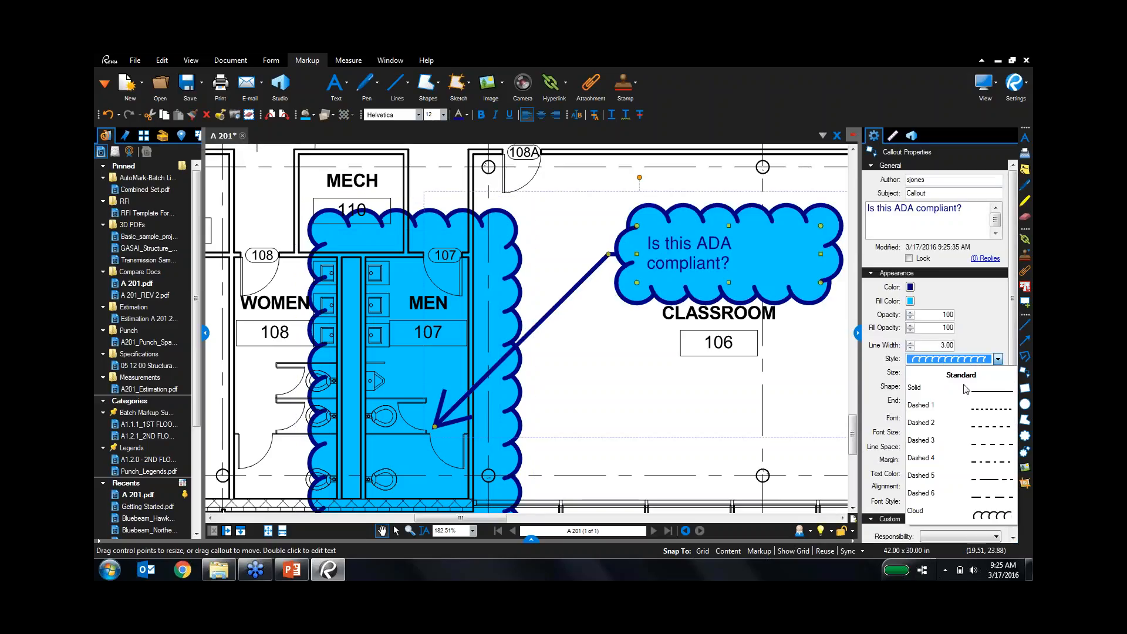
left_click(966, 375)
right_click(828, 287)
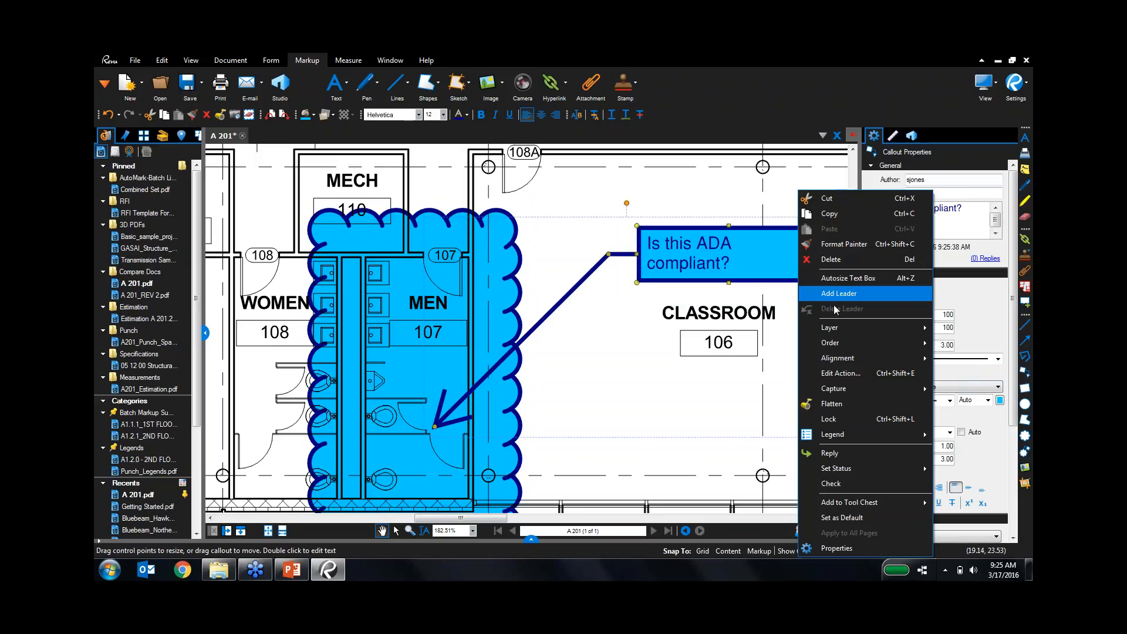
left_click(856, 285)
left_click(766, 314)
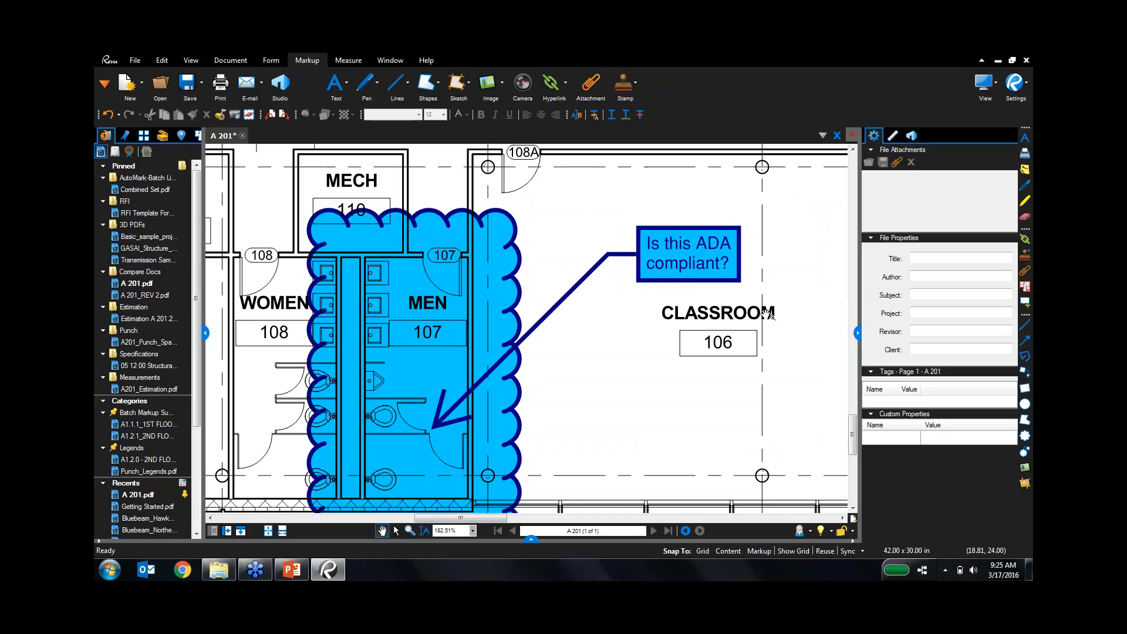
Pan to the restrooms and Classroom 106, then switch to the PowerPoint presentation.
scroll(731, 290, "down", 1)
scroll(732, 290, "down", 1)
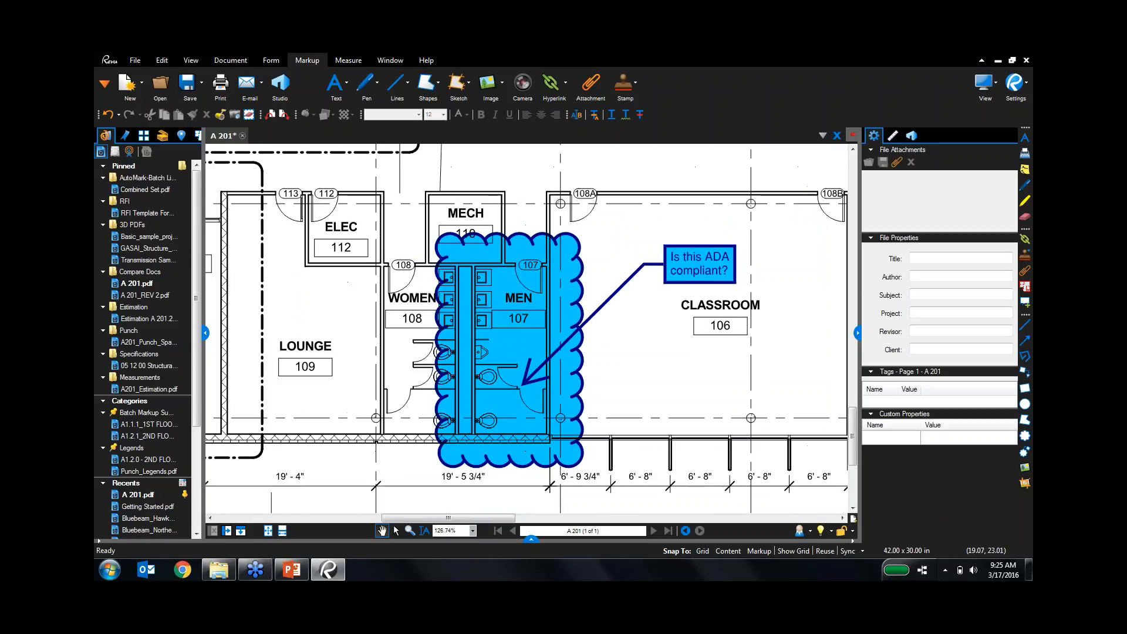
left_click_drag(771, 238, 686, 230)
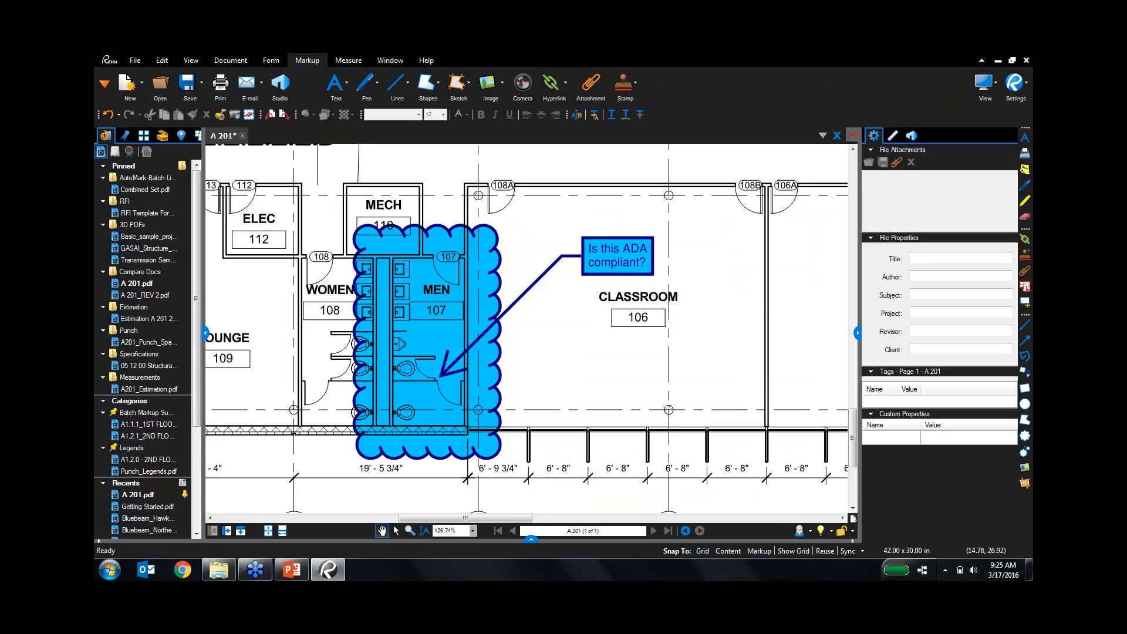
left_click(292, 570)
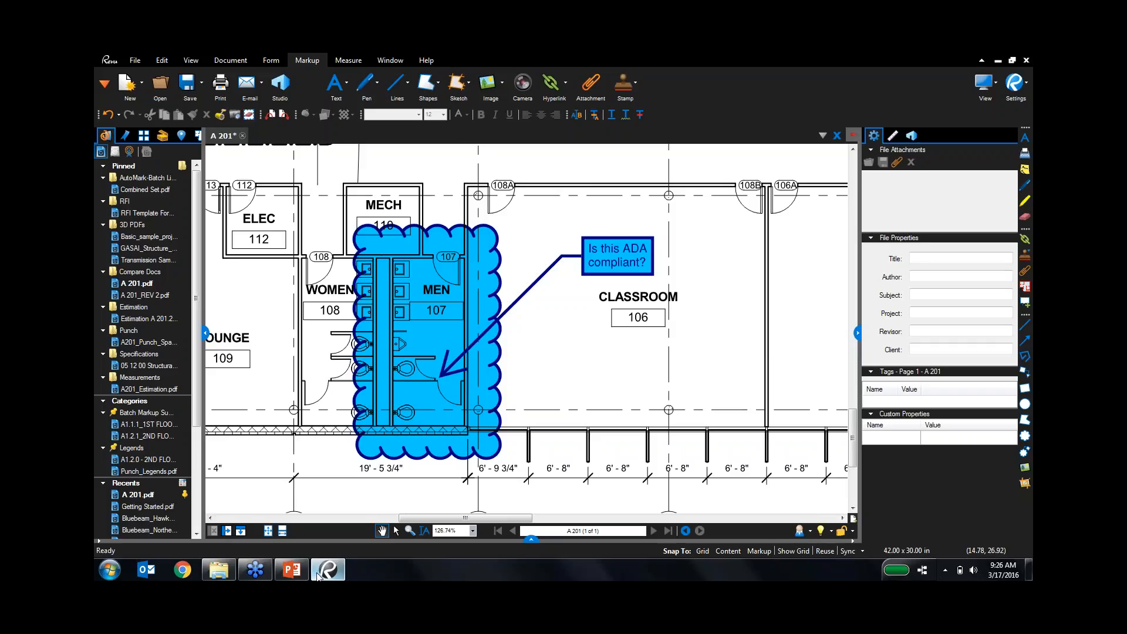
Switch from PowerPoint back to the A 201 floor plan in Revu.
left_click(328, 569)
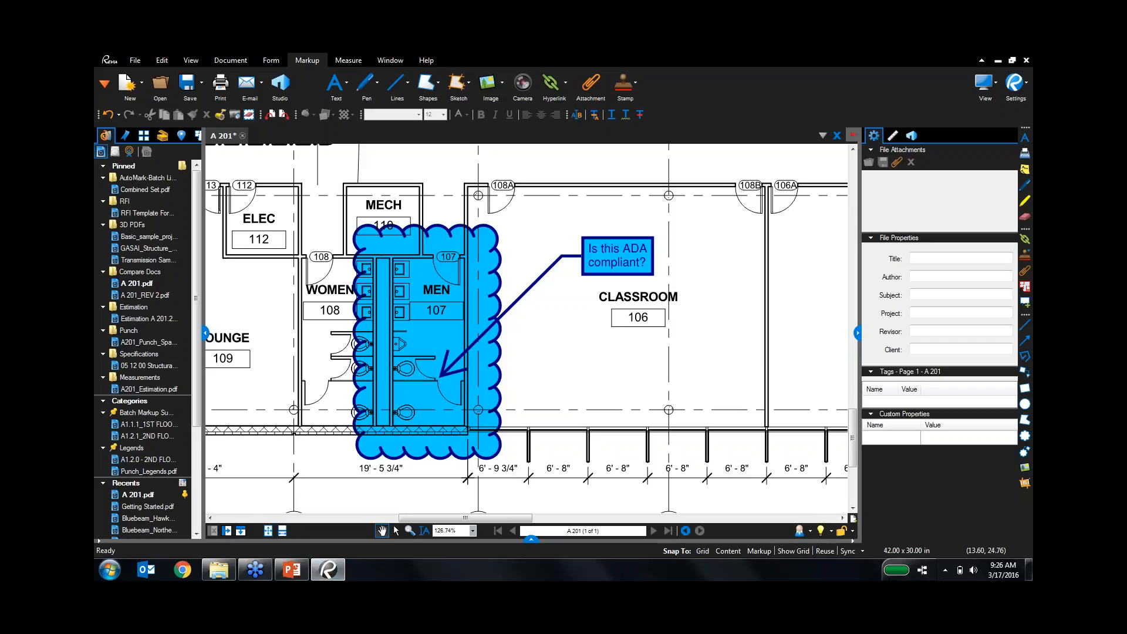
Draw a blue revision cloud around CLASSROOM 106 with the Tool Chest's recent Cloud tool.
left_click(163, 135)
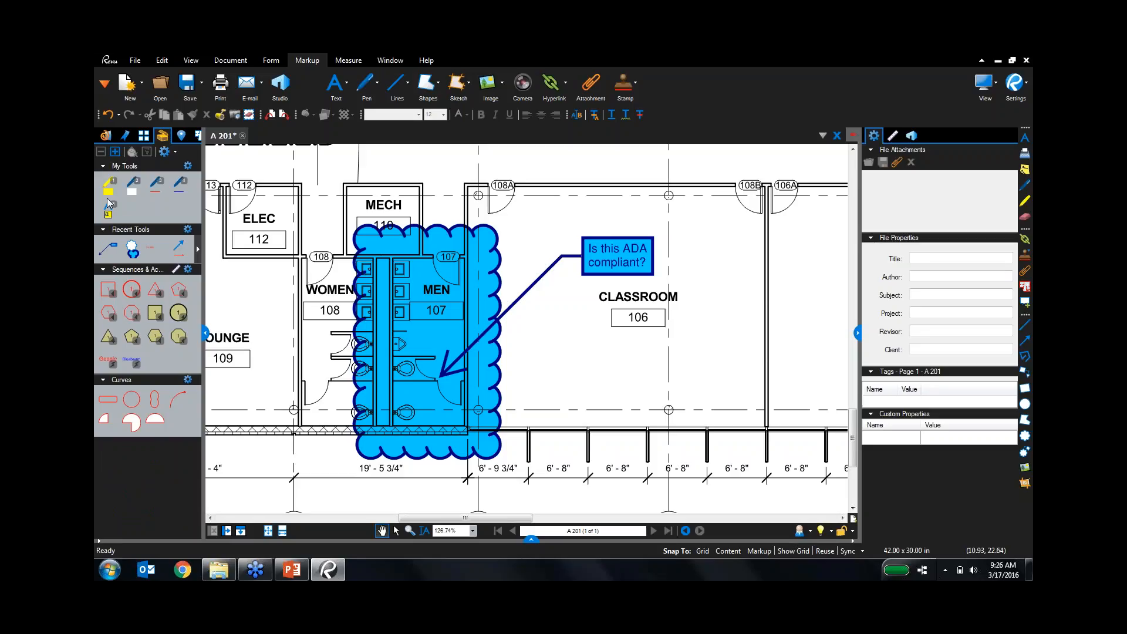
key("ctrl")
key("ctrl")
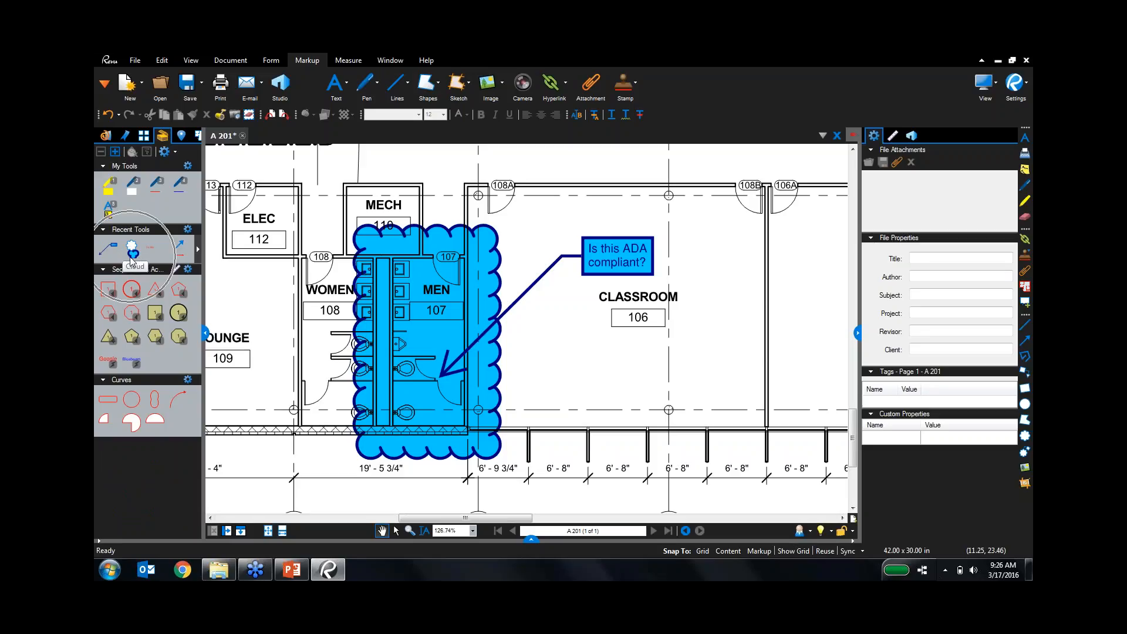
left_click(108, 249)
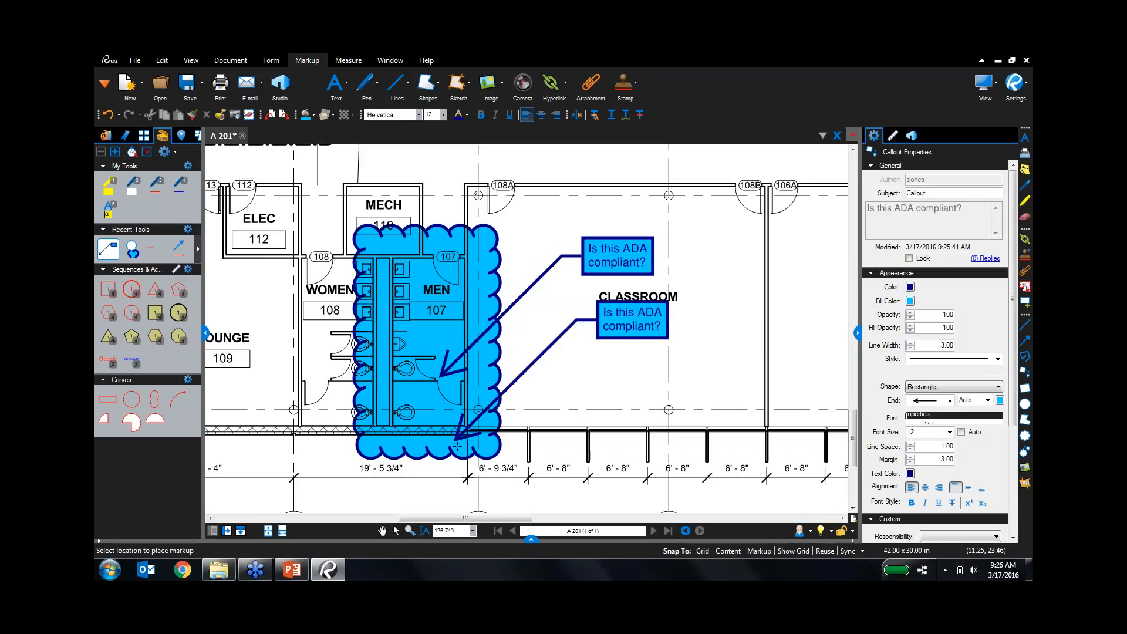
key("Escape")
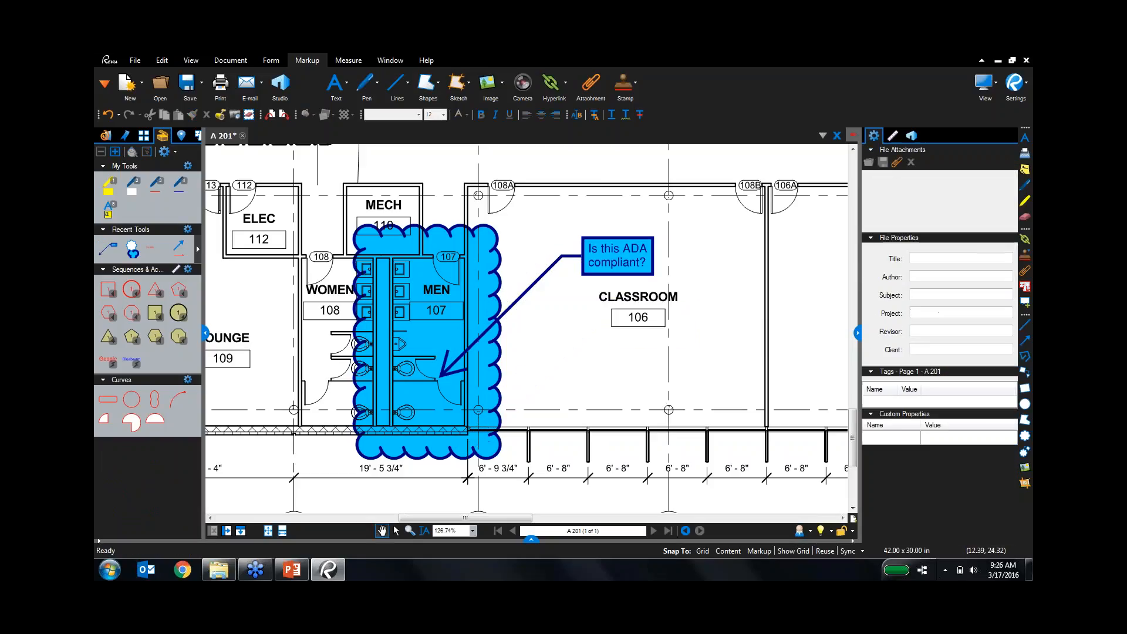
left_click(133, 251)
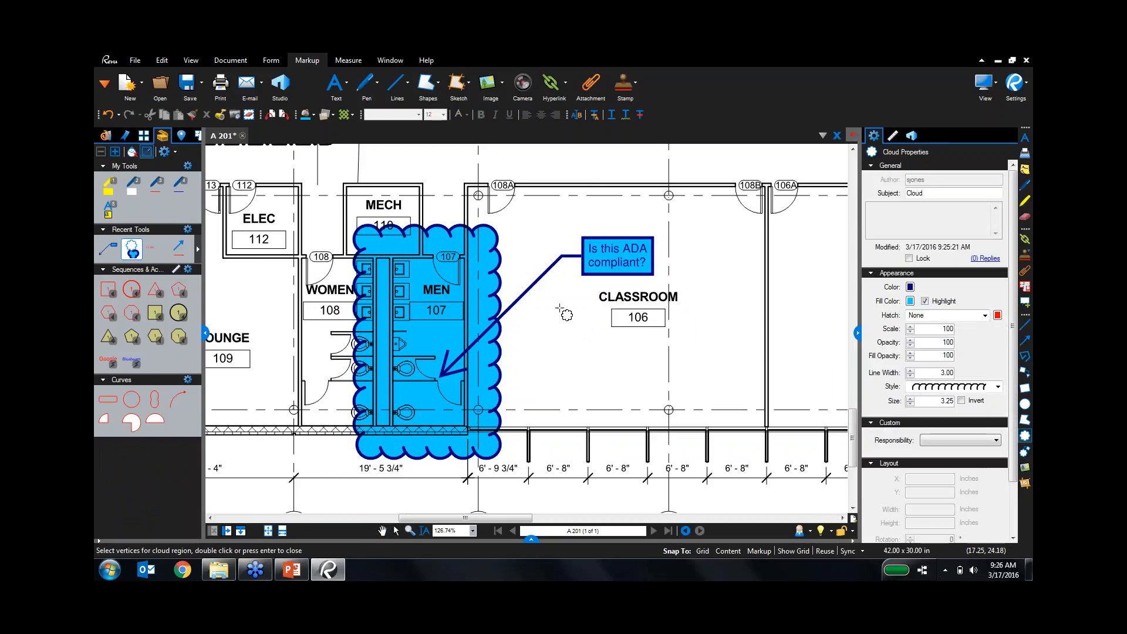
left_click_drag(581, 285, 697, 356)
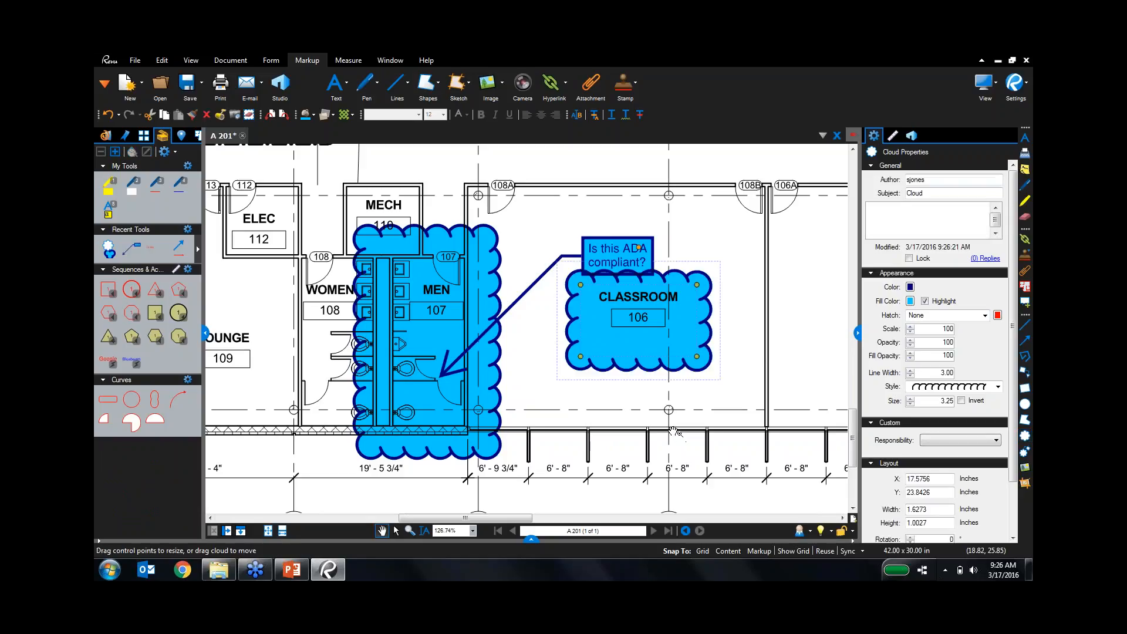
key("Escape")
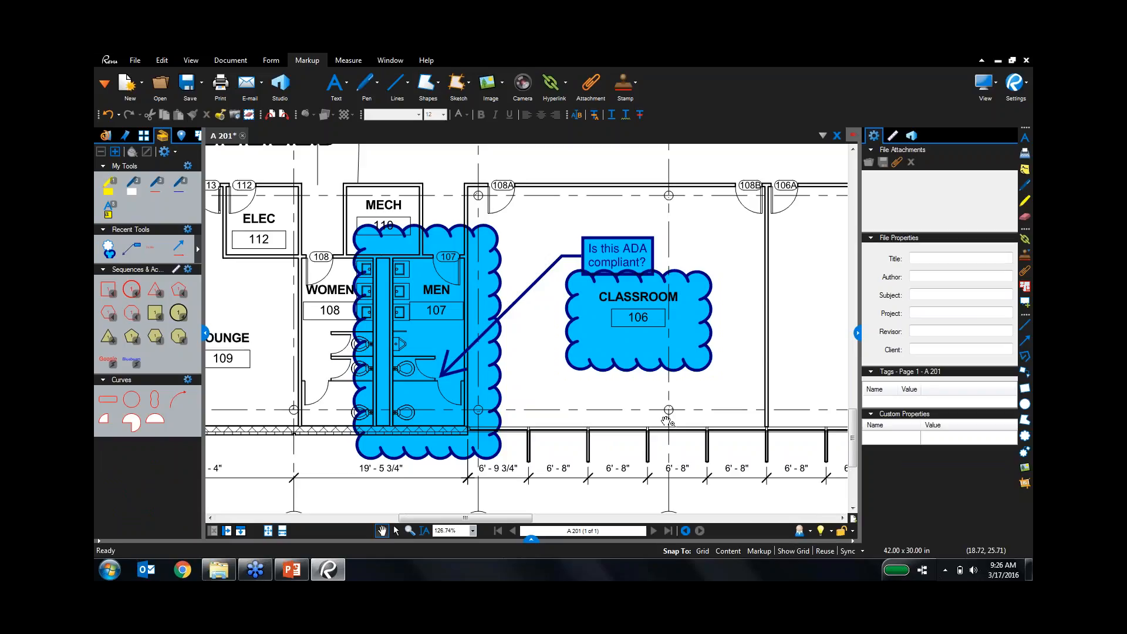
Create a new personal 'Electrical Tools' tool set titled with the user's name and save it.
left_click(165, 152)
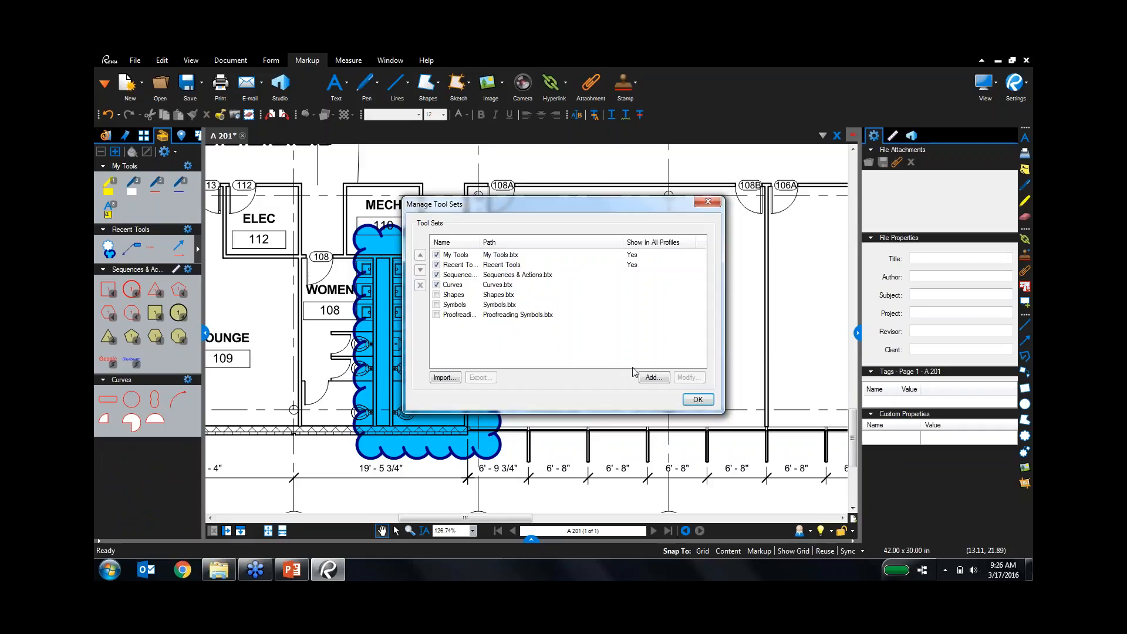
left_click(652, 378)
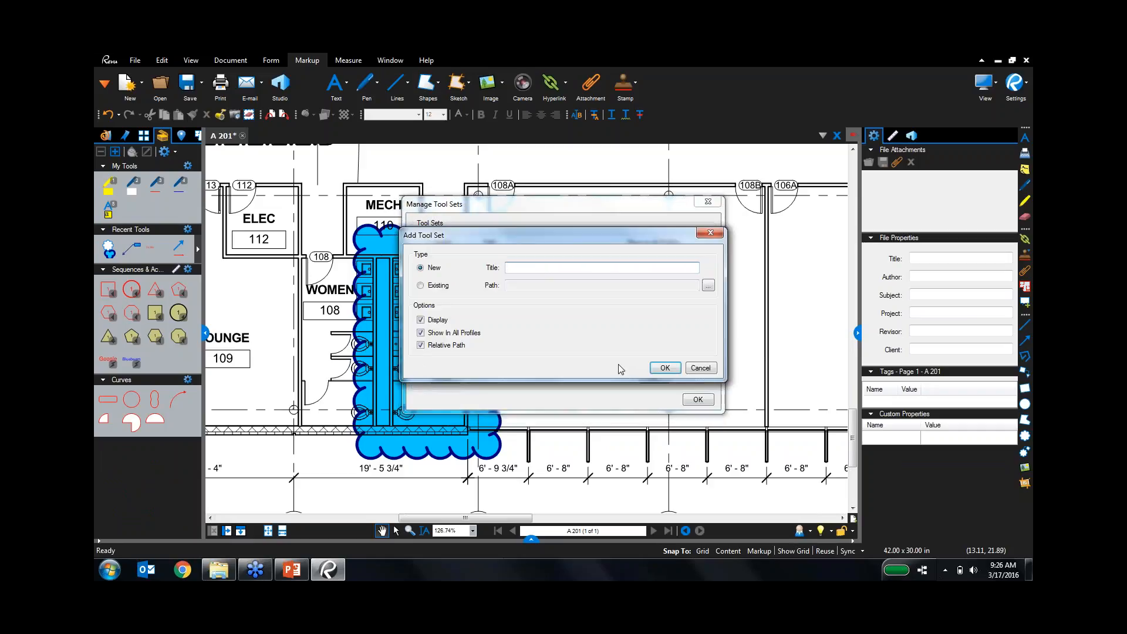
type("Steve's Electrical Tools")
key("Return")
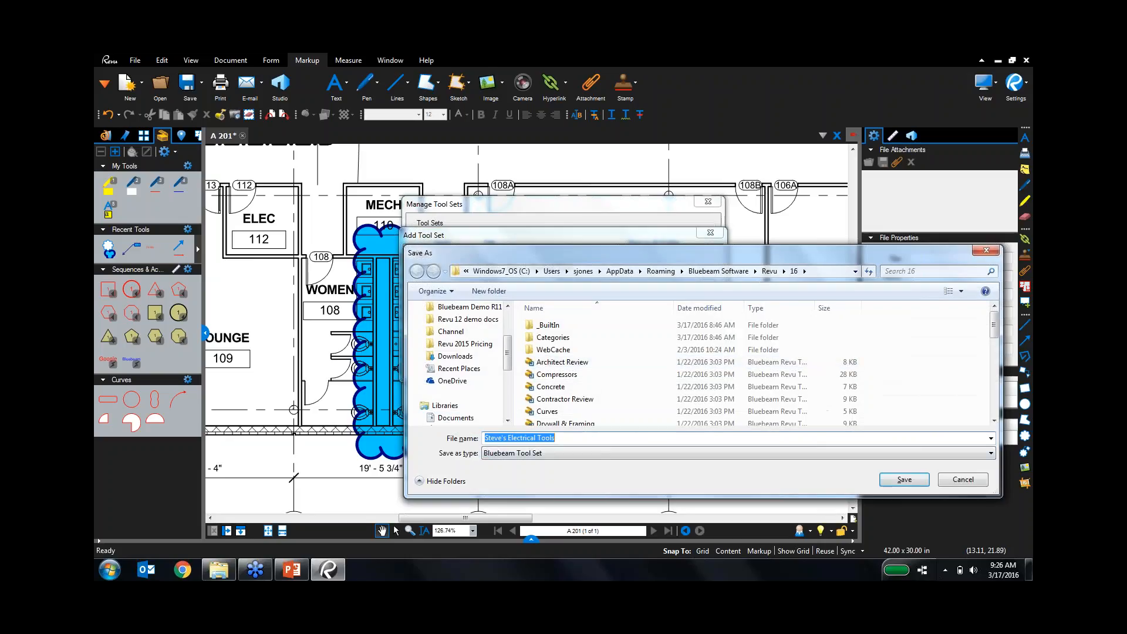
left_click(904, 480)
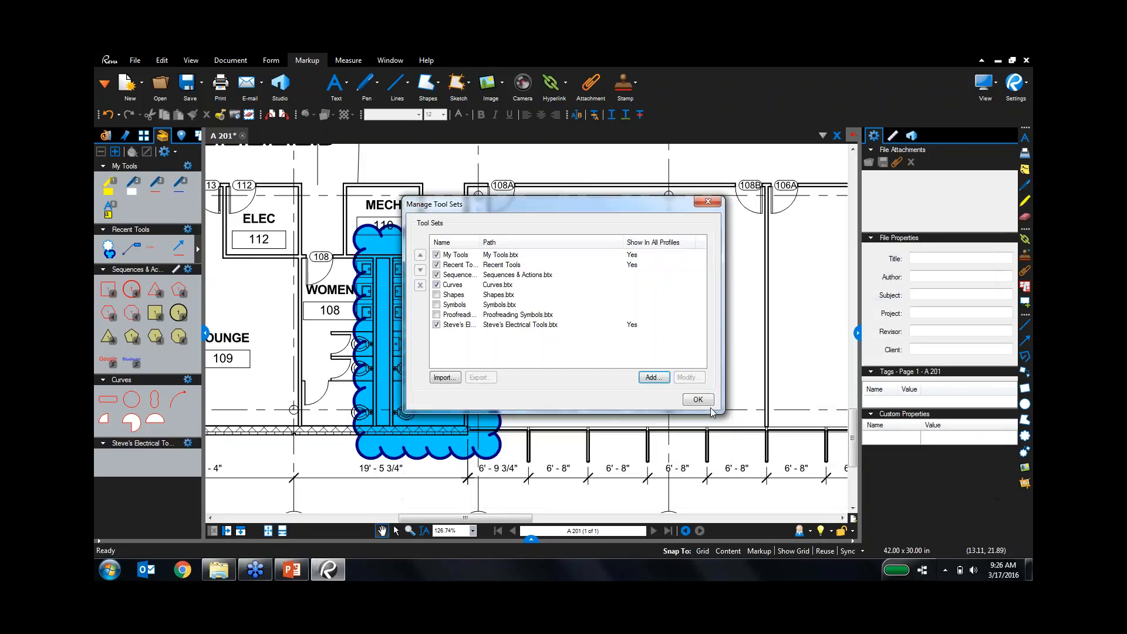
left_click(651, 380)
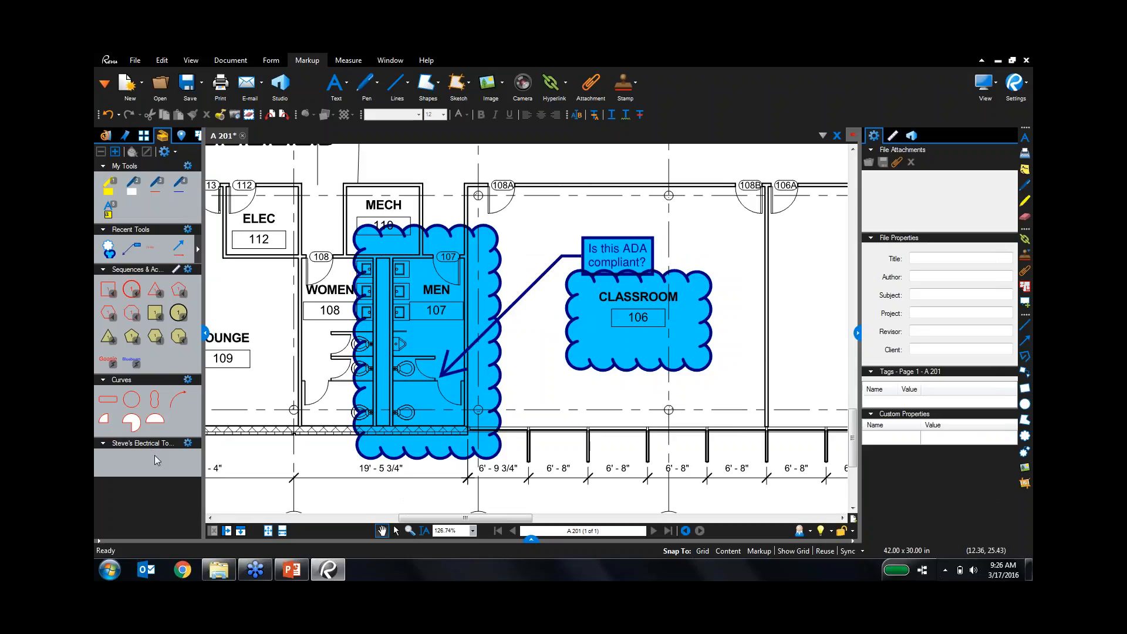
Copy the cloud, callout, text box and arrow tools from Recent Tools into the new tool set.
key("ctrl")
key("ctrl")
key("ctrl")
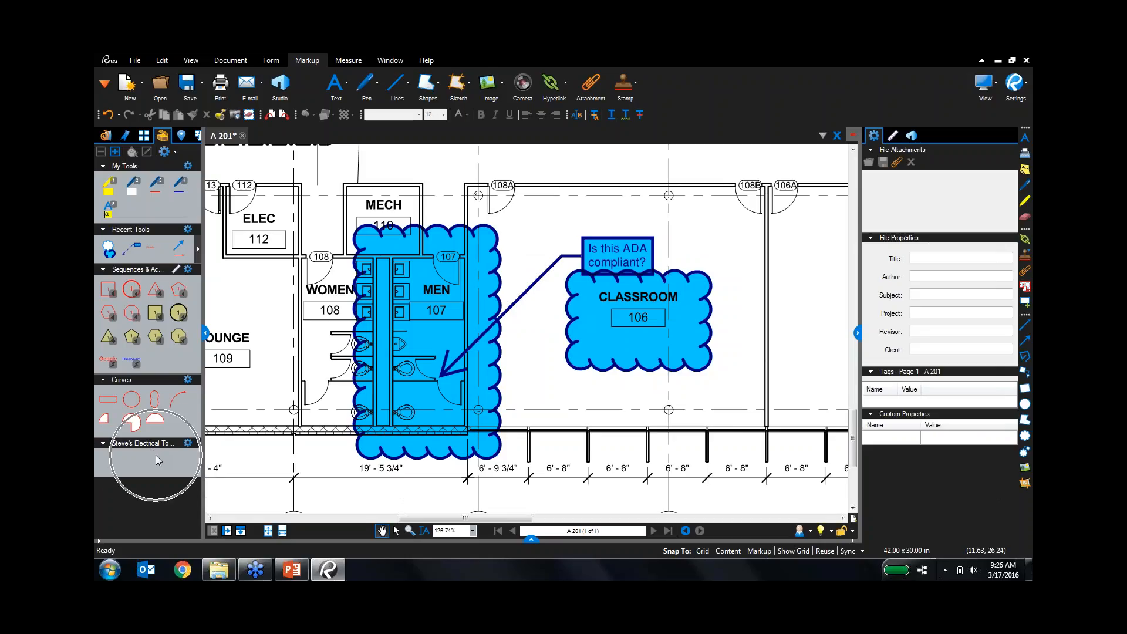
key("ctrl")
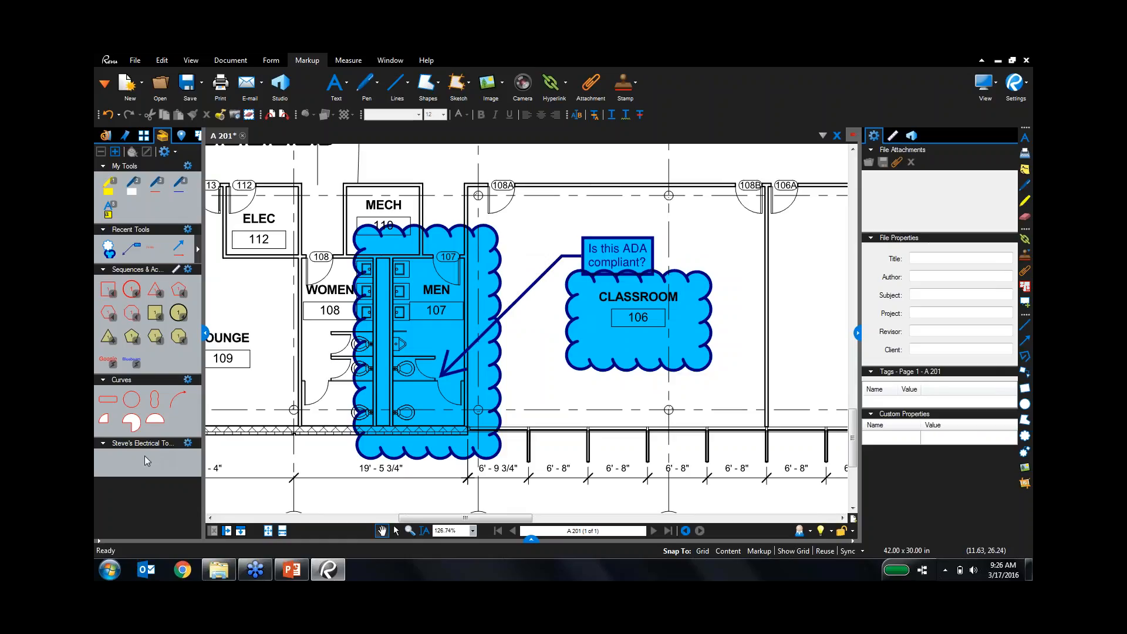
left_click(112, 254)
left_click_drag(112, 253, 108, 459)
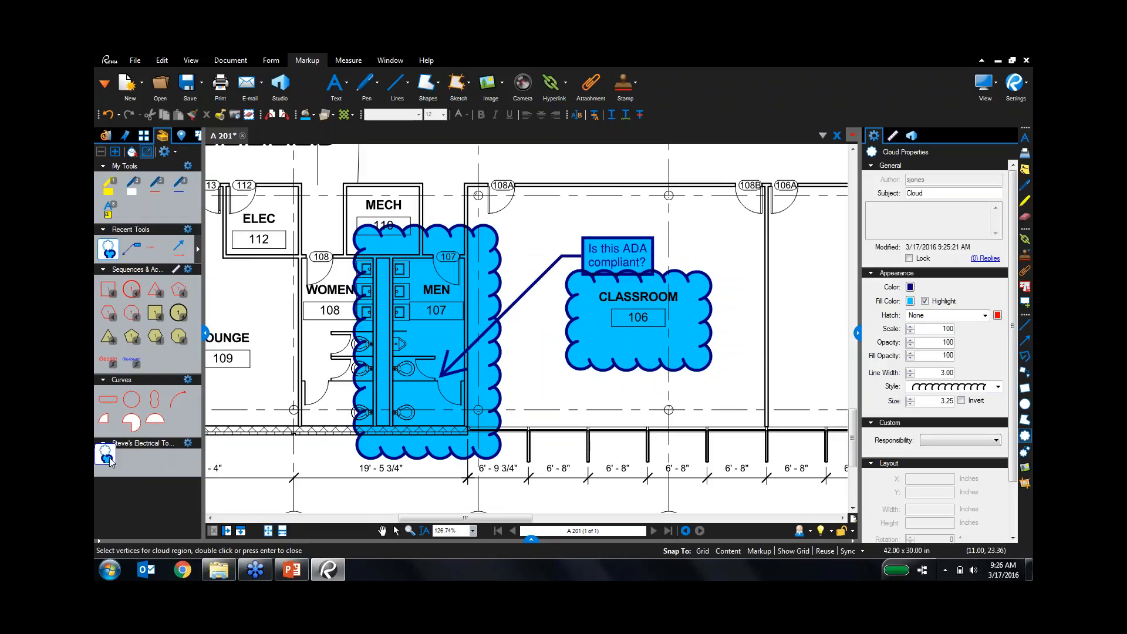
left_click(133, 249)
left_click_drag(133, 249, 138, 464)
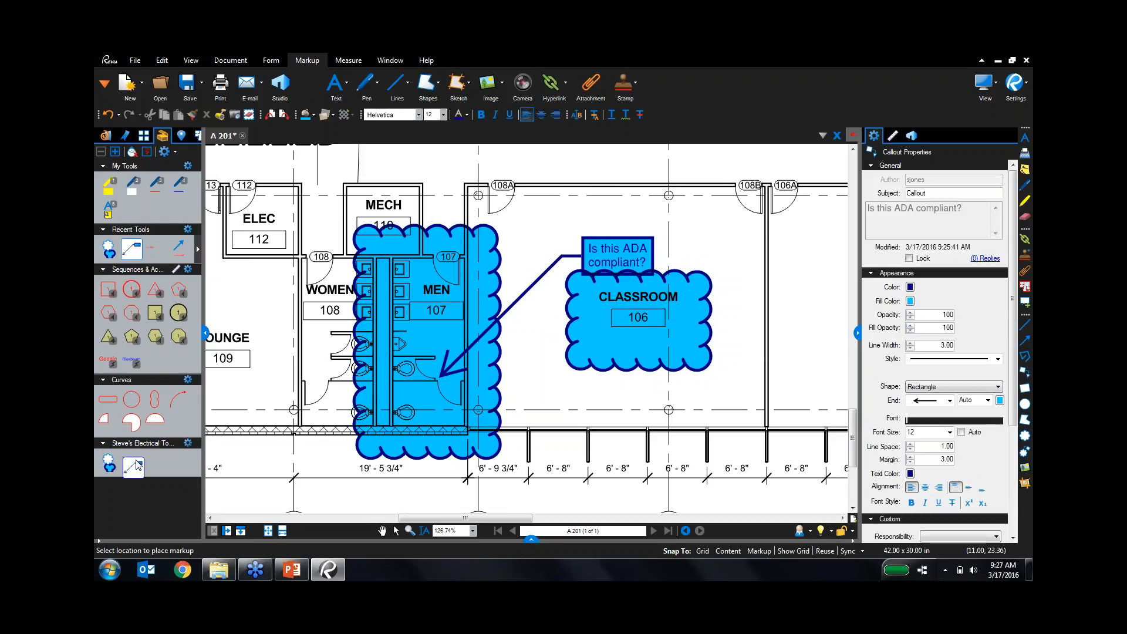
left_click(155, 249)
left_click_drag(155, 249, 152, 461)
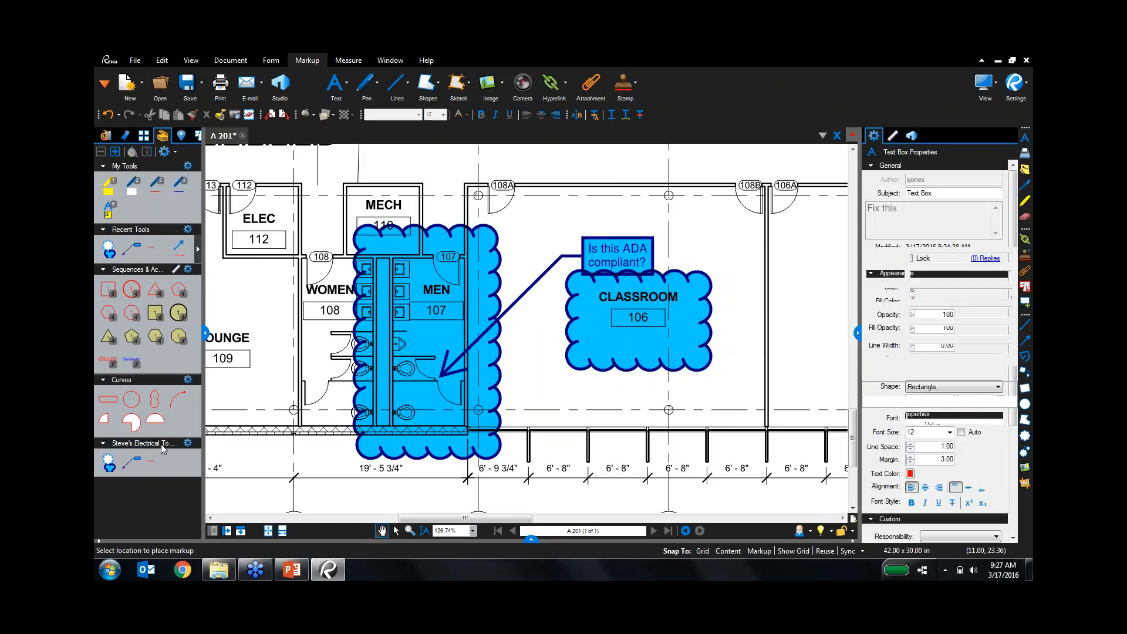
left_click(173, 245)
left_click_drag(173, 245, 177, 461)
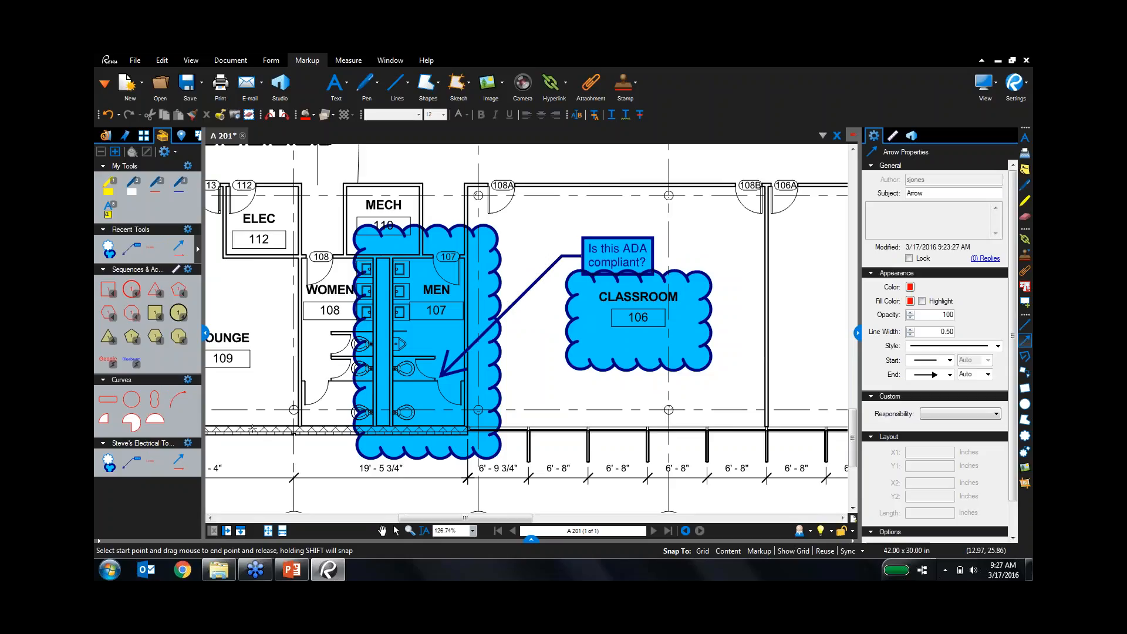
Place a 'Hello' callout from the new tool set with its leader at room 107.
left_click(133, 467)
left_click(133, 467)
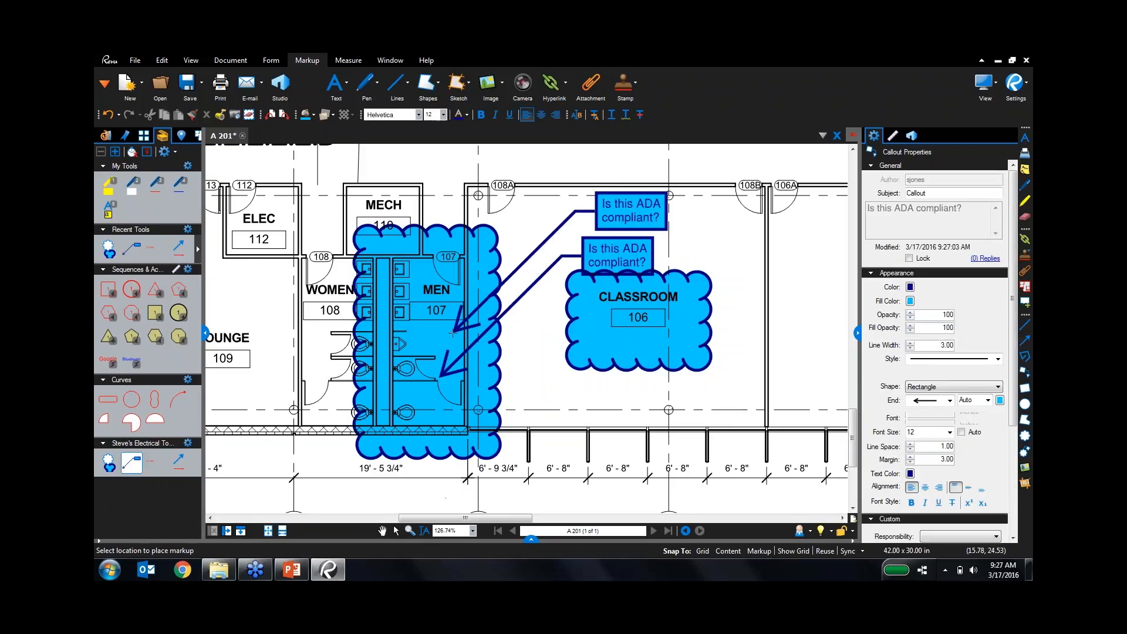
key("Escape")
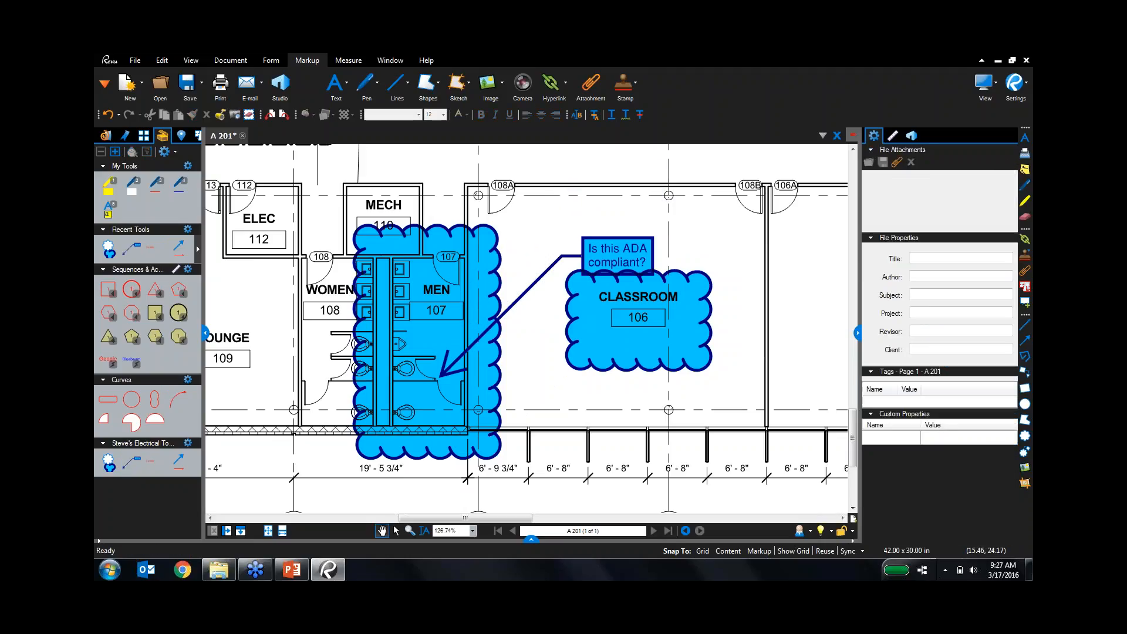
left_click(128, 465)
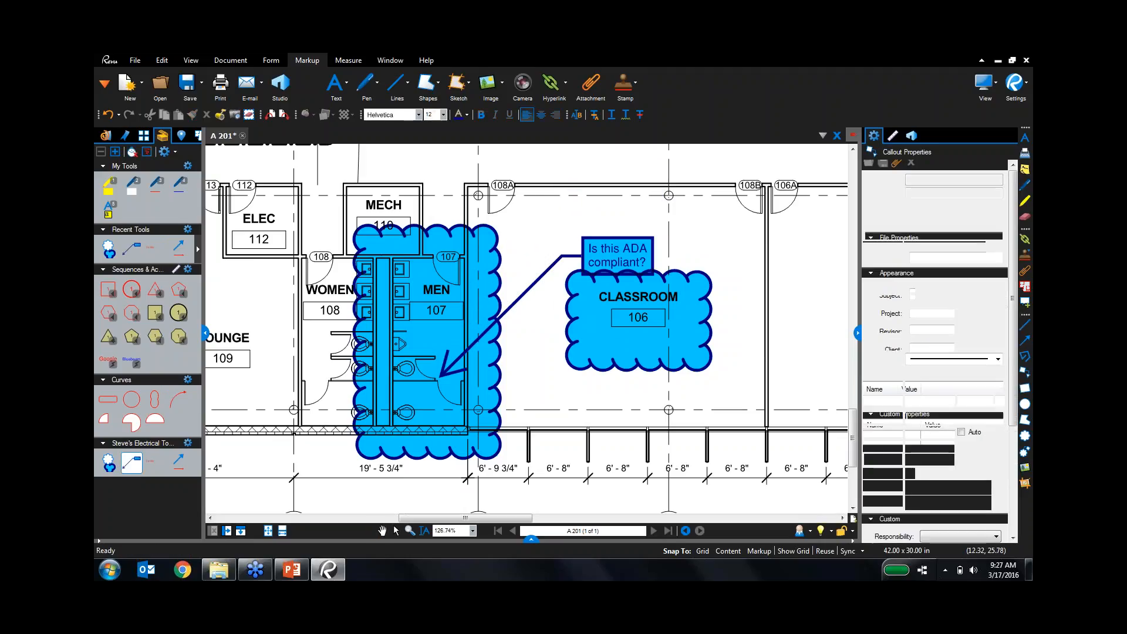
key("Escape")
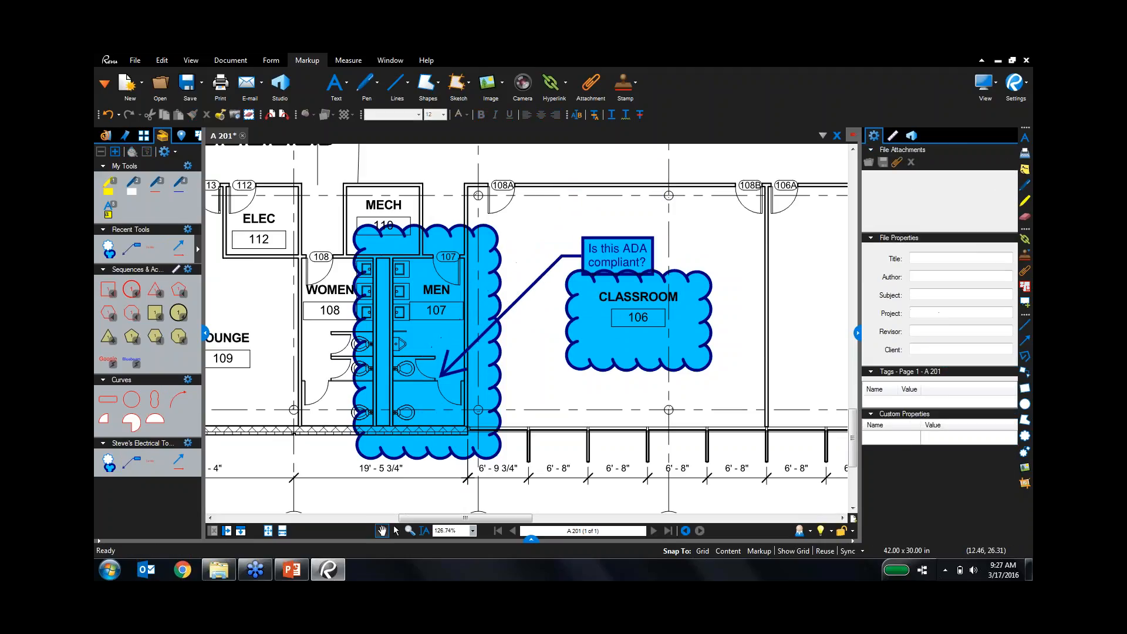
left_click(129, 464)
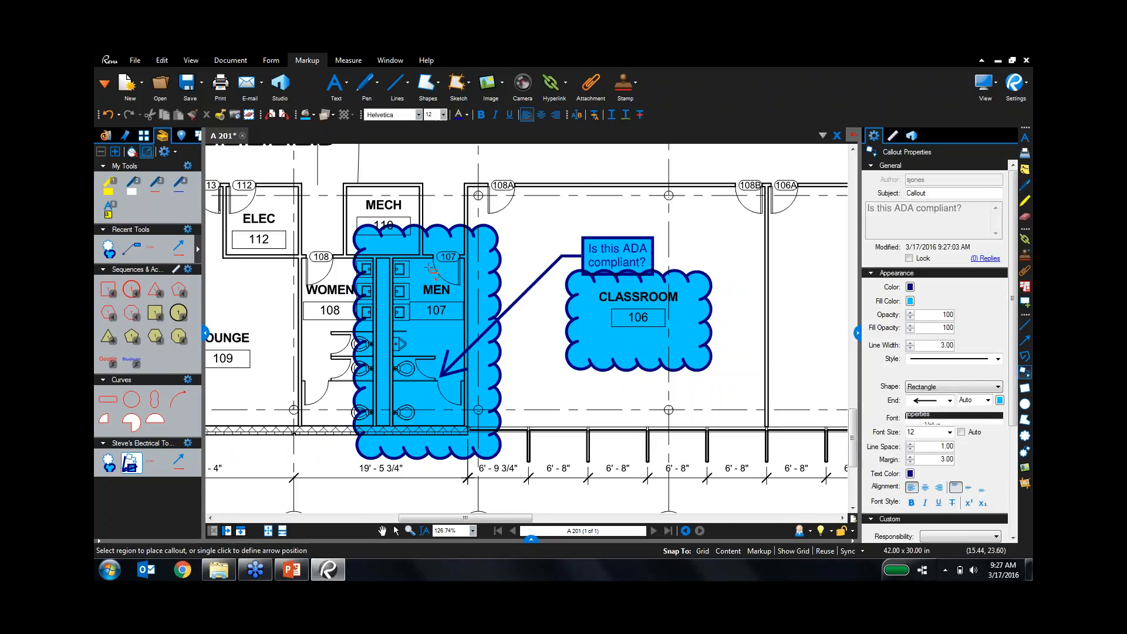
left_click(584, 208)
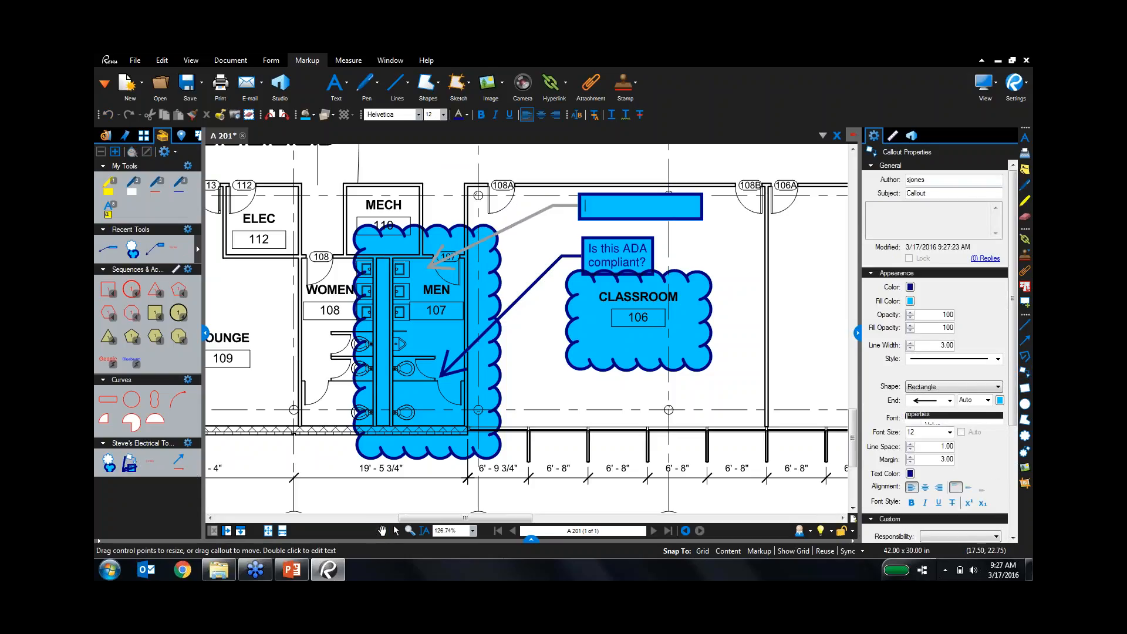
type("Hello")
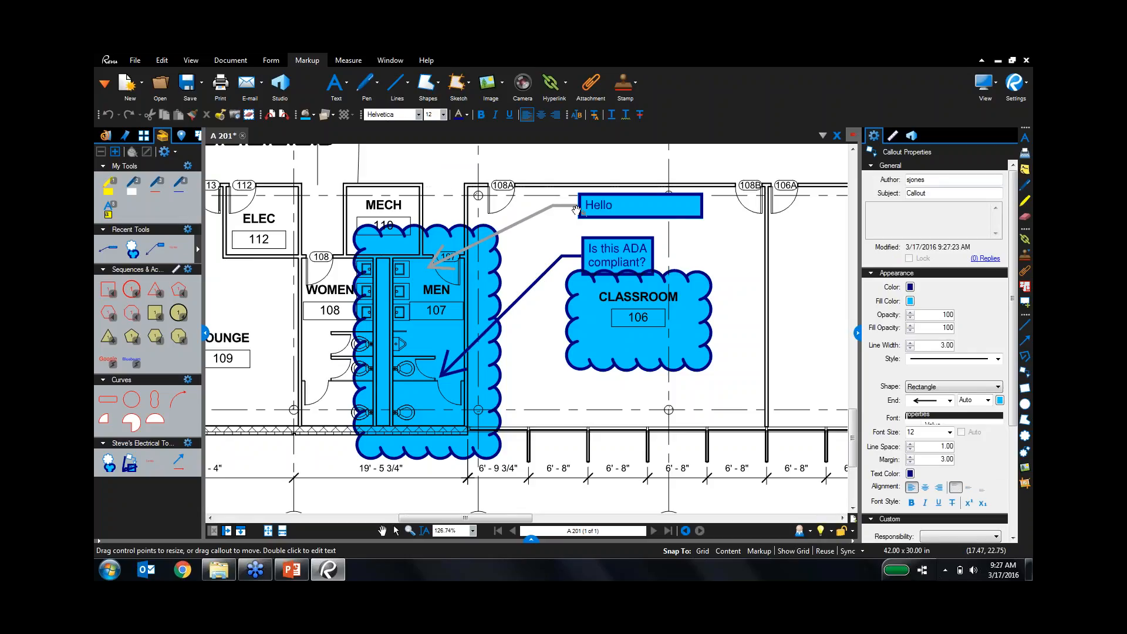
key("Escape")
left_click(743, 225)
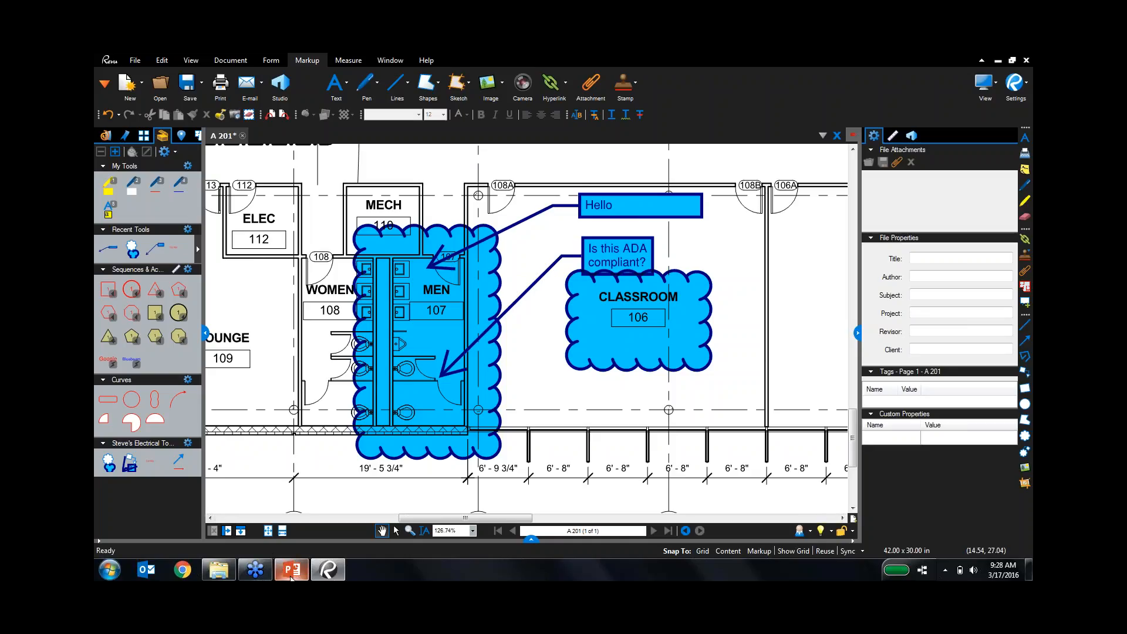
left_click(285, 564)
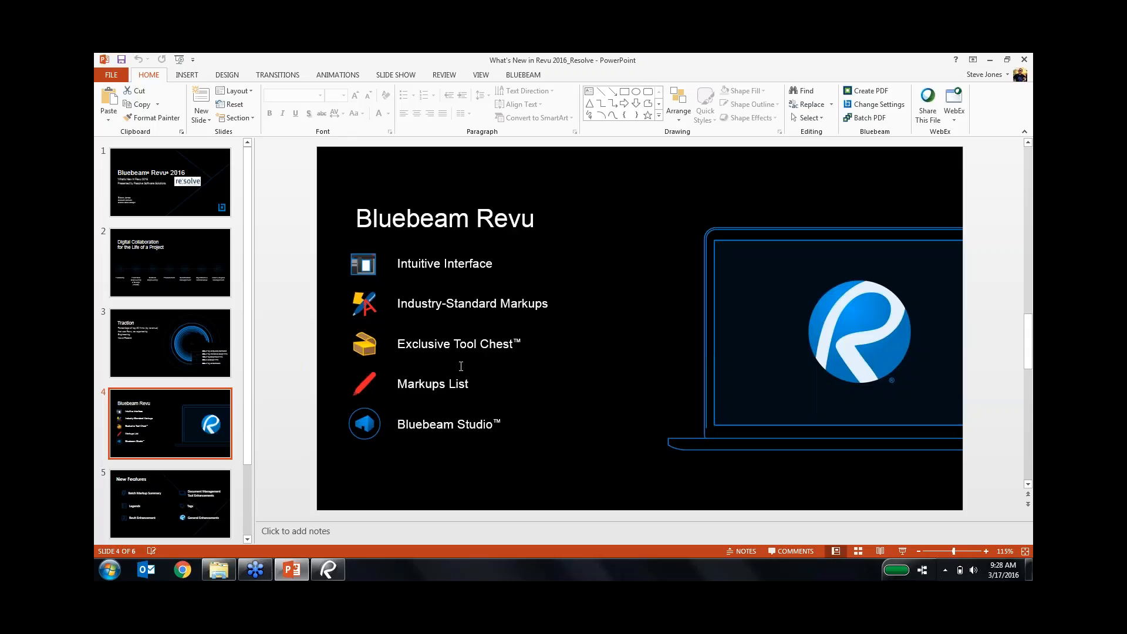
Return to Revu, open the Markups list and widen its Subject column.
left_click(328, 568)
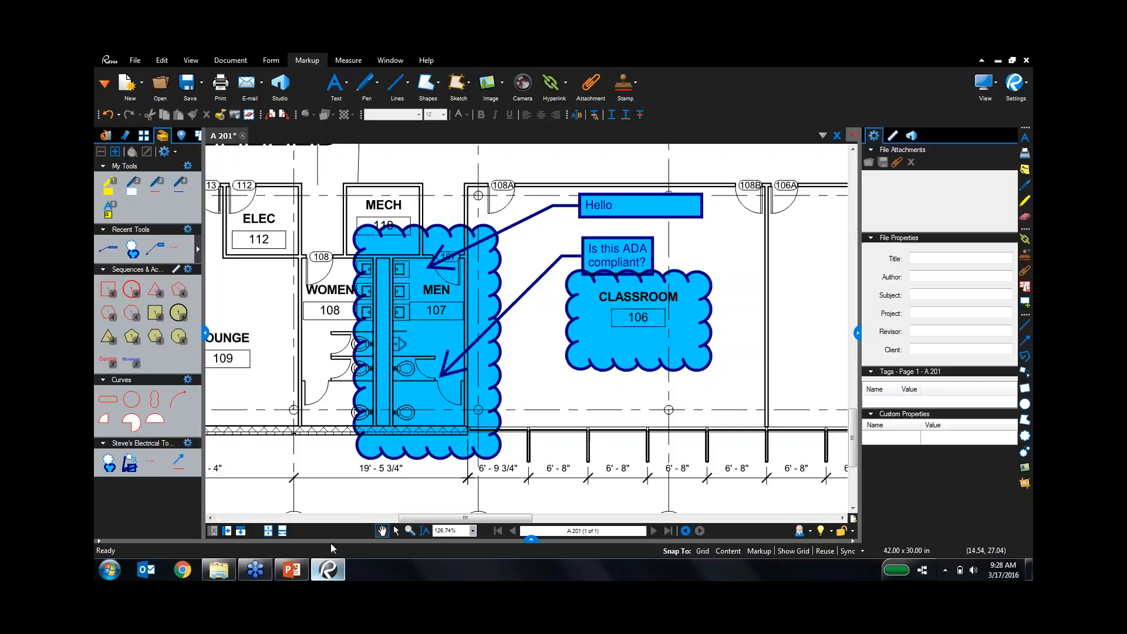
left_click(530, 539)
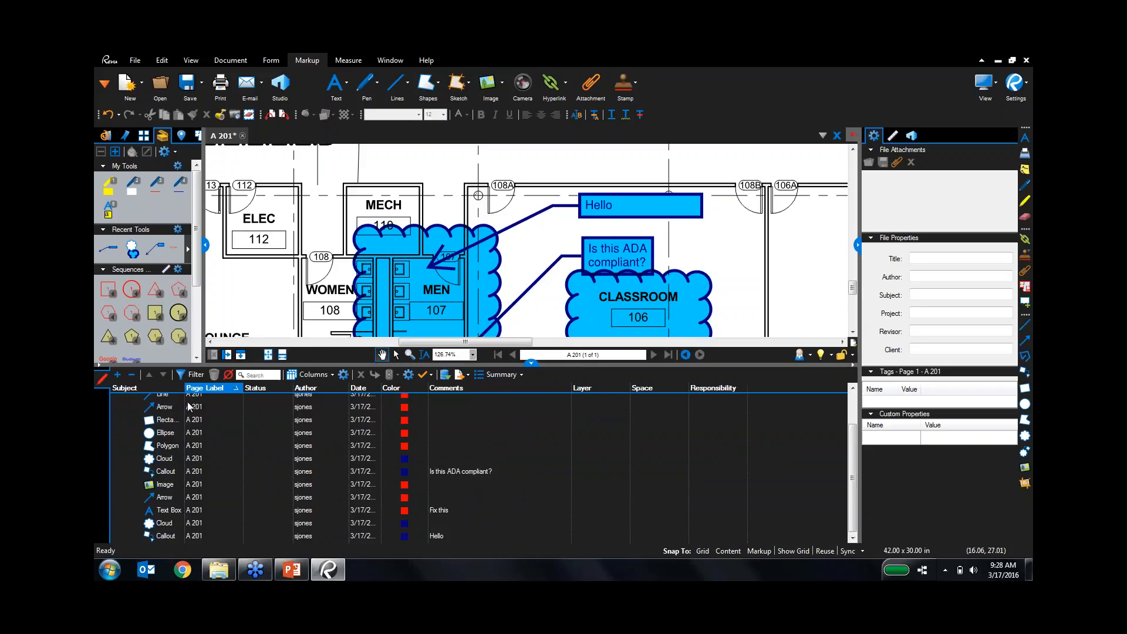
left_click_drag(184, 388, 220, 386)
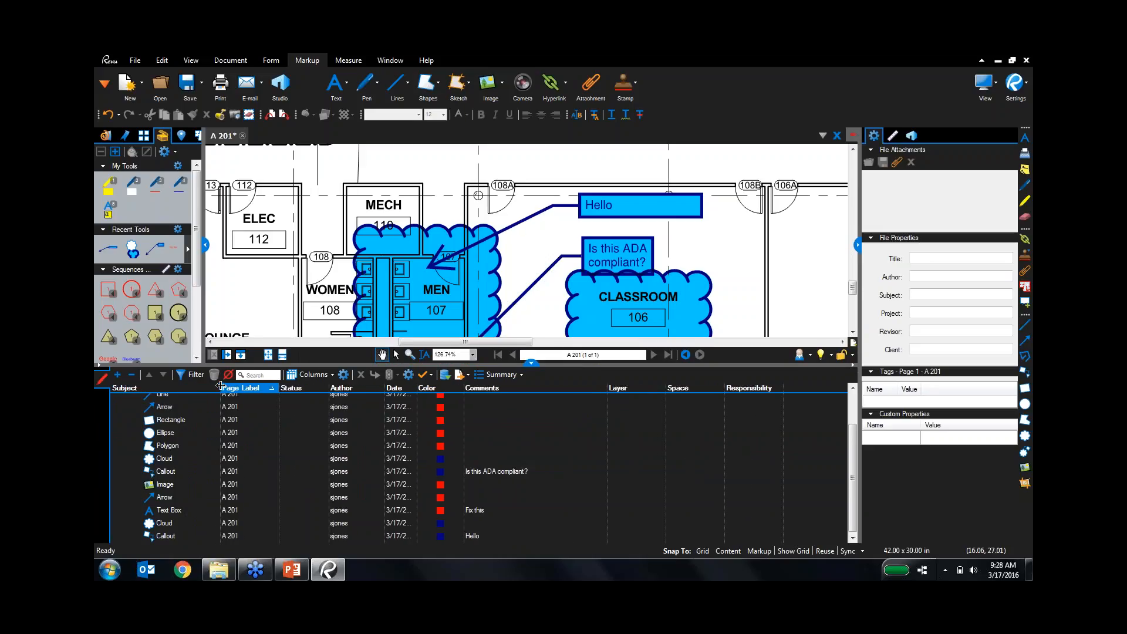
Jump to each listed markup (ellipse, polygon, clouds, photo, arrow, text box), then group by subject.
left_click(176, 434)
left_click(175, 447)
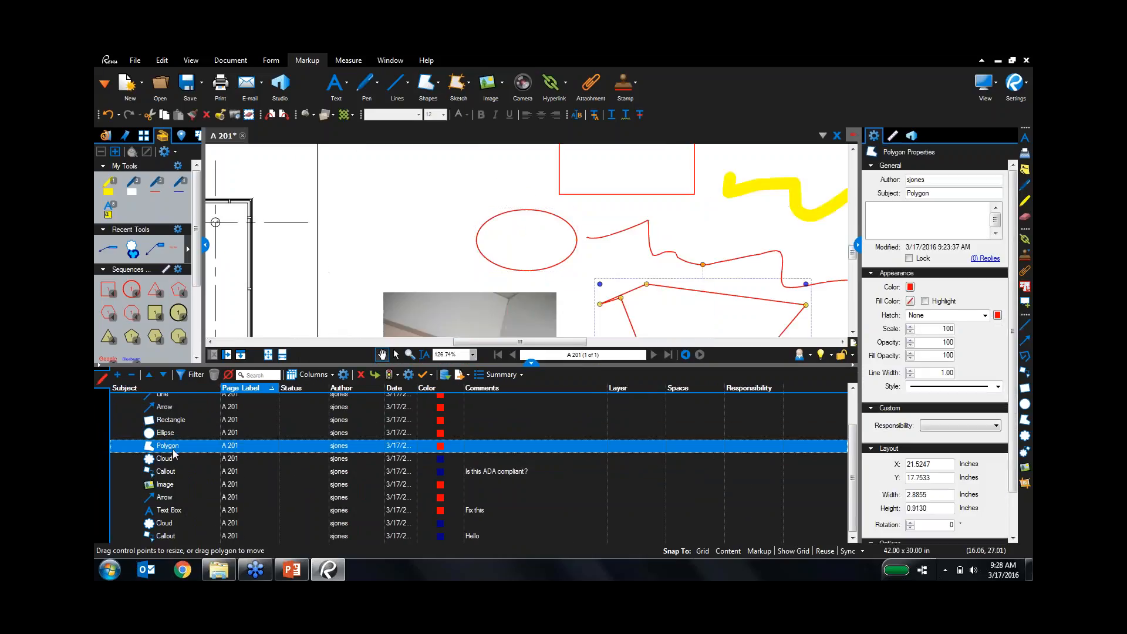
left_click(174, 459)
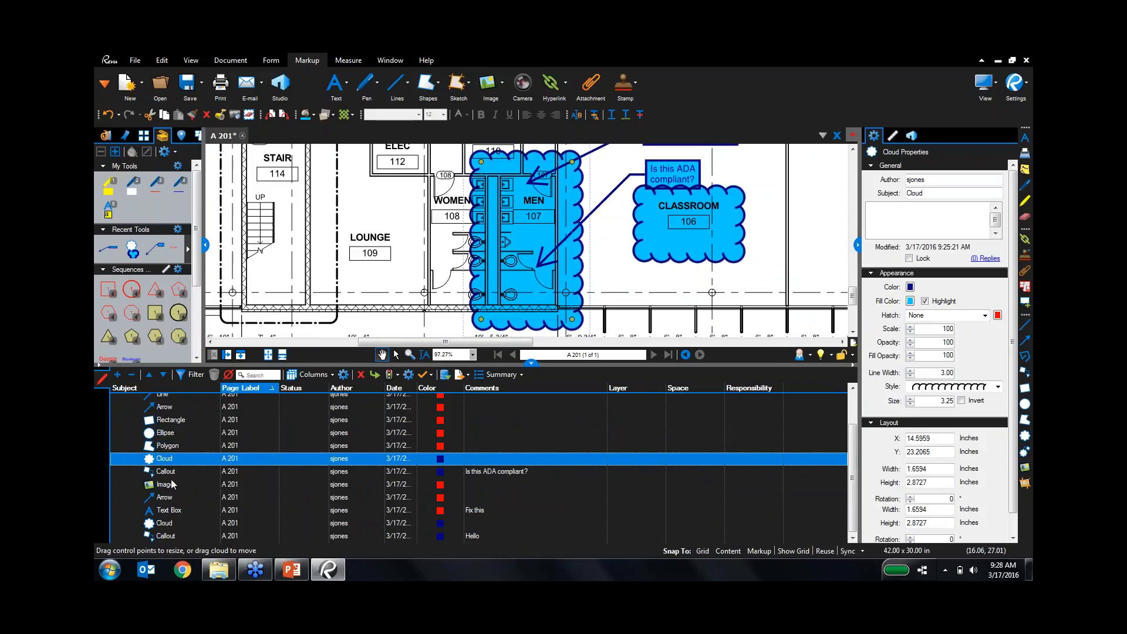
left_click(172, 484)
left_click(169, 497)
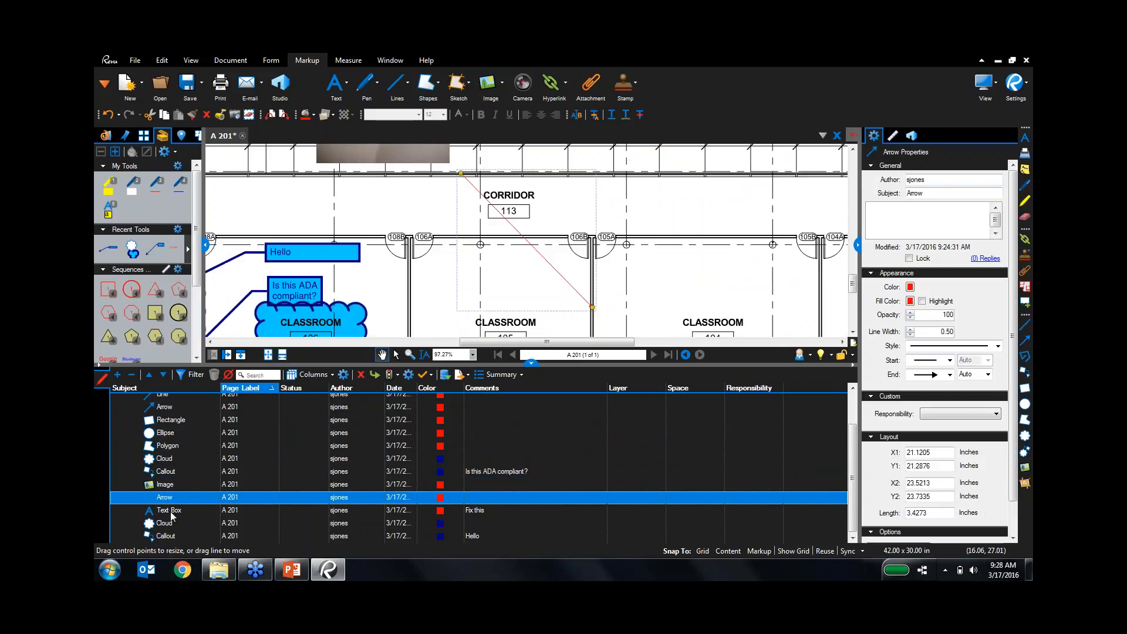
left_click(171, 510)
left_click(173, 523)
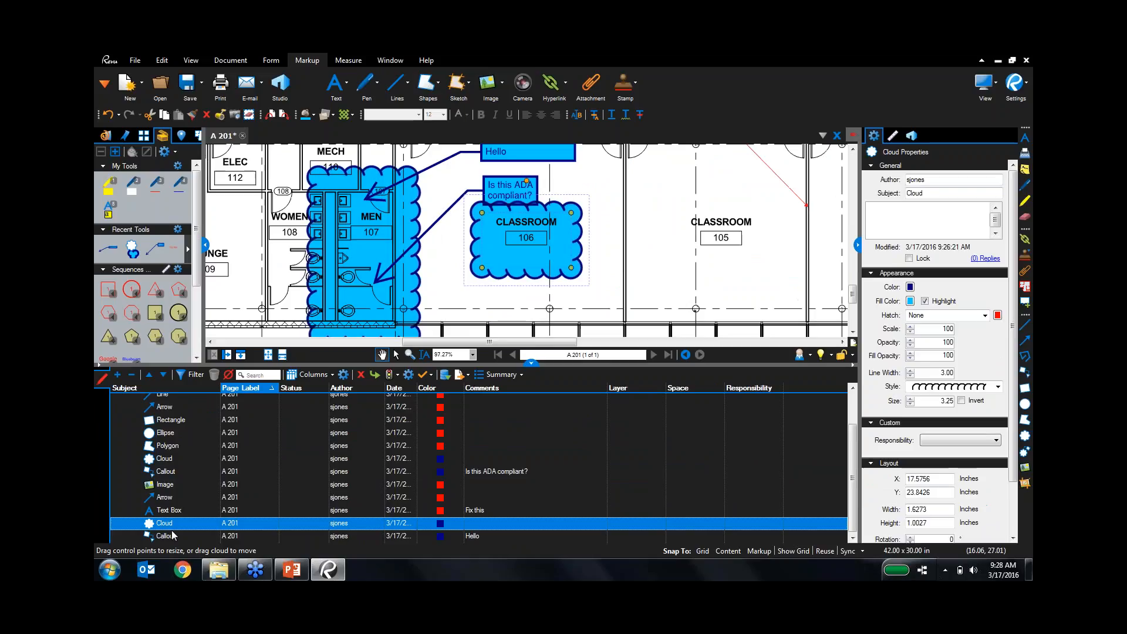
left_click(203, 390)
Change the markups list columns: hide the Color column and add an Area column.
left_click(202, 374)
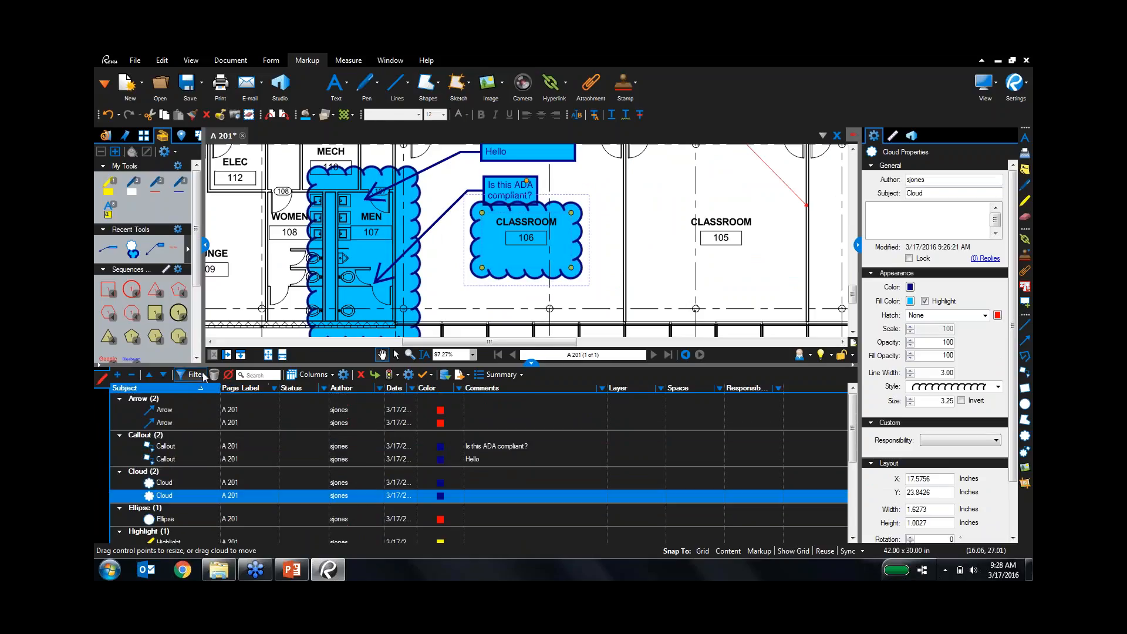
left_click(202, 374)
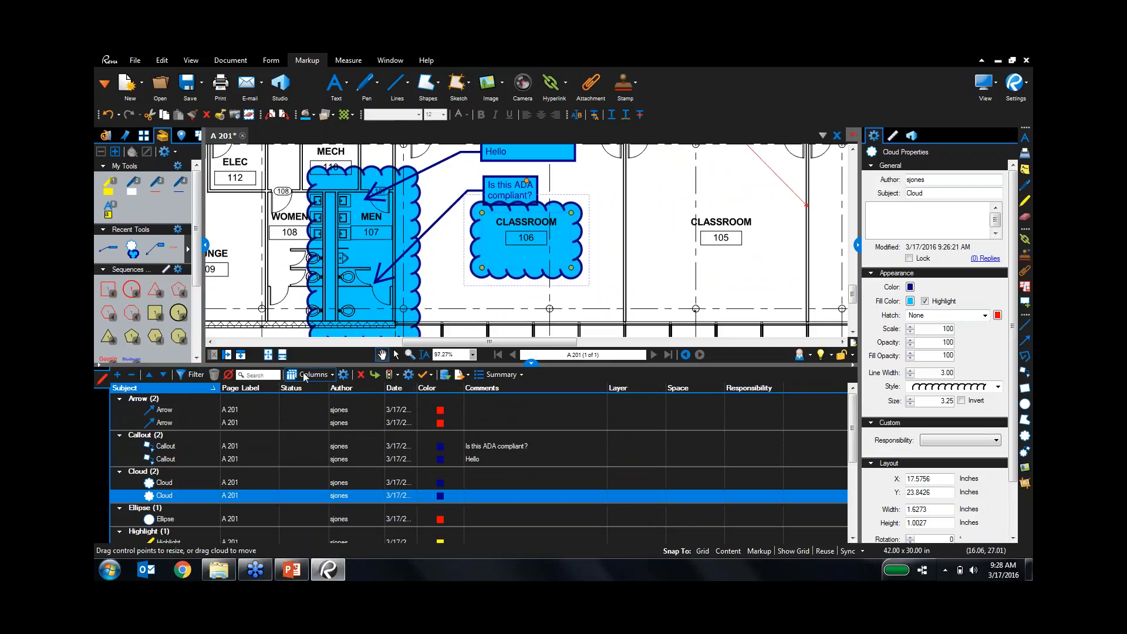
left_click(310, 375)
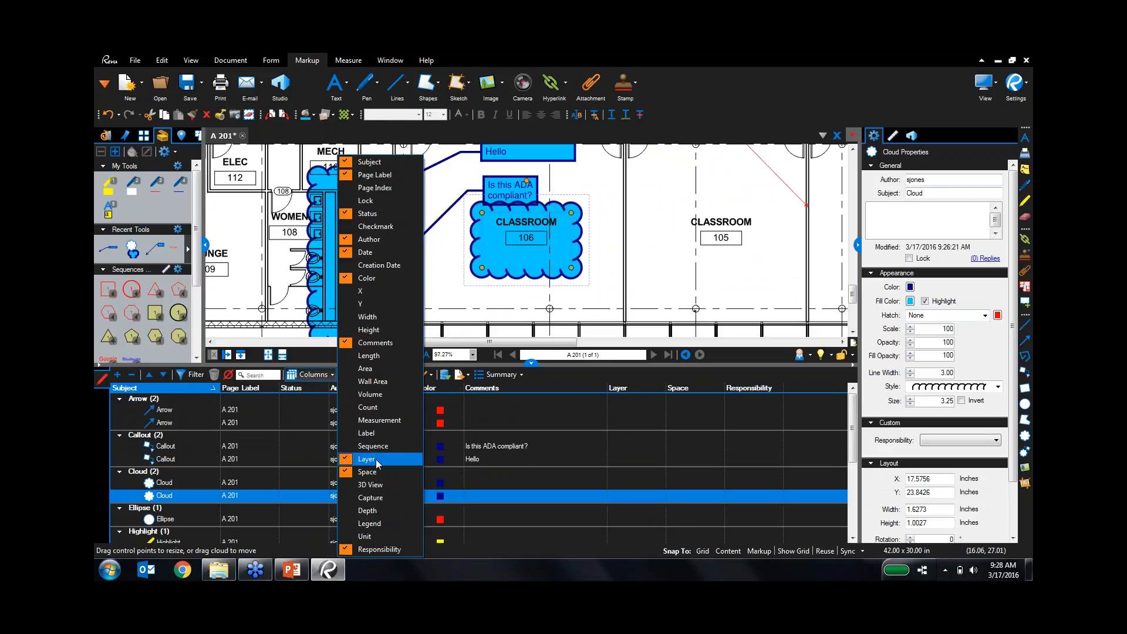
left_click(368, 278)
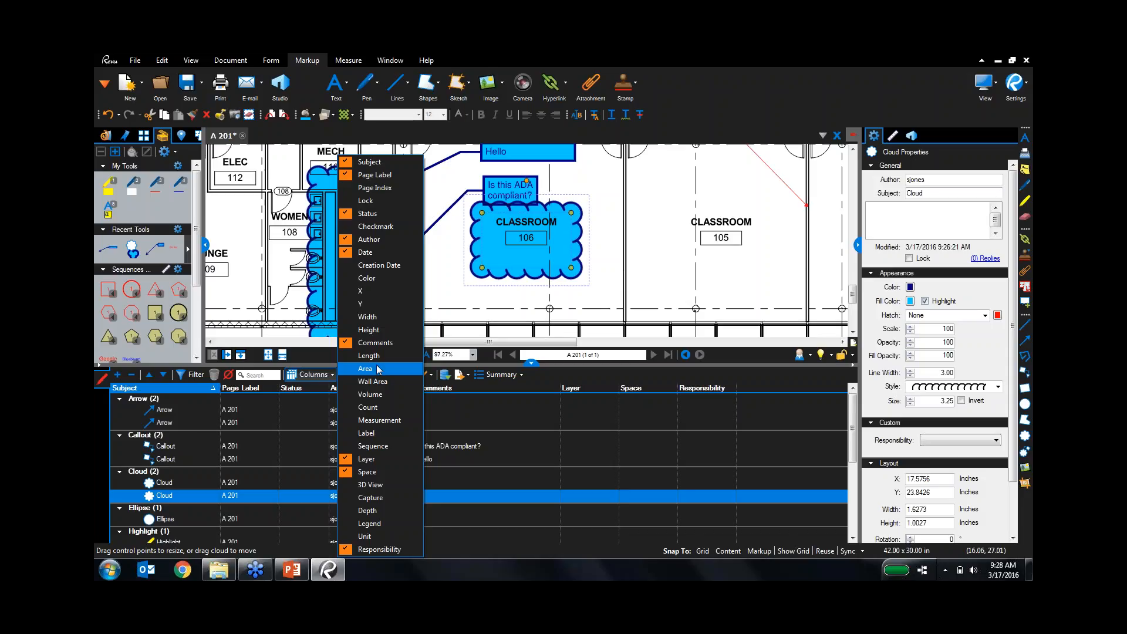
left_click(379, 369)
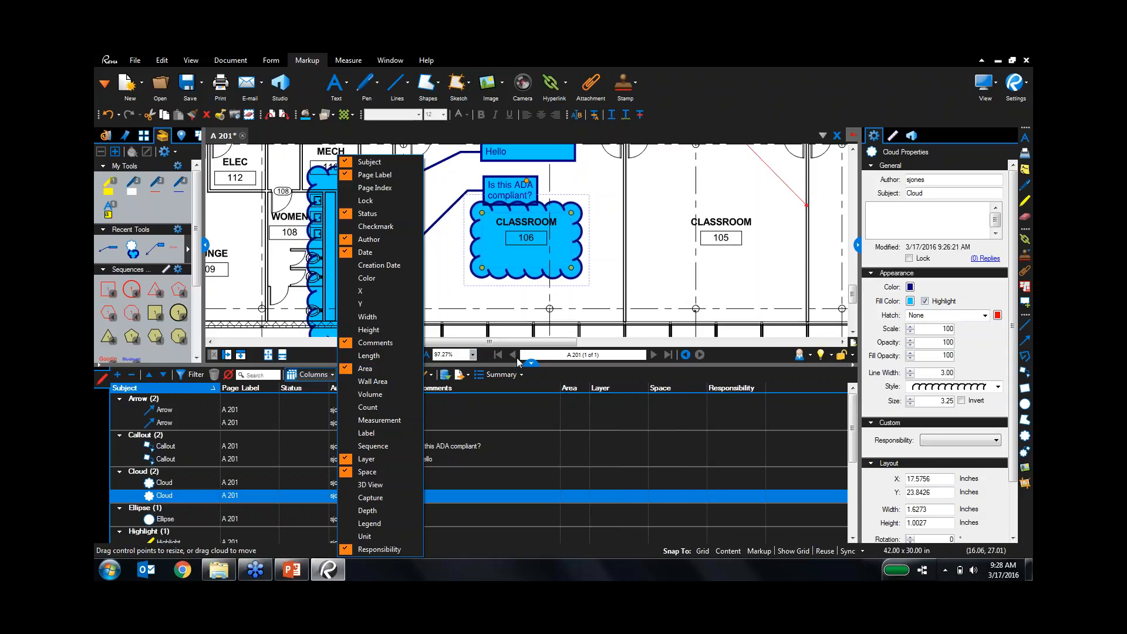
left_click(571, 371)
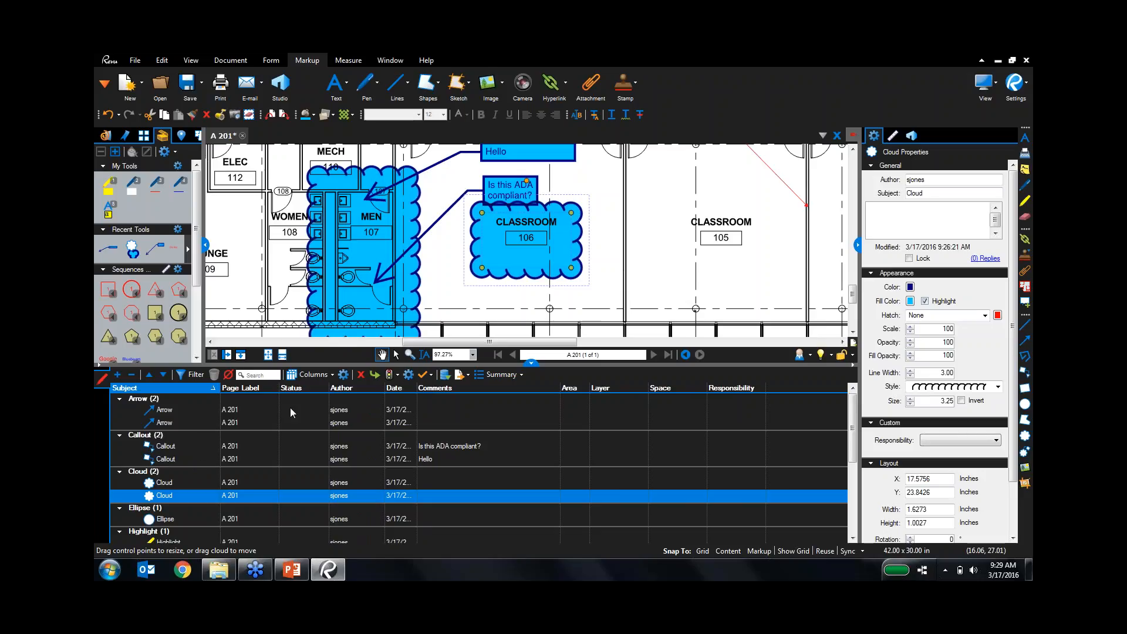
Import markups from the three A 201 comment PDFs in Bluebeam Demo R11 > Import Comments.
key("ctrl")
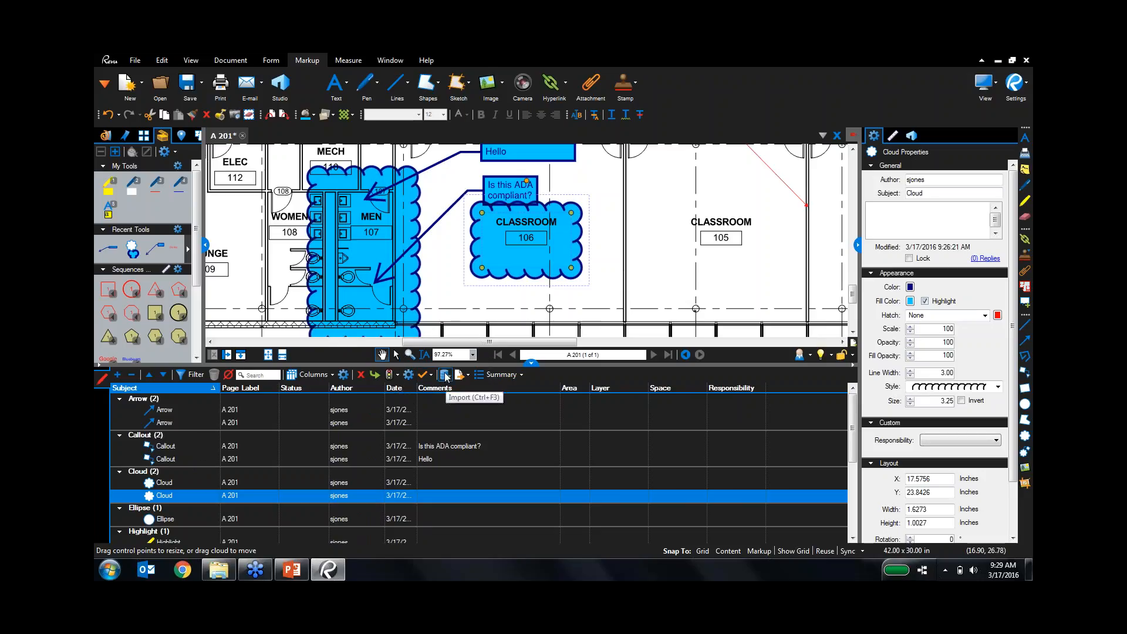
left_click(445, 375)
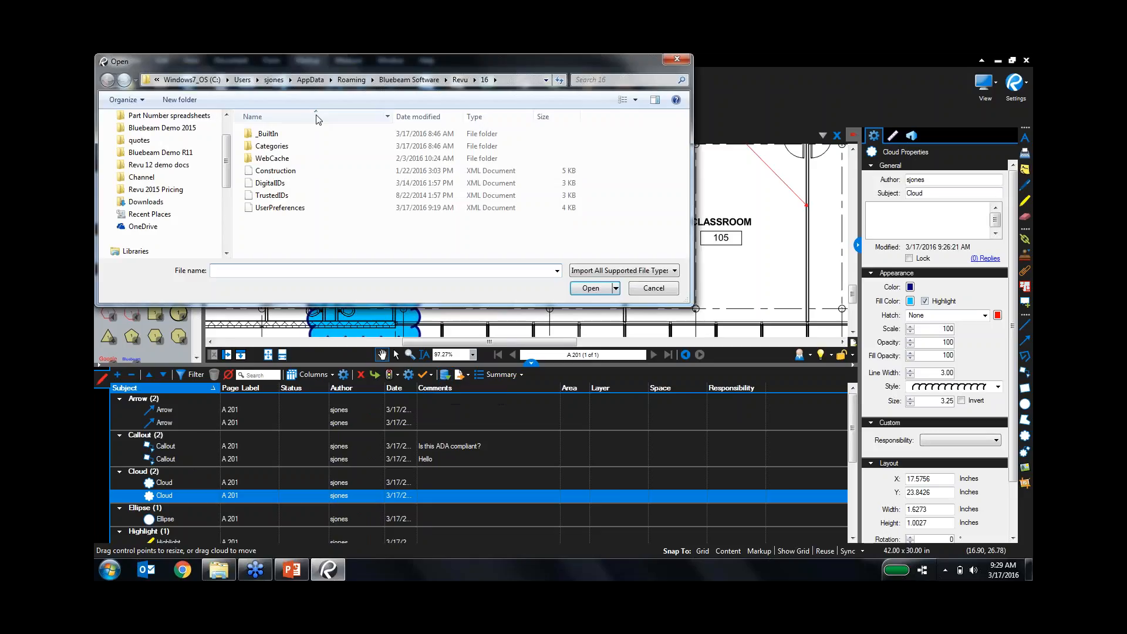
left_click(213, 154)
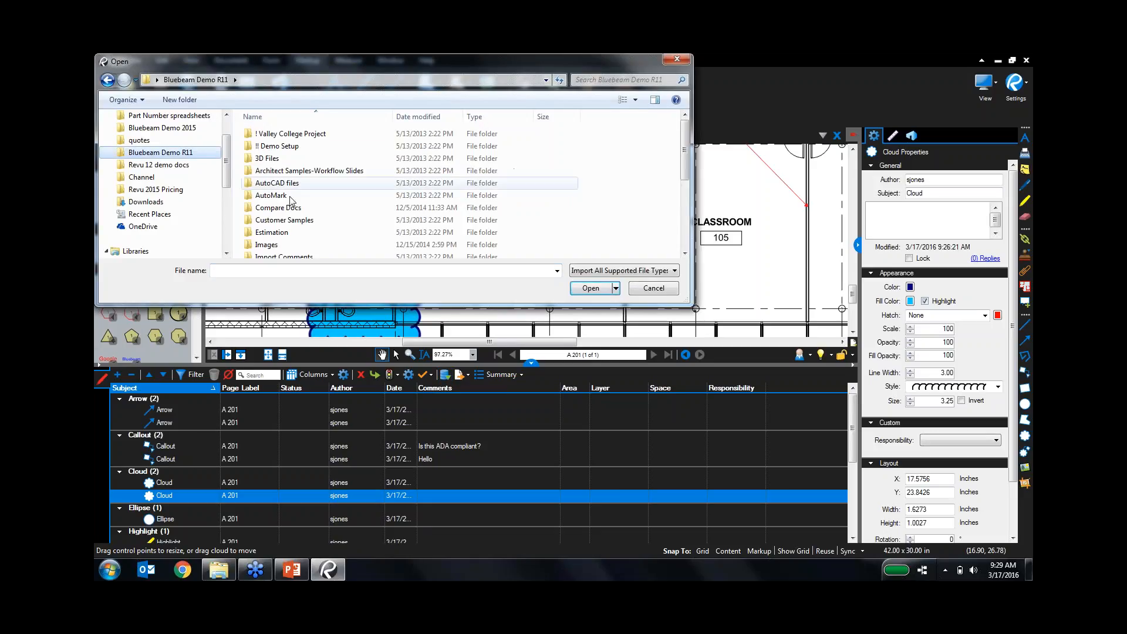
double_click(296, 254)
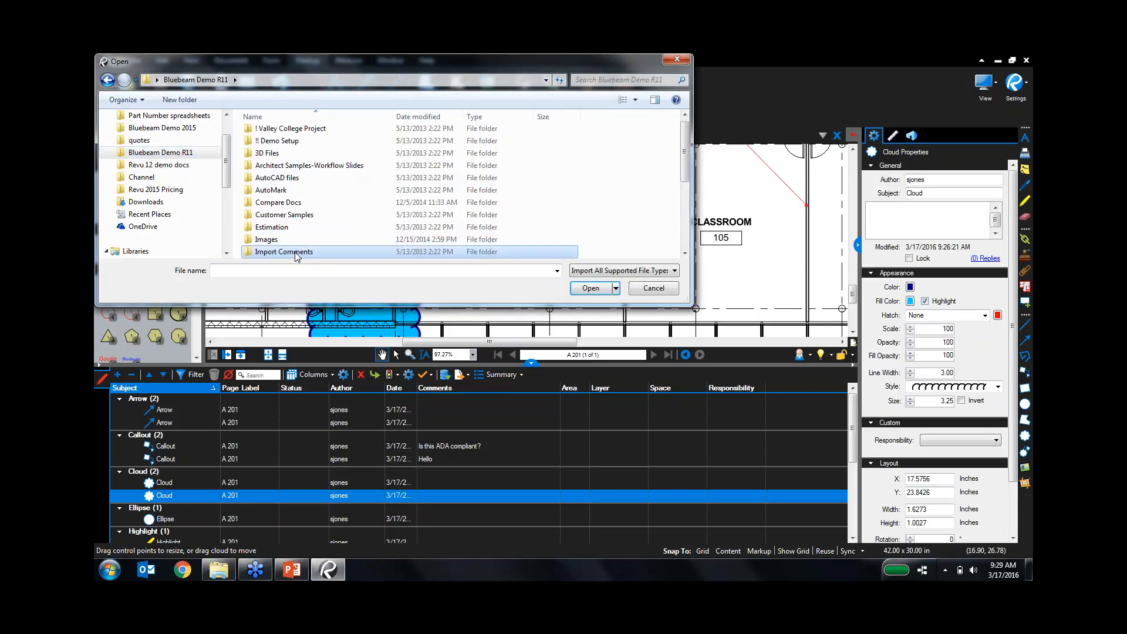
left_click(311, 159)
key("ctrl+a")
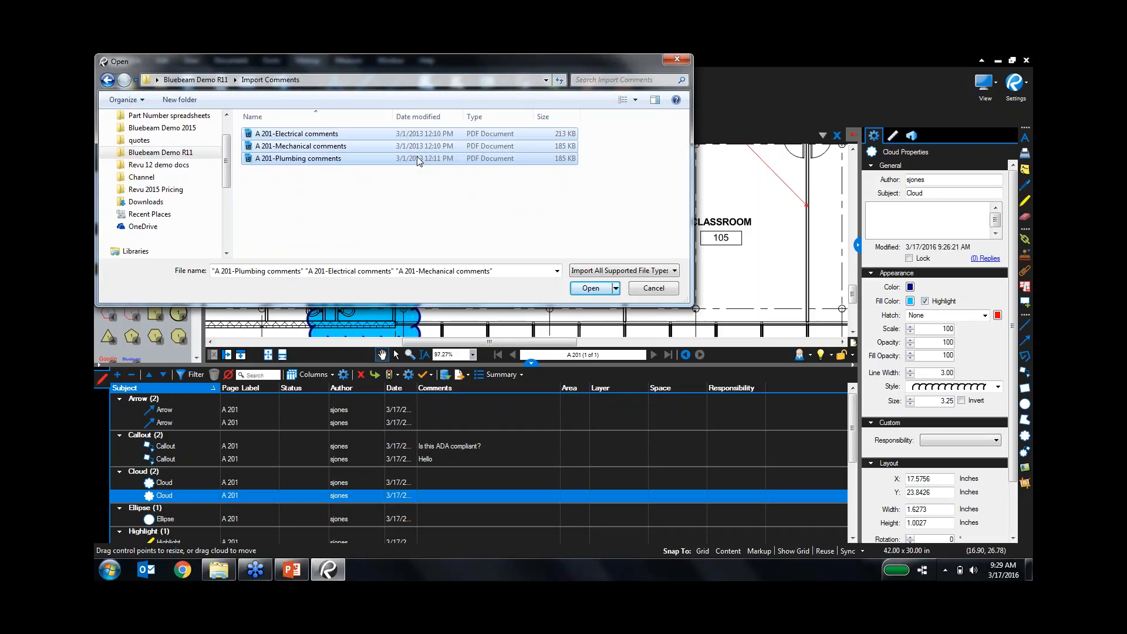
key("Return")
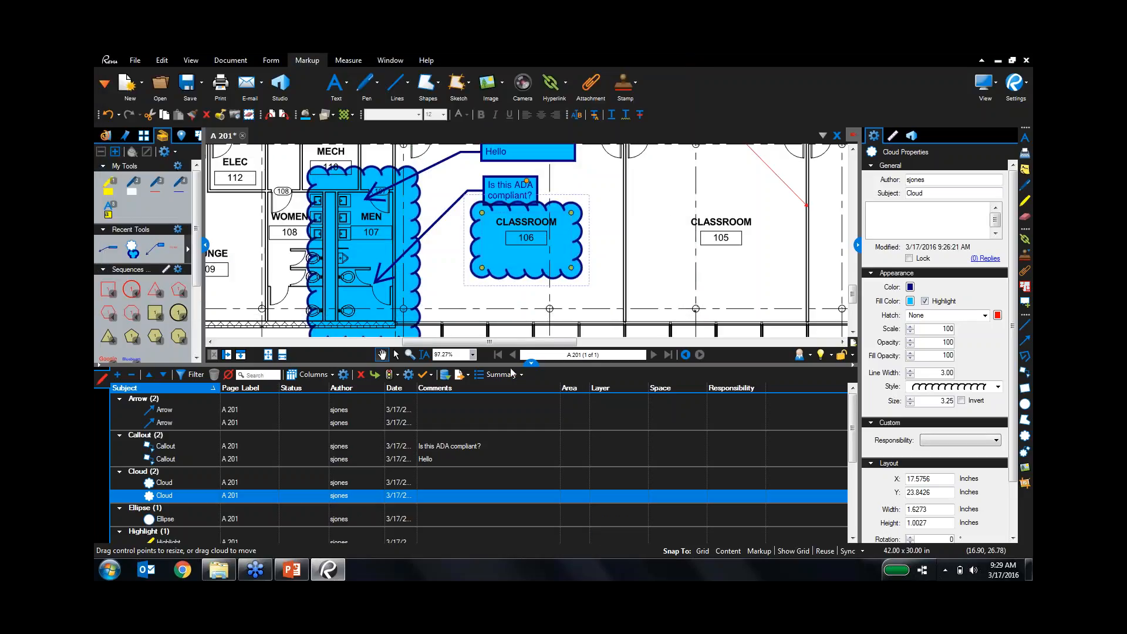
Hide the markups list and pan the sheet to view the Electrical/Mechanical/Plumbing legend.
left_click(531, 363)
scroll(640, 283, "down", 2)
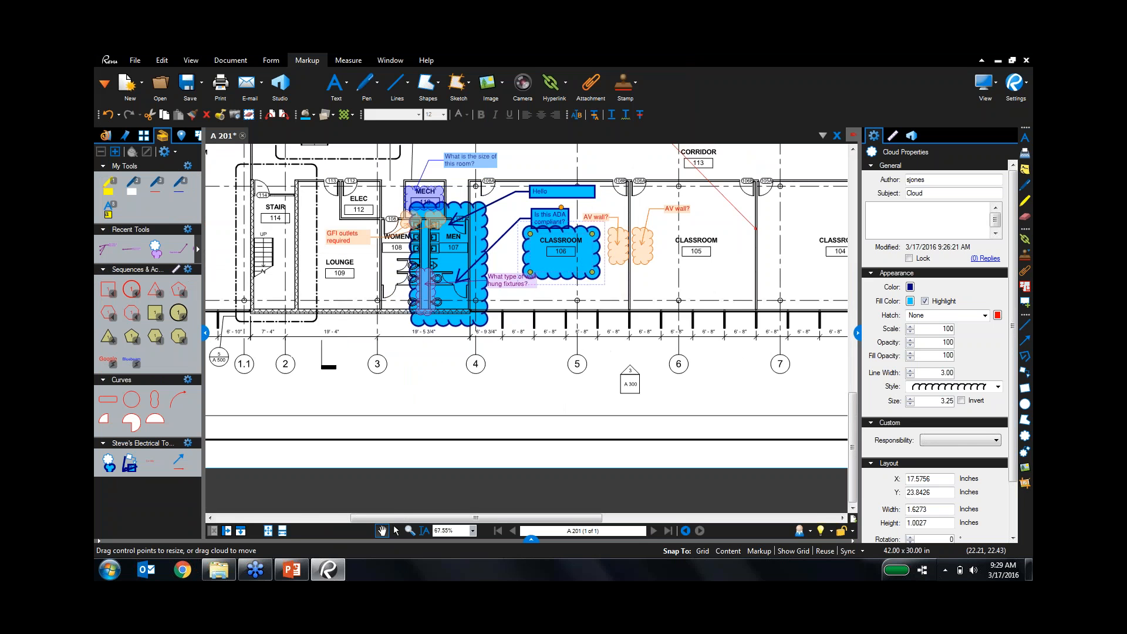
left_click_drag(708, 182, 691, 315)
left_click_drag(772, 159, 681, 445)
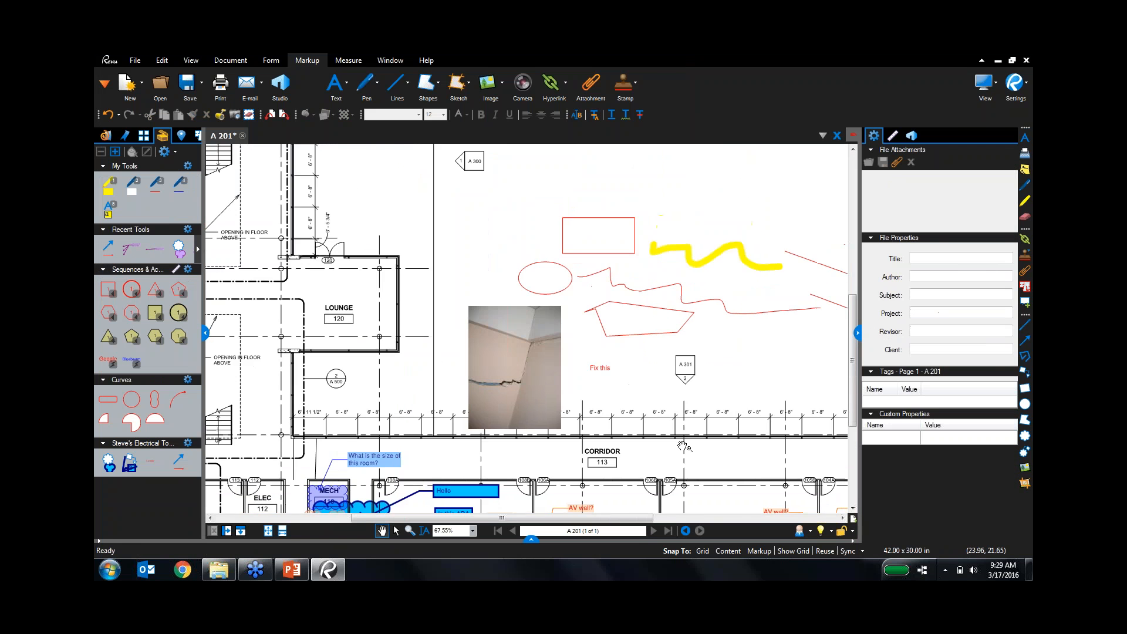
scroll(681, 444, "down", 4)
mouse_move(733, 215)
left_mouse_down()
mouse_move(684, 359)
mouse_move(616, 382)
left_mouse_up()
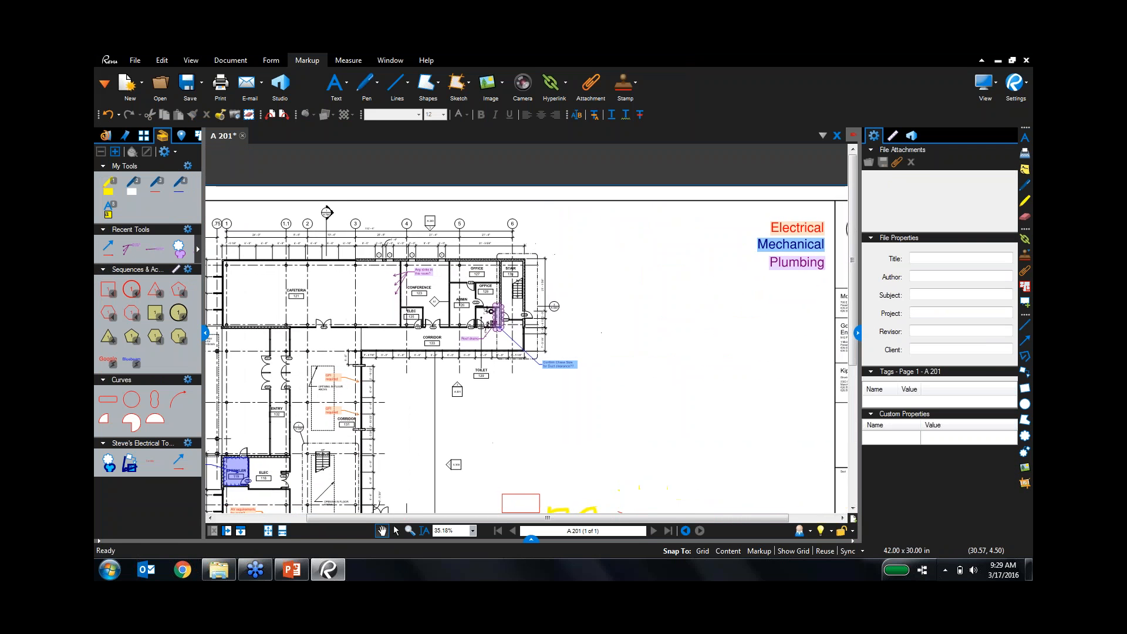
key("ctrl")
key("ctrl")
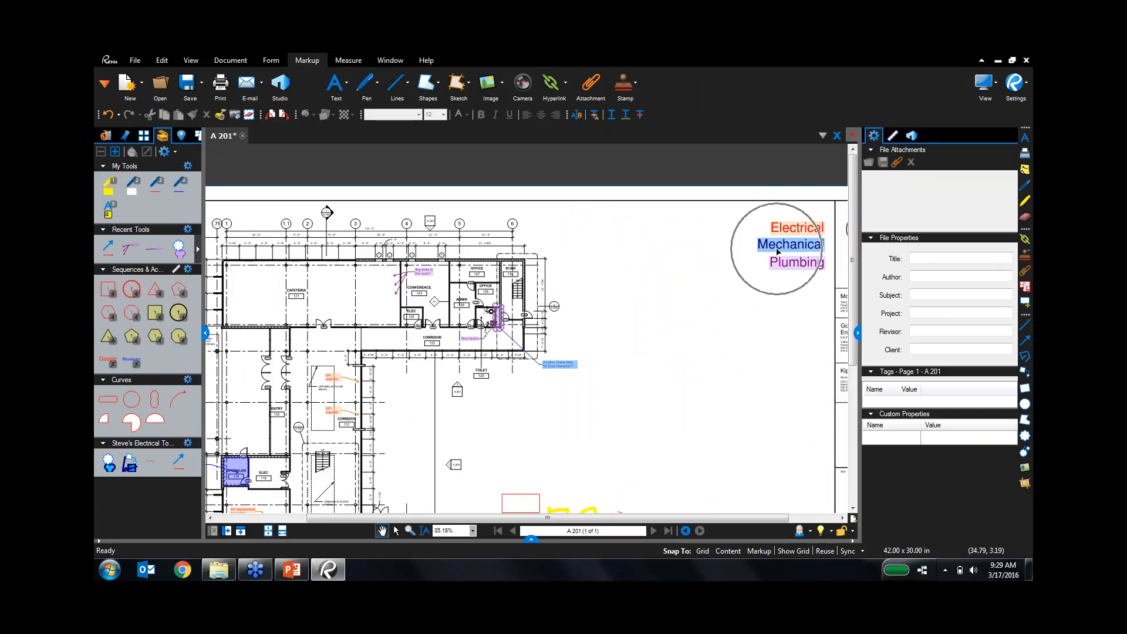
key("ctrl")
scroll(500, 323, "up", 5)
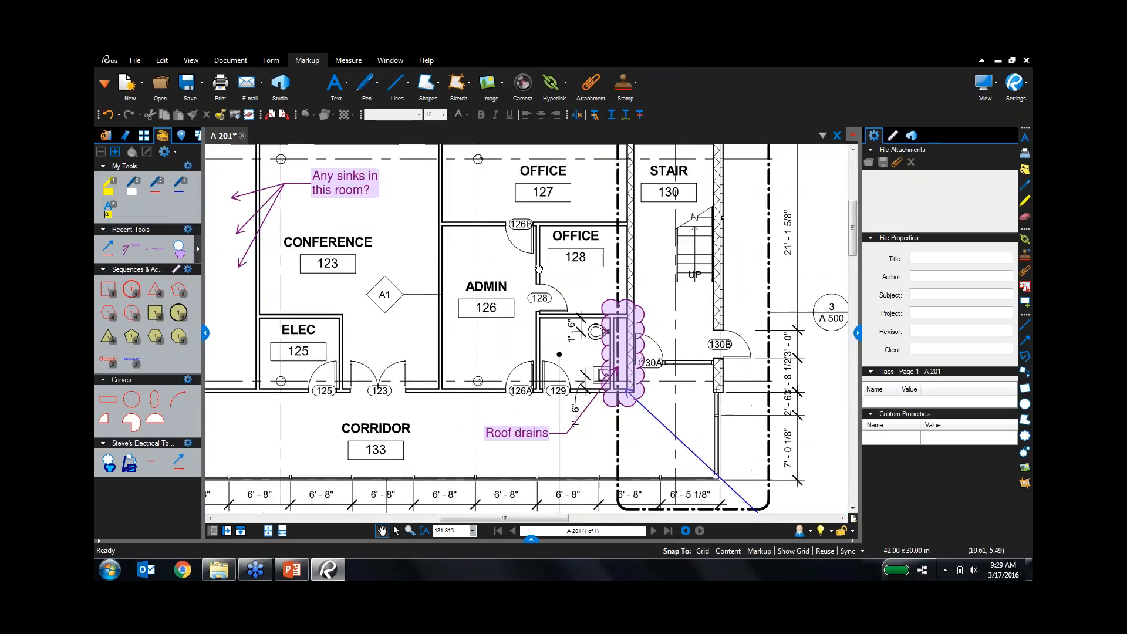
Reopen the markups list and jump to imported markups, including the 'GFI outlets required' callout.
left_click(531, 538)
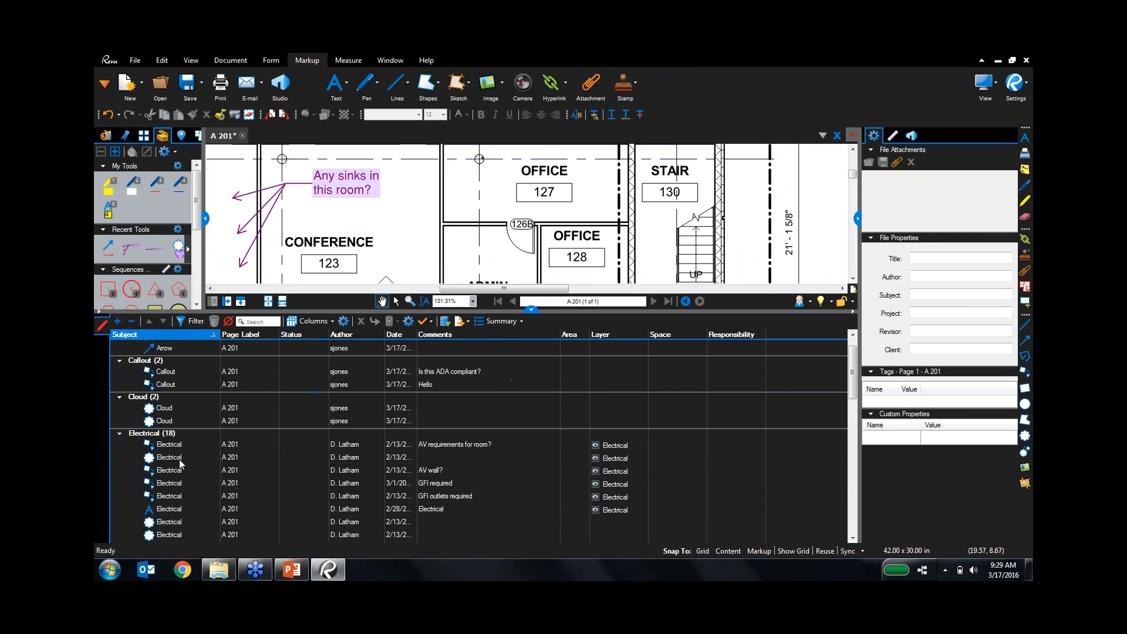
left_click(178, 459)
left_click(177, 470)
left_click(176, 508)
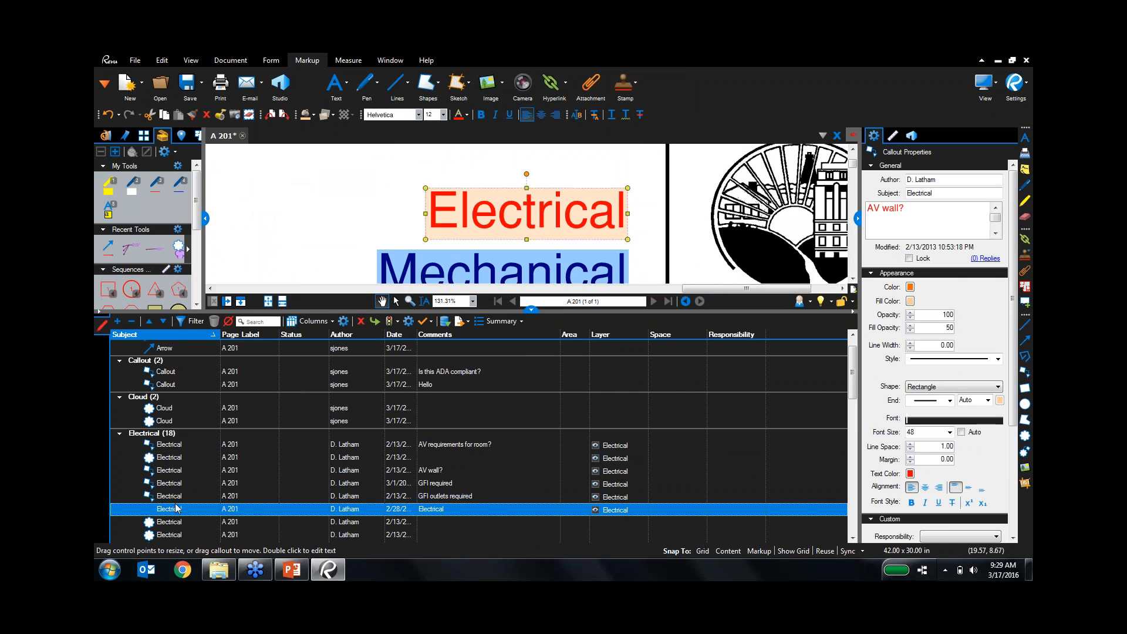
left_click(176, 521)
left_click(176, 535)
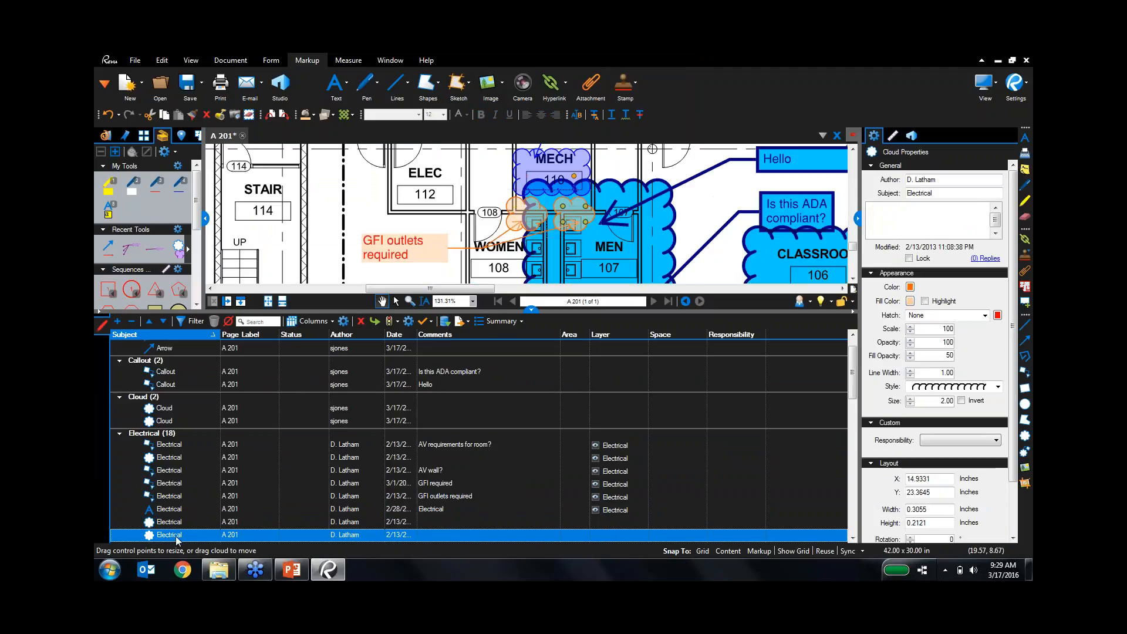
left_click(189, 497)
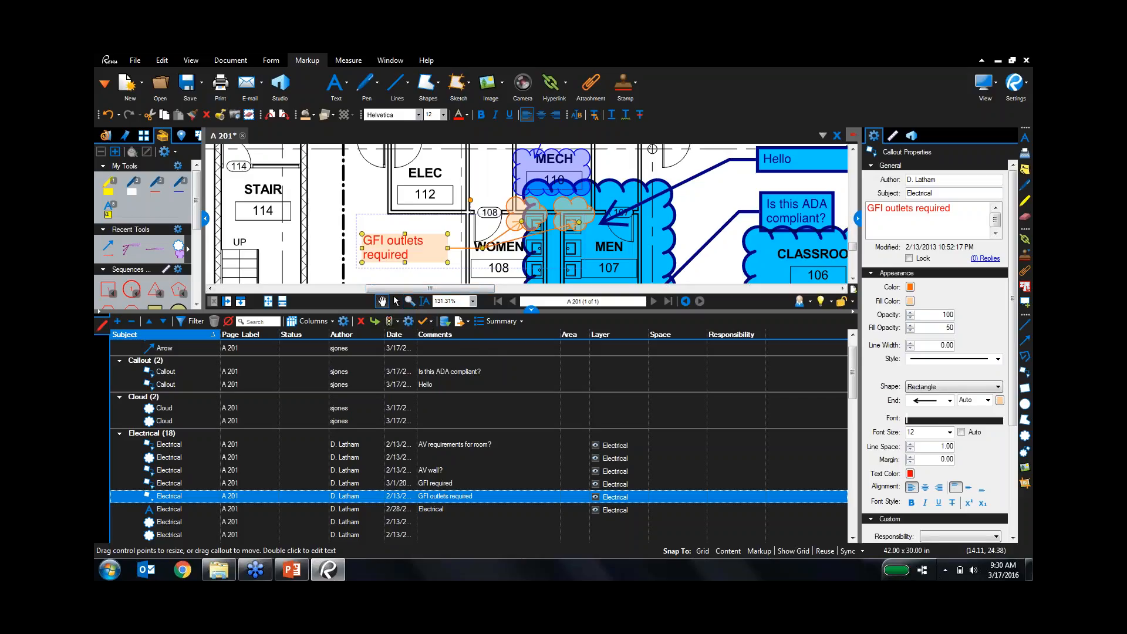
Check the PowerPoint presentation, then return to Revu and close the markups list.
left_click(289, 569)
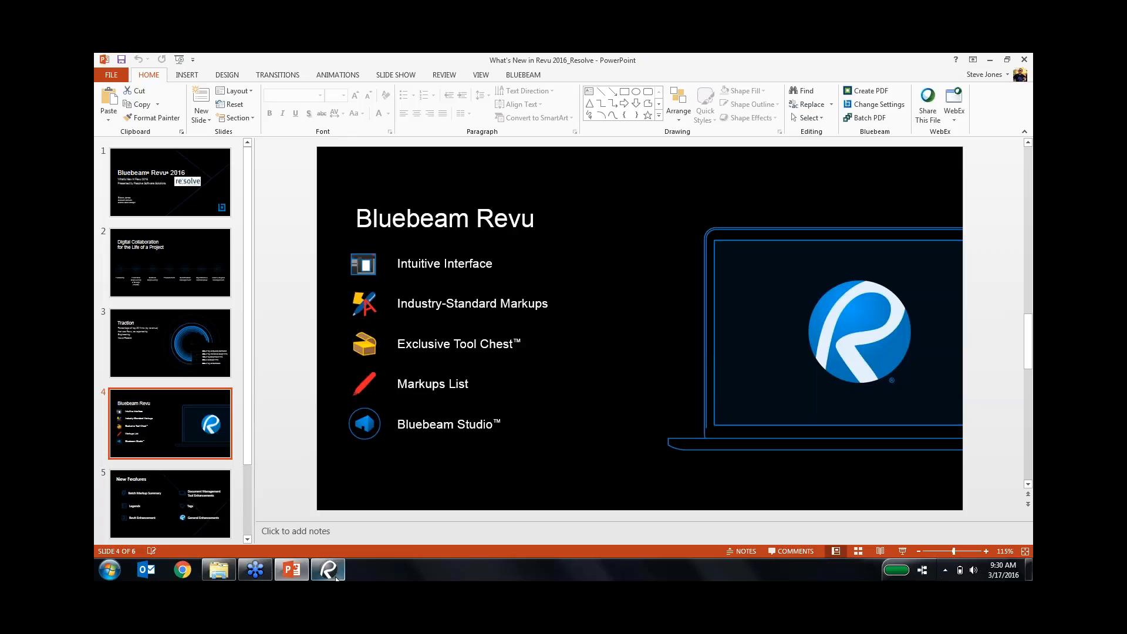
left_click(327, 569)
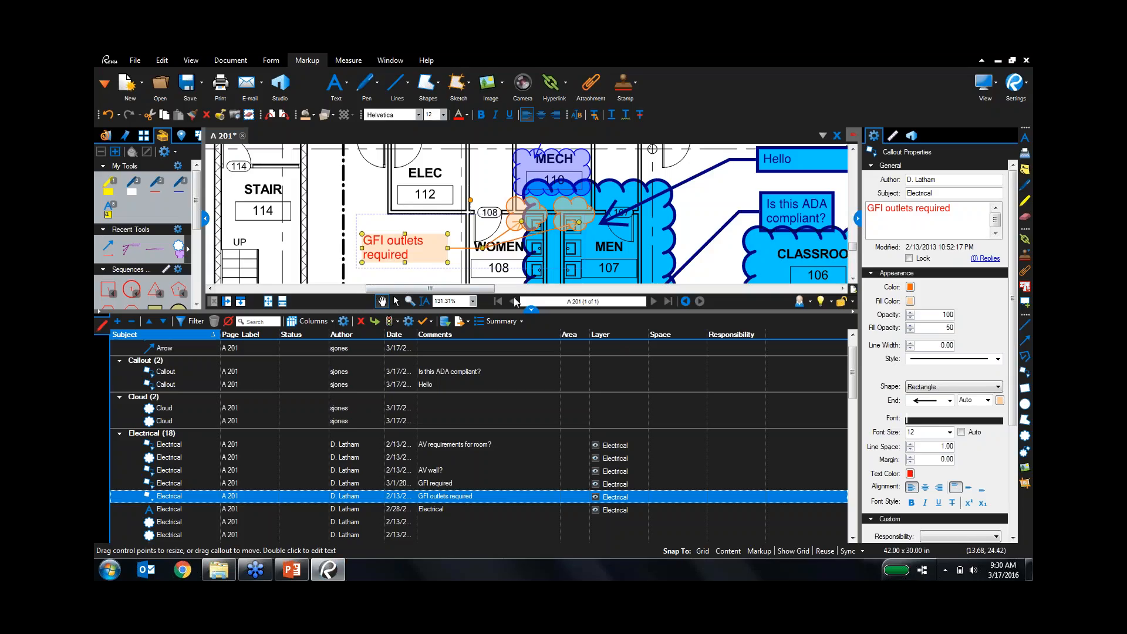
left_click(530, 309)
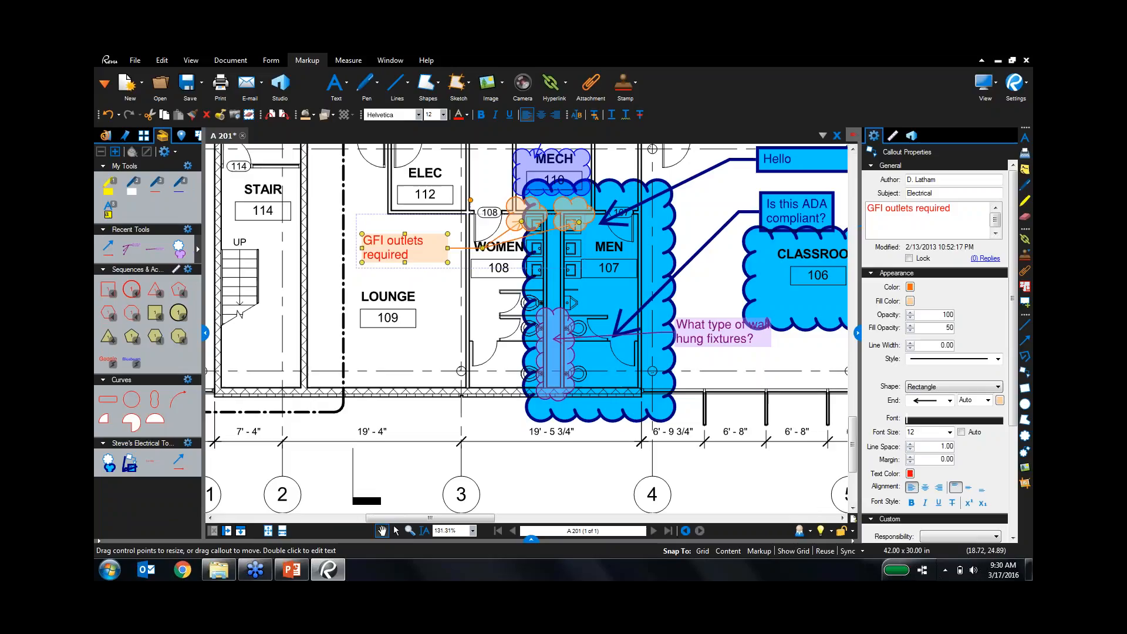
Show the Studio panel and select the Demo Session, then the NSK Pics project.
left_click(911, 136)
left_click(923, 228)
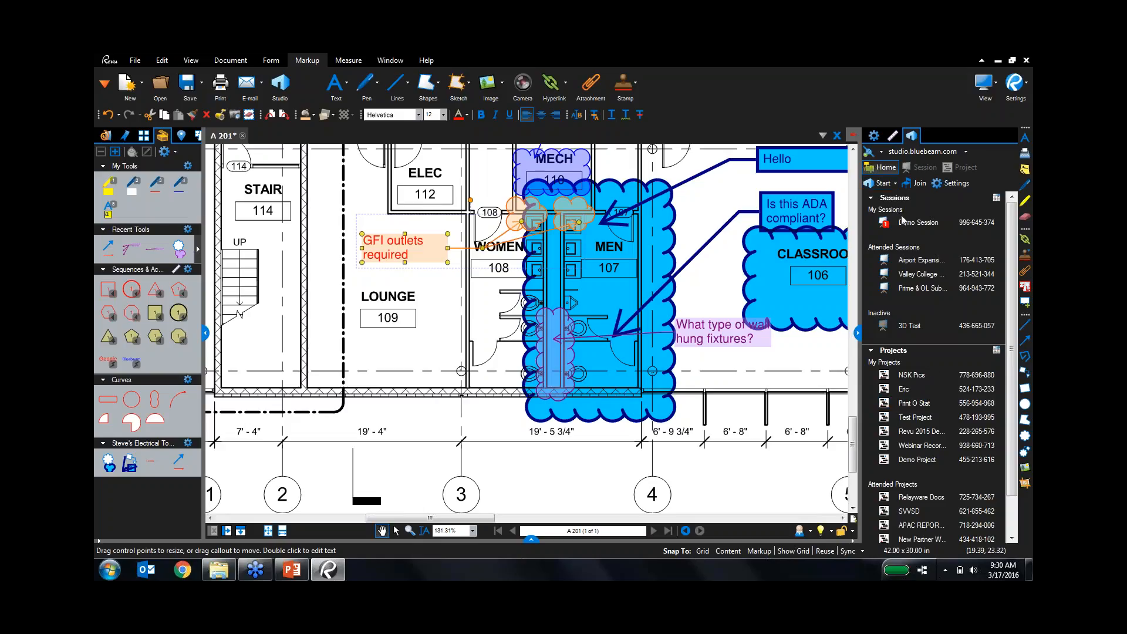
left_click(919, 377)
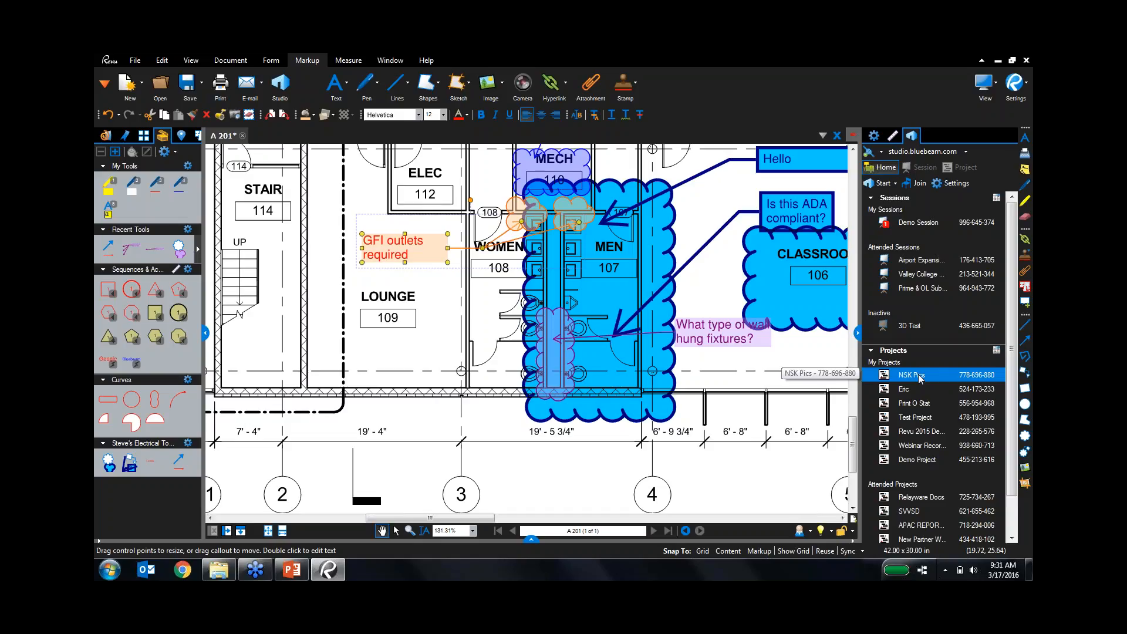
Open A 203.pdf from Demo Project's Valley College Project Sheets folder and check it out.
double_click(921, 463)
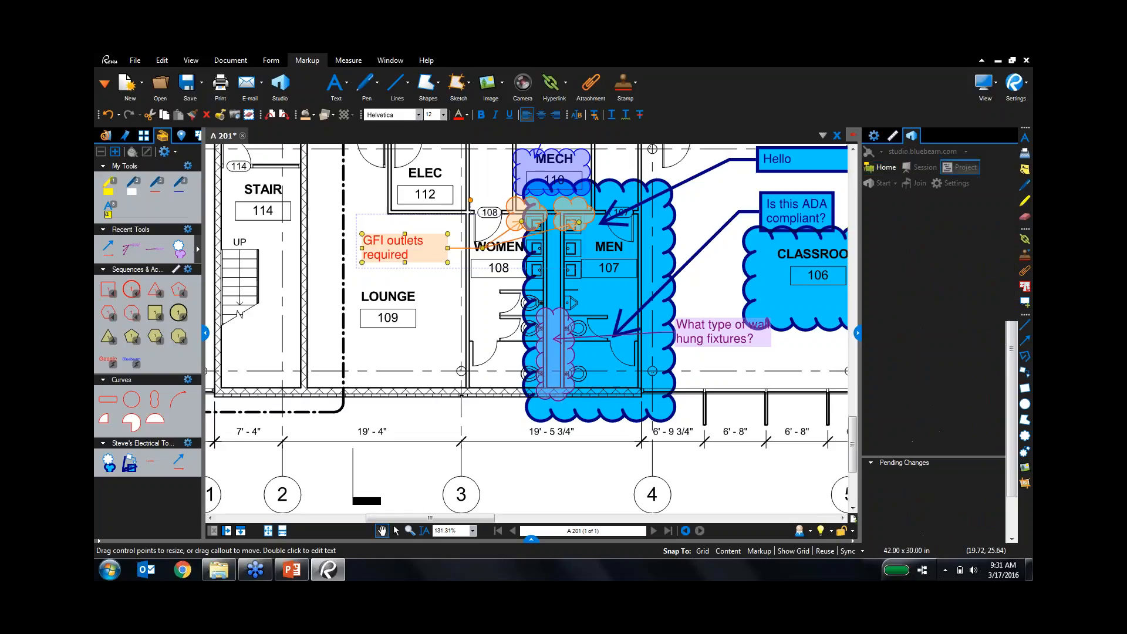
left_click(929, 222)
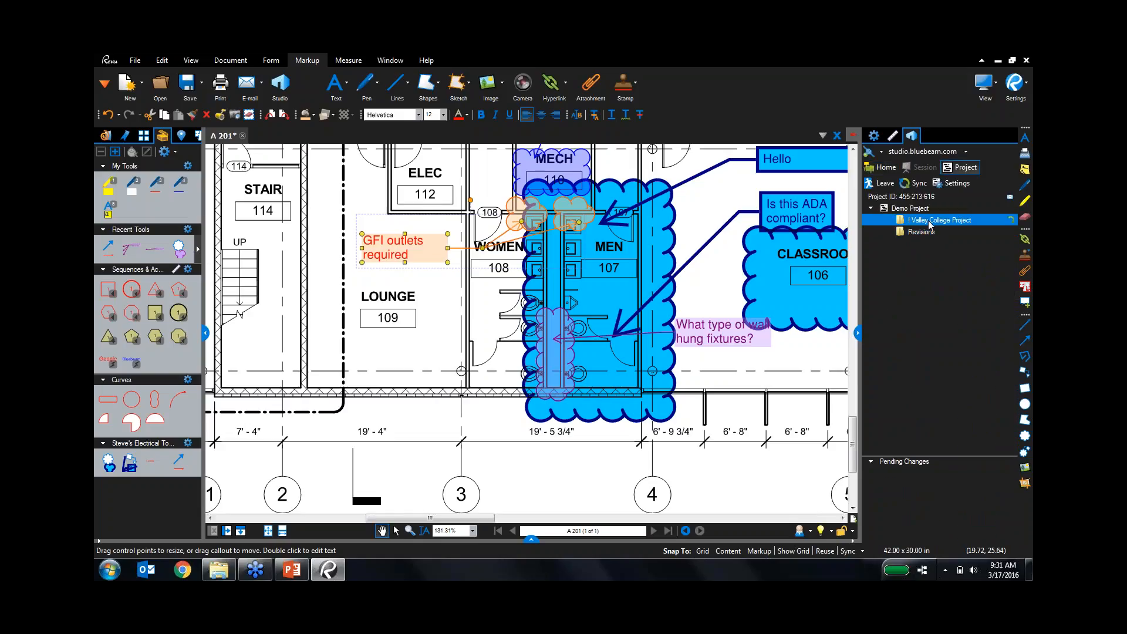
double_click(930, 221)
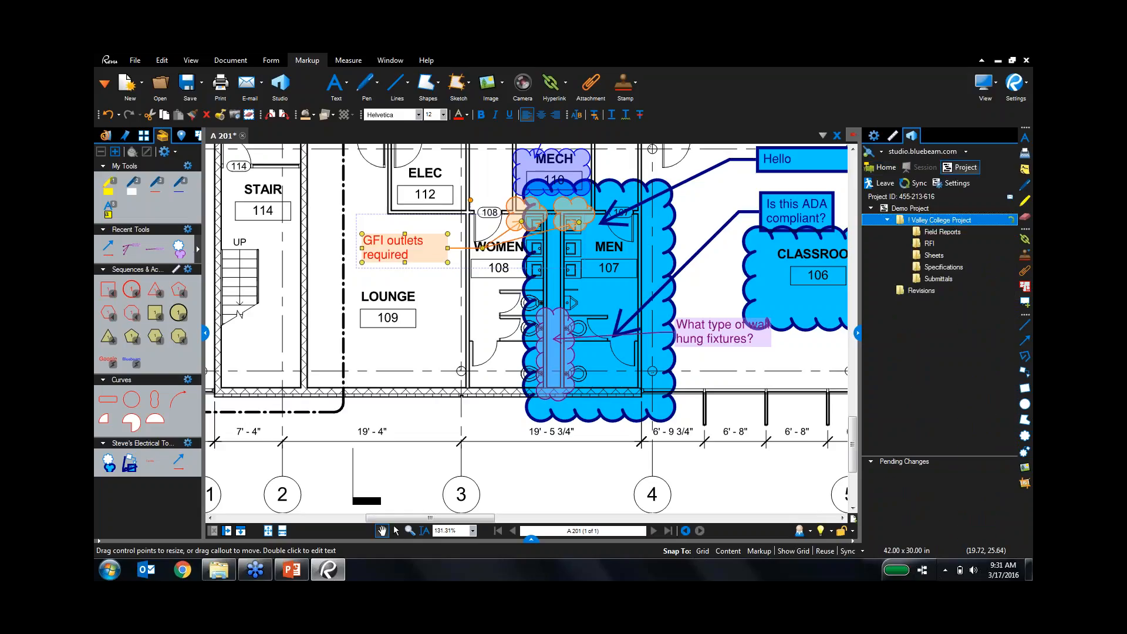
left_click(939, 256)
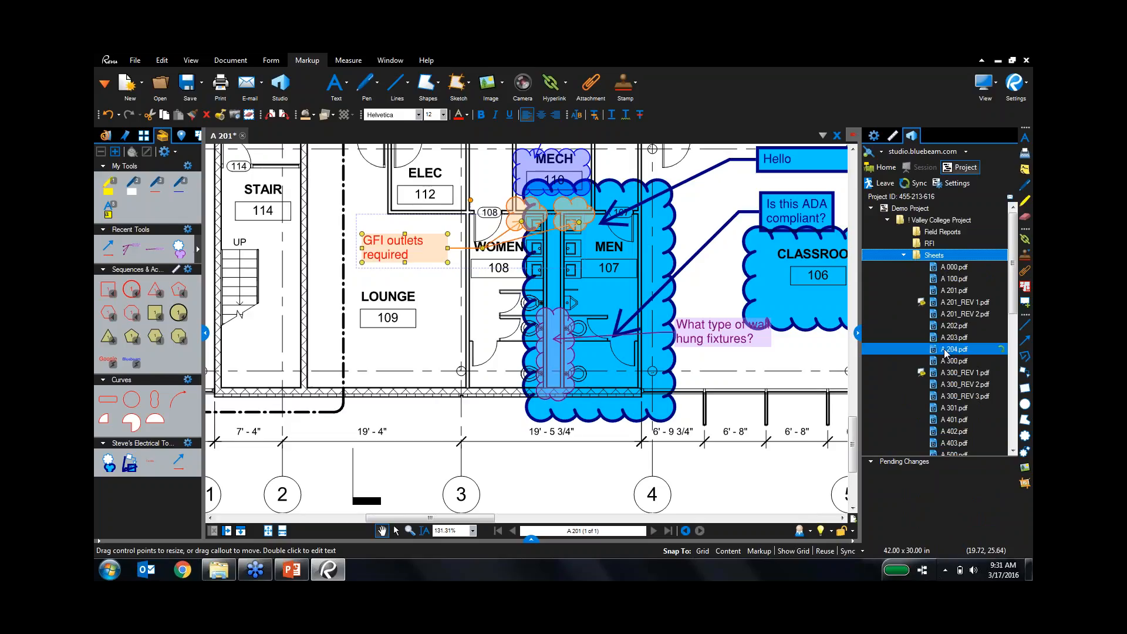
double_click(945, 338)
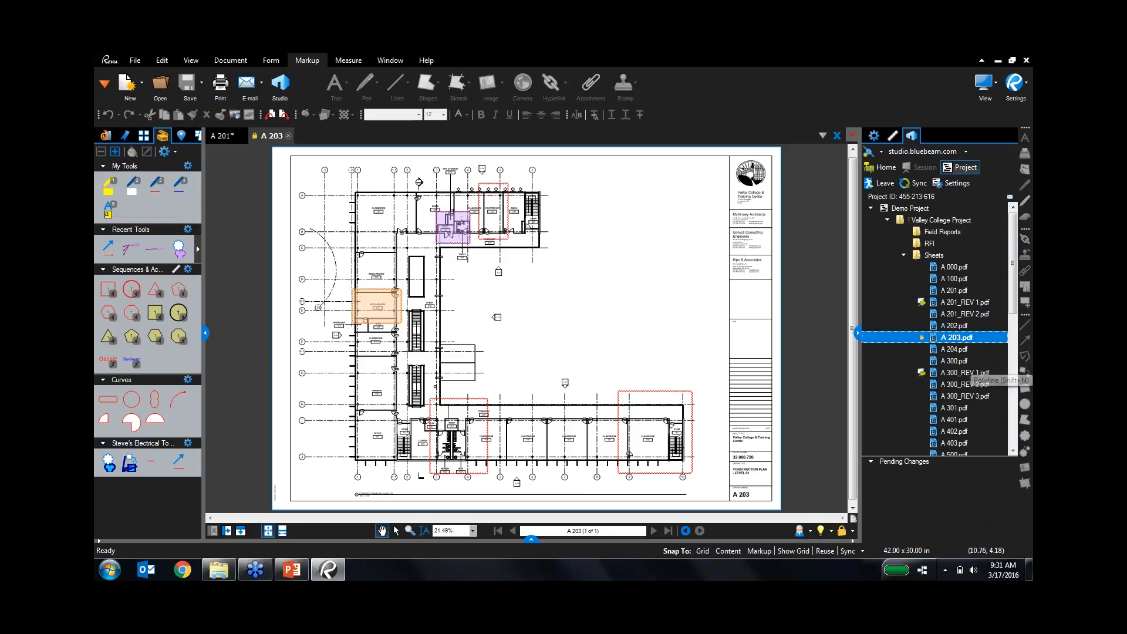
left_click(255, 137)
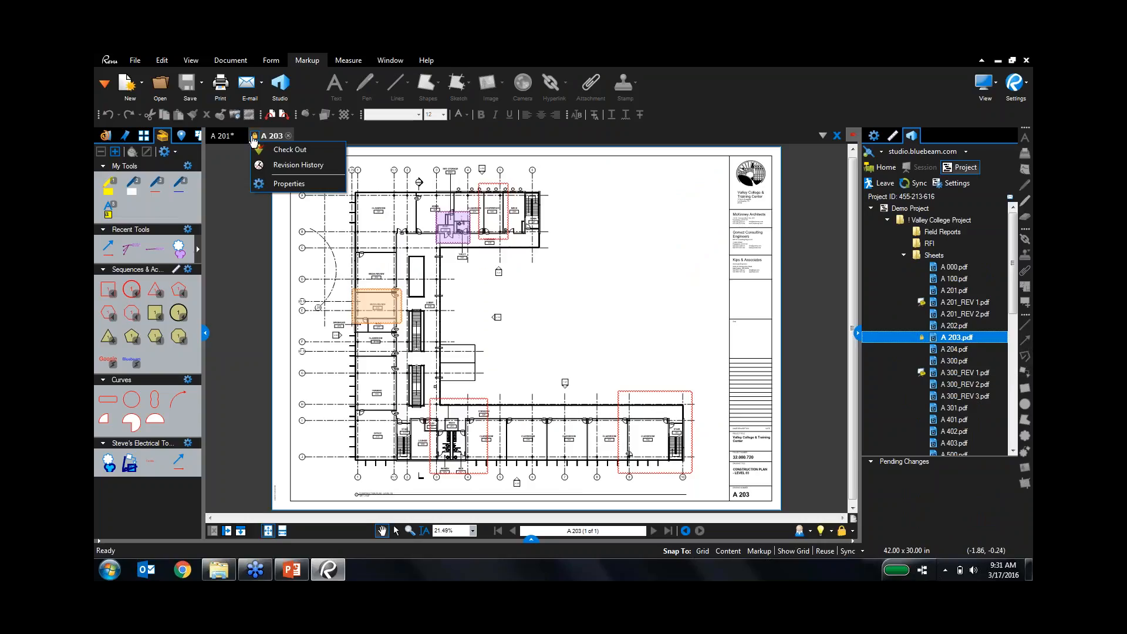
left_click(267, 148)
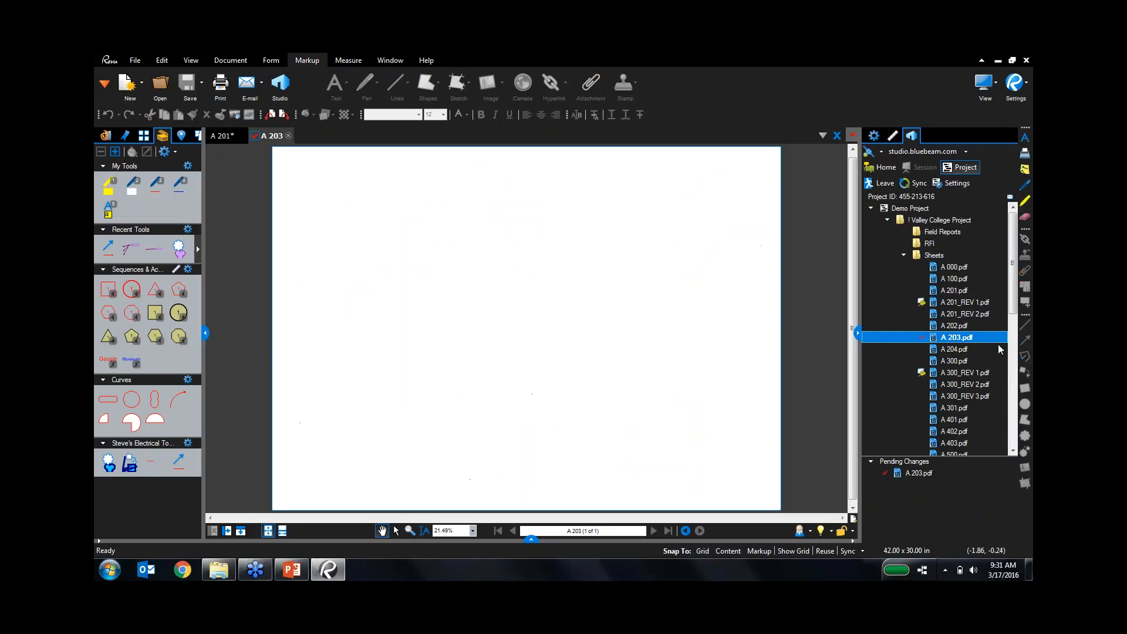
Draw a red revision cloud around the opening beside LOBBY.
left_click(1025, 435)
scroll(452, 274, "up", 5)
left_click_drag(327, 208, 415, 334)
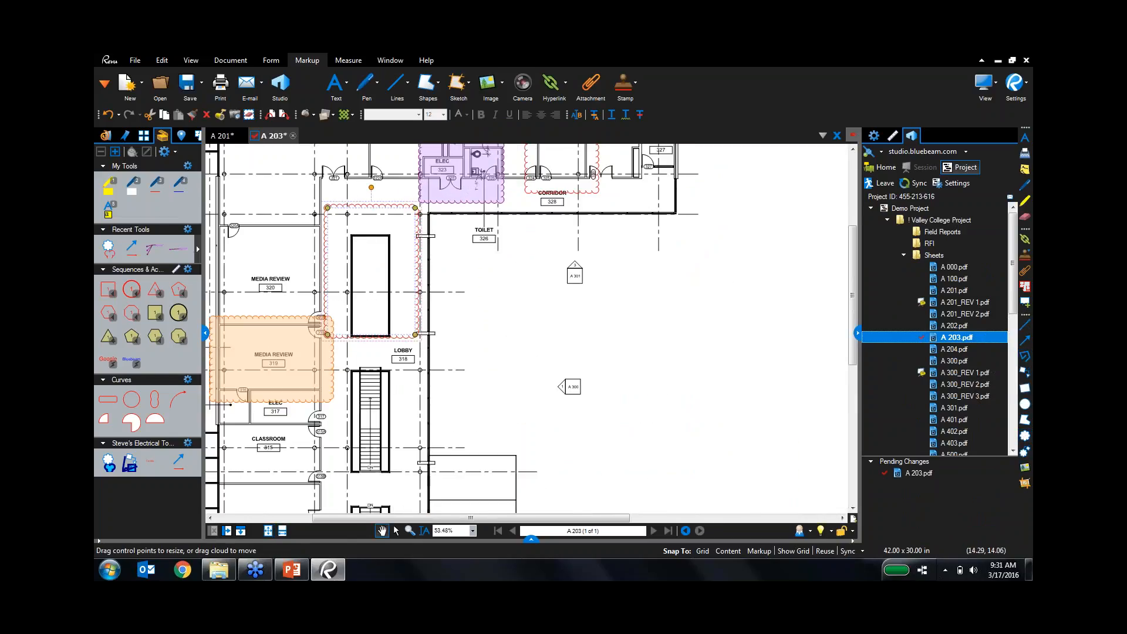
left_click(468, 273)
Check A 203 back in with the comment 'Here are some comments!'.
left_click(255, 135)
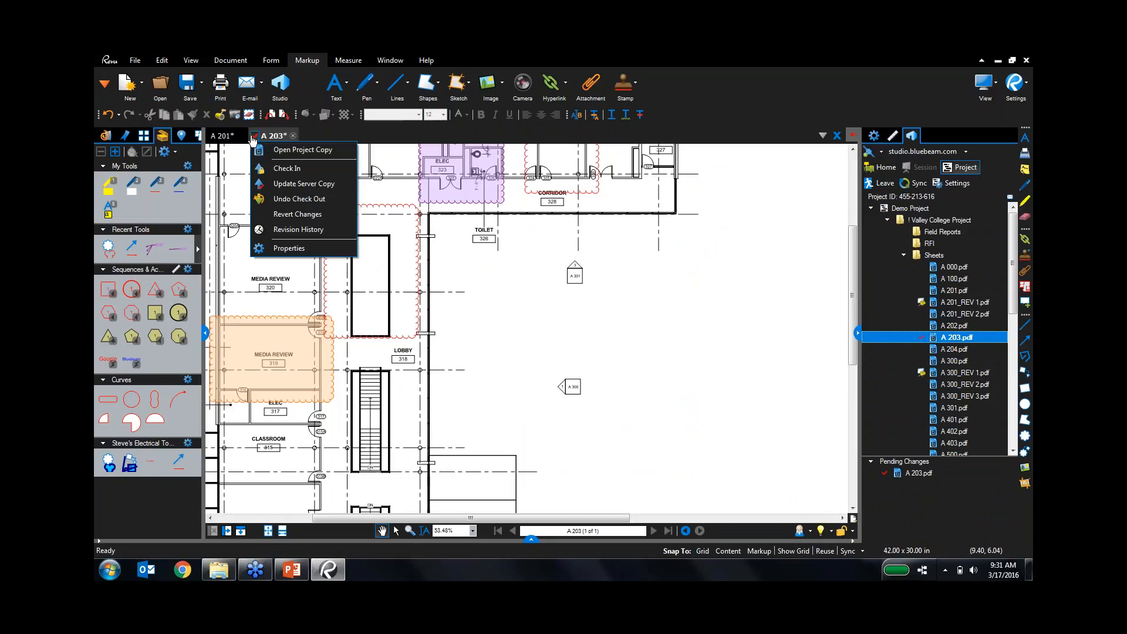
left_click(287, 167)
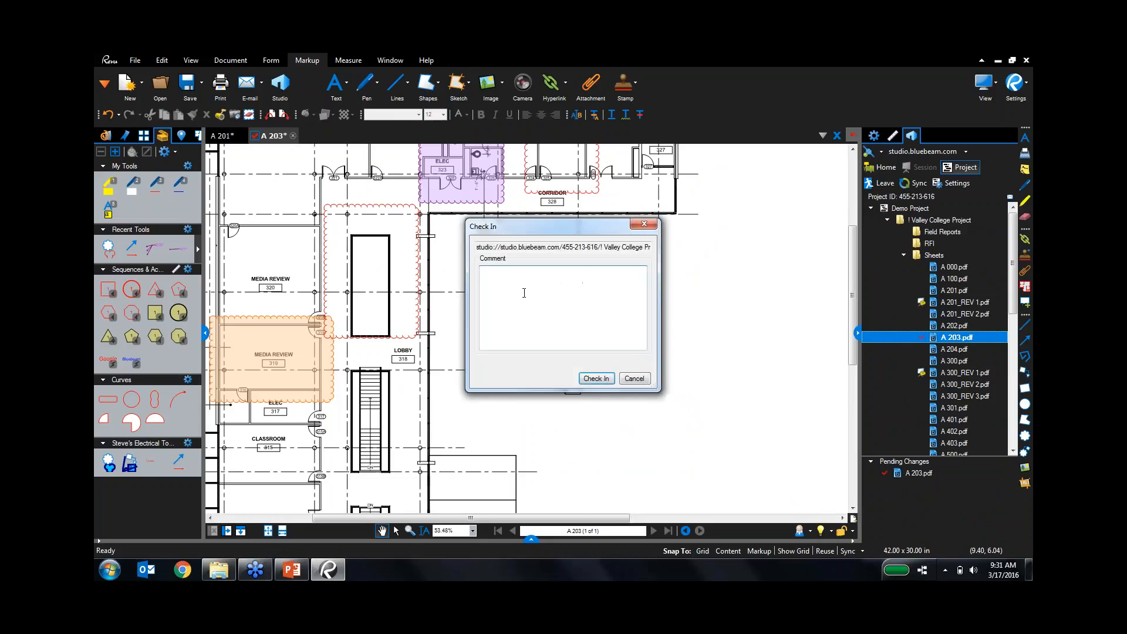
type("Here are some comments!~")
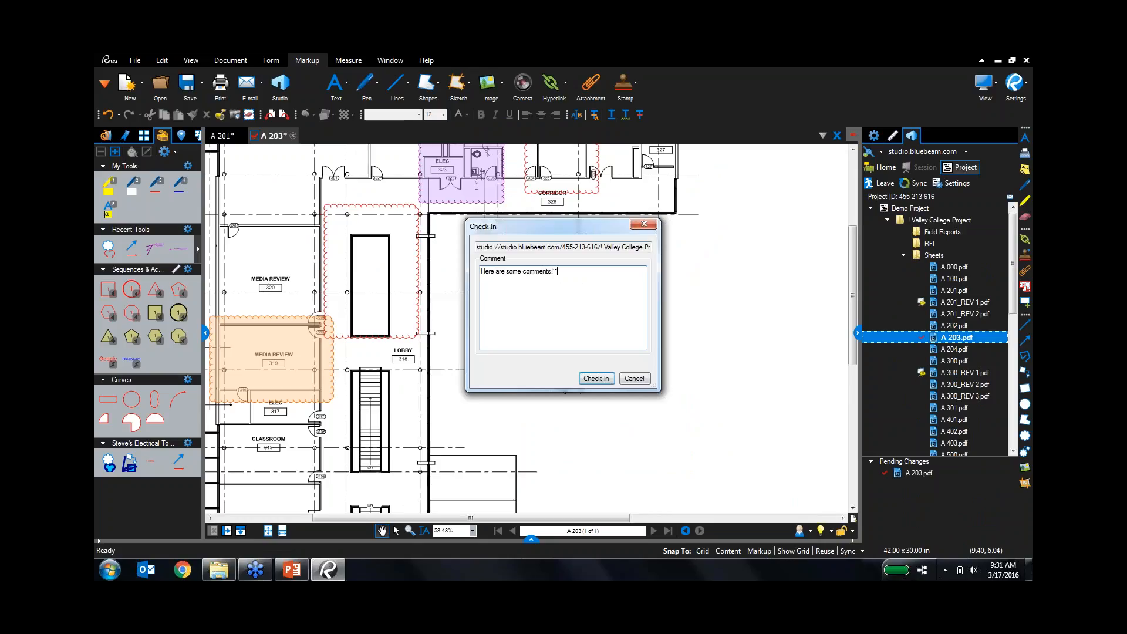
left_click(597, 378)
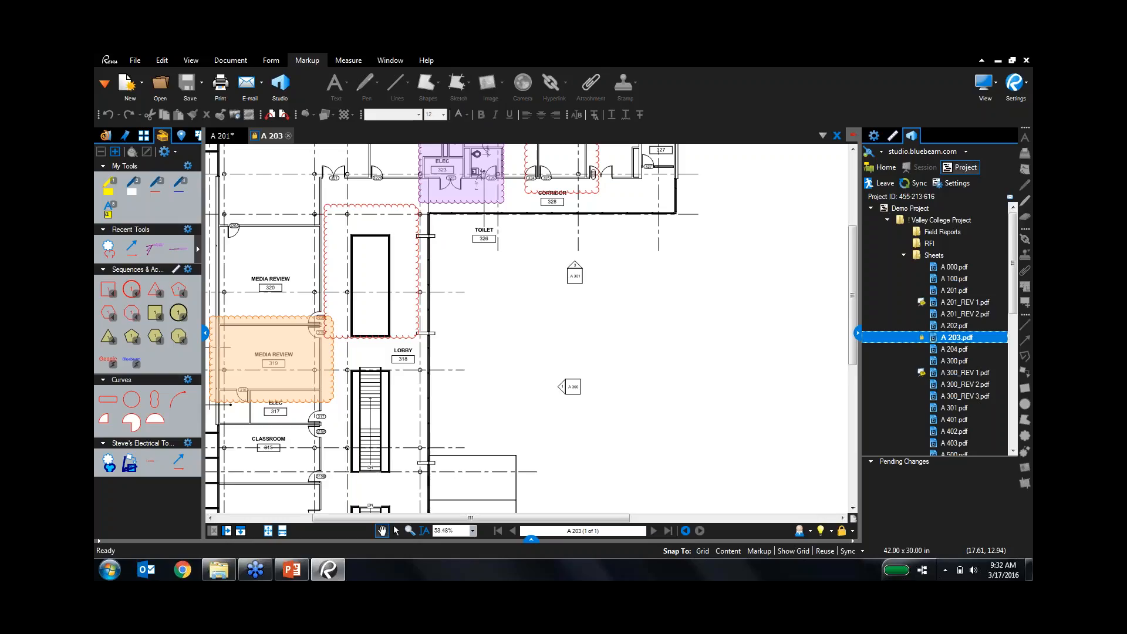
left_click(254, 138)
left_click(286, 164)
left_click(468, 280)
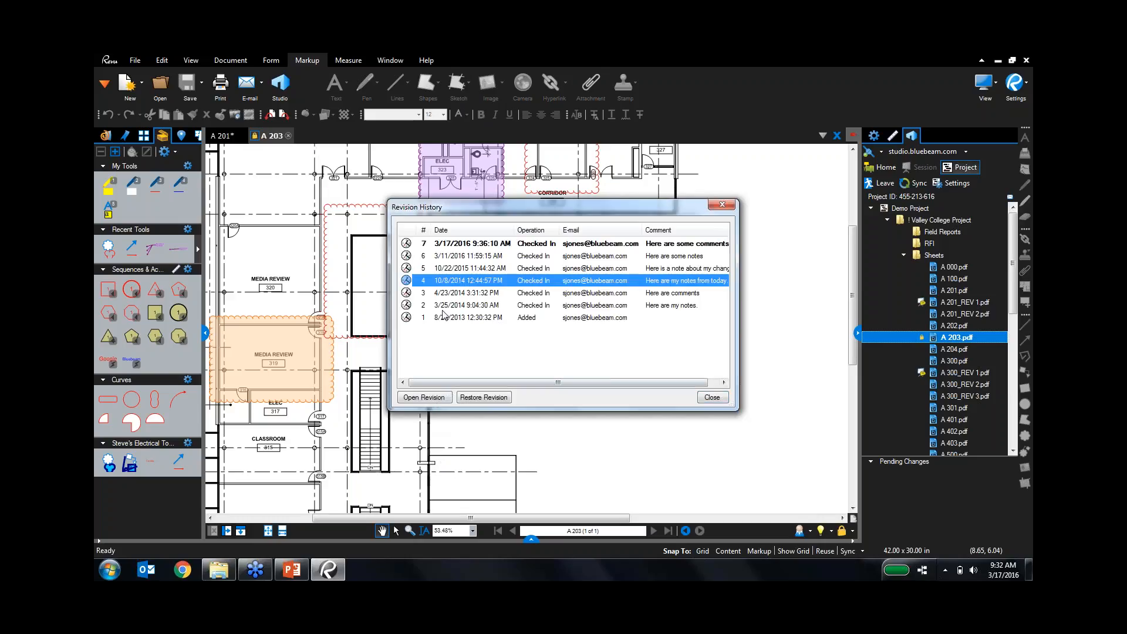
left_click(481, 398)
left_click(708, 398)
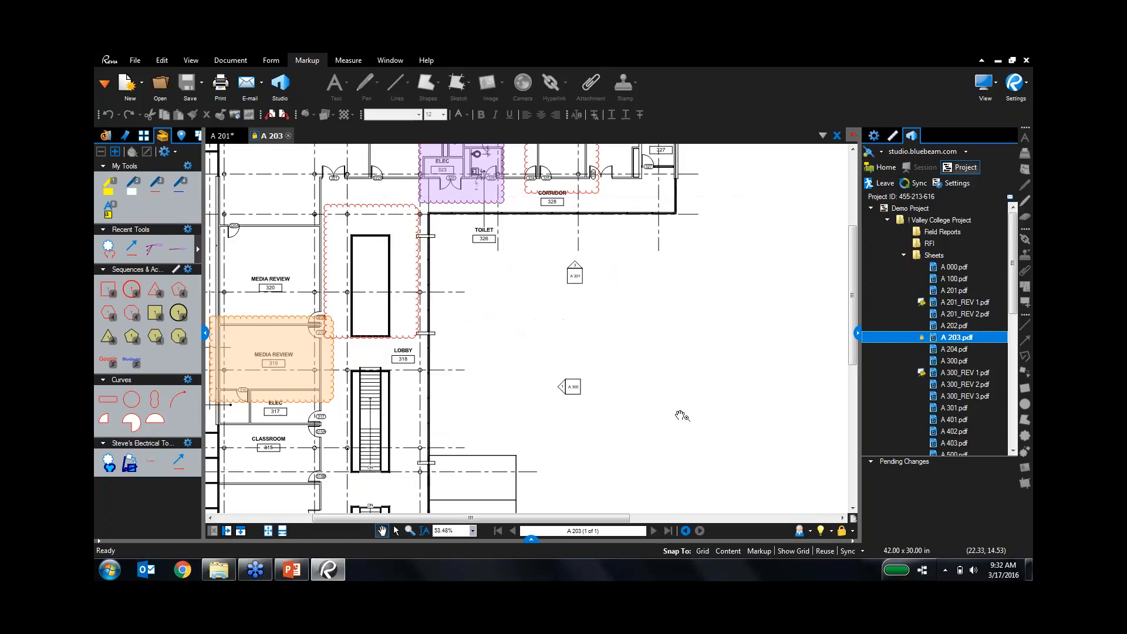
Leave the Studio project, join the Demo Session, and pan around its floor plan.
left_click(881, 183)
left_click(914, 225)
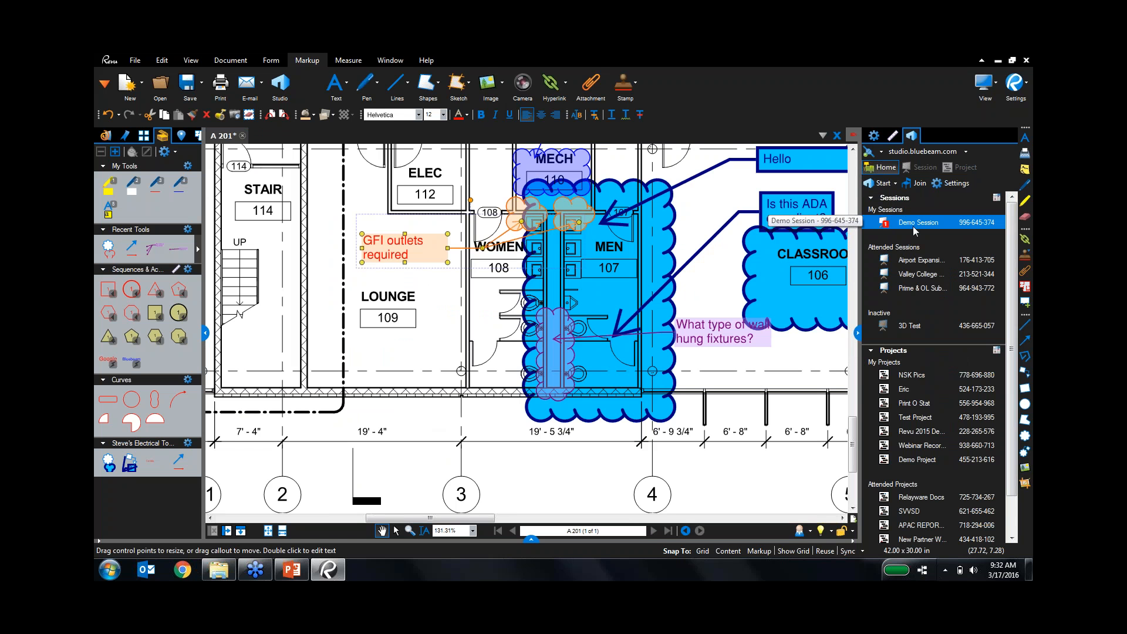
left_click(916, 183)
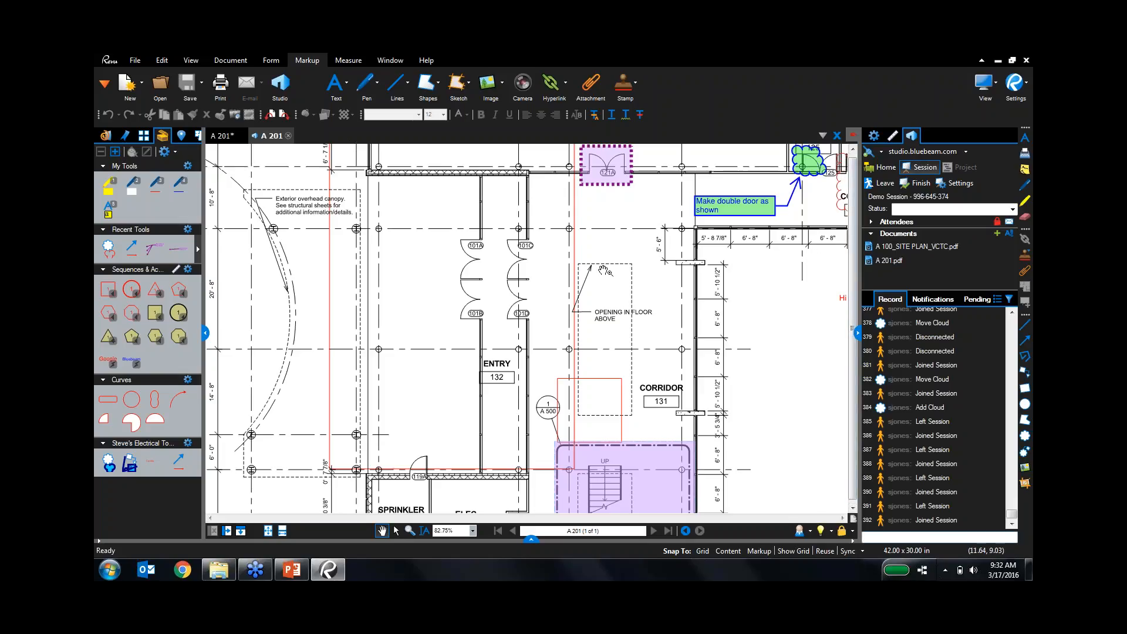
scroll(639, 295, "down", 2)
mouse_move(708, 316)
left_mouse_down()
mouse_move(763, 326)
mouse_move(574, 338)
left_mouse_up()
scroll(614, 334, "down", 1)
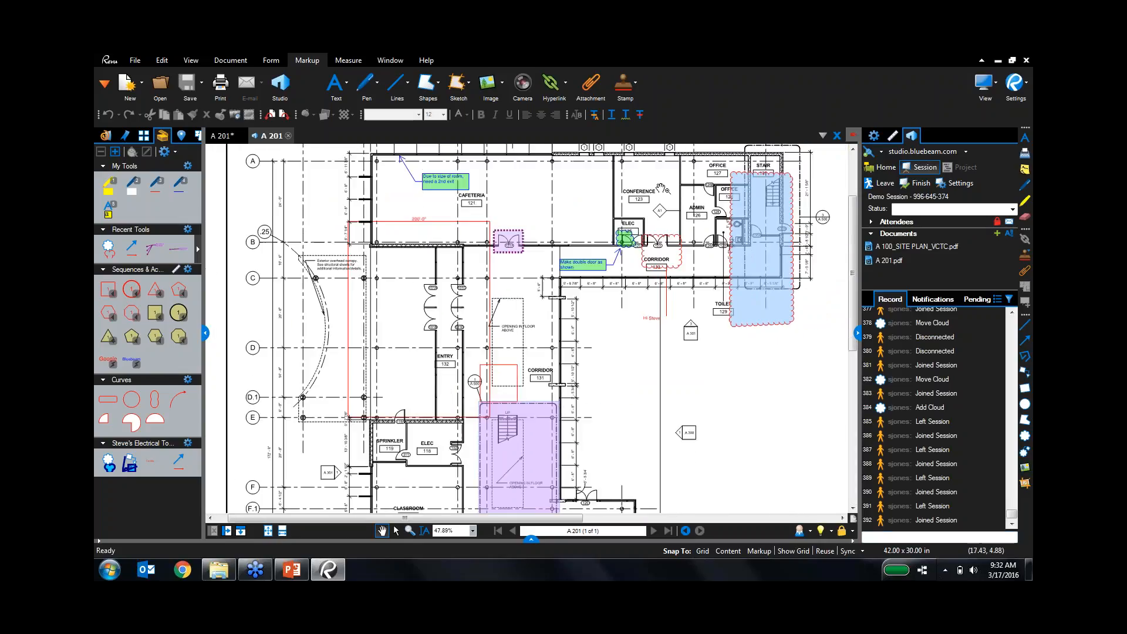
left_click_drag(644, 155, 560, 236)
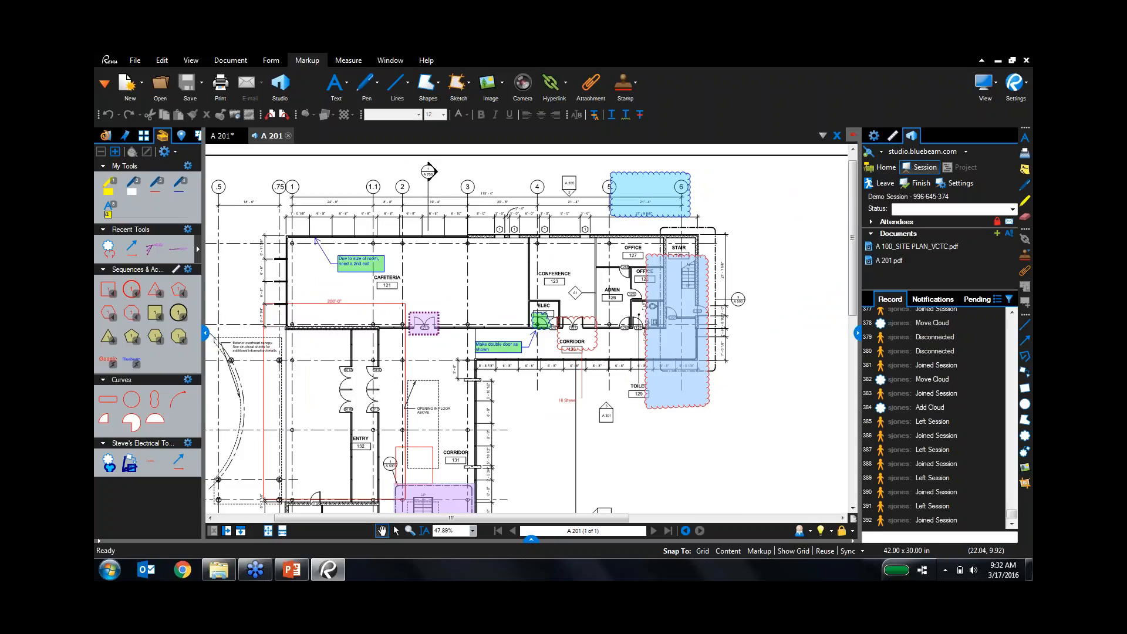
left_click_drag(684, 443, 696, 409)
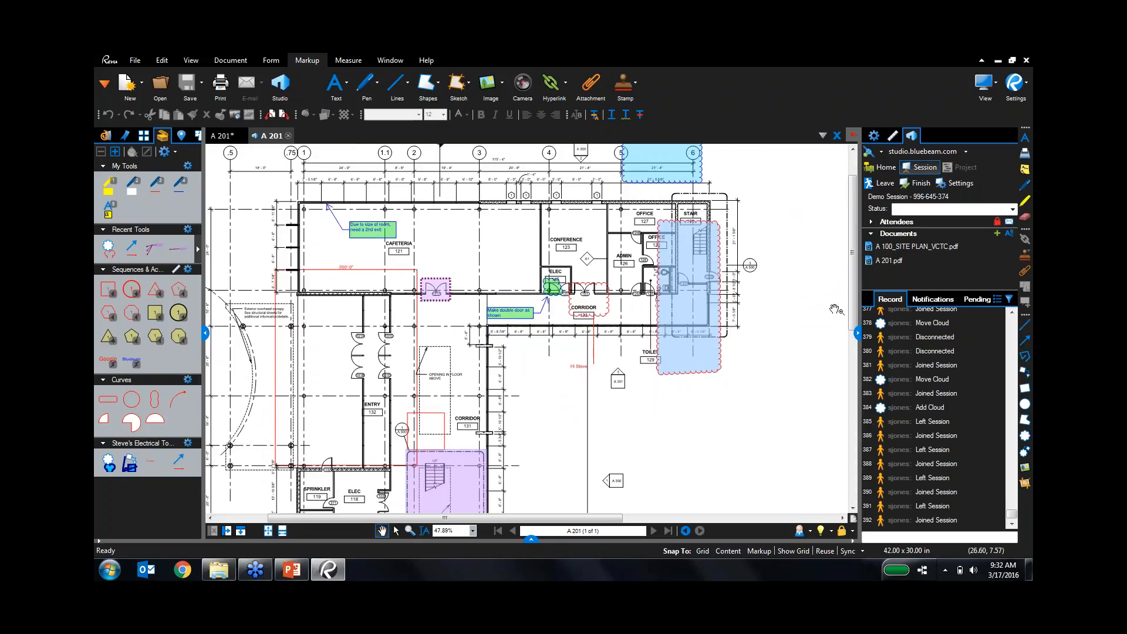
Show the session attendees and A 201 sheet, then open the Markups List under the drawing.
left_click(871, 222)
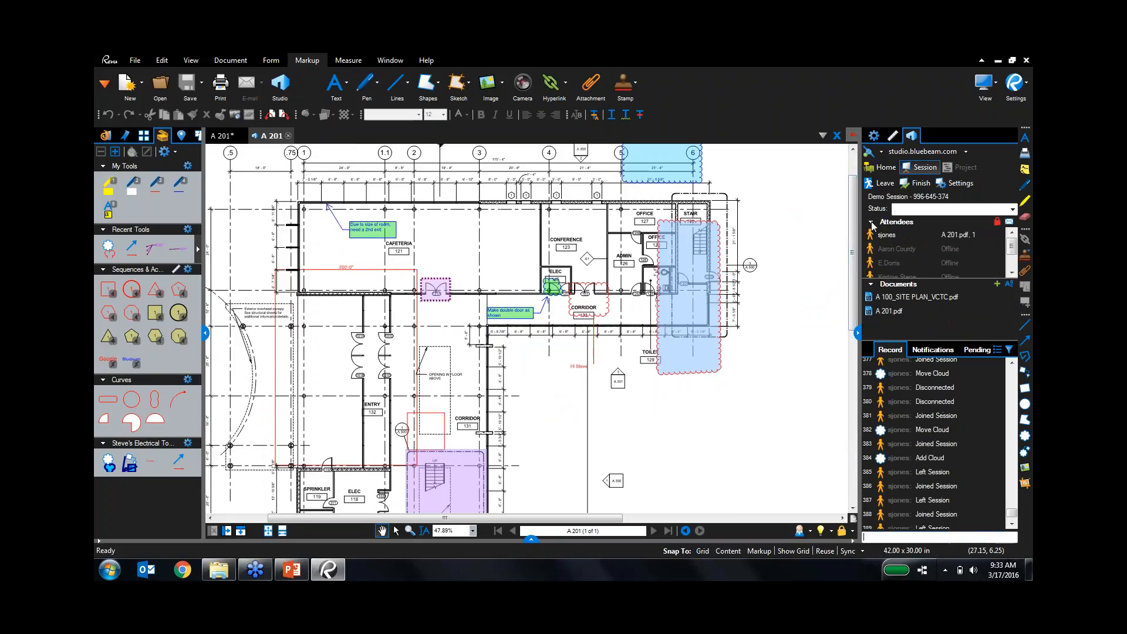
left_click(904, 247)
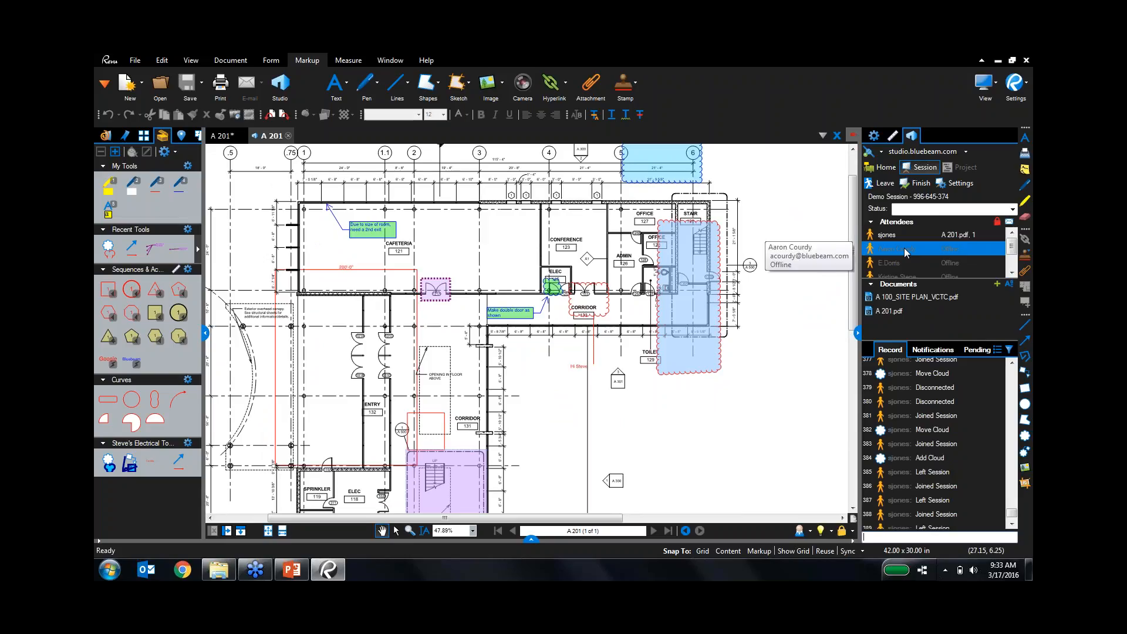
left_click(897, 298)
left_click(894, 311)
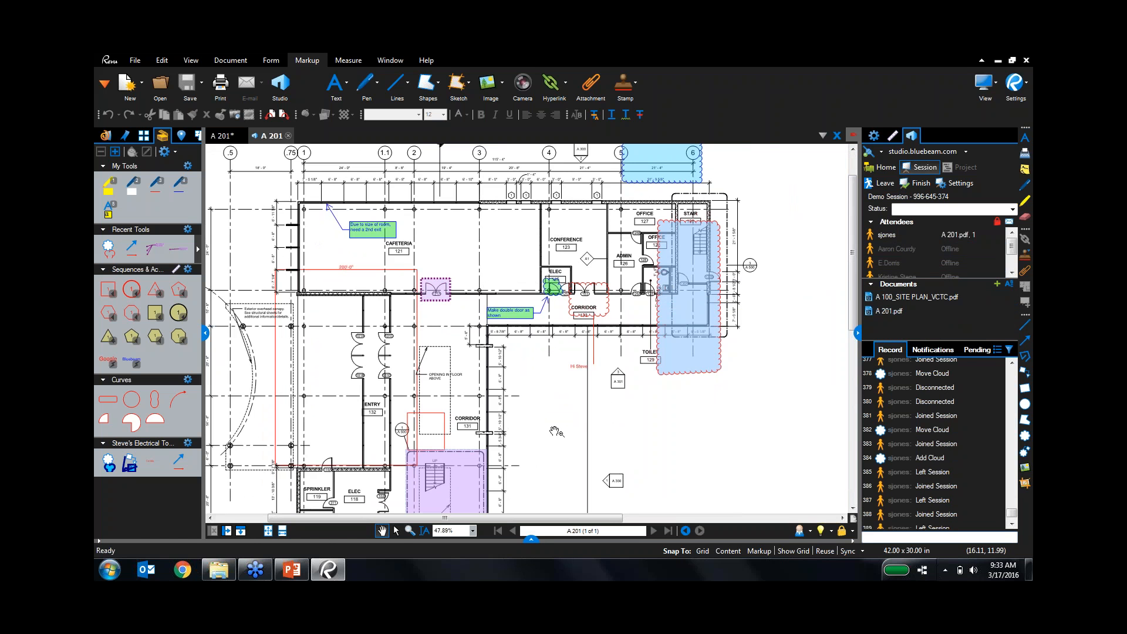
left_click_drag(557, 432, 590, 263)
left_click_drag(546, 458, 547, 239)
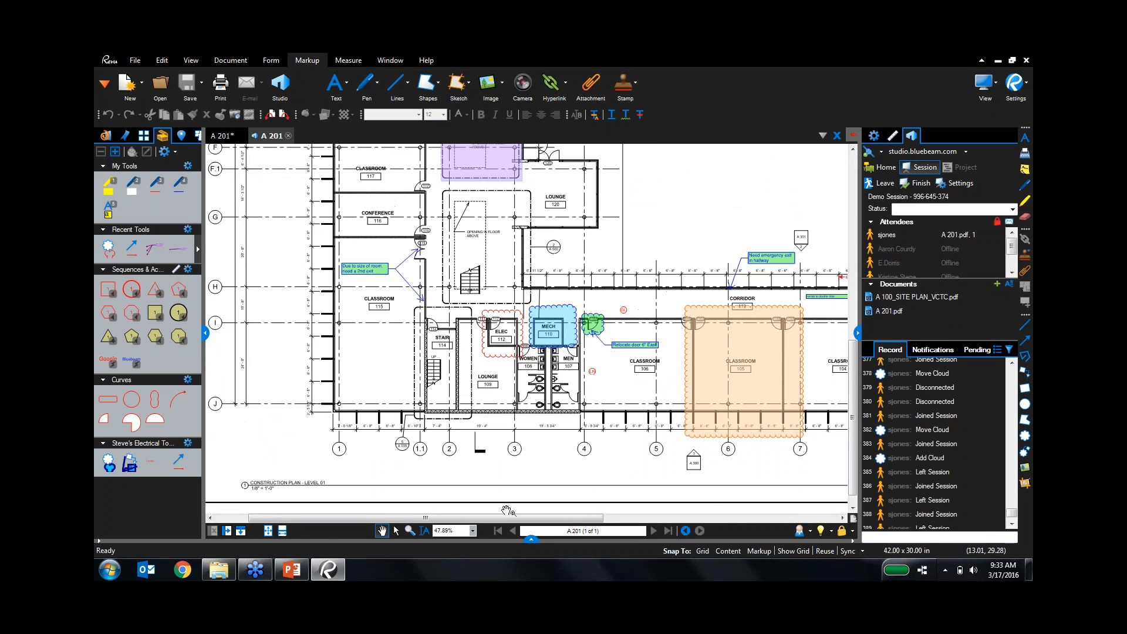
left_click(530, 538)
left_click_drag(531, 318, 531, 385)
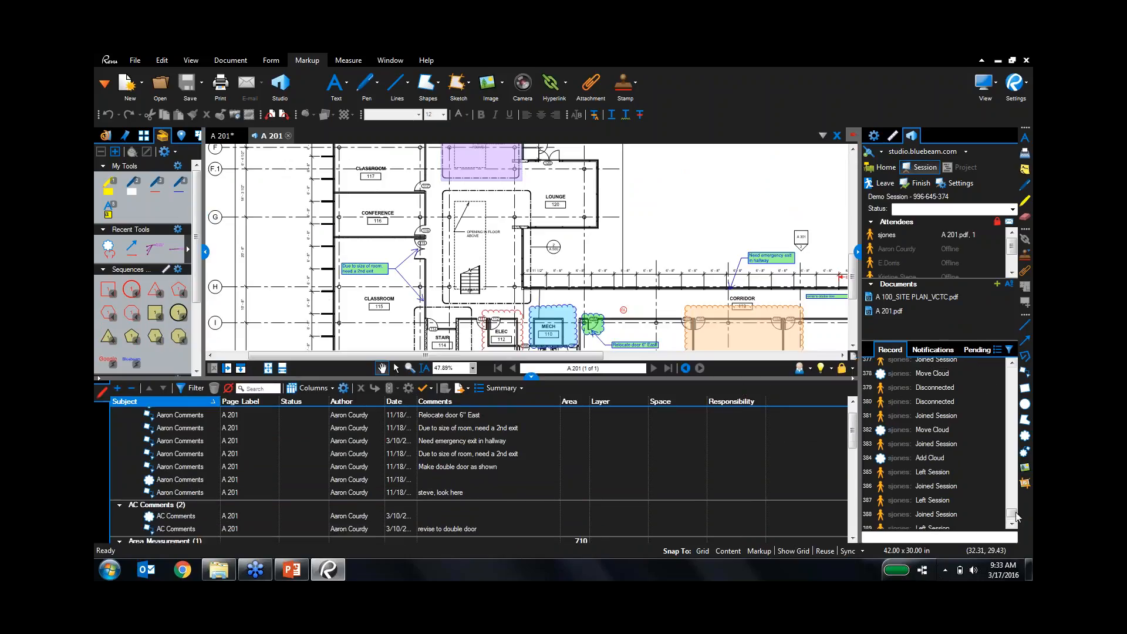
Jump to the 'Look at this' activity, hide the Markups List, and select the blue stair cloud.
left_click_drag(1012, 513, 1014, 476)
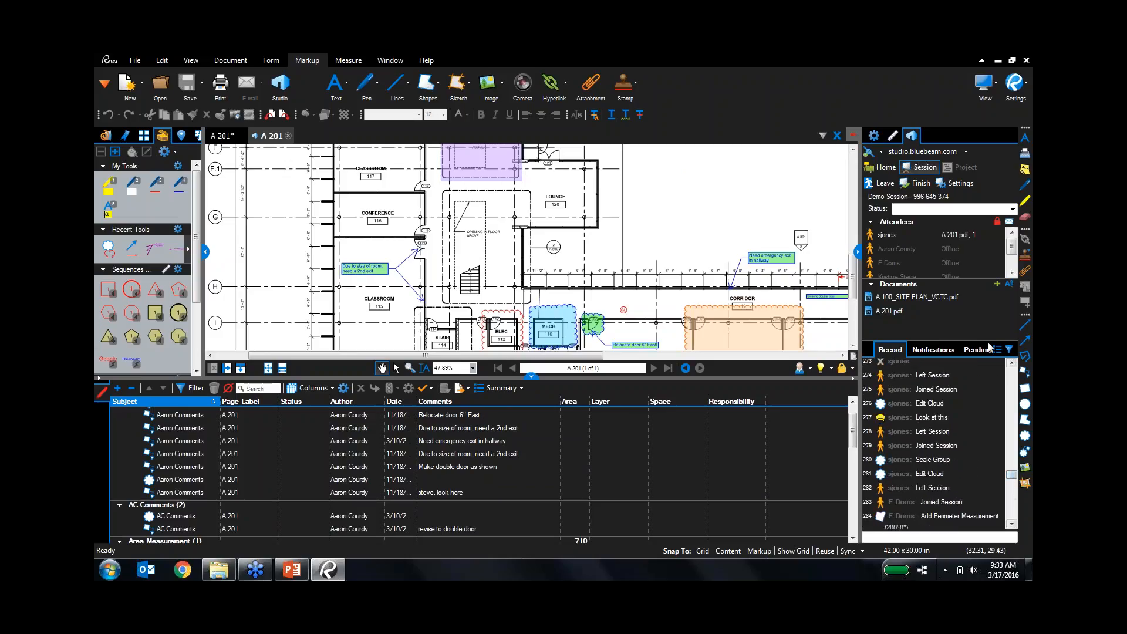
mouse_move(935, 419)
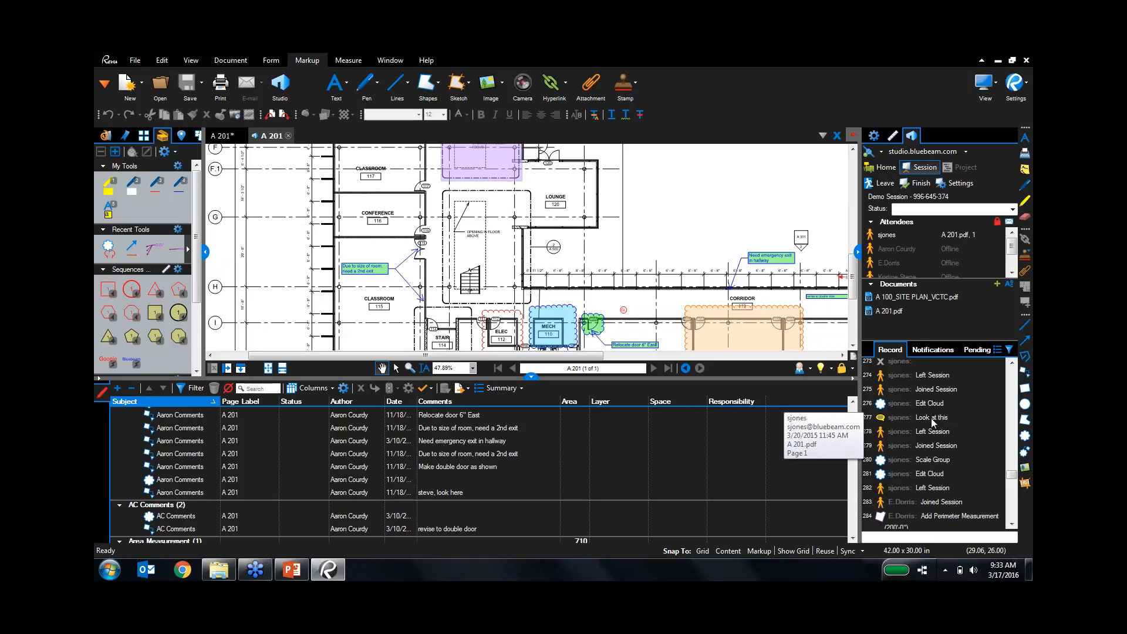
left_click(931, 418)
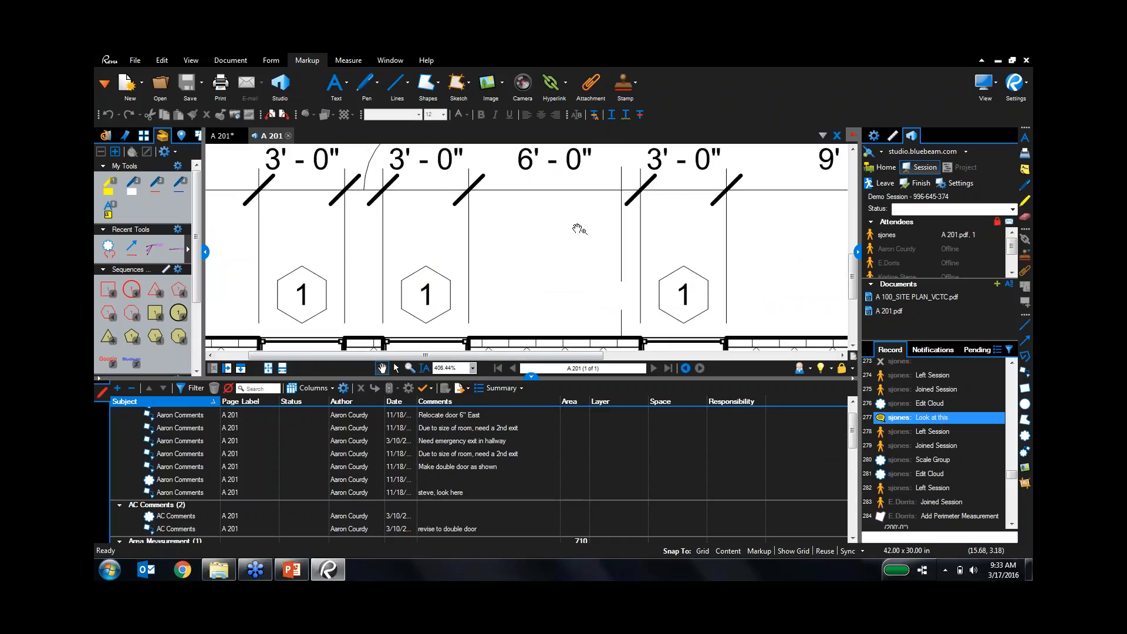
left_click(532, 376)
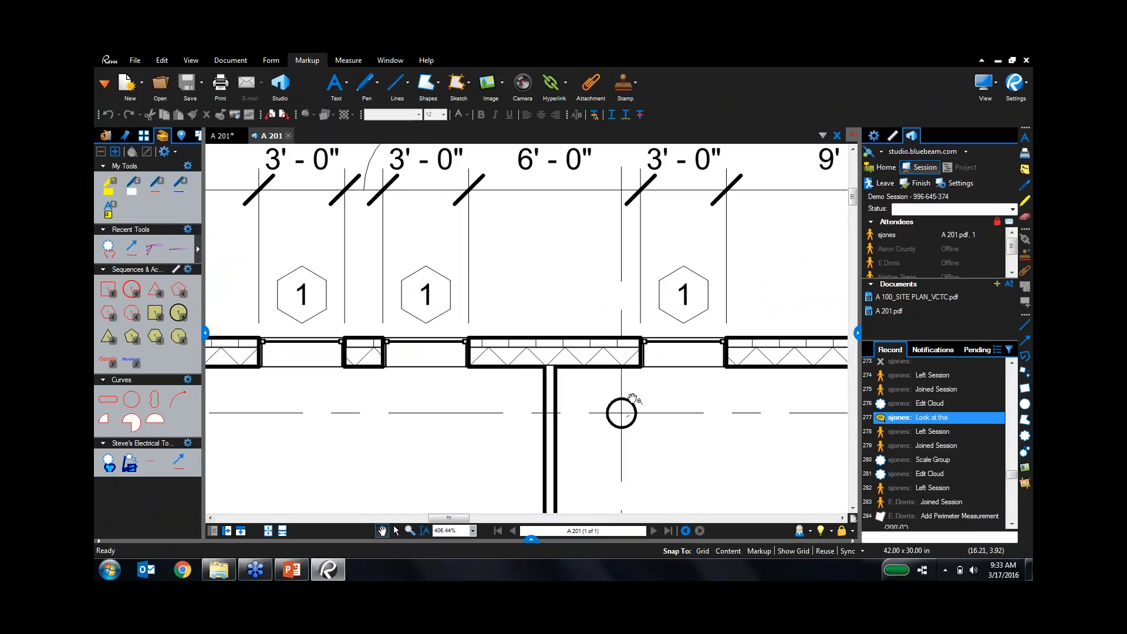
mouse_move(938, 420)
scroll(695, 392, "down", 1)
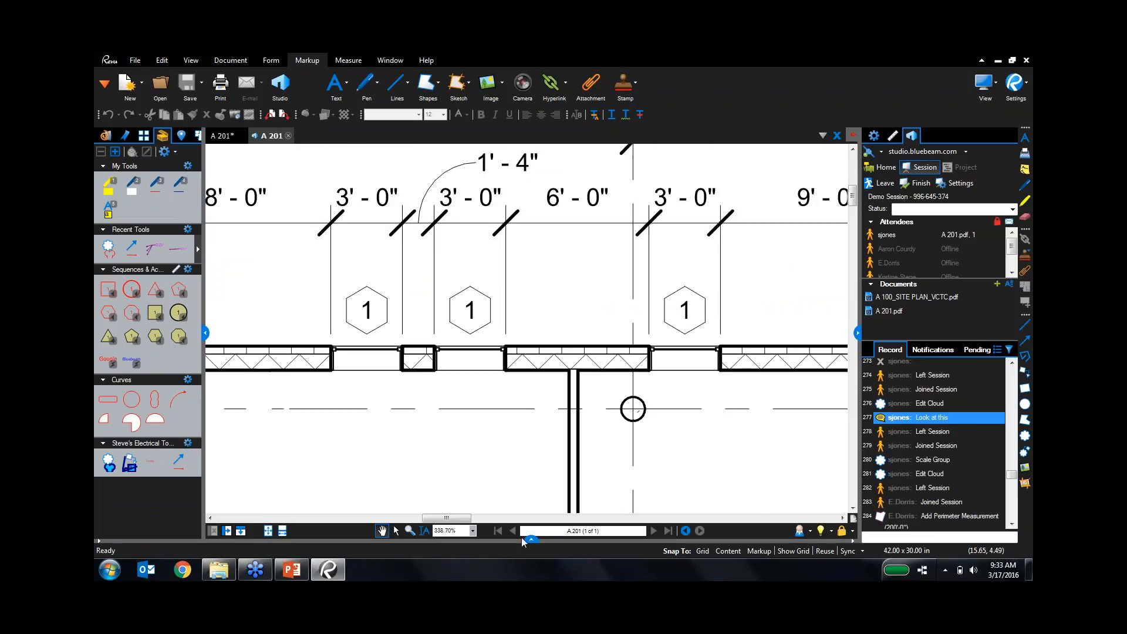
scroll(535, 482, "down", 5)
scroll(529, 328, "down", 4)
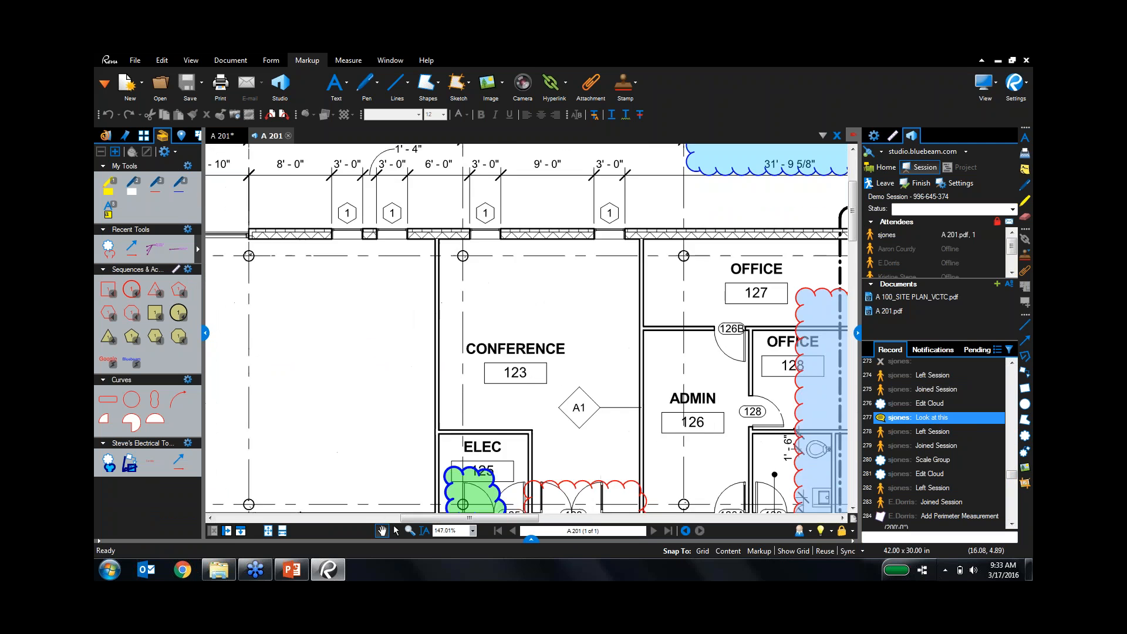
left_click(619, 298)
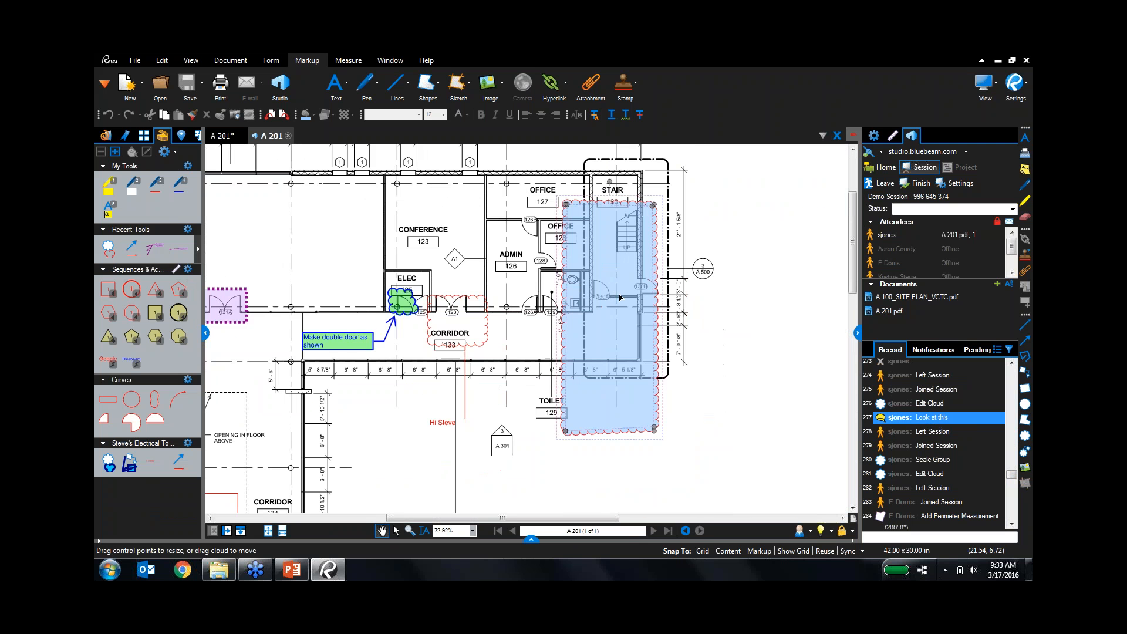
Reopen the Markups List and jump to the 6'-8" length measurement.
scroll(619, 298, "up", 2)
left_click(530, 540)
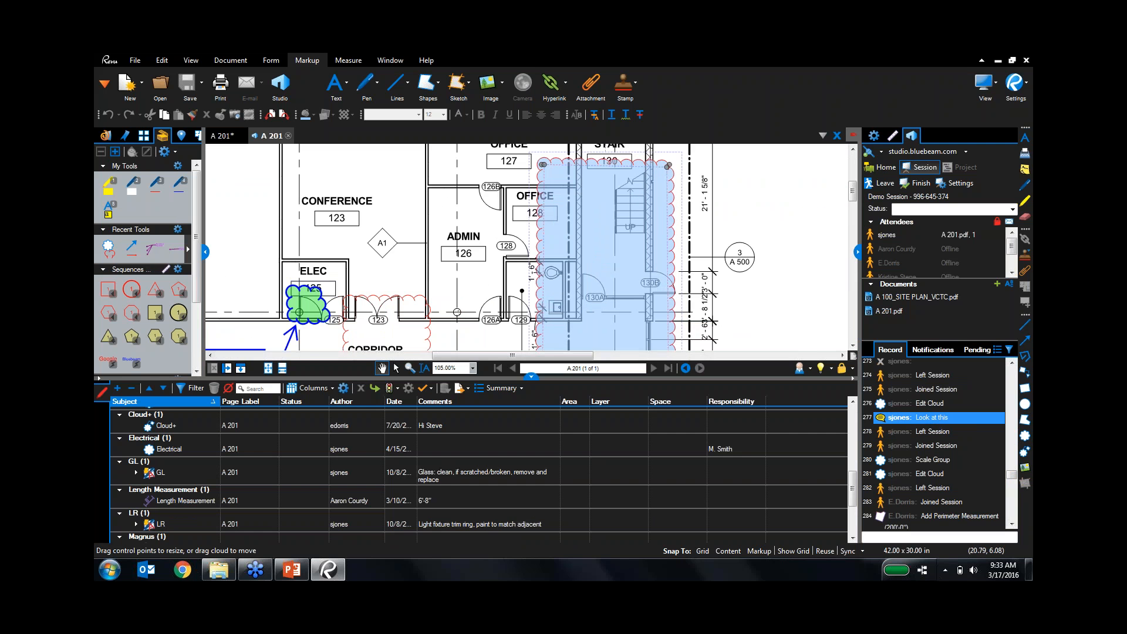
left_click(197, 502)
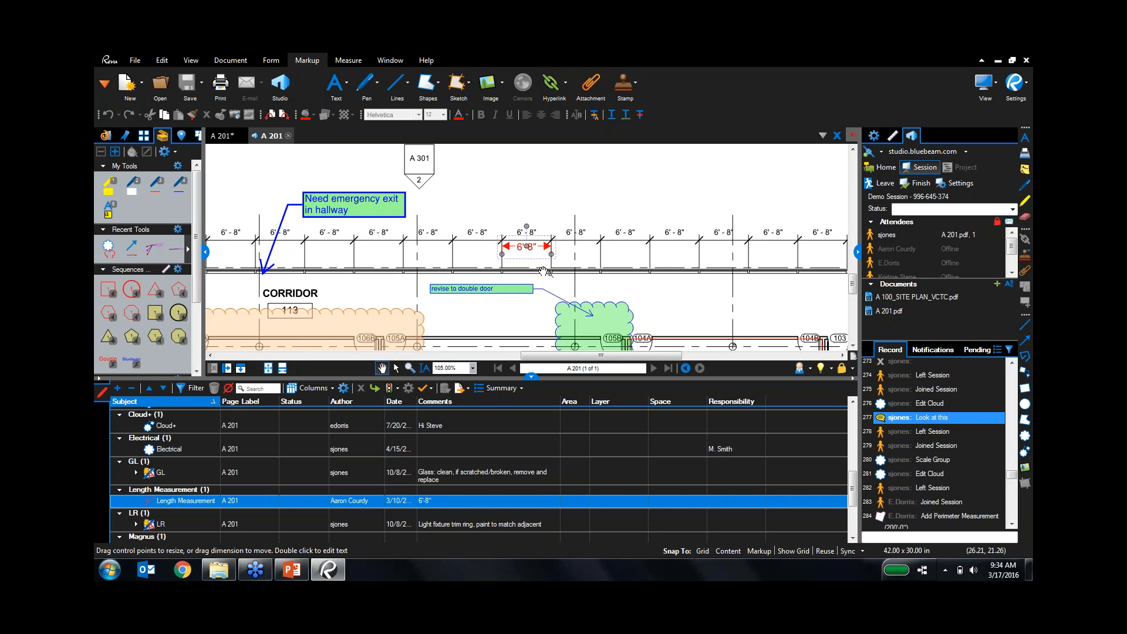
Nudge the blue cloud around MECH 110 slightly and check the new Move Cloud record entry.
scroll(544, 271, "down", 4)
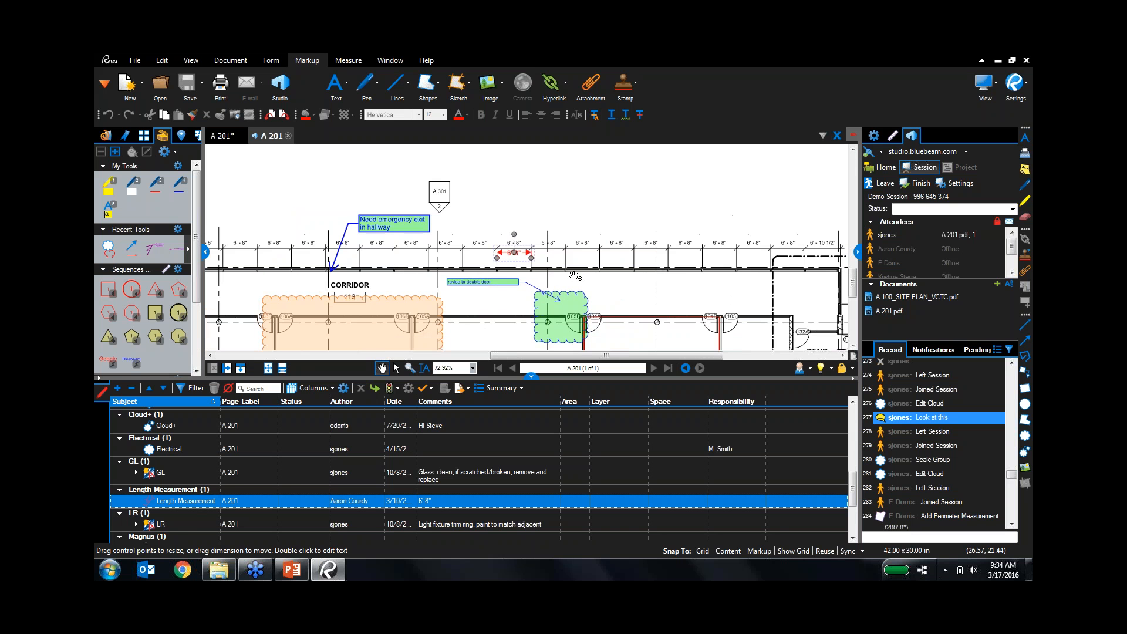
left_click_drag(668, 267, 673, 157)
scroll(361, 177, "up", 7)
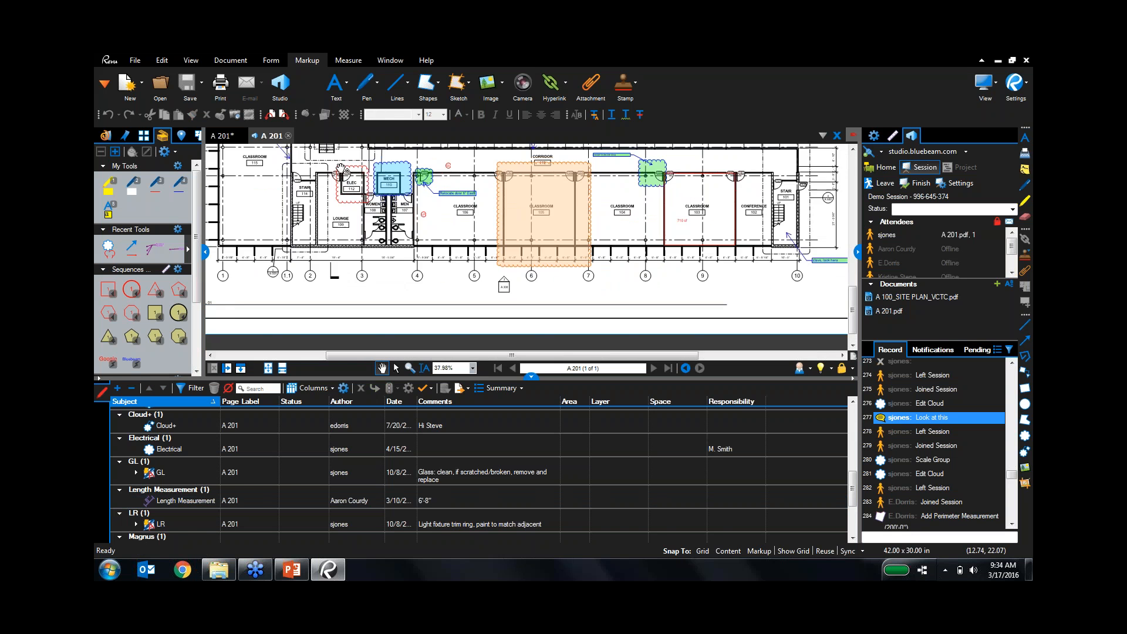
left_click_drag(389, 204, 384, 262)
scroll(384, 261, "up", 2)
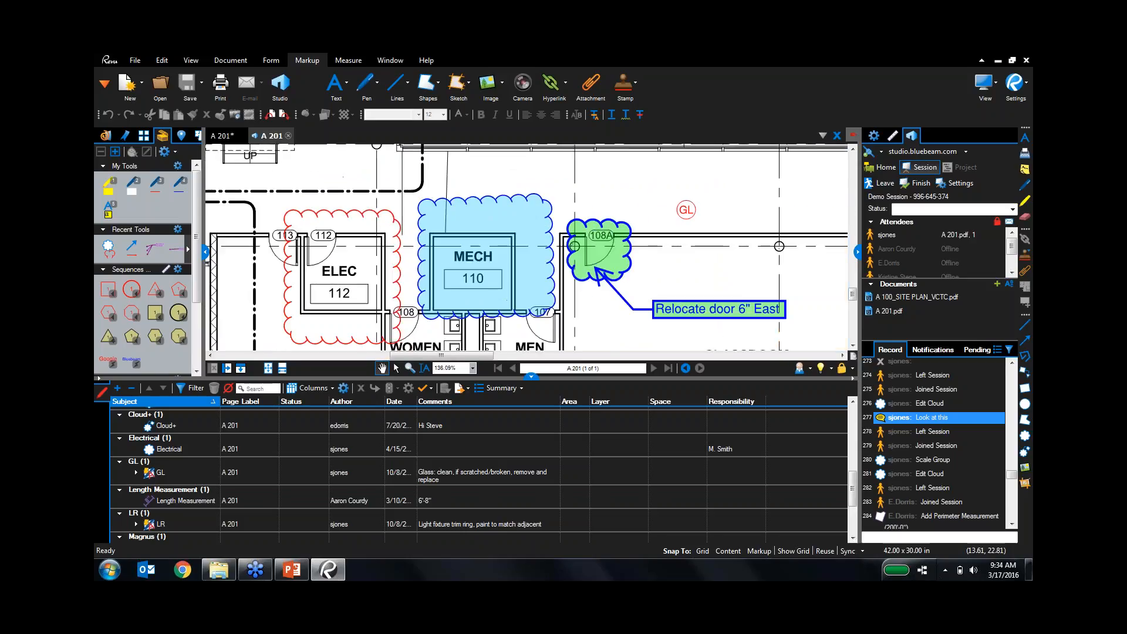
left_click(498, 264)
left_click_drag(498, 262, 486, 270)
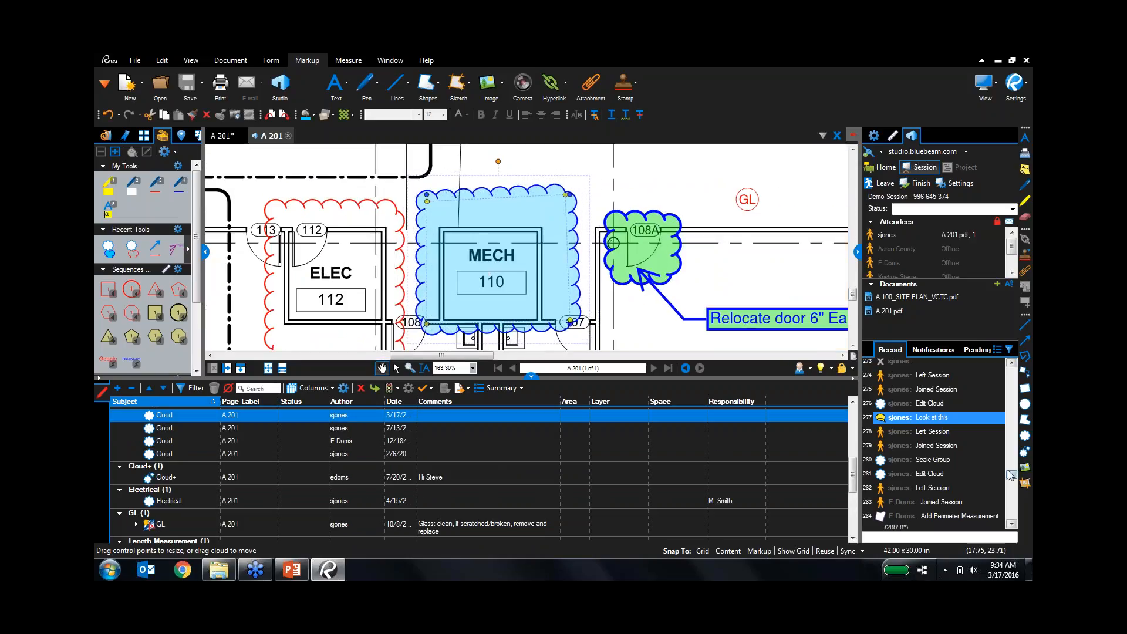
left_click_drag(1012, 474, 1011, 516)
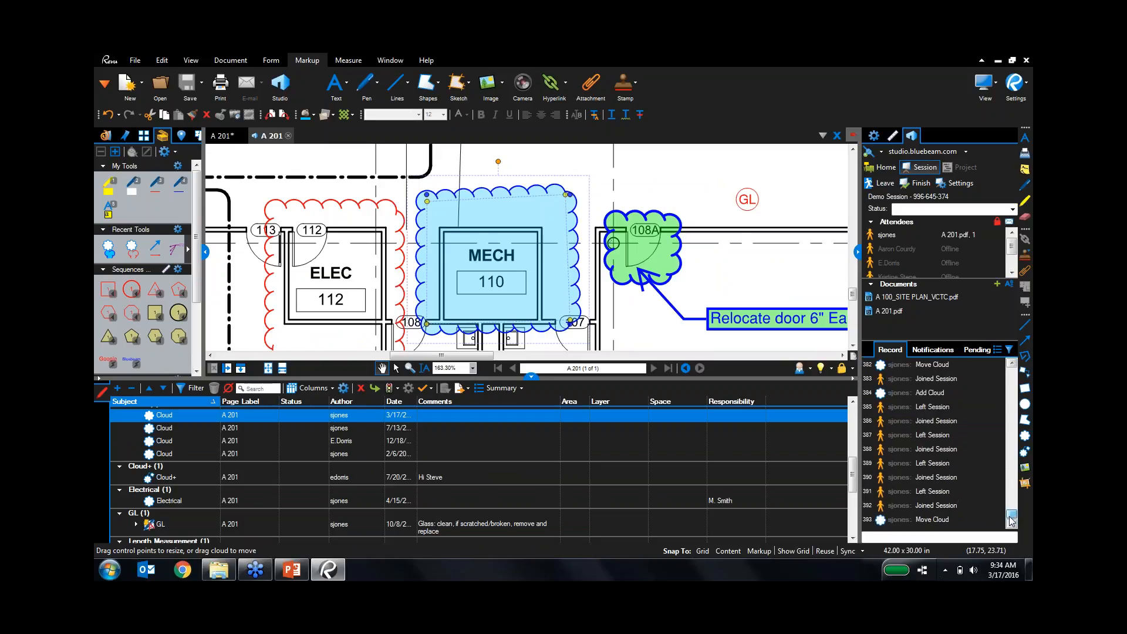
left_click(947, 522)
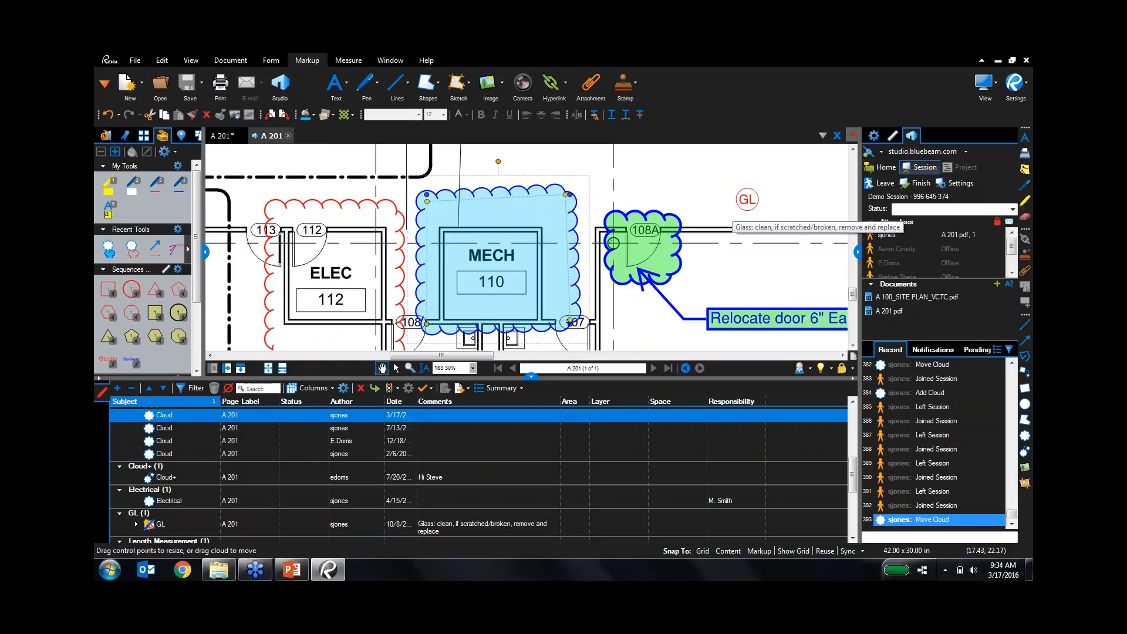
View slide 5 'New Features' in the PowerPoint presentation, then return to Revu.
left_click(290, 573)
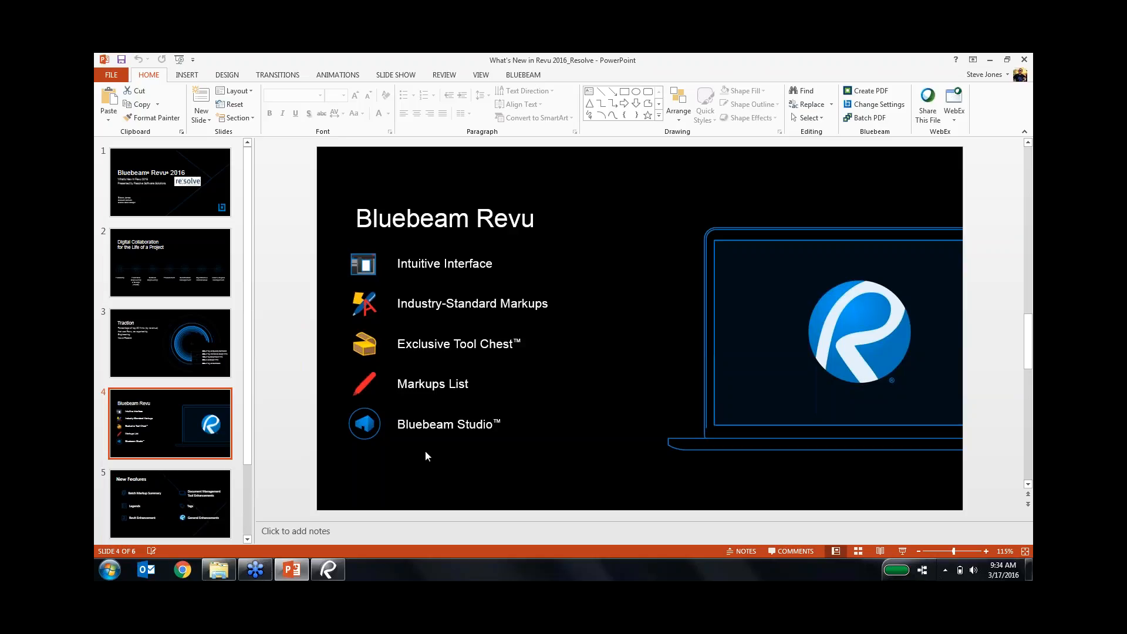
left_click(188, 511)
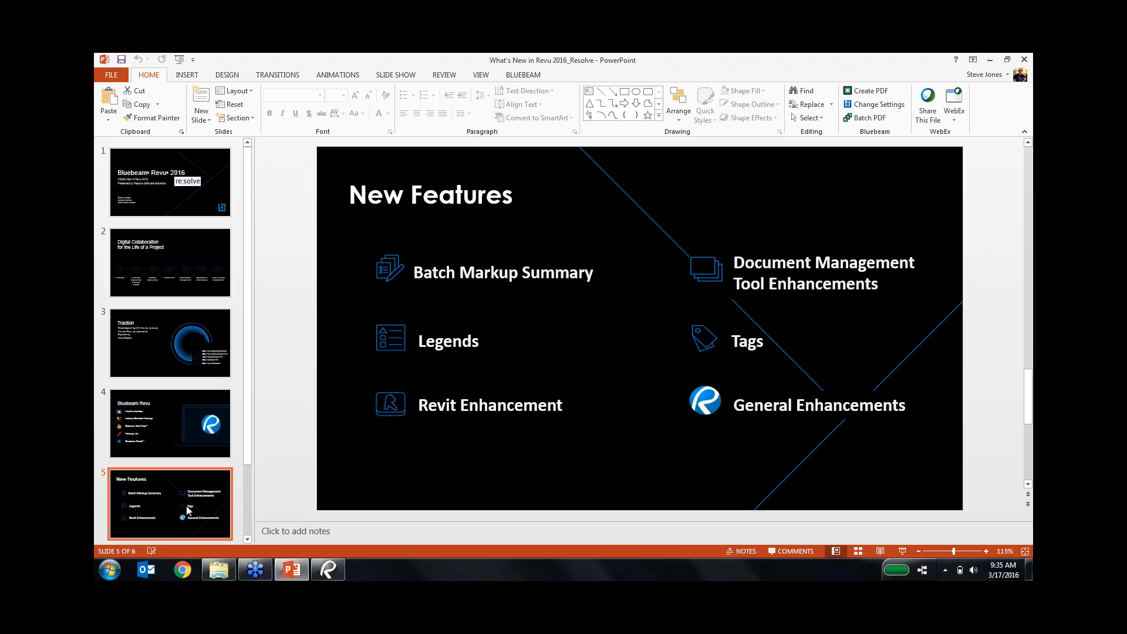
left_click(328, 569)
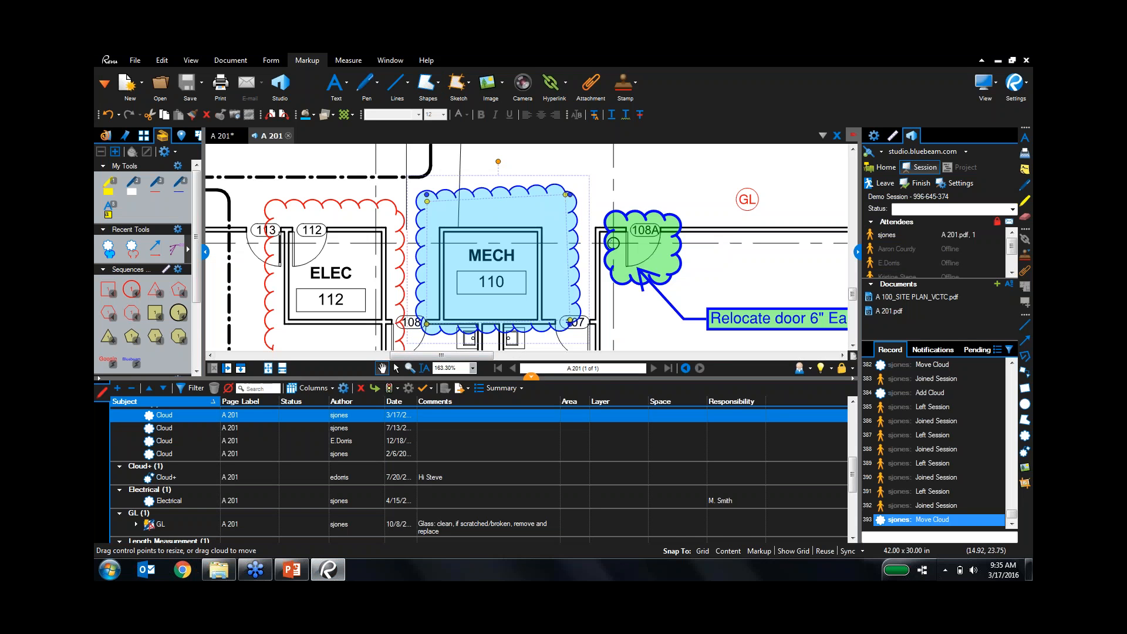
Leave the Demo Session, sign out of Studio, and close A 201 without saving.
left_click(530, 375)
left_click(879, 183)
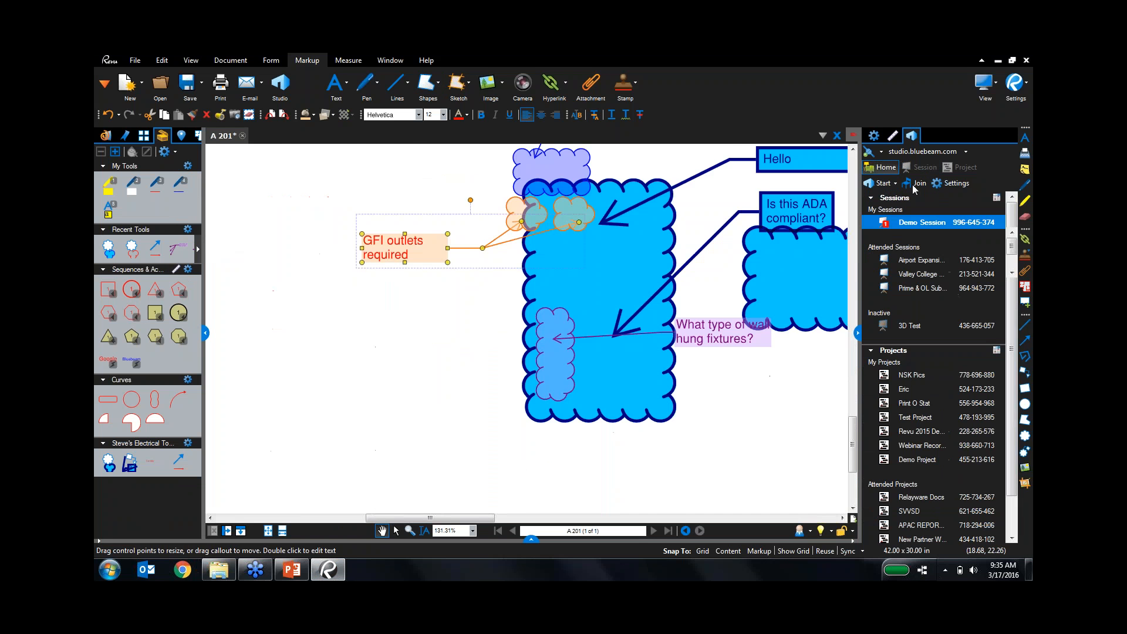
left_click(881, 152)
left_click(902, 202)
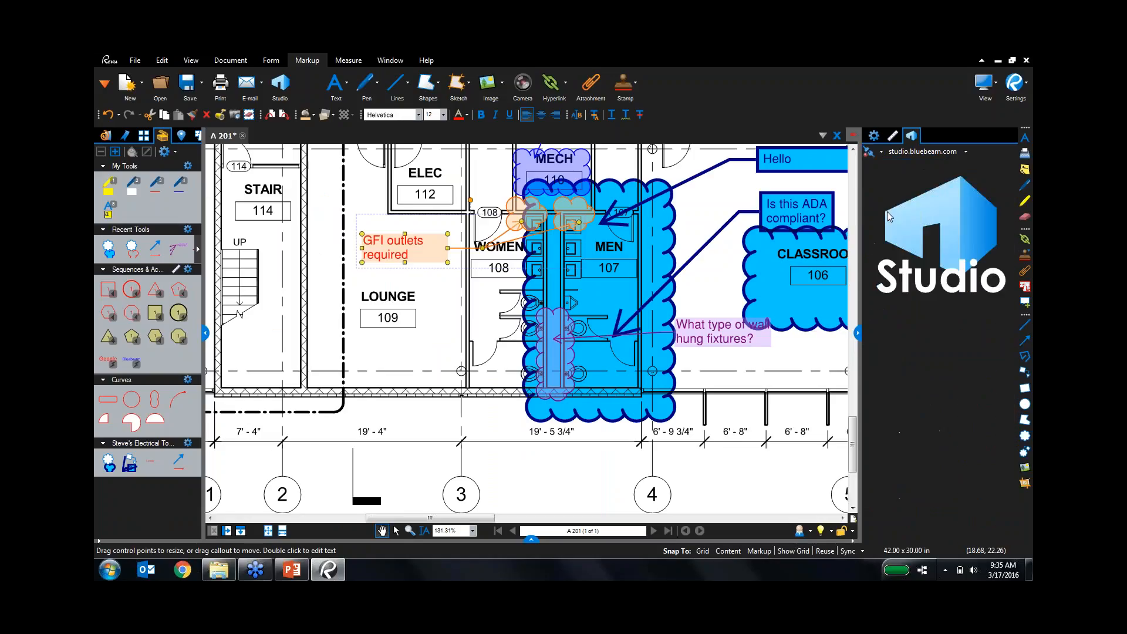
left_click(858, 333)
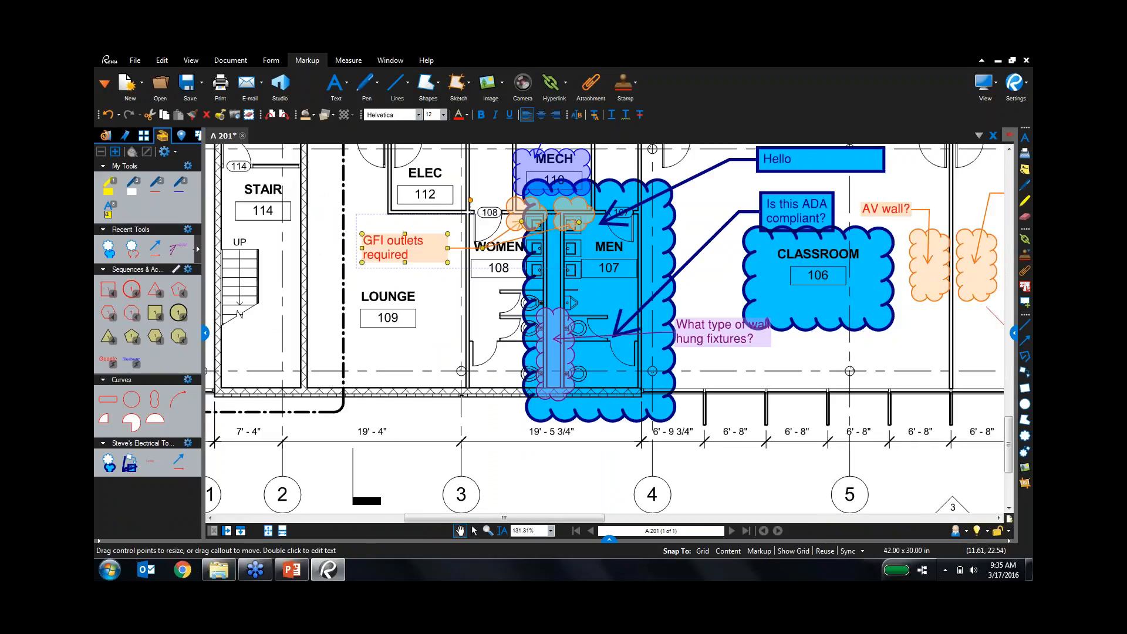
left_click(243, 136)
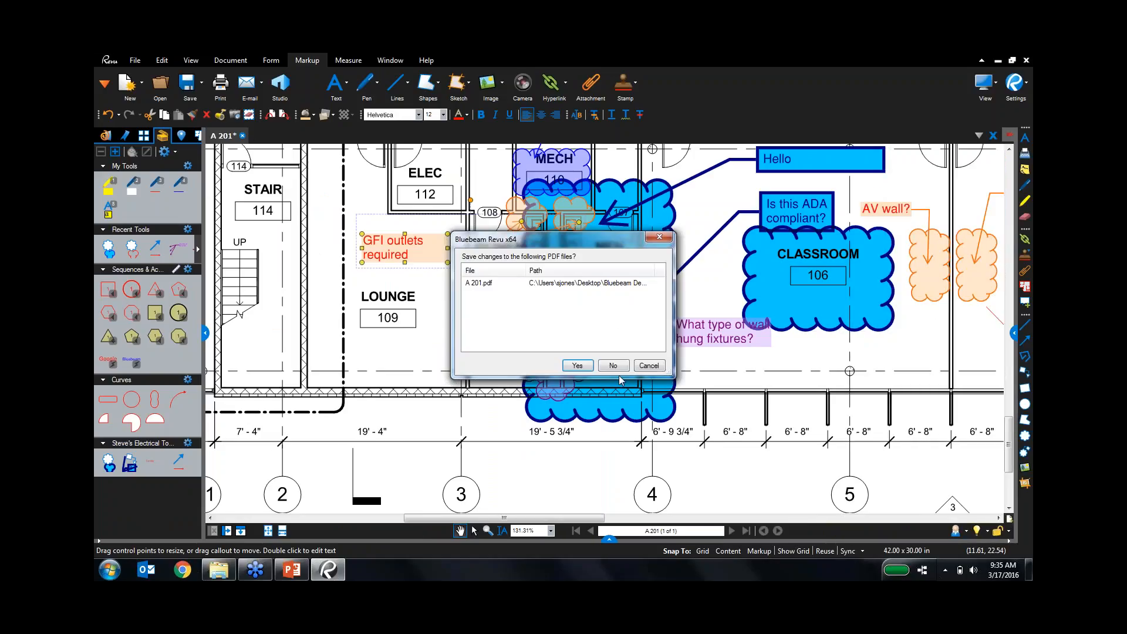
left_click(614, 366)
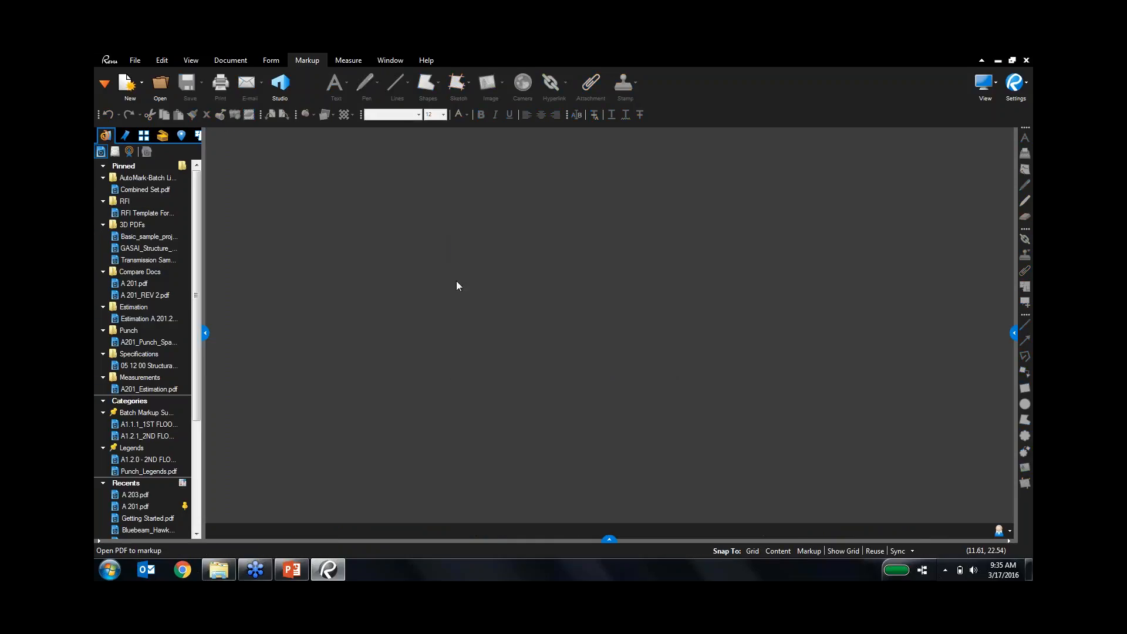
Start a batch markup summary from File > Batch > Summary.
left_click(140, 60)
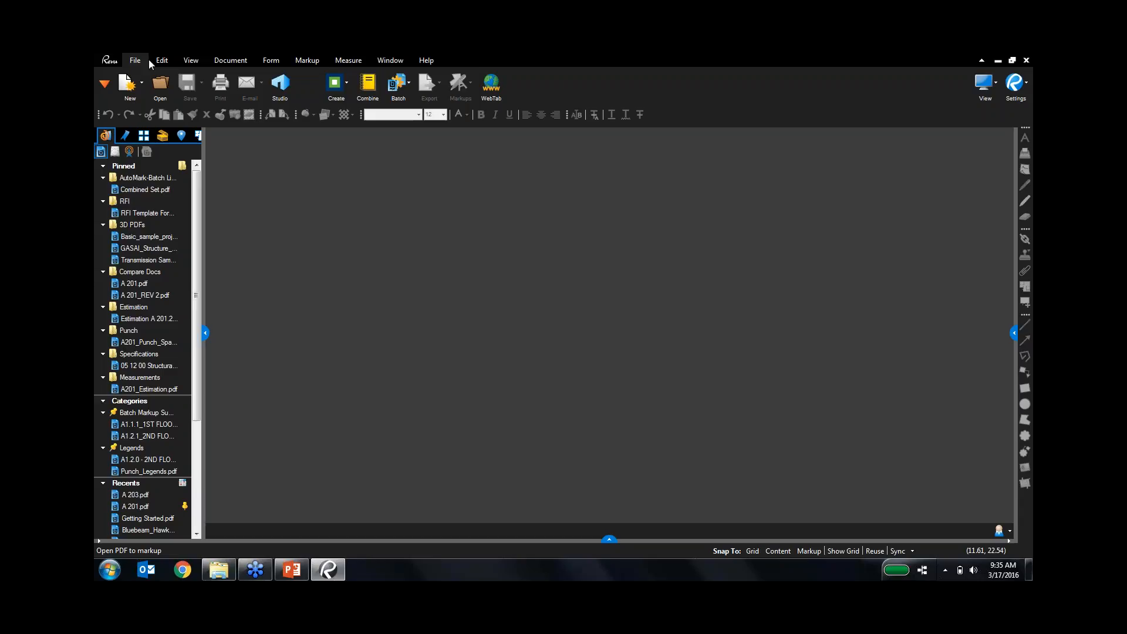
left_click(410, 82)
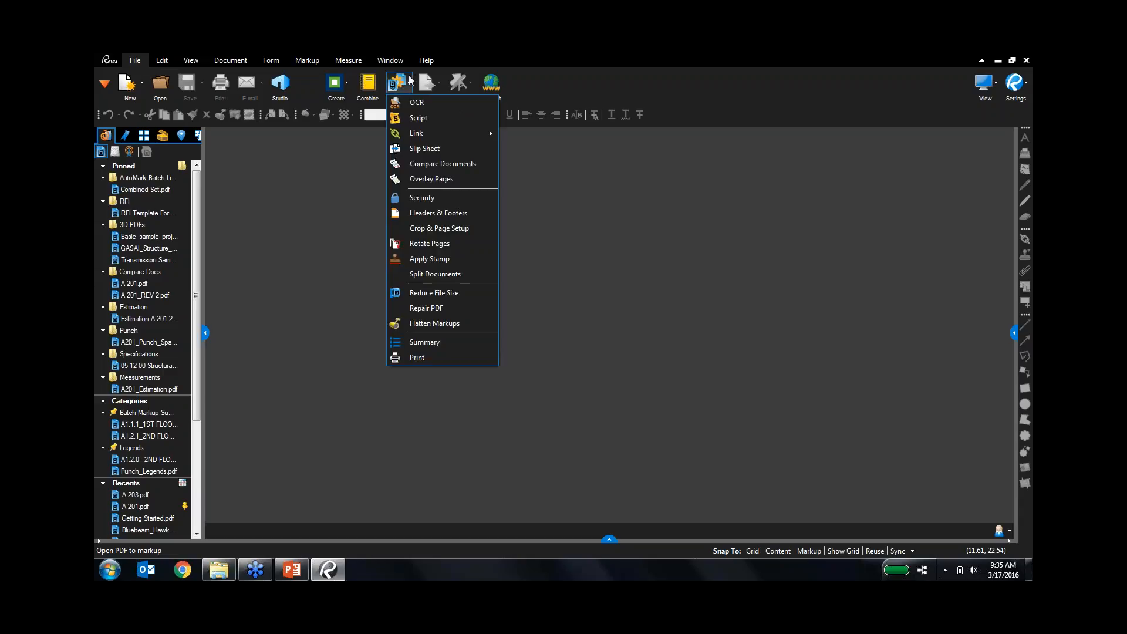
left_click(427, 344)
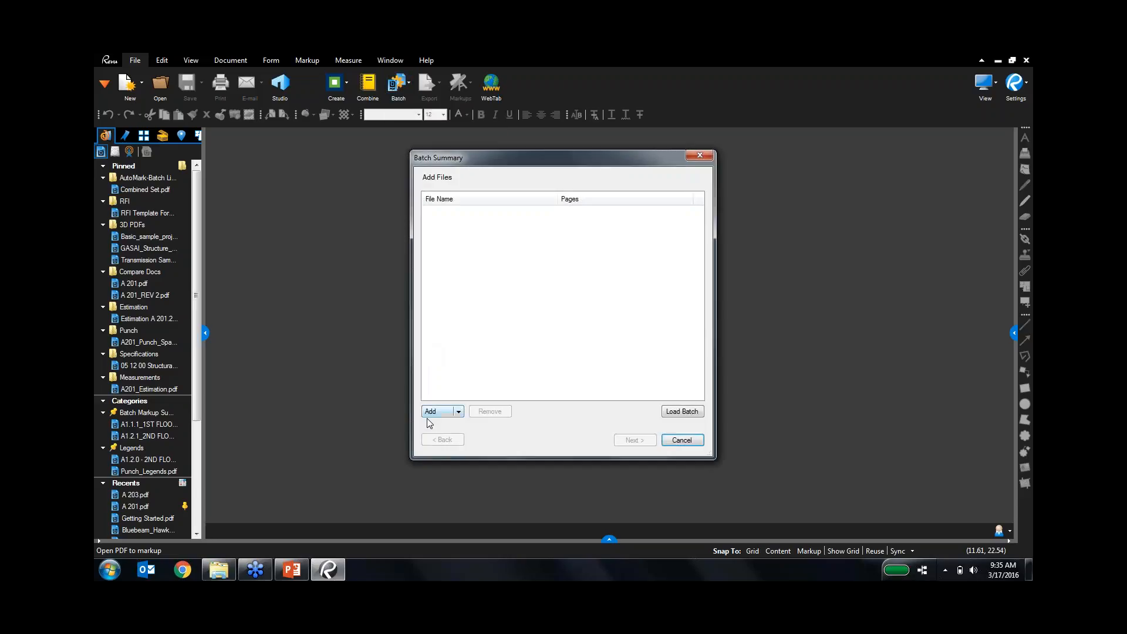
left_click(438, 414)
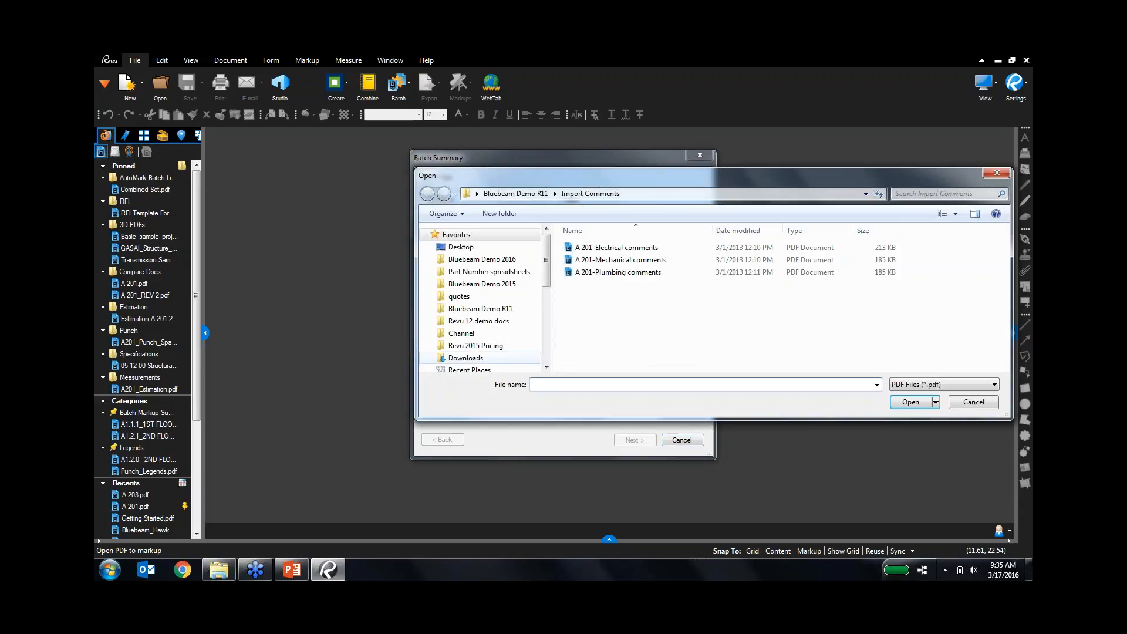
Add every sheet PDF from Demo 2016 > Batch Markup Summary > Sheets.
left_click(482, 259)
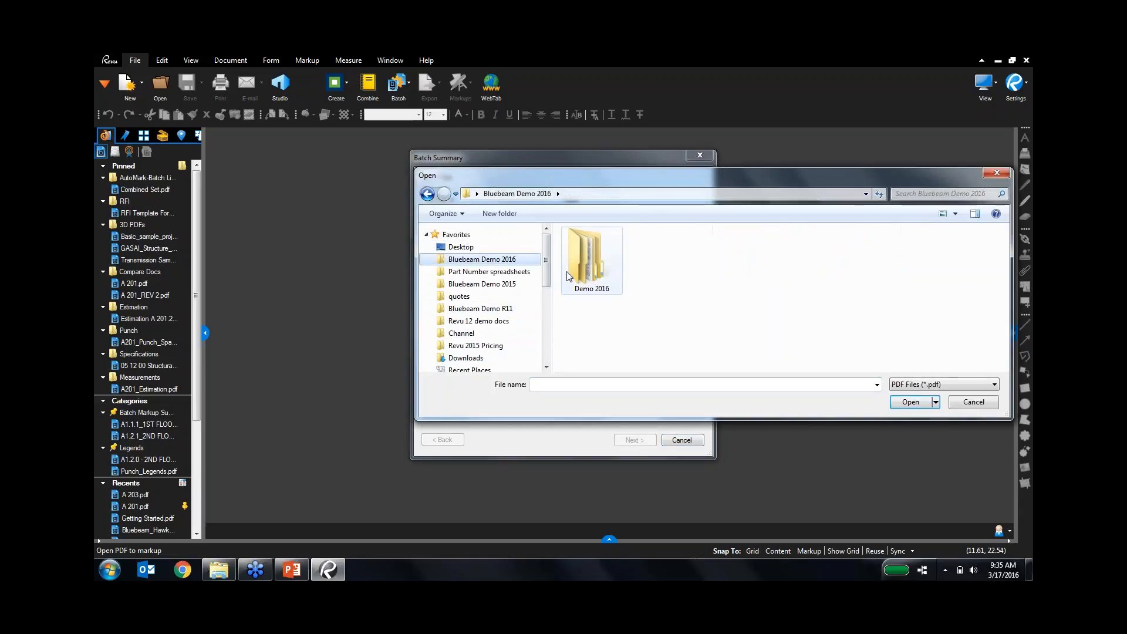
double_click(599, 287)
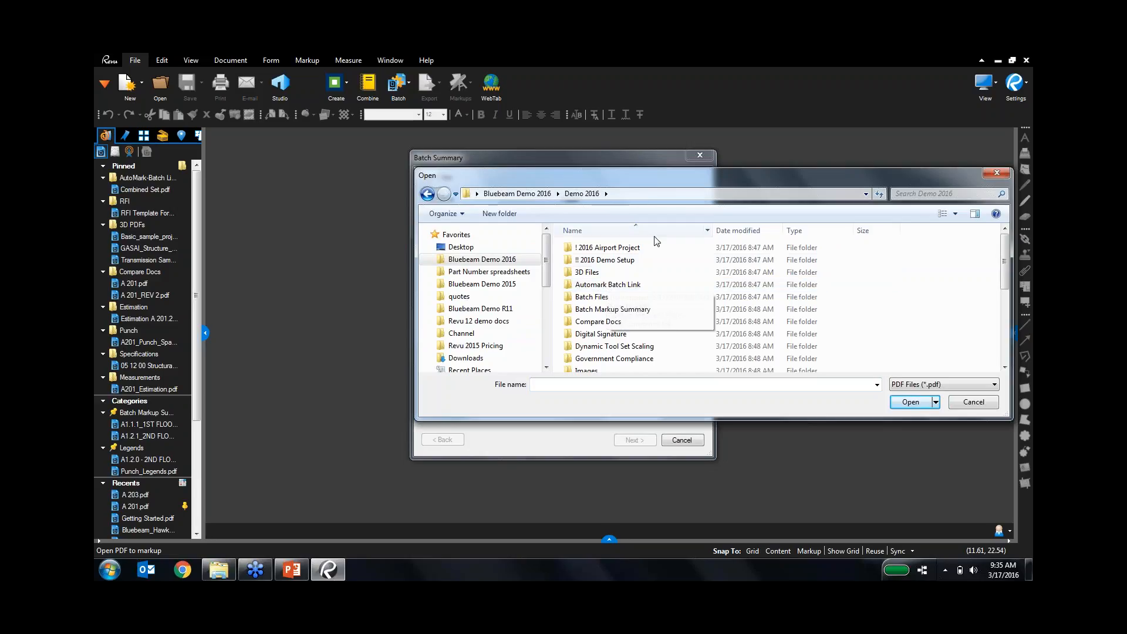
double_click(613, 309)
double_click(610, 254)
left_click(645, 271)
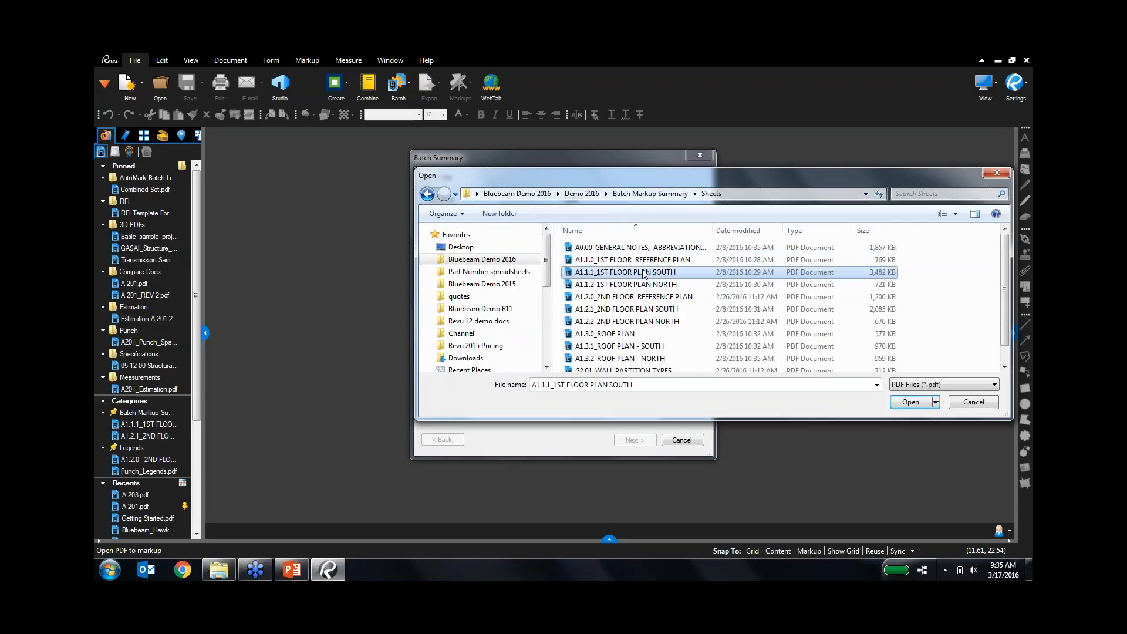
key("ctrl+a")
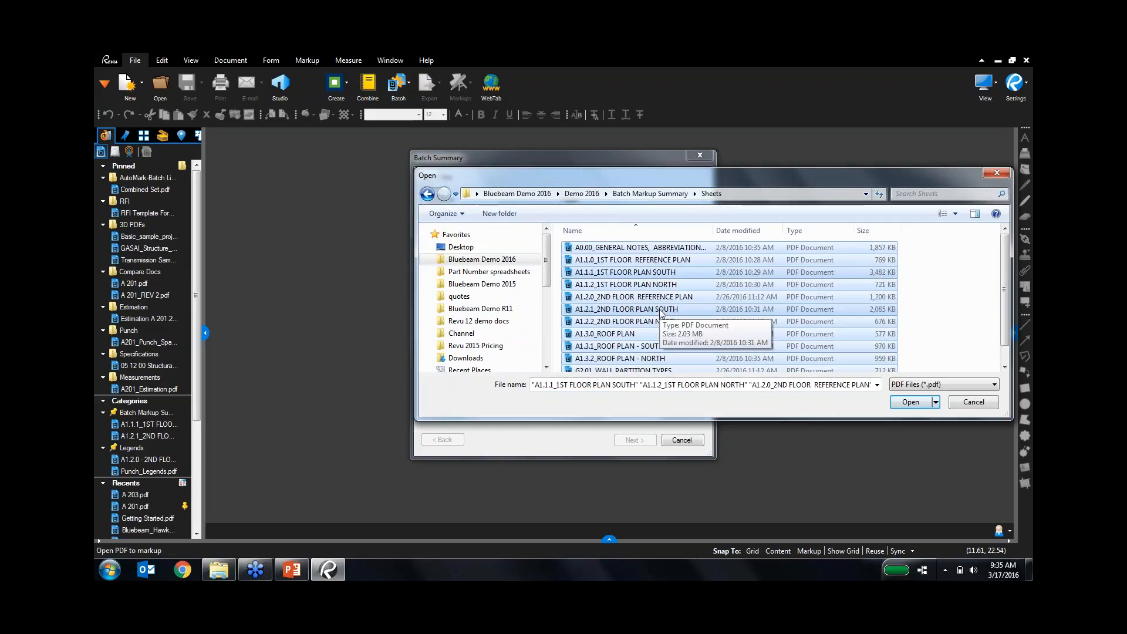
scroll(656, 314, "down", 1)
key("Return")
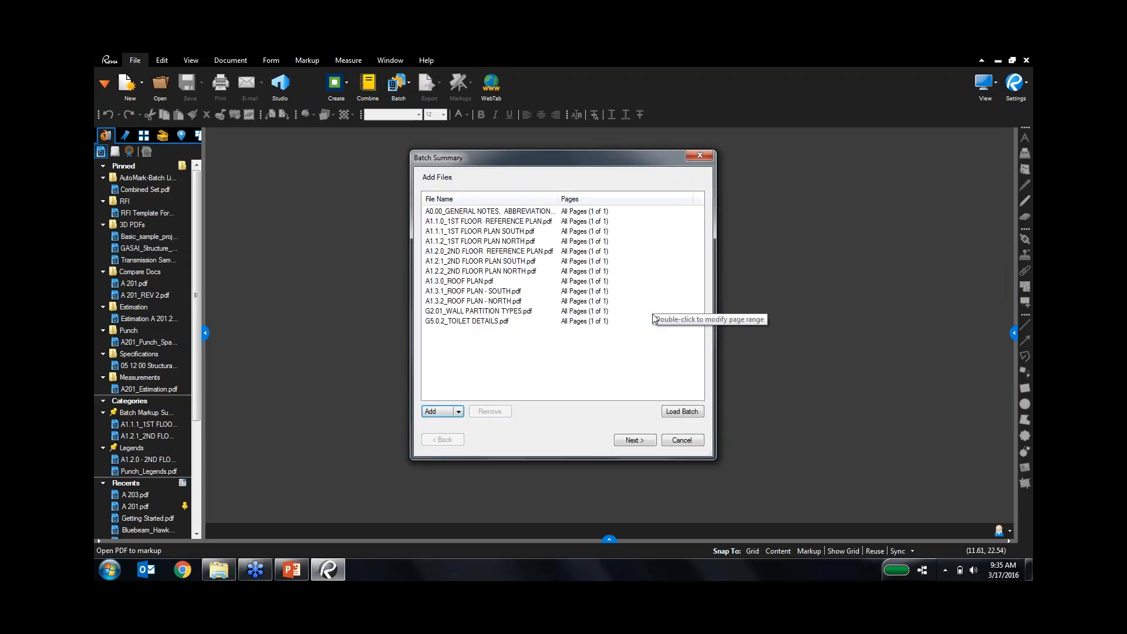
Replace [All] columns with Subject, Page, Status, Author, Date, Comments and Responsibility.
left_click(630, 441)
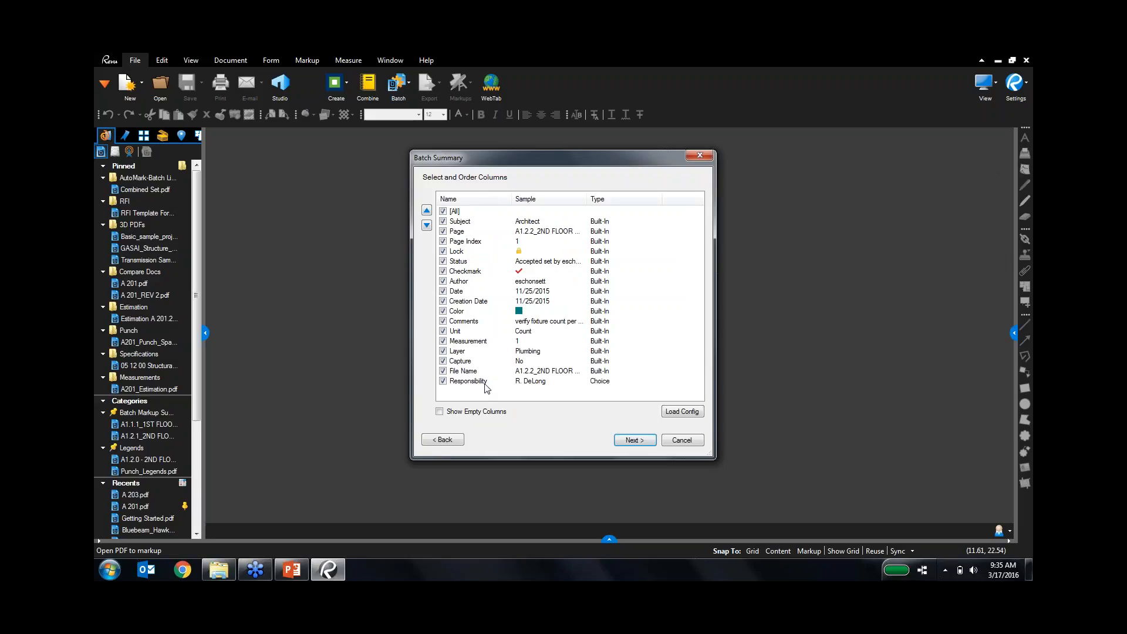
left_click(444, 212)
left_click(443, 221)
left_click(442, 232)
left_click(442, 281)
left_click(444, 321)
left_click(443, 381)
left_click(637, 441)
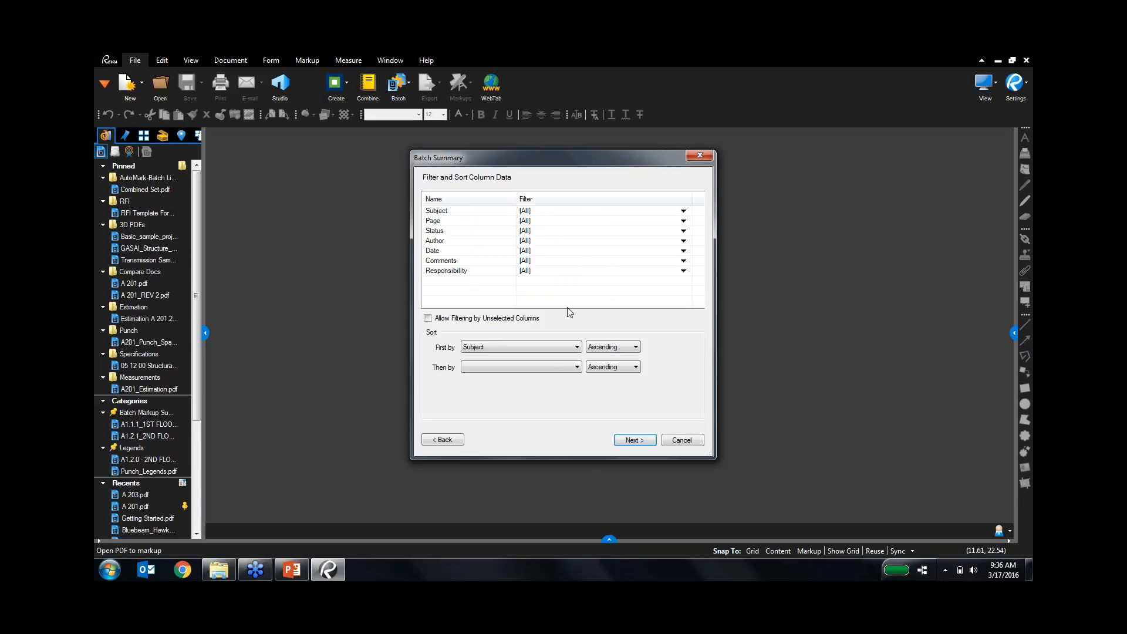
Keep all subjects and sort by Responsibility, then Status, then Subject.
left_click(550, 211)
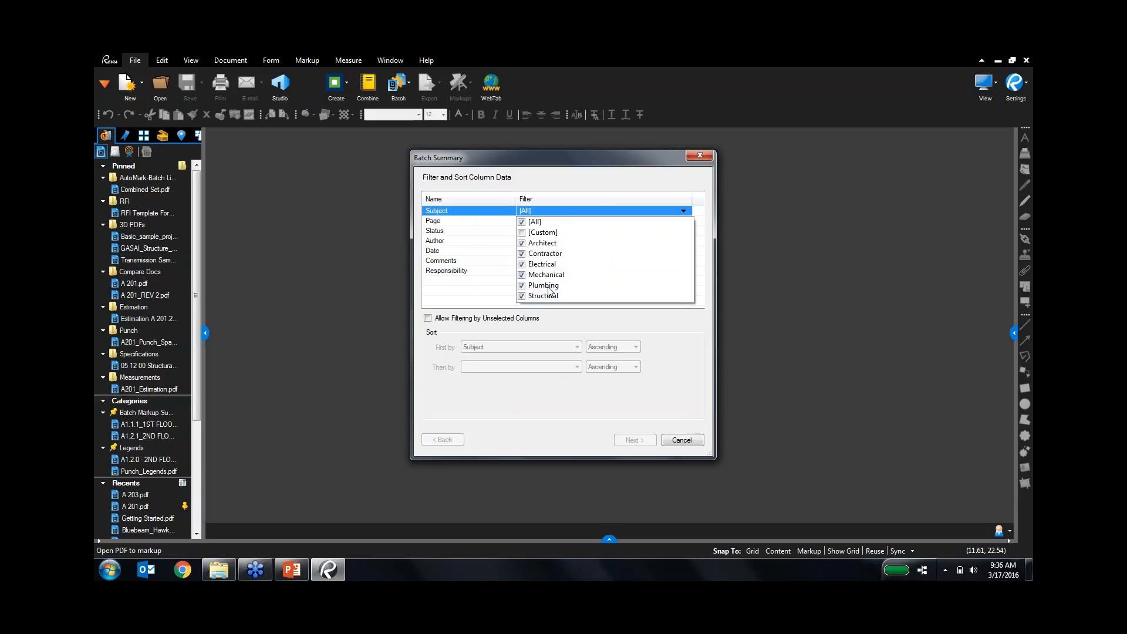
left_click(565, 181)
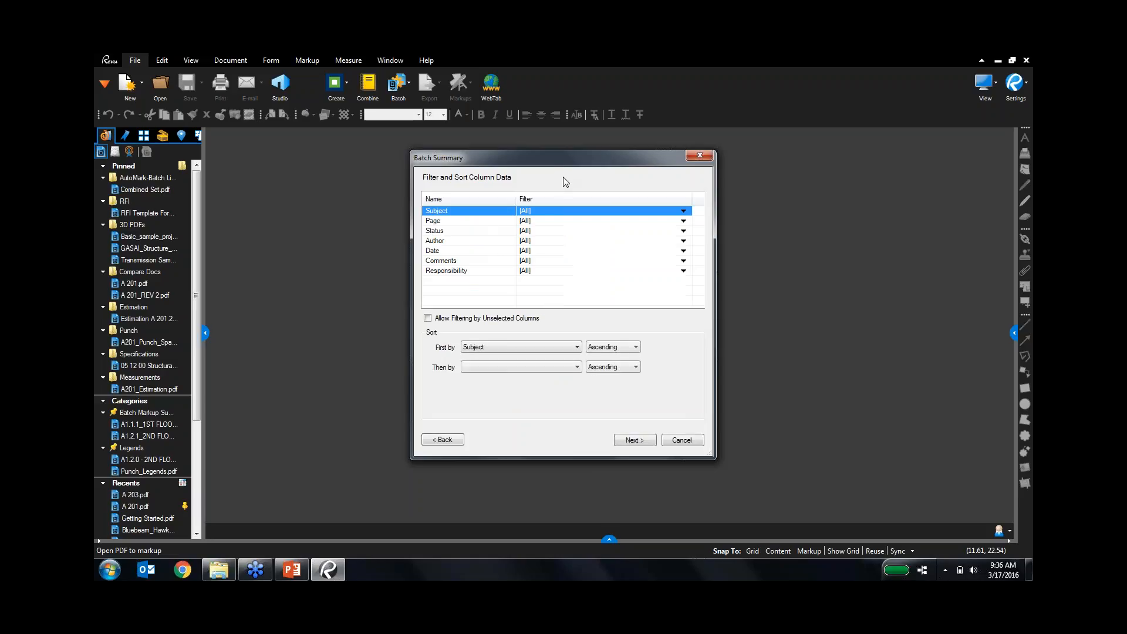
left_click(546, 354)
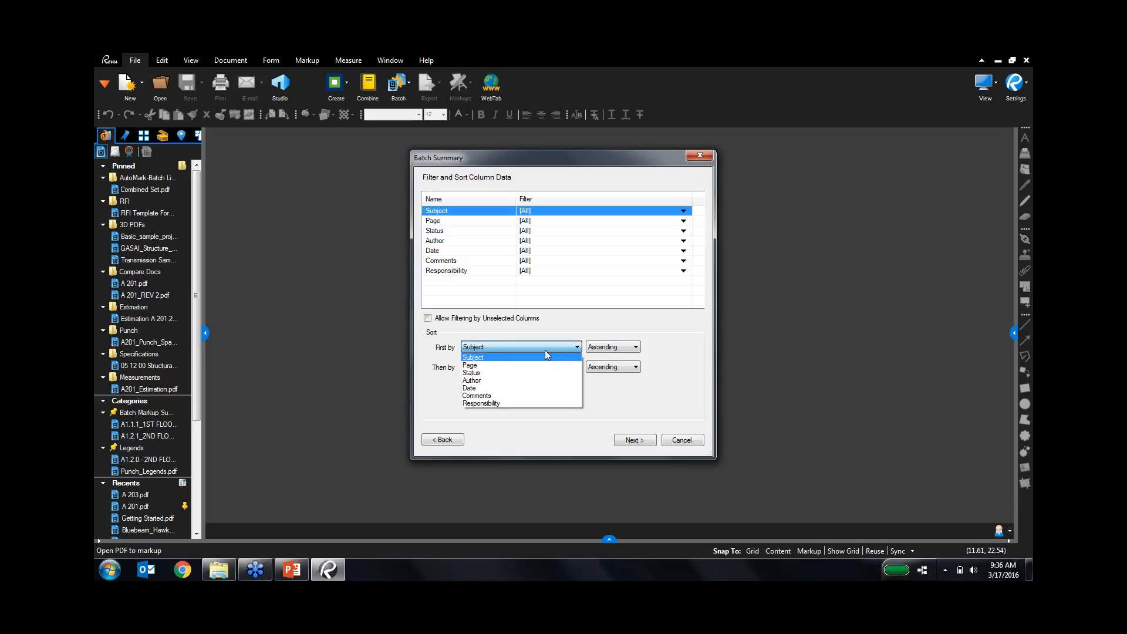
left_click(524, 404)
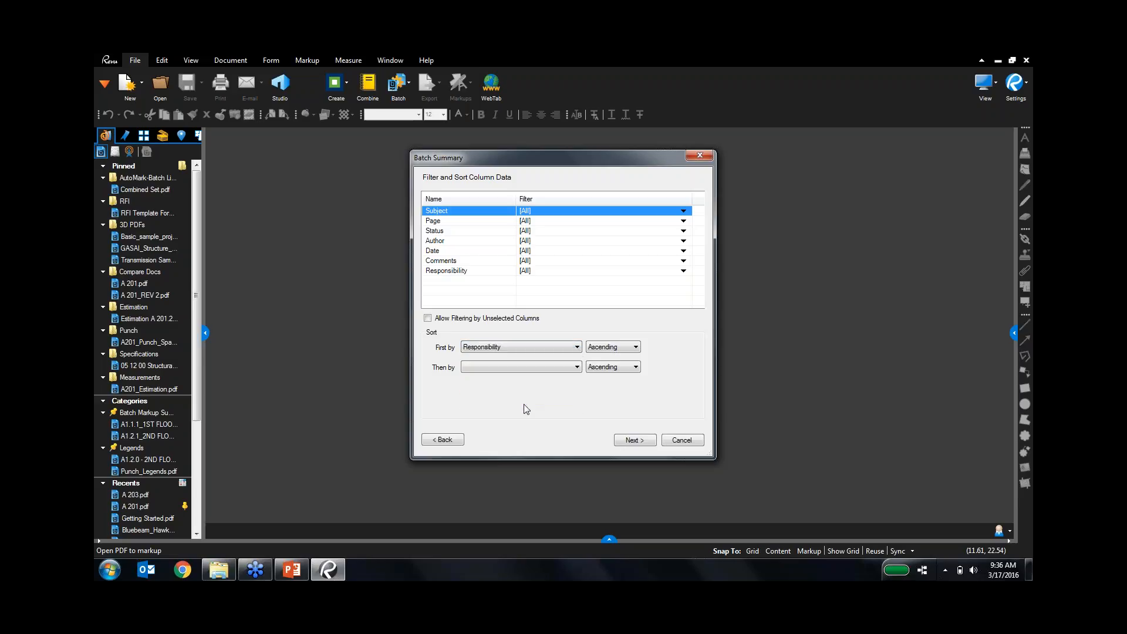
left_click(535, 363)
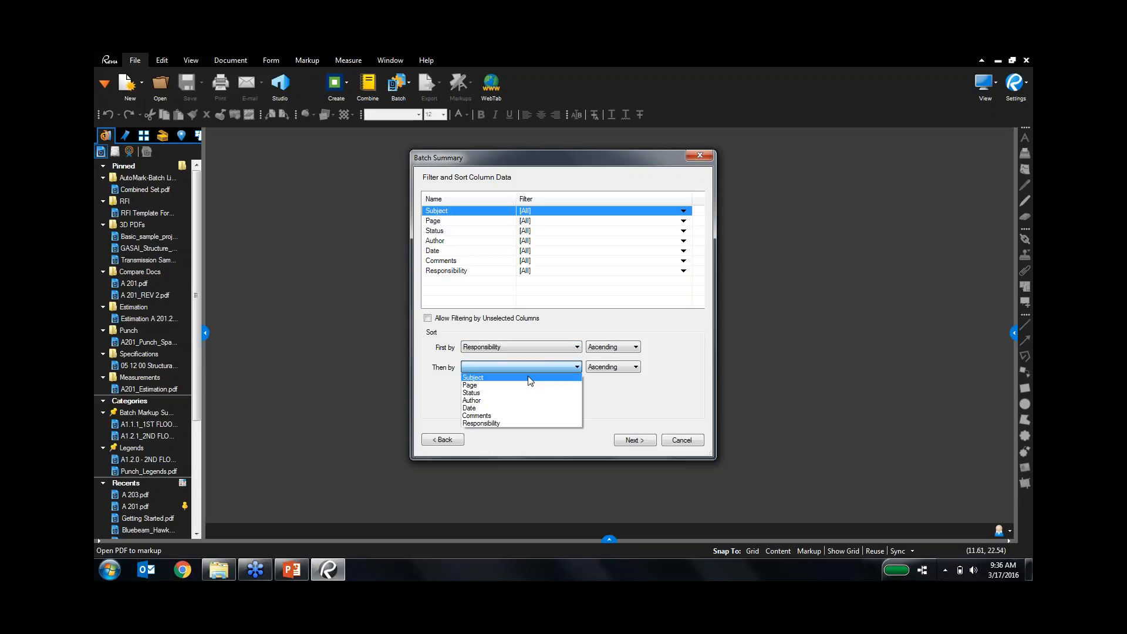
left_click(519, 393)
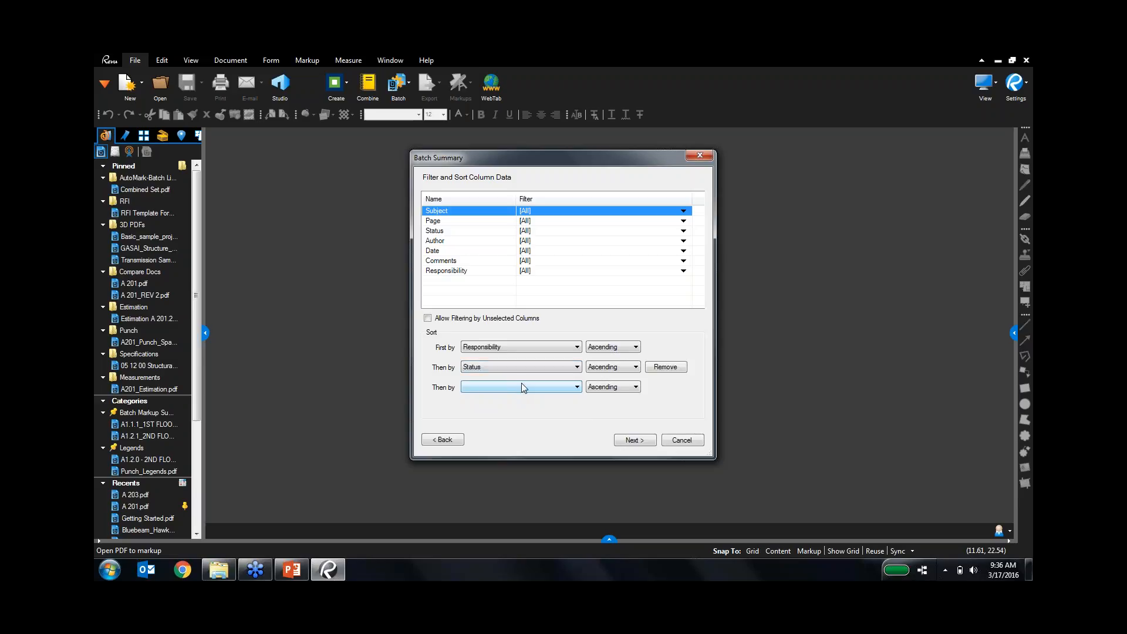
left_click(521, 387)
left_click(517, 397)
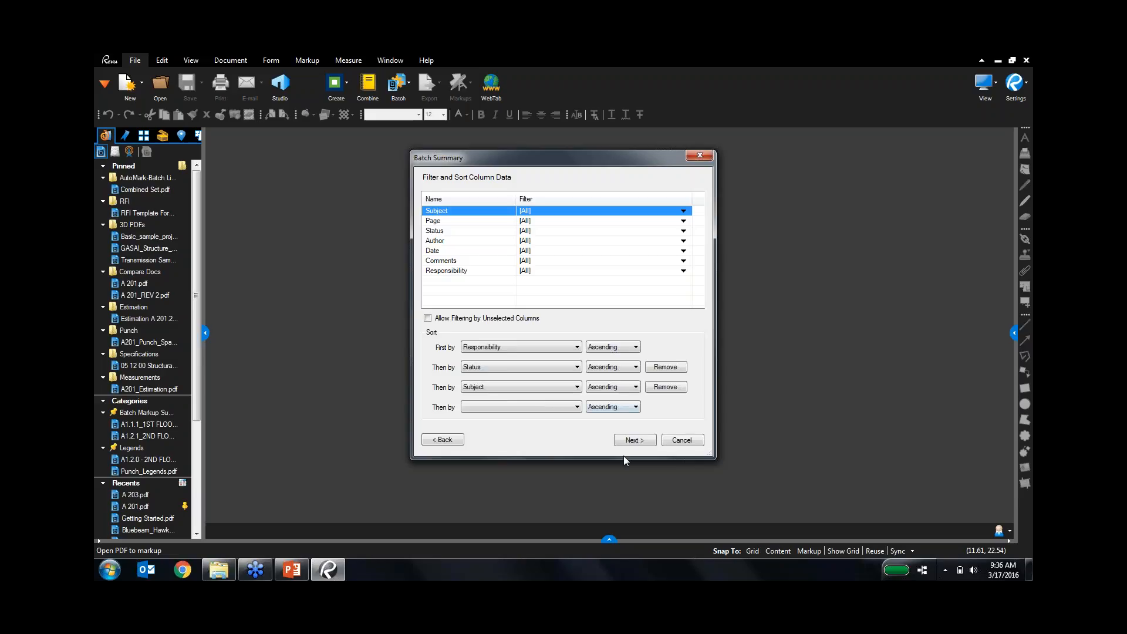
left_click(633, 440)
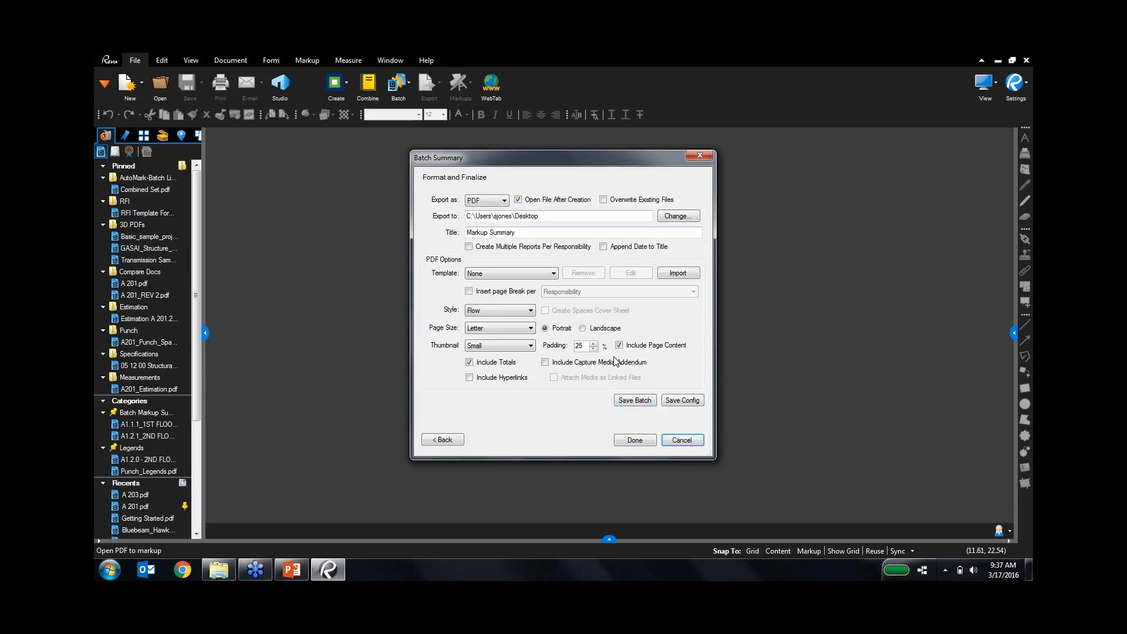
Keep PDF as the export format, enter a new sample summary title, and append the date.
left_click(485, 201)
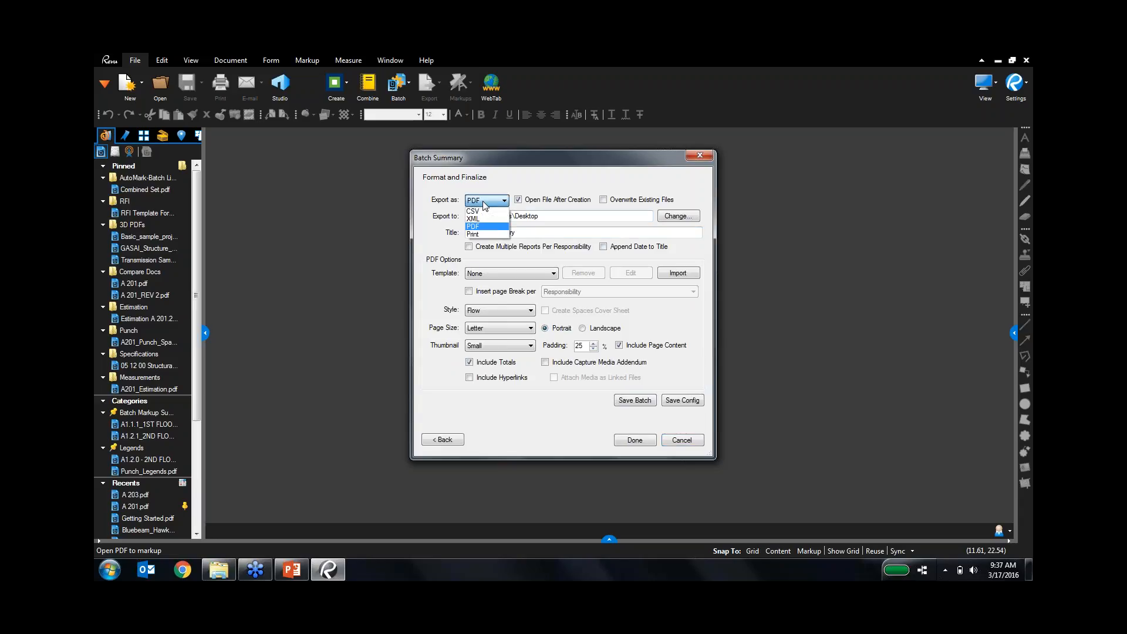
left_click(532, 177)
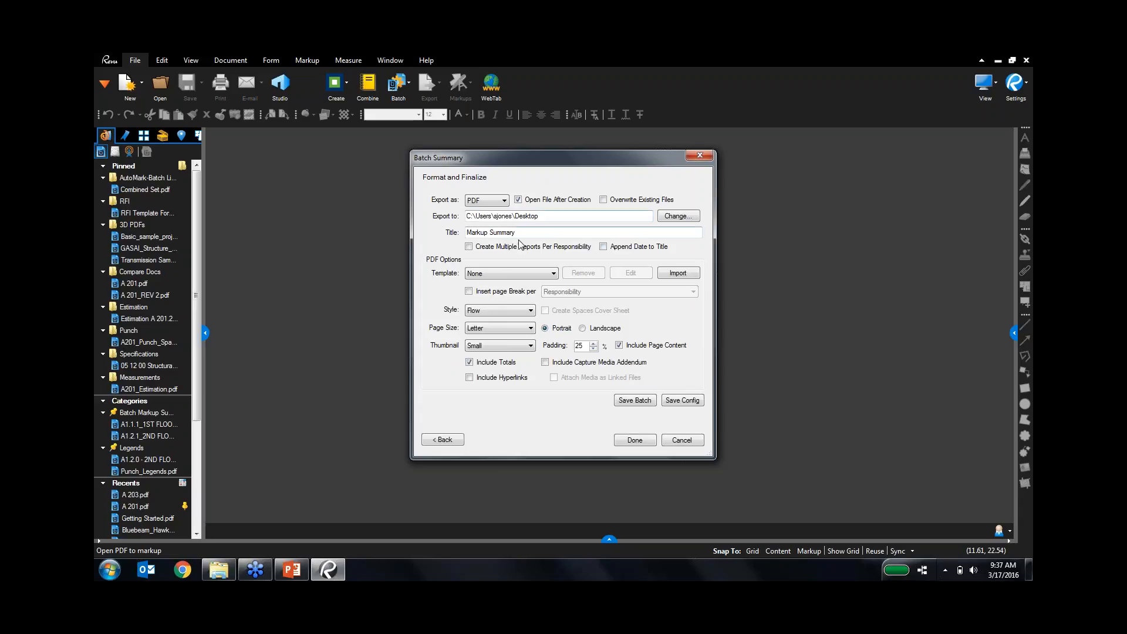
left_click_drag(521, 235, 465, 233)
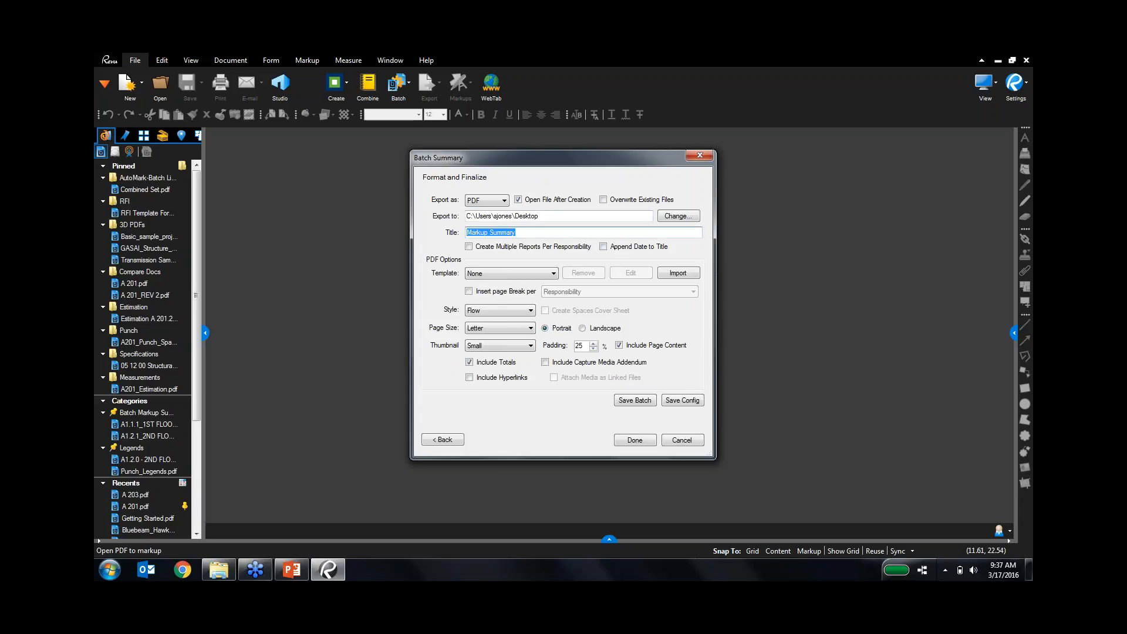
type("Steve Sample Summary")
left_click(609, 247)
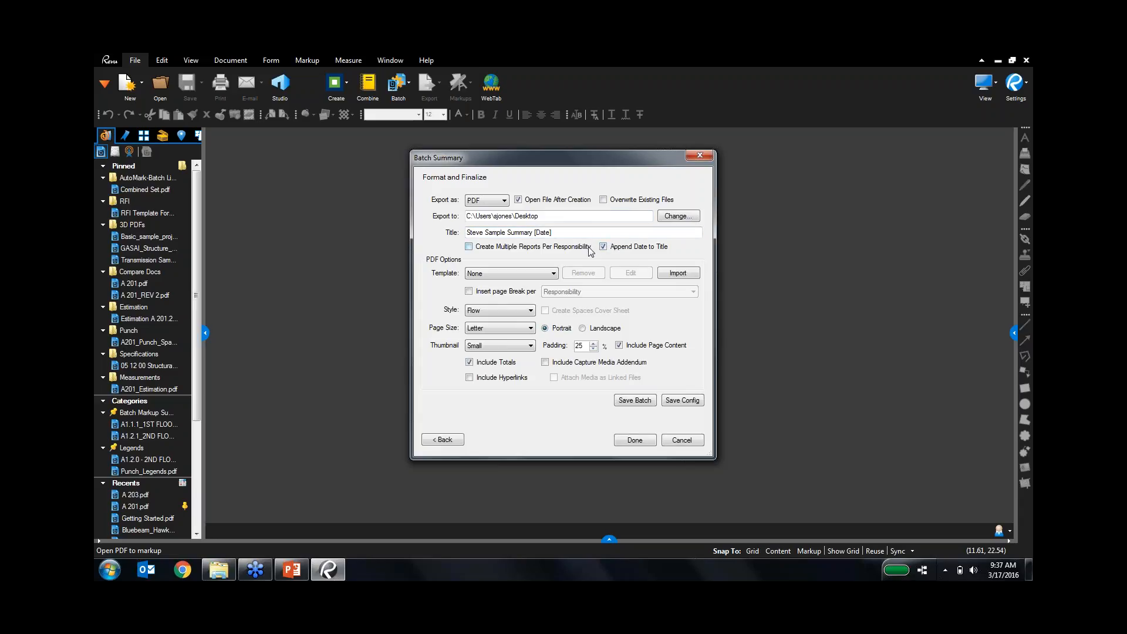
left_click(544, 272)
Import the Summary Template PDF and set the summary area below the header.
left_click(693, 276)
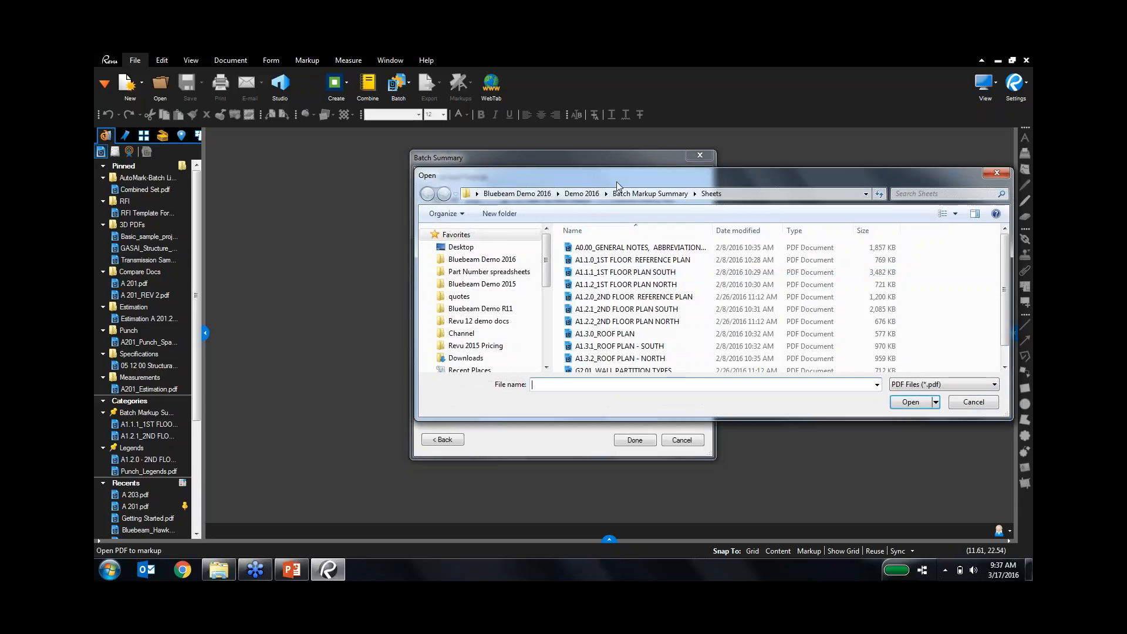
left_click(650, 194)
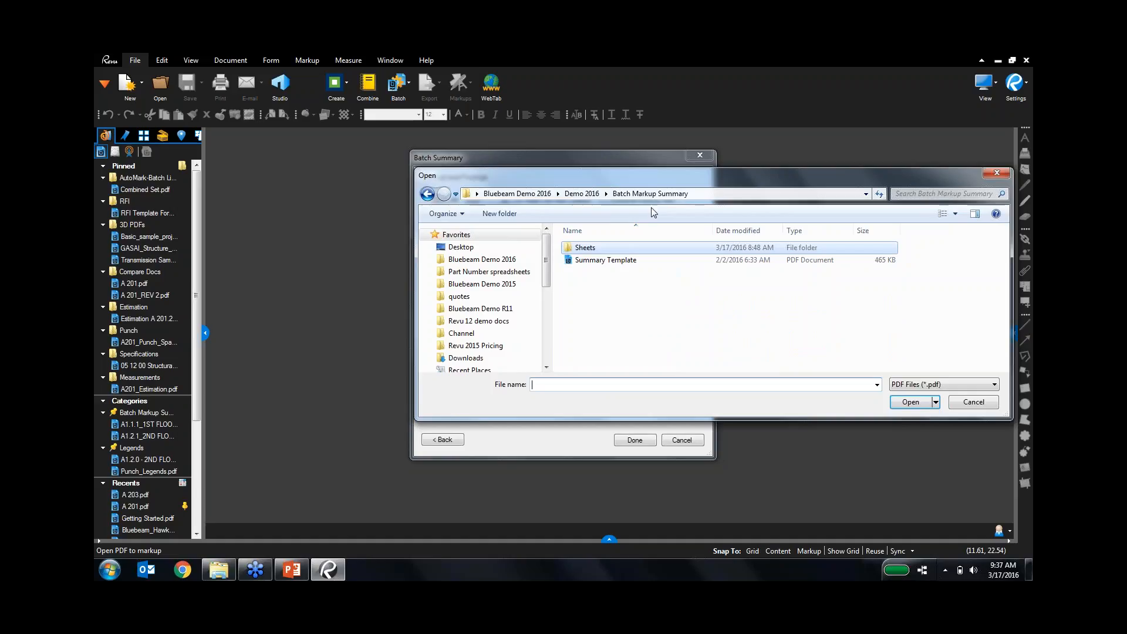
double_click(609, 260)
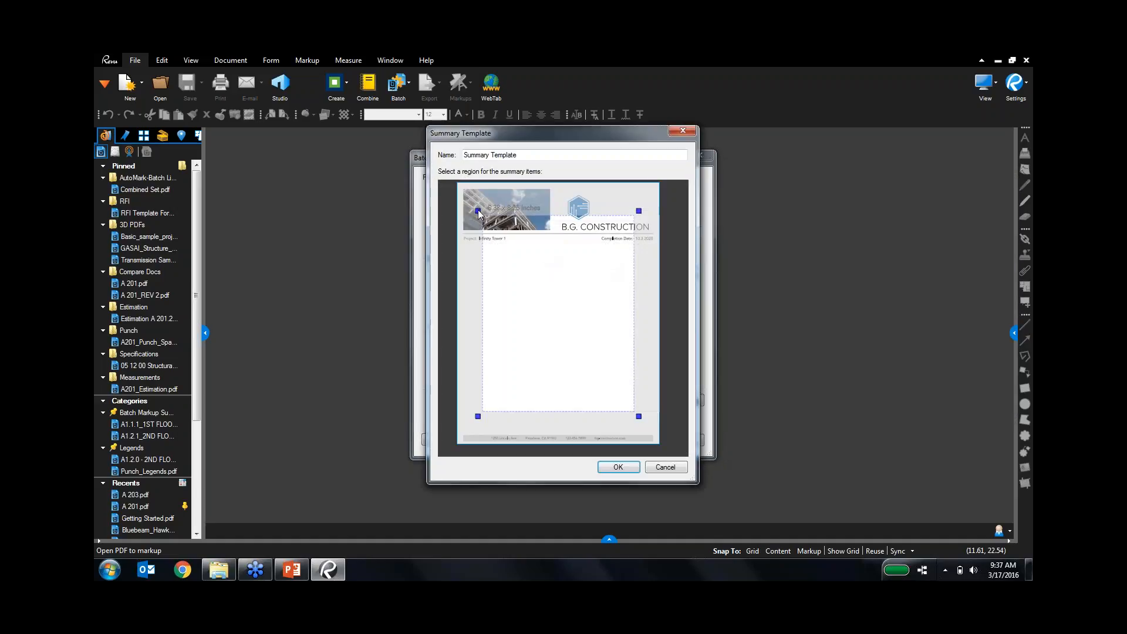
left_click_drag(478, 210, 460, 248)
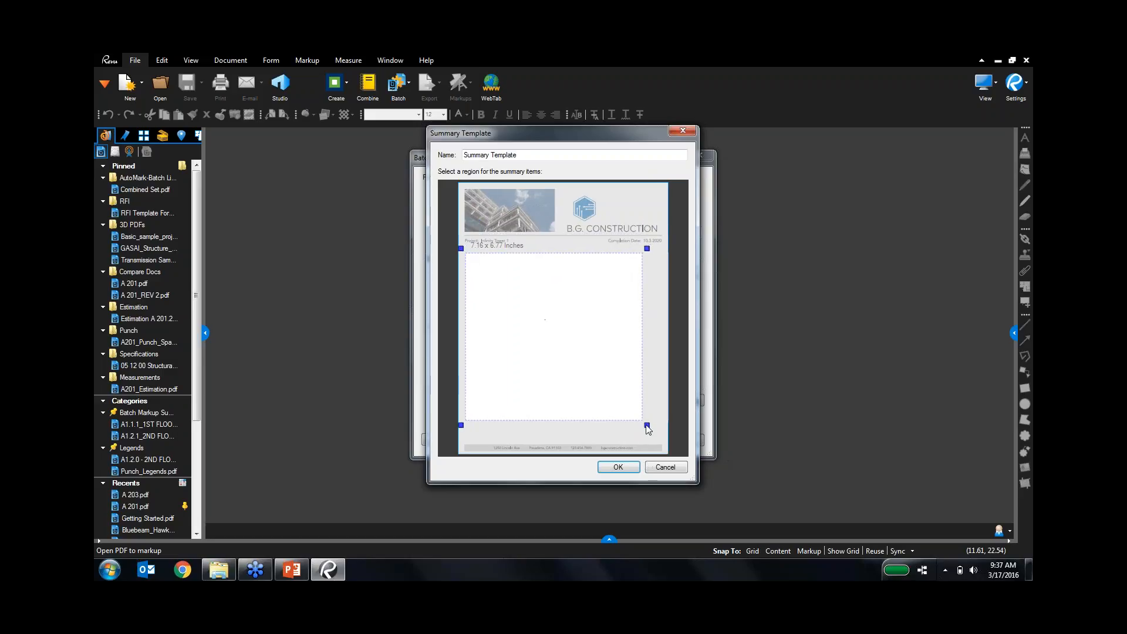
left_click_drag(647, 425, 668, 444)
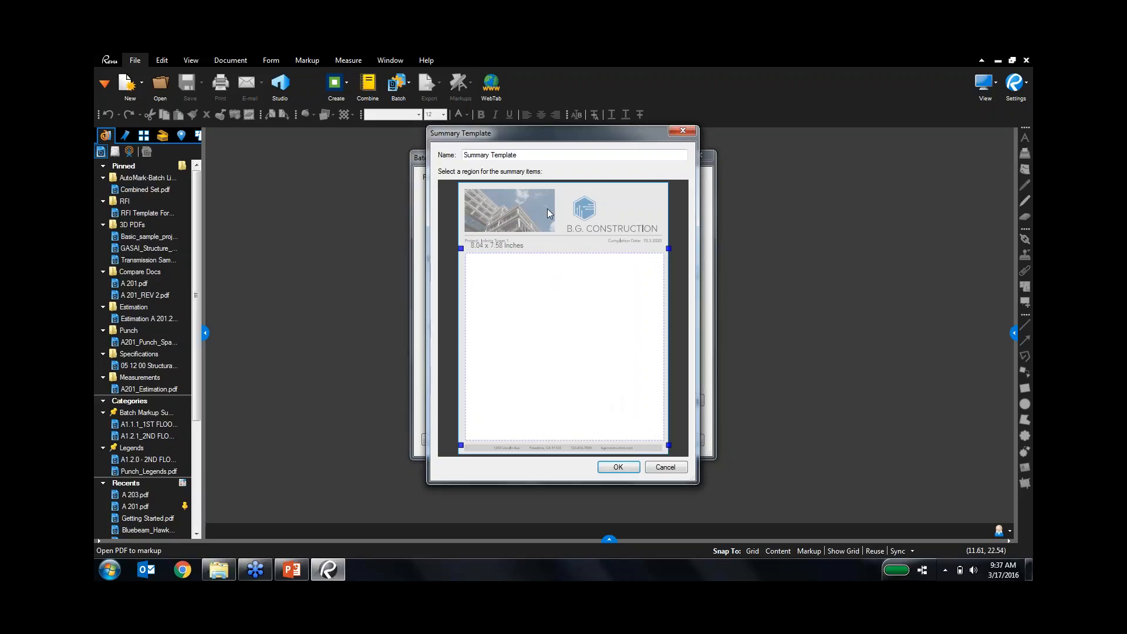
Save the template as a new one named Summary Template 2 instead of overwriting.
left_click(617, 466)
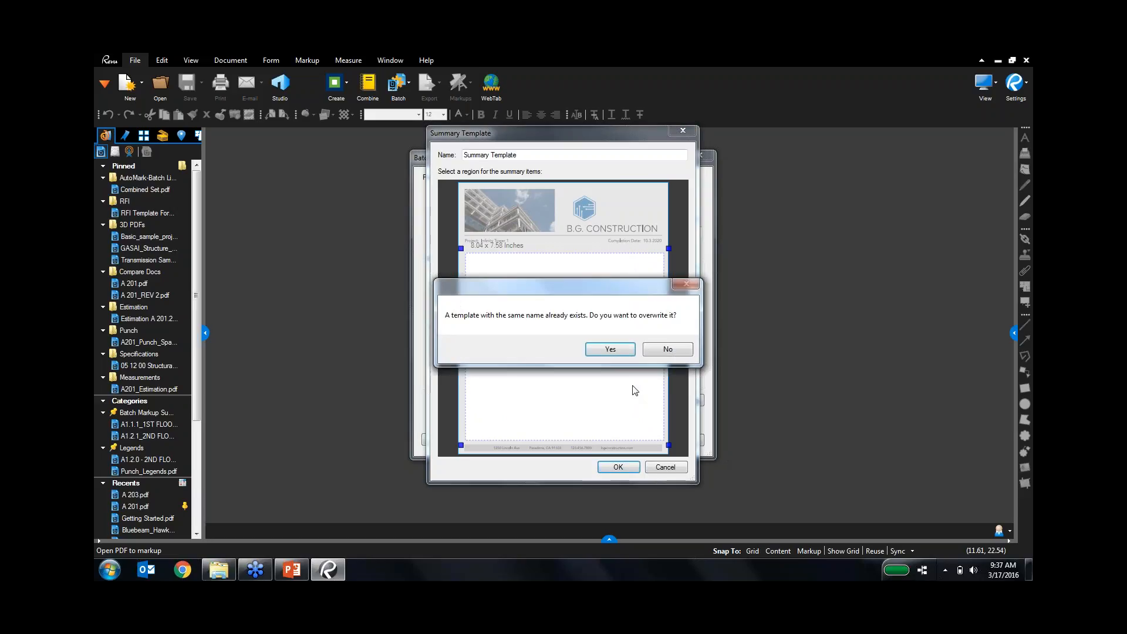
key("Return")
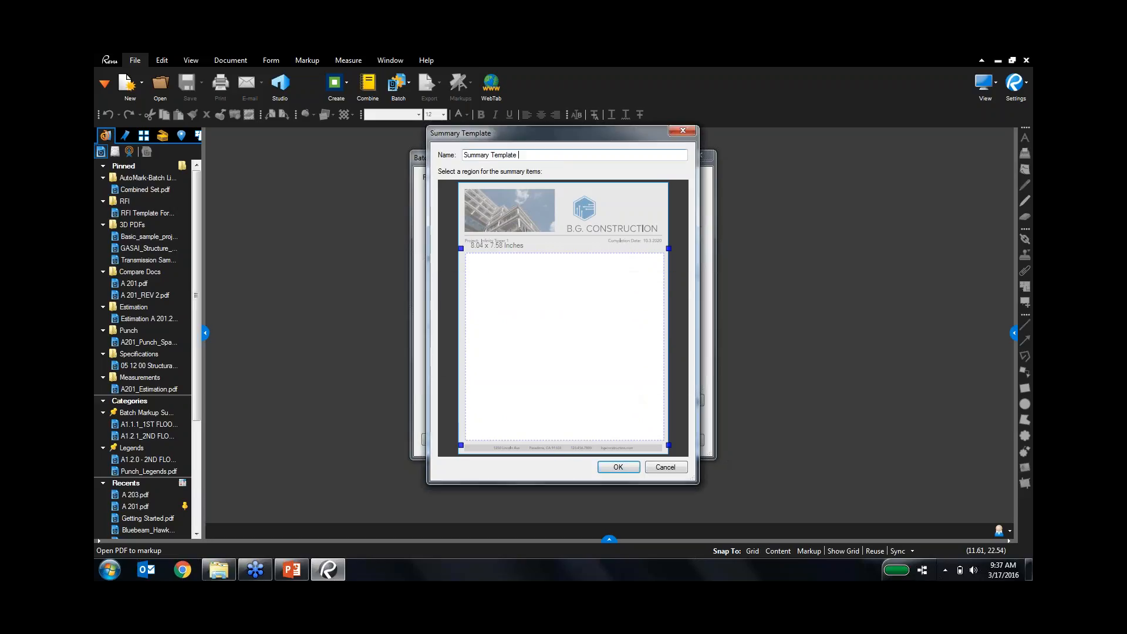
type("2")
left_click(619, 466)
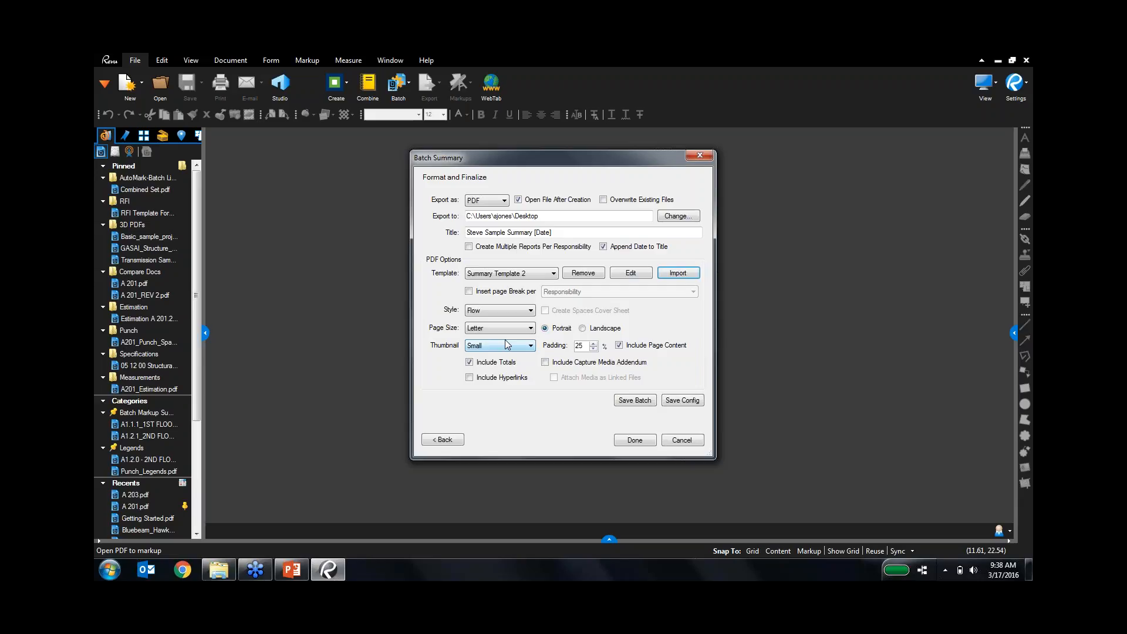
Save the batch and its configuration, then generate the markup summary report.
left_click(654, 400)
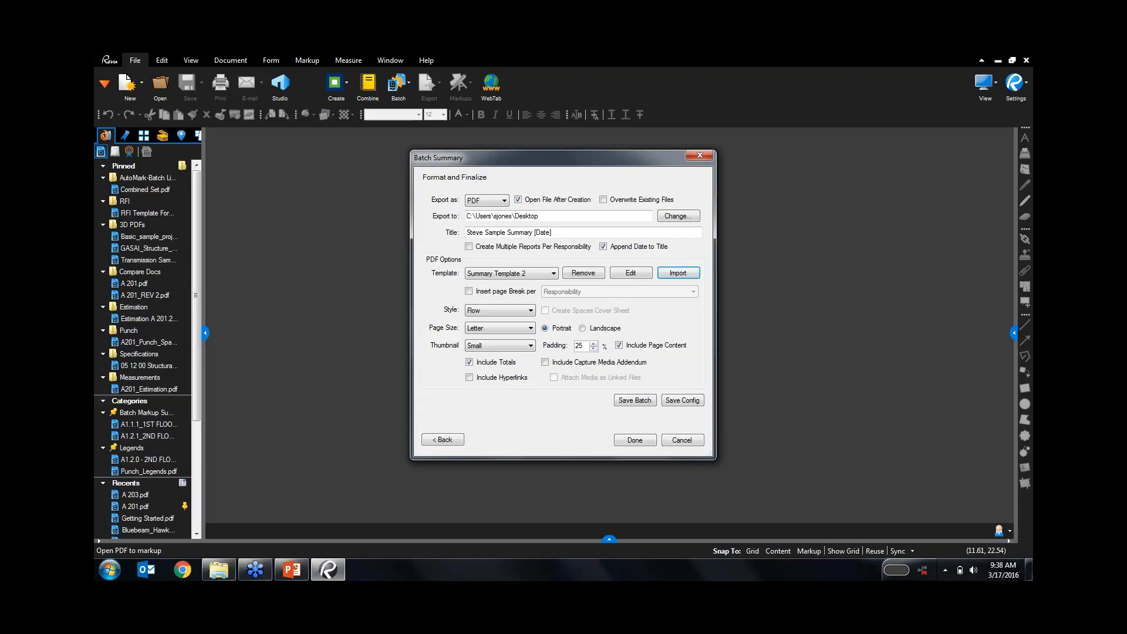
left_click(682, 400)
left_click(635, 440)
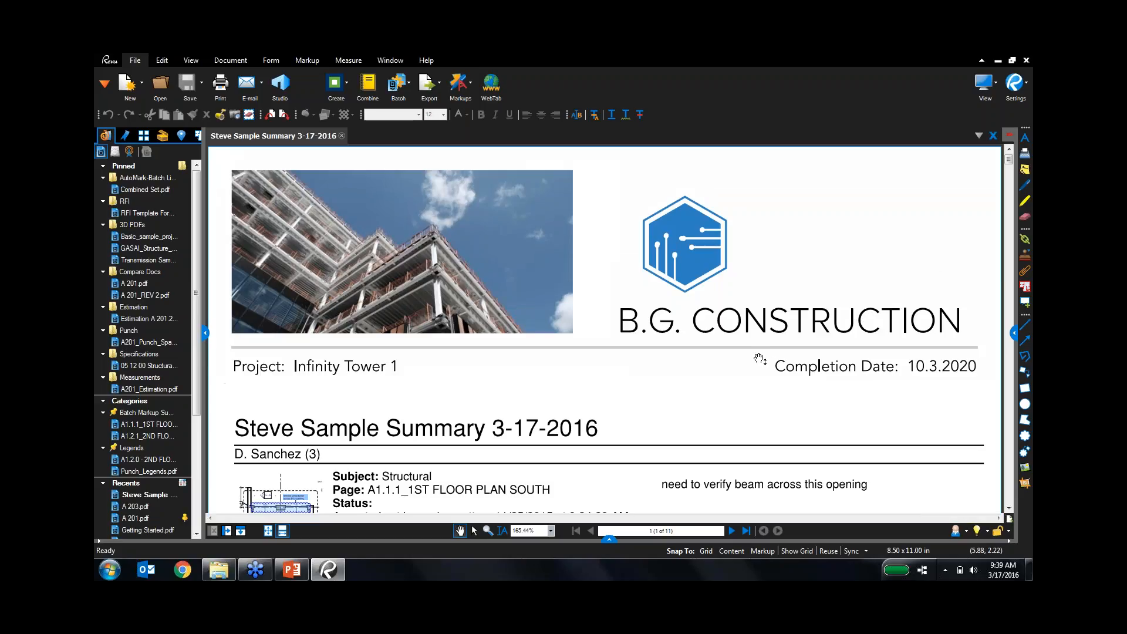
Scroll and pan through the summary report, checking the escalator markup and full comment text.
left_click(670, 327)
scroll(670, 327, "down", 3)
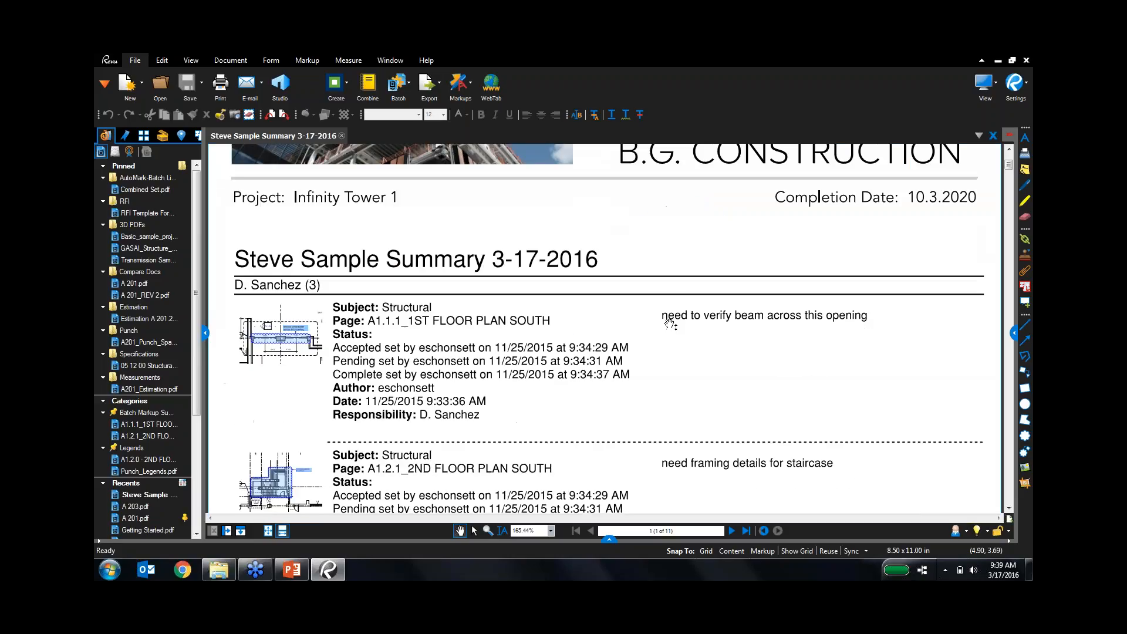
scroll(928, 291, "down", 3)
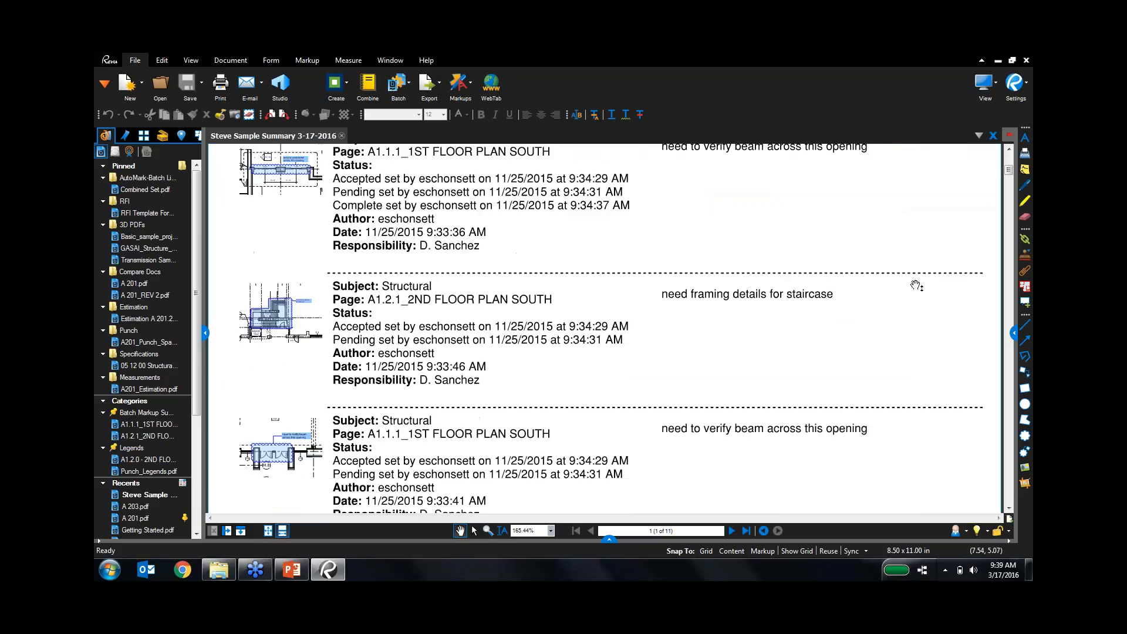
scroll(919, 288, "down", 3)
scroll(916, 284, "down", 3)
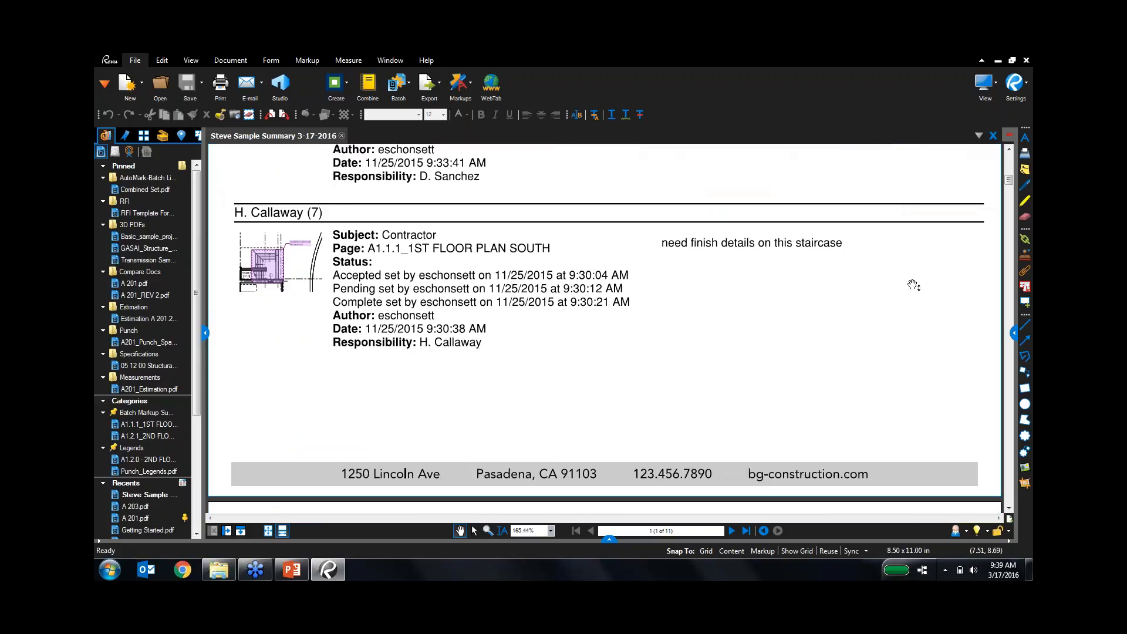
scroll(916, 286, "down", 3)
scroll(914, 294, "down", 3)
scroll(913, 296, "down", 3)
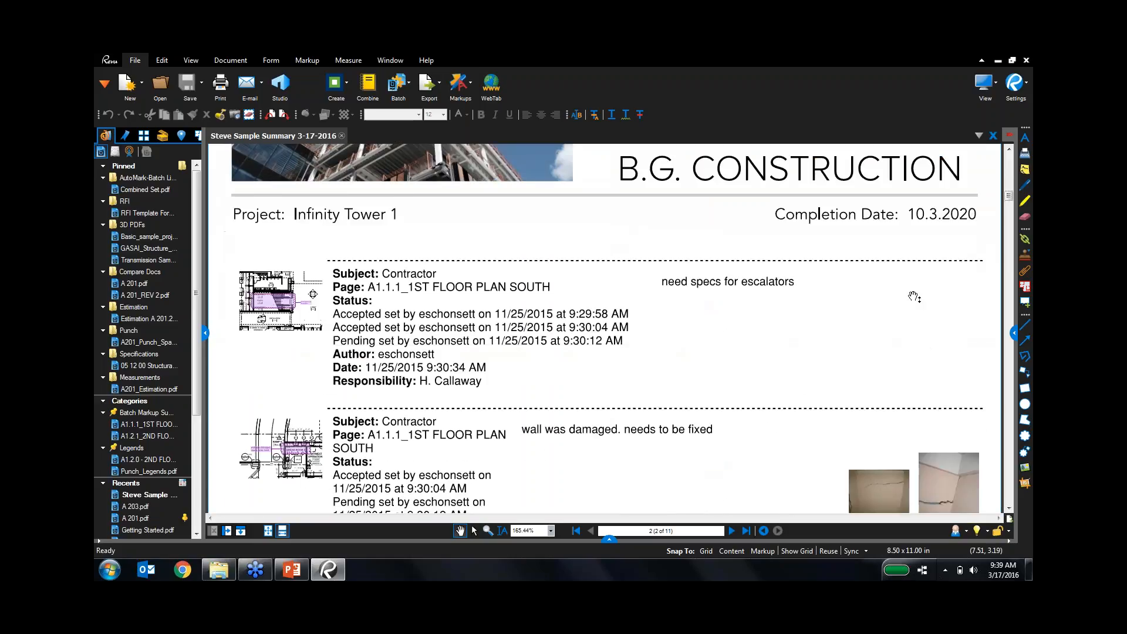
scroll(914, 296, "down", 3)
scroll(913, 296, "down", 3)
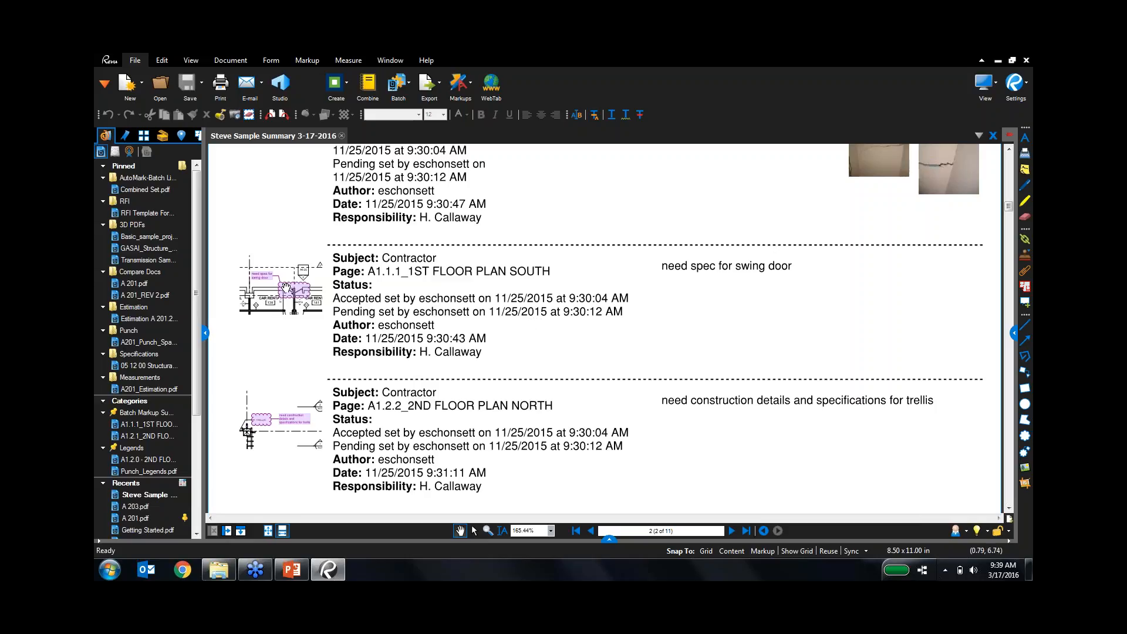
scroll(320, 287, "down", 3)
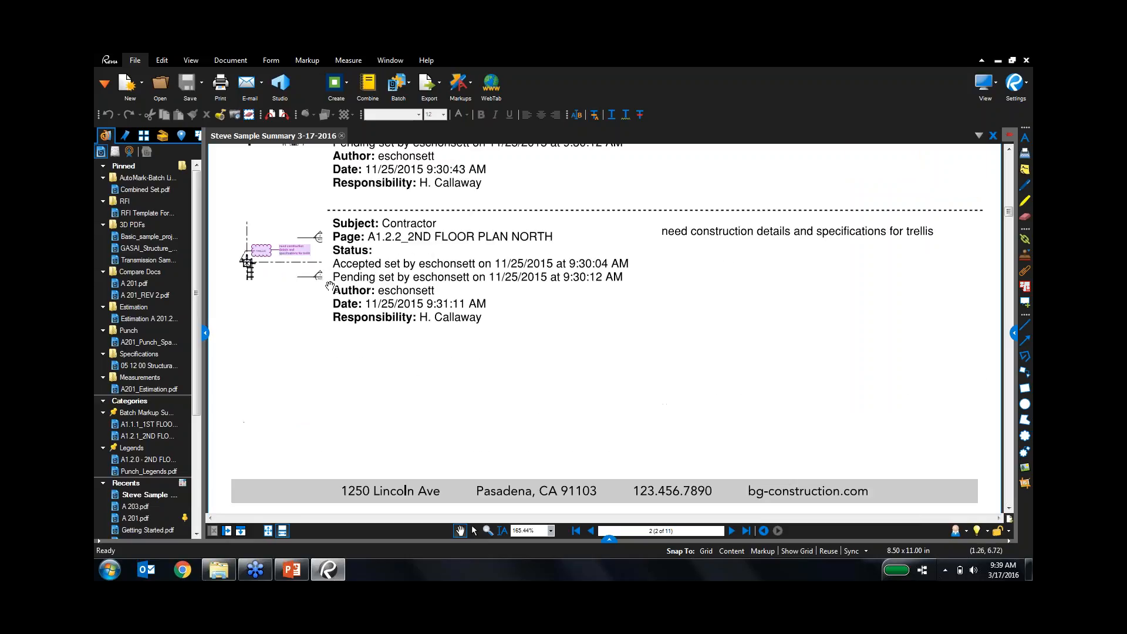
scroll(311, 276, "up", 9)
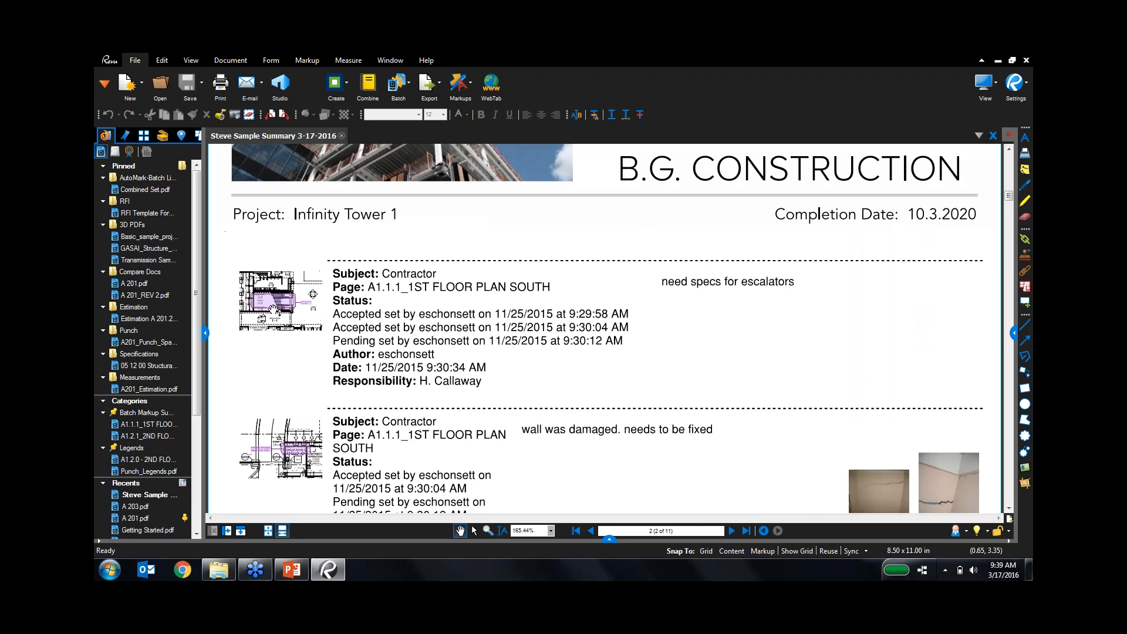
scroll(285, 300, "up", 5)
left_click_drag(286, 304, 412, 309)
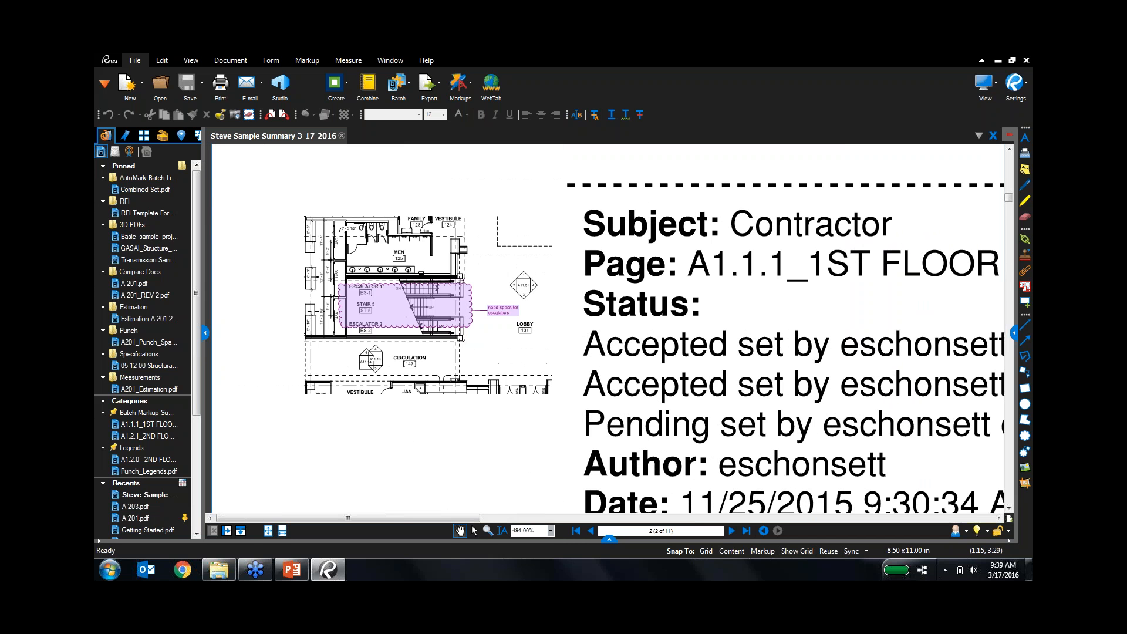
scroll(543, 311, "down", 3)
scroll(535, 321, "down", 2)
scroll(535, 323, "down", 3)
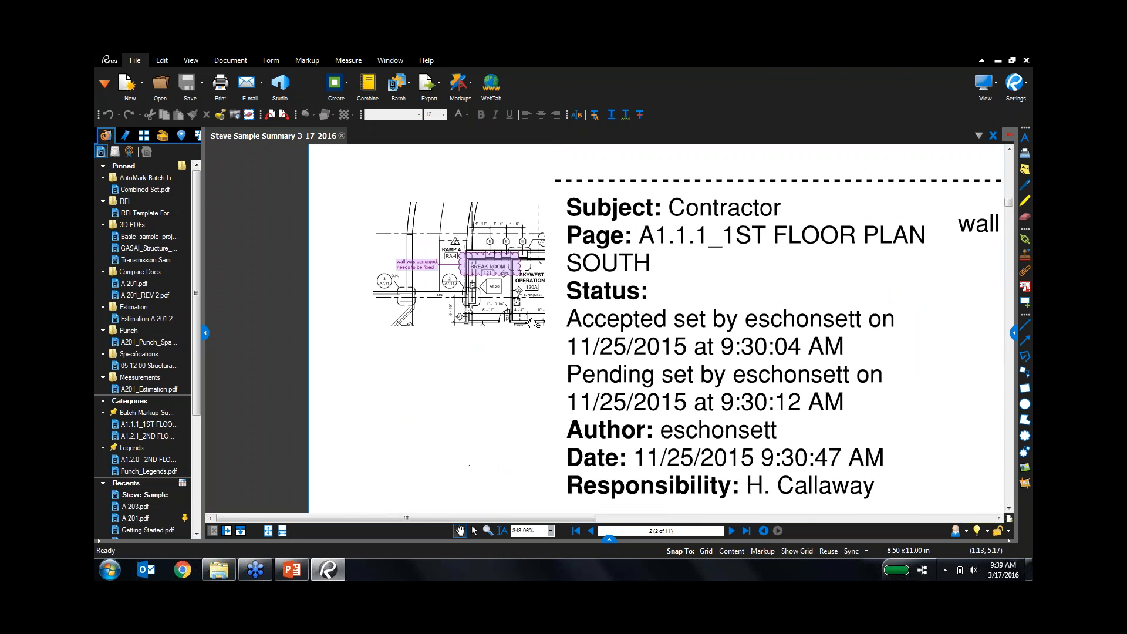
left_click_drag(617, 356, 461, 336)
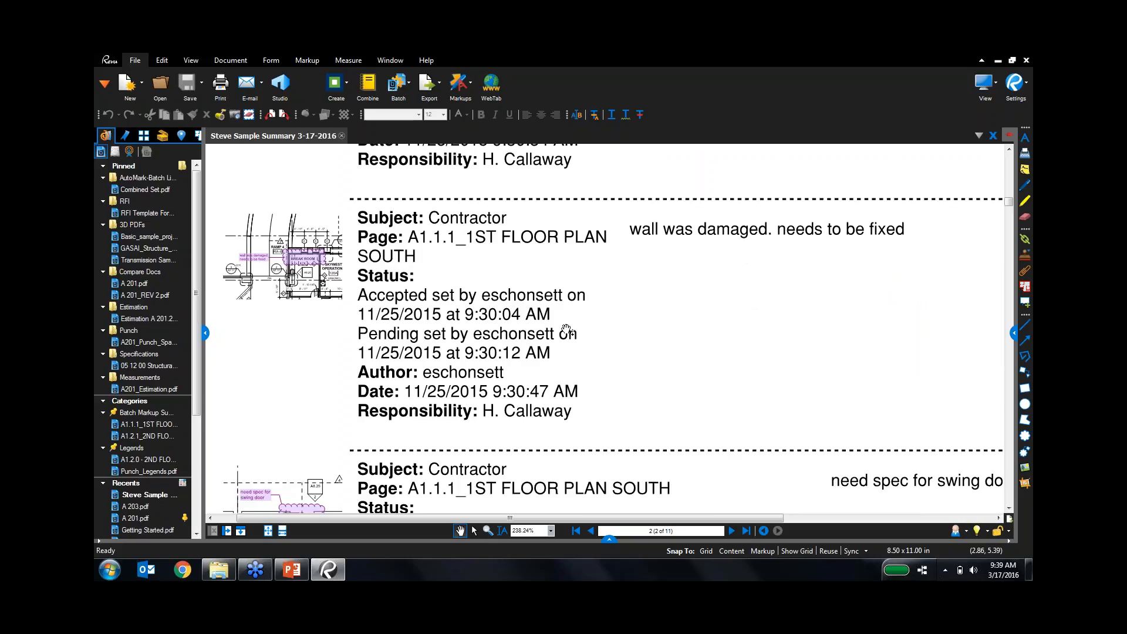
scroll(566, 354, "up", 1)
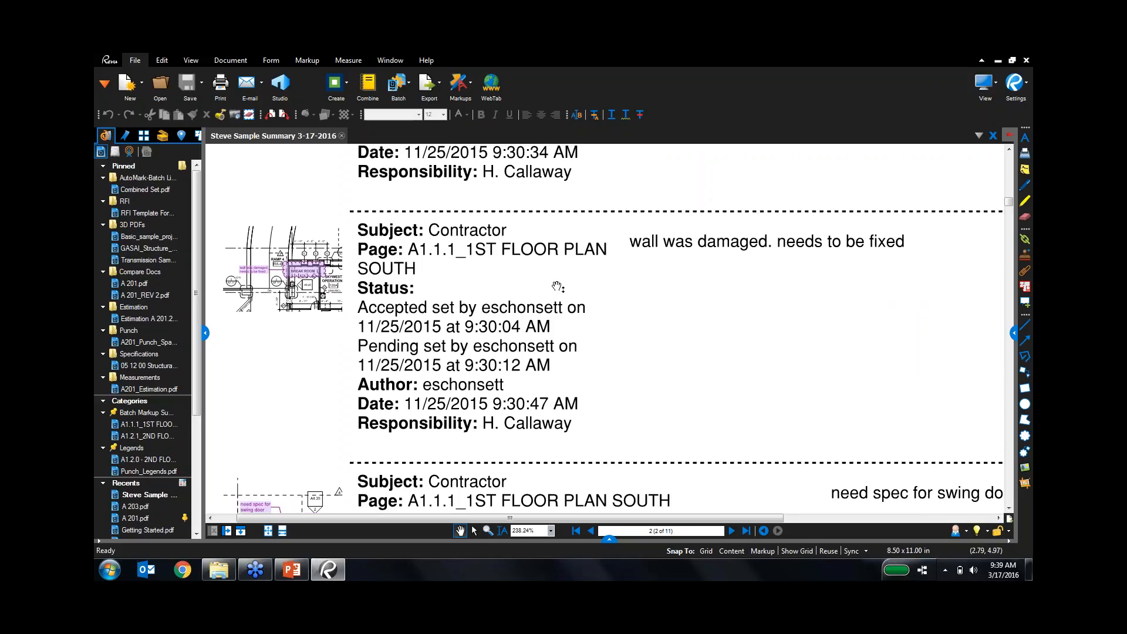
scroll(558, 288, "up", 3)
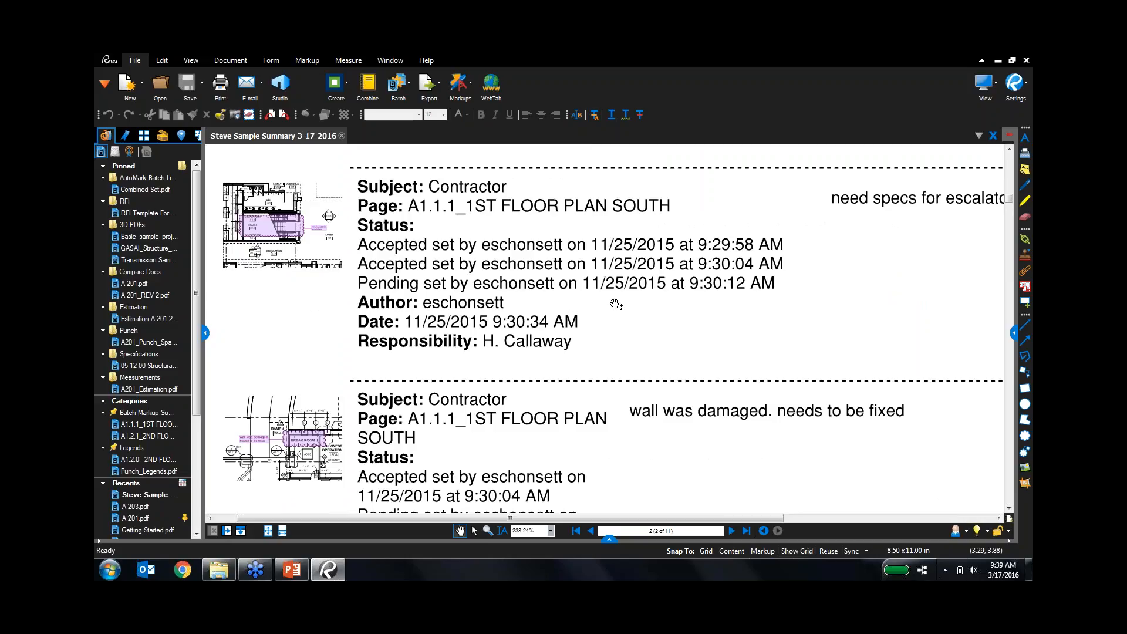
Briefly view the presentation slides, then return to Revu and close the summary report.
left_click(292, 569)
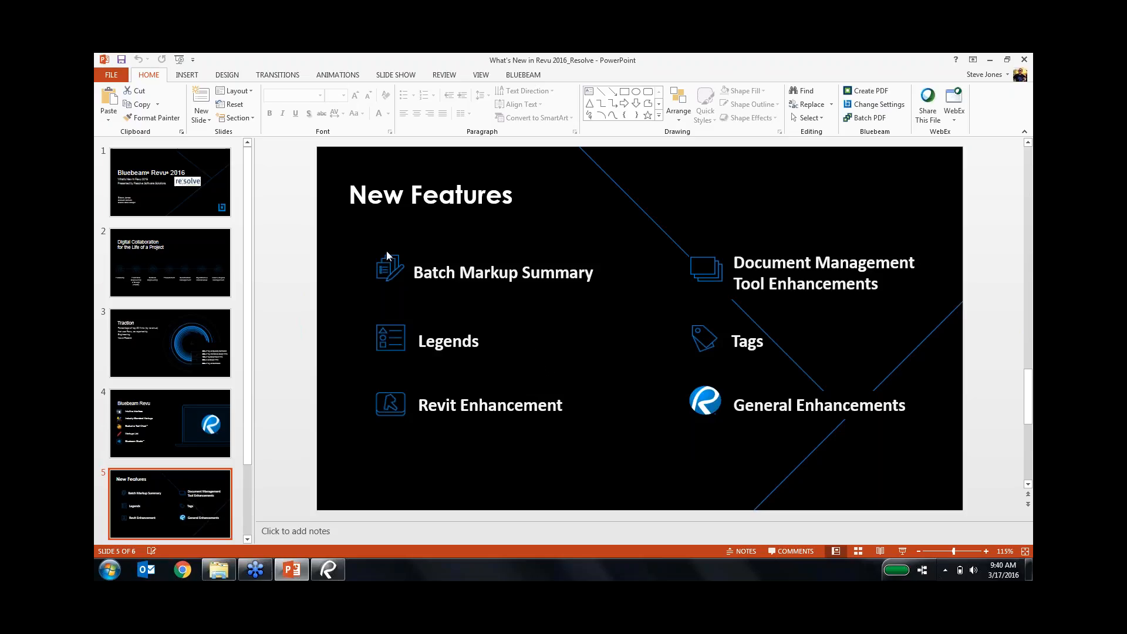
left_click(328, 575)
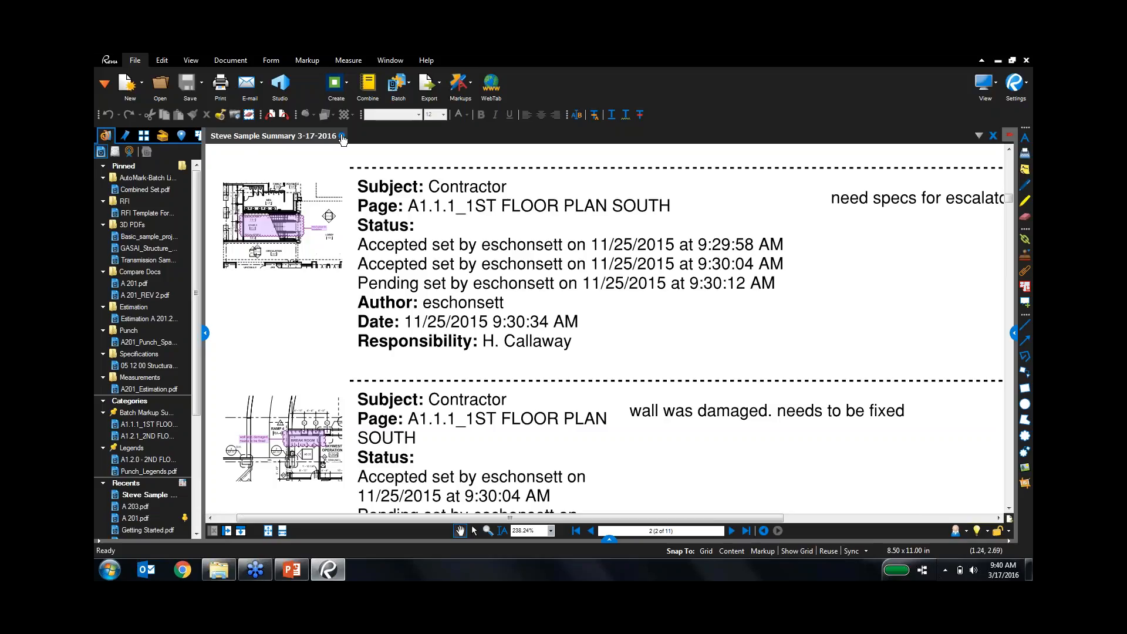
left_click(343, 136)
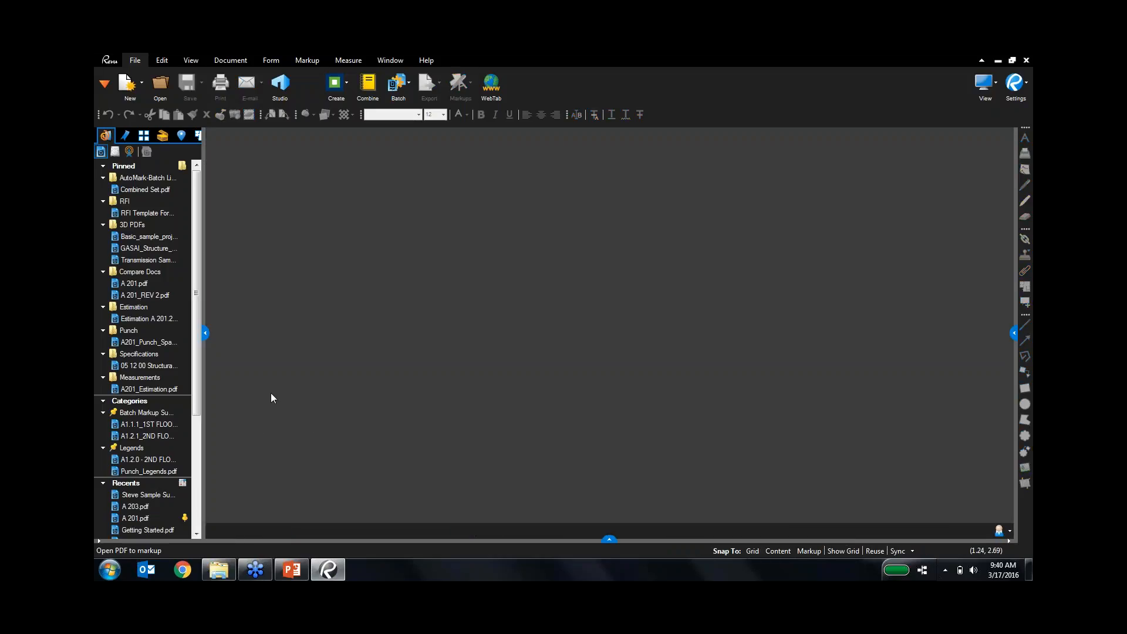
Open A1.2.0 - 2ND FLOOR REFERENCE PLAN without layers and zoom into the concession area.
left_click(163, 472)
double_click(152, 459)
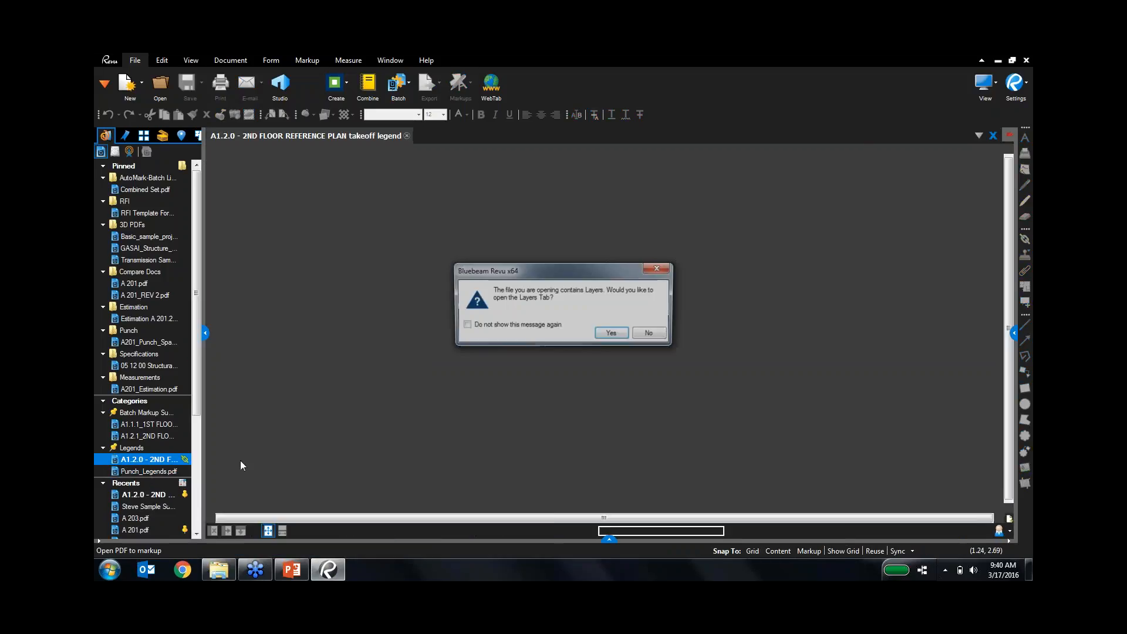
left_click(651, 333)
scroll(648, 412, "up", 3)
scroll(648, 412, "down", 4)
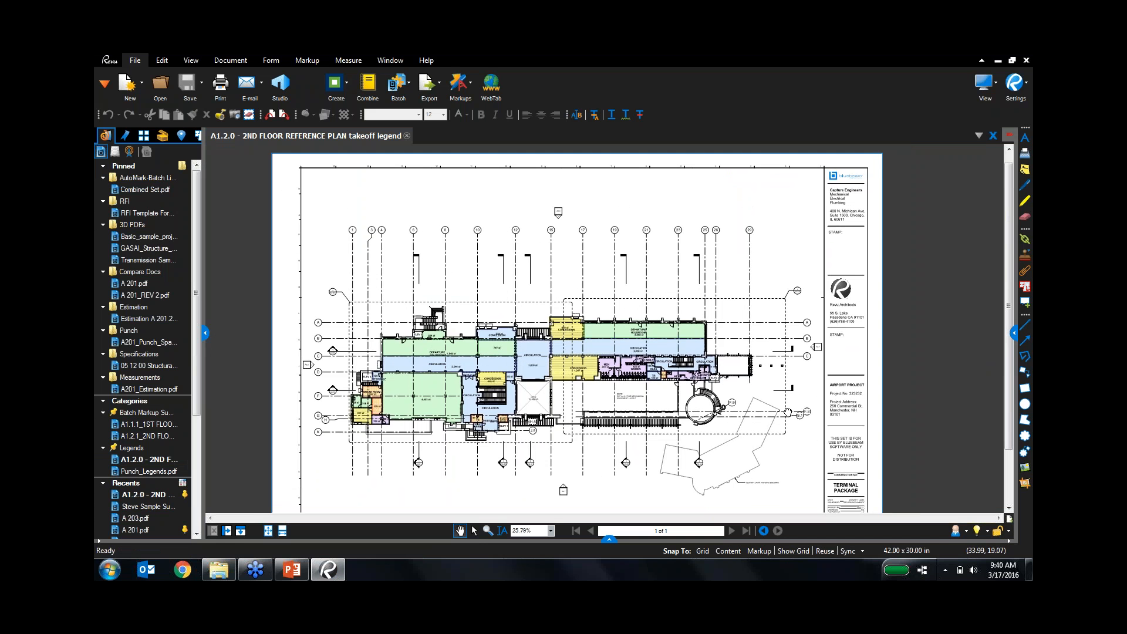
left_click_drag(775, 446, 799, 424)
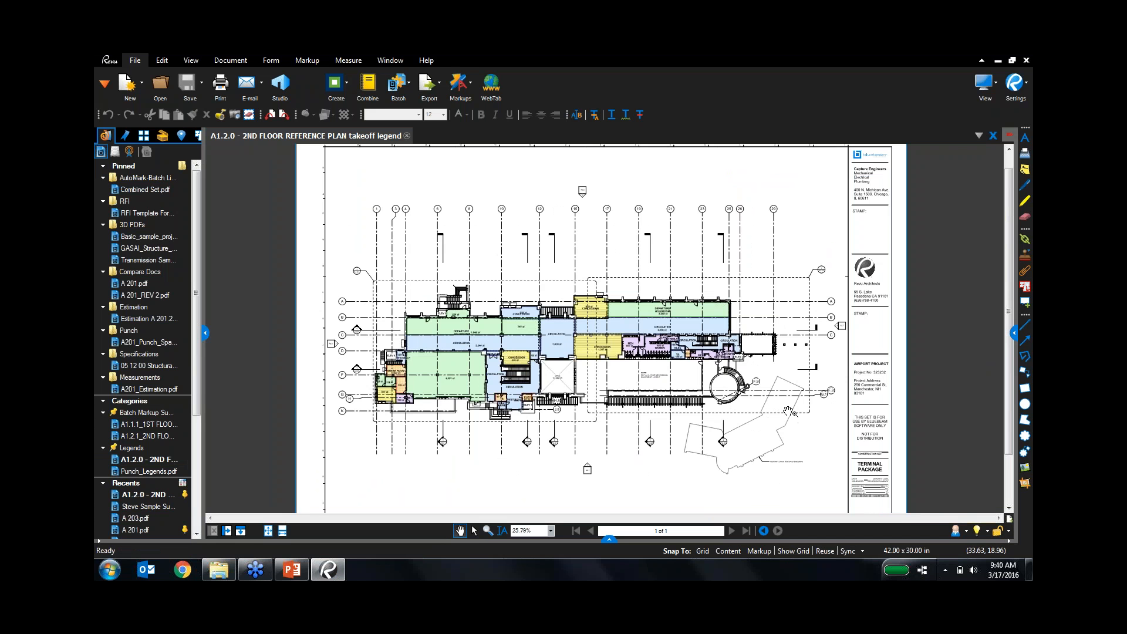
scroll(634, 358, "up", 1)
scroll(640, 346, "up", 6)
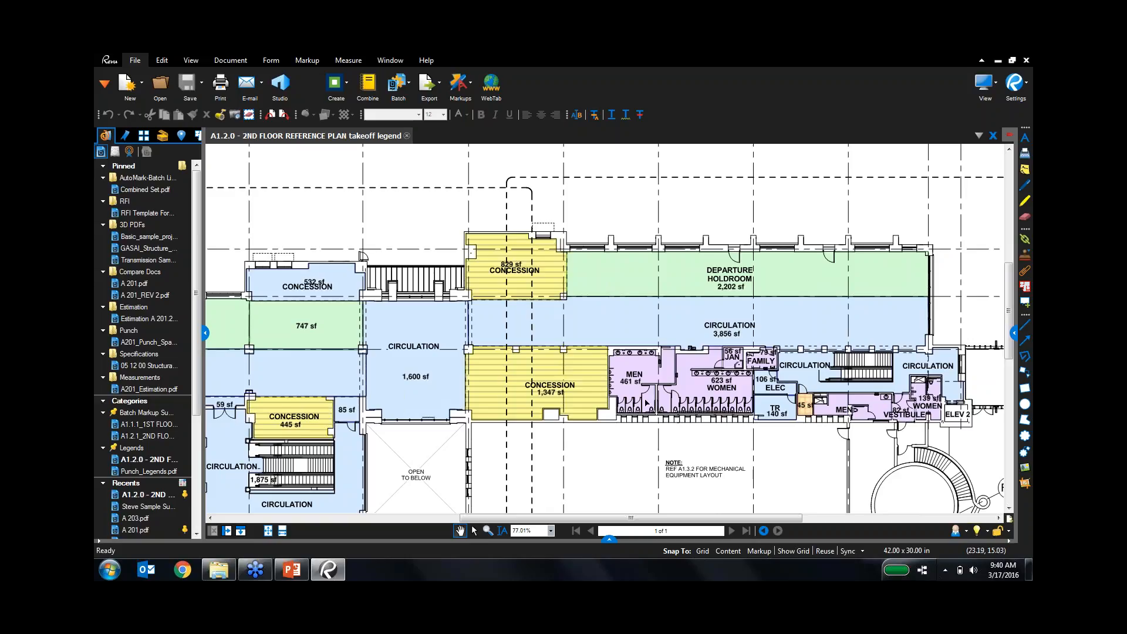
In the markups list, jump to the Concrete, 445 sf Hardwood and Resilient Flooring areas.
left_click(609, 541)
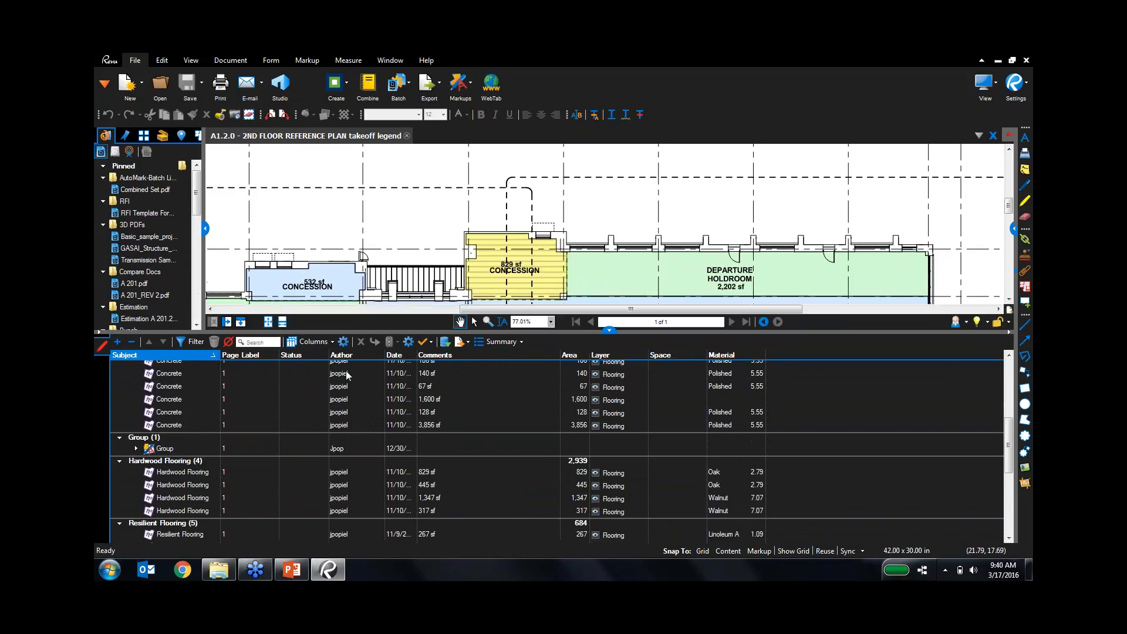
left_click(184, 386)
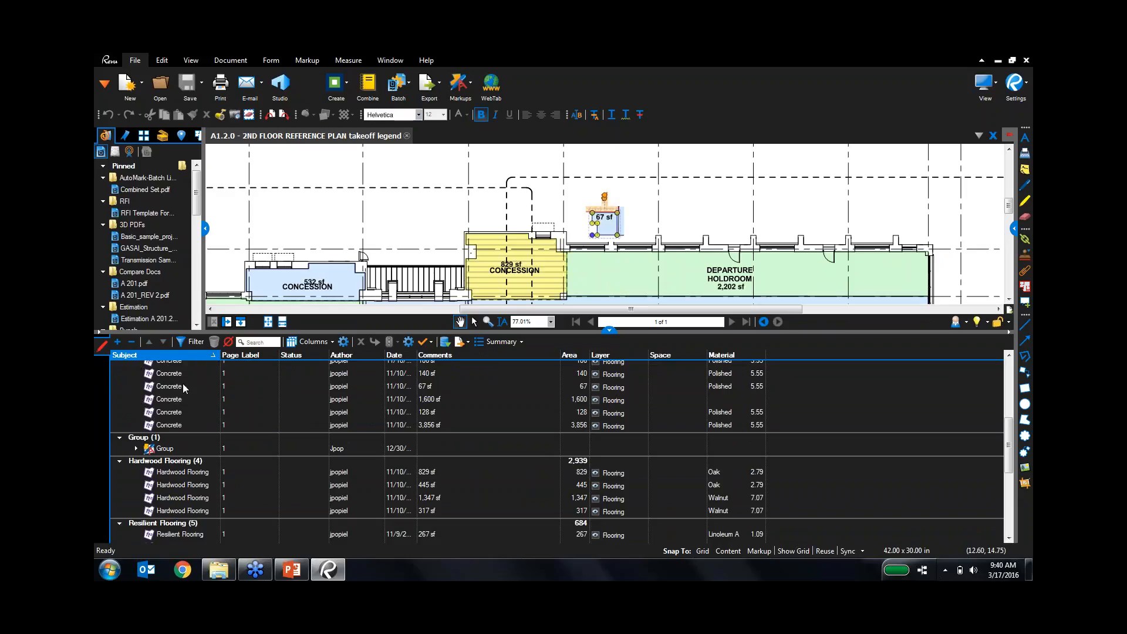
left_click(183, 484)
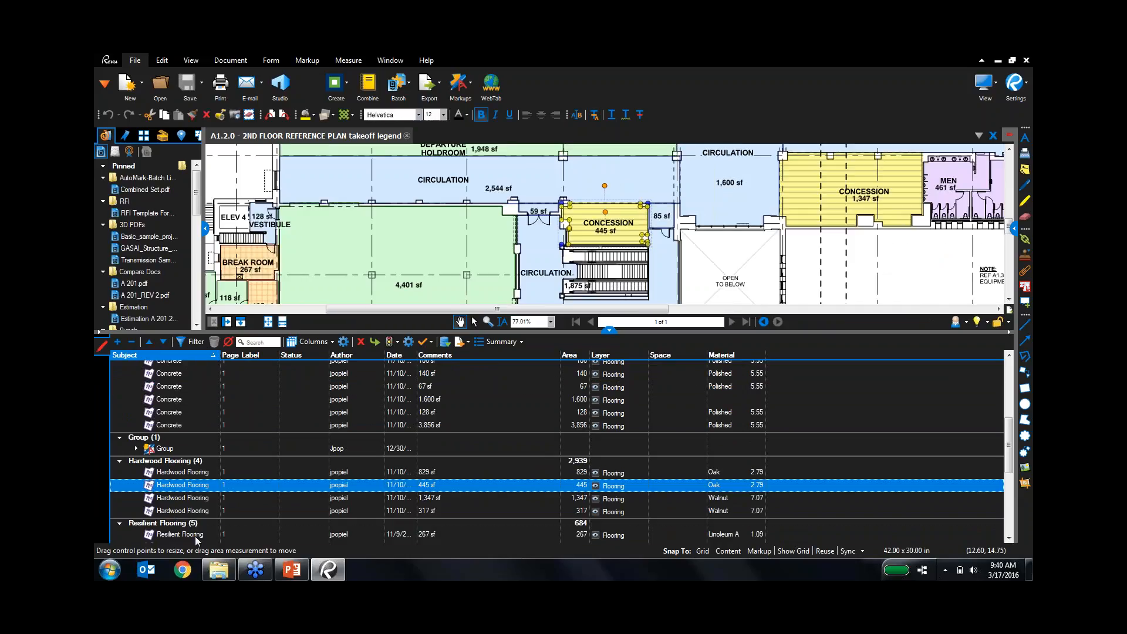
left_click(195, 537)
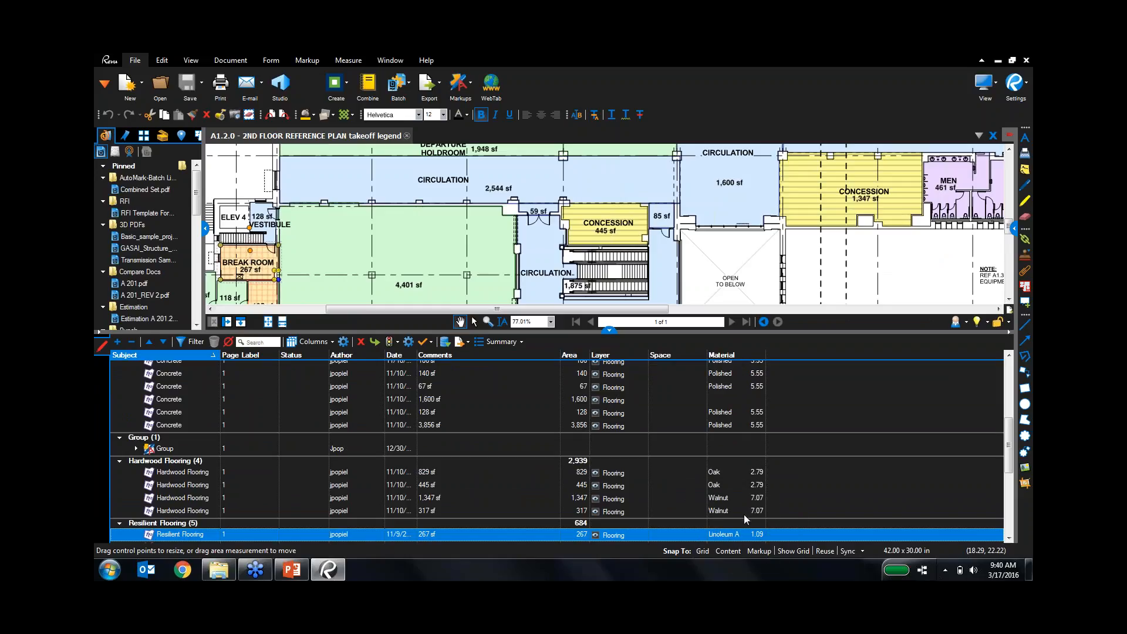
key("ctrl")
Pan right, select the 1,347 sf Hardwood markup, hide the list and zoom out to 53%.
left_click_drag(758, 280, 663, 282)
left_click_drag(809, 283, 635, 277)
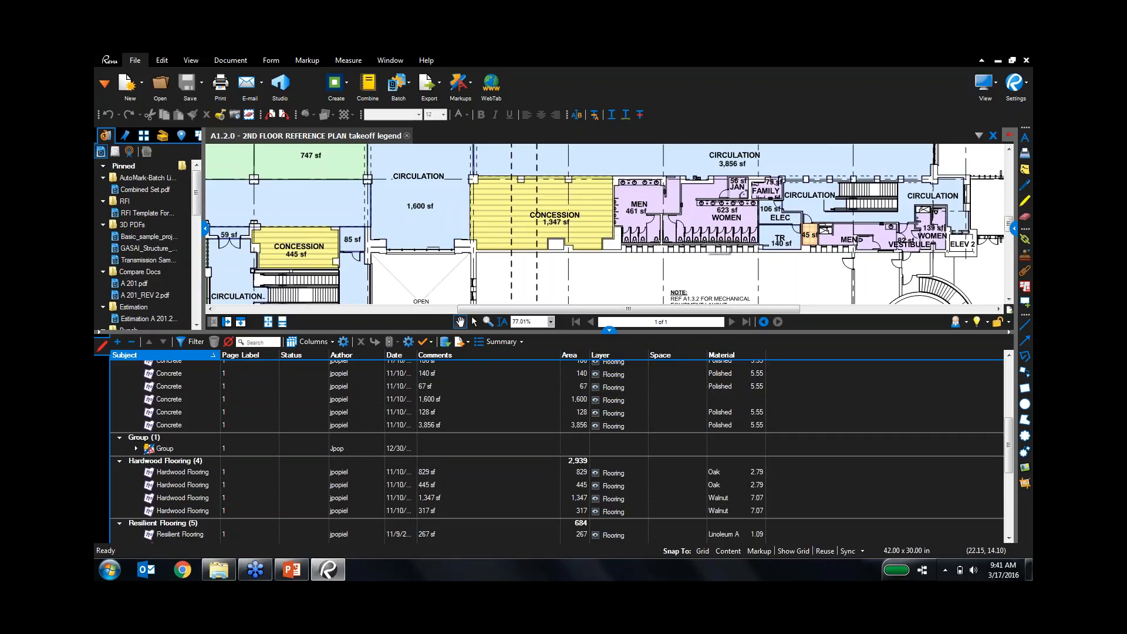
left_click(476, 499)
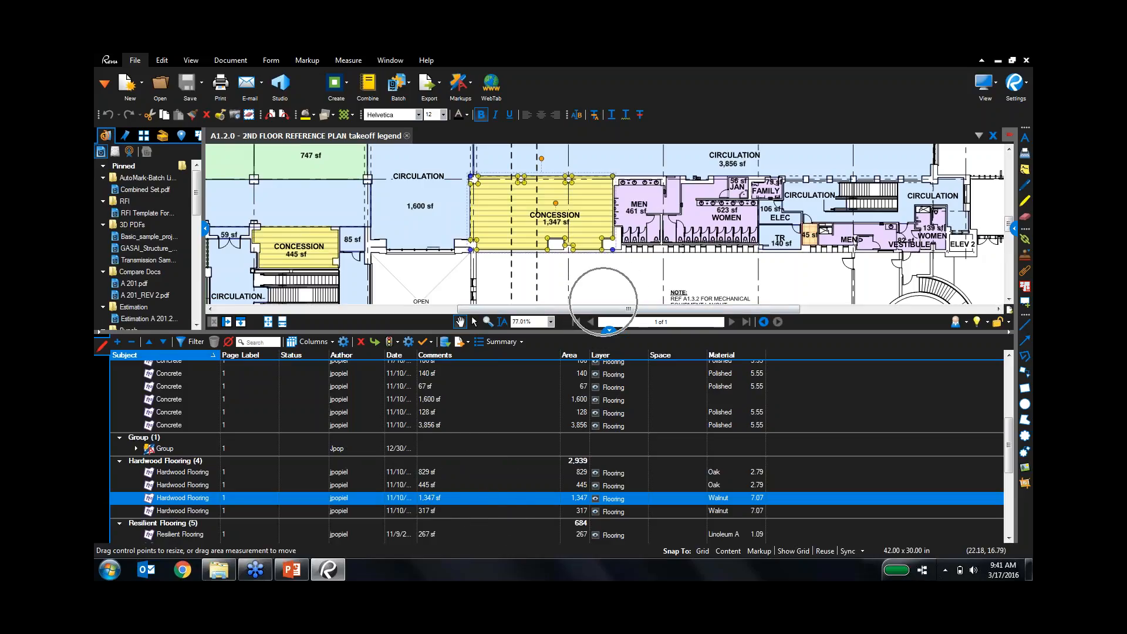
left_click(609, 330)
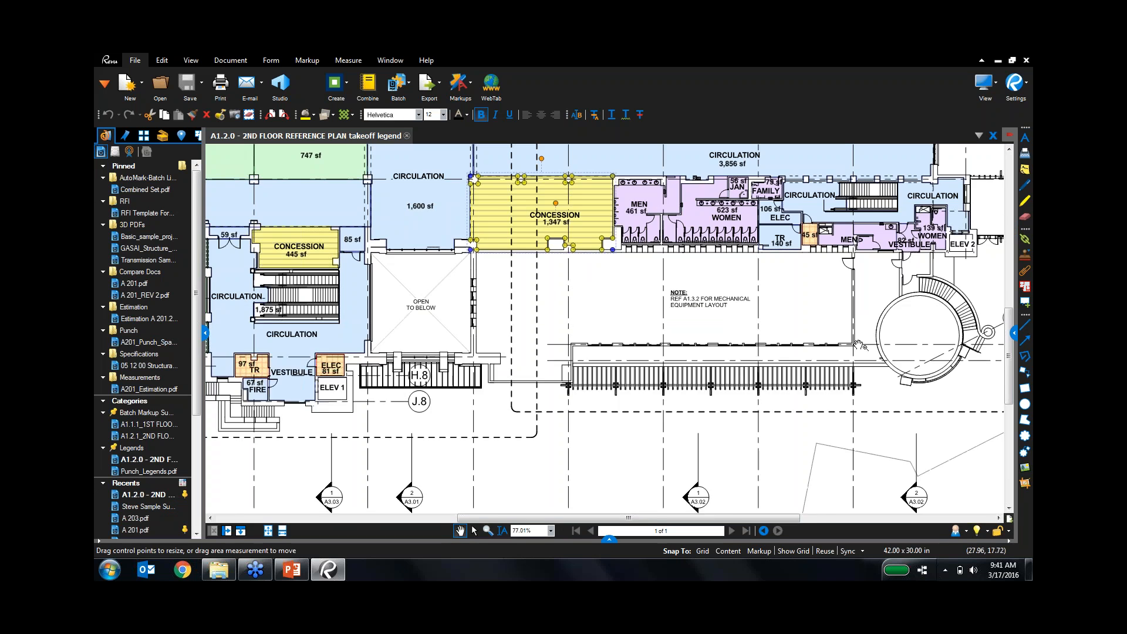
left_click_drag(825, 373, 750, 479)
scroll(751, 479, "down", 3)
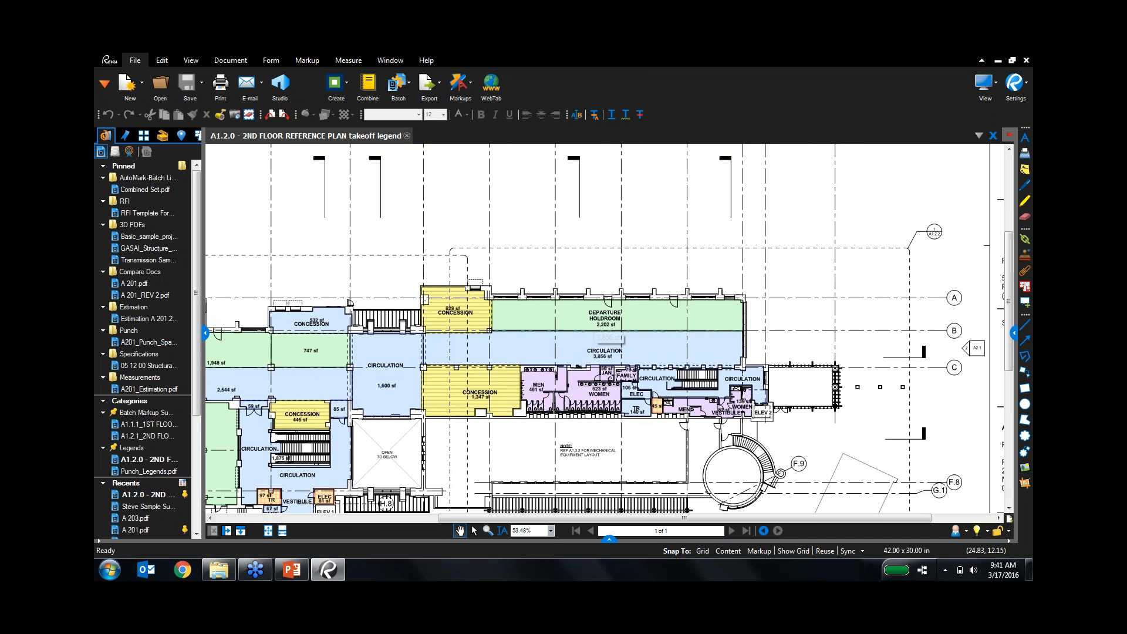
Select the Departure Holdroom, Concession, Circulation, Men and 45 sf area measurements together.
left_click(603, 339)
left_click(557, 319)
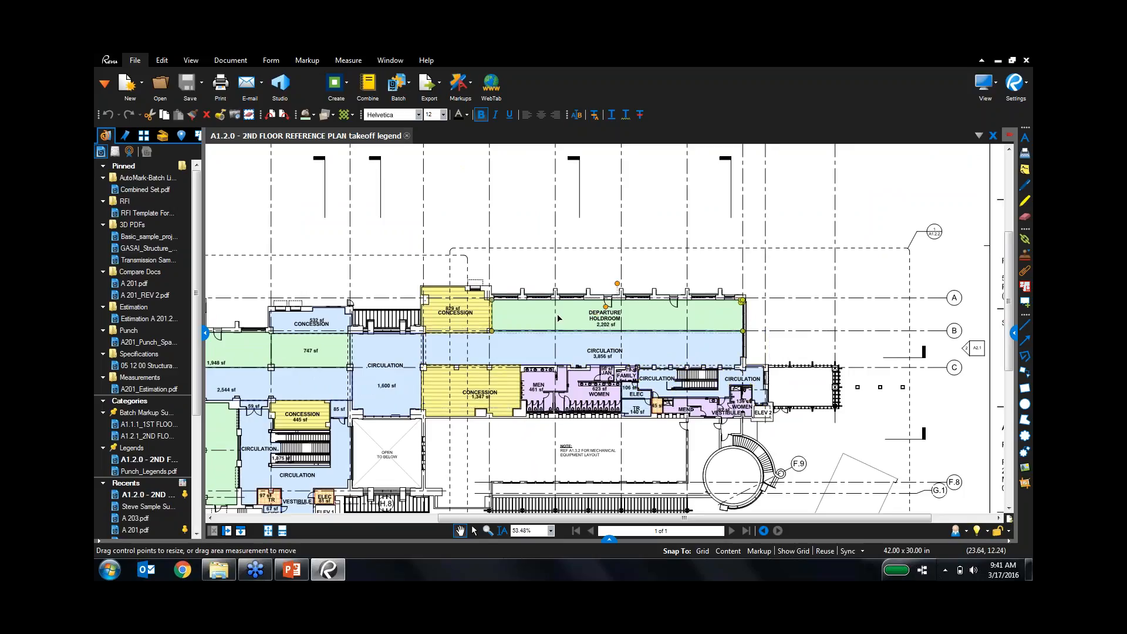
left_click(461, 317, "ctrl")
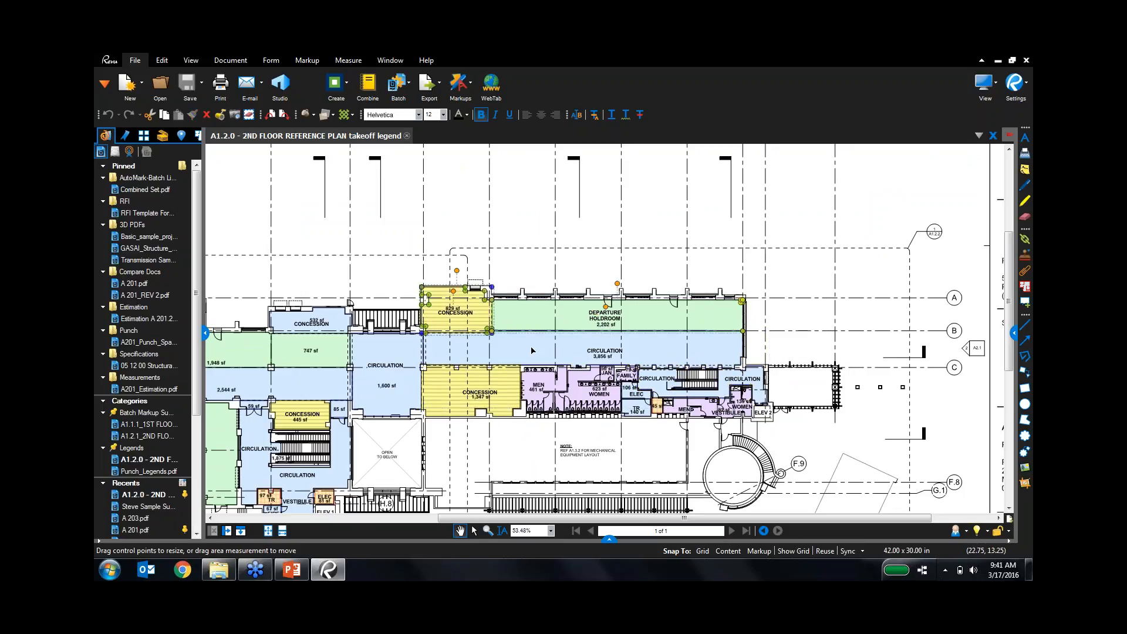
left_click(532, 352, "ctrl")
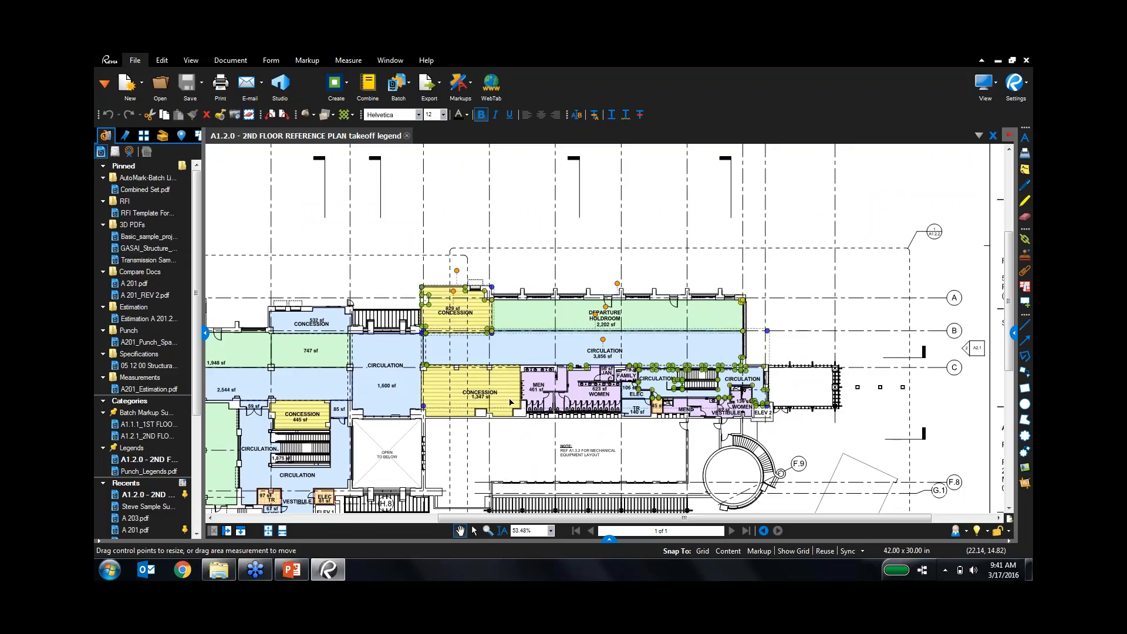
left_click(547, 404, "ctrl")
left_click(657, 404, "ctrl")
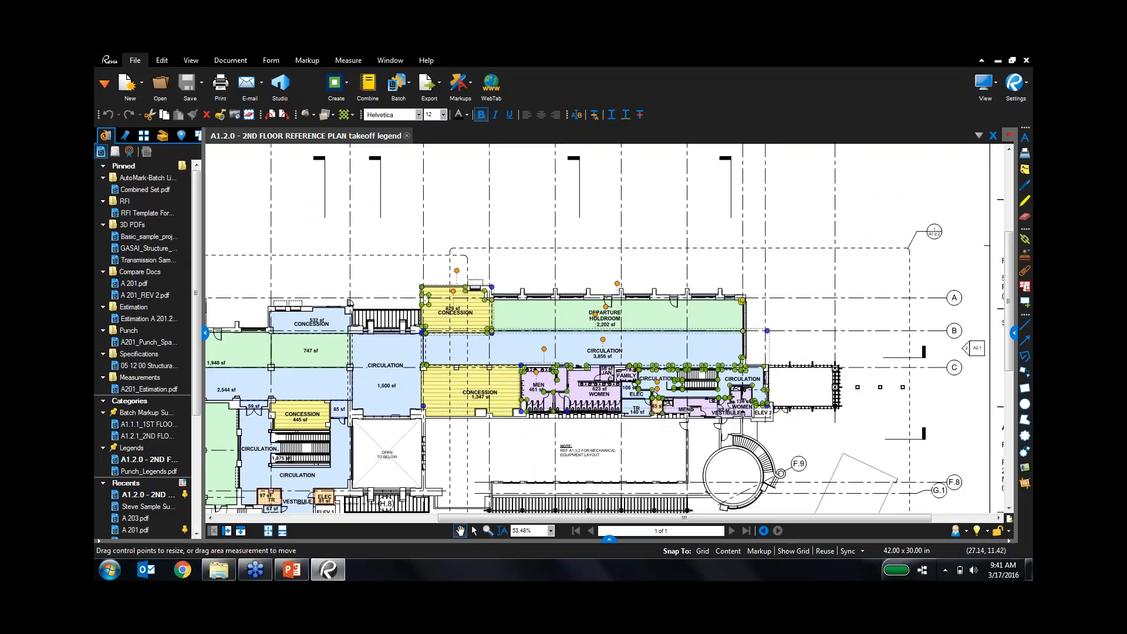
Create a new legend from the selected areas and place it on the sheet.
right_click(659, 310)
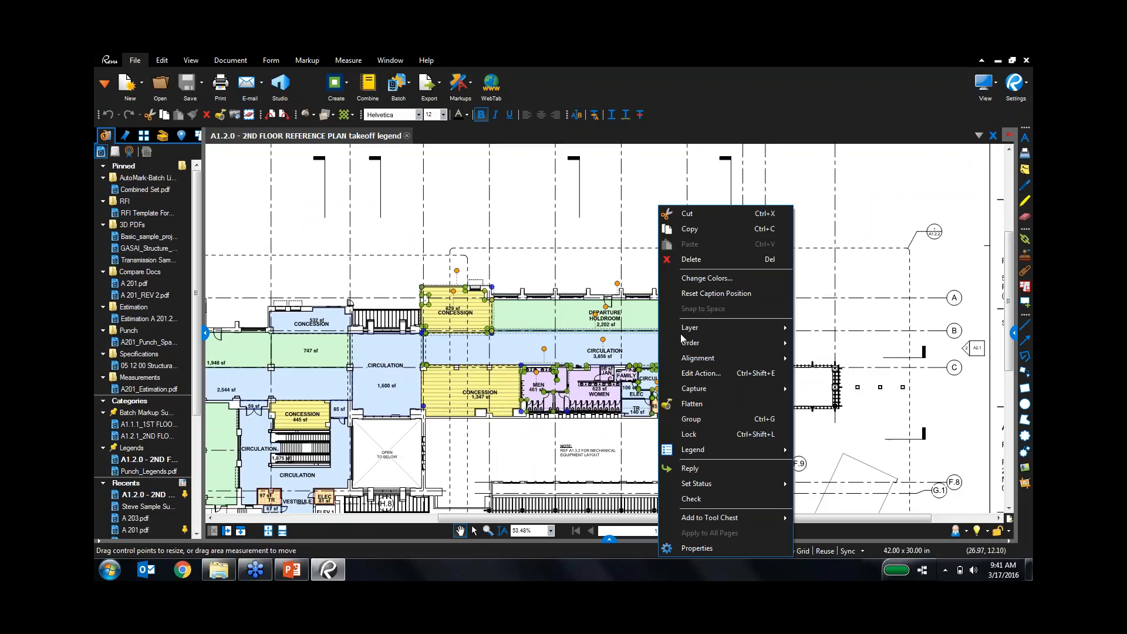
left_click(757, 450)
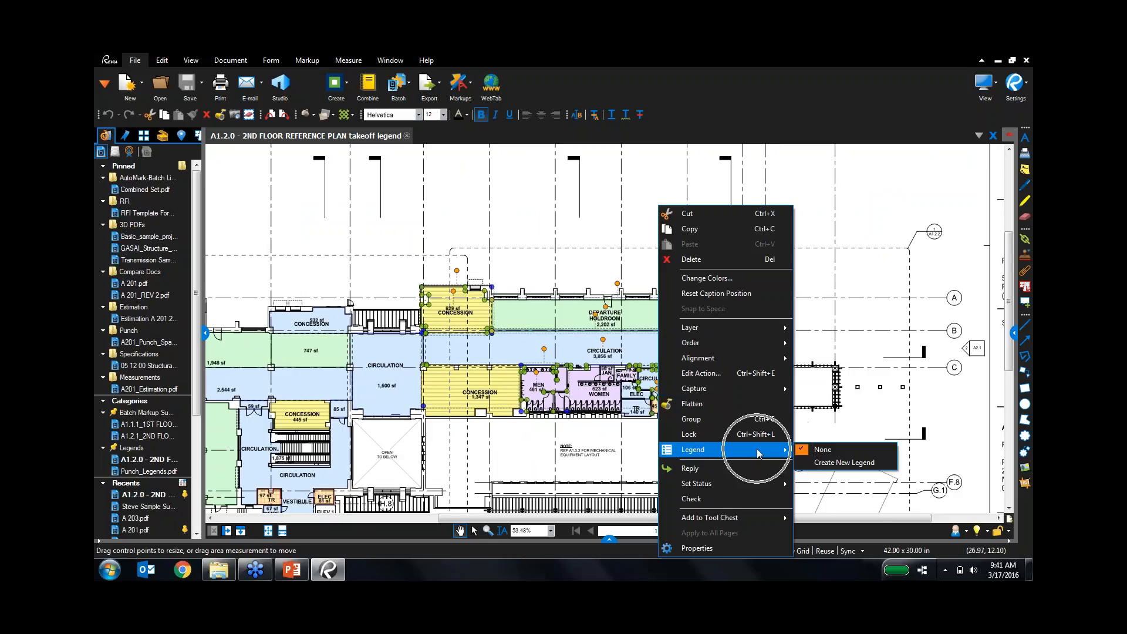
left_click(844, 462)
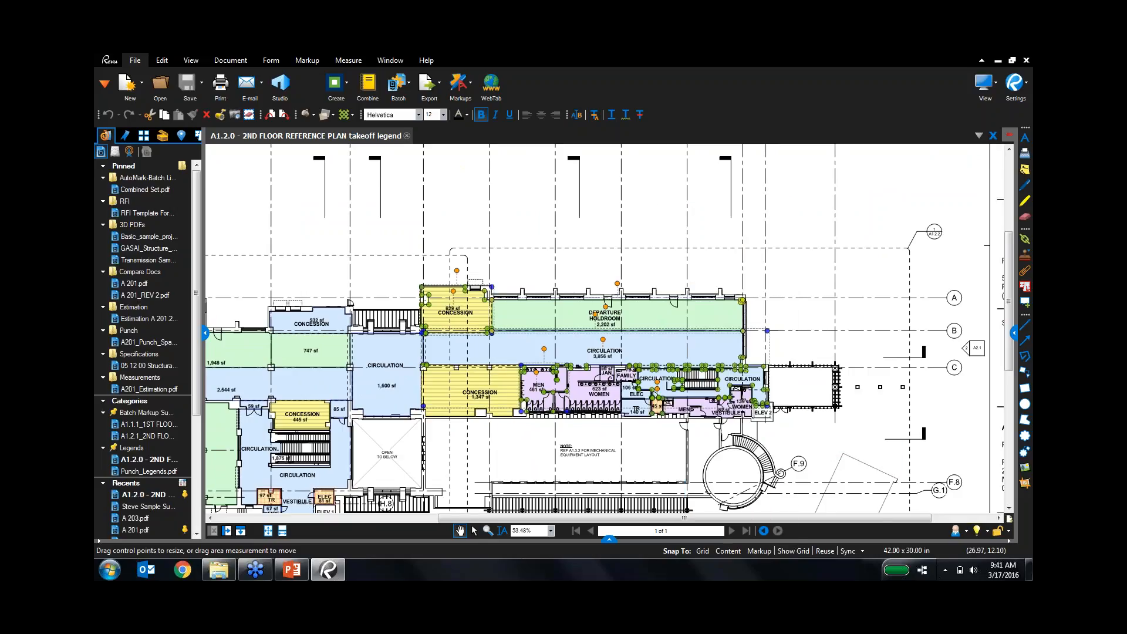
left_click(883, 178)
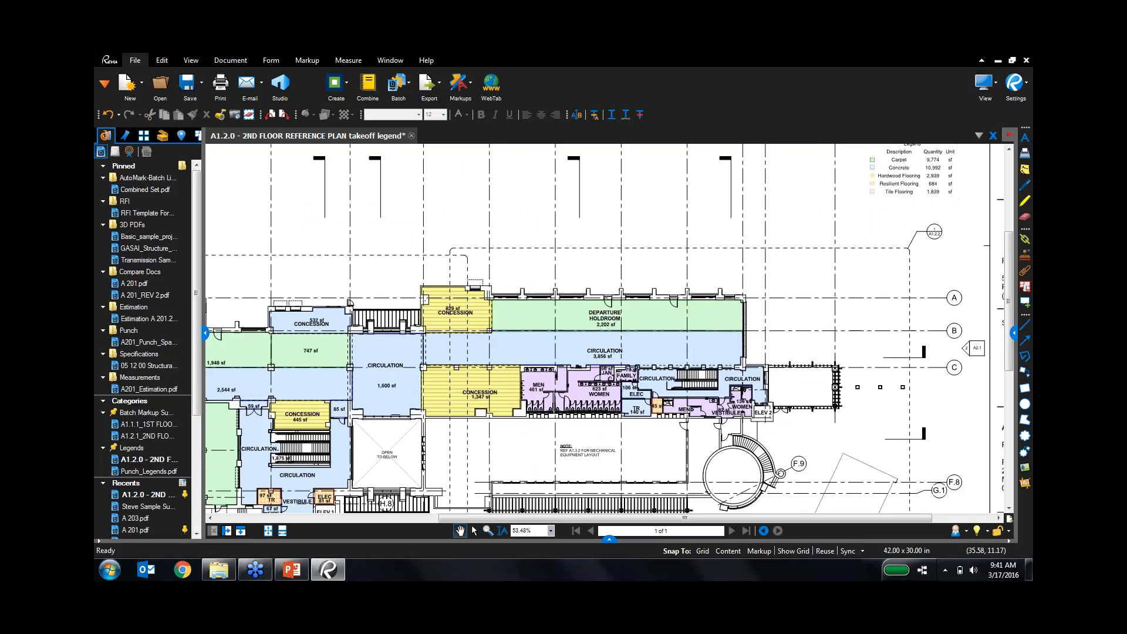
Resize the legend larger beside the title block and show its Properties panel.
left_click_drag(730, 244, 530, 251)
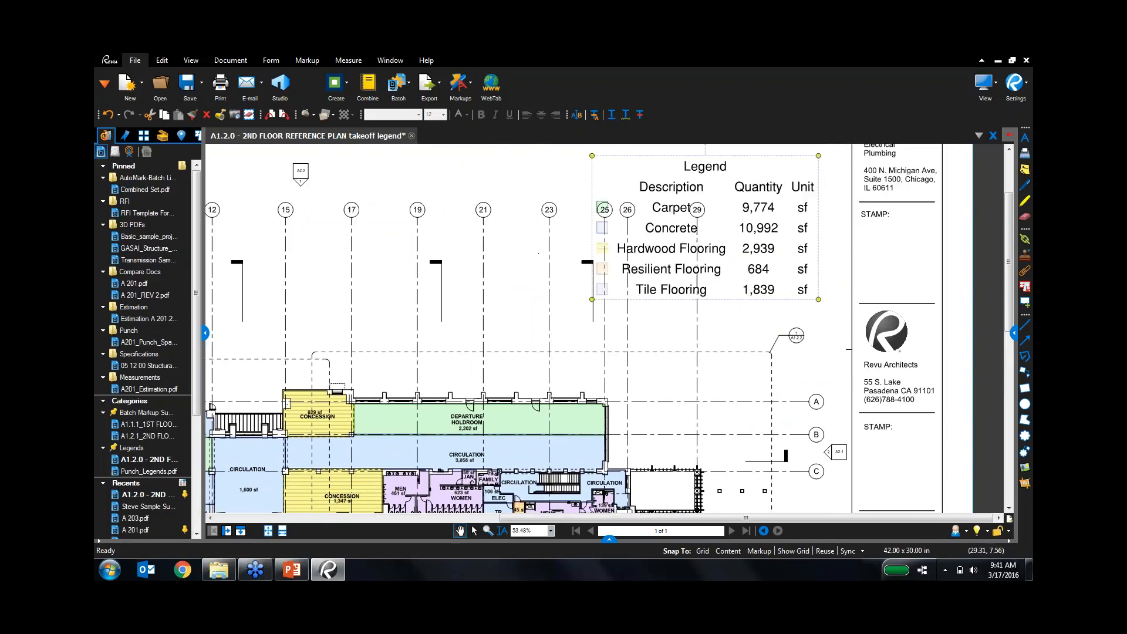
left_click_drag(593, 300, 517, 348)
left_click_drag(641, 238, 643, 238)
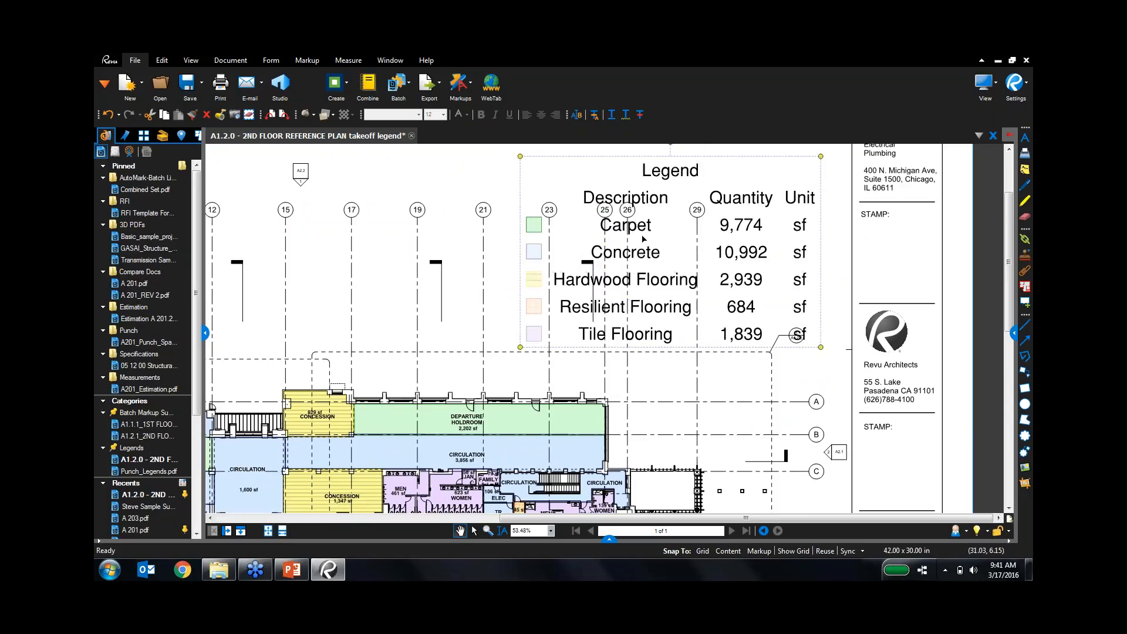
key("ctrl")
key("ctrl")
left_click(1014, 334)
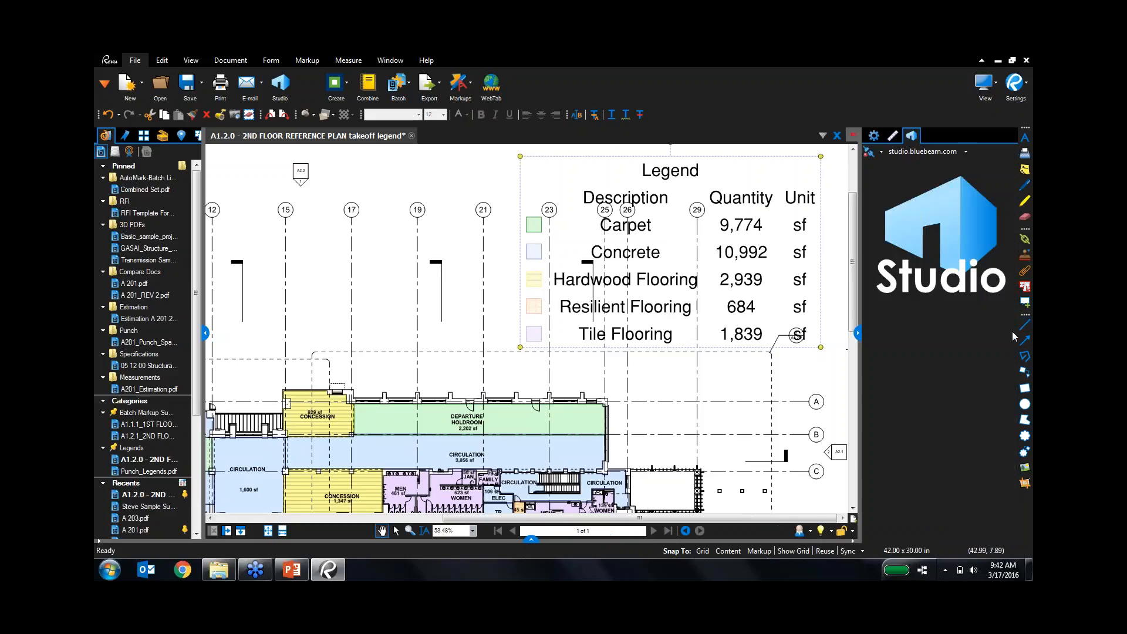
left_click(874, 136)
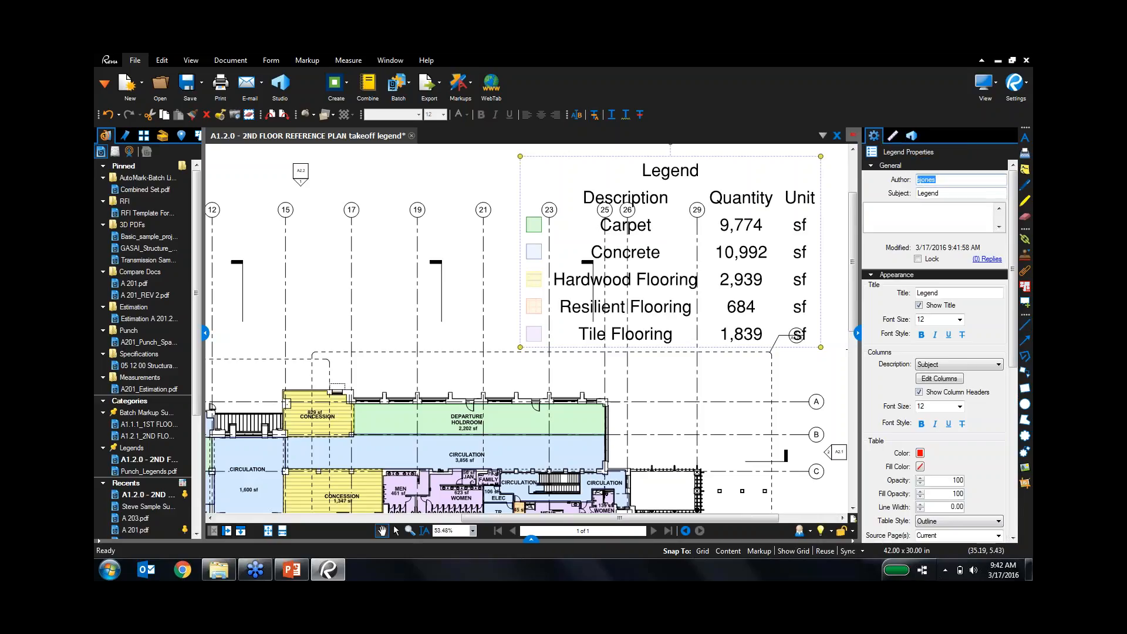
Retitle the legend 'Flooring Types'.
double_click(968, 292)
type("Flooring ")
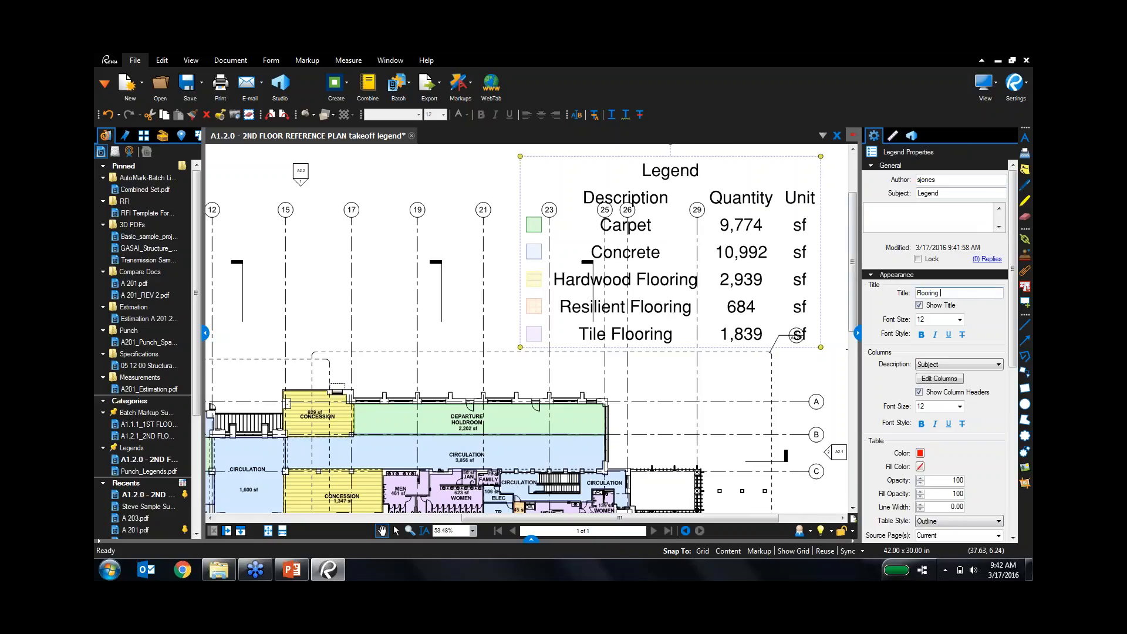
type("Types")
key("Return")
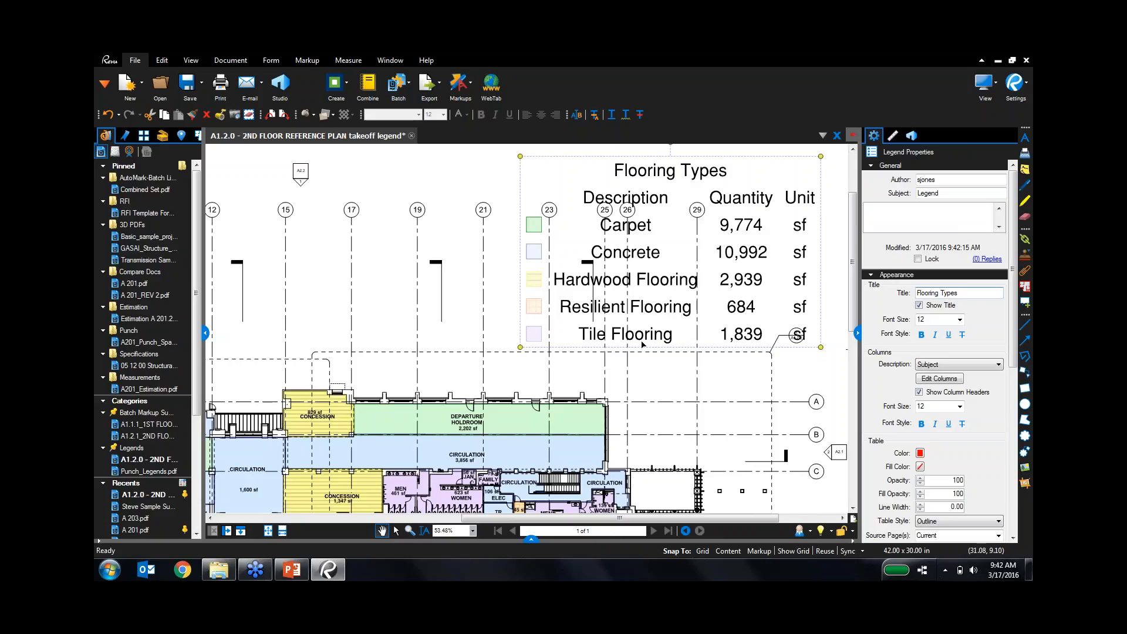
Add the Material column to the legend's columns.
left_click(940, 378)
left_click_drag(679, 272, 674, 383)
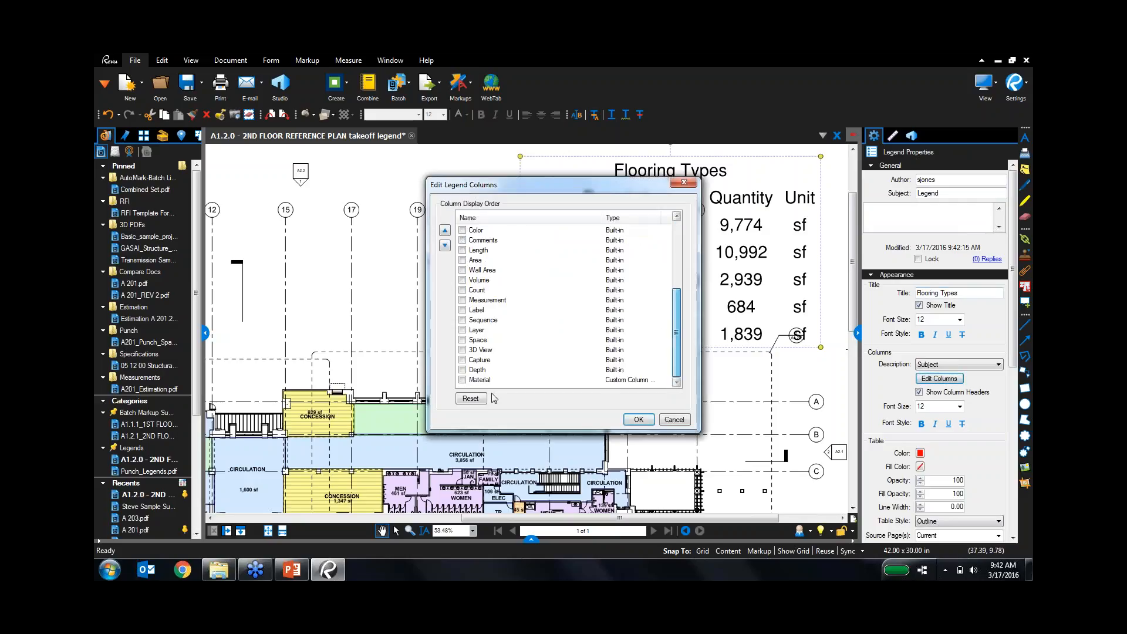
left_click(462, 379)
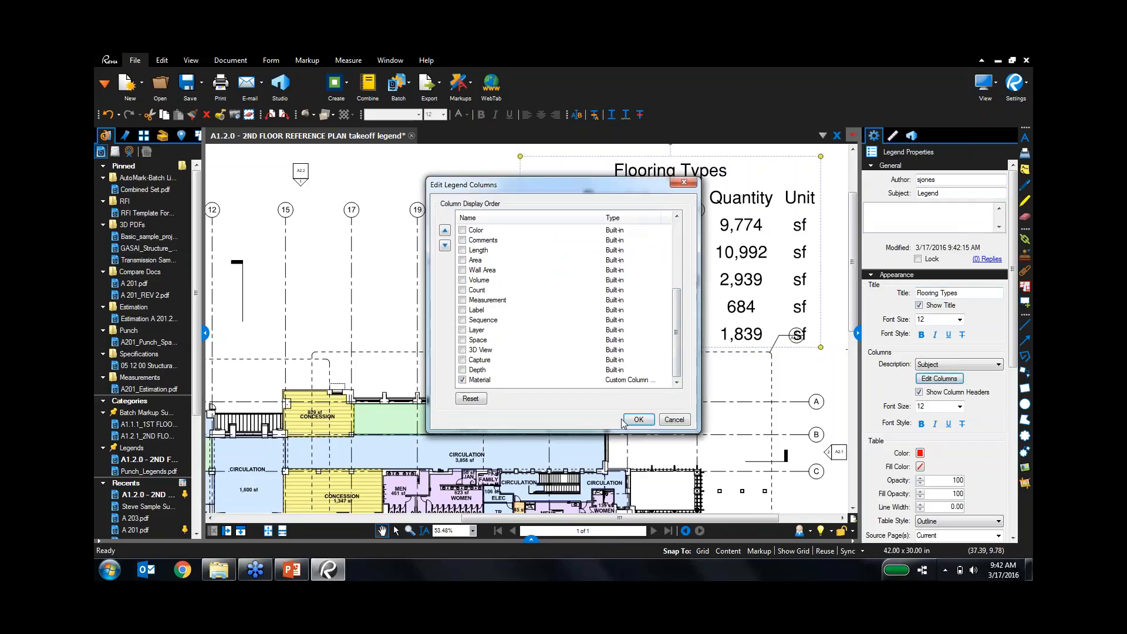
left_click(644, 420)
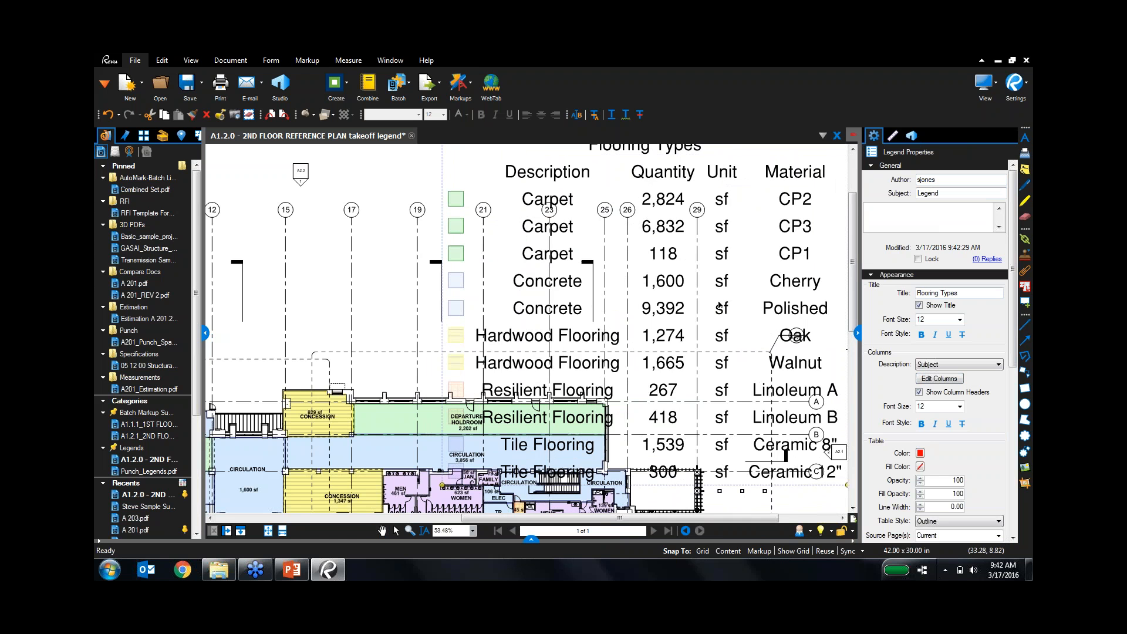
Move the legend up and delete the Departure Holdroom area, leaving Carpet CP3 at 4,630 sf.
left_click_drag(710, 319, 723, 275)
scroll(716, 342, "down", 1)
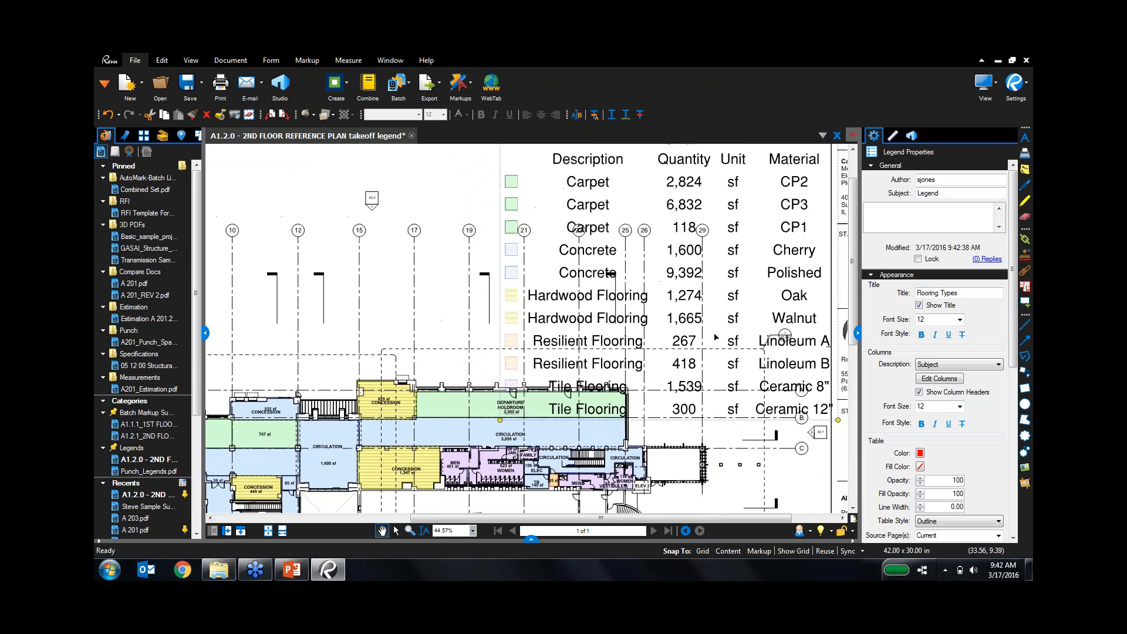
left_click_drag(445, 253, 418, 303)
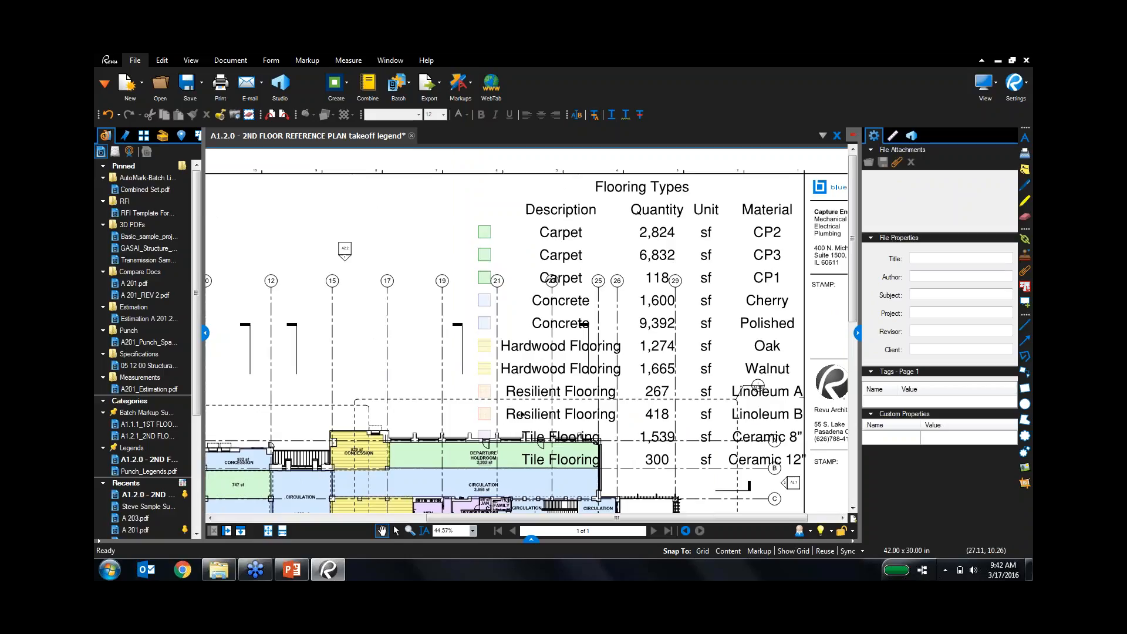
left_click(441, 451)
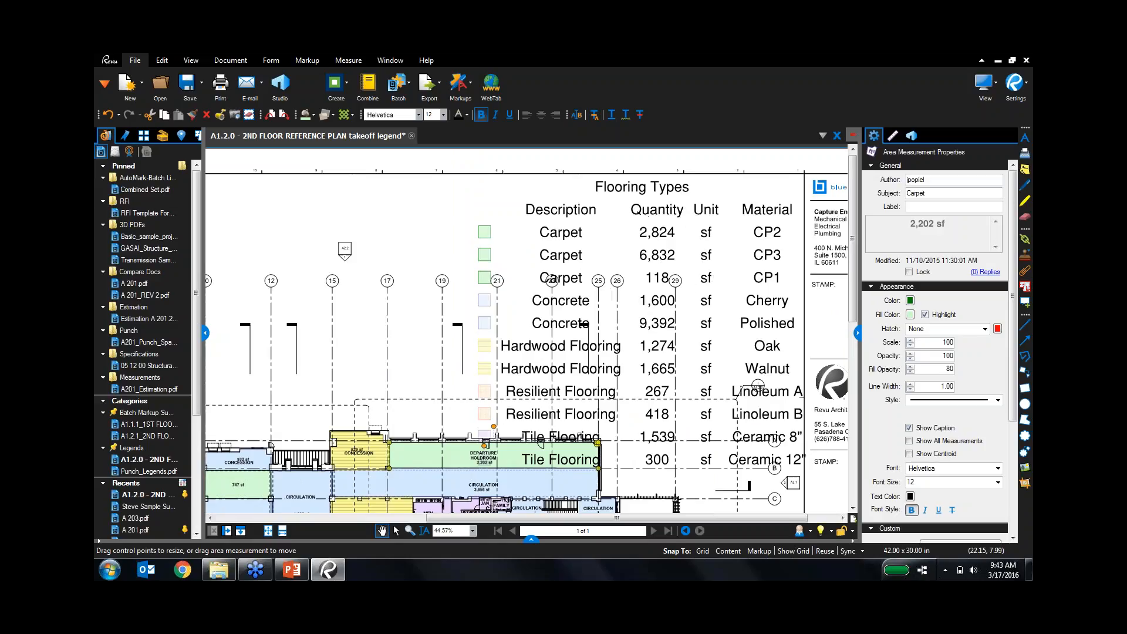
key("Delete")
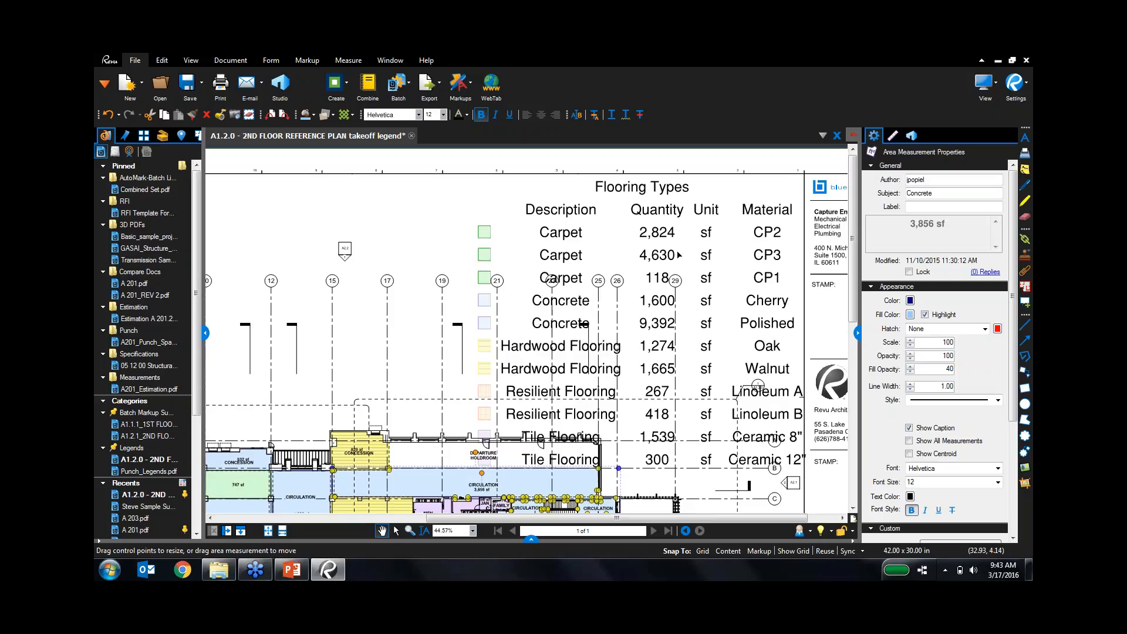
Close the floor-plan takeoff without saving and start a new blank document.
left_click(412, 135)
left_click(613, 365)
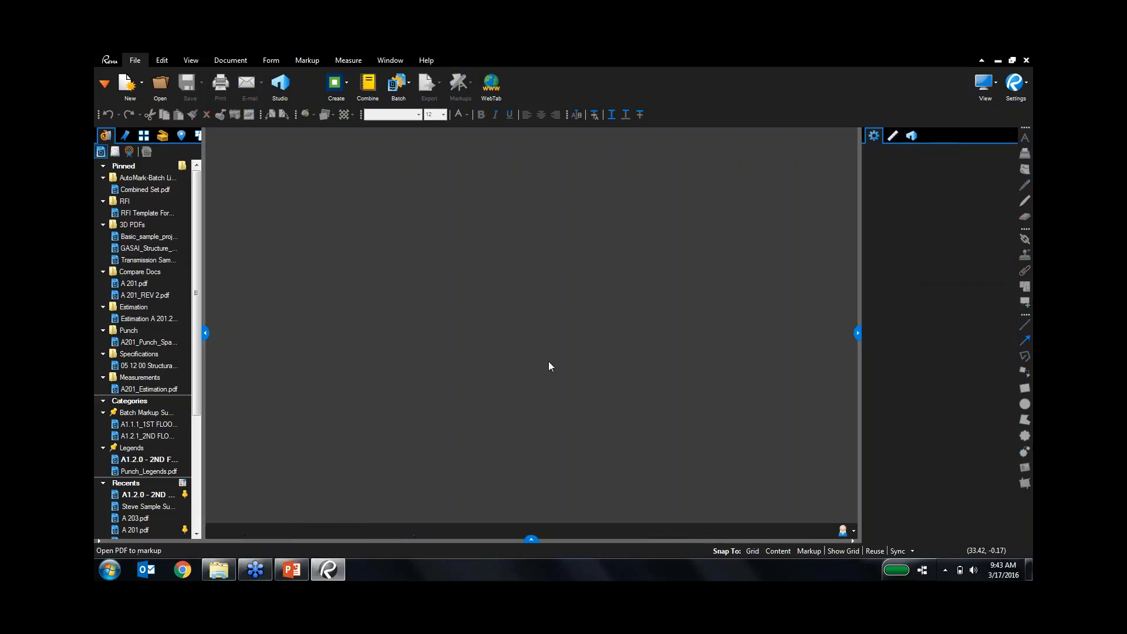
left_click(142, 94)
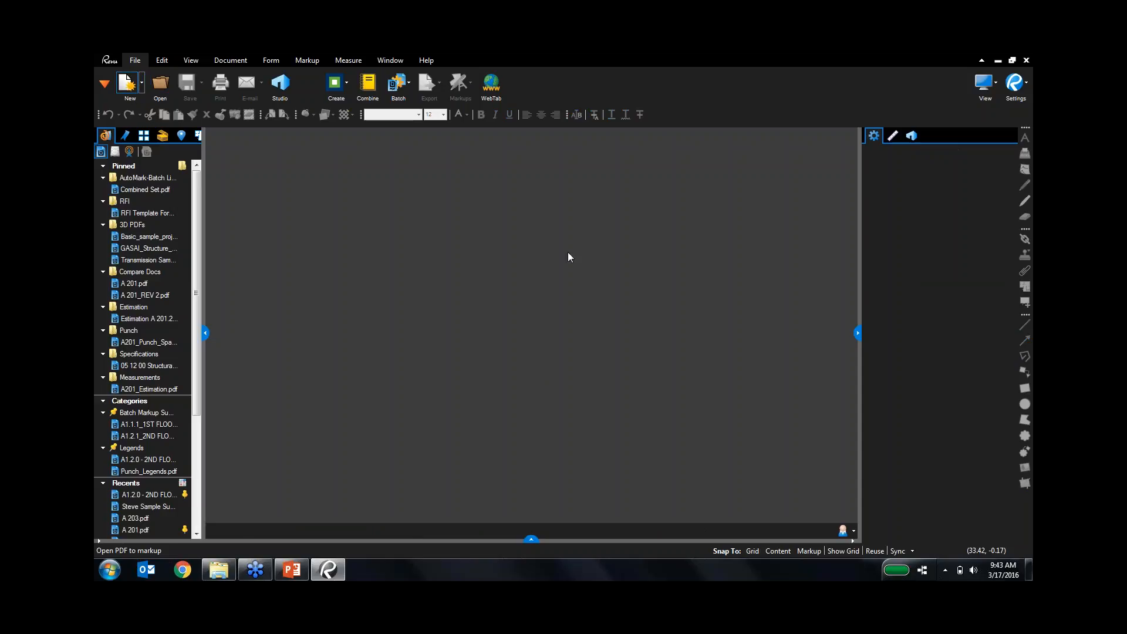
left_click(619, 366)
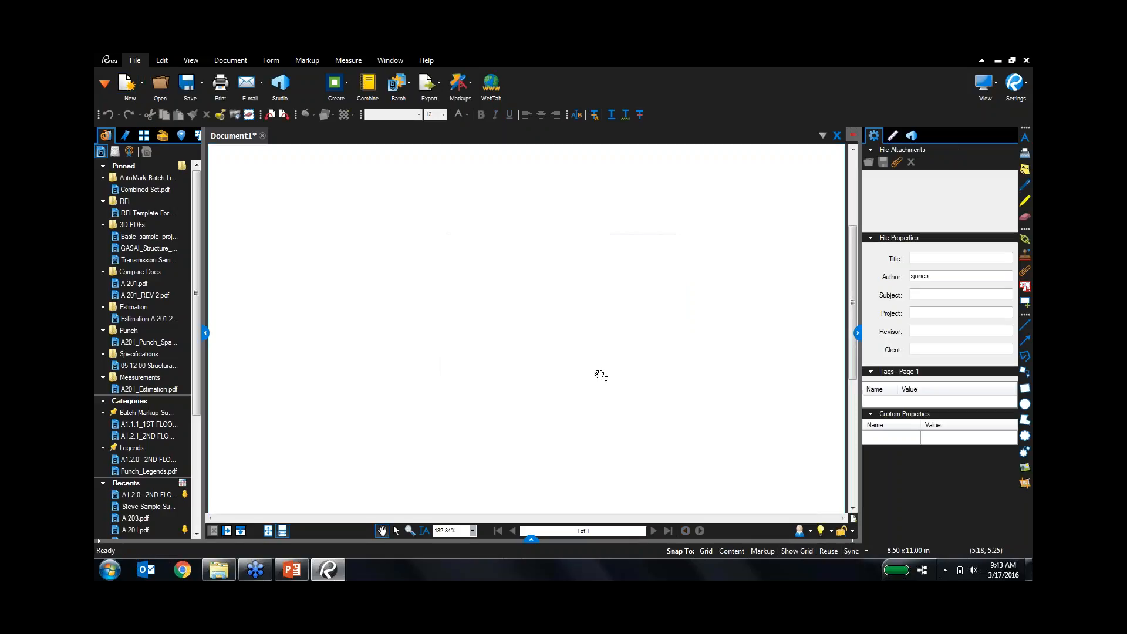
left_click(199, 58)
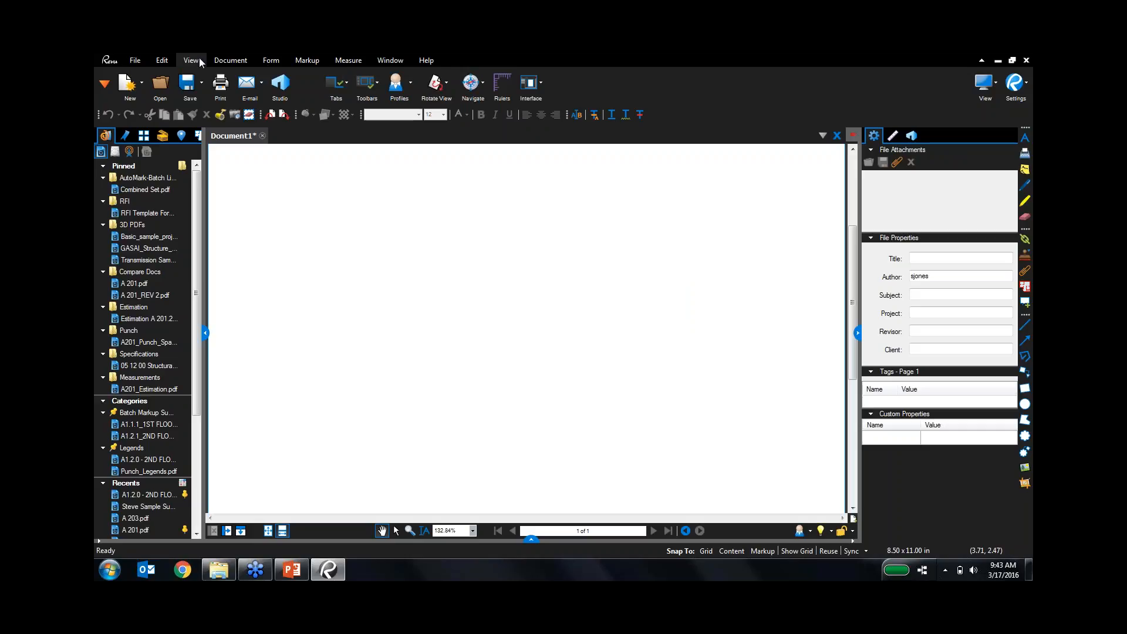
left_click(410, 83)
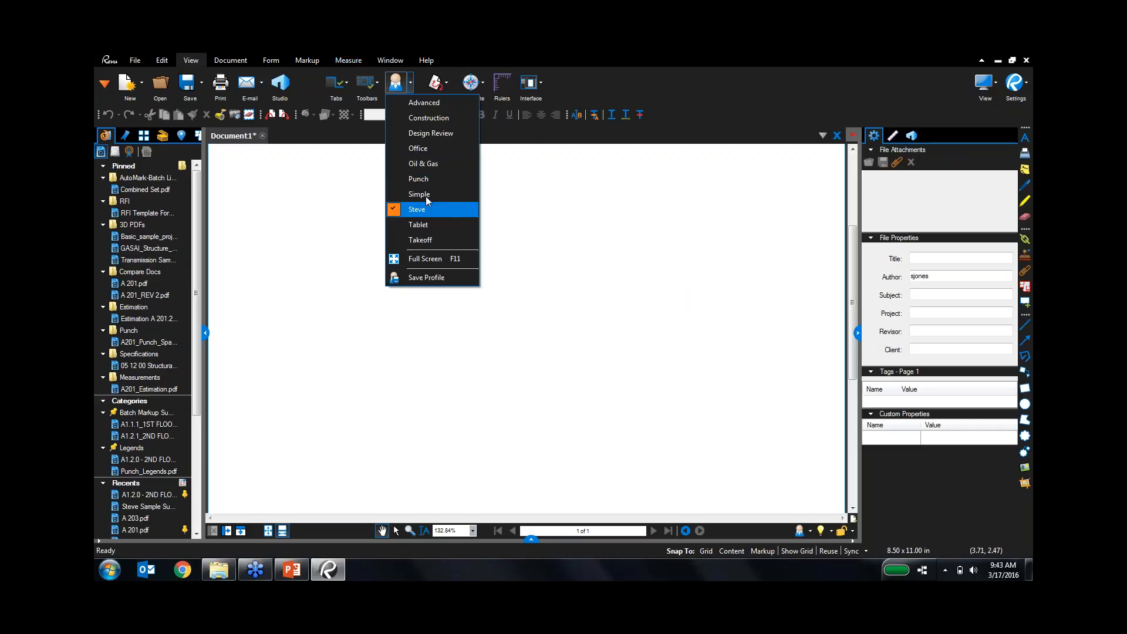
left_click(439, 184)
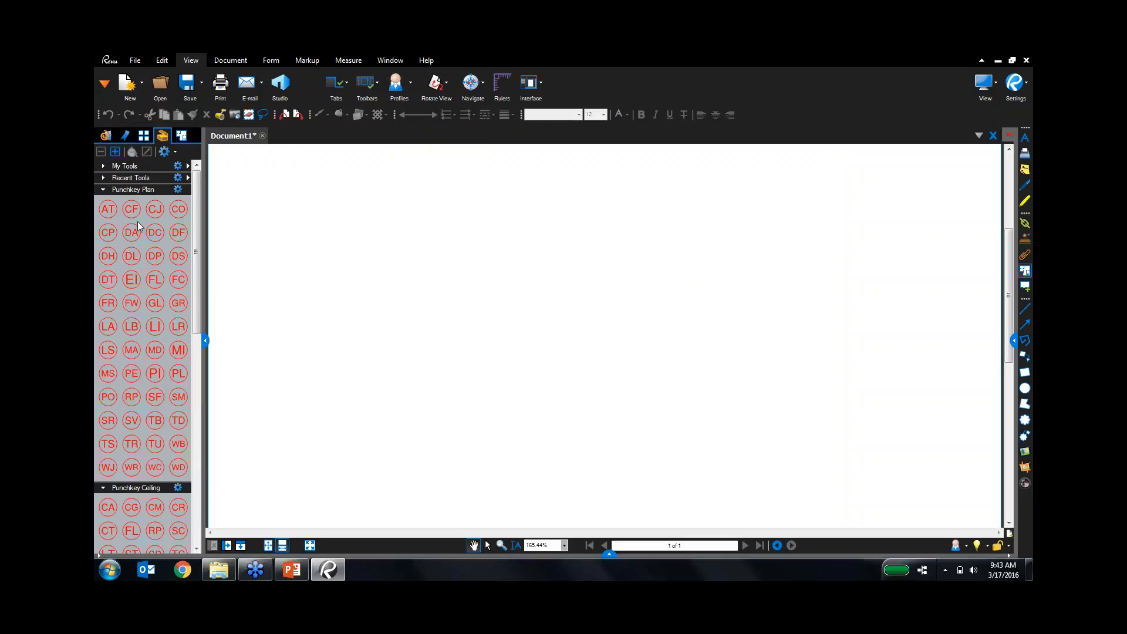
Collapse the Punchkey Plan, Ceiling and Carpentry tool sets and widen the Tool Chest.
left_click(102, 190)
left_click(102, 201)
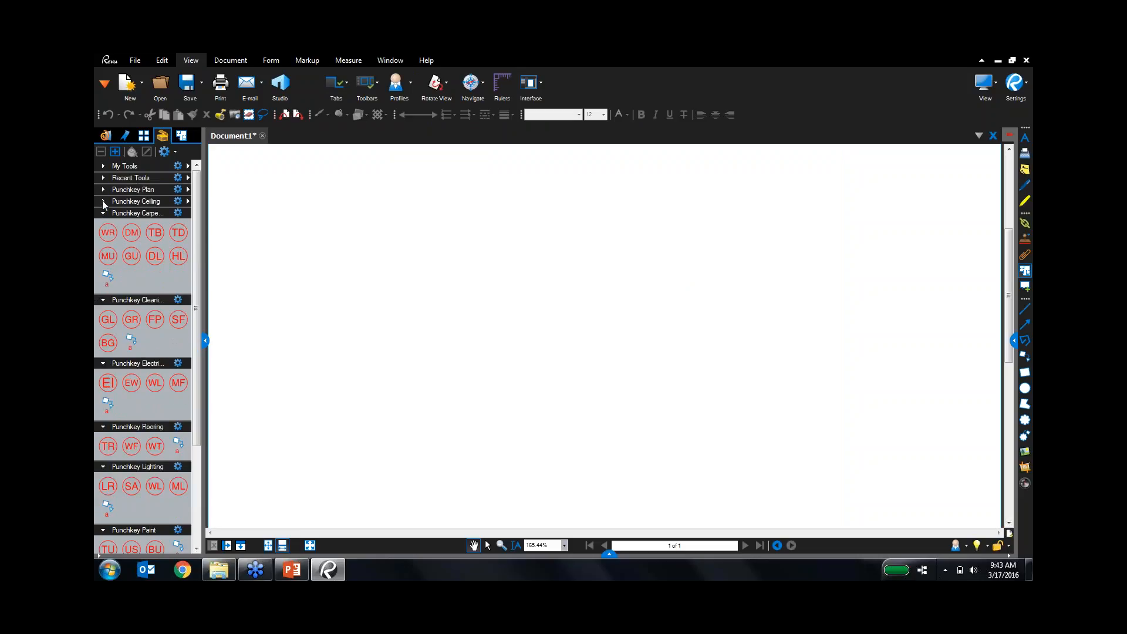
left_click(104, 213)
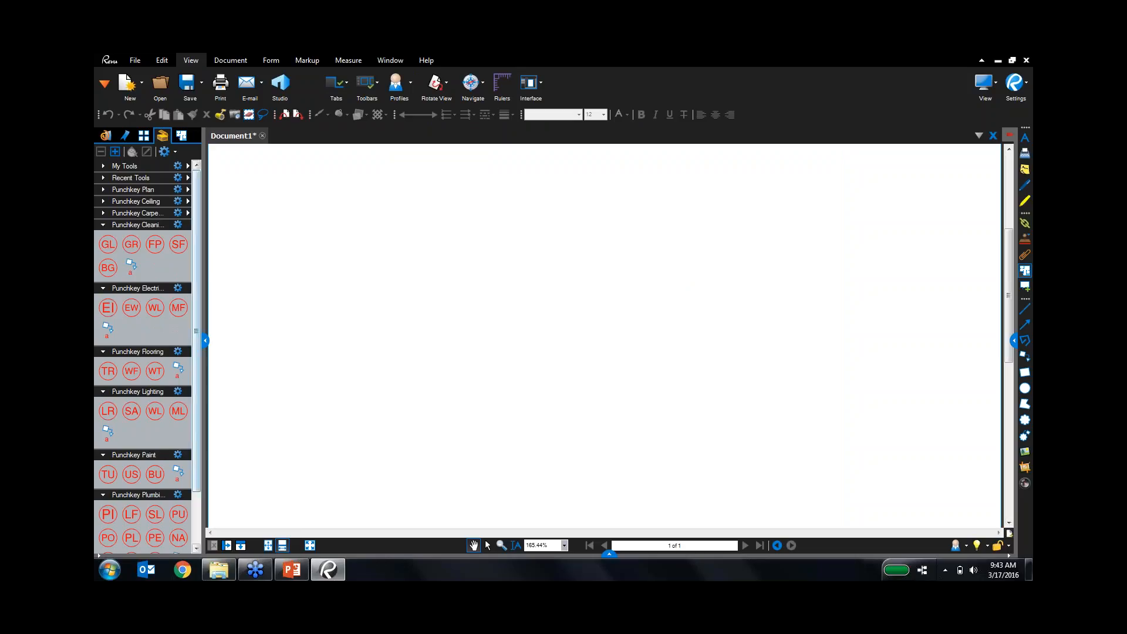
left_click_drag(229, 342, 268, 341)
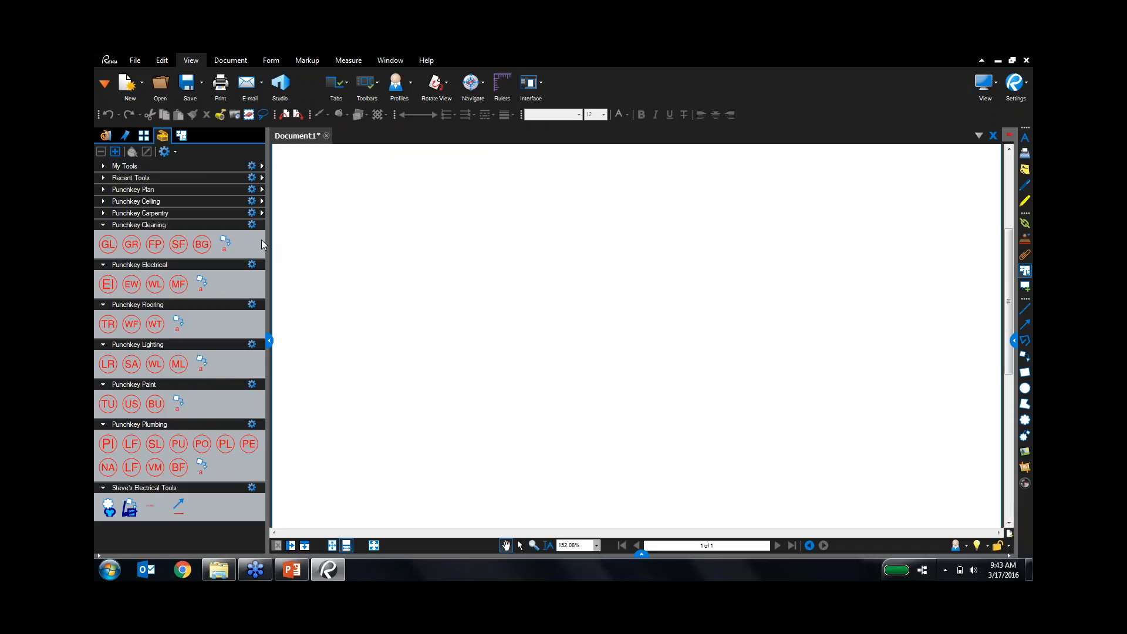
Show the Punchkey Cleaning tools in Detail mode with the Label column visible.
left_click(254, 226)
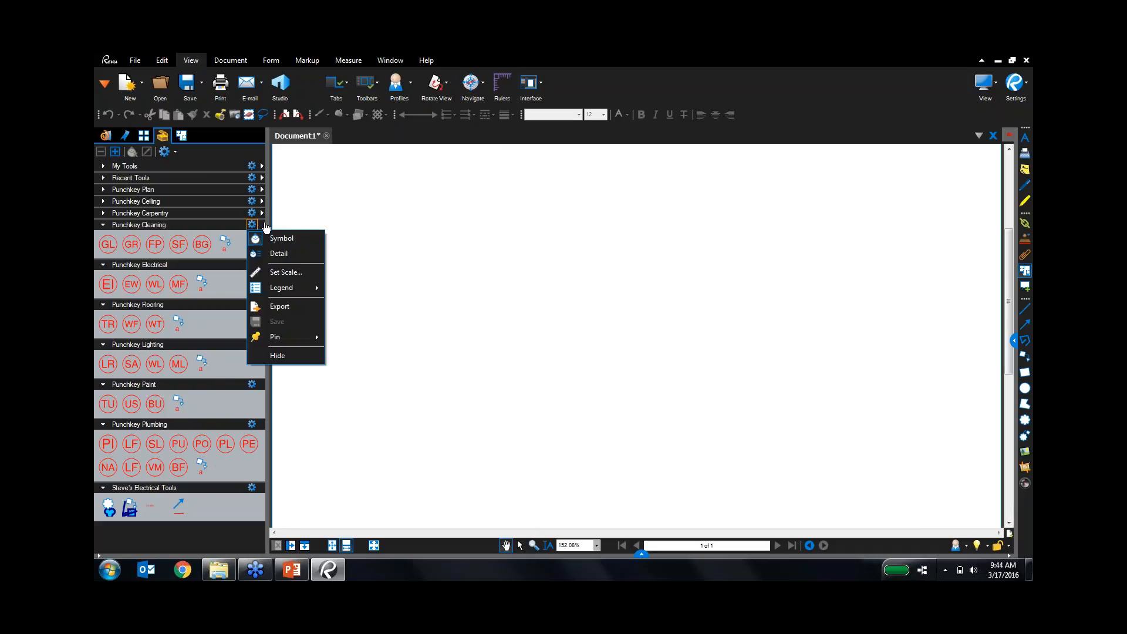
left_click(278, 253)
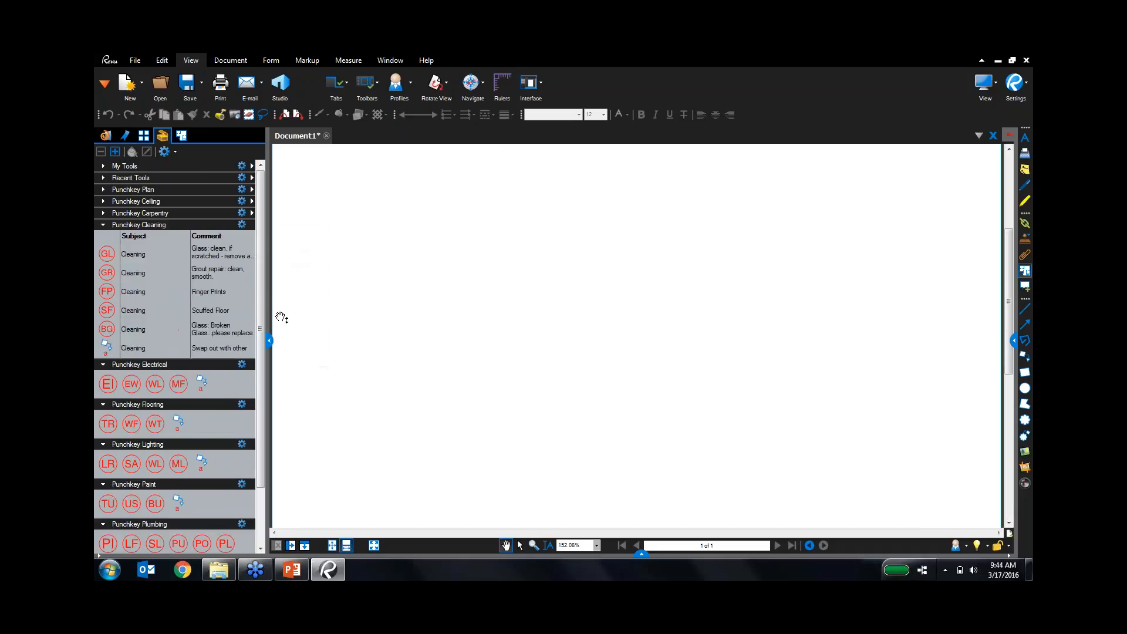
left_click_drag(269, 344, 346, 343)
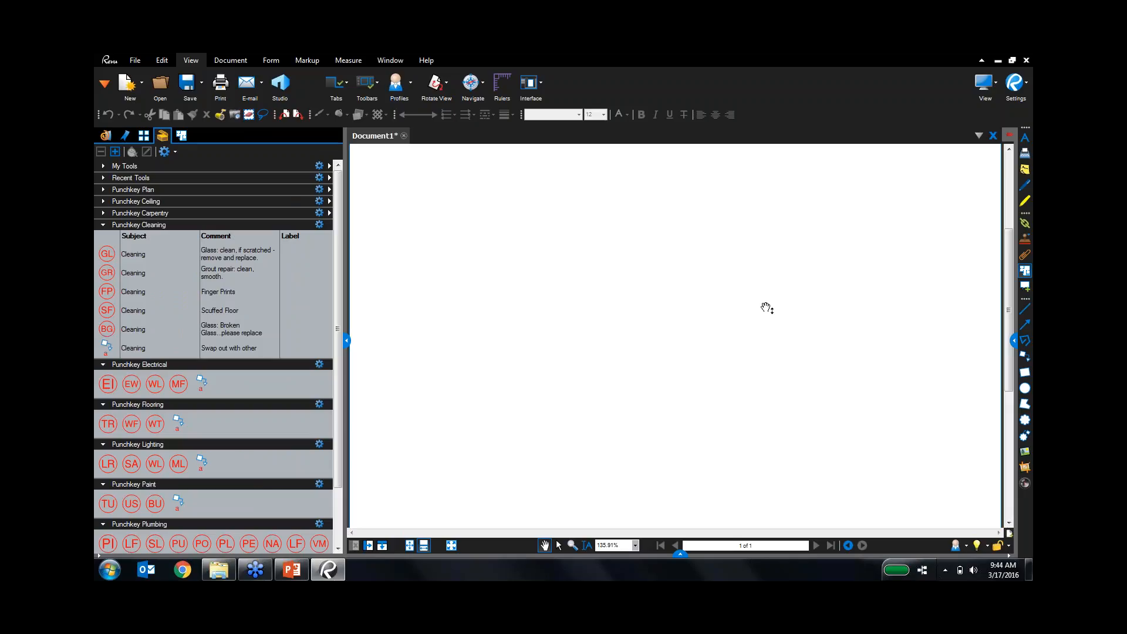
Create a new Punchkey Cleaning legend and place it on the page.
left_click(319, 225)
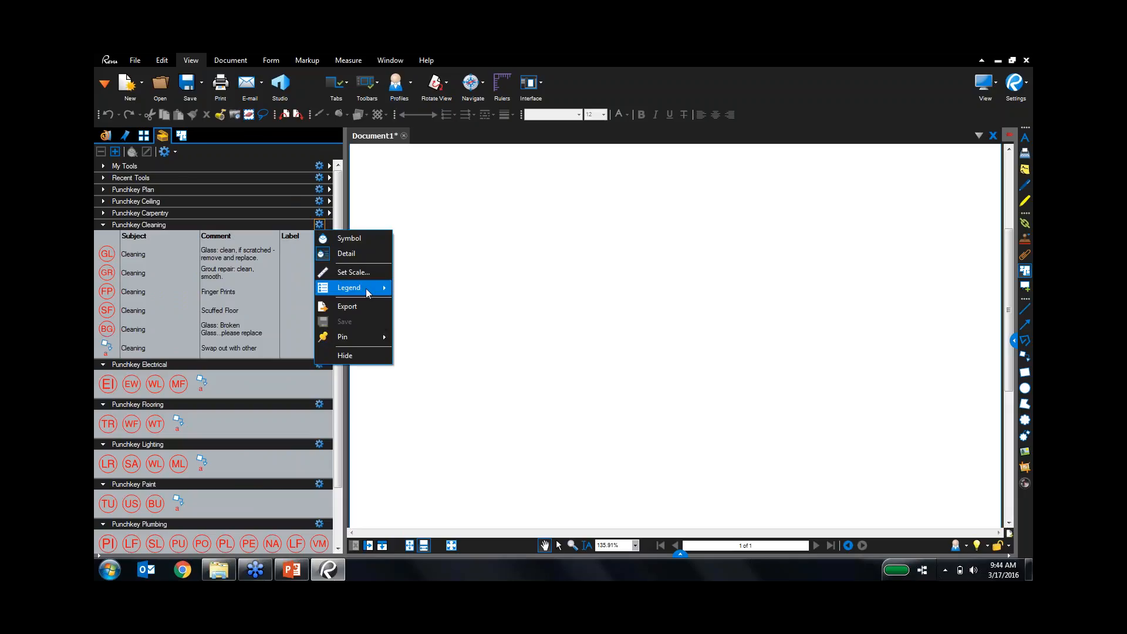
mouse_move(369, 293)
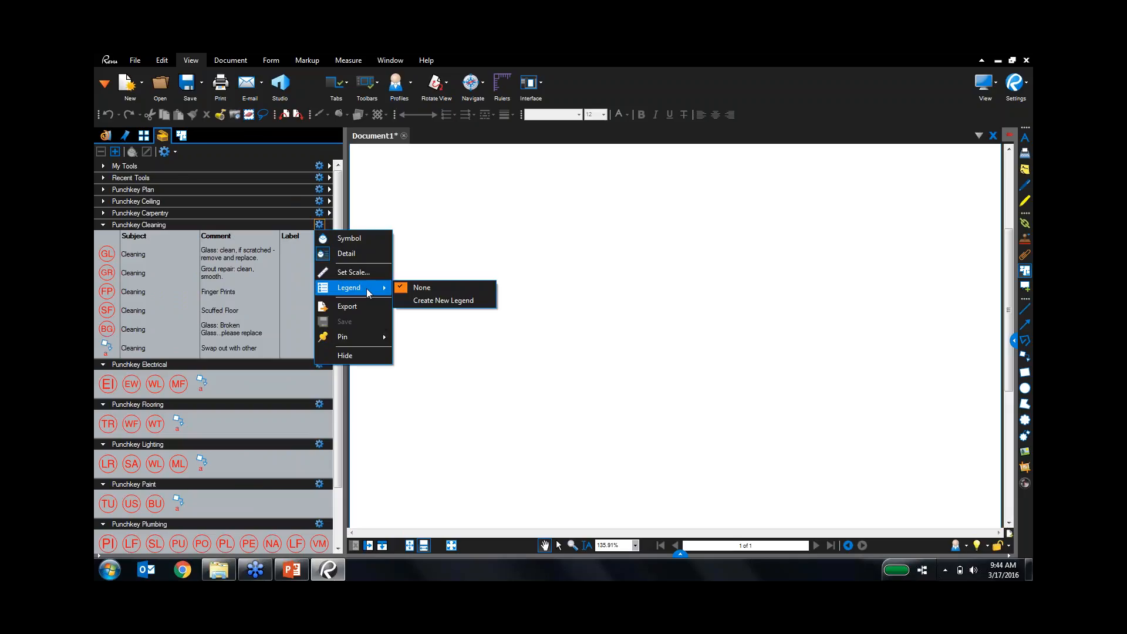
left_click(422, 300)
left_click(589, 245)
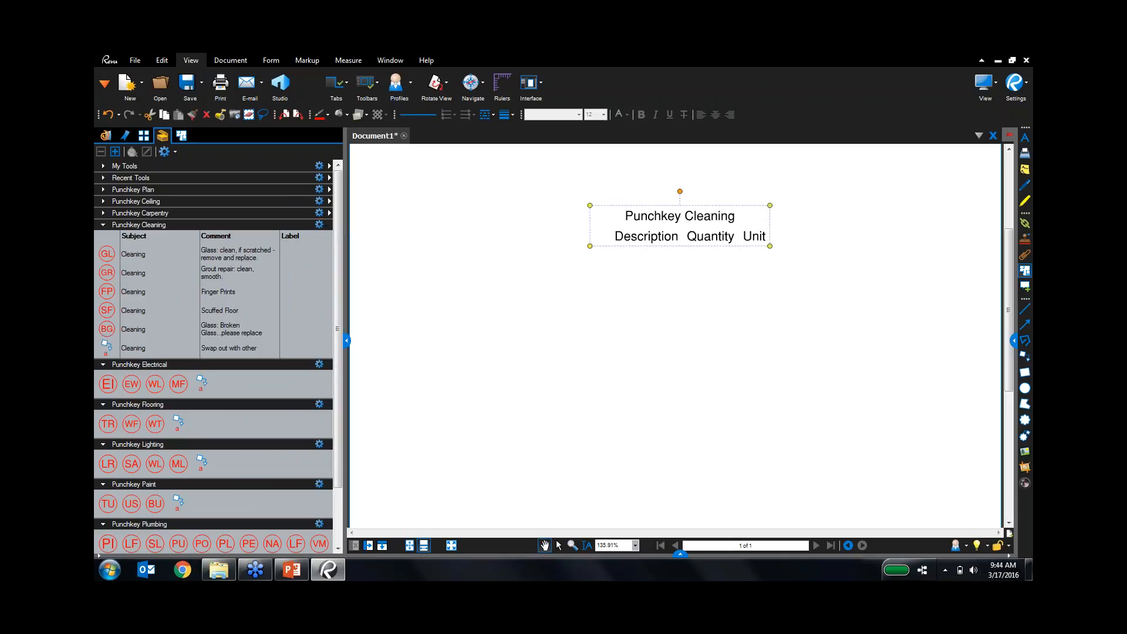
Stamp GL, GR, FP and SF cleaning punch symbols on the page.
left_click(106, 253)
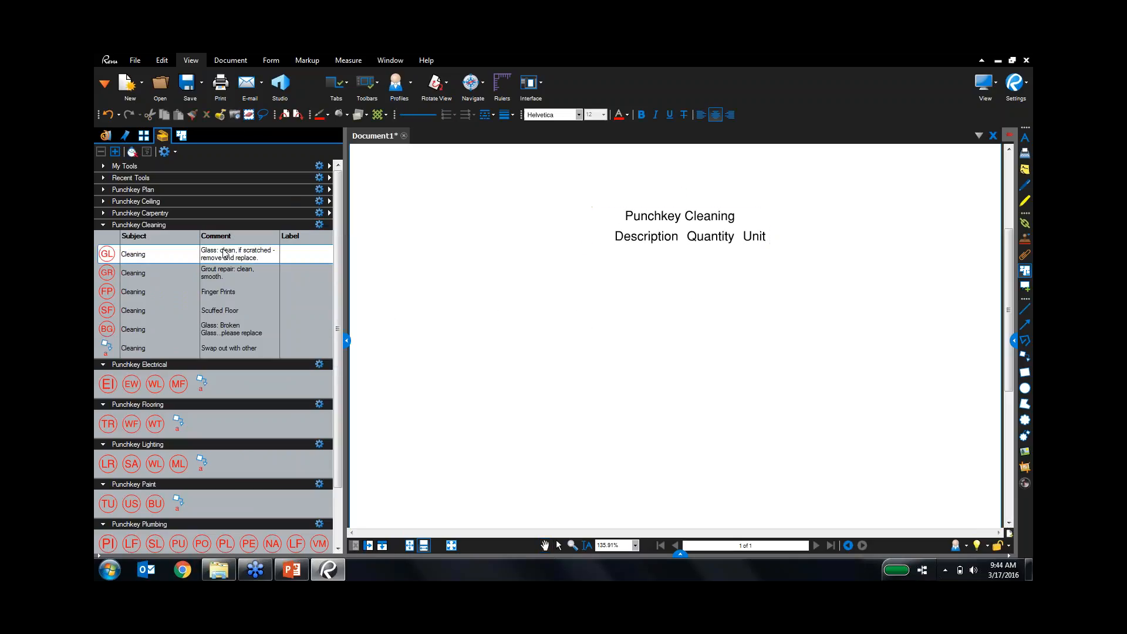
left_click(459, 227)
left_click(106, 272)
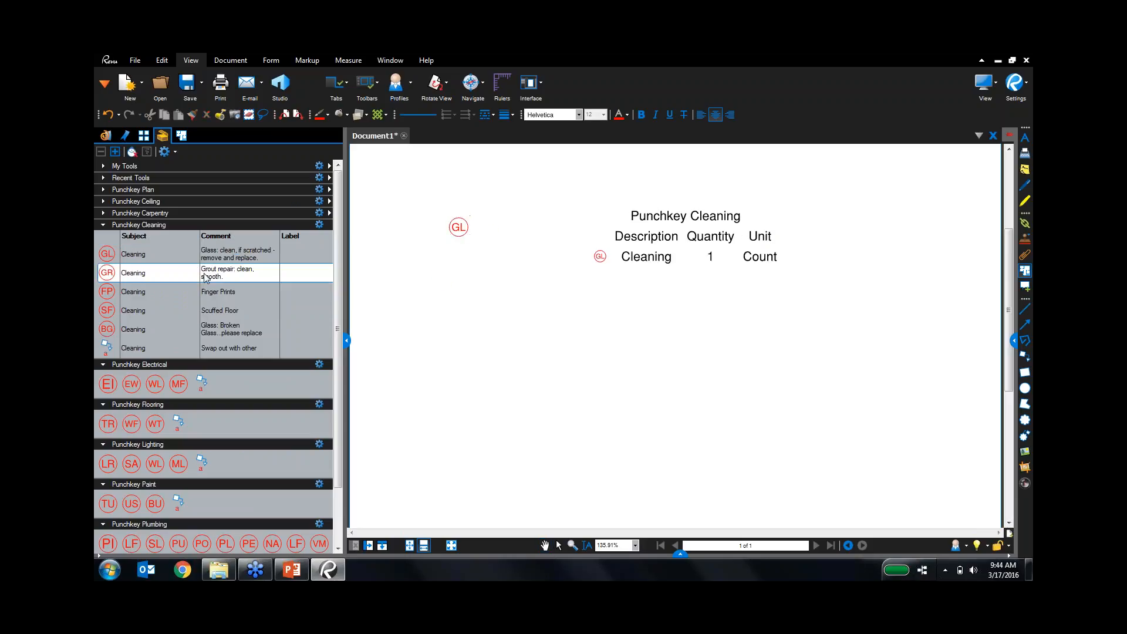
left_click(457, 275)
left_click(106, 291)
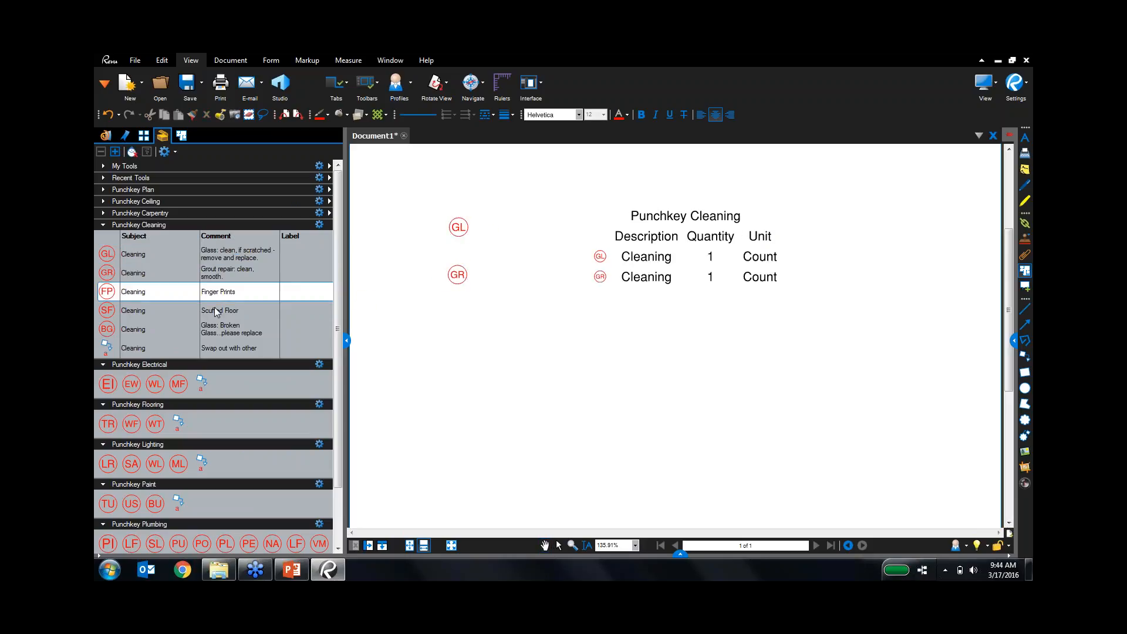
left_click(409, 295)
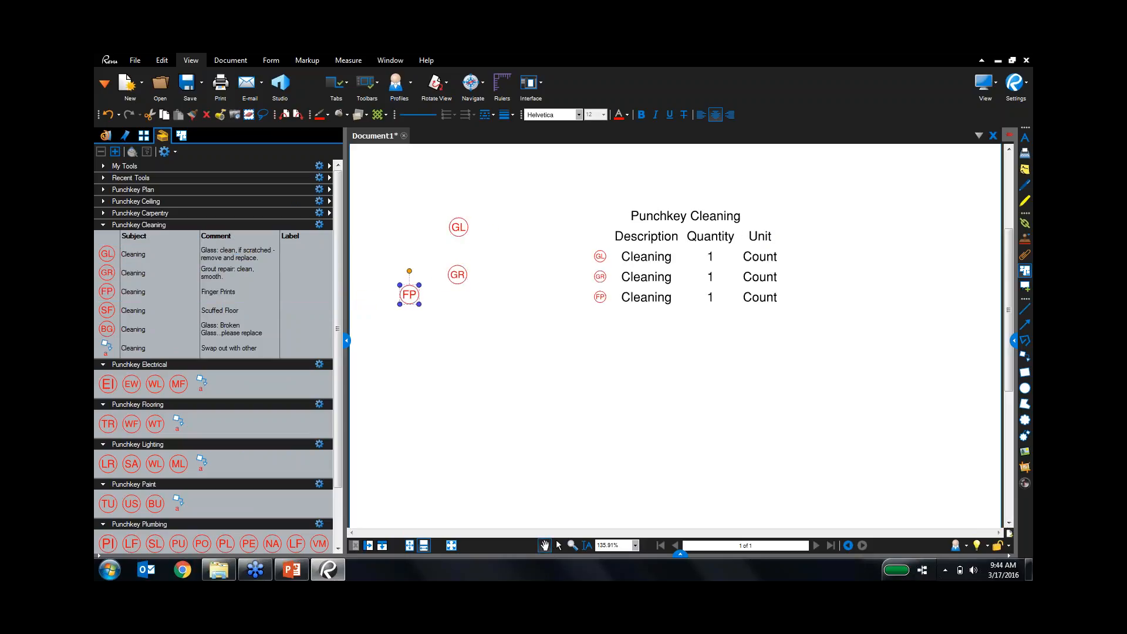
left_click(107, 309)
left_click(378, 350)
left_click(441, 343)
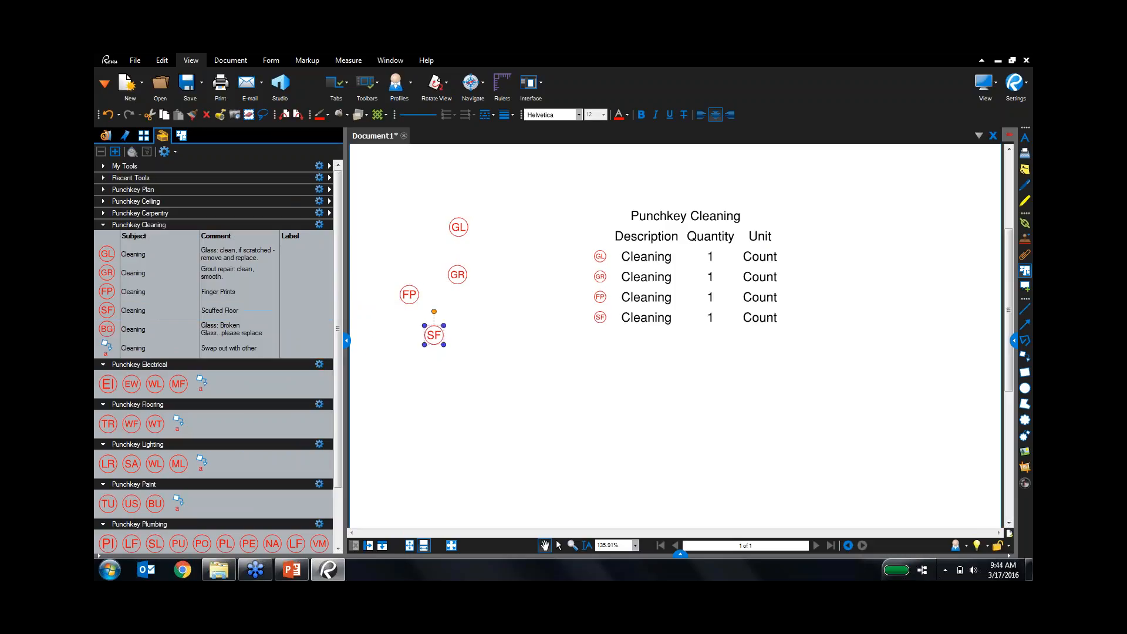
Stamp BG, a second GR and a second FP, then show the legend's properties.
left_click(109, 329)
left_click(425, 258)
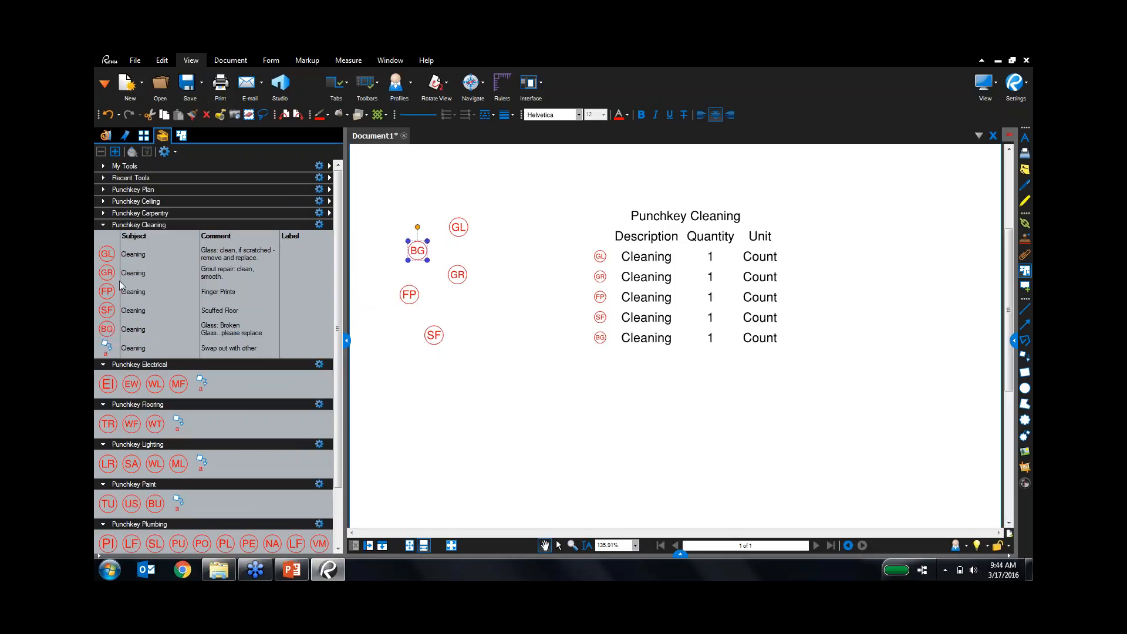
left_click(248, 279)
left_click(419, 371)
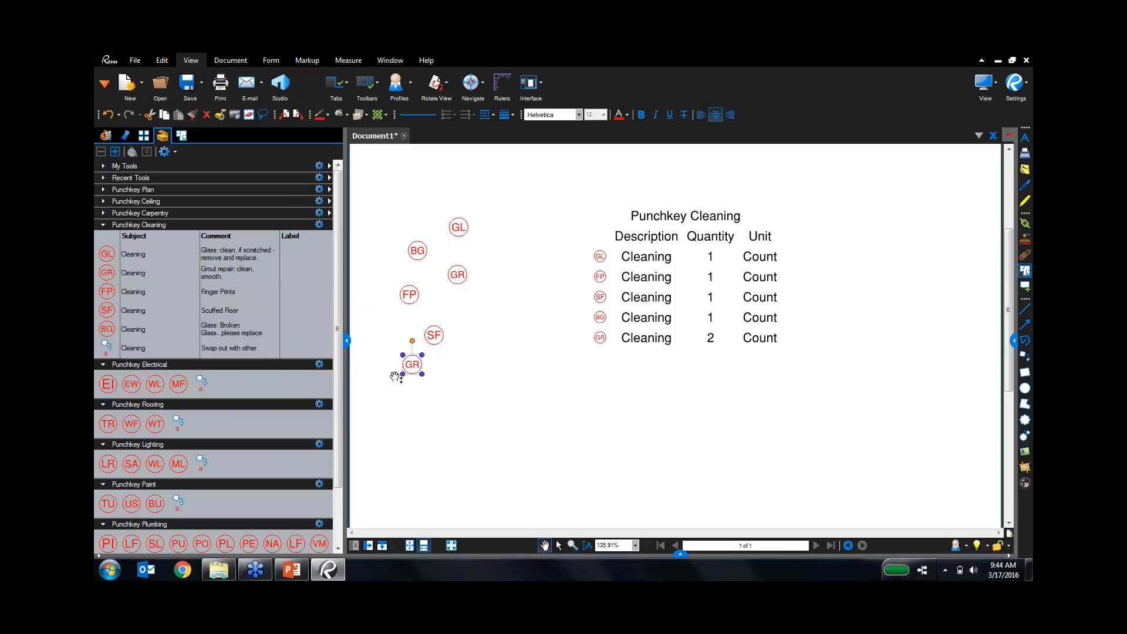
left_click(130, 291)
left_click(447, 405)
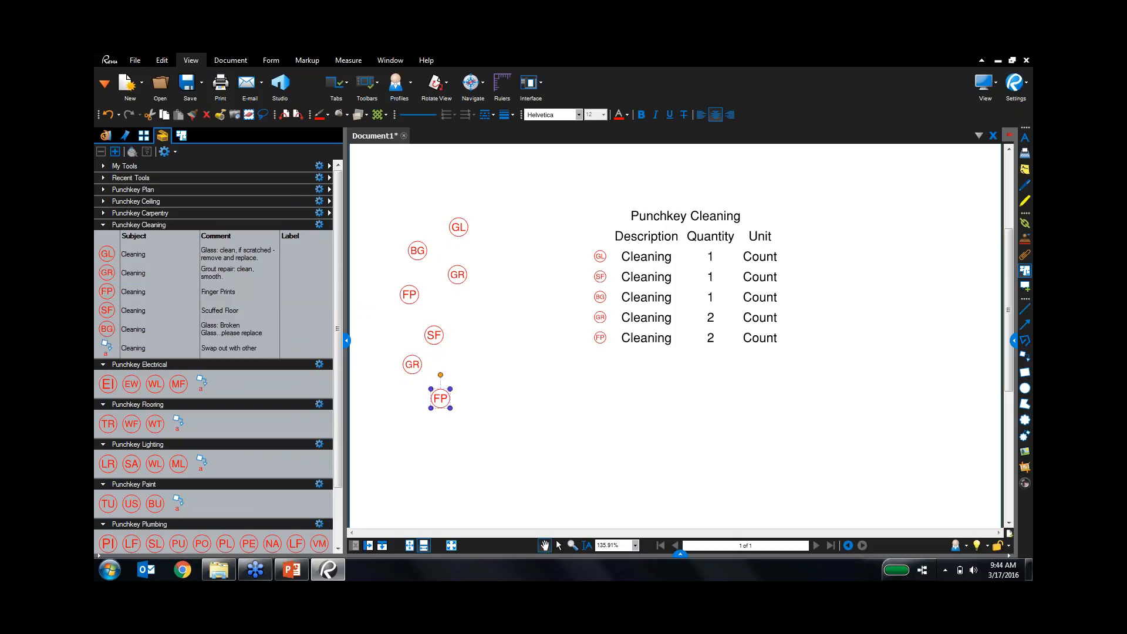
left_click(672, 285)
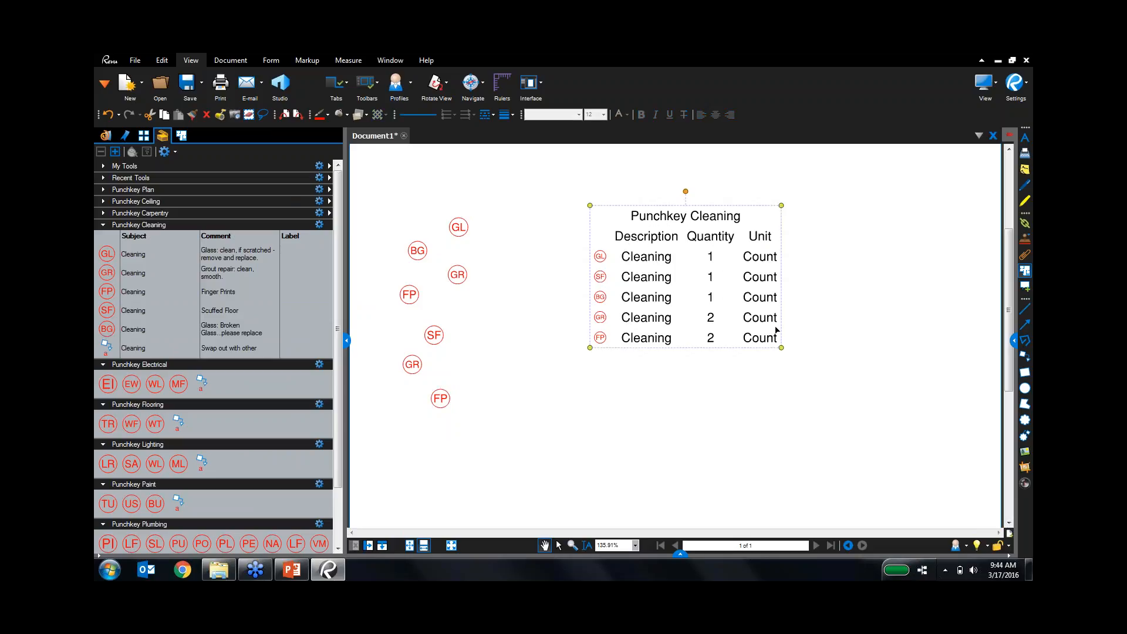
left_click(1014, 342)
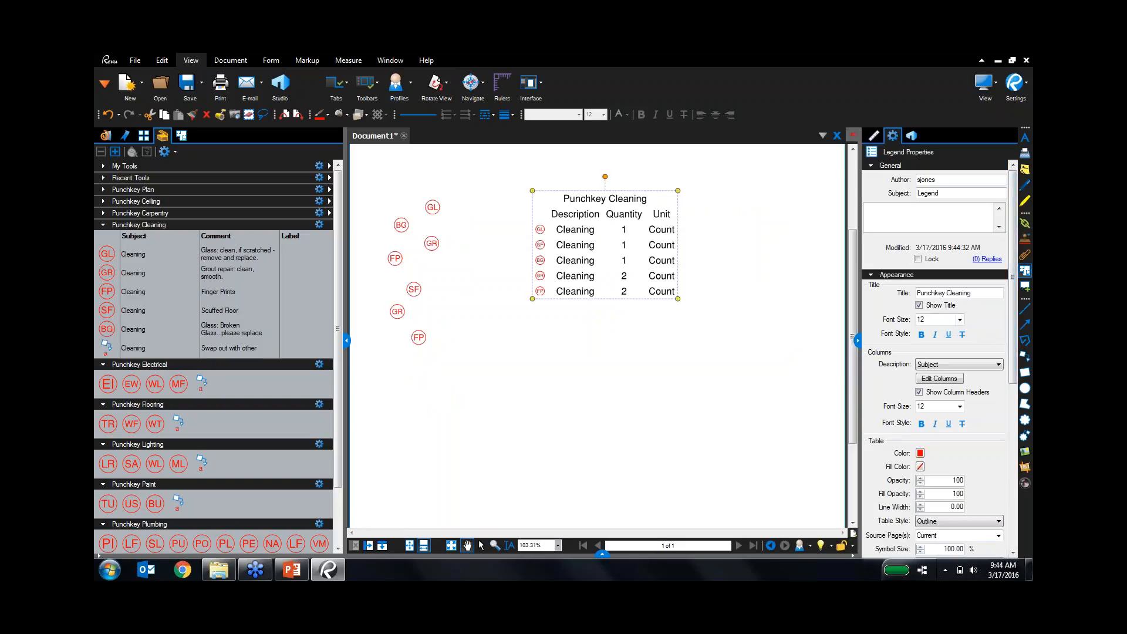
Add a Status column to the Punchkey Cleaning legend.
left_click(944, 380)
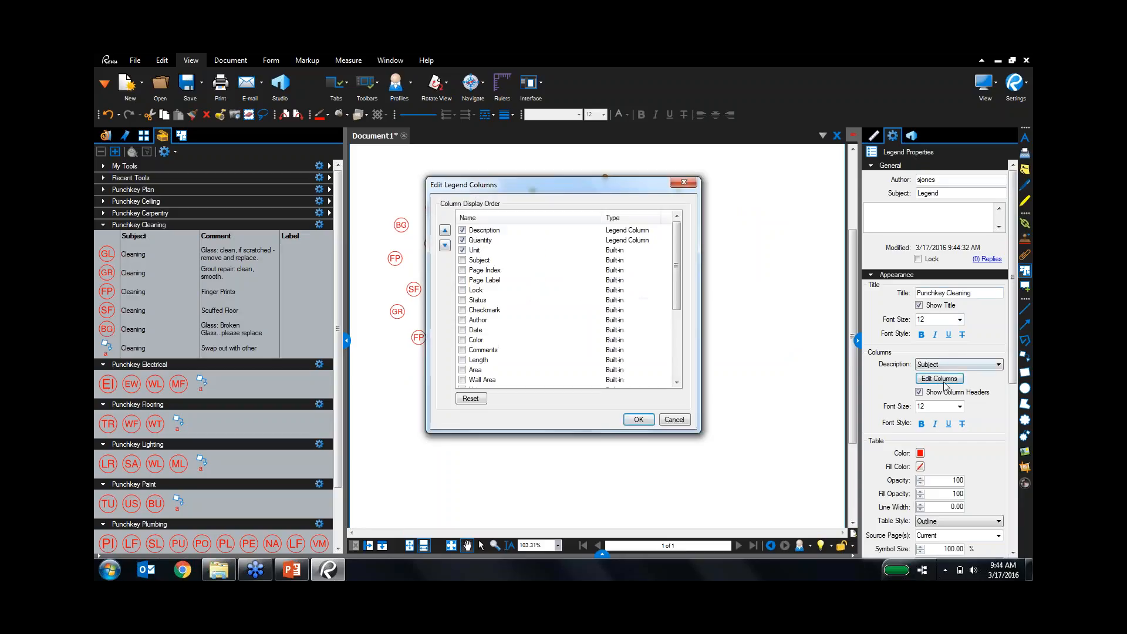
left_click(462, 300)
left_click(638, 420)
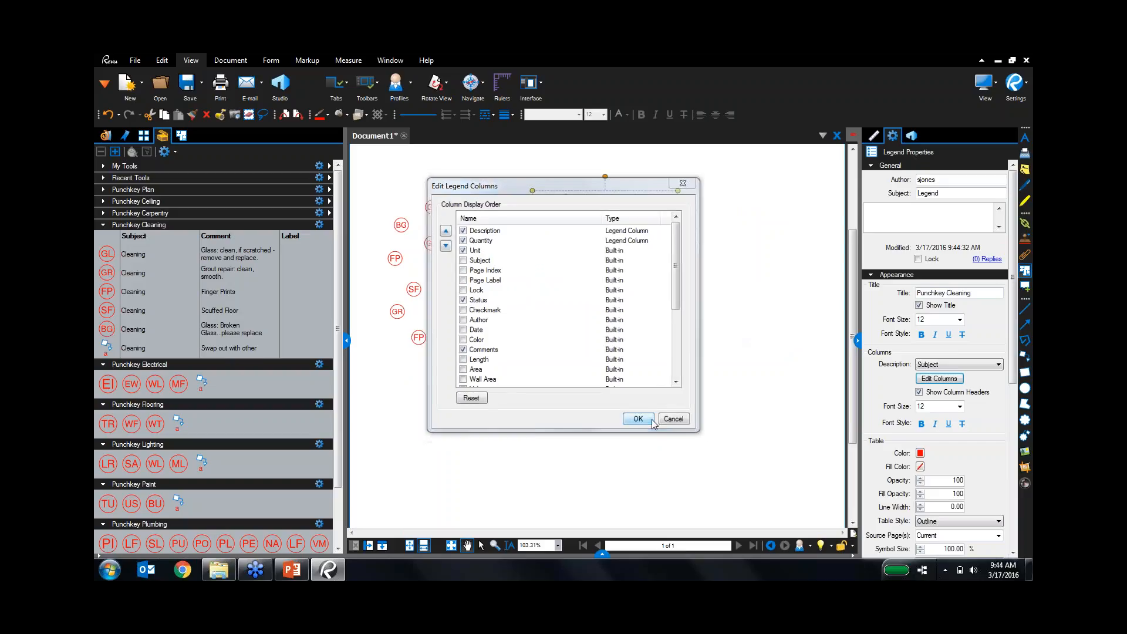
scroll(755, 365, "down", 2)
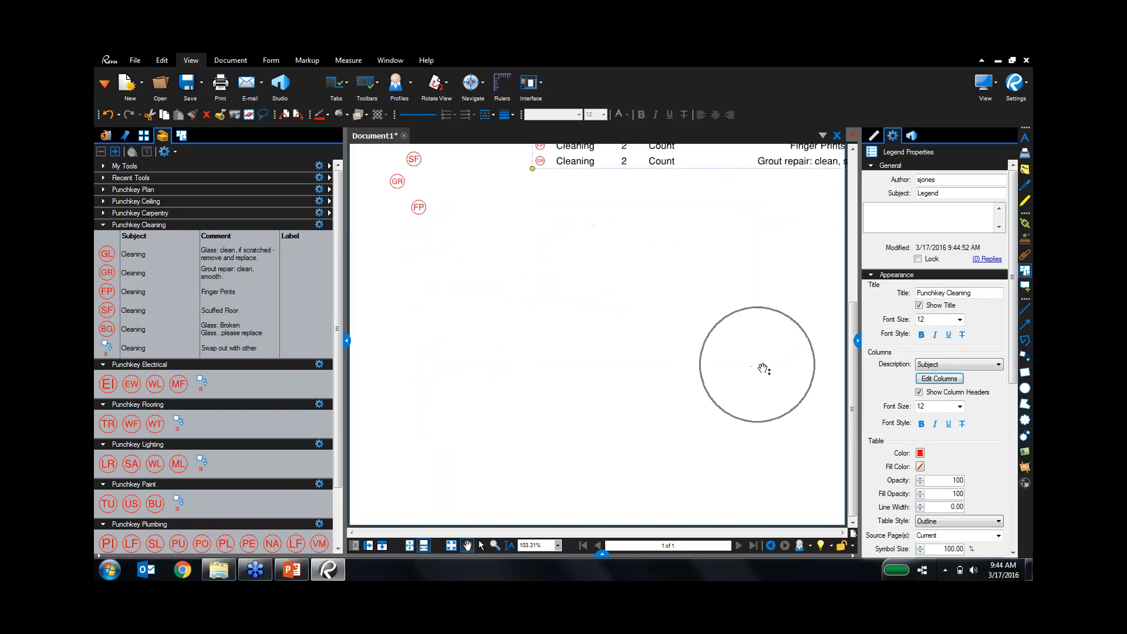
scroll(763, 346, "up", 4)
scroll(757, 343, "down", 2)
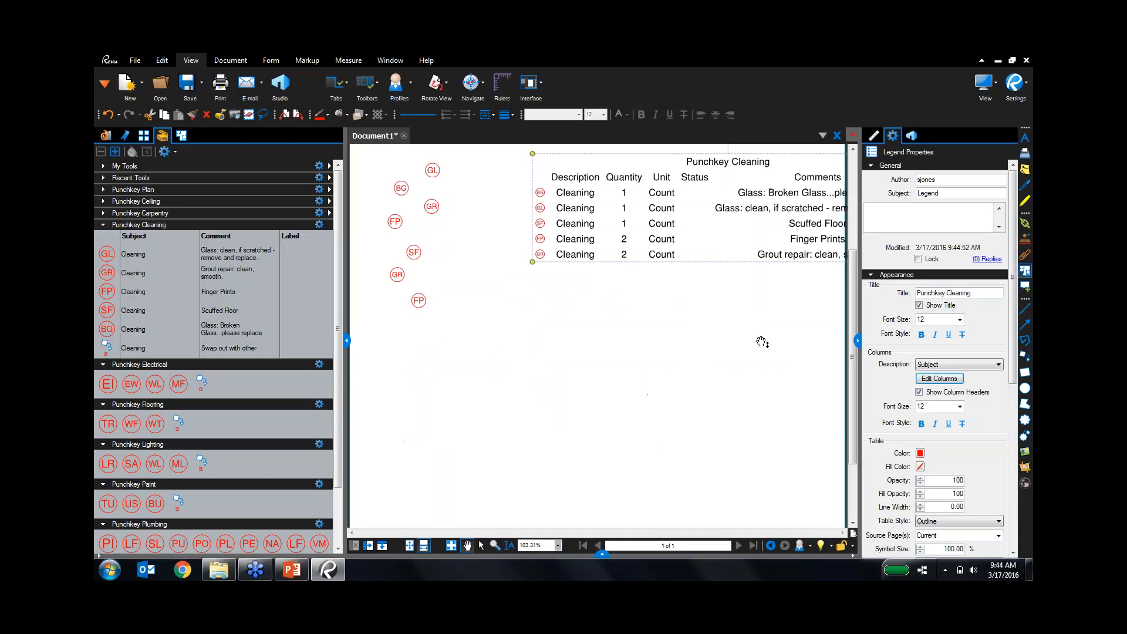
Move the legend near the top of the page and deselect it.
left_click(760, 343)
scroll(733, 329, "down", 1)
left_click_drag(741, 325, 705, 325)
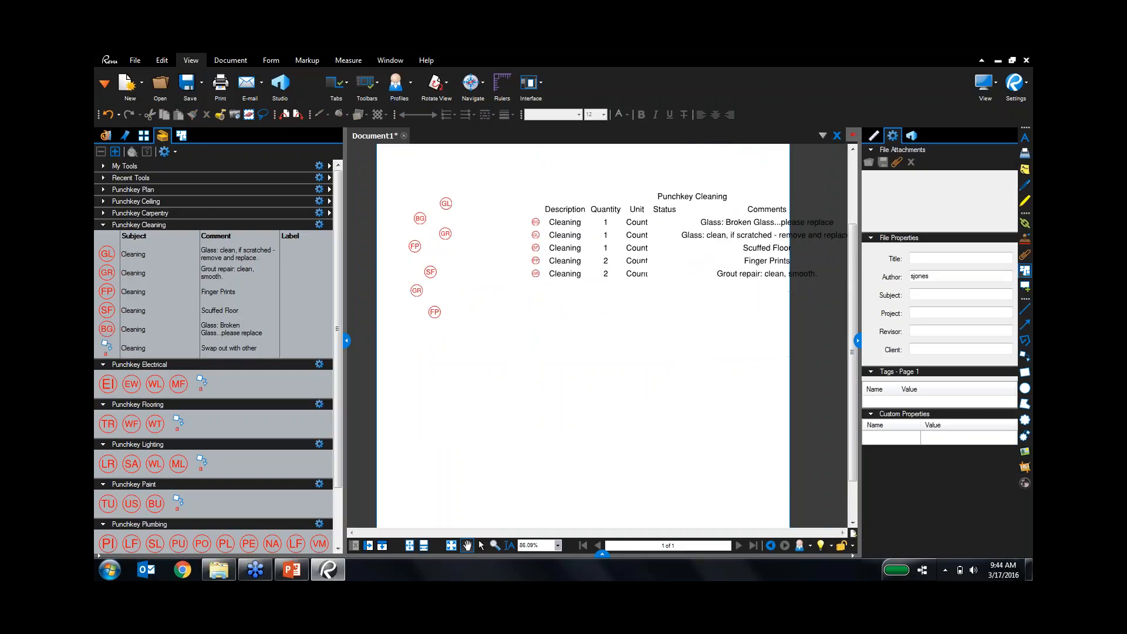
left_click_drag(738, 264, 657, 212)
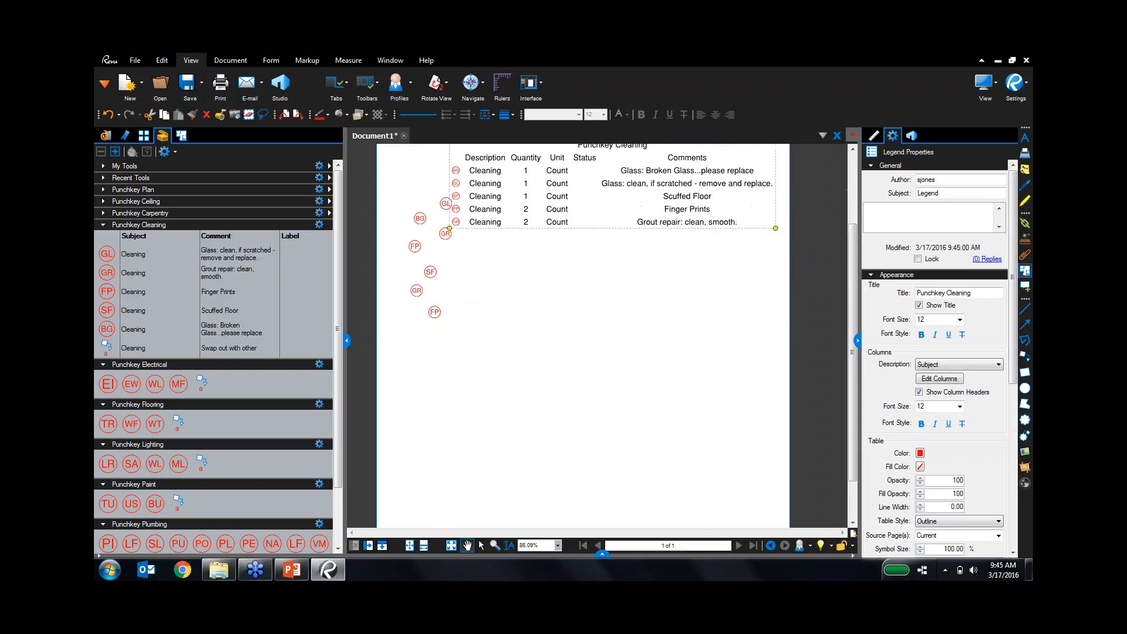
left_click(683, 270)
left_click_drag(682, 272, 679, 297)
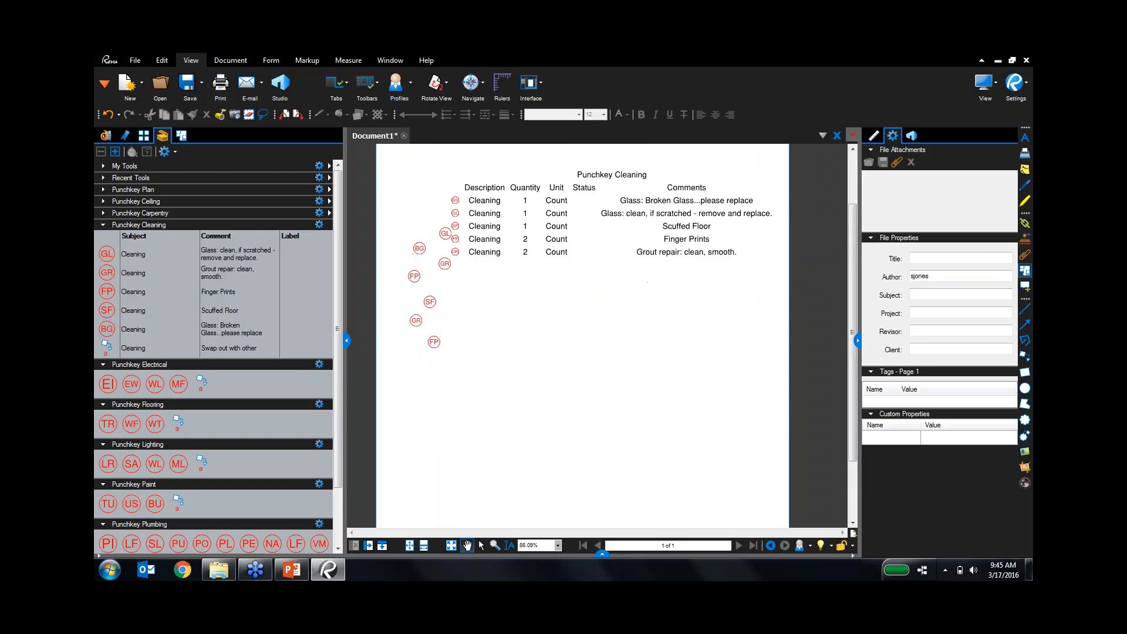
key("ctrl")
key("ctrl")
key("ctrl")
key("ctrl")
key("ctrl")
key("ctrl")
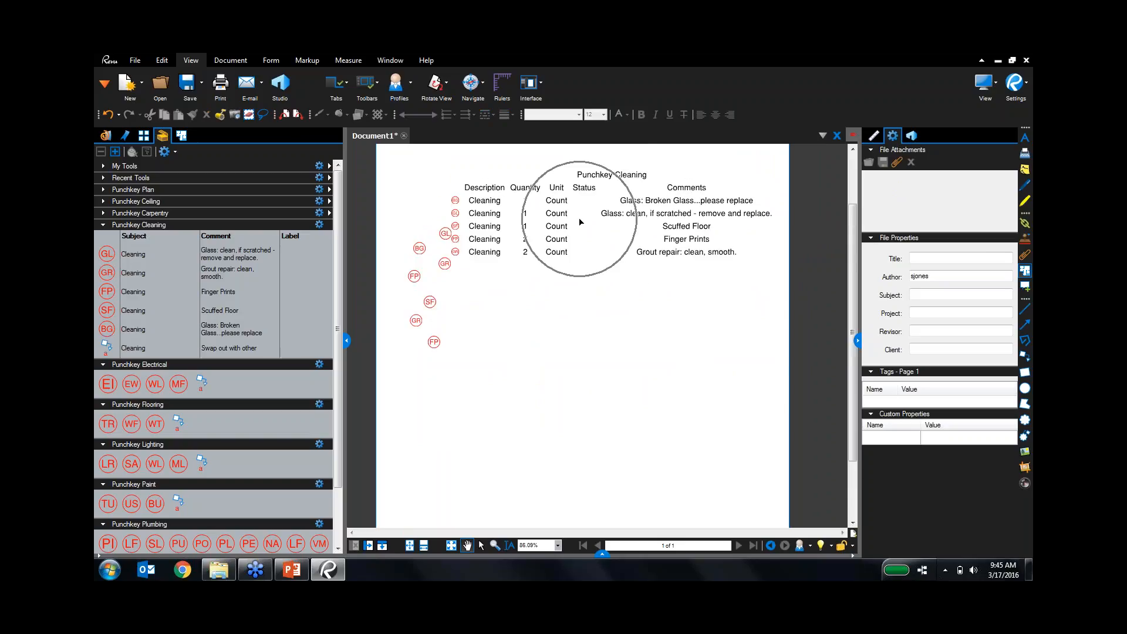
In the enlarged Markups list, mark glass cleaning Accepted and Grout repair Rejected.
left_click(602, 553)
left_click_drag(602, 486, 631, 374)
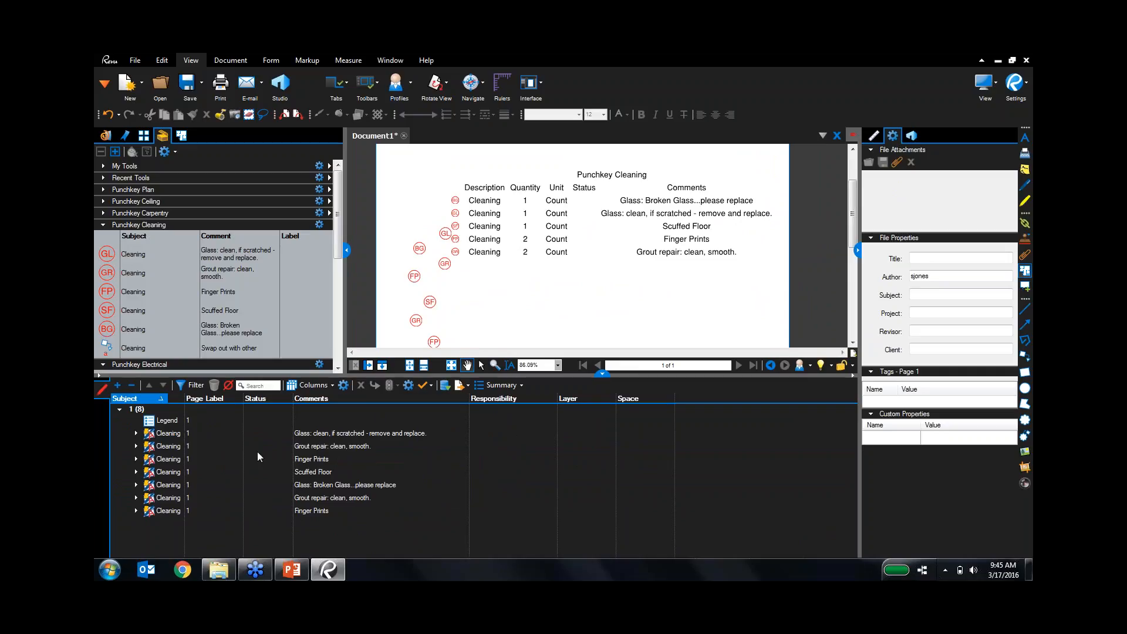
key("ctrl")
left_click(267, 432)
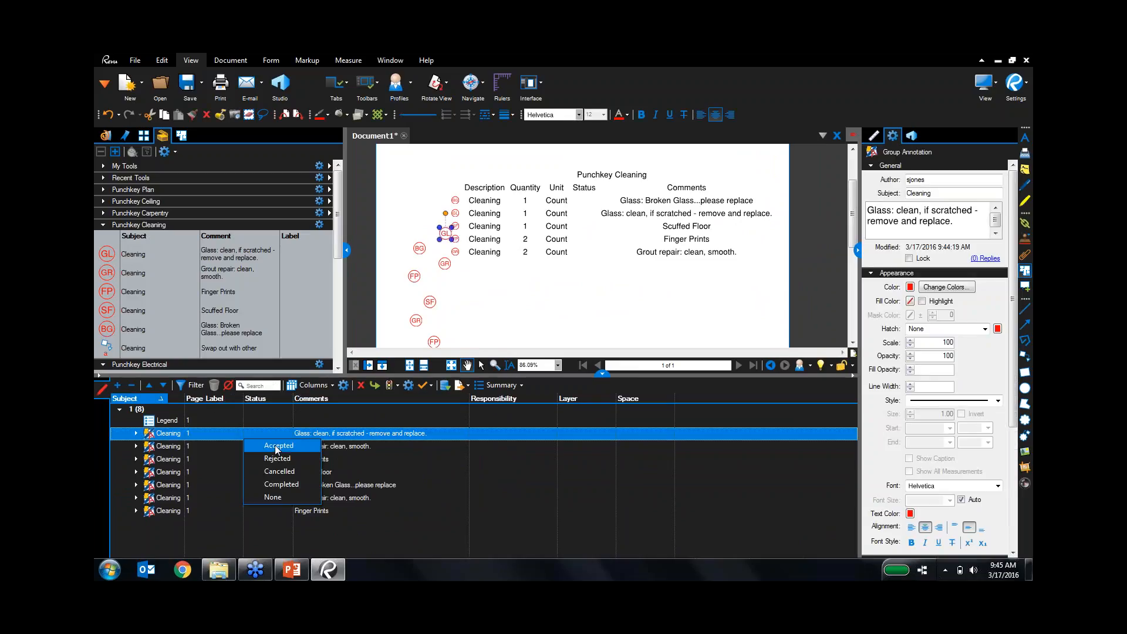
left_click(275, 446)
left_click(278, 447)
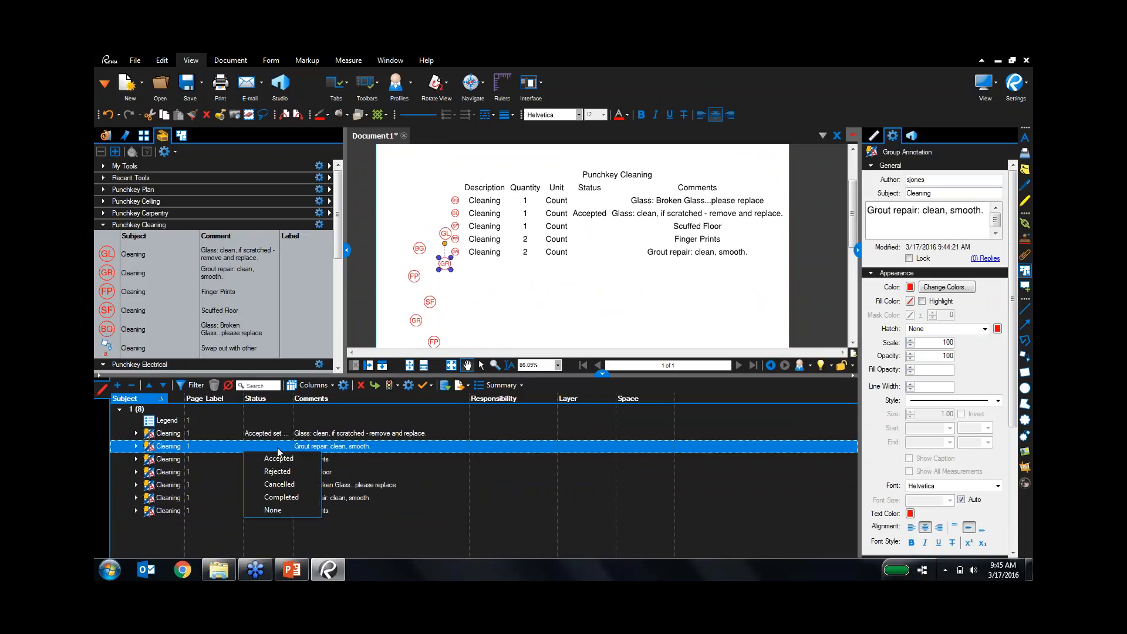
left_click(284, 472)
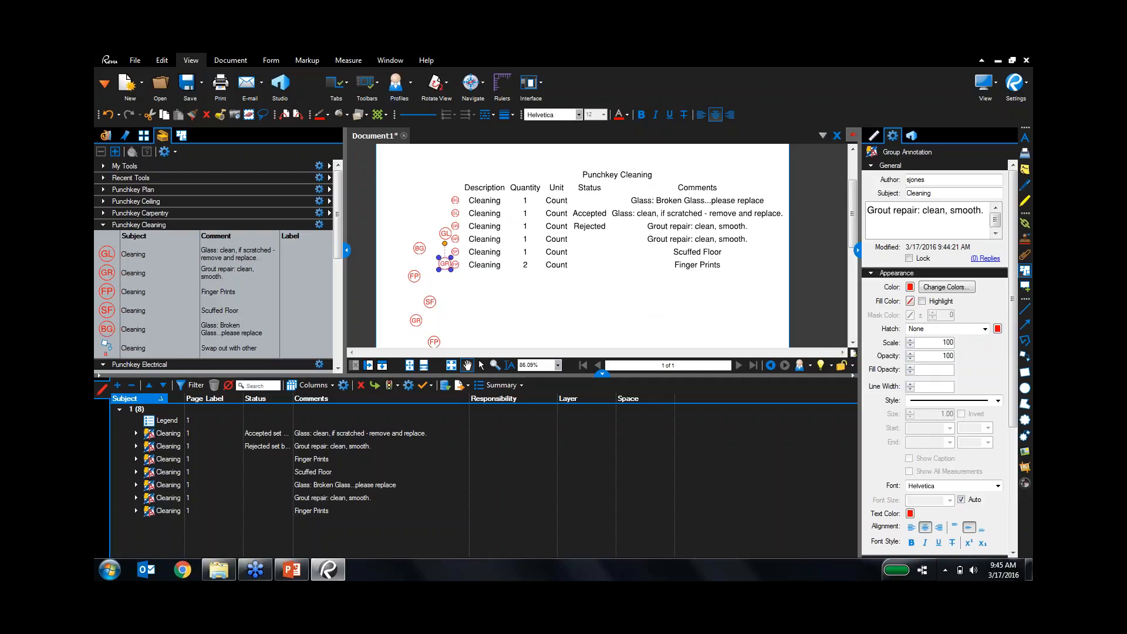
Set Finger Prints to Completed, then Cancelled, and widen the Status column.
left_click(277, 460)
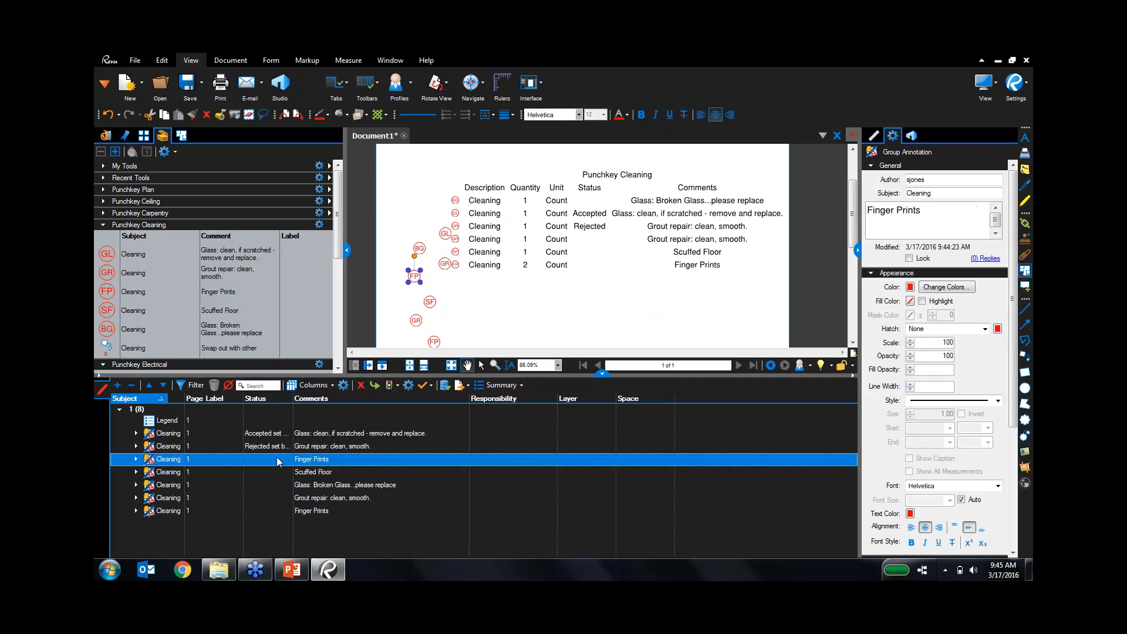
left_click(277, 462)
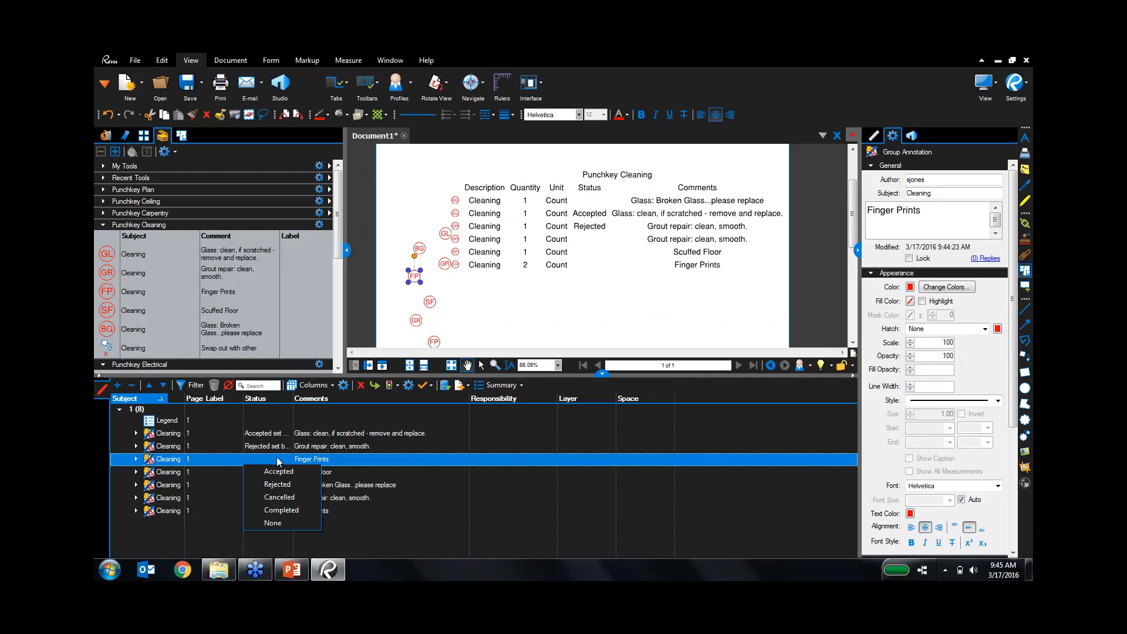
left_click(282, 511)
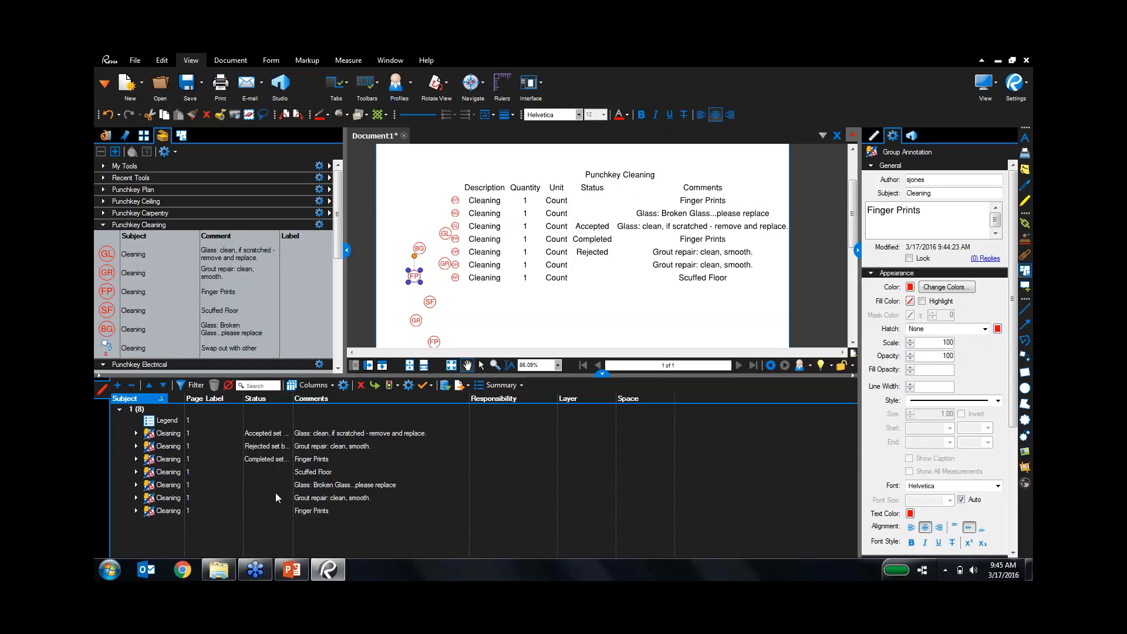
left_click(281, 462)
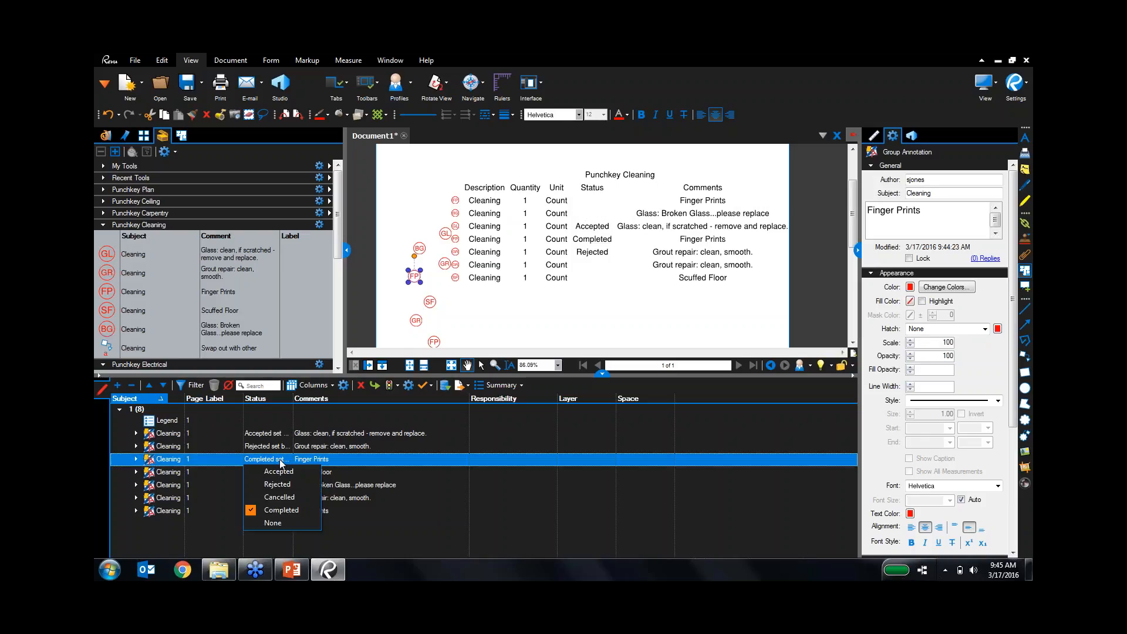
left_click(284, 498)
left_click_drag(293, 399, 317, 398)
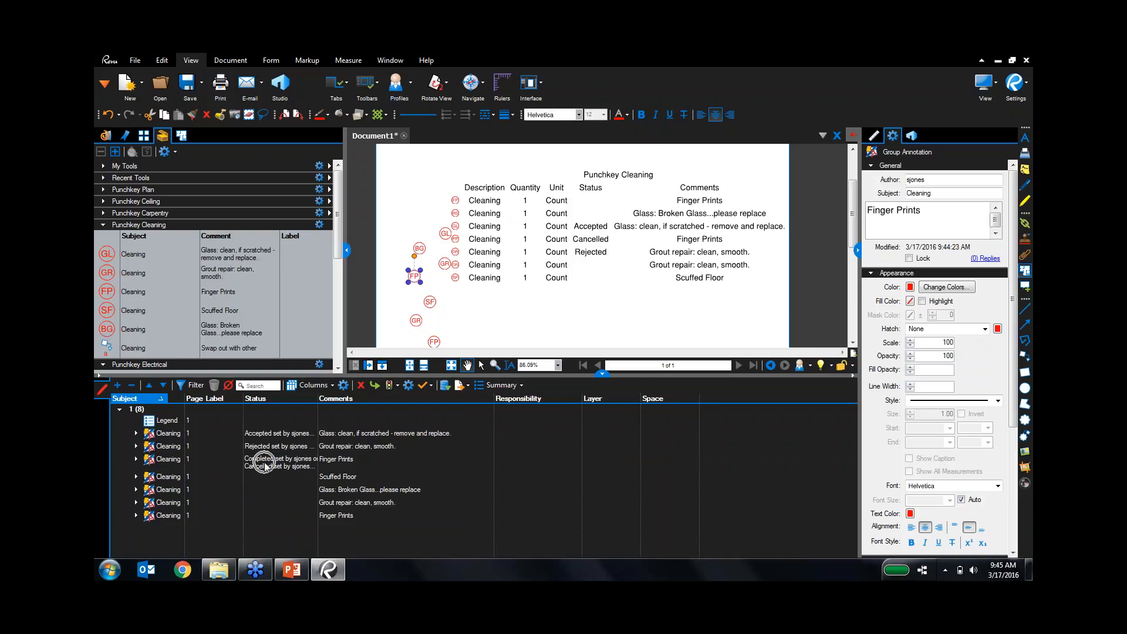
left_click_drag(318, 399, 409, 399)
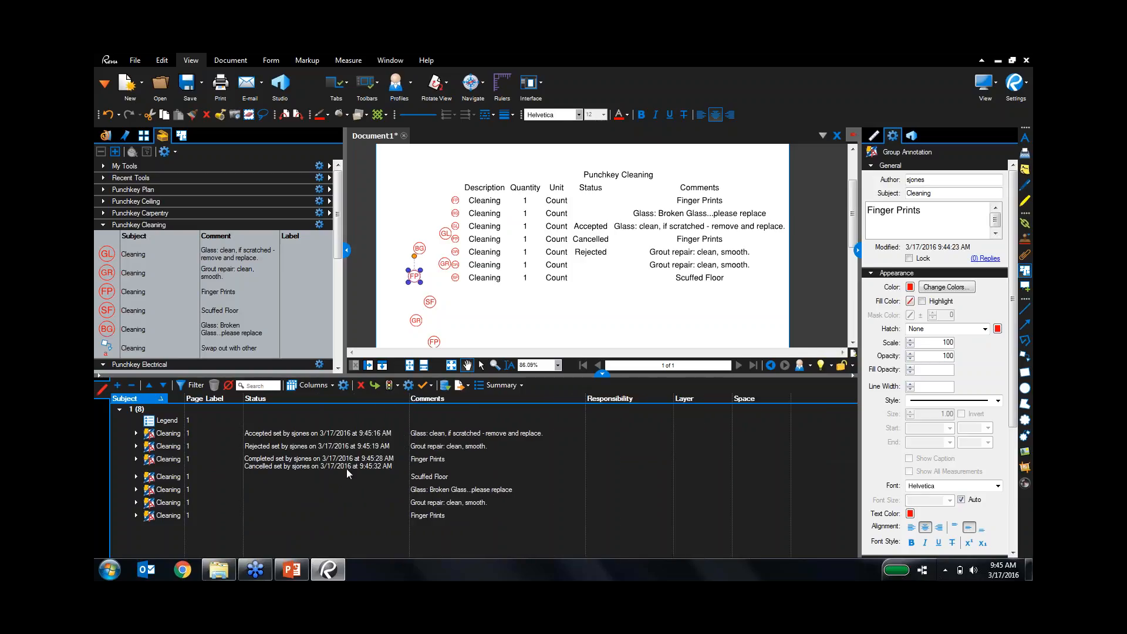
Mark Scuffed Floor as Accepted and switch to the PowerPoint presentation.
left_click(277, 476)
left_click(279, 476)
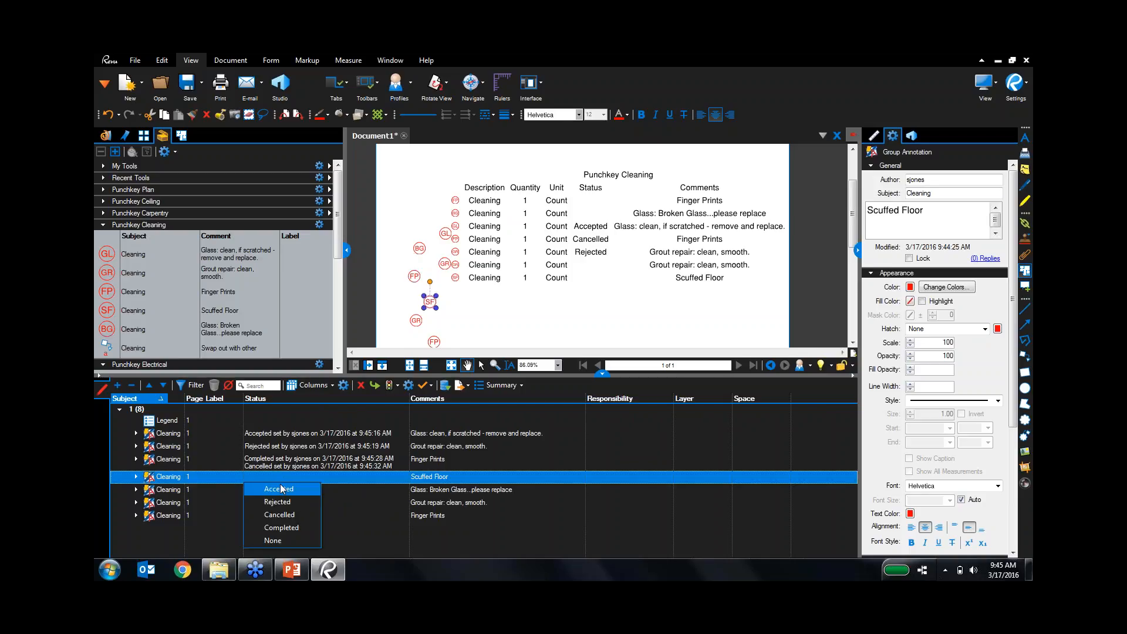
left_click(279, 489)
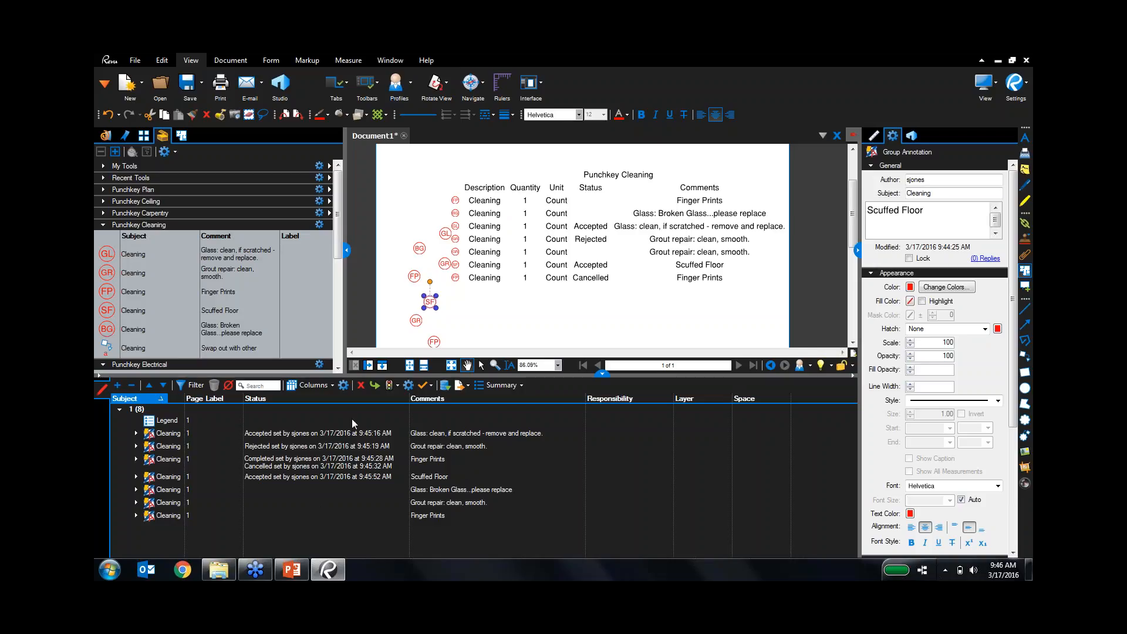
left_click(291, 569)
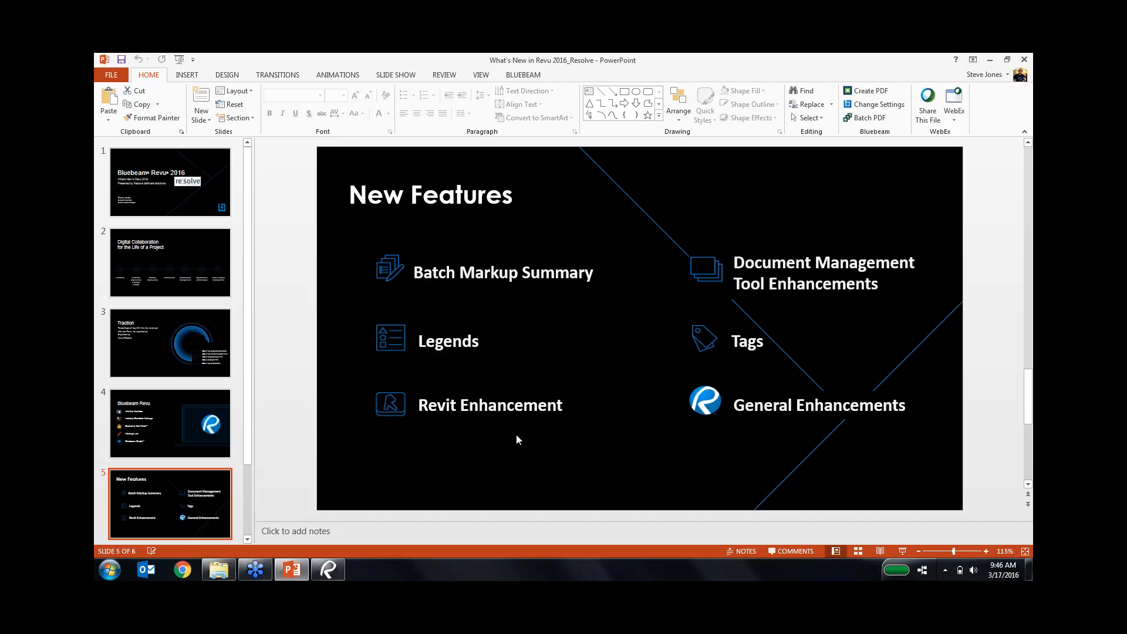
Play the Revit Rooms to Spaces for Channel video from the Bluebeam Demo 2016 folder.
left_click(217, 575)
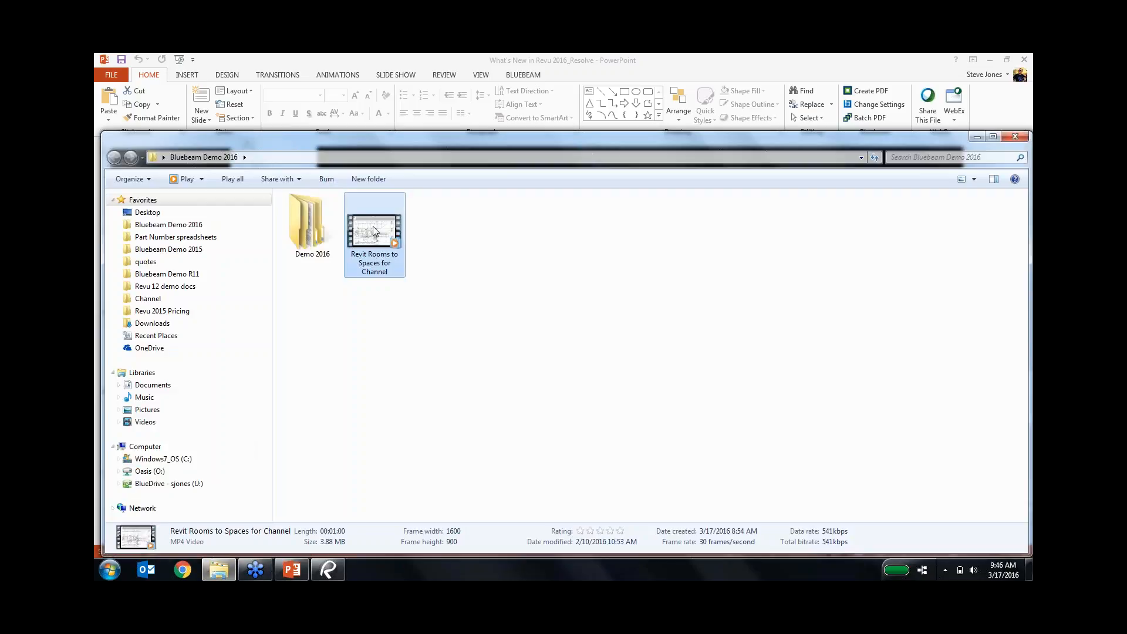
double_click(374, 230)
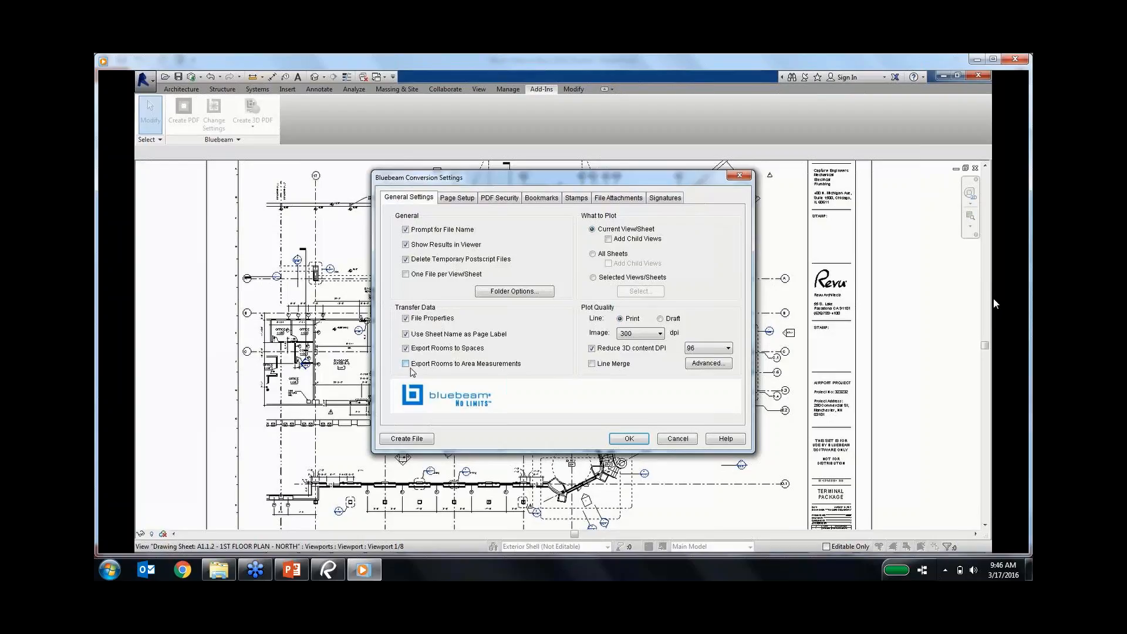
left_click(642, 442)
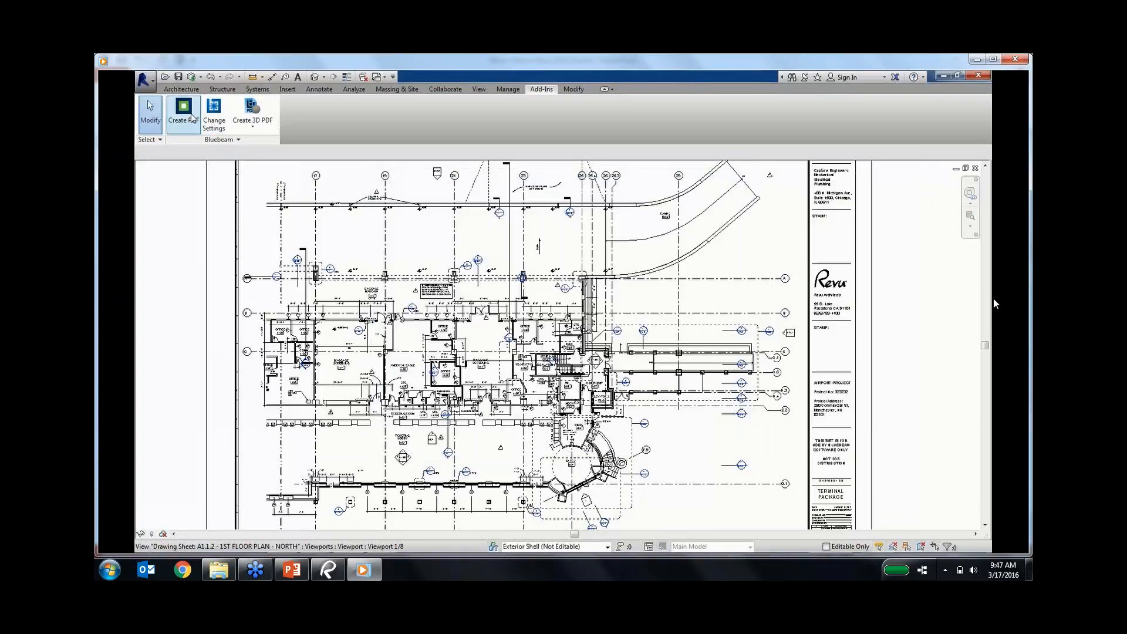
left_click(191, 117)
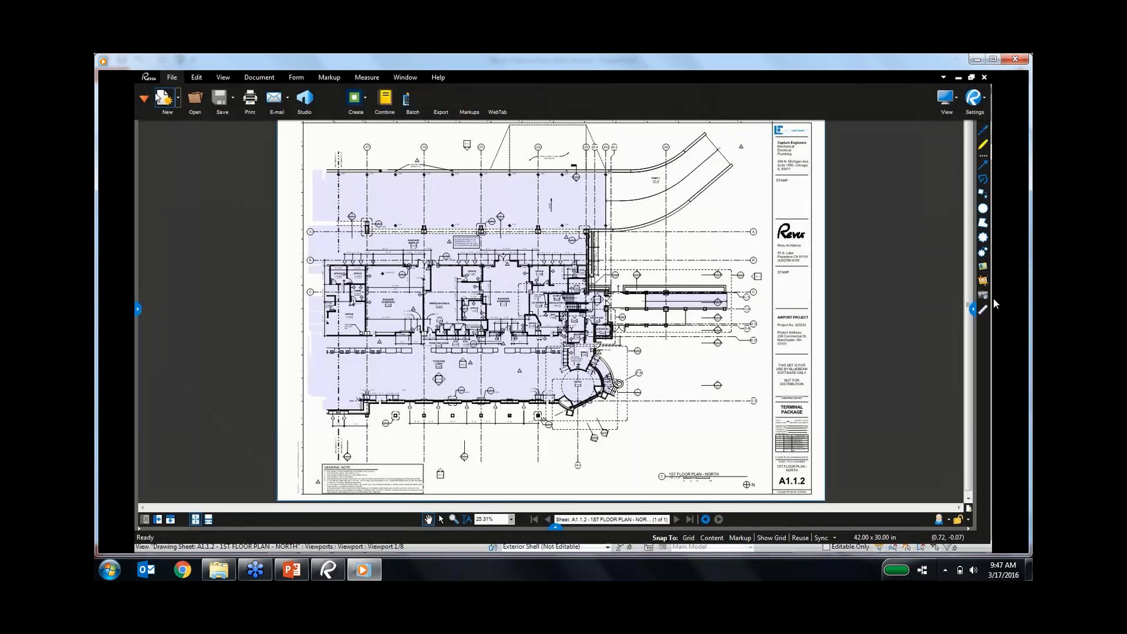
left_click(144, 98)
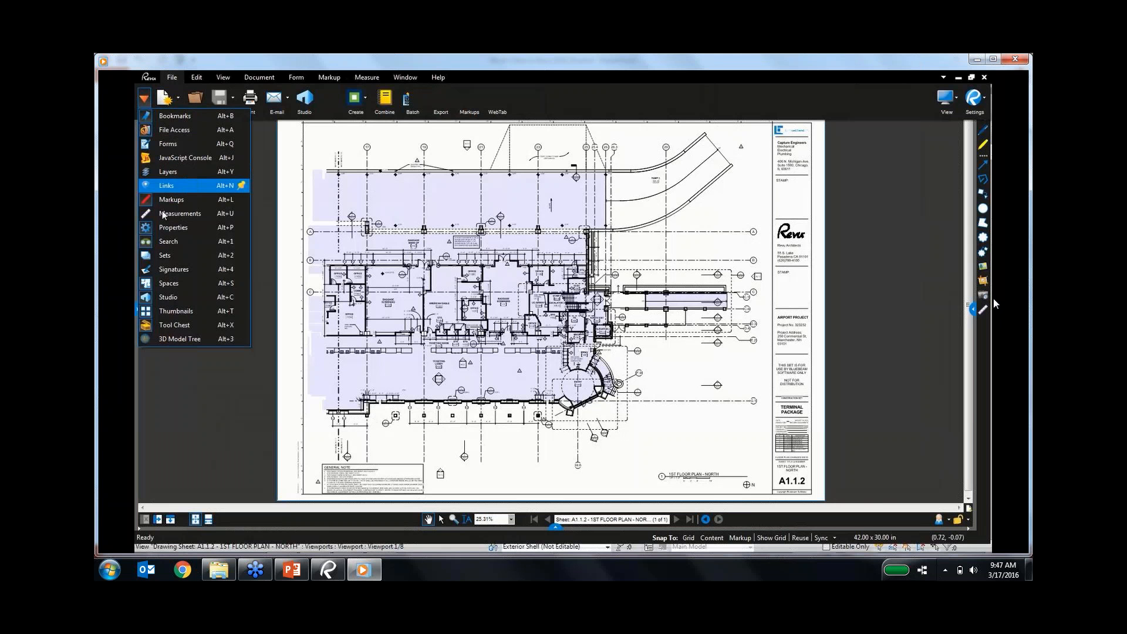
left_click(161, 284)
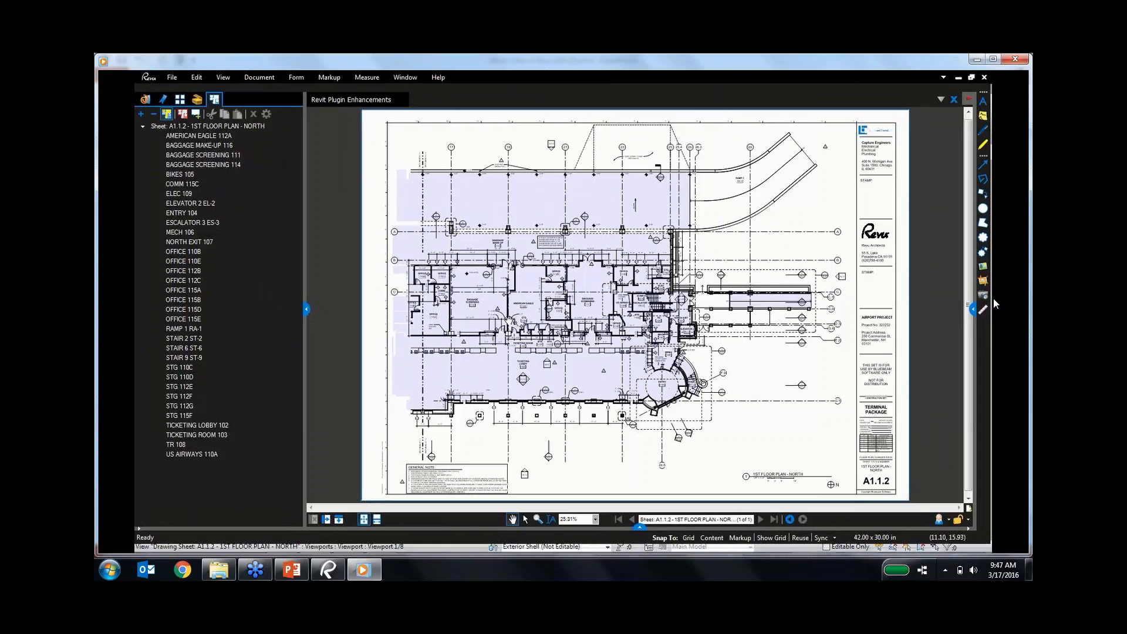
left_click(206, 149)
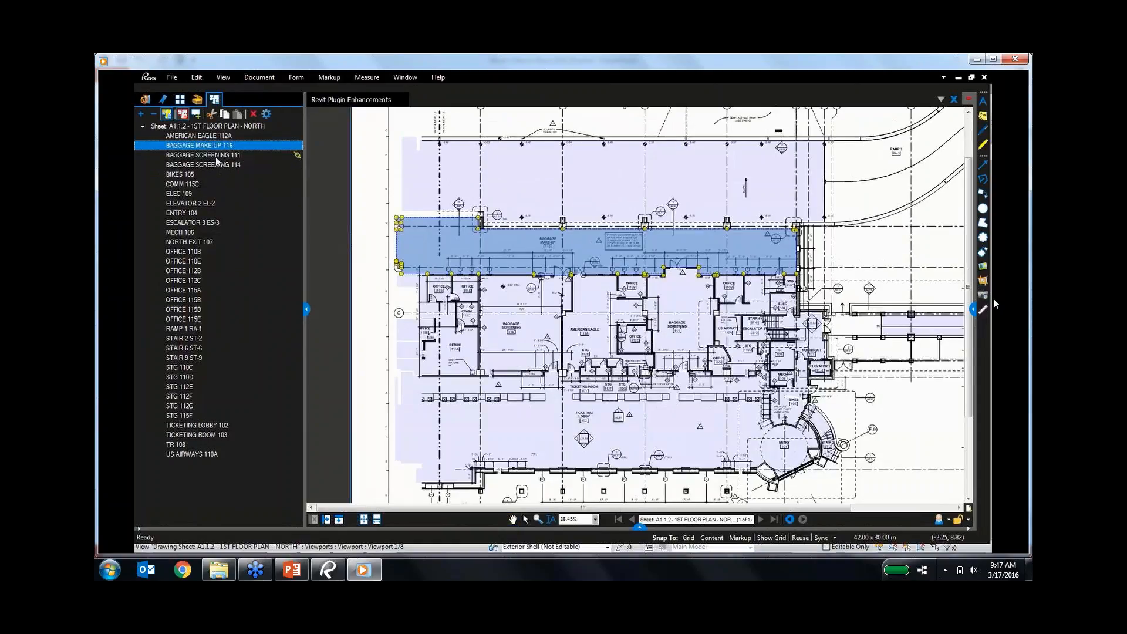
left_click(216, 156)
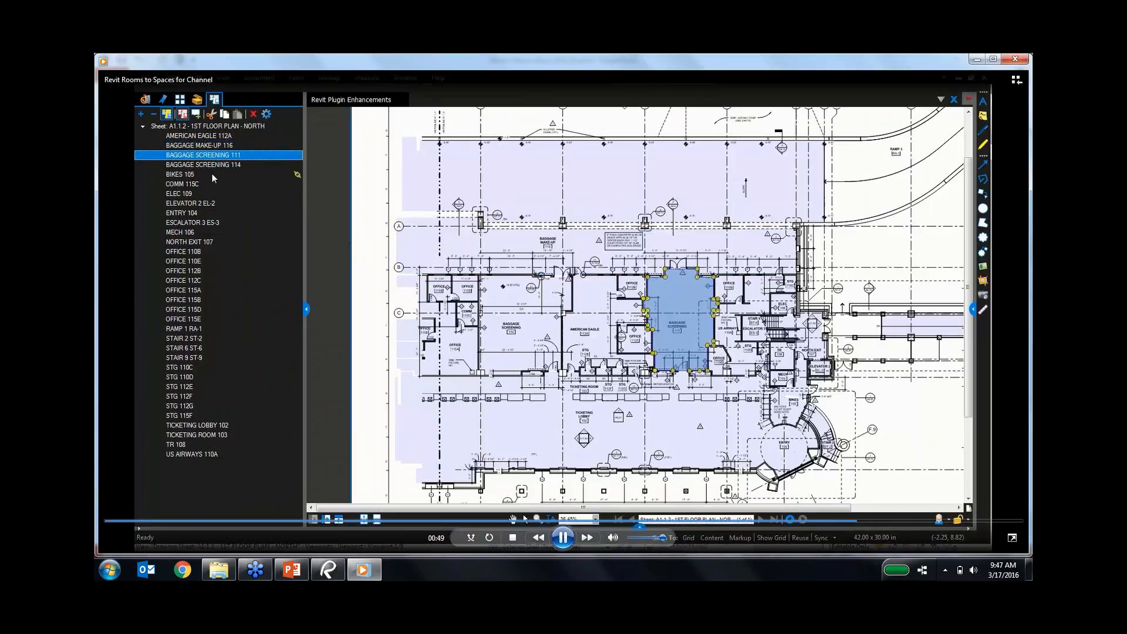
Close the video player and the Bluebeam Demo 2016 folder, then return to Revu.
left_click(1015, 59)
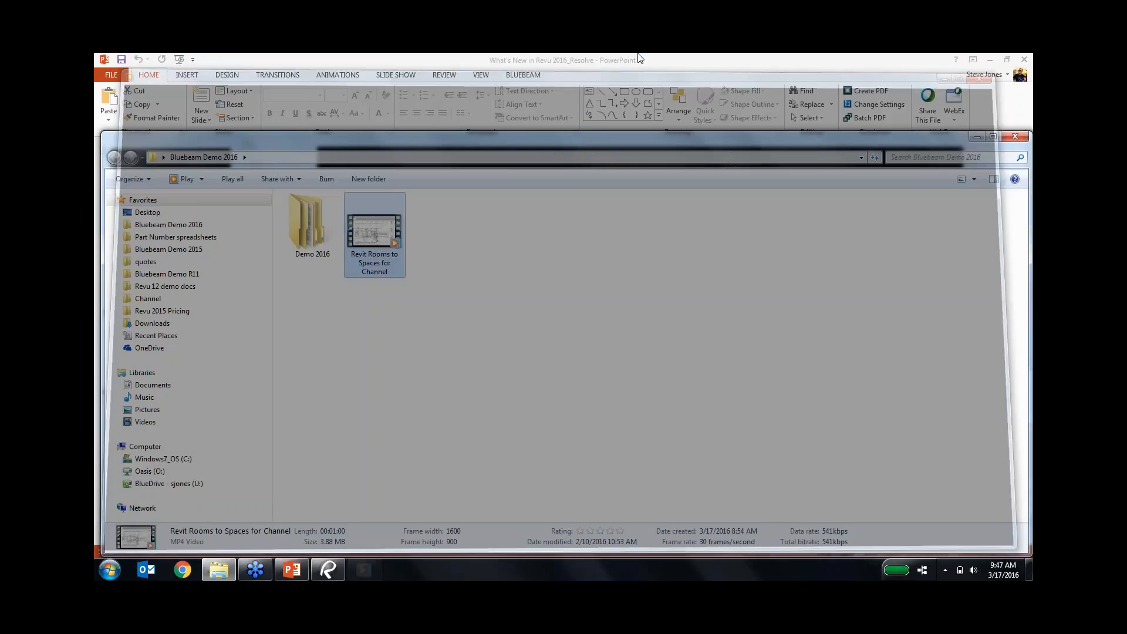
left_click_drag(962, 145, 902, 154)
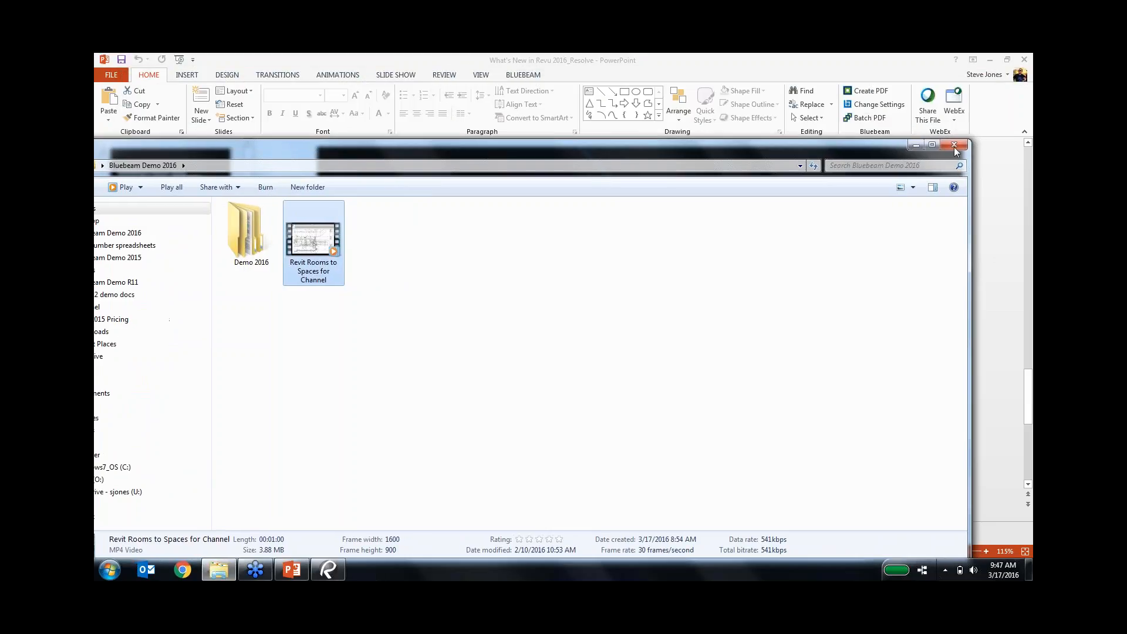
left_click(962, 146)
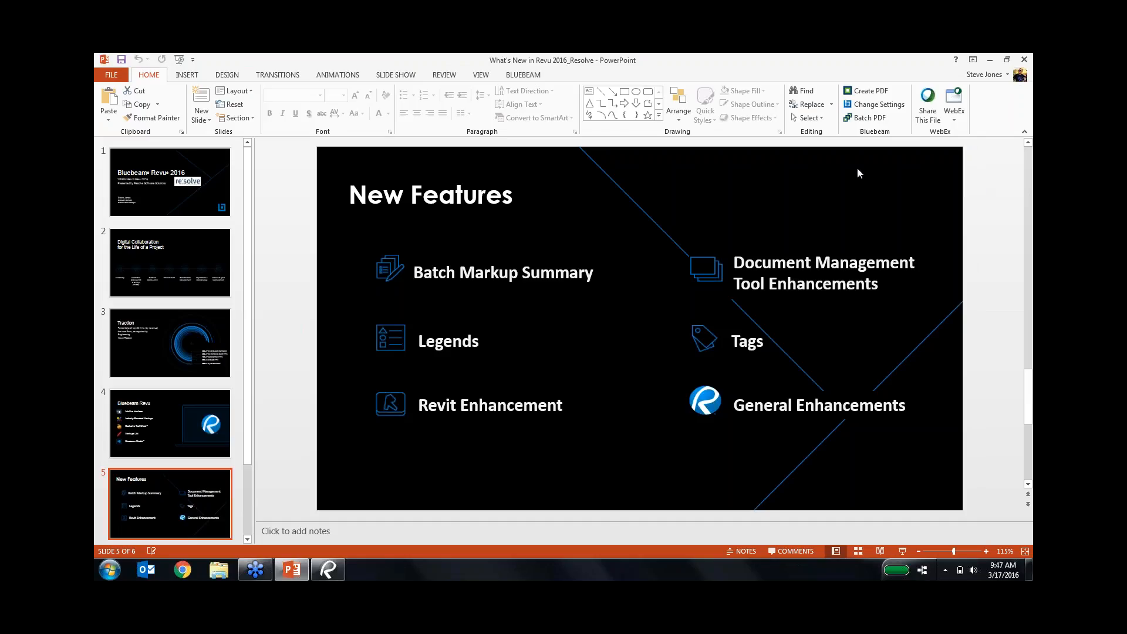
right_click(325, 572)
left_click(325, 570)
left_click(324, 569)
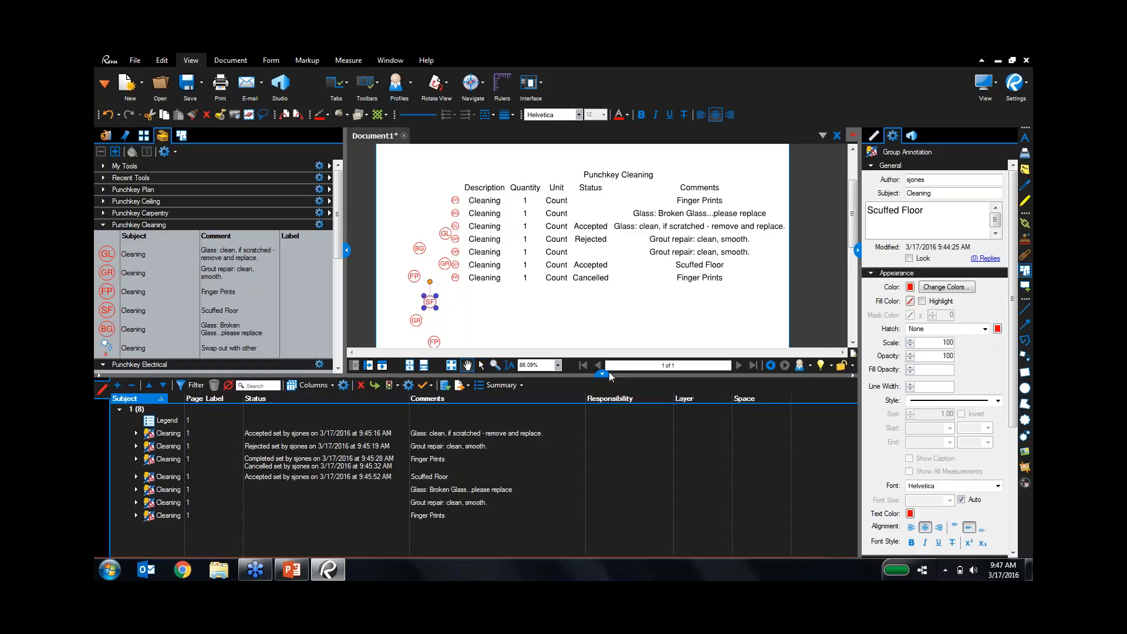
Hide the markup list and properties panel, and close Document1 without saving.
left_click(601, 374)
left_click(858, 340)
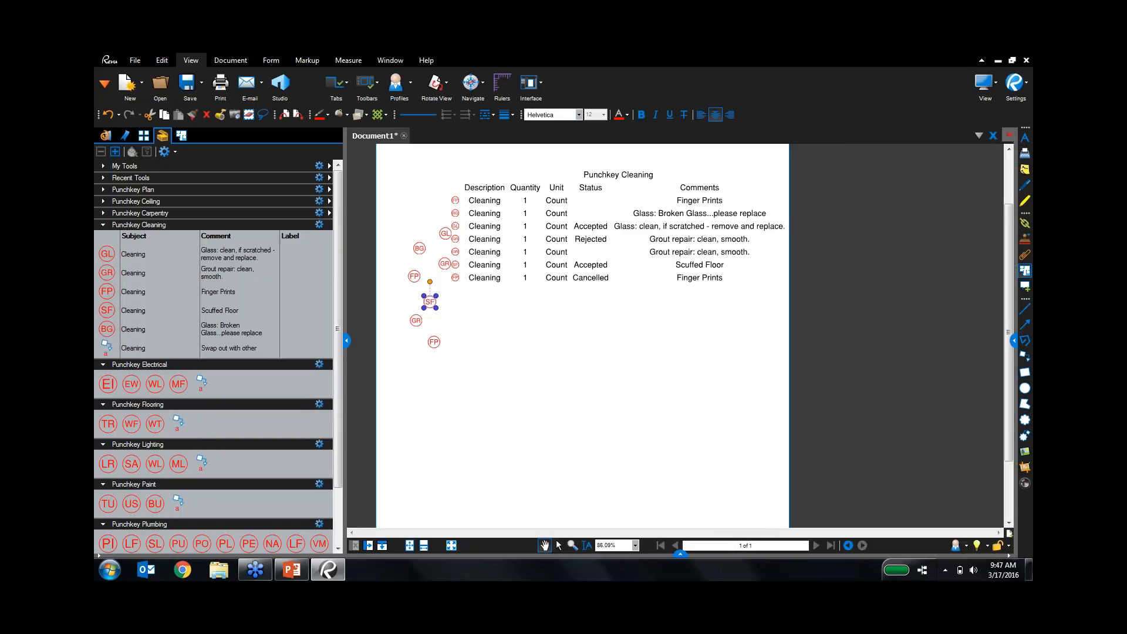
left_click(404, 136)
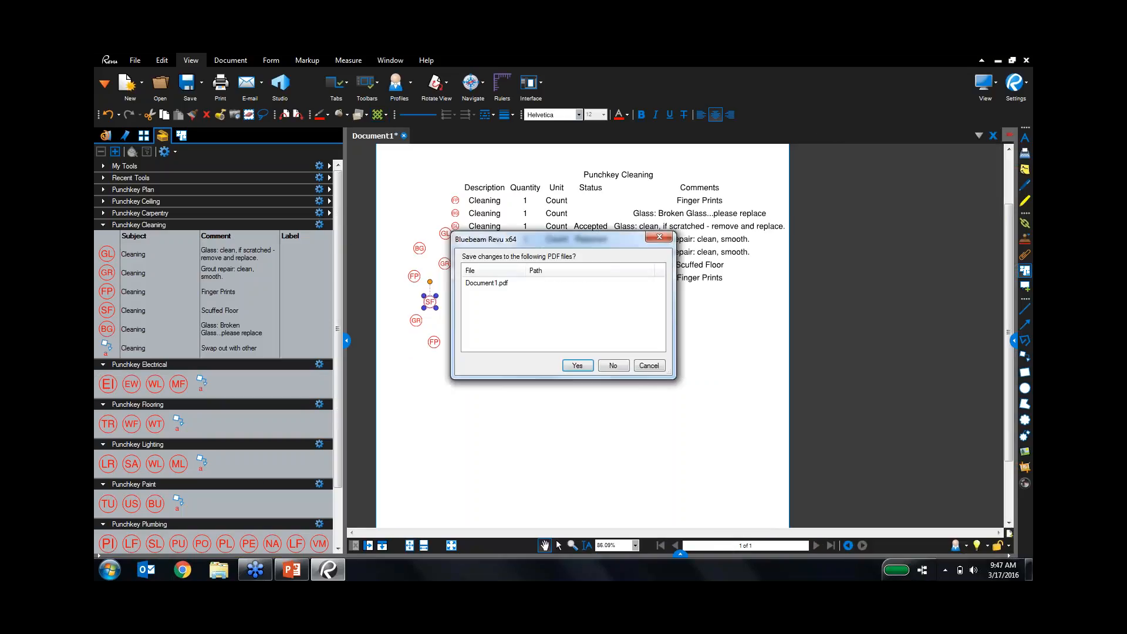
left_click(613, 368)
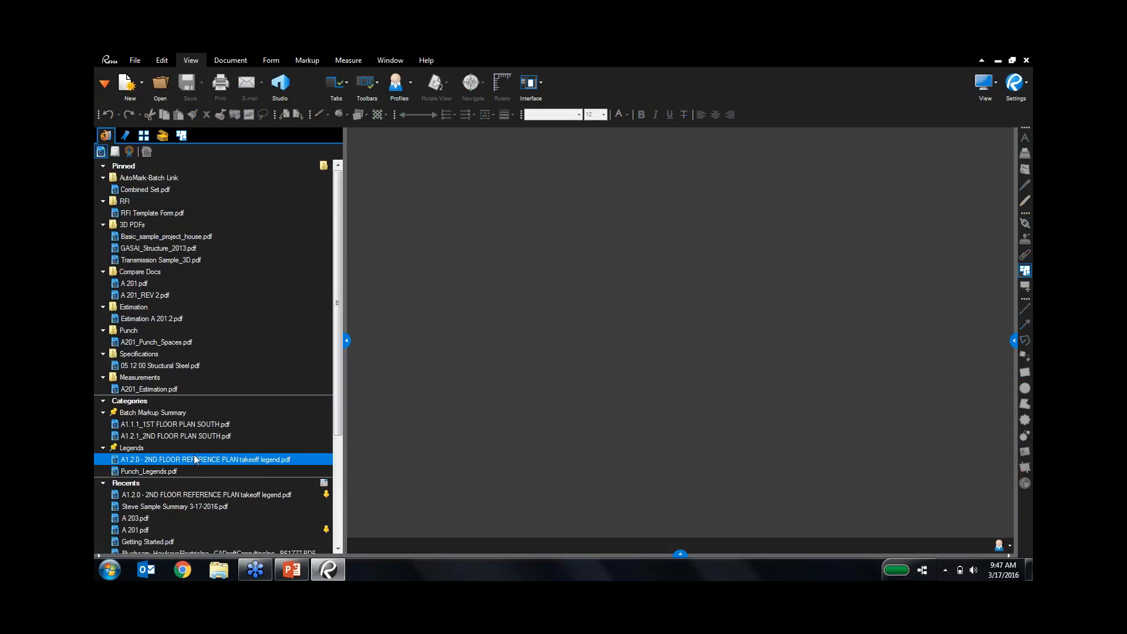
Open Punch_Legends.pdf and fit the whole page in view.
left_click(189, 474)
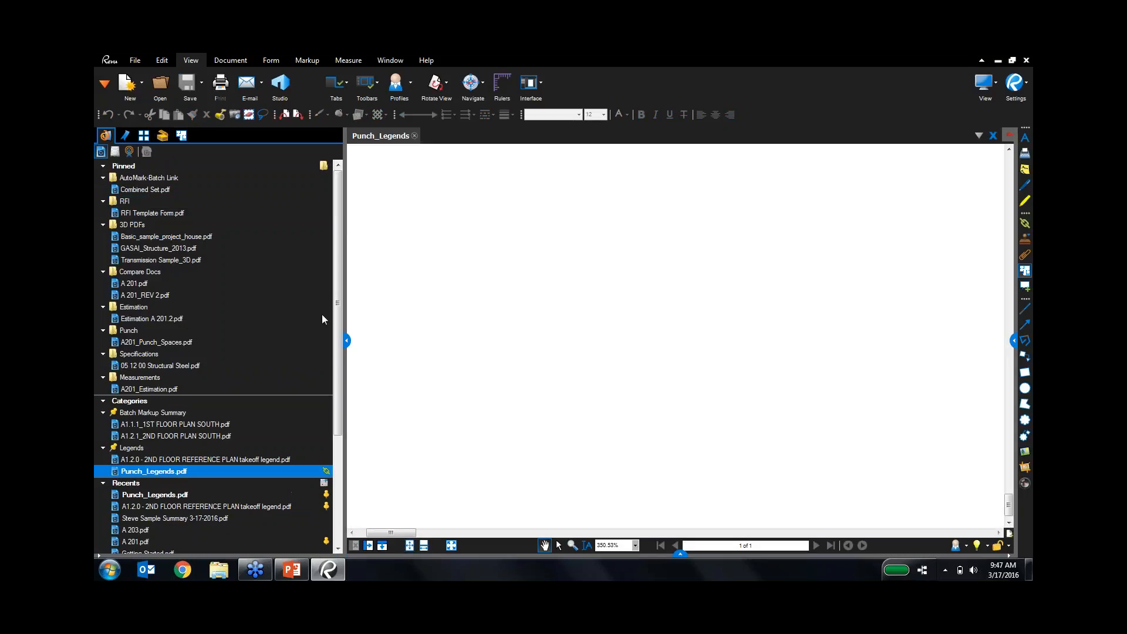
left_click(347, 340)
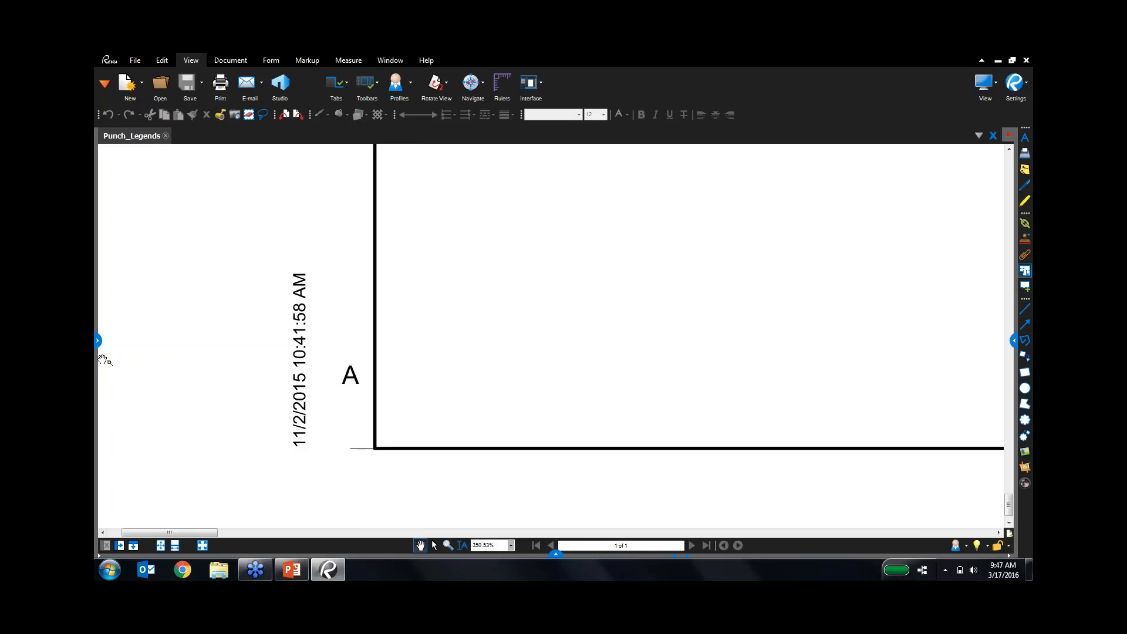
left_click(96, 340)
key("ctrl+0")
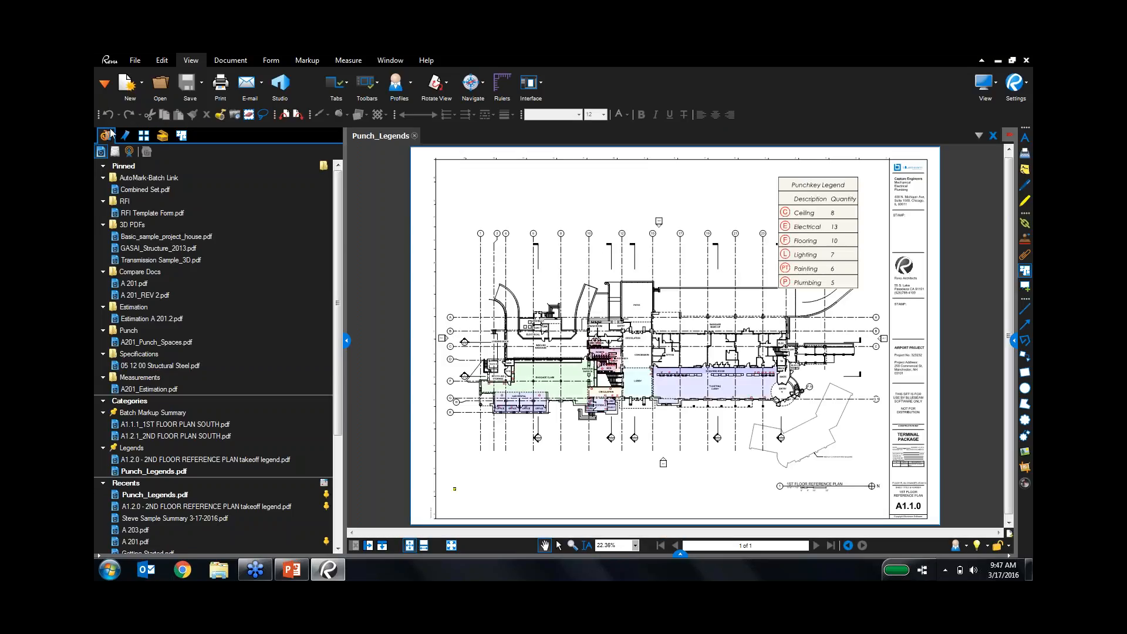
Show the page thumbnails, select page 1, and zoom into the A1.1.0 title block.
left_click(145, 135)
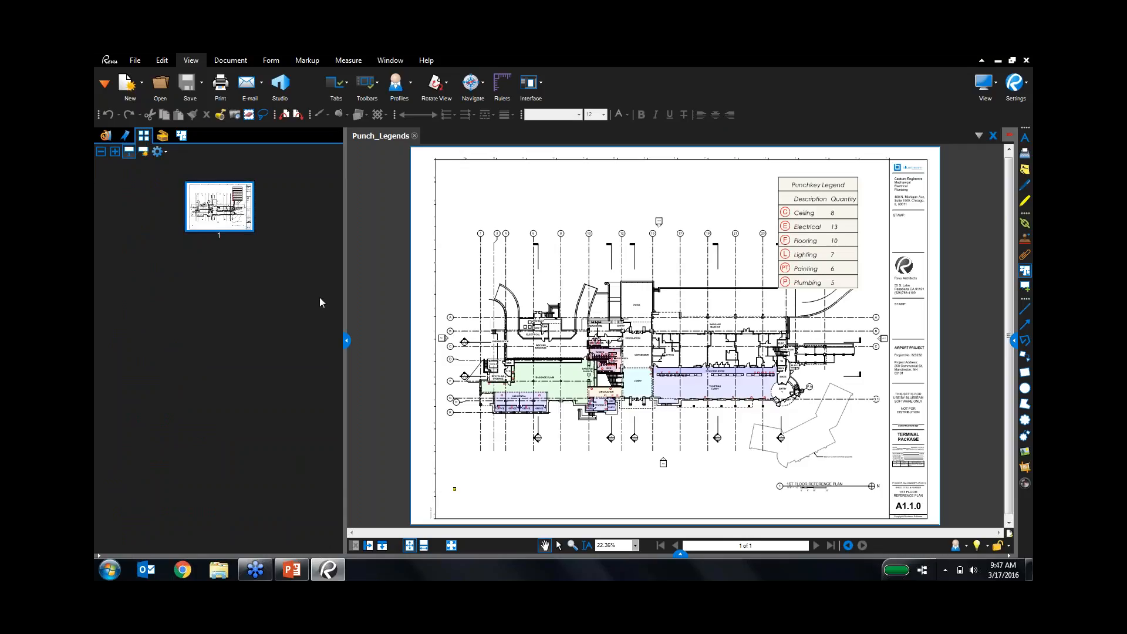
left_click(222, 237)
left_click(222, 237)
left_click_drag(884, 478, 872, 434)
scroll(872, 434, "up", 5)
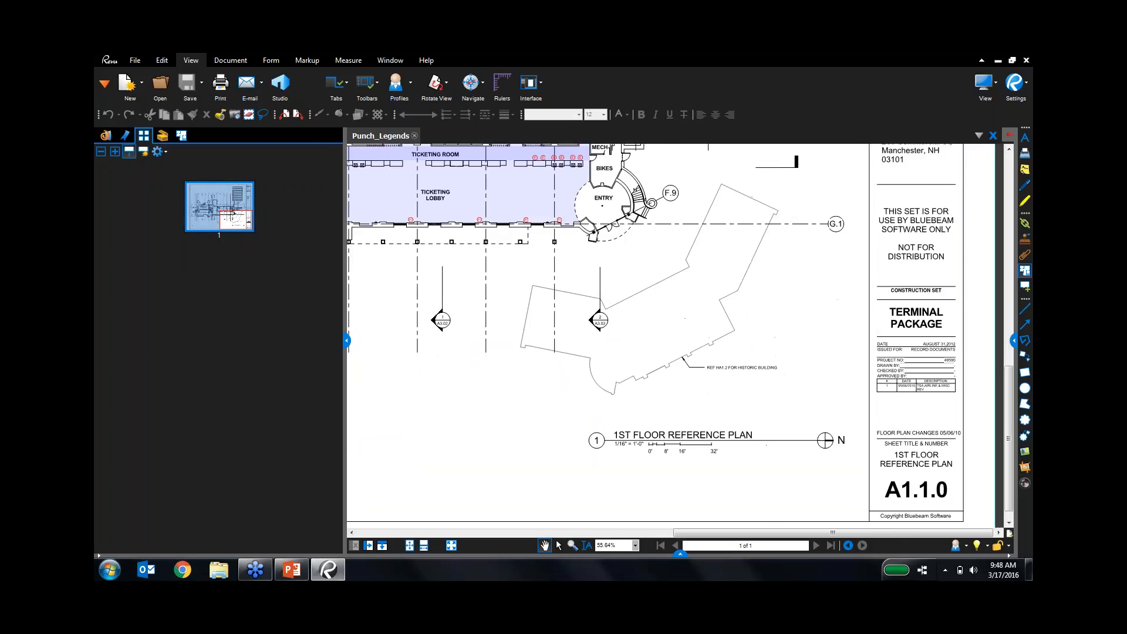
scroll(869, 388, "up", 6)
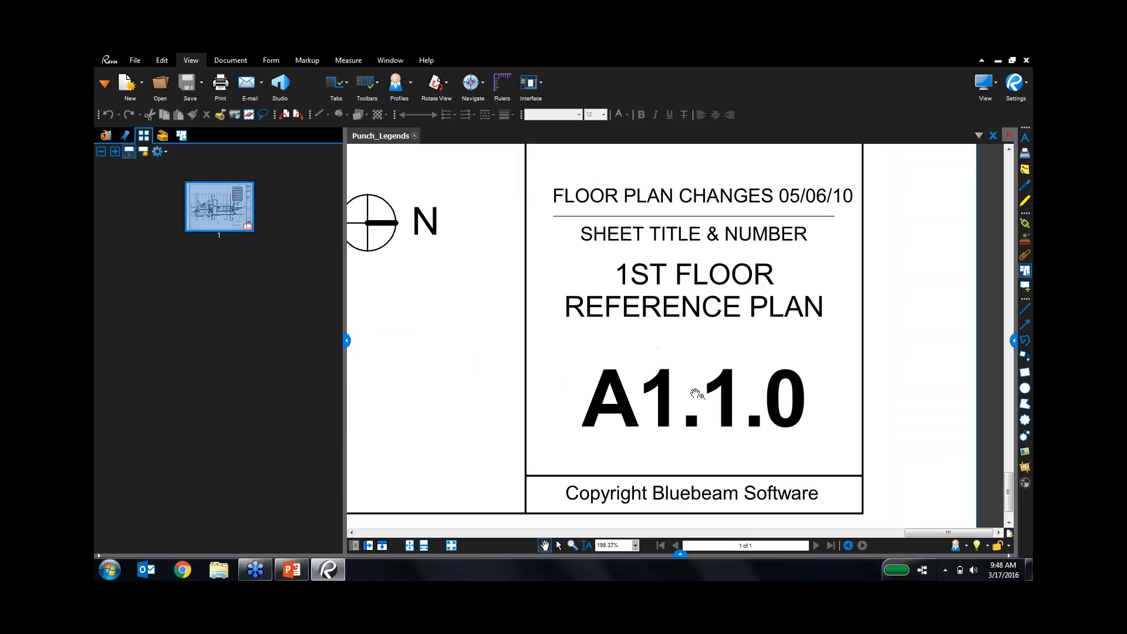
Label the page A1.1.0 using the title-block sheet number as the page region.
left_click(144, 152)
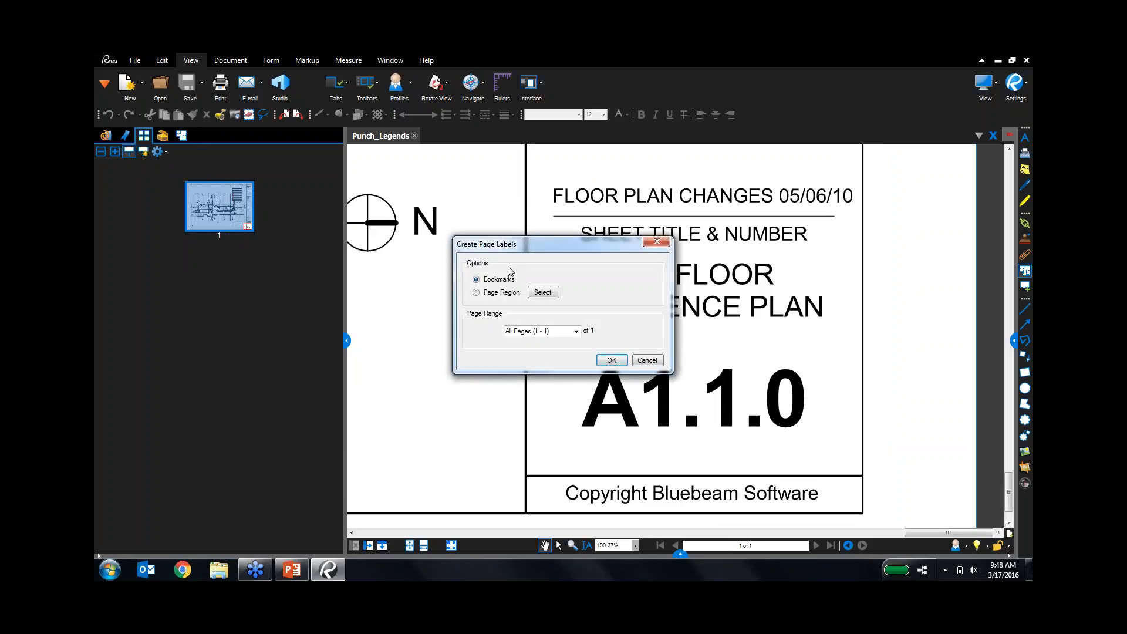
left_click(509, 293)
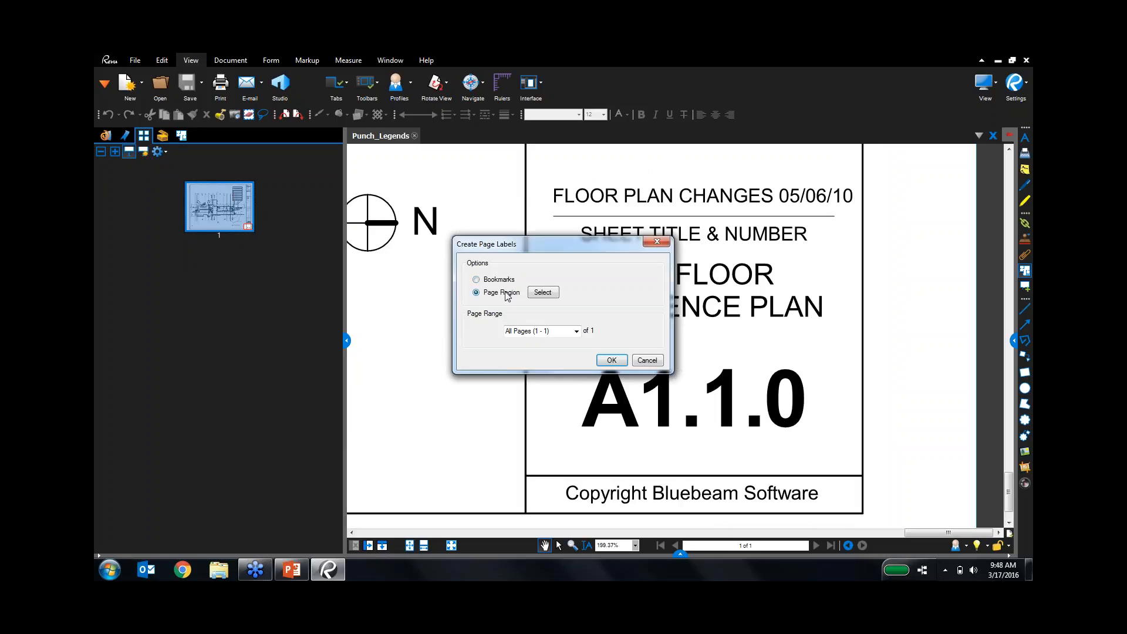
left_click(540, 292)
mouse_move(546, 351)
left_mouse_down()
mouse_move(822, 394)
mouse_move(859, 445)
left_mouse_up()
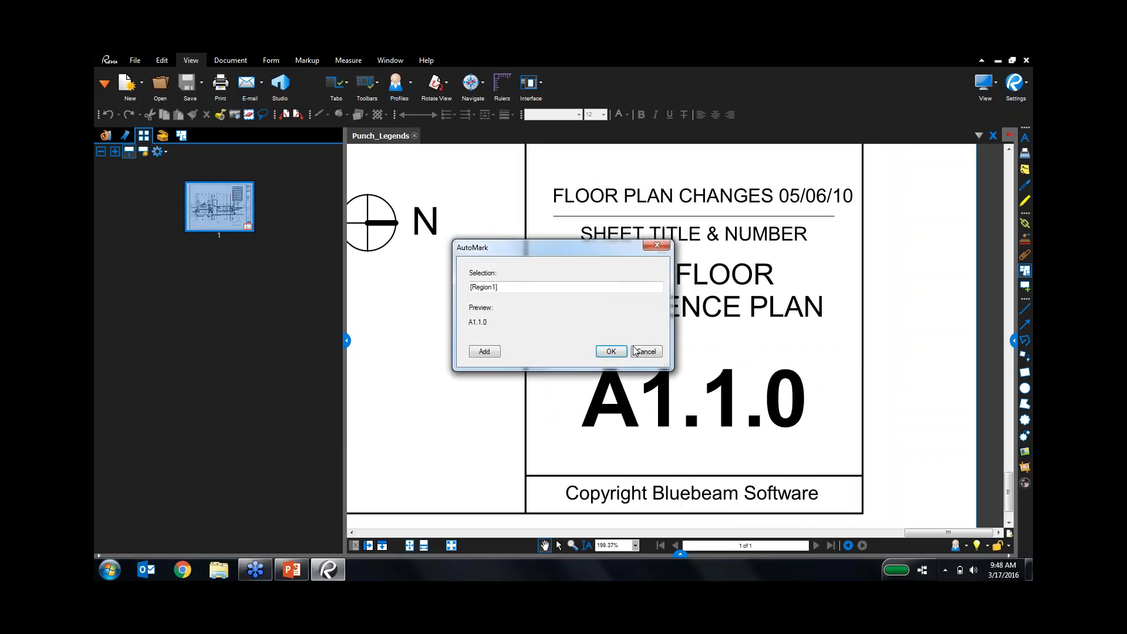
left_click(608, 347)
left_click(617, 359)
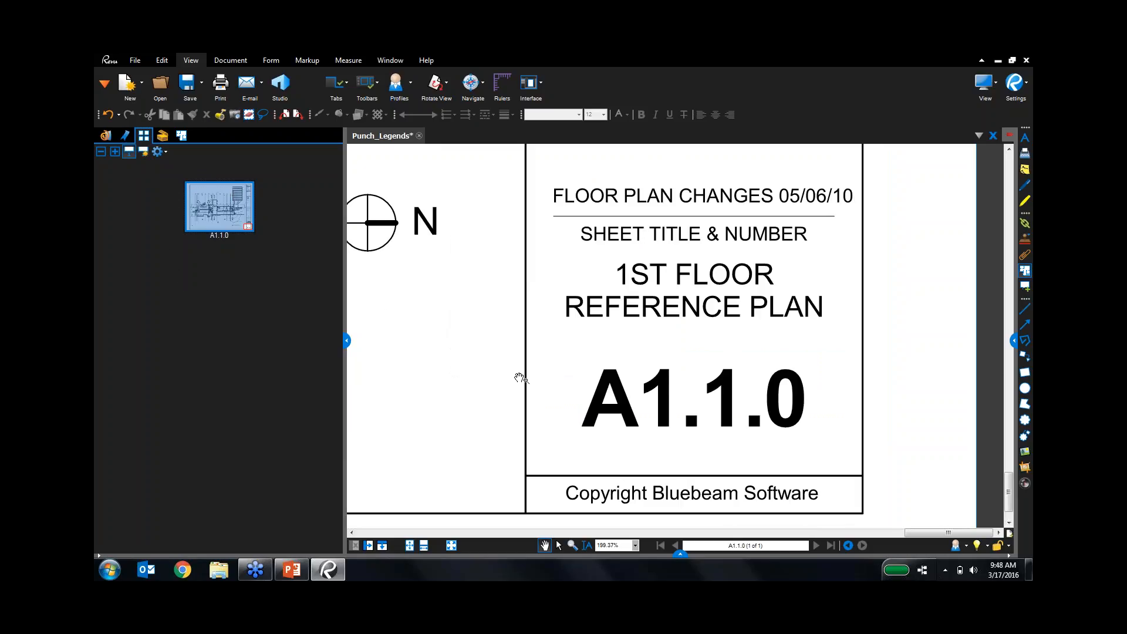
Relabel the page from the rotated date text on the sheet's left border.
scroll(520, 378, "down", 5)
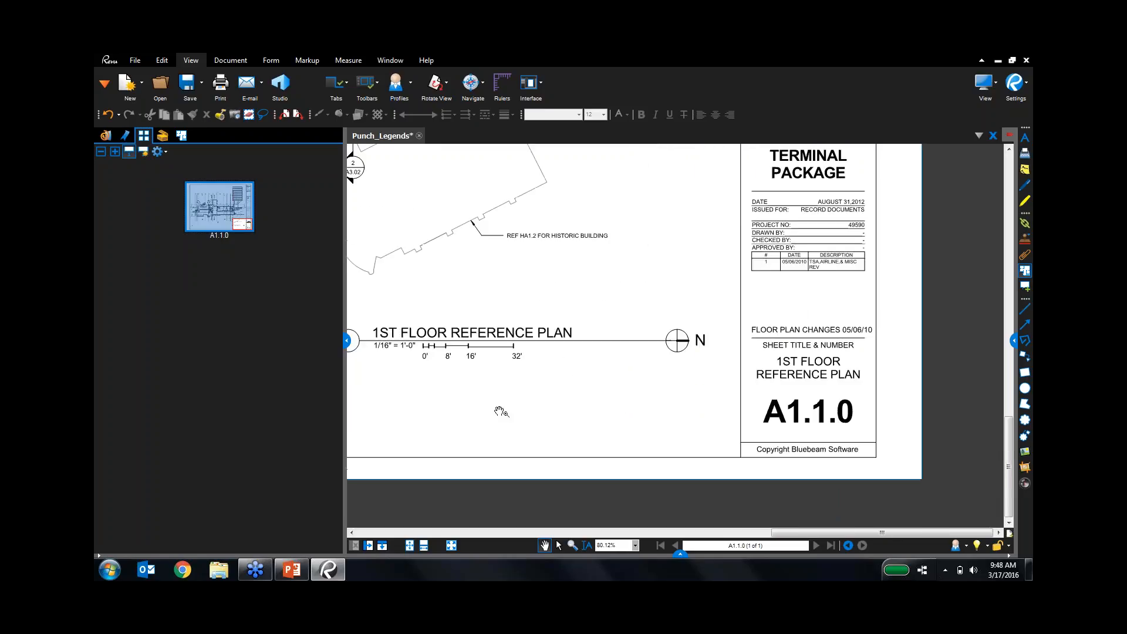
left_click_drag(500, 412, 847, 410)
left_click_drag(560, 351, 774, 334)
mouse_move(493, 328)
left_mouse_down()
mouse_move(712, 331)
mouse_move(596, 319)
mouse_move(760, 320)
mouse_move(830, 347)
left_mouse_up()
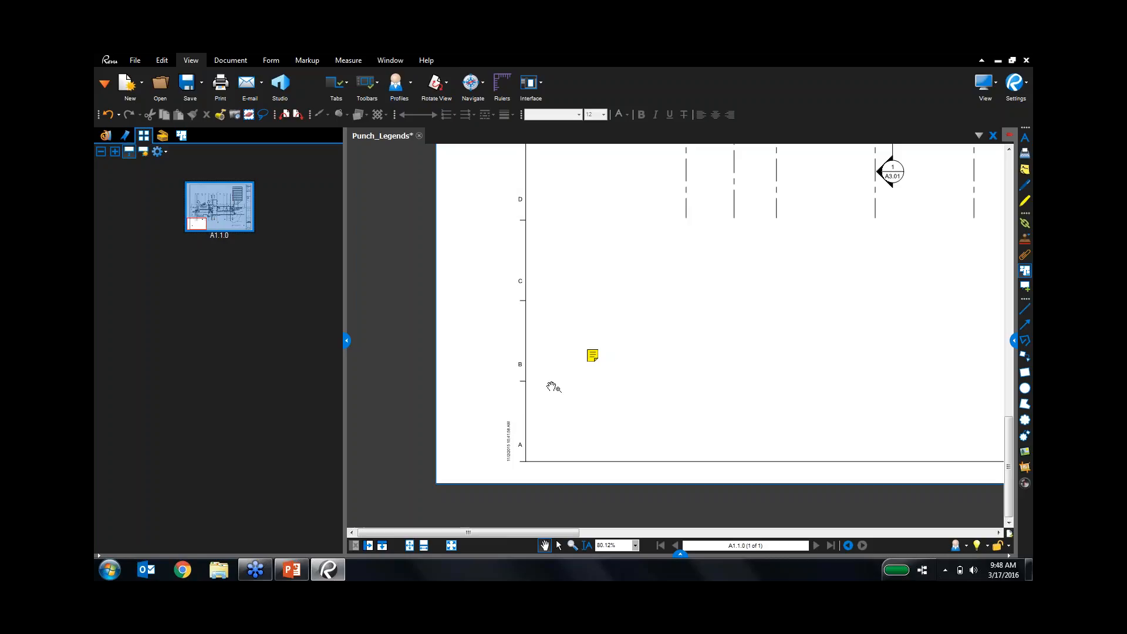
scroll(517, 449, "up", 7)
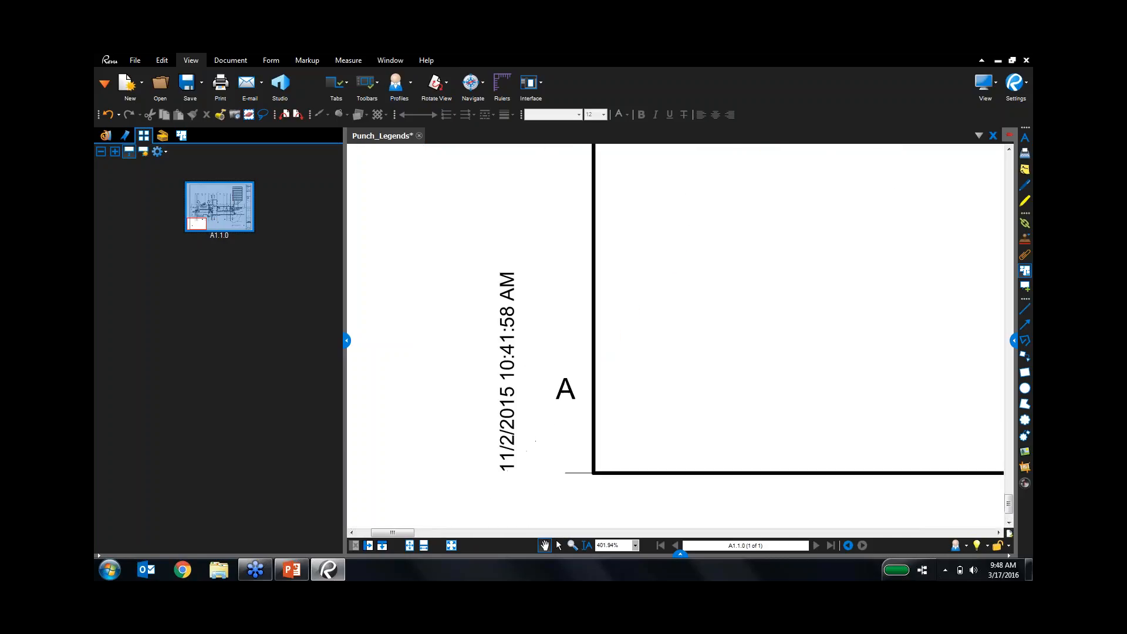
scroll(556, 386, "up", 2)
left_click(143, 151)
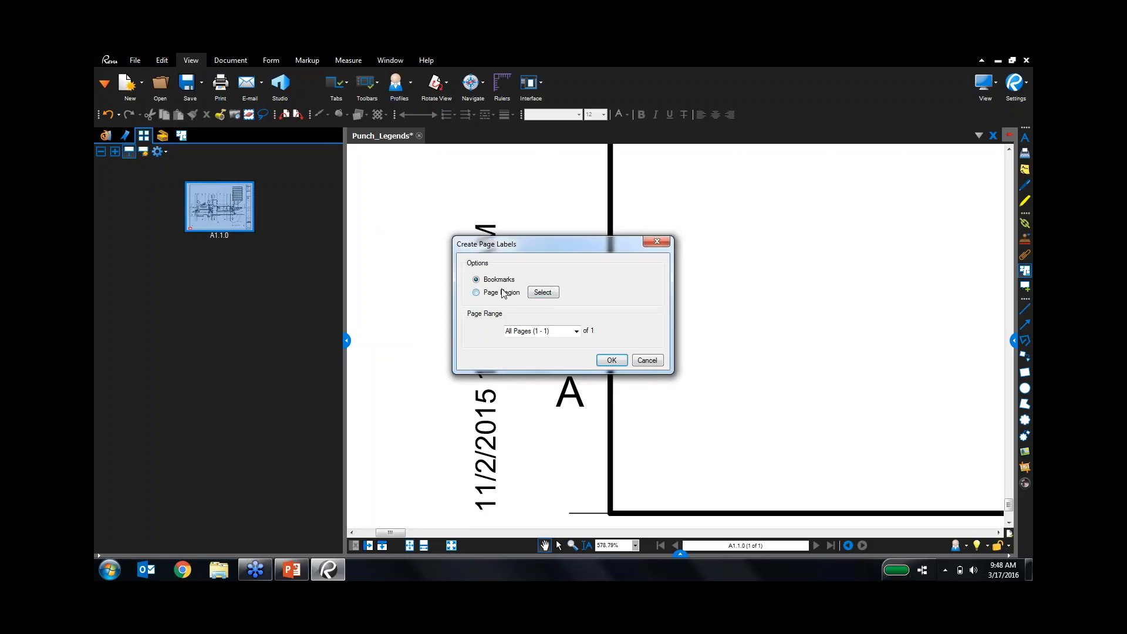
left_click(502, 292)
left_click(543, 293)
left_click_drag(453, 204, 521, 479)
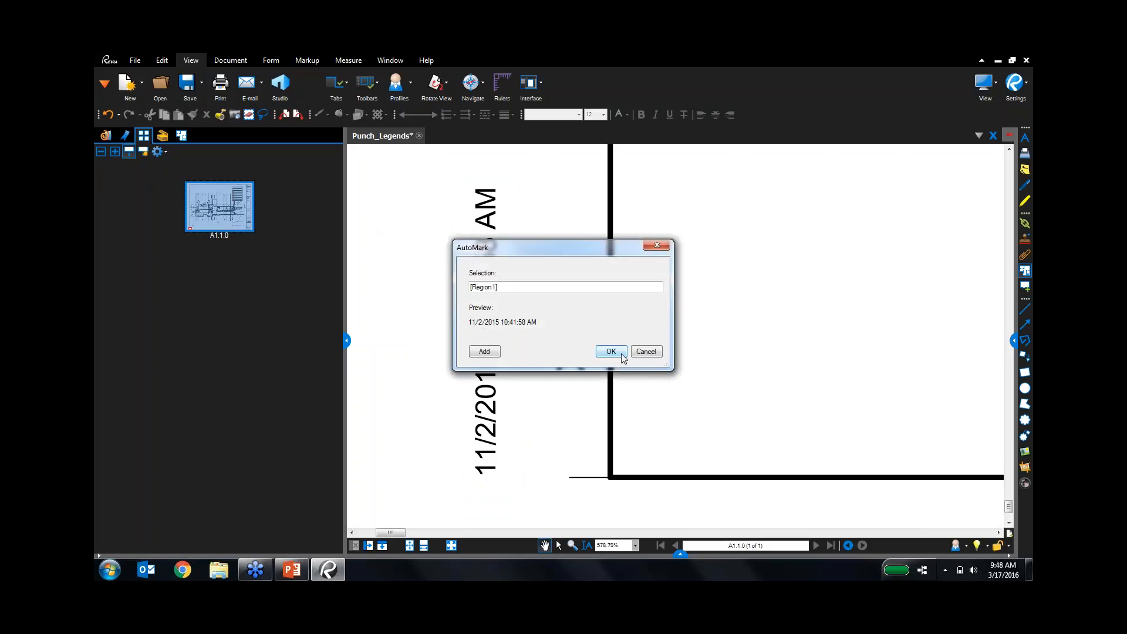
left_click(611, 351)
left_click(612, 359)
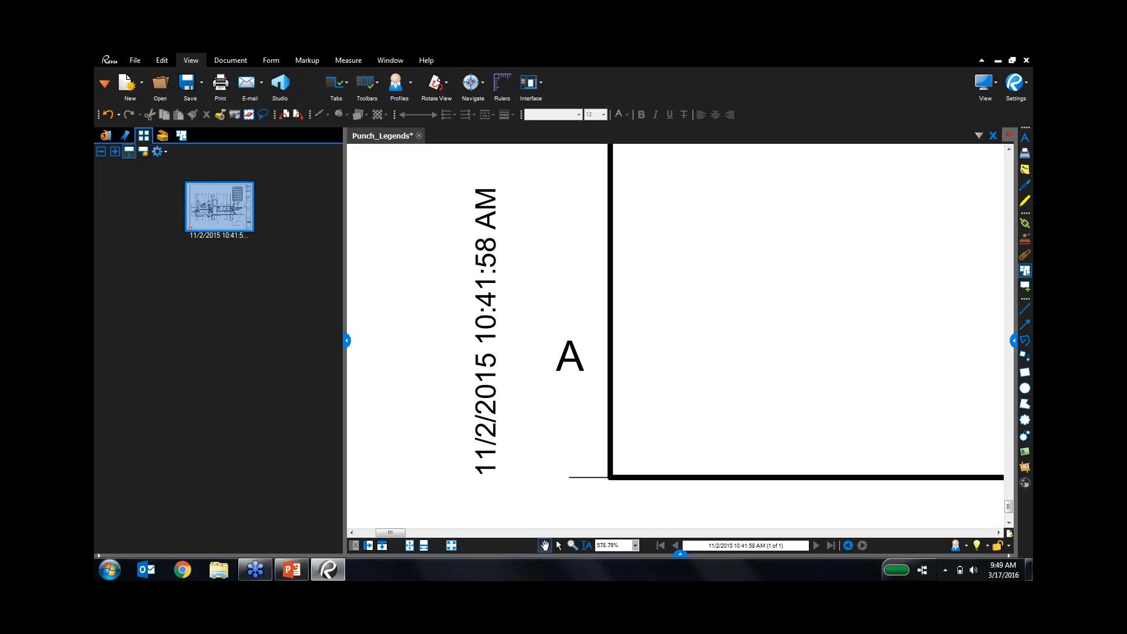
Close Punch_Legends without saving and hide the side panel.
left_click(419, 135)
left_click(612, 365)
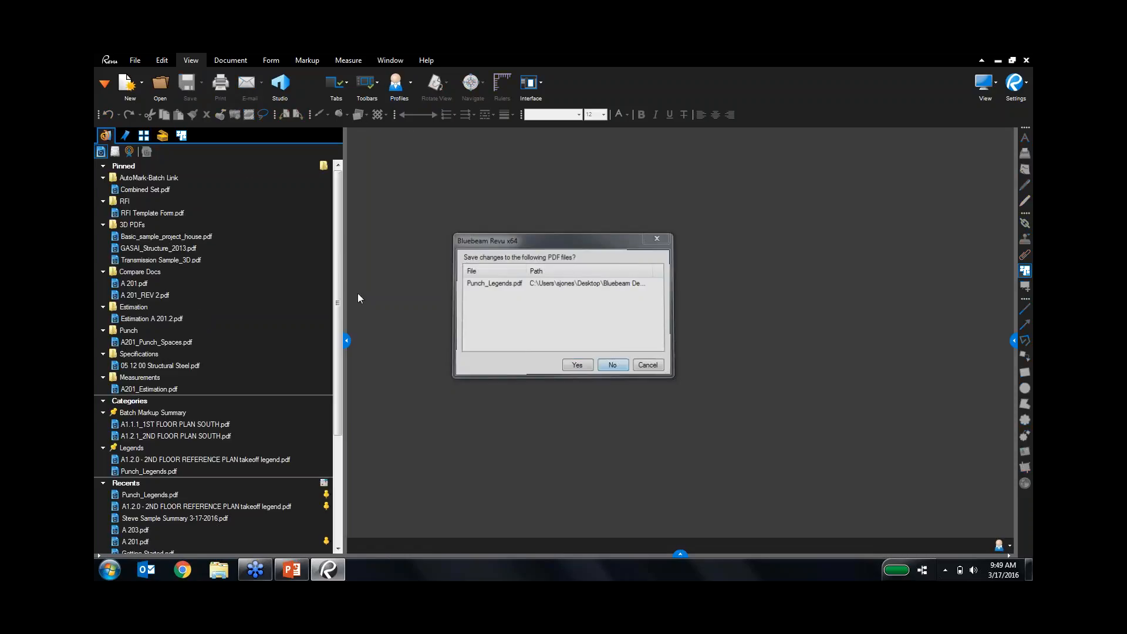
left_click(346, 341)
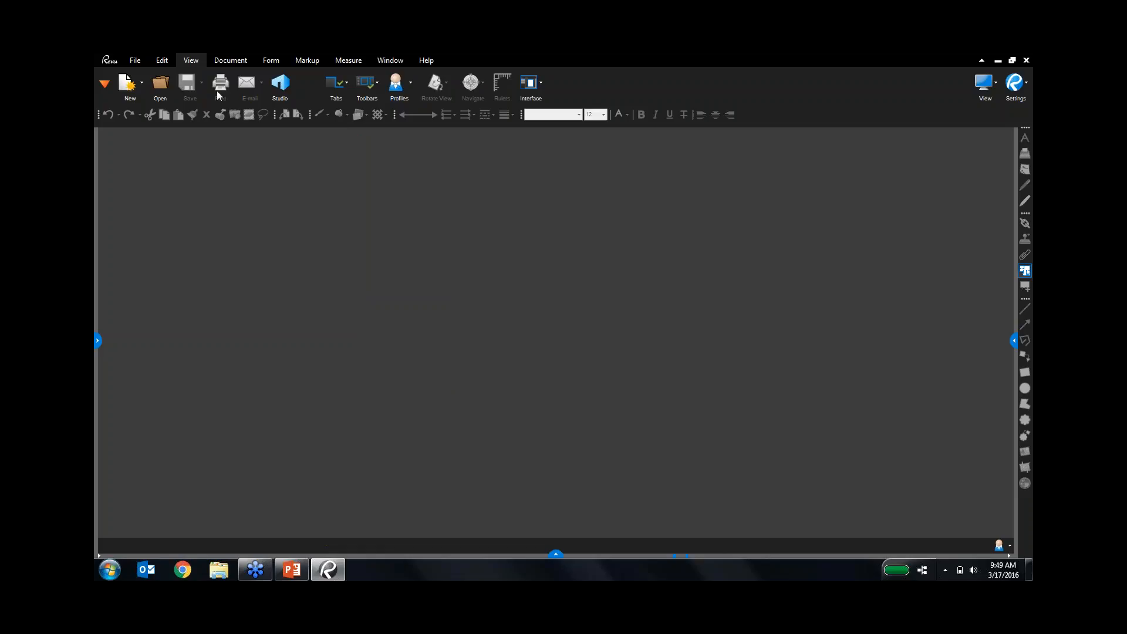
Start a Batch Link and add Combined Set.pdf from the Automark Batch Link folder.
left_click(130, 61)
left_click(409, 84)
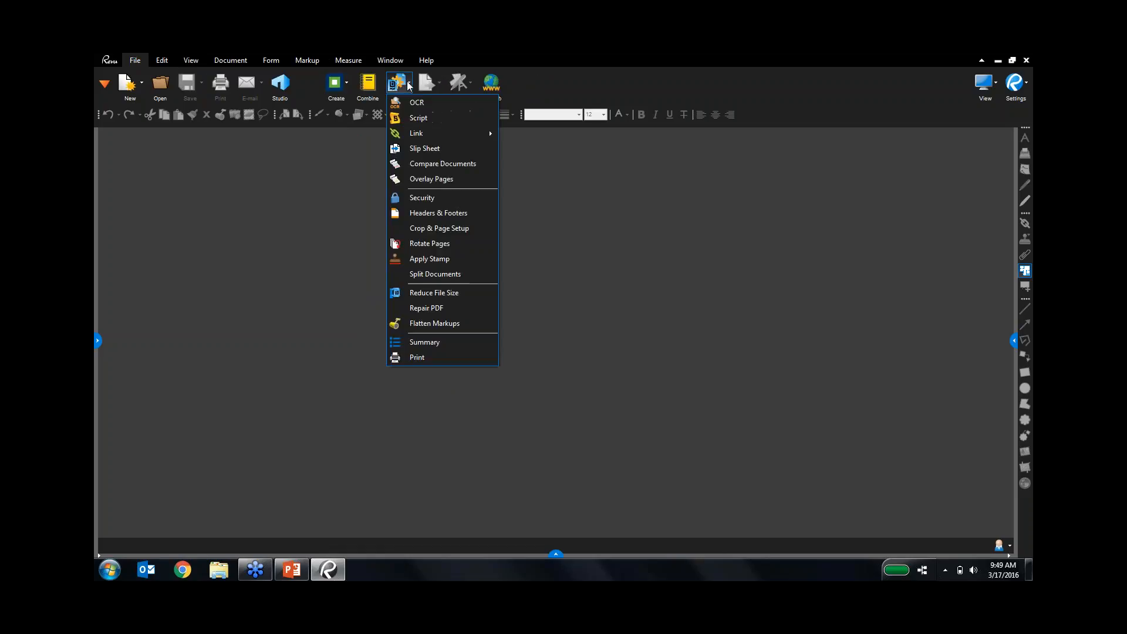
mouse_move(457, 133)
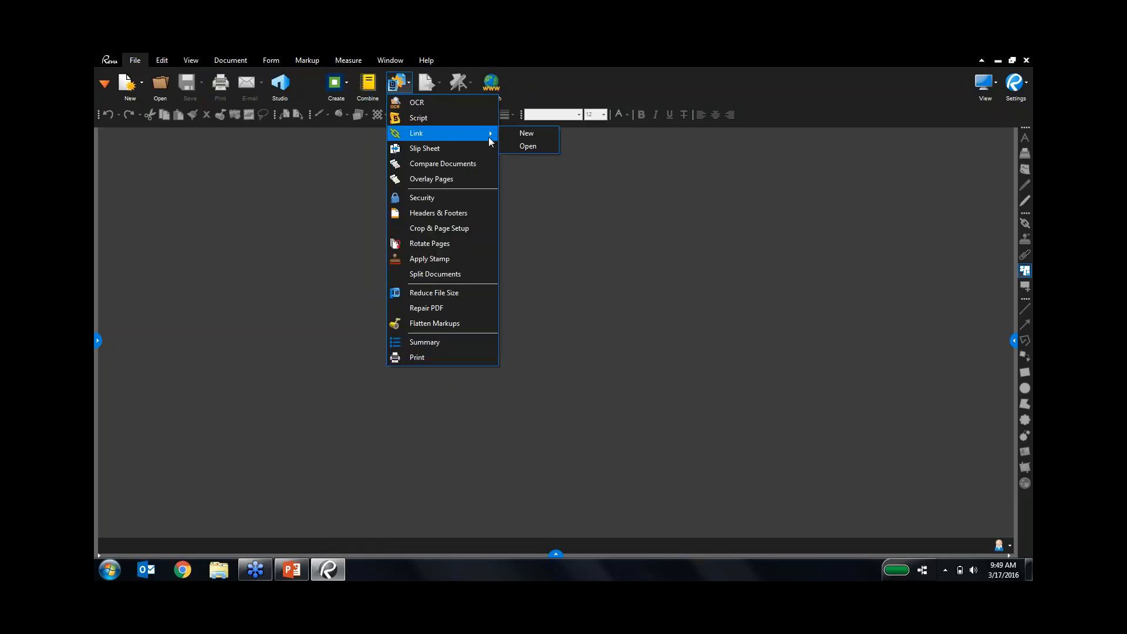
left_click(521, 134)
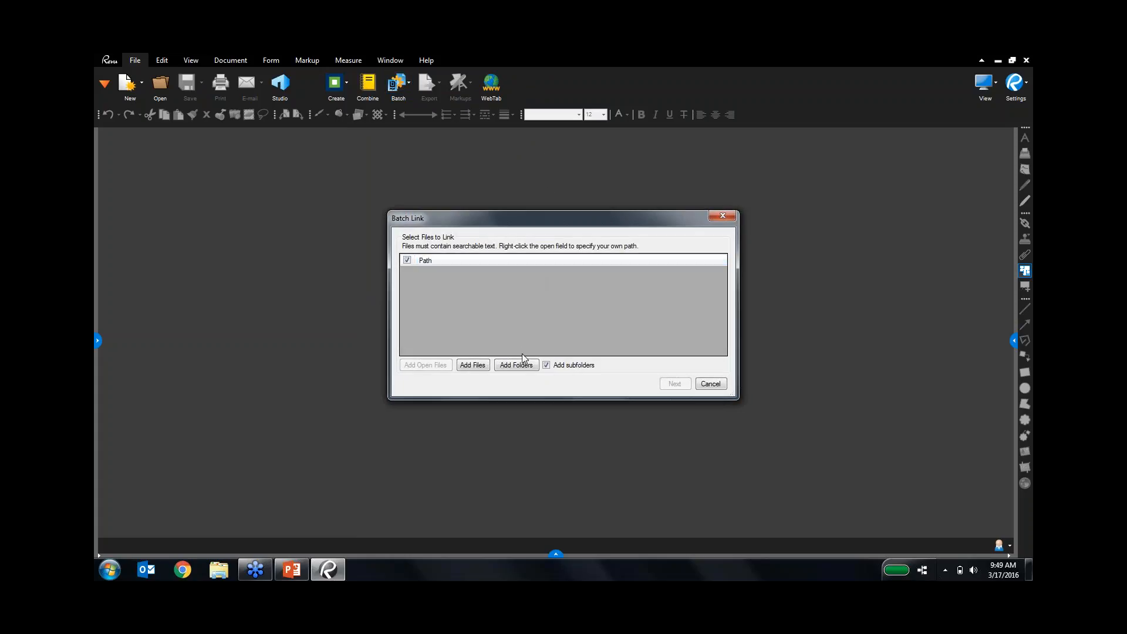
left_click(472, 365)
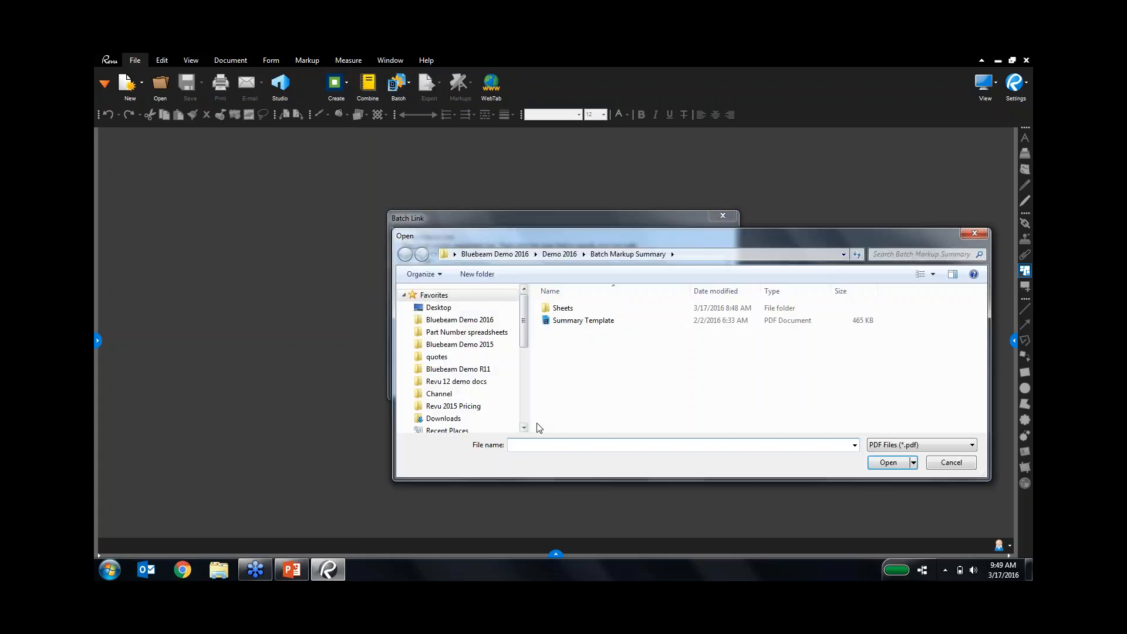
left_click(560, 254)
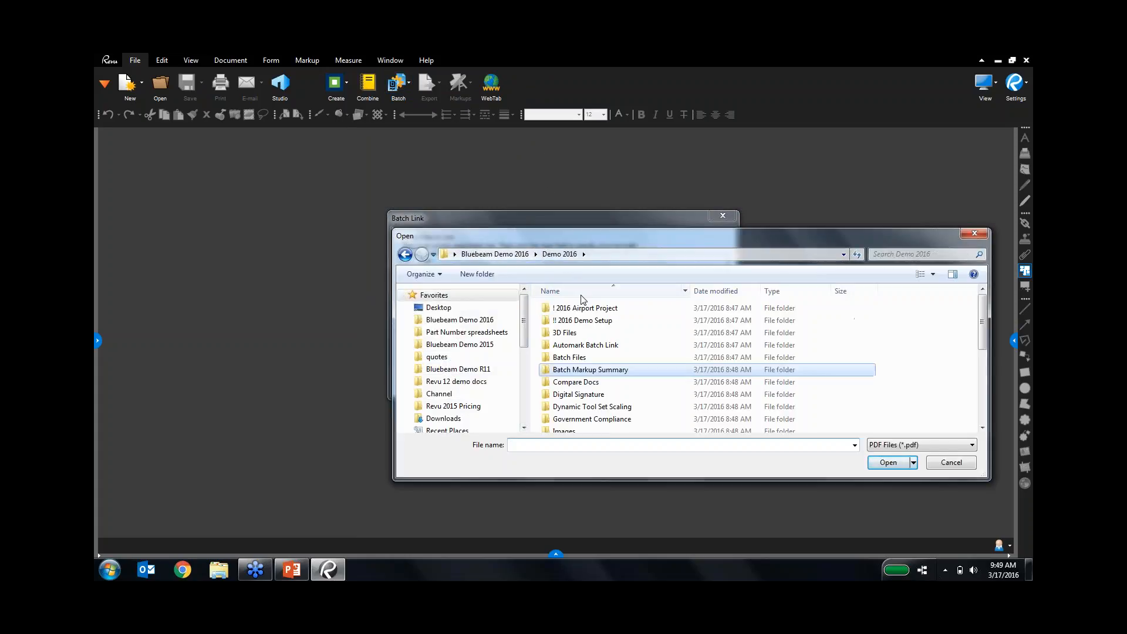
double_click(592, 345)
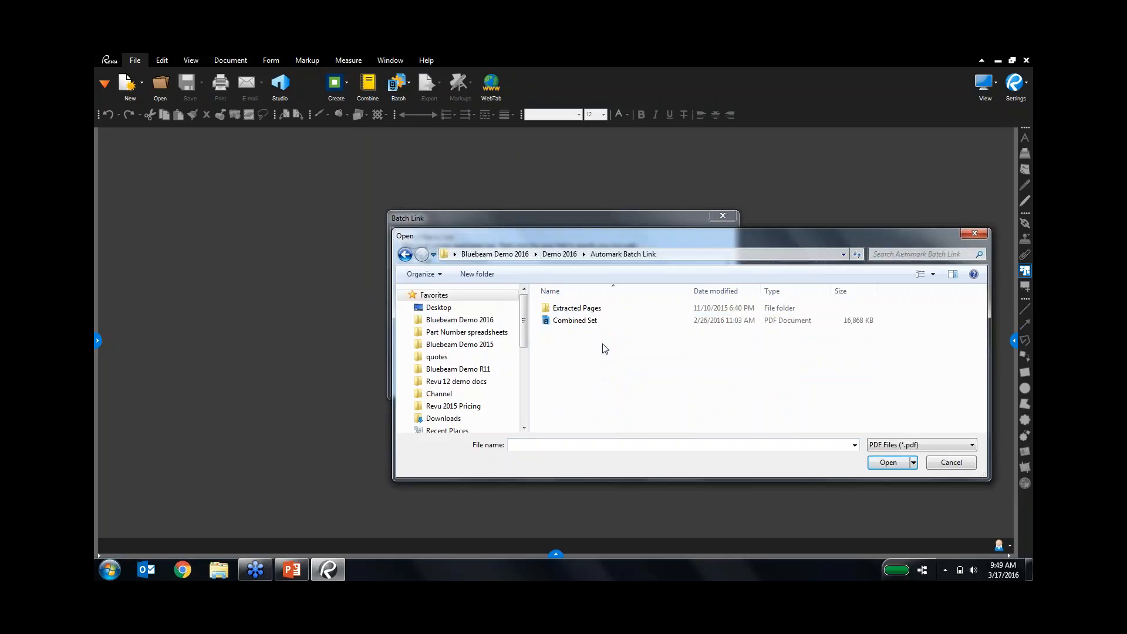
double_click(594, 321)
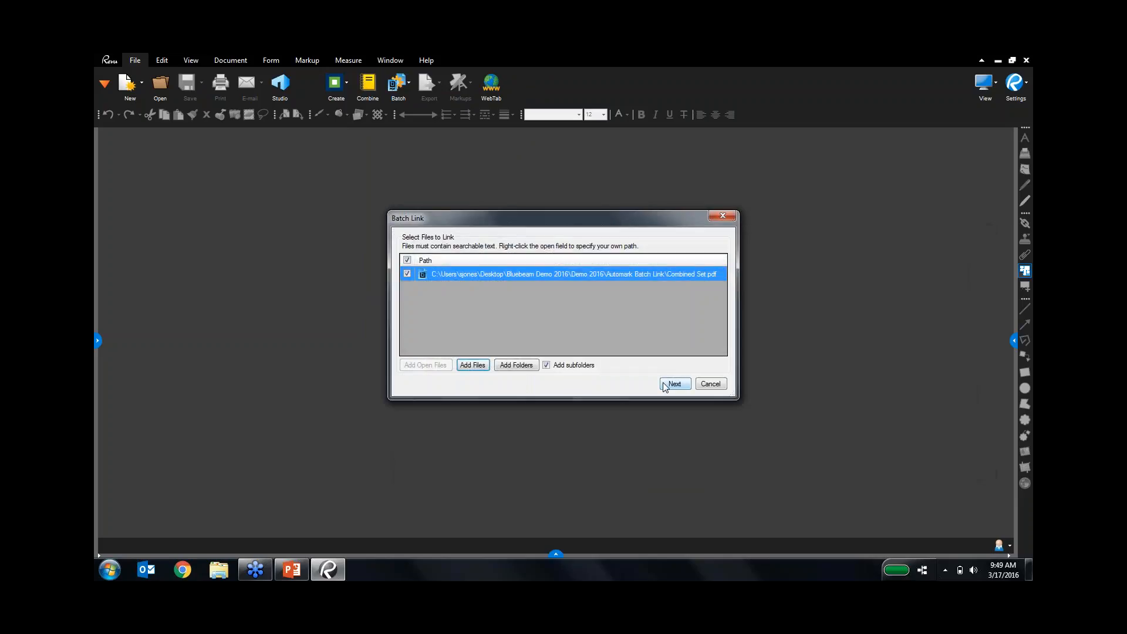
left_click(664, 383)
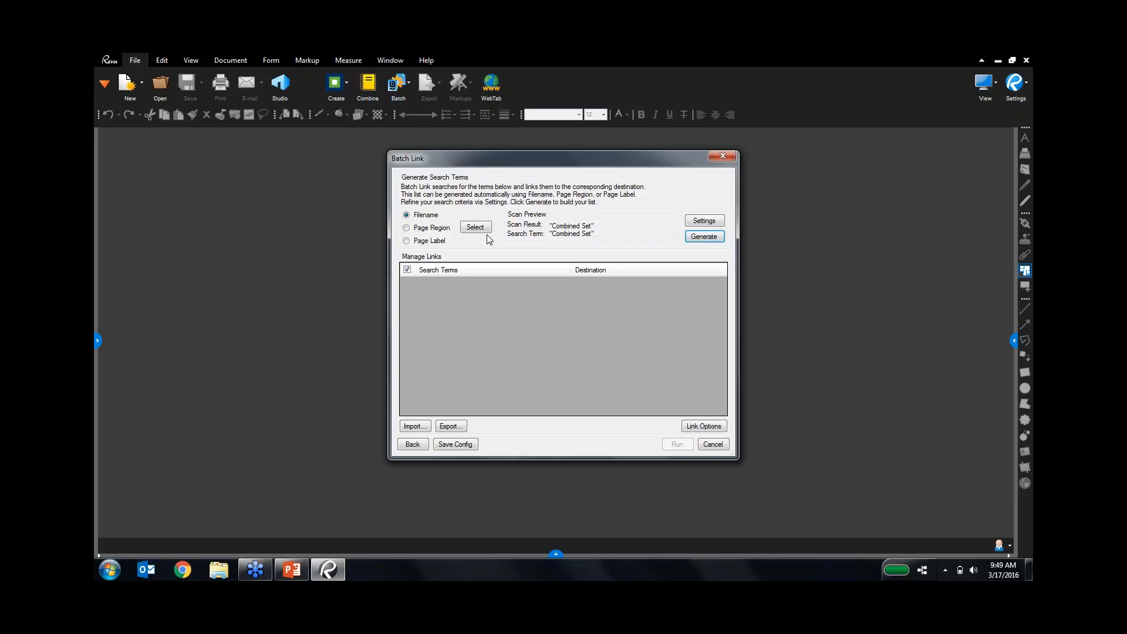
Generate search terms from the A7.05 sheet-number page region.
left_click(440, 230)
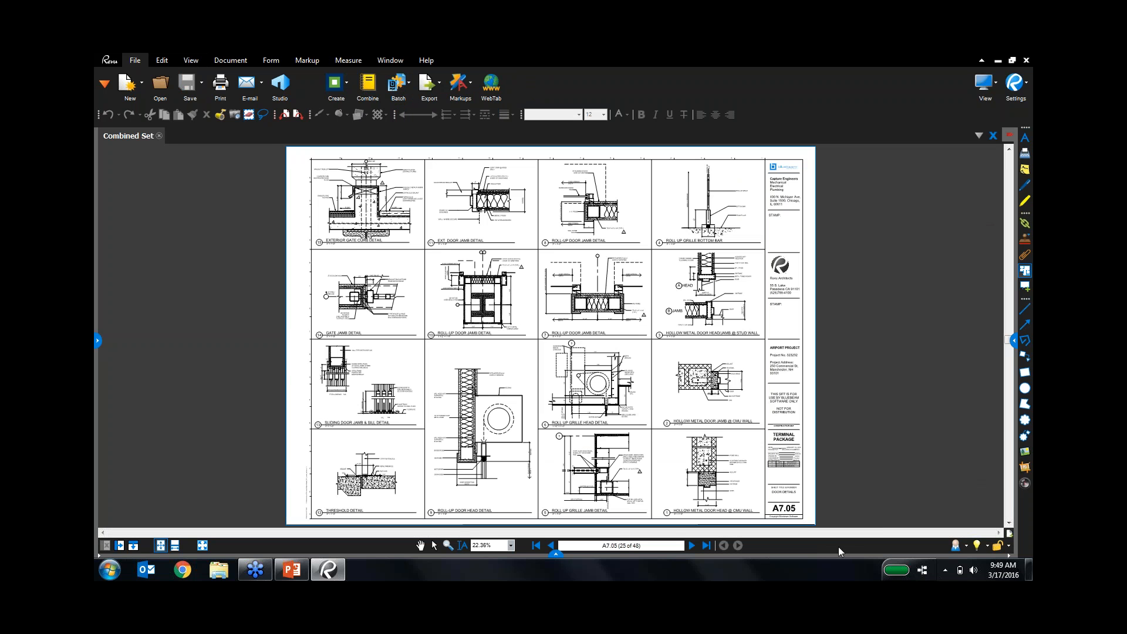
scroll(766, 490, "up", 8)
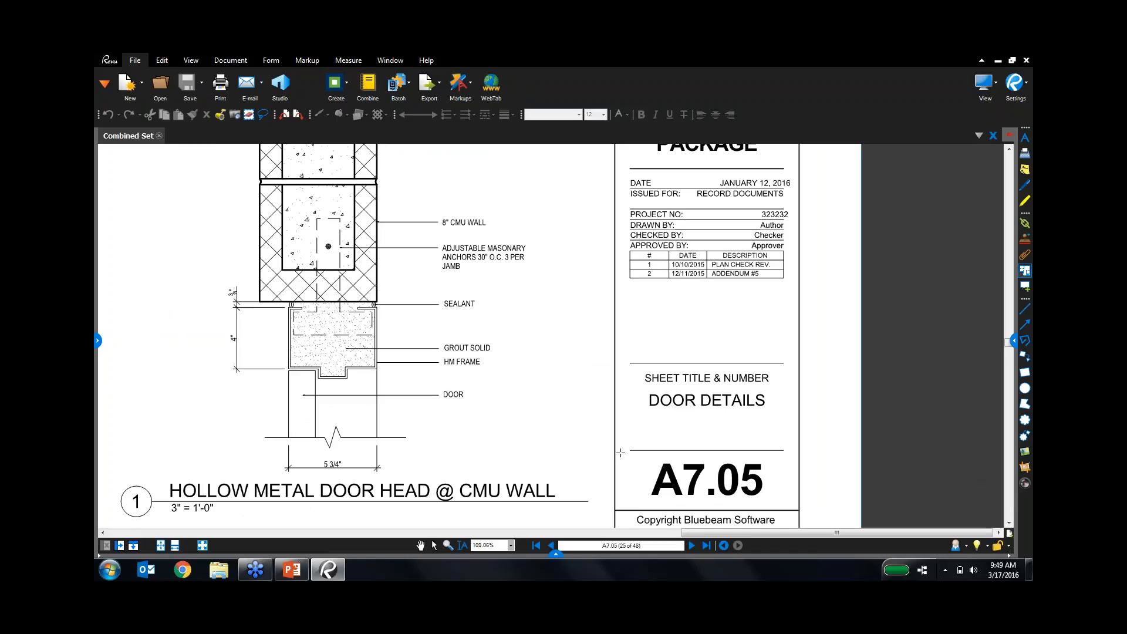
left_click_drag(621, 455, 792, 500)
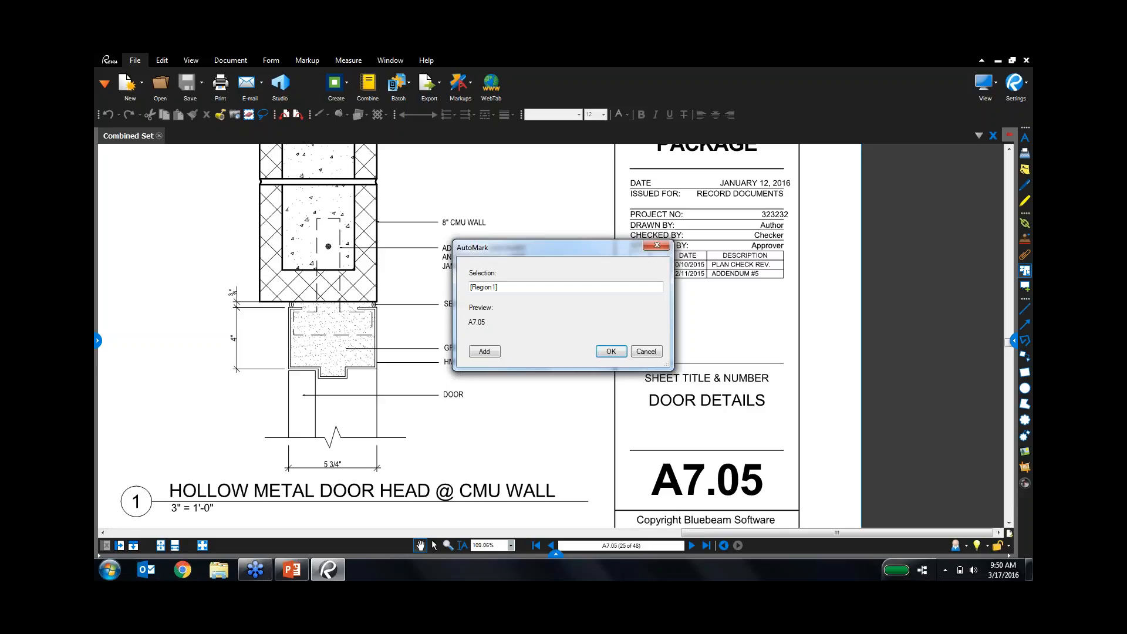
left_click(611, 350)
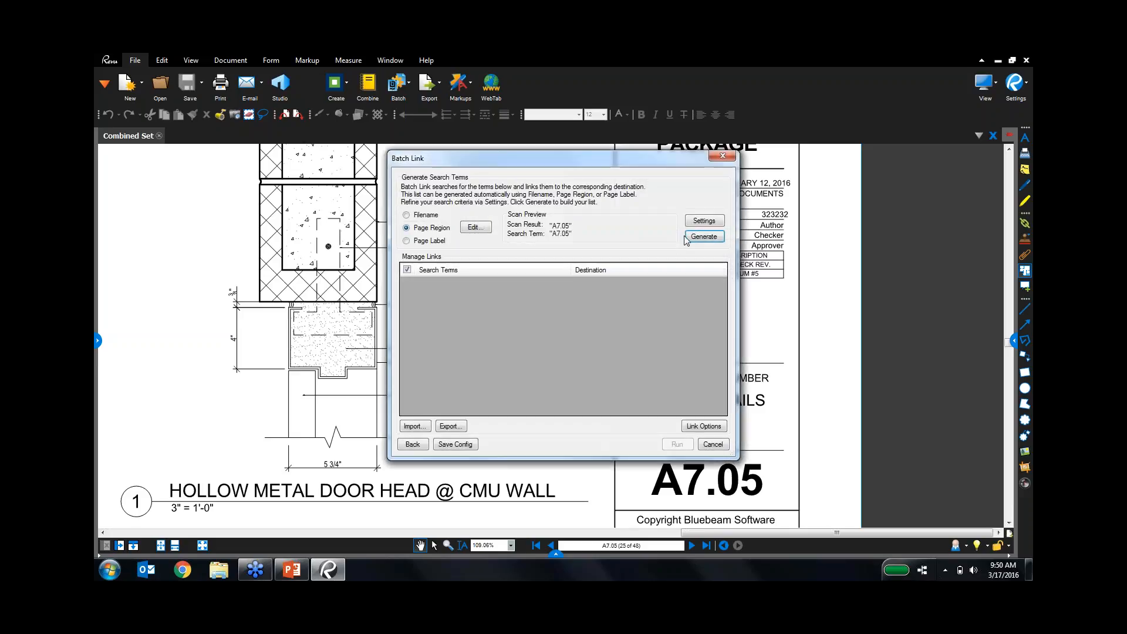
left_click(702, 237)
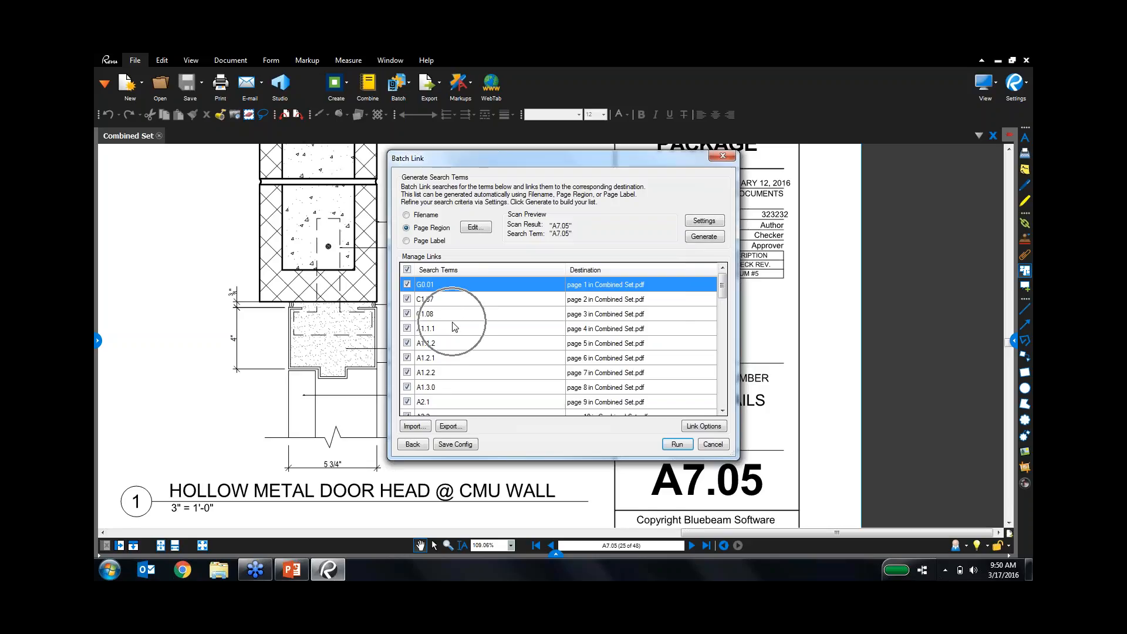
In Link Options, give the batch links a cyan colour and Fill style, then confirm.
left_click(715, 427)
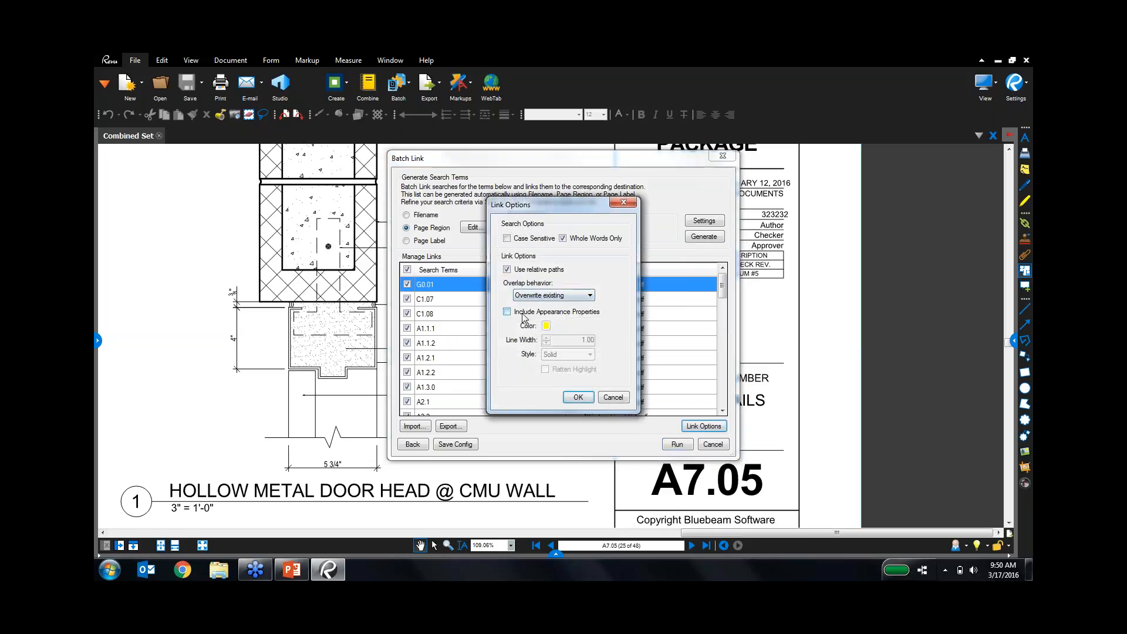
left_click(525, 316)
left_click(547, 327)
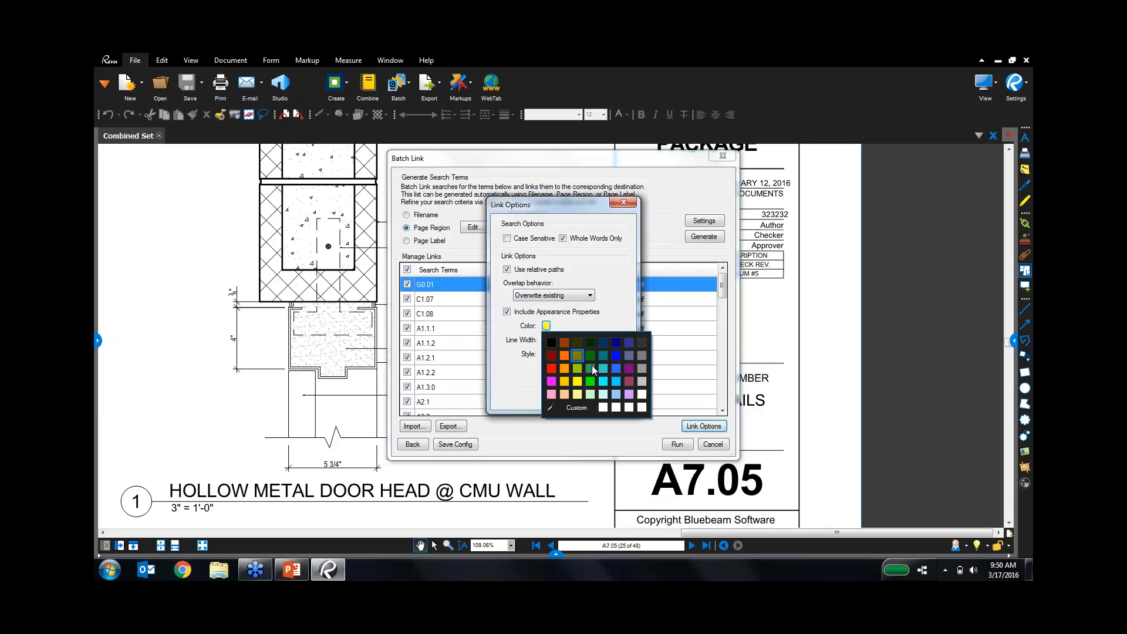
left_click(607, 379)
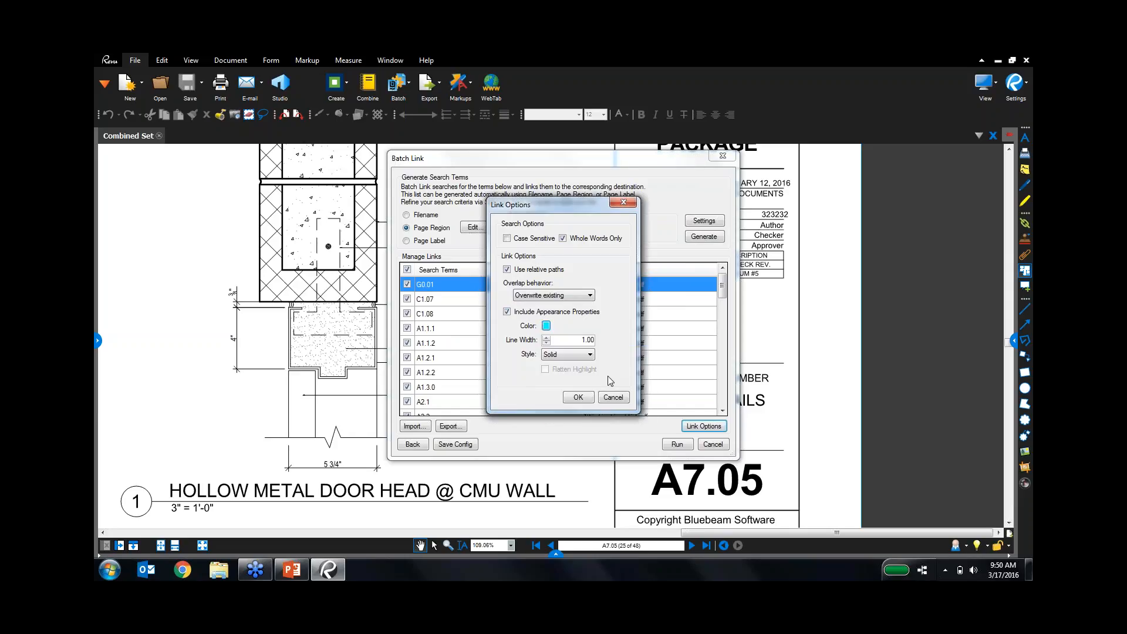
left_click(579, 355)
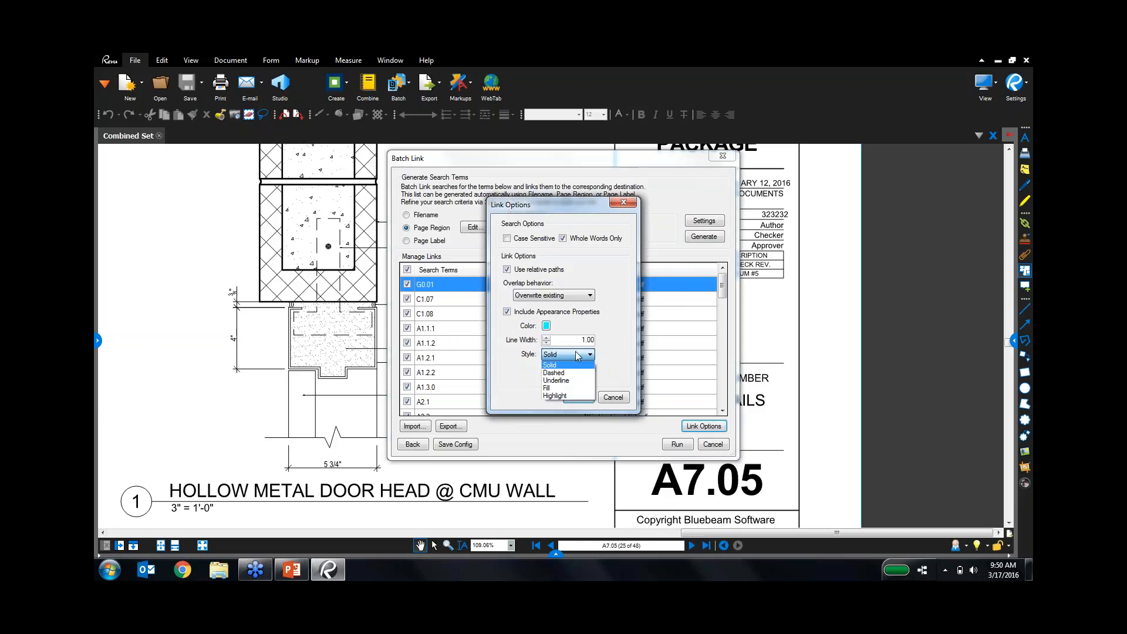
left_click(570, 388)
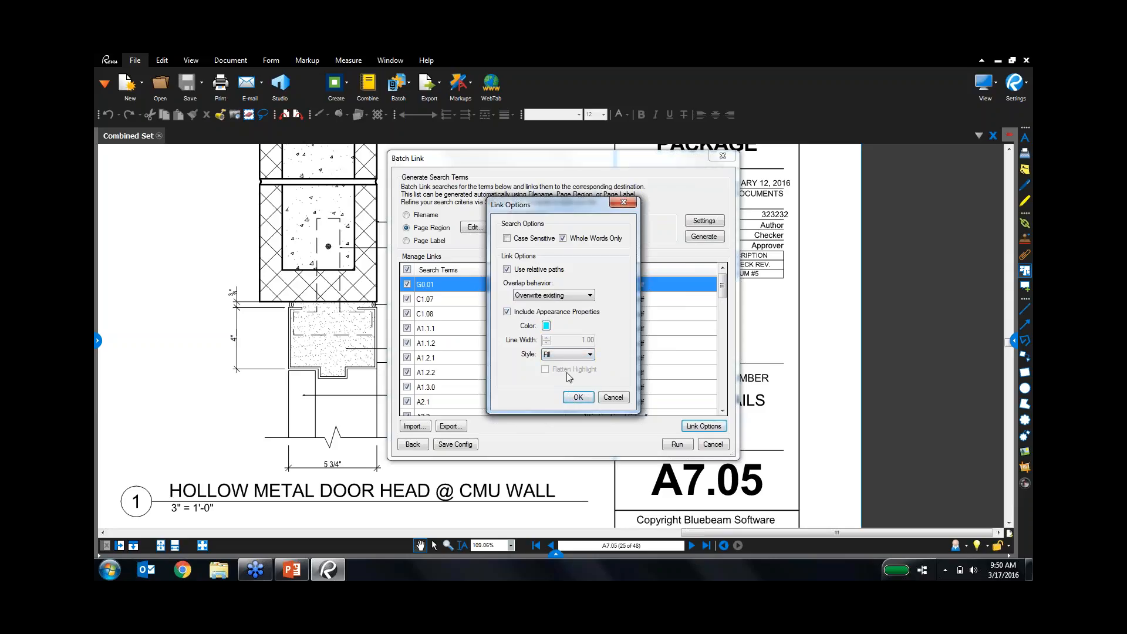
left_click(577, 402)
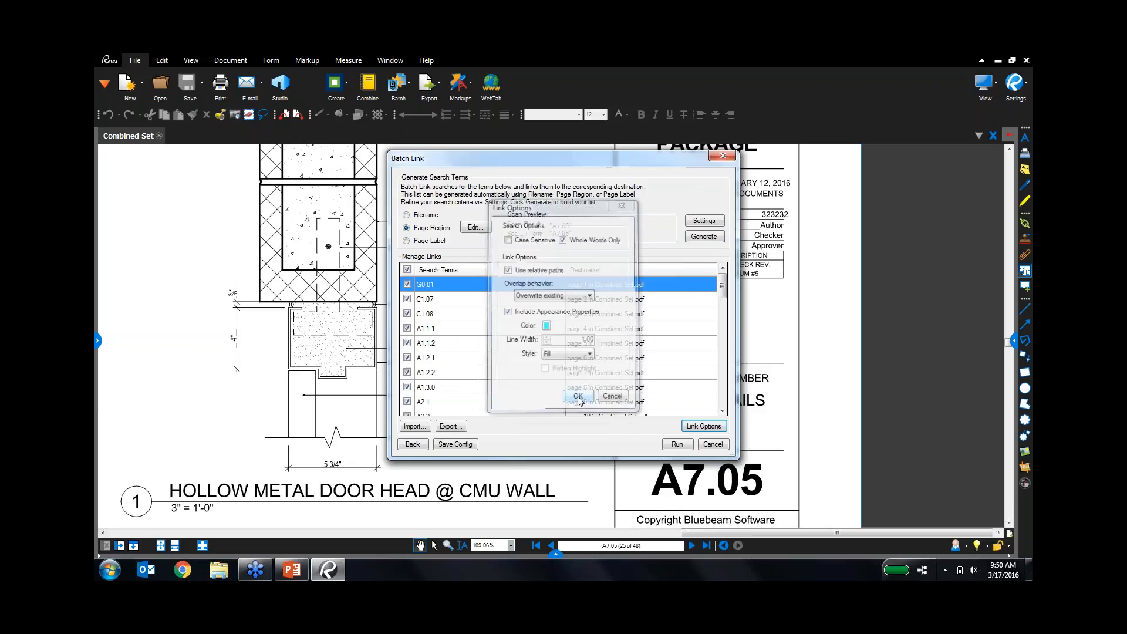
Run Batch Link to create 295 hyperlinks across Combined Set and close the summary.
left_click(675, 444)
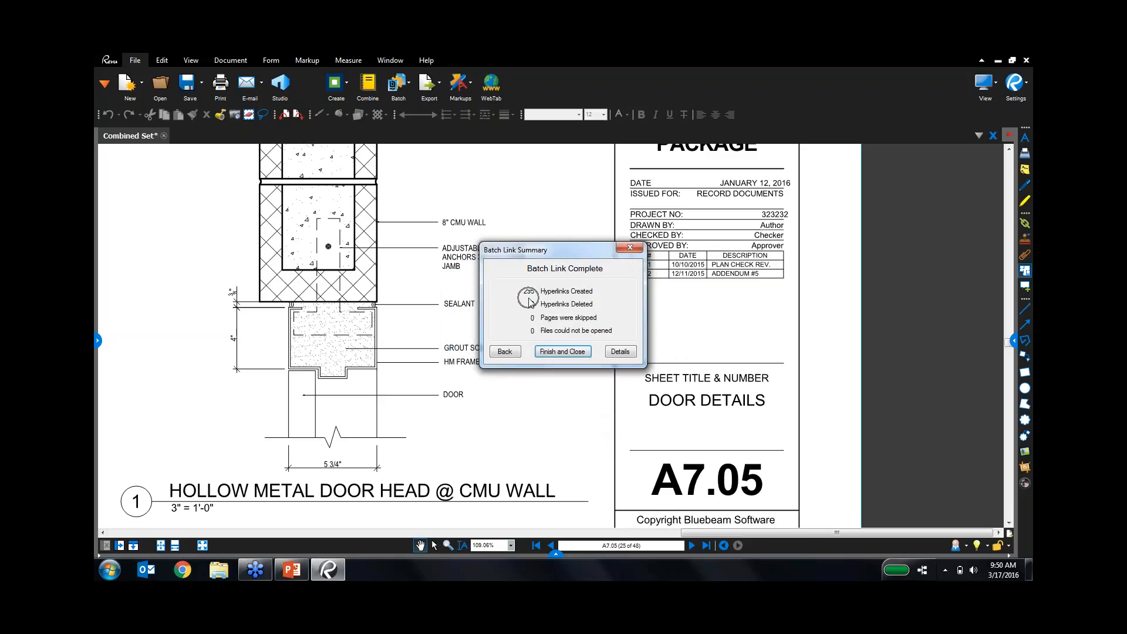
left_click(575, 352)
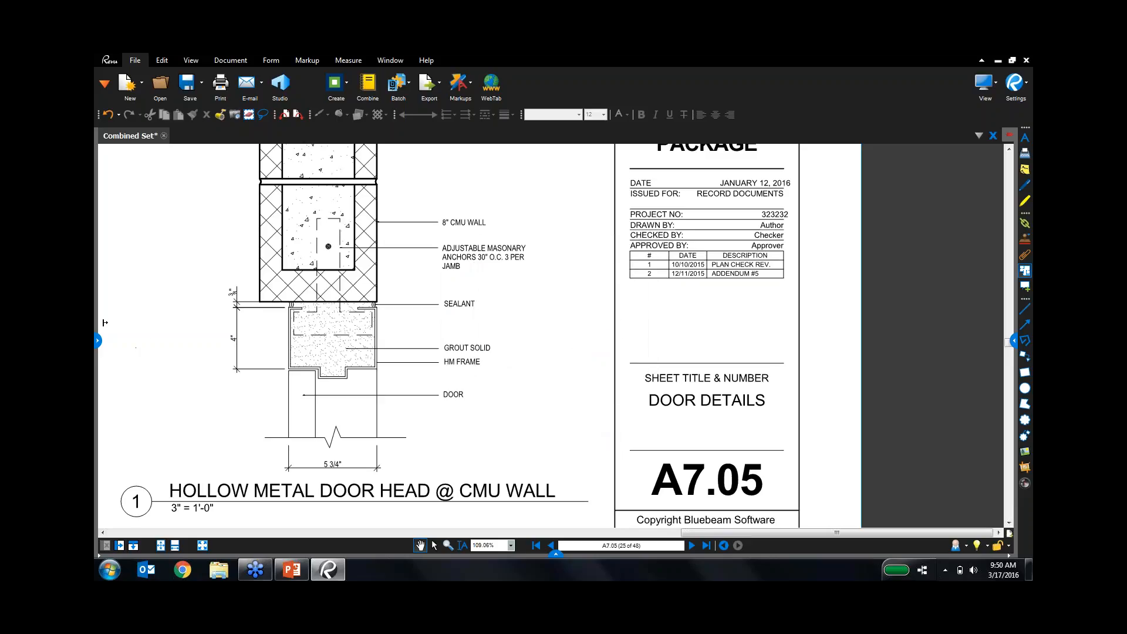
left_click(97, 341)
Go to page 1 through Thumbnails and bring the SHEET INDEX into view.
left_click(143, 135)
scroll(221, 279, "down", 1)
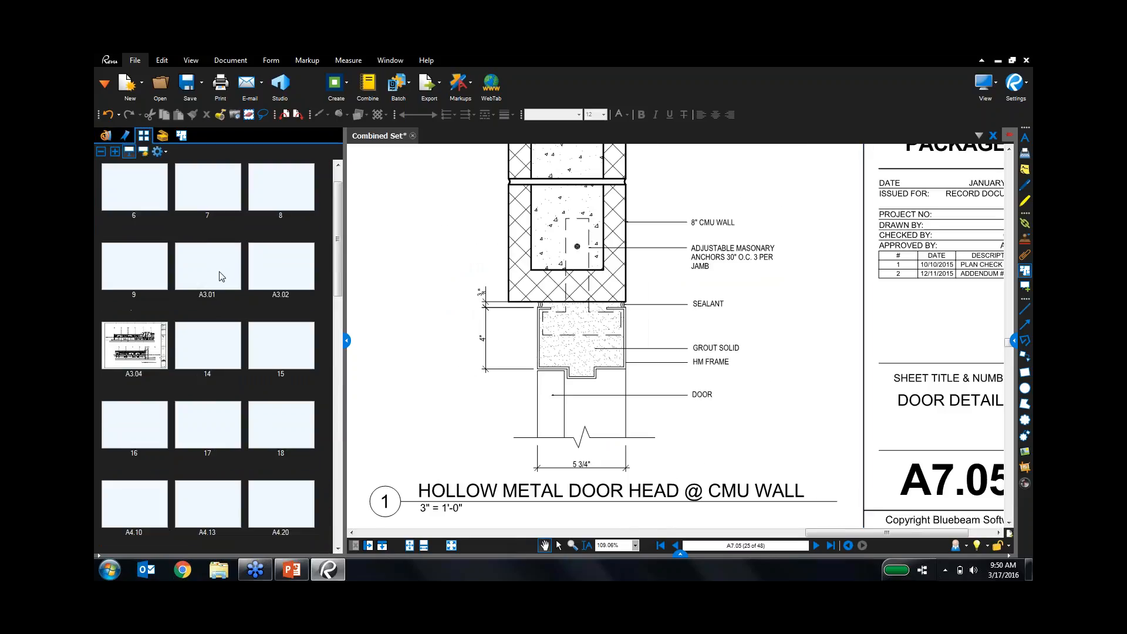
scroll(221, 276, "up", 3)
left_click(157, 215)
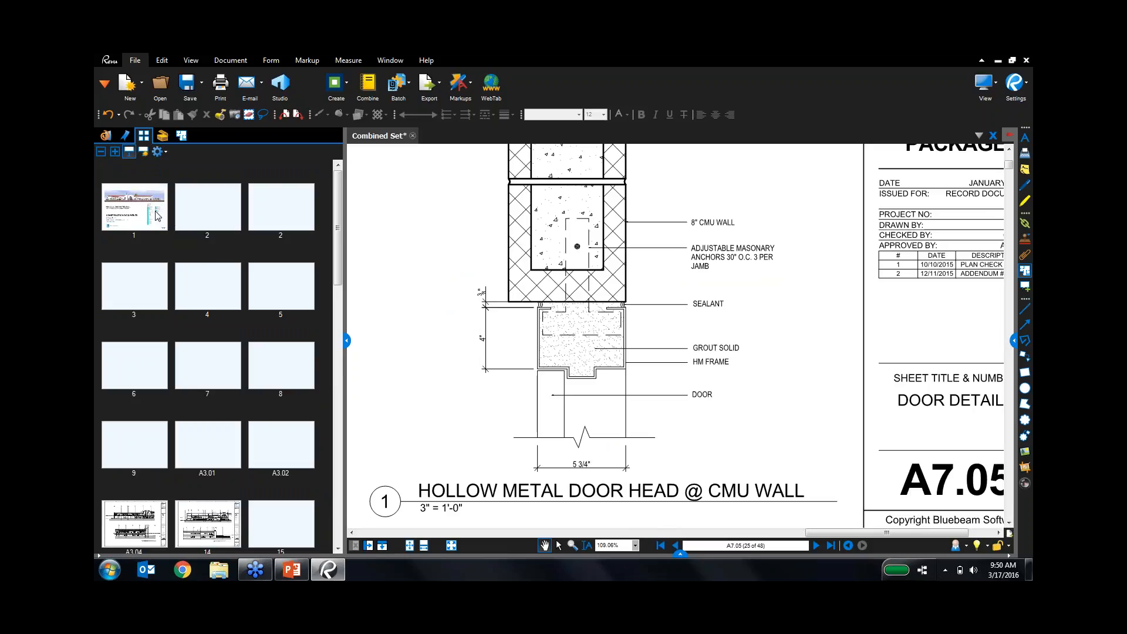
scroll(561, 351, "down", 3)
left_click_drag(588, 331, 713, 492)
left_click_drag(713, 375, 716, 456)
left_click_drag(649, 217, 640, 297)
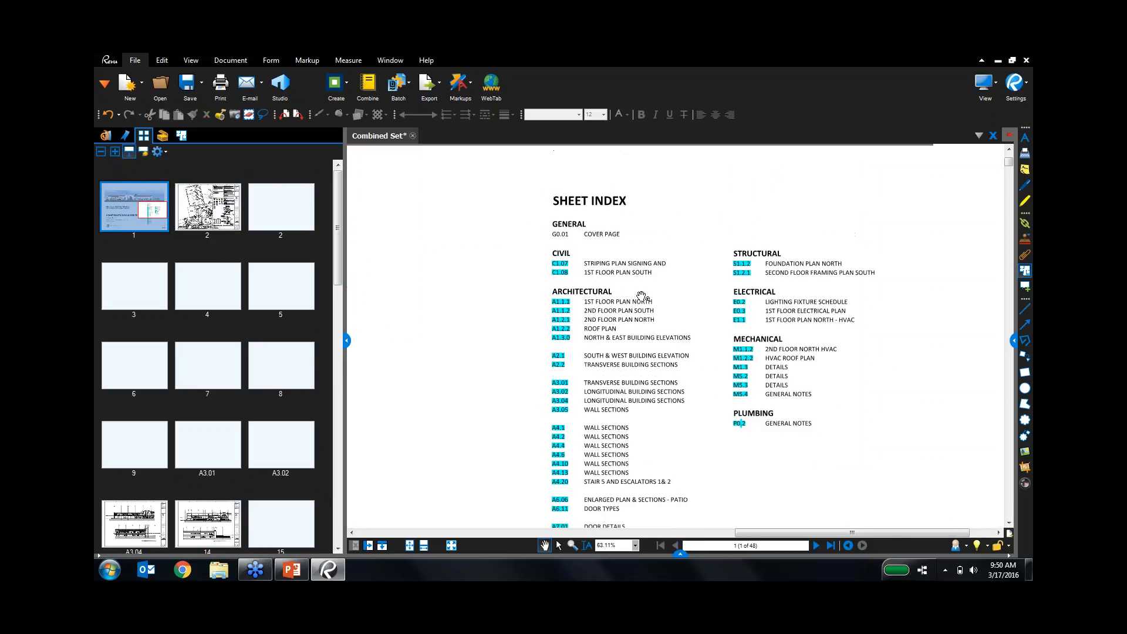
scroll(638, 299, "up", 3)
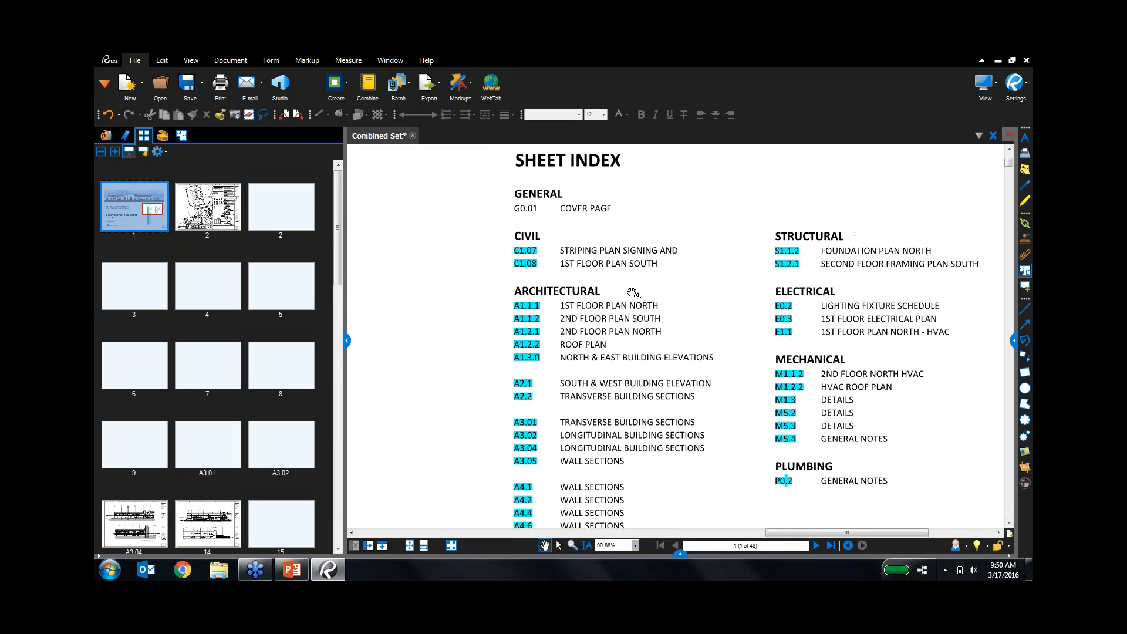
left_click(347, 341)
left_click_drag(495, 329, 575, 327)
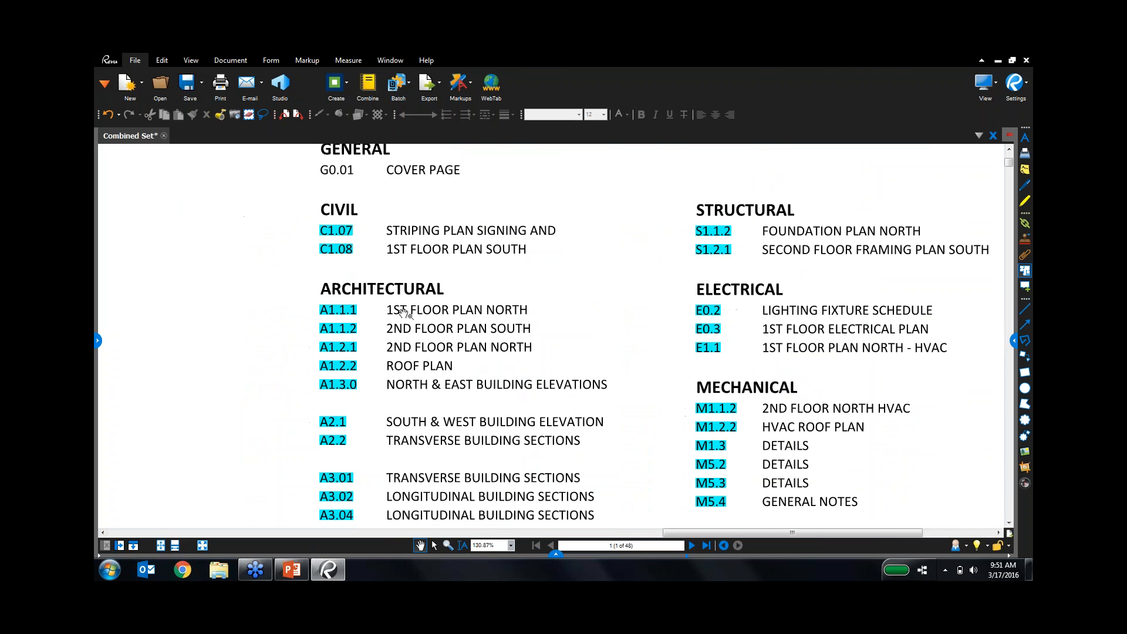
scroll(348, 305, "up", 3)
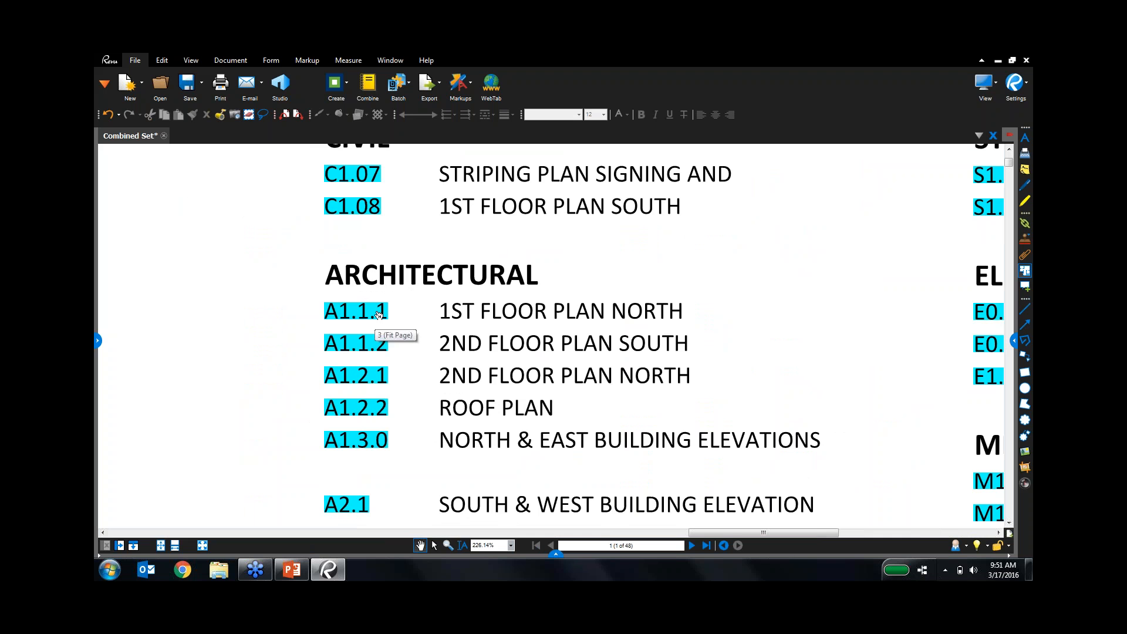
Follow the A1.1.1, A7.11 and A7.07 links, then open a taller Markups List.
left_click(378, 315)
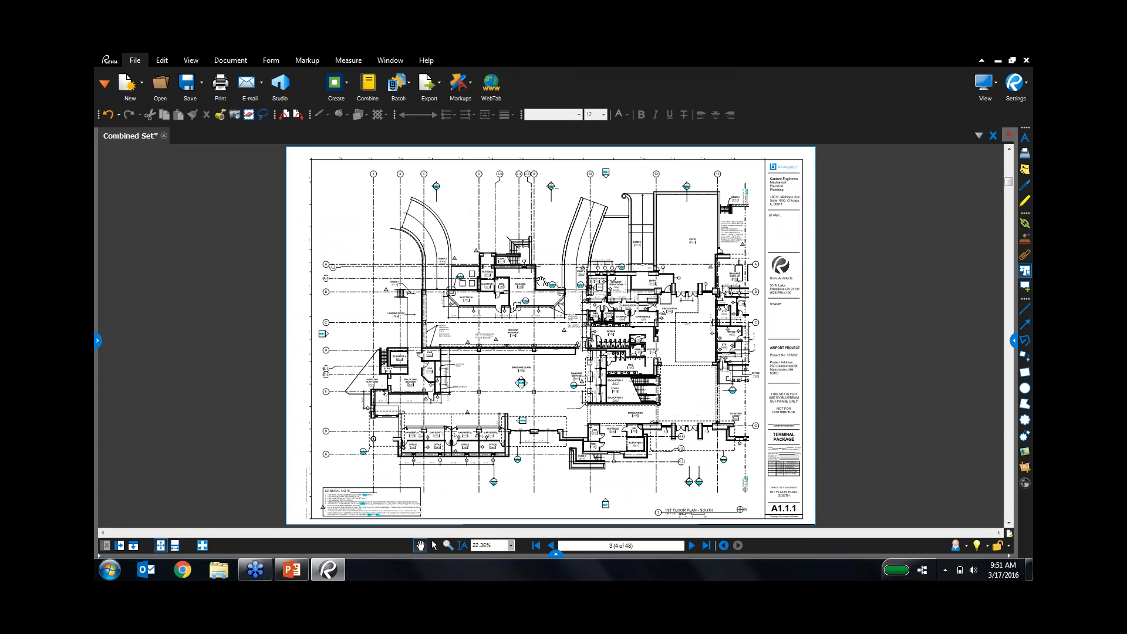
scroll(543, 283, "up", 10)
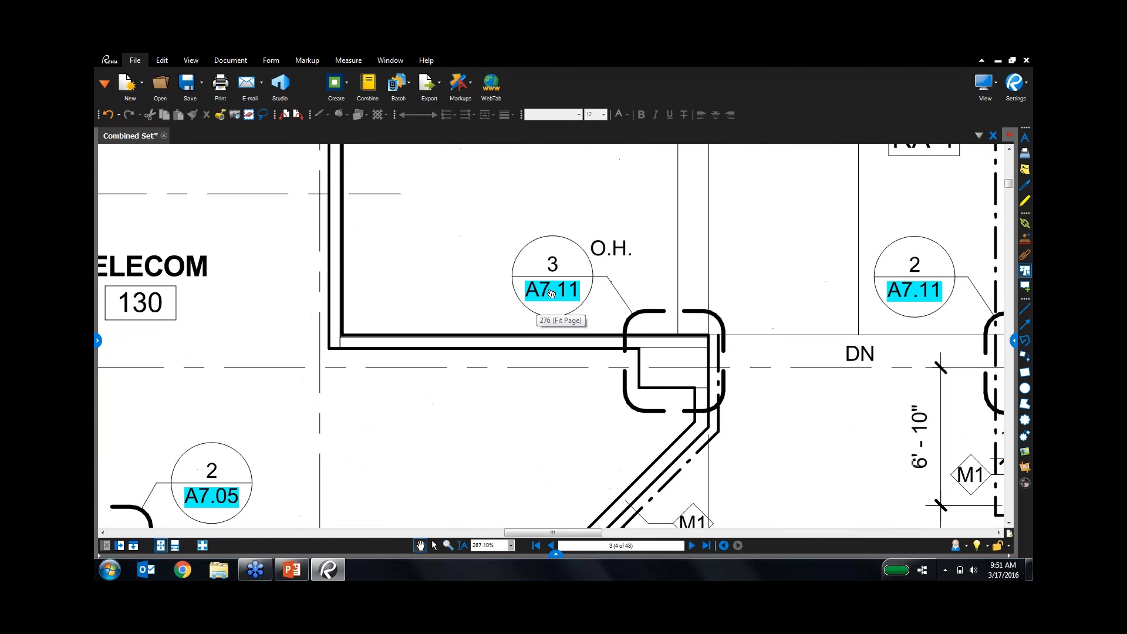
scroll(551, 294, "up", 4)
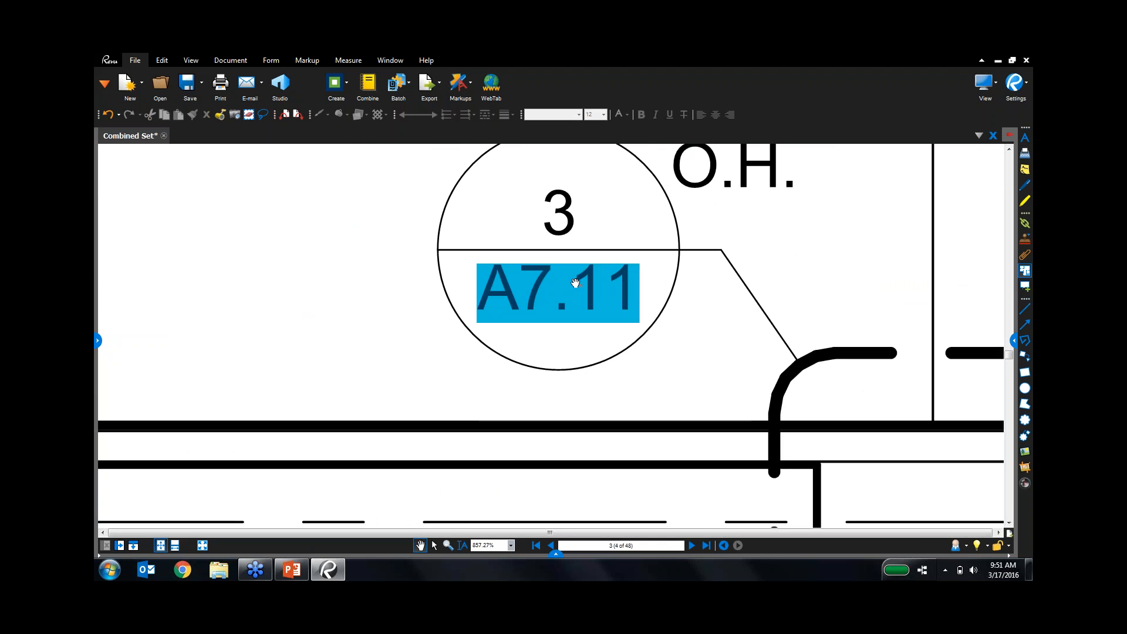
left_click(575, 283)
scroll(610, 236, "up", 6)
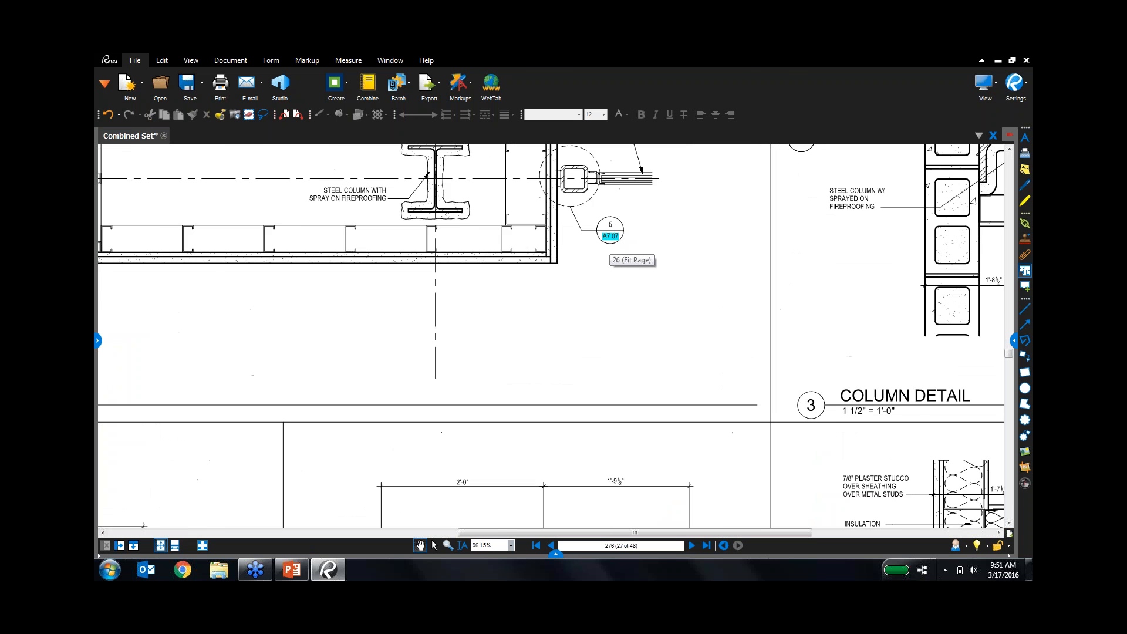
scroll(614, 238, "up", 7)
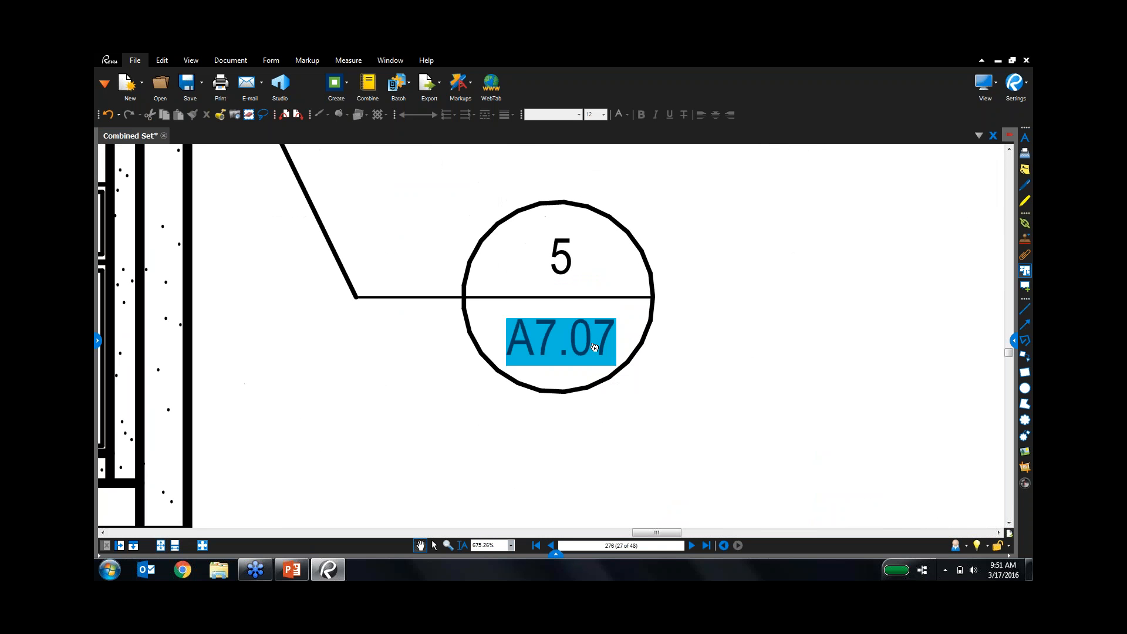
left_click(594, 347)
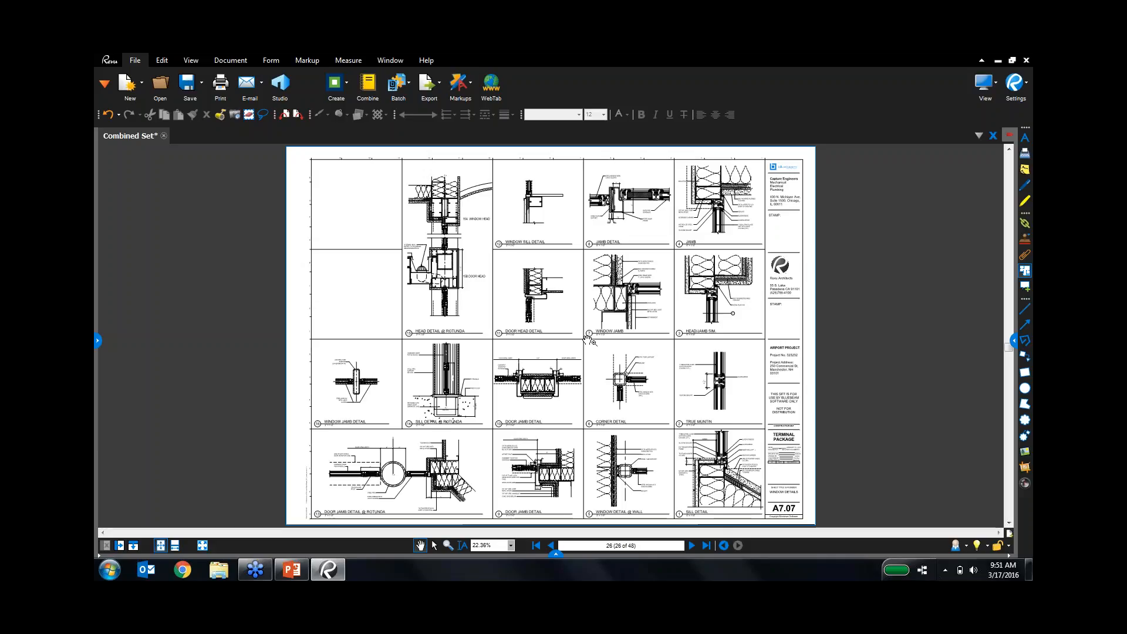
left_click(556, 554)
left_click_drag(554, 377, 555, 359)
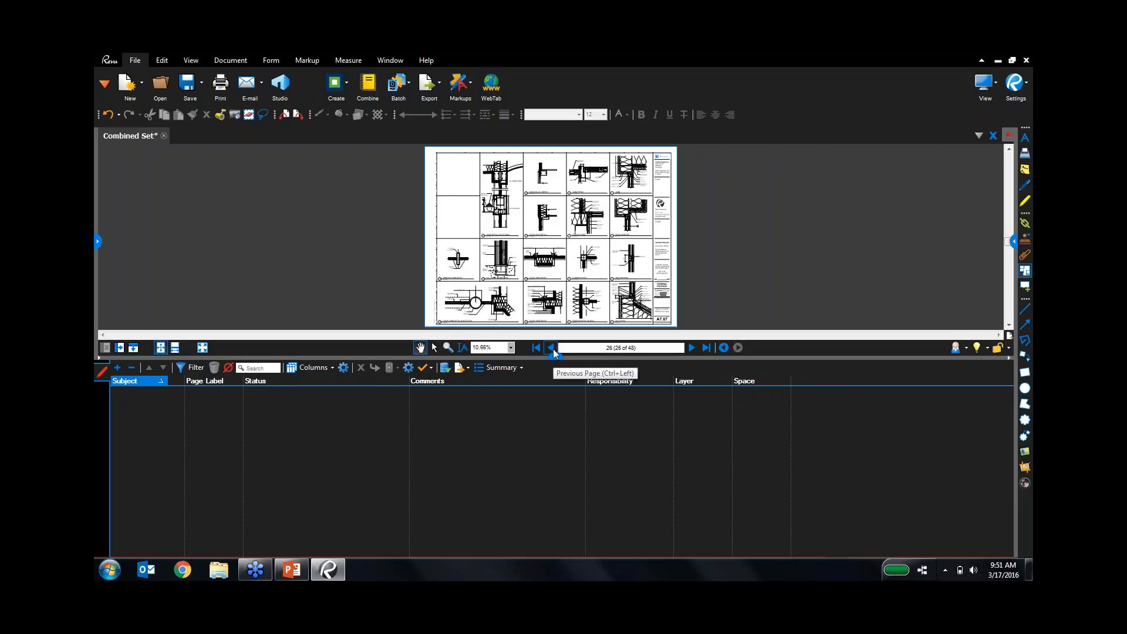
Bring up the PowerPoint deck on the 'New Features' slide.
left_click(292, 570)
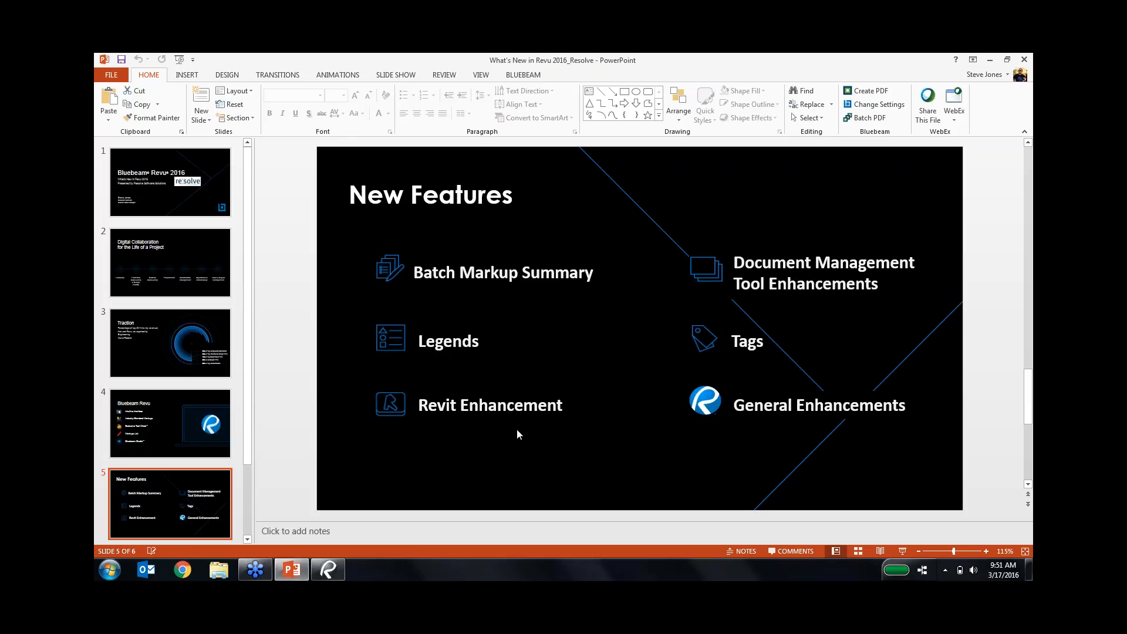
Collapse the Markups List, close Combined Set without saving, and open Batch > Slip Sheet.
left_click(327, 569)
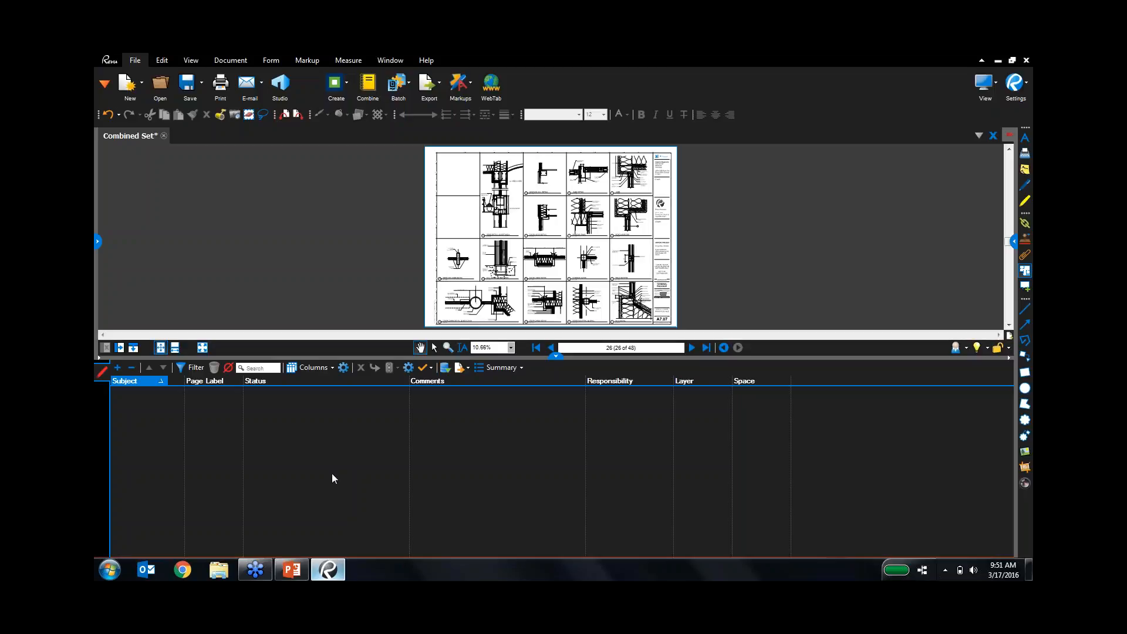
left_click(555, 356)
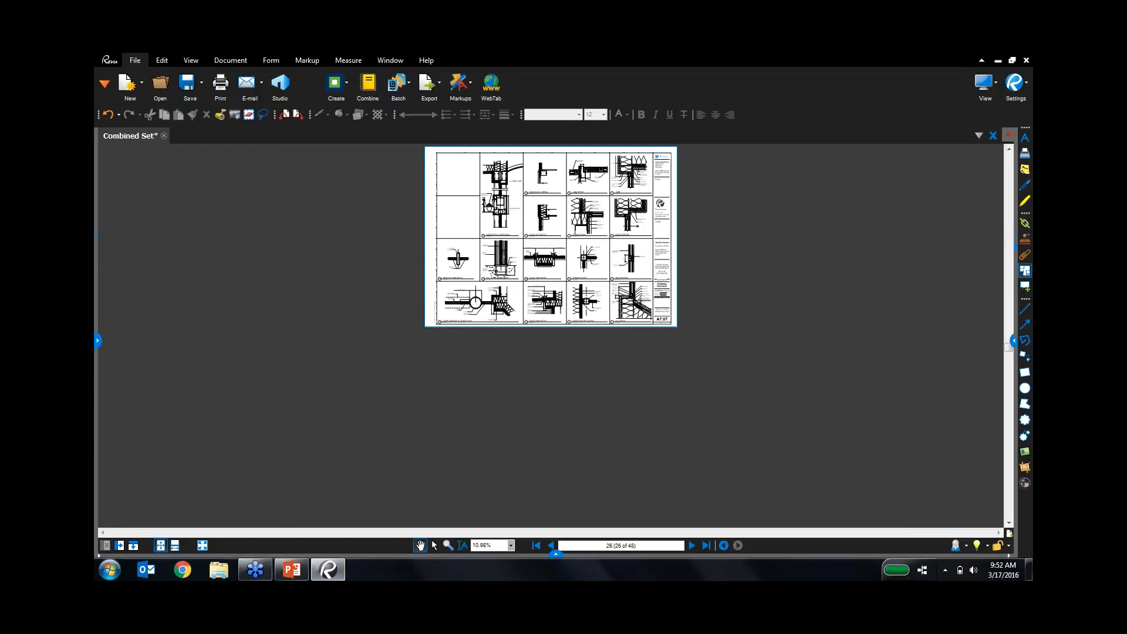
left_click(163, 136)
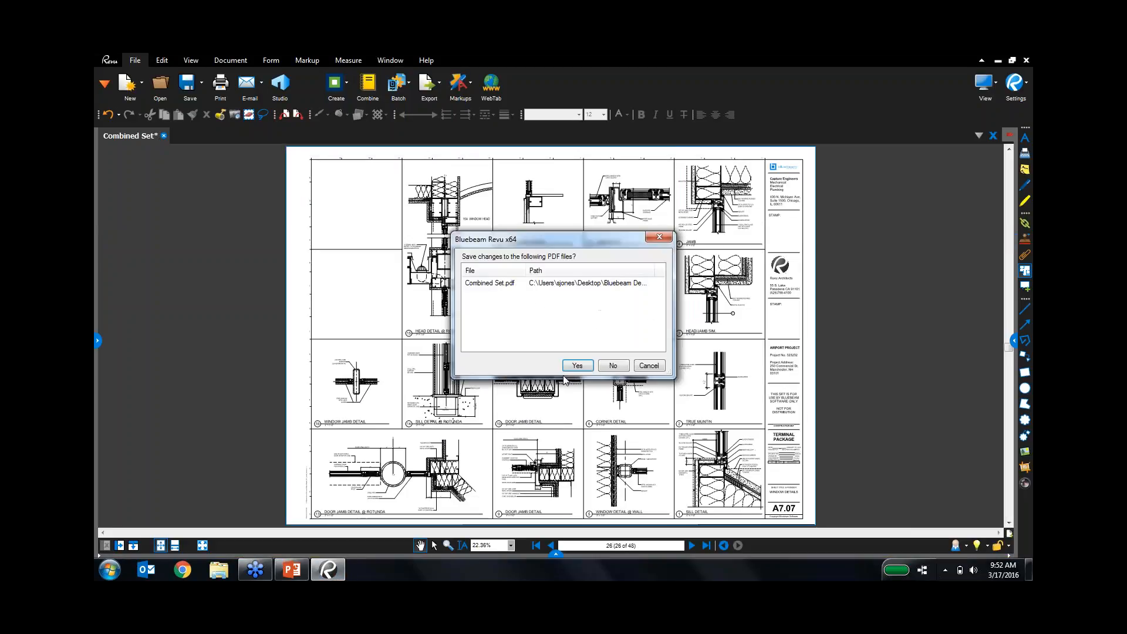
left_click(612, 366)
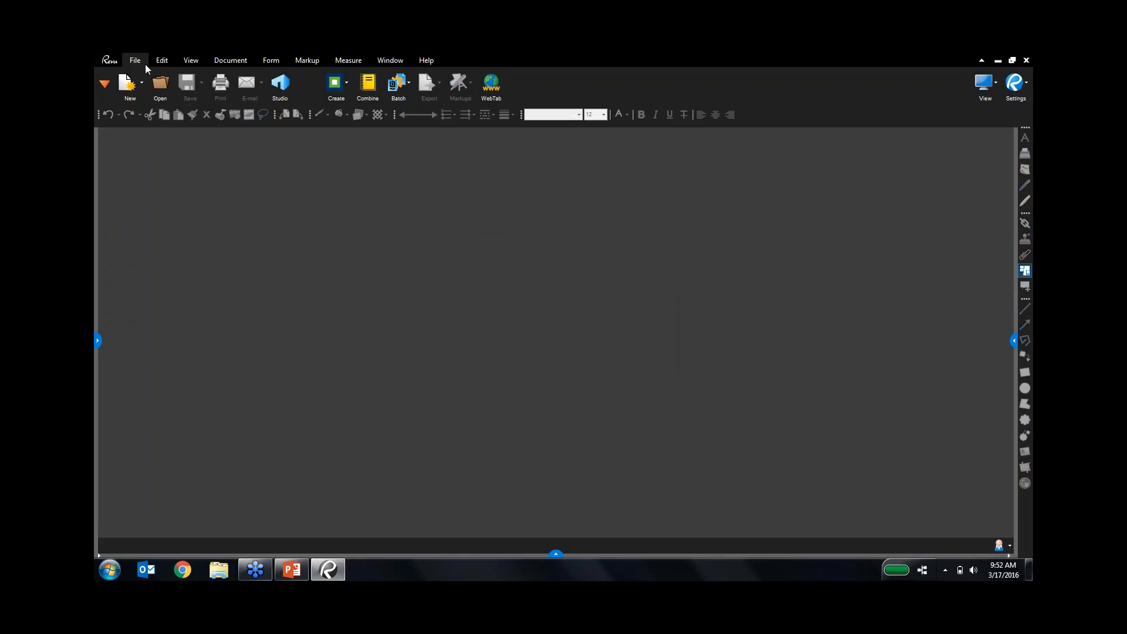
left_click(398, 85)
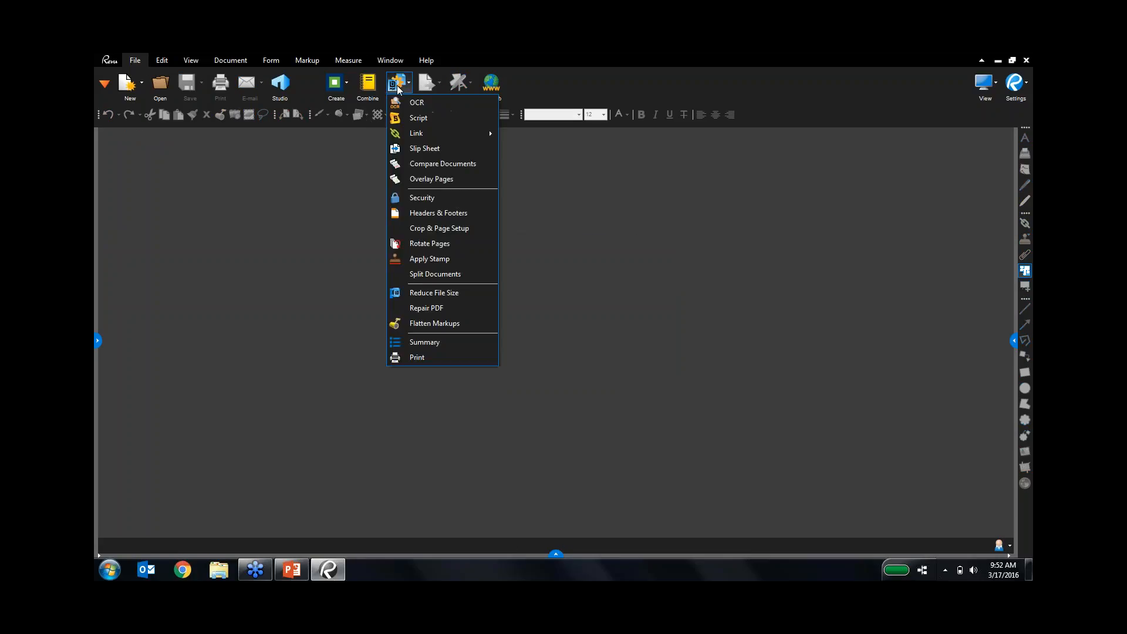
left_click(474, 144)
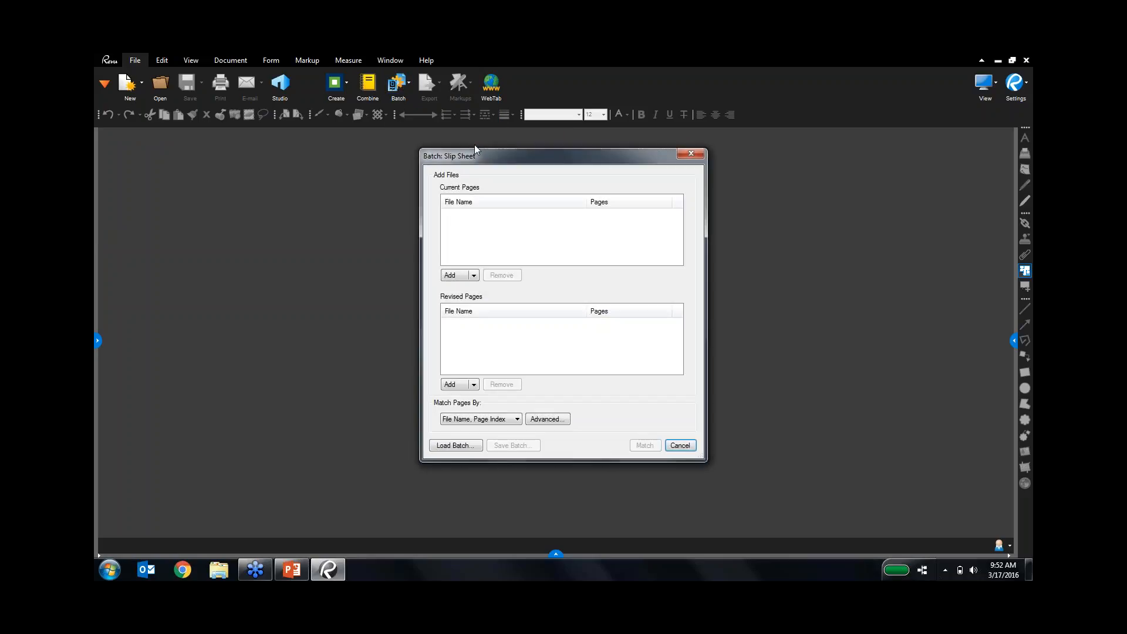
Add the five PDFs from Batch Slipsheeting > Originals as the current pages.
left_click(452, 277)
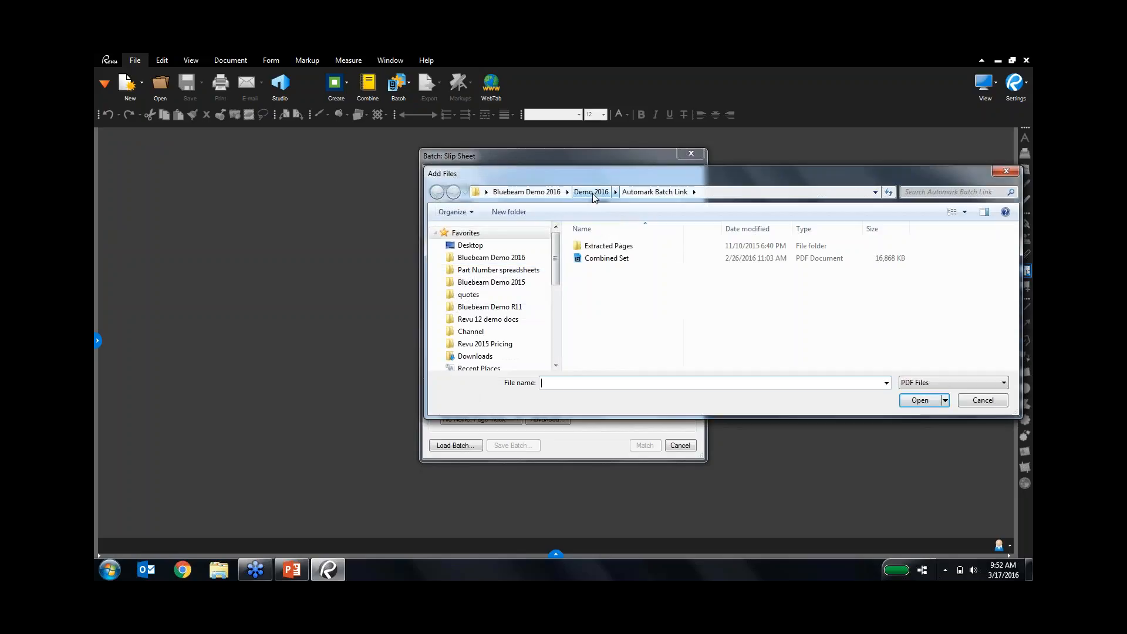
left_click(592, 193)
left_click(622, 295)
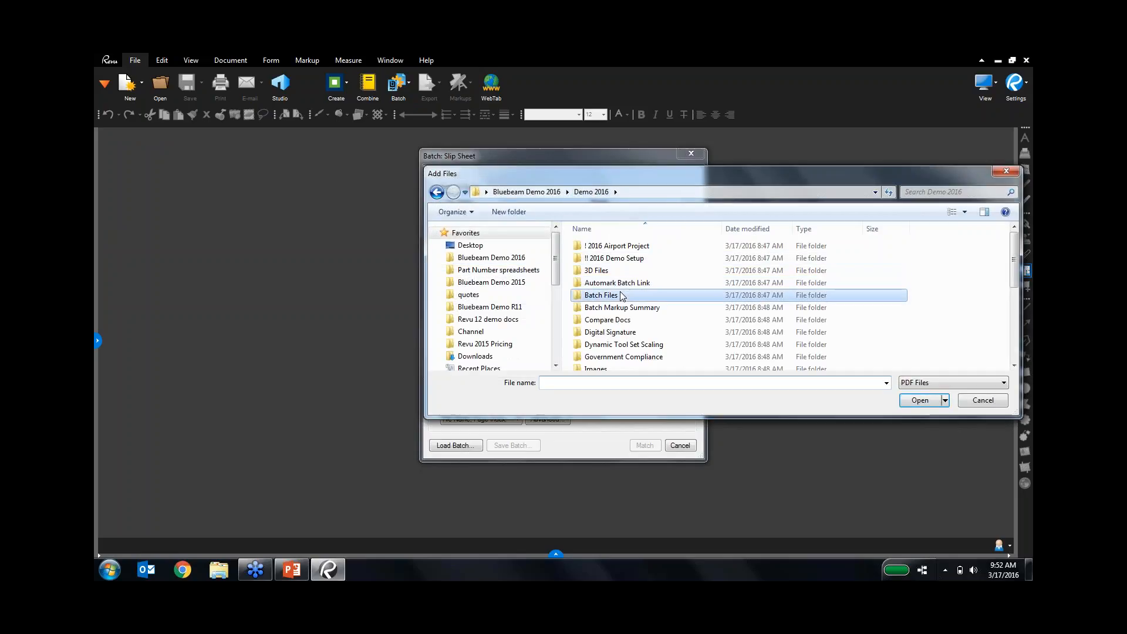
double_click(622, 295)
double_click(628, 270)
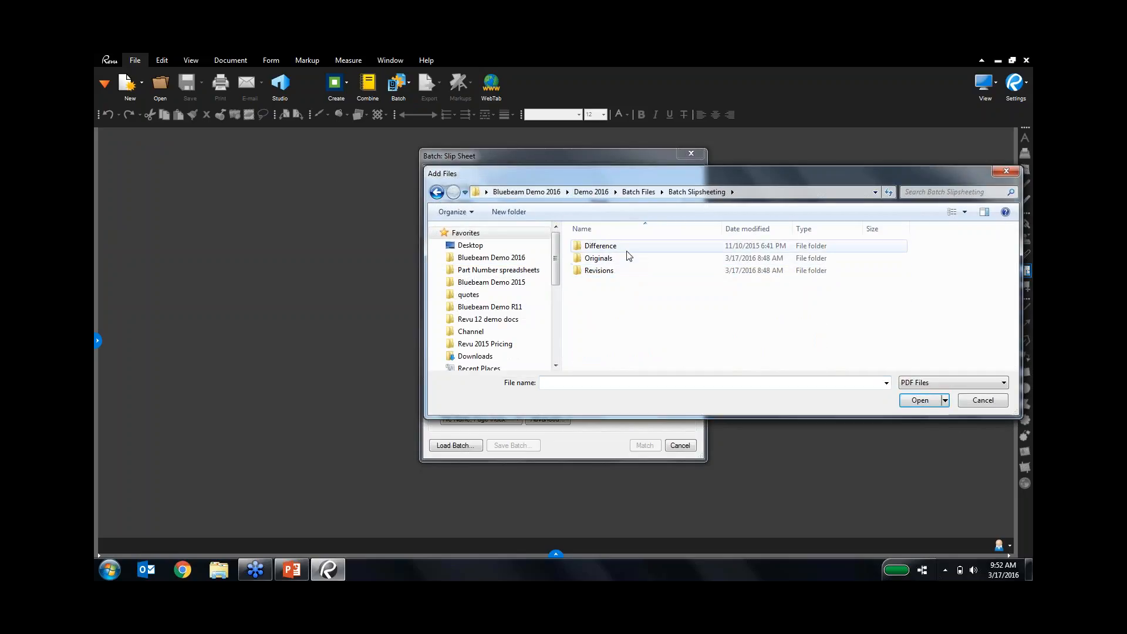
double_click(629, 257)
left_click(629, 257)
key("ctrl+a")
key("Return")
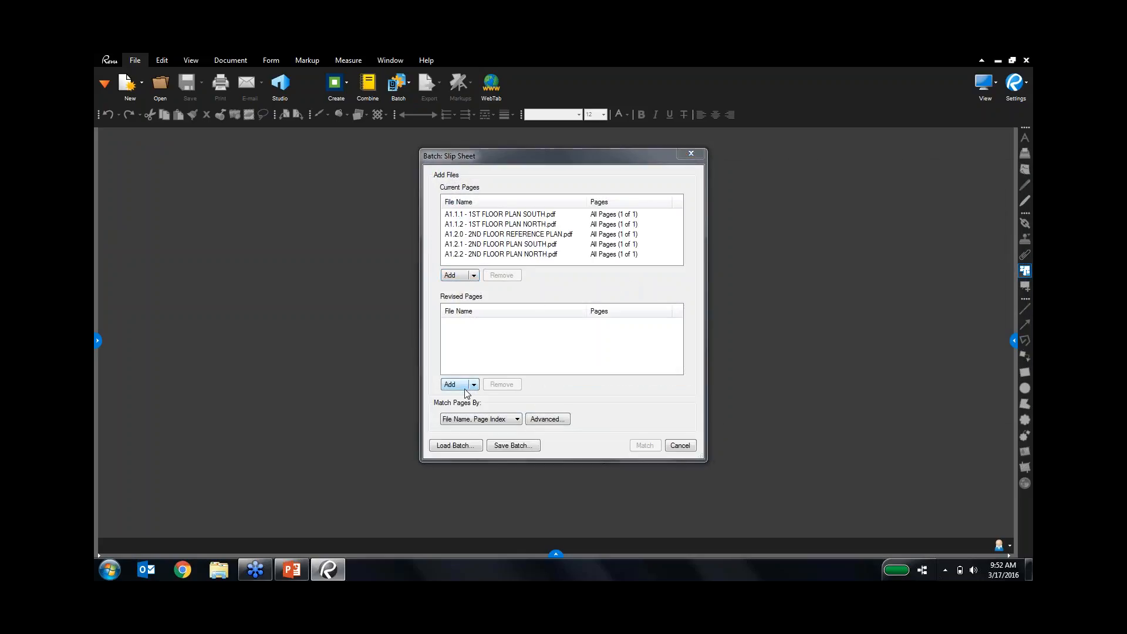
Add the five PDFs from Revisions > REV 1 as the revised pages.
left_click(465, 389)
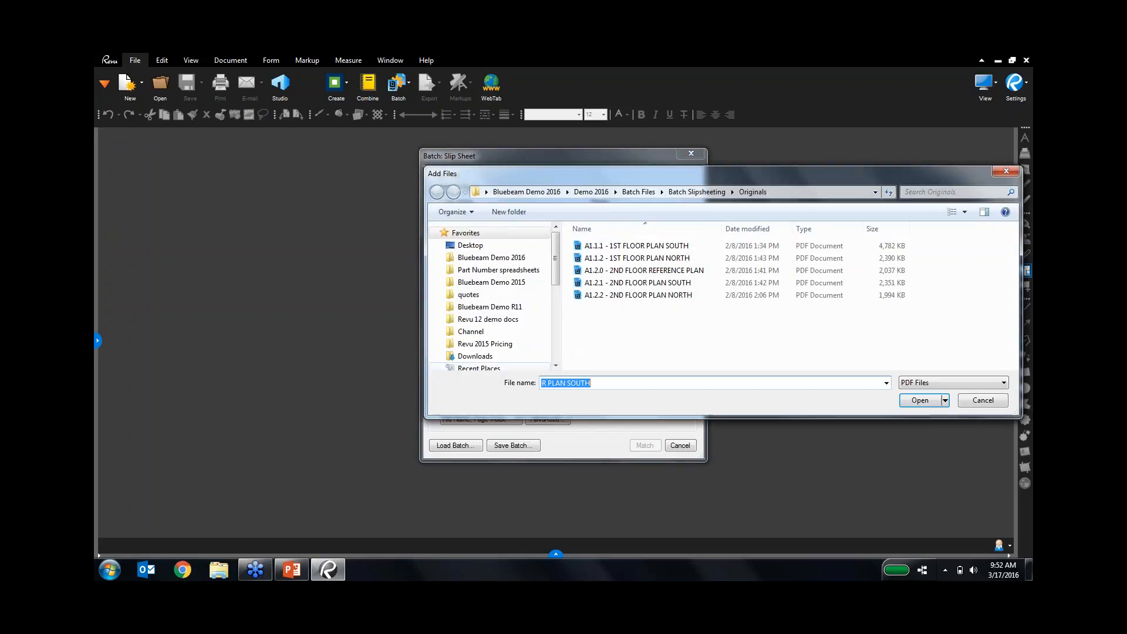
left_click(702, 192)
double_click(622, 270)
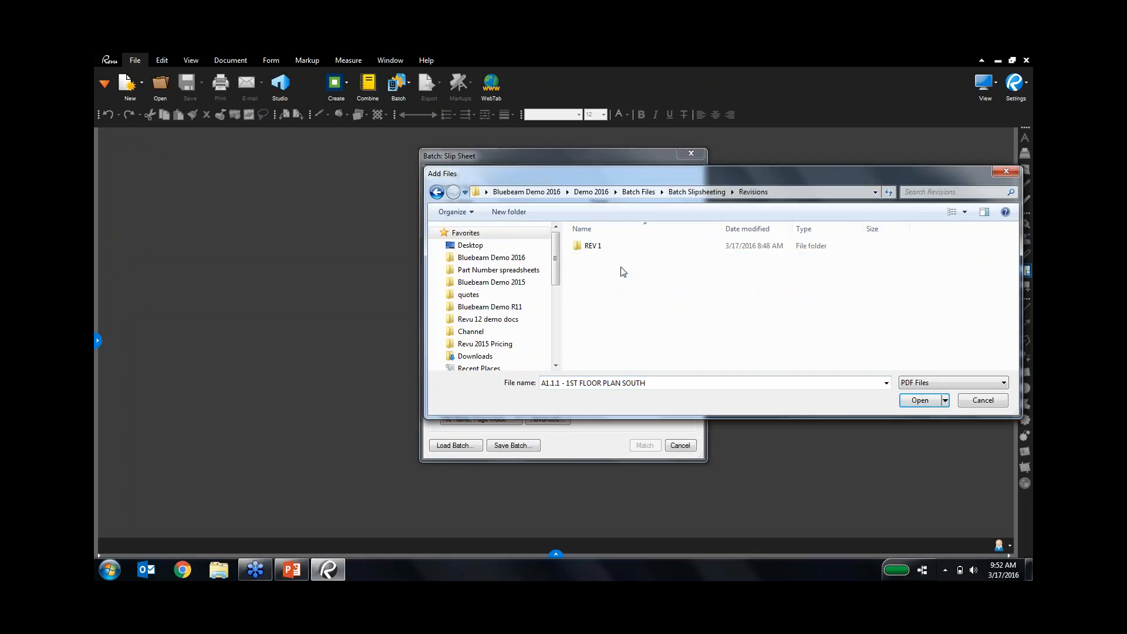
double_click(621, 245)
left_click(621, 258)
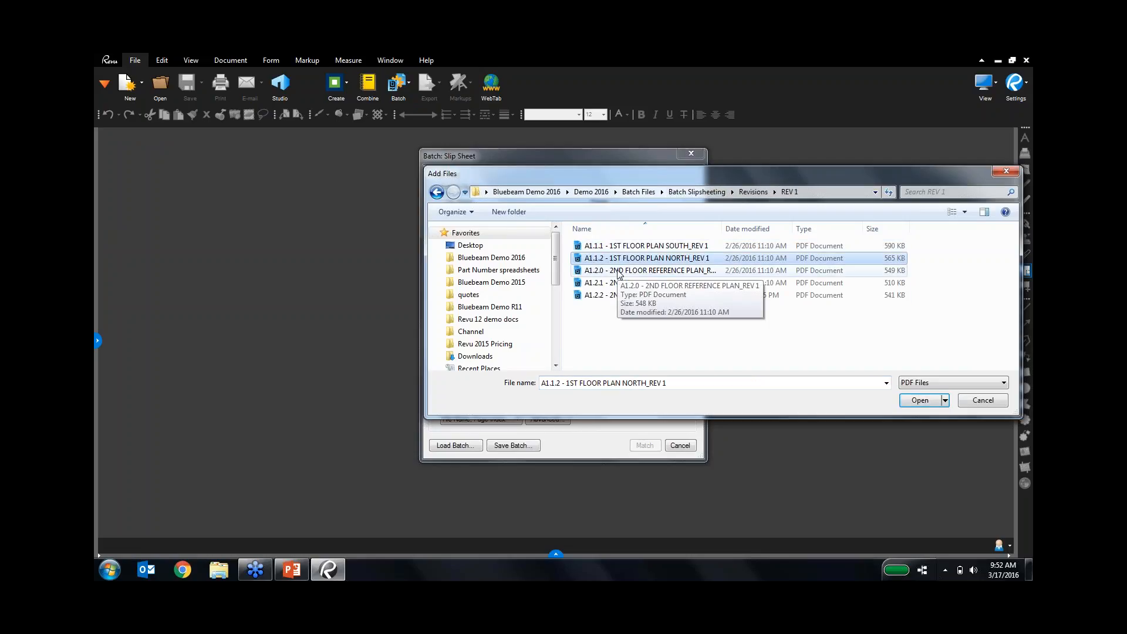
key("ctrl+a")
key("Return")
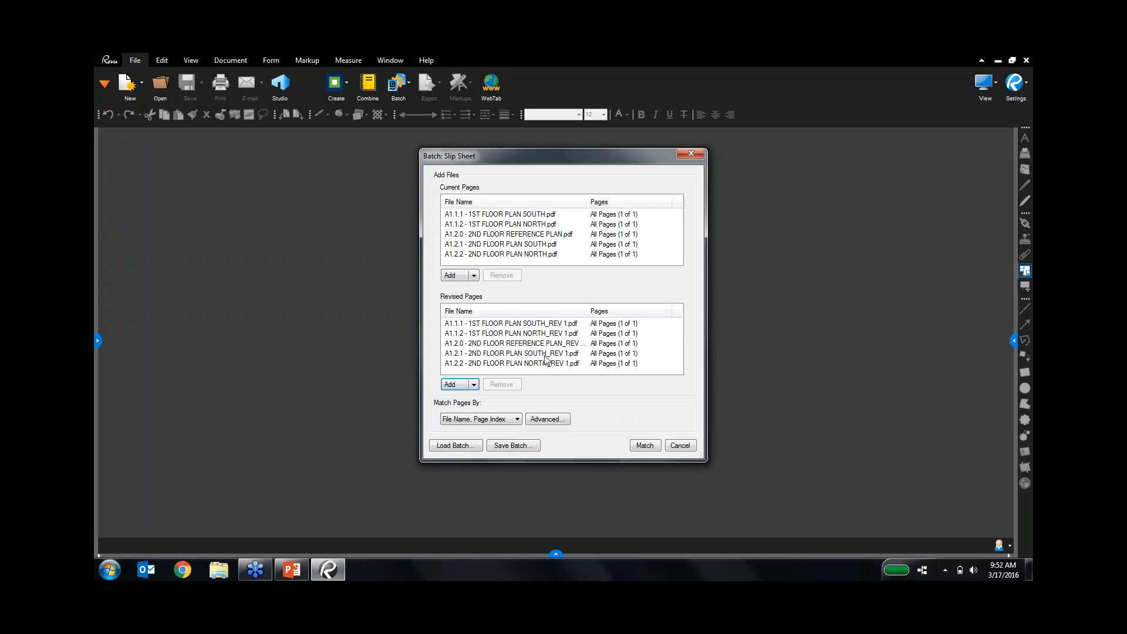
Match current and revised pages by Page Label.
left_click(485, 419)
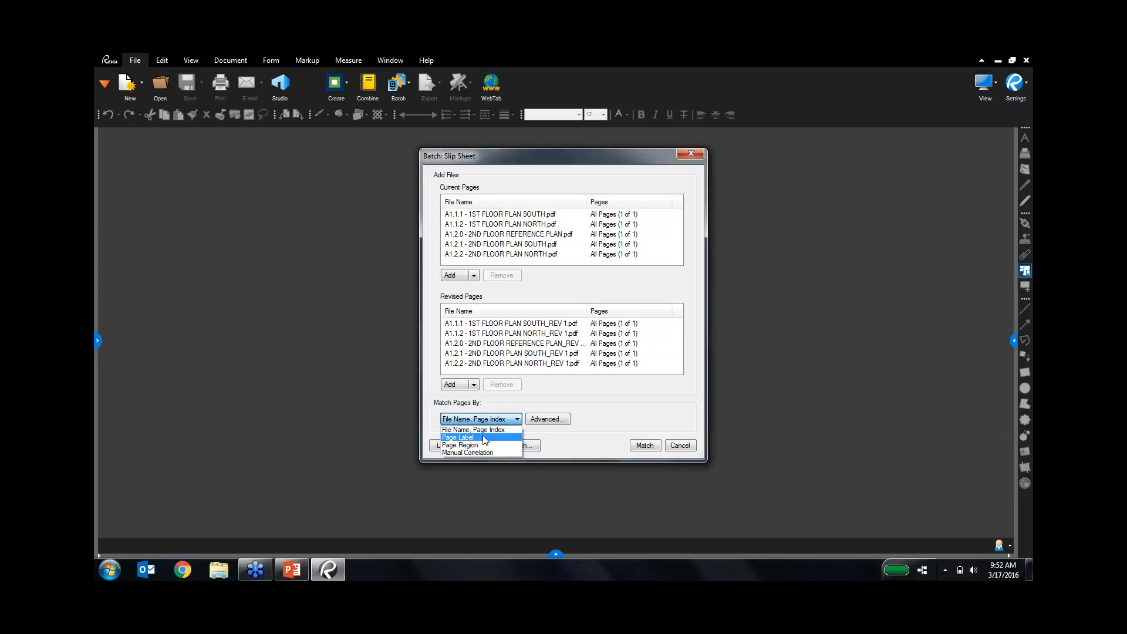
left_click(485, 438)
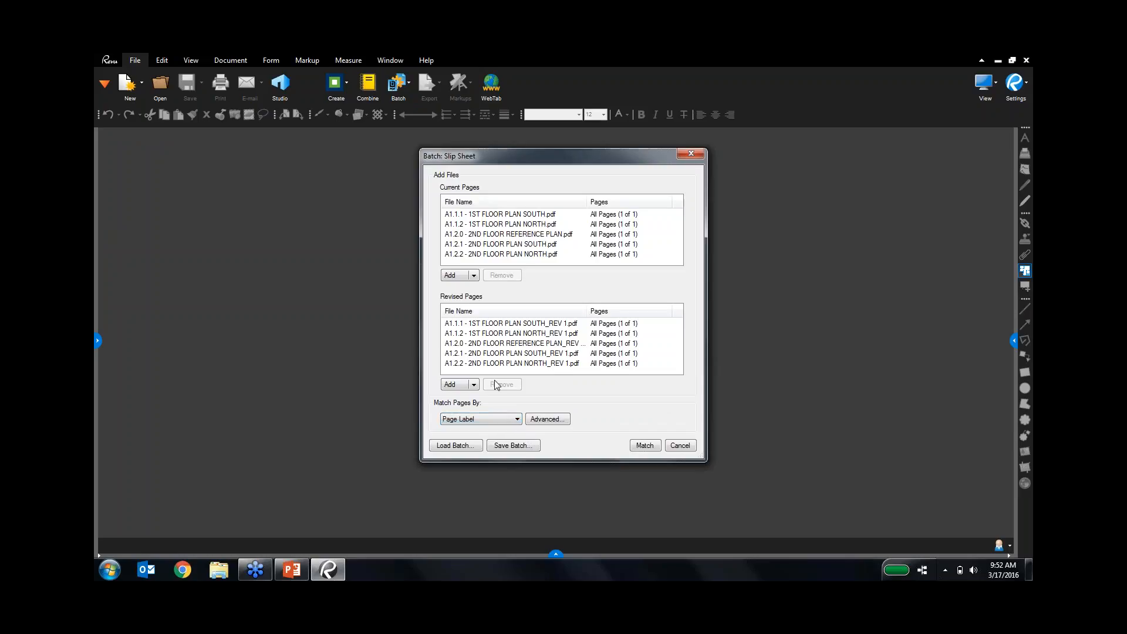
left_click(644, 446)
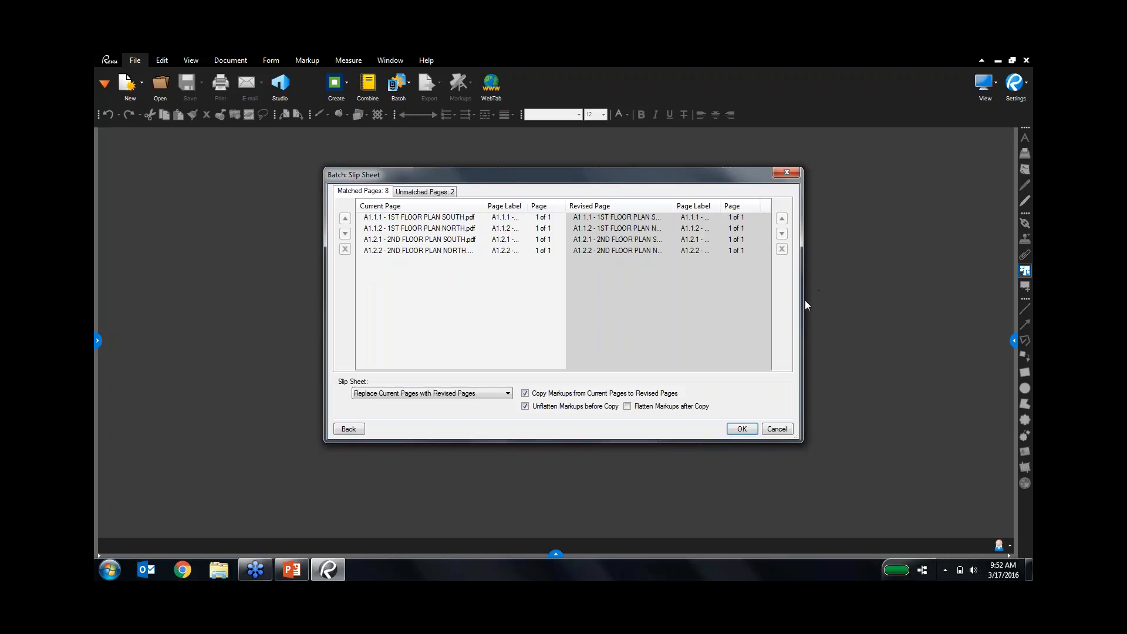
left_click_drag(805, 304, 867, 304)
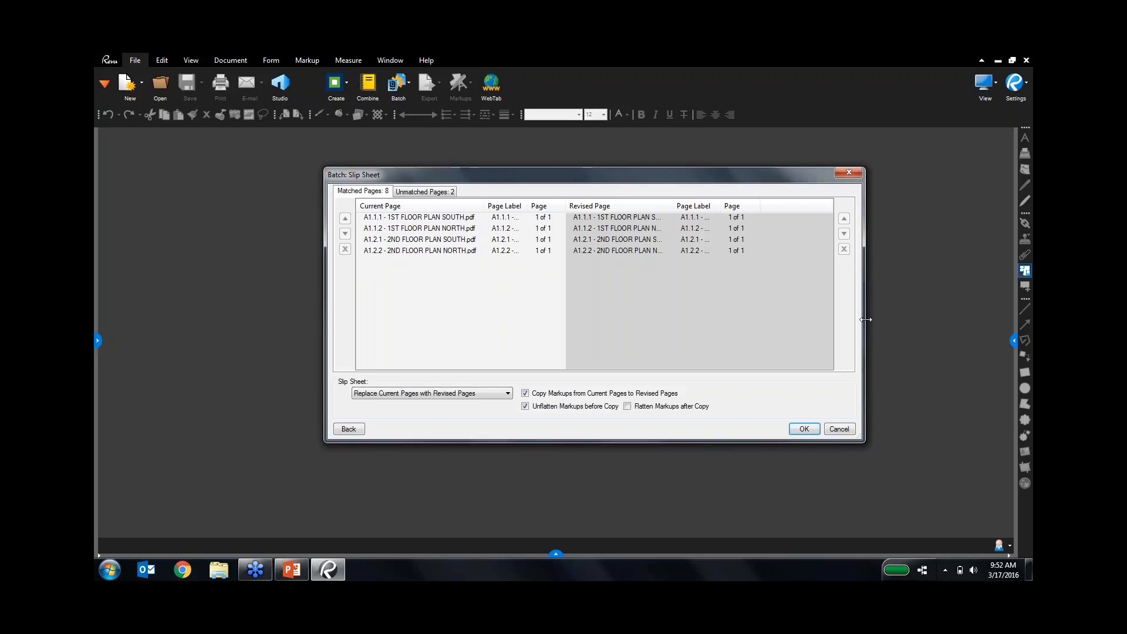
Manually pair the unmatched A1.2.0 reference plans, then run the slip sheet.
left_click(435, 195)
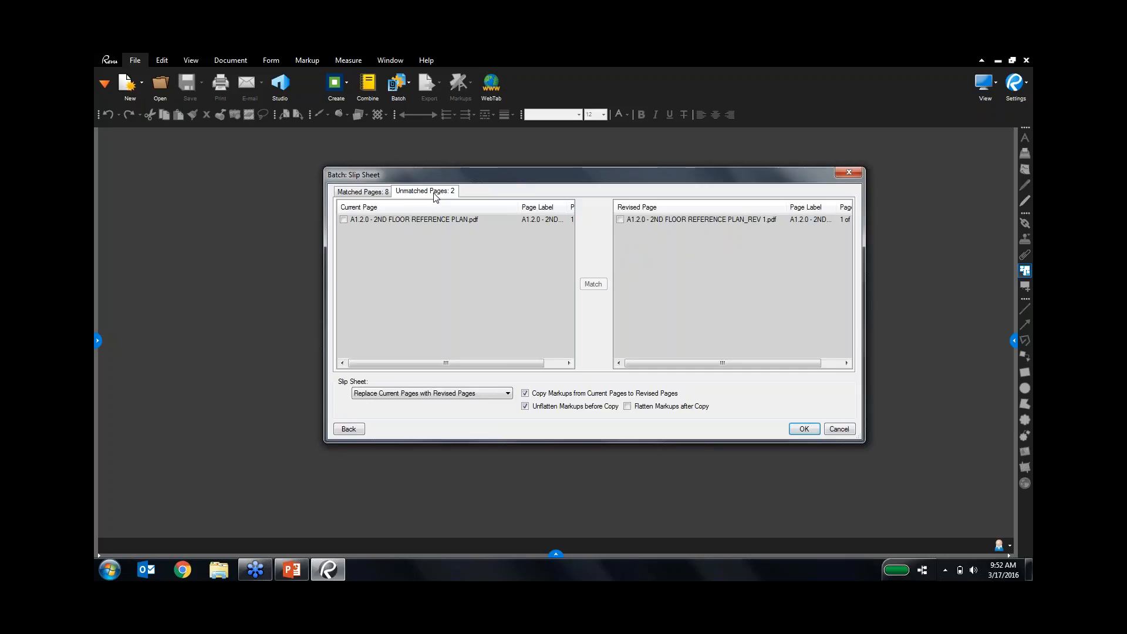
left_click(344, 219)
left_click(620, 220)
left_click(593, 285)
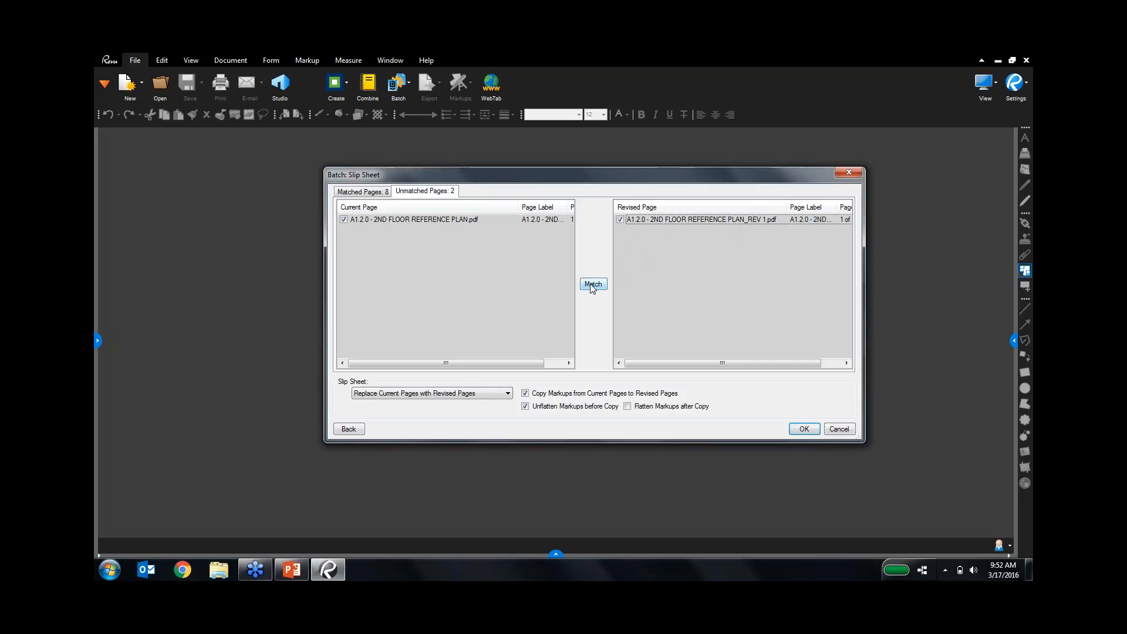
left_click(369, 191)
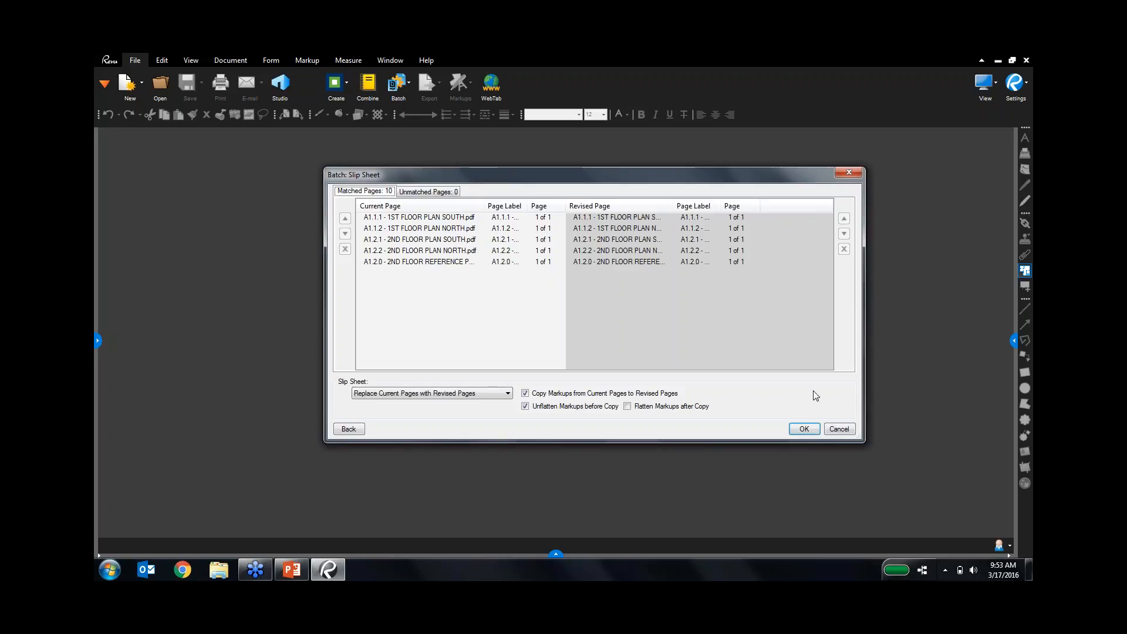
left_click(804, 429)
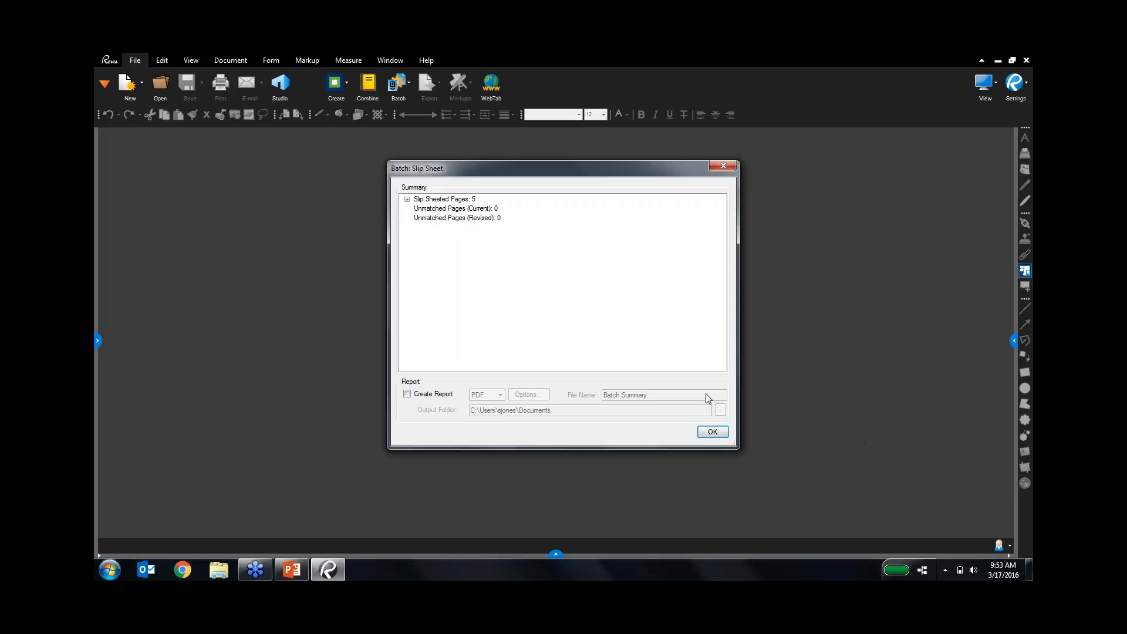
Expand Slip Sheeted Pages and generate the Batch Summary report.
left_click(406, 199)
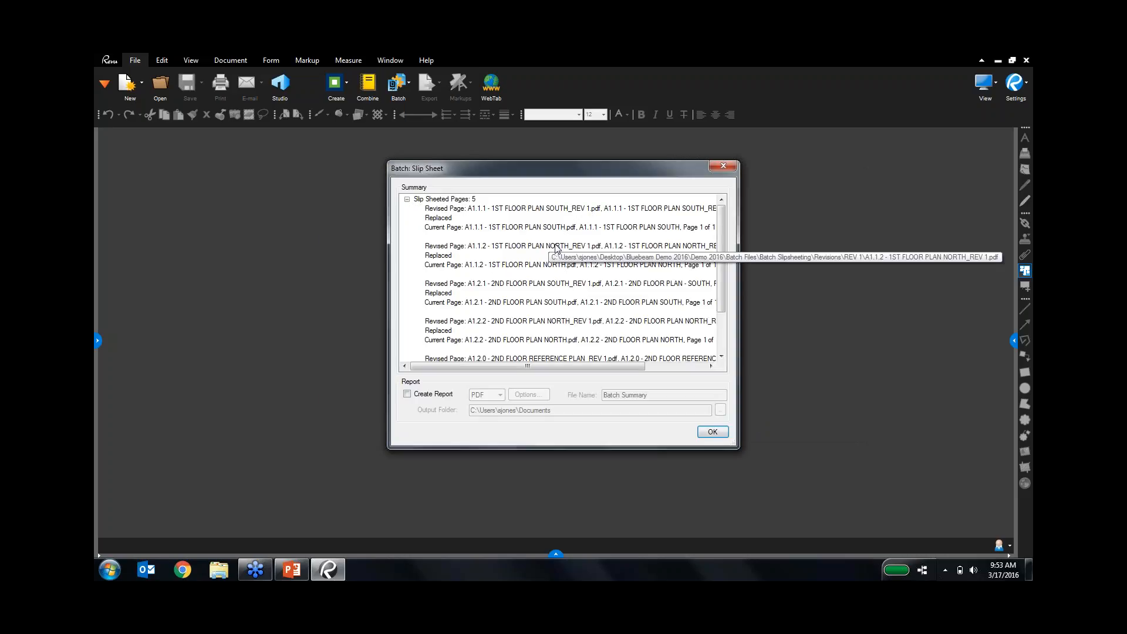
left_click(432, 394)
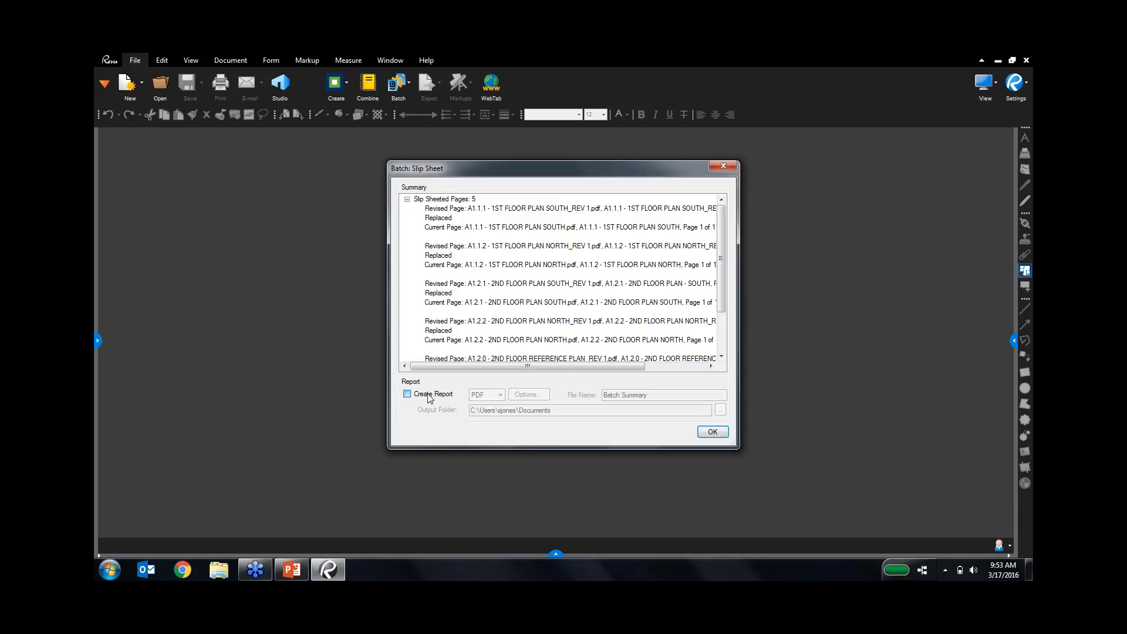
left_click(713, 432)
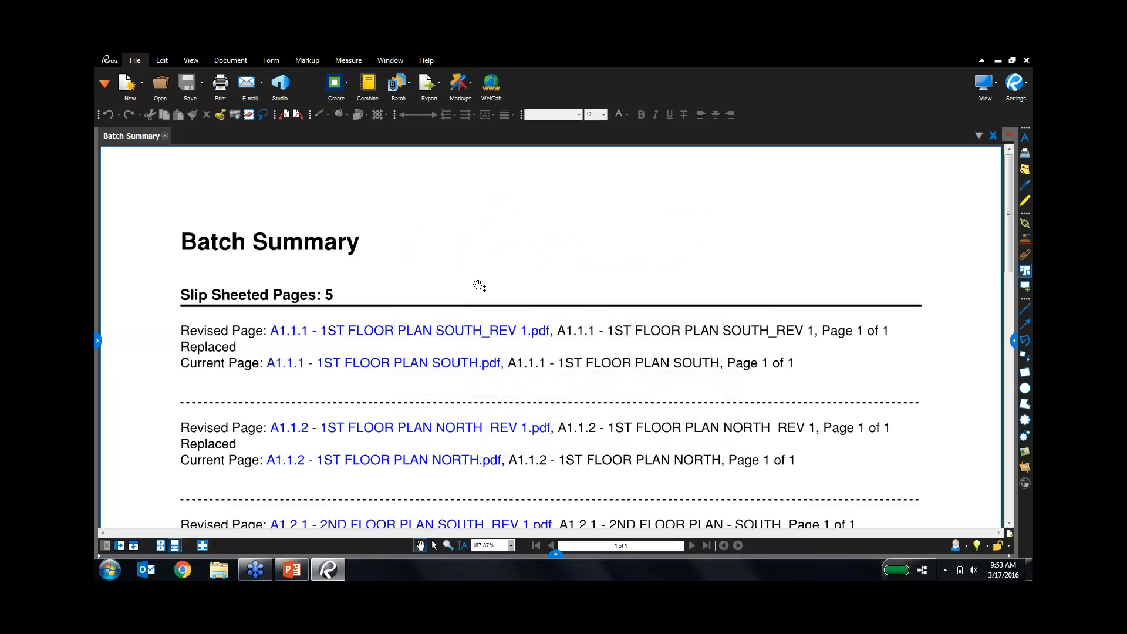
Open the original A1.1.1 1st floor plan south from the report's Current Page link.
scroll(478, 288, "down", 5)
scroll(485, 286, "up", 5)
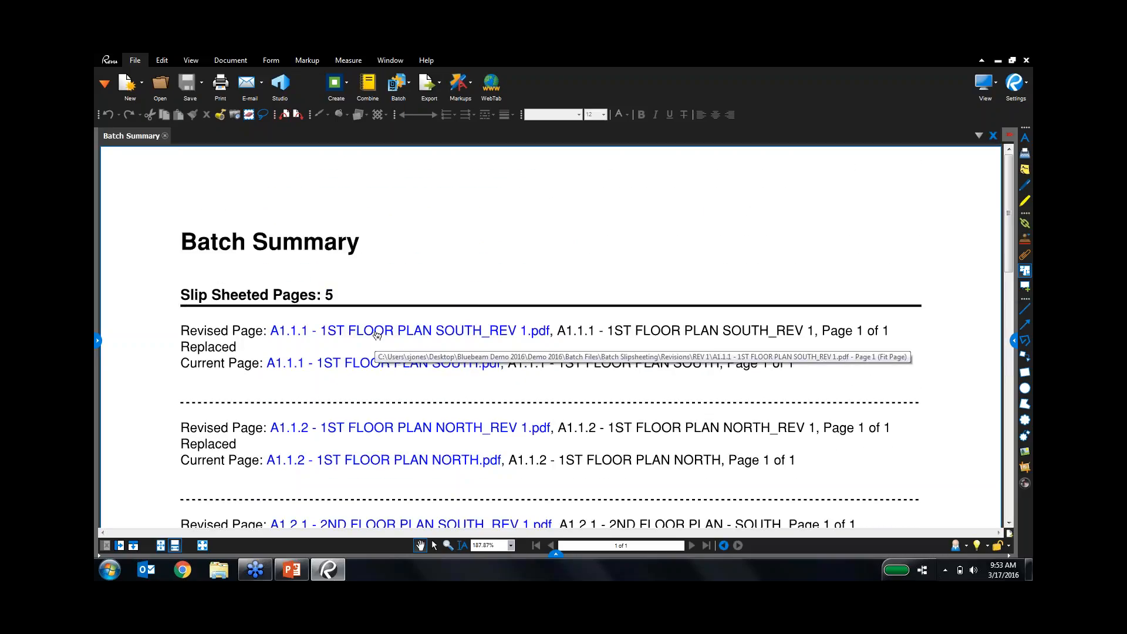
left_click(384, 367)
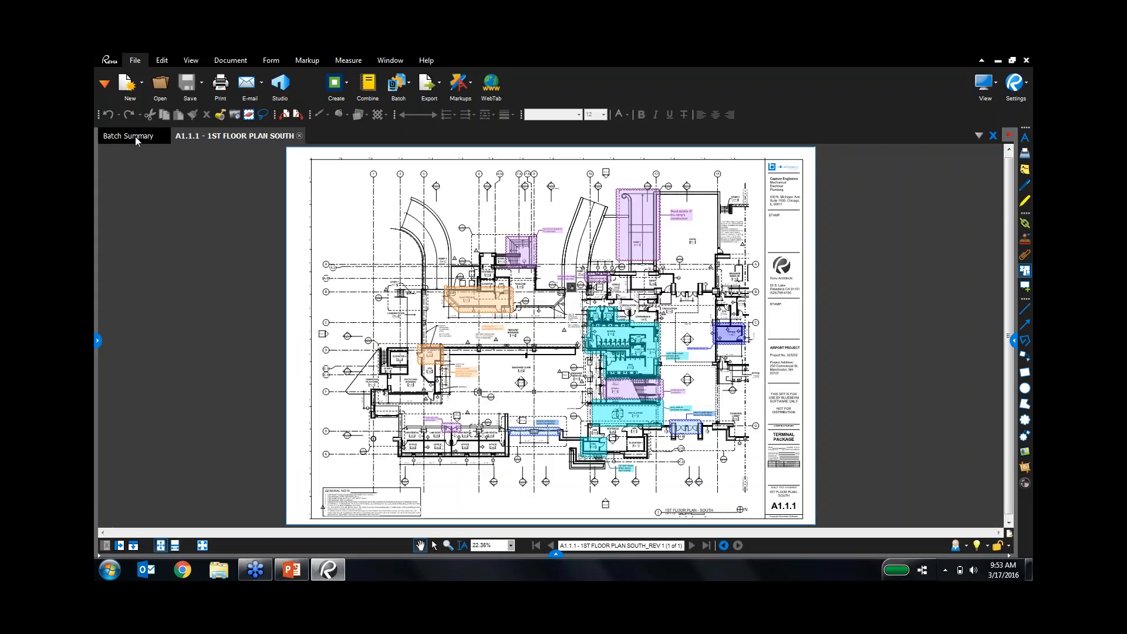
Open the REV 1 A1.1.1 sheet from the Batch Summary, compare it with the original, then return to PowerPoint.
left_click(135, 136)
left_click(346, 339)
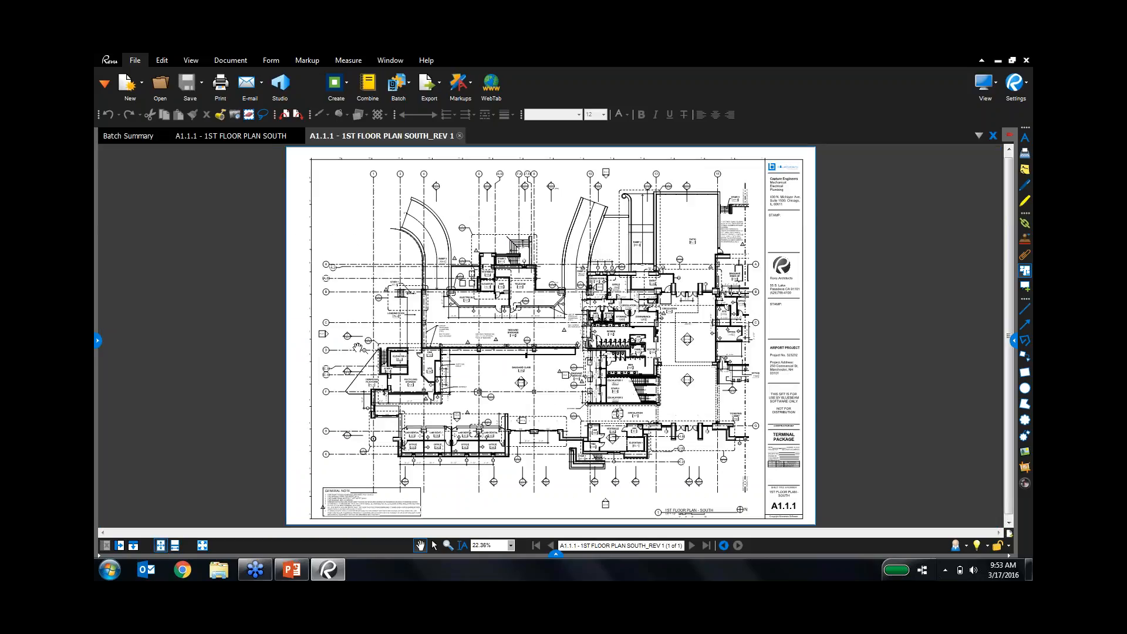
left_click(263, 136)
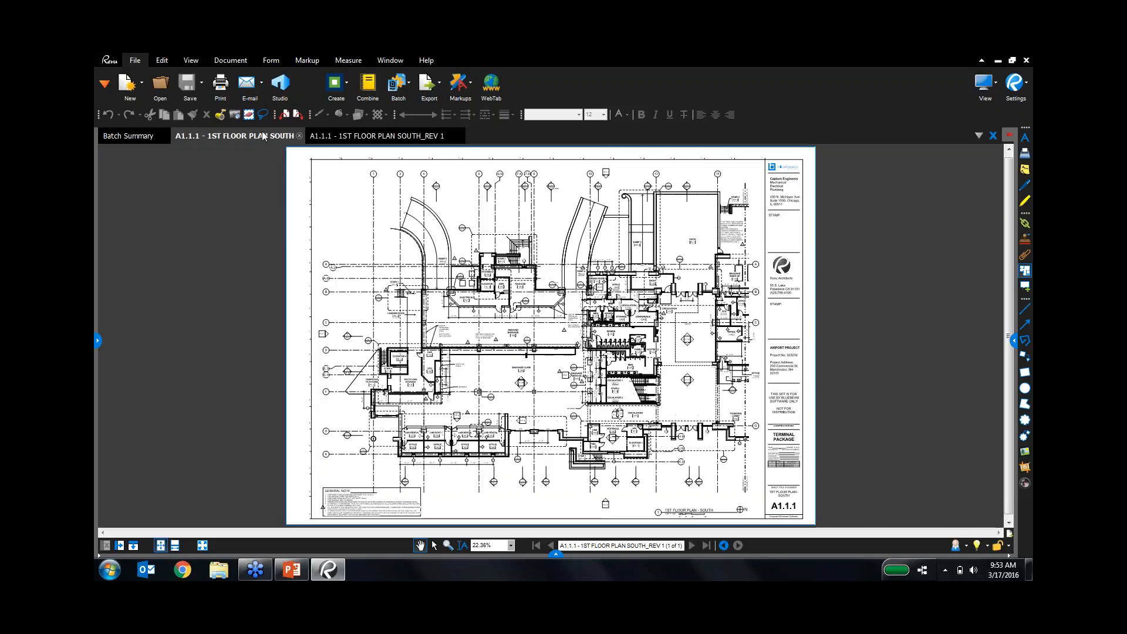
left_click(404, 138)
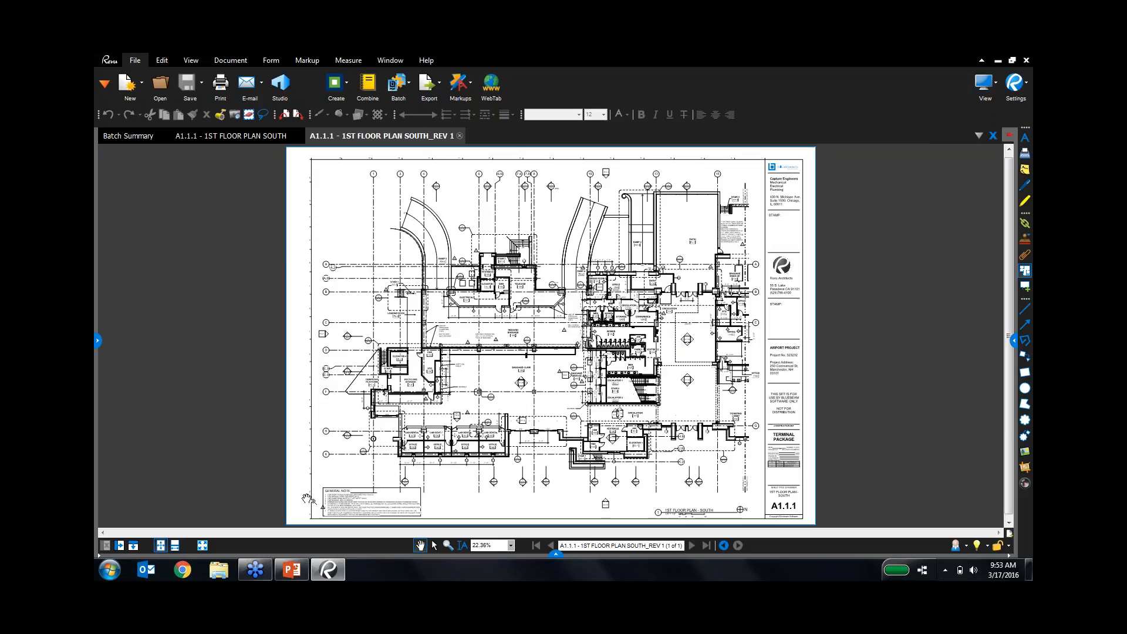
left_click(292, 569)
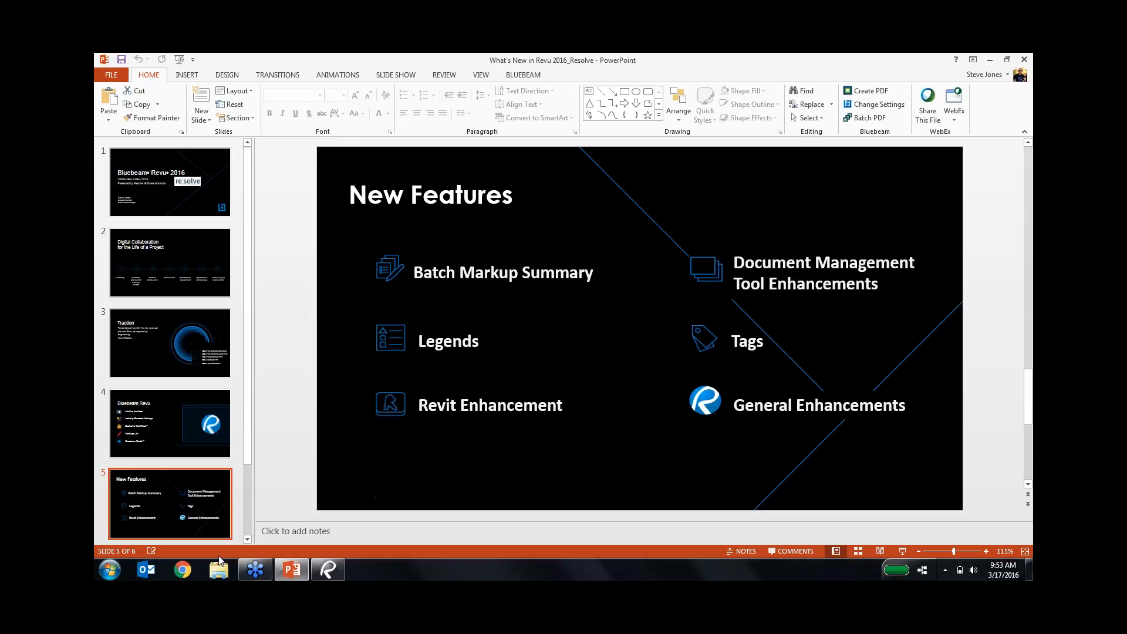
Close the REV 1 sheet, the original floor plan and the Batch Summary report.
left_click(331, 571)
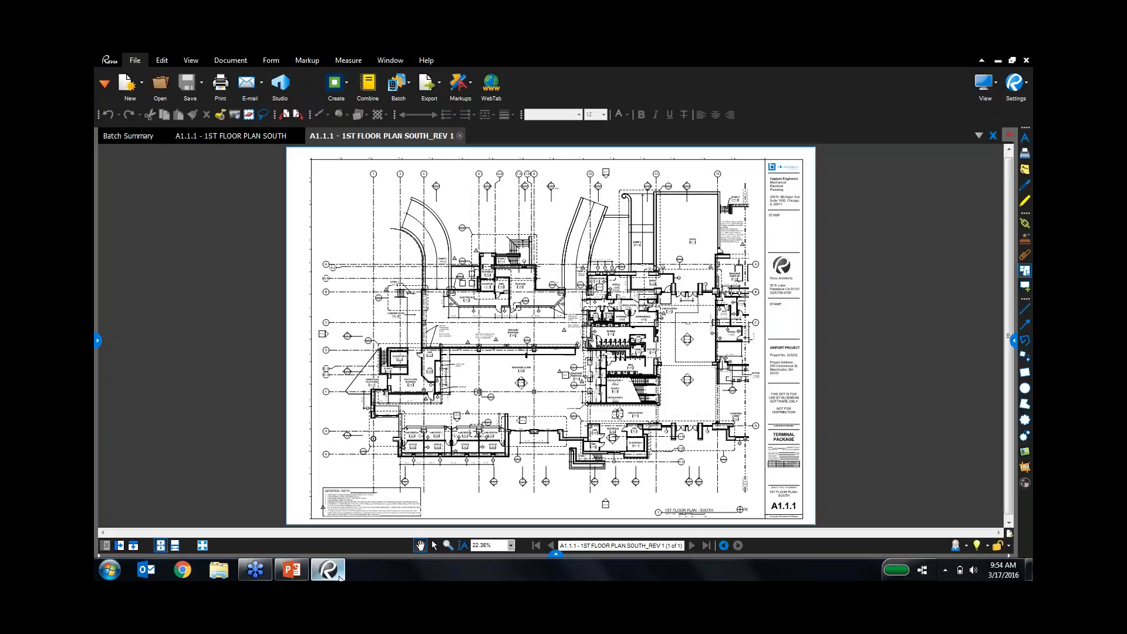
left_click(460, 135)
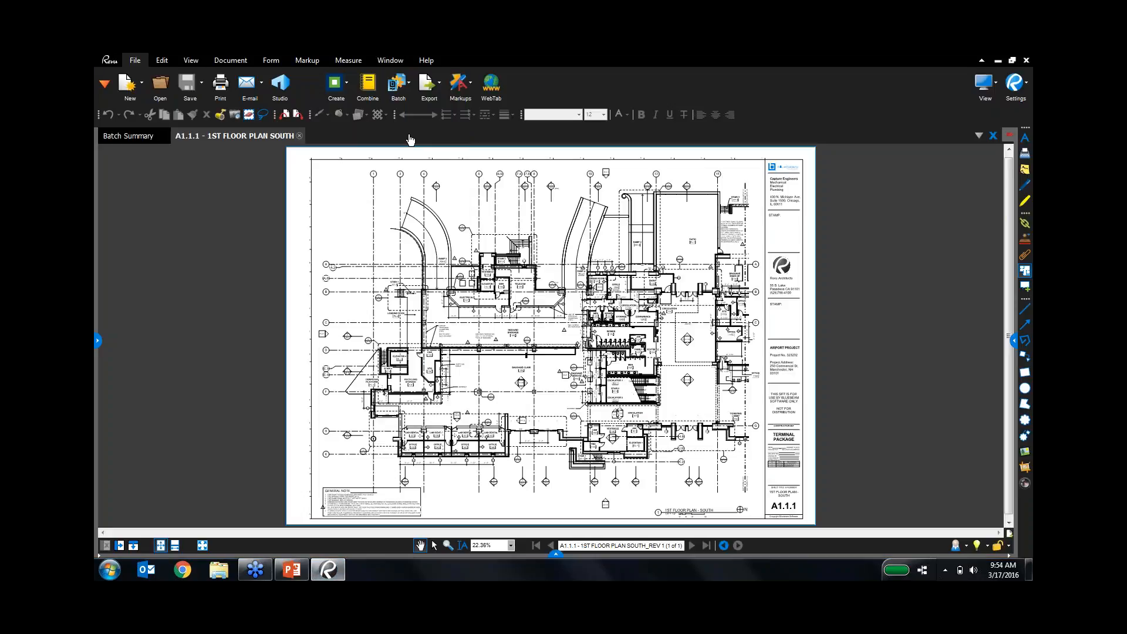
left_click(299, 136)
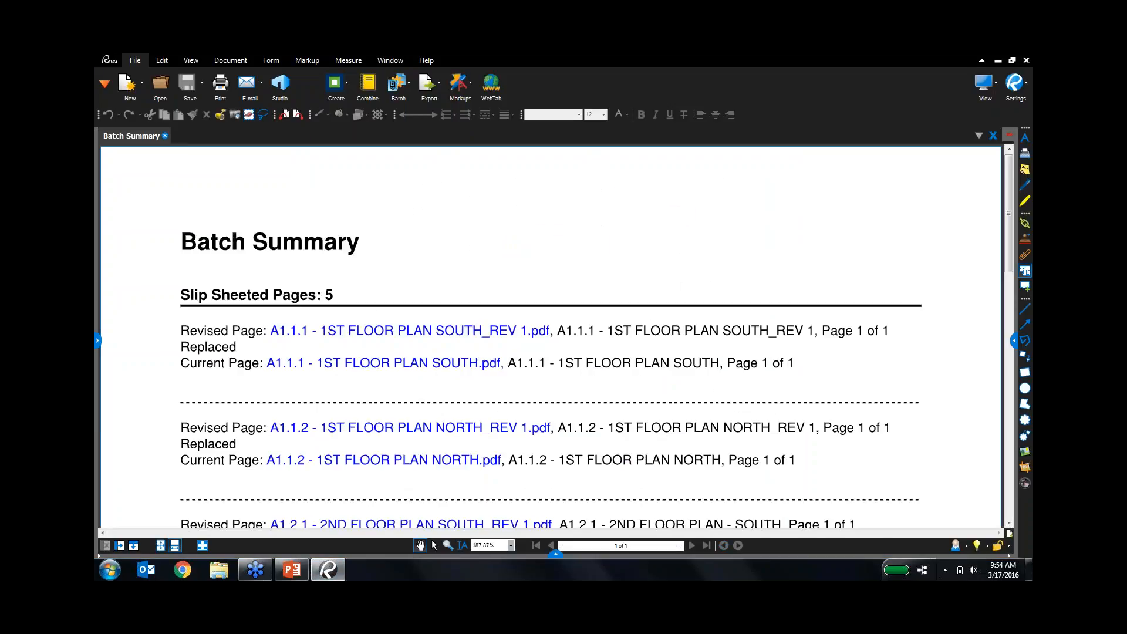
left_click(165, 135)
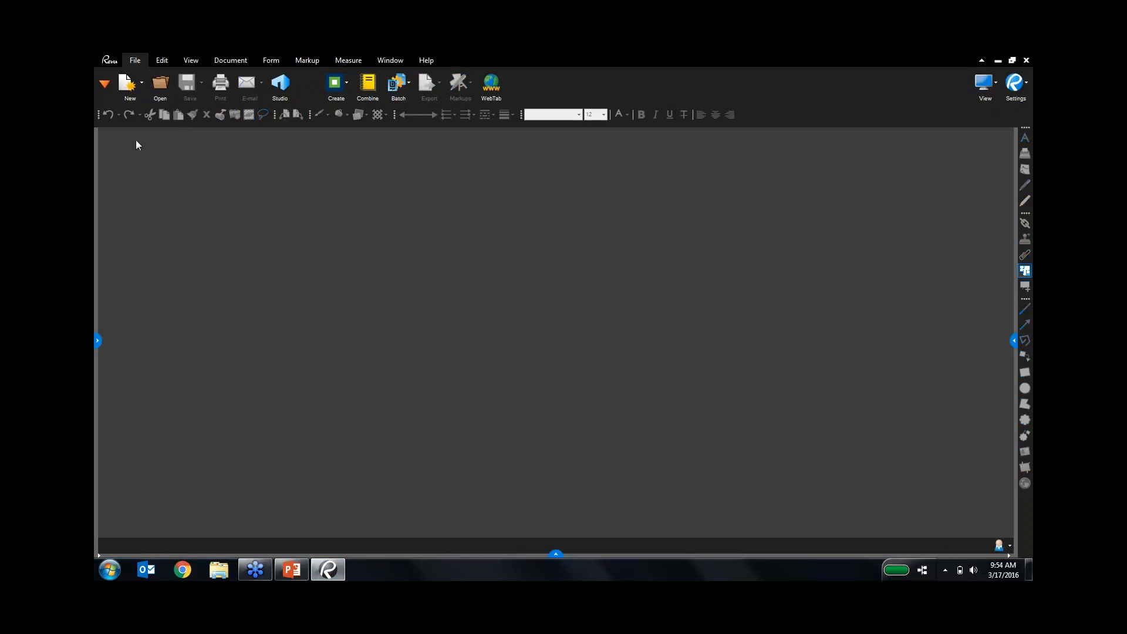
Show the Sets panel and create a New Set, dismissing the information message.
left_click(98, 87)
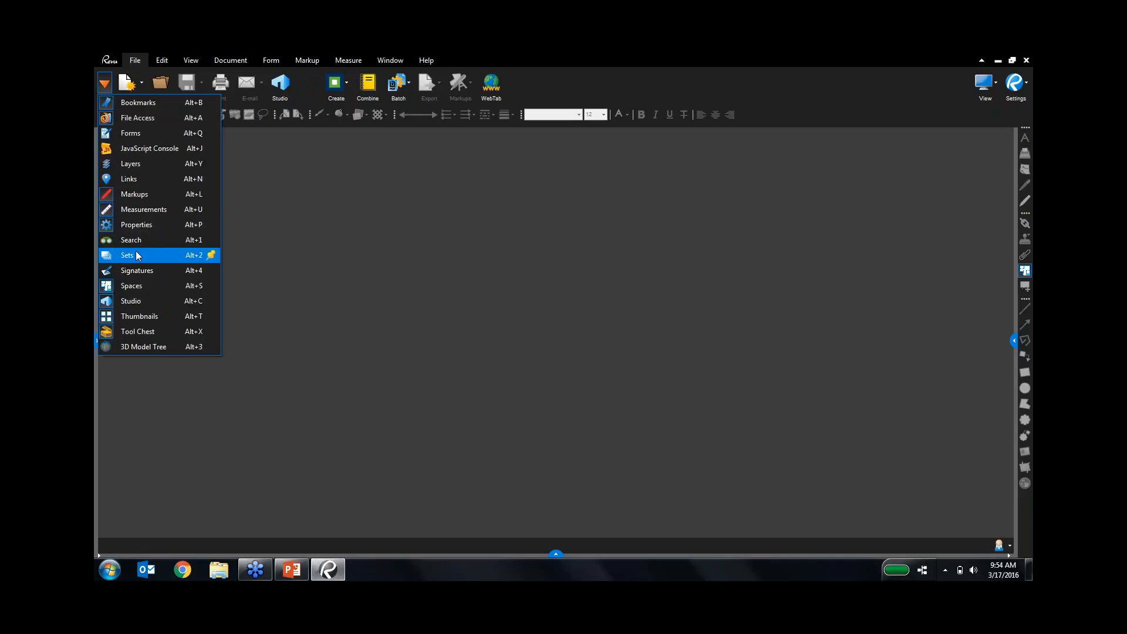
left_click(134, 255)
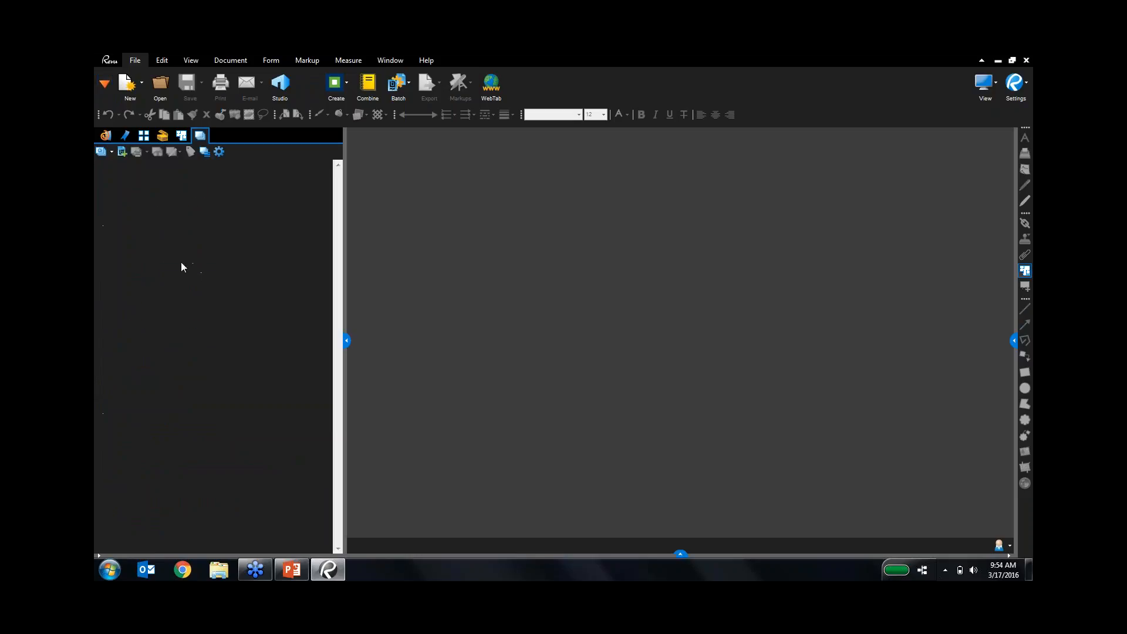
left_click(105, 153)
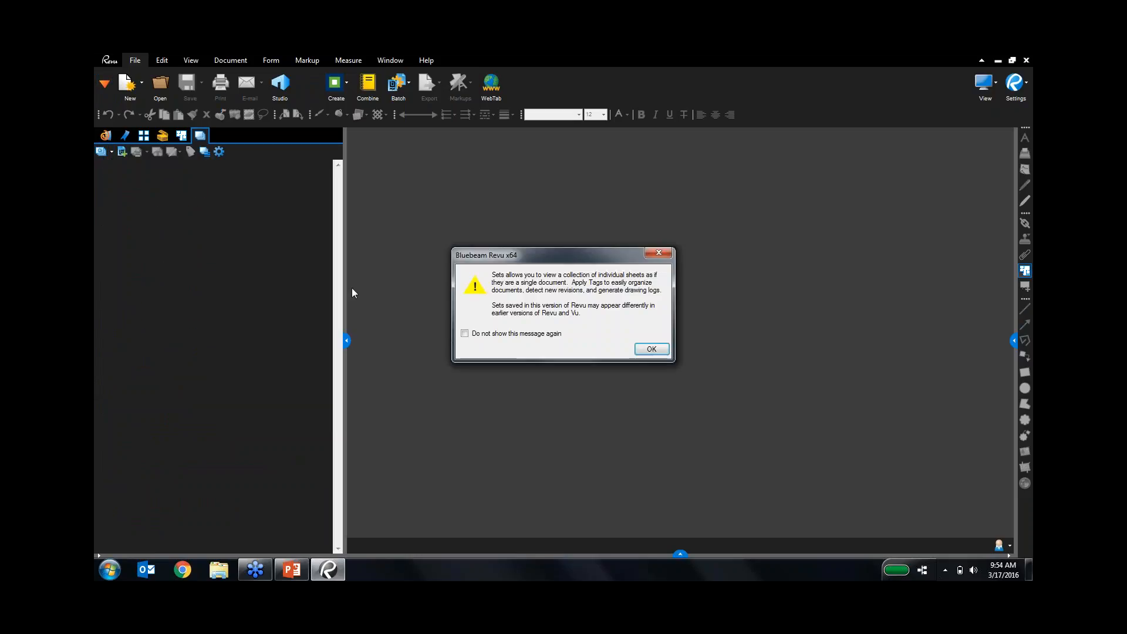
left_click(649, 351)
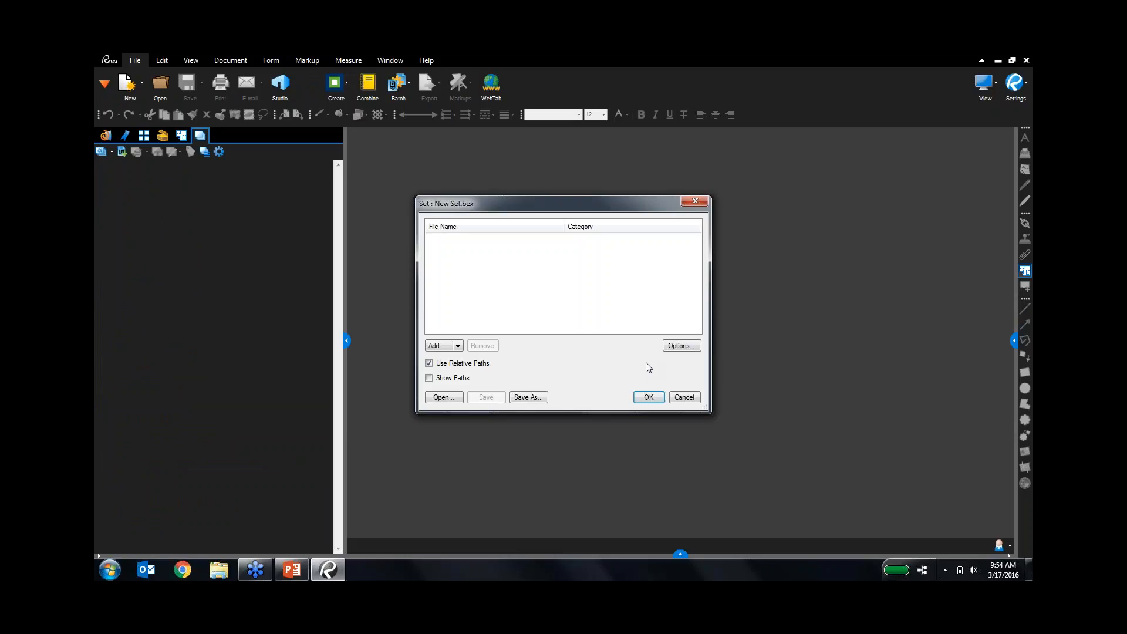
Add every PDF from Sets, Tags, Drawing Logs > ORIGINALS > Architectural, A0.00 through G0.01, to the Set.
left_click(427, 343)
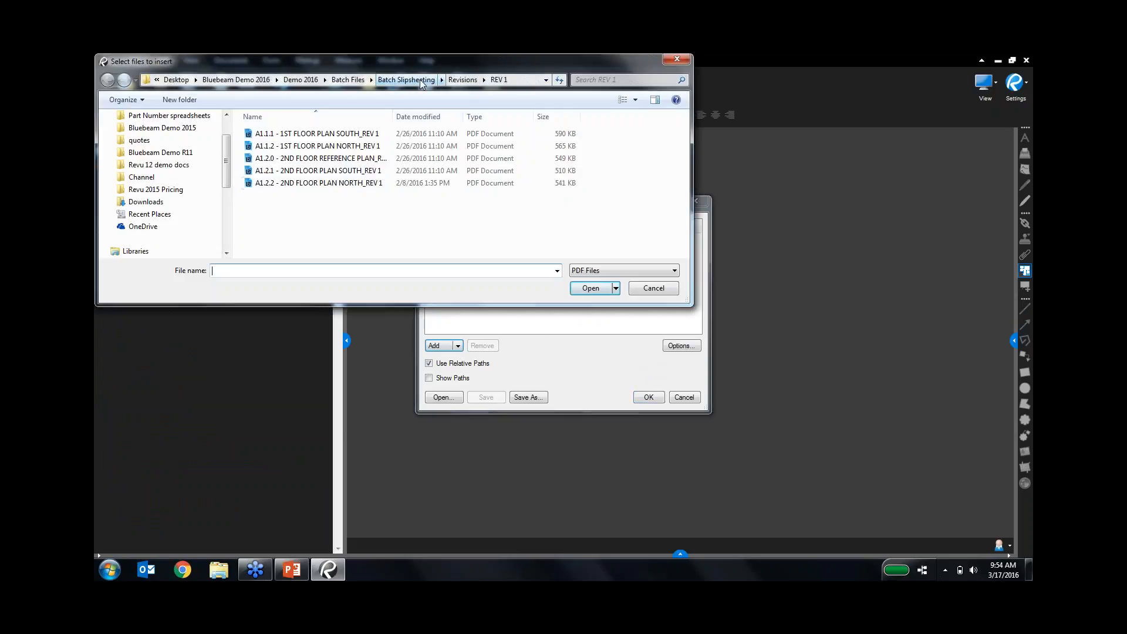
left_click(300, 79)
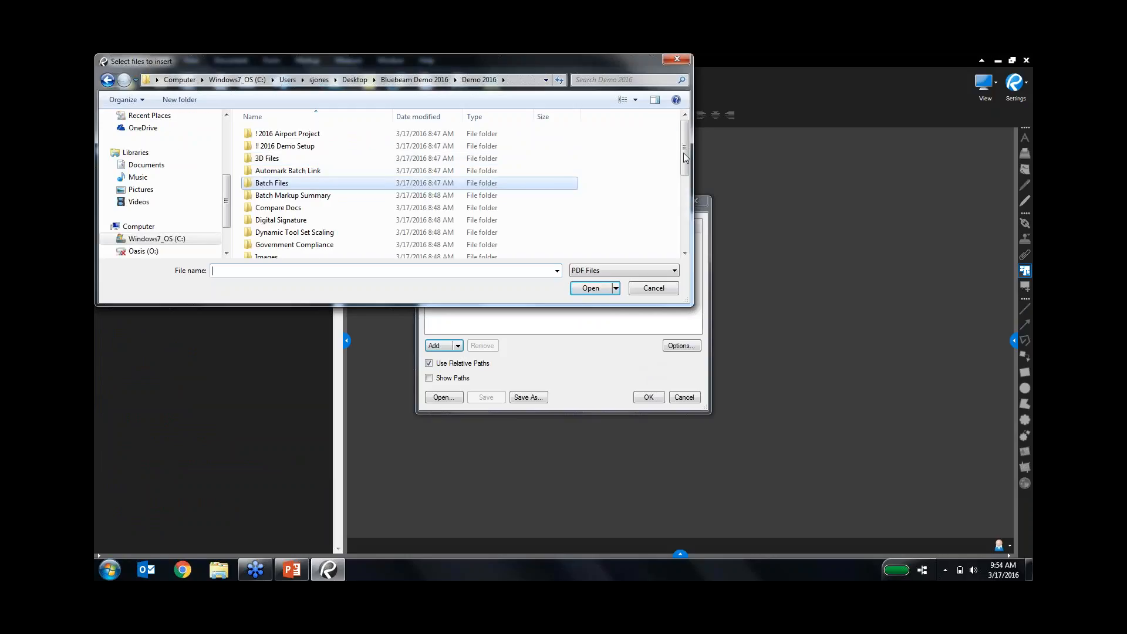
left_click_drag(685, 158, 676, 229)
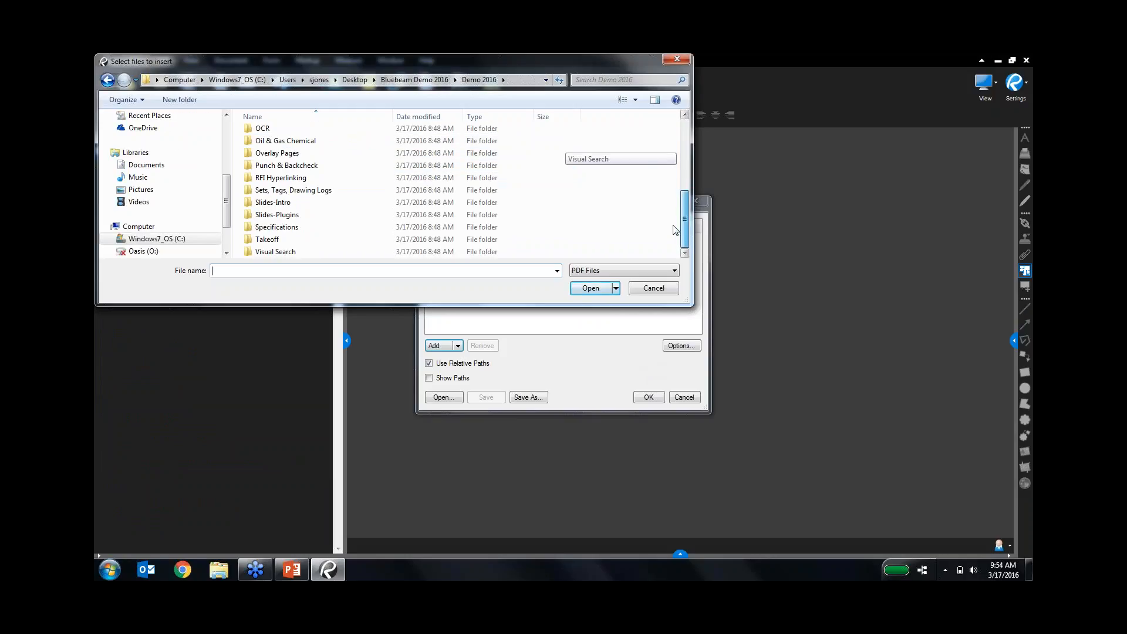
double_click(279, 196)
double_click(306, 140)
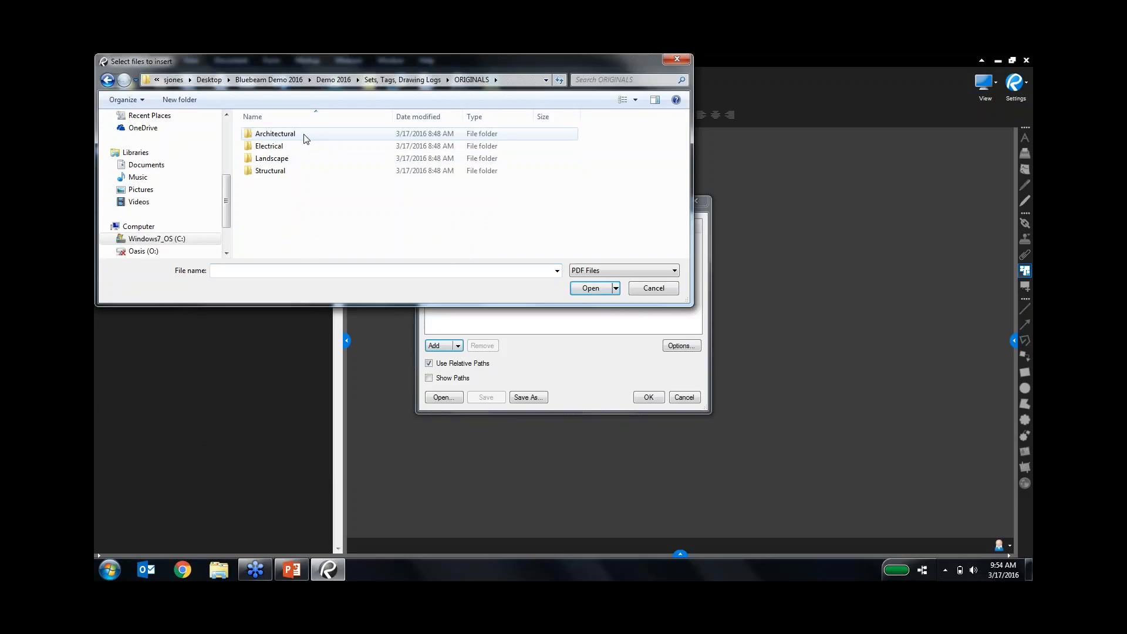
double_click(305, 138)
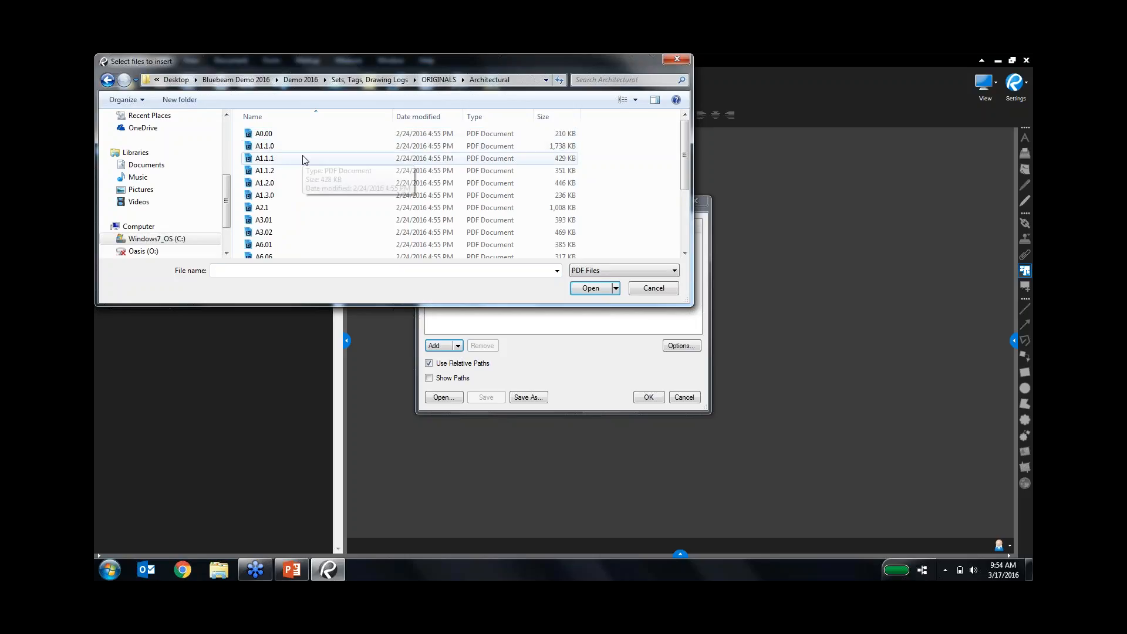
key("ctrl+a")
scroll(304, 182, "down", 3)
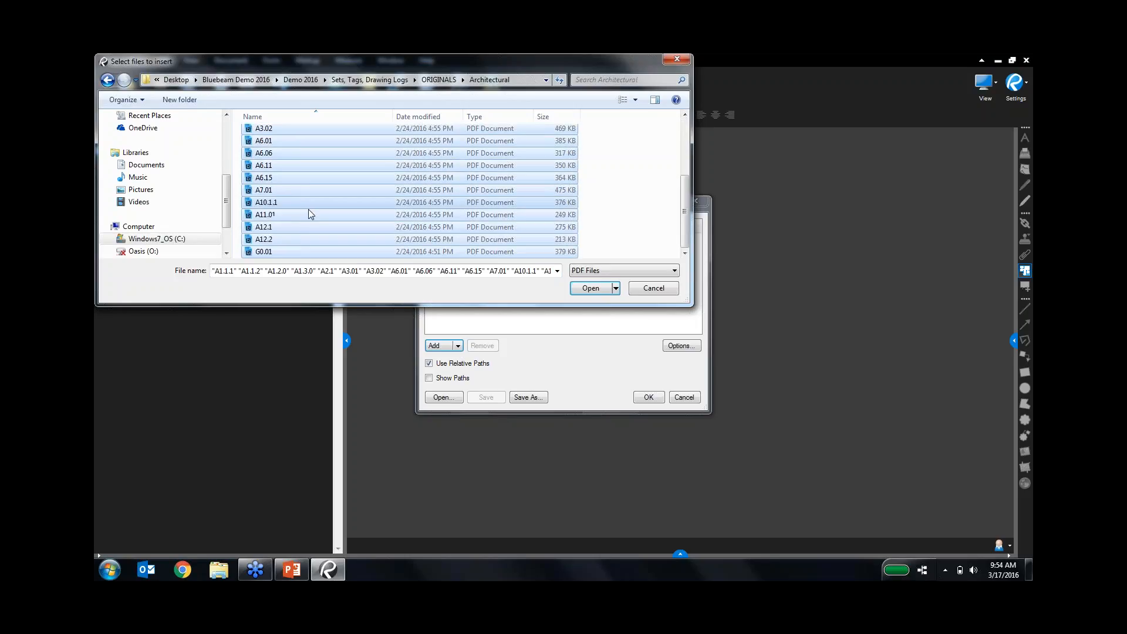
left_click(280, 253, "shift")
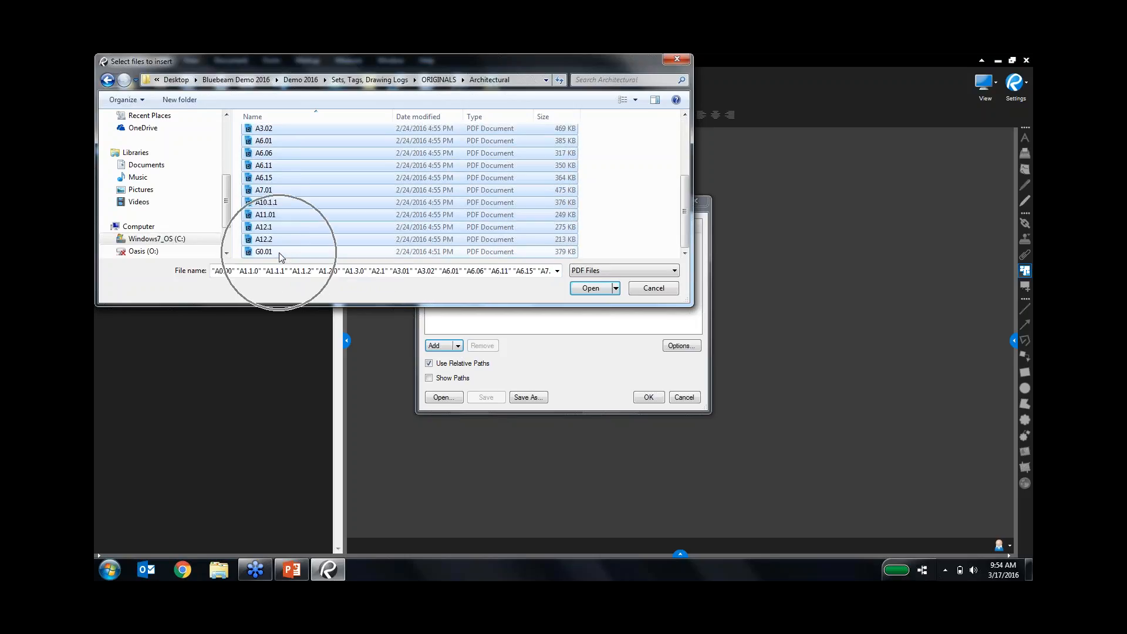
left_click(591, 288)
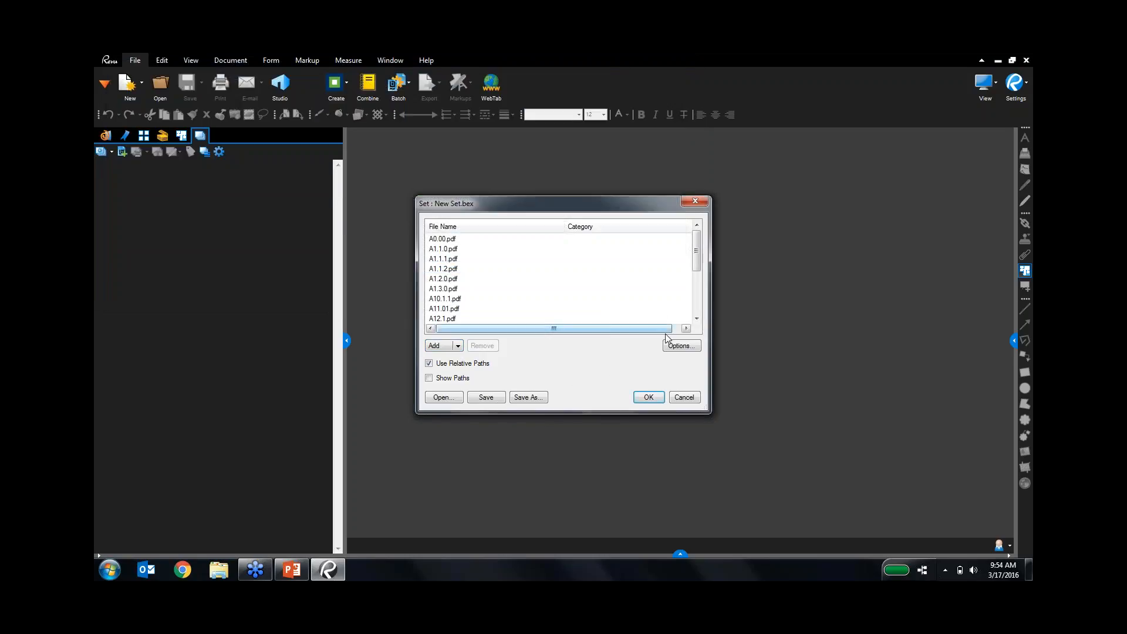
In the Set's Tags options, turn on automatic Discipline and Sheet Type tags.
left_click(680, 346)
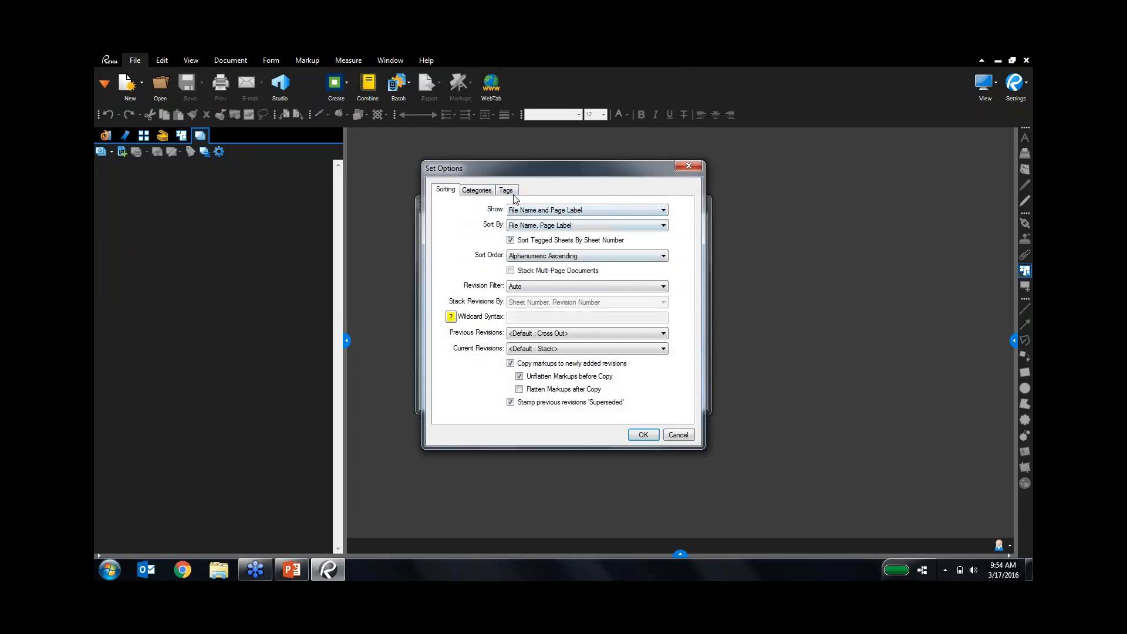
left_click(506, 190)
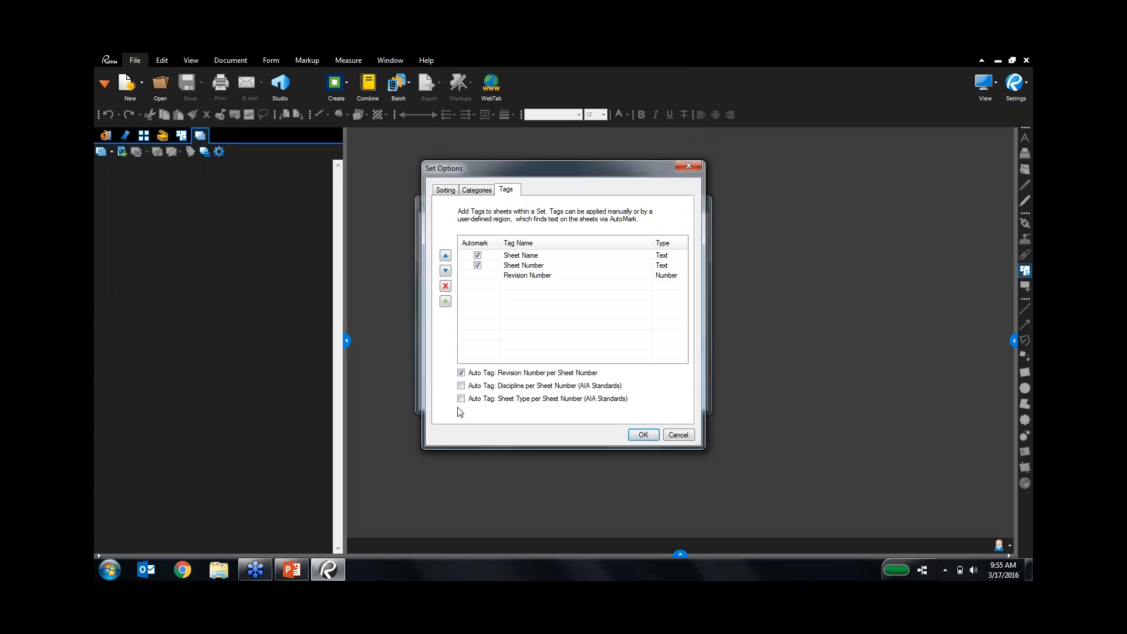
left_click(462, 387)
left_click(462, 400)
Add the predefined Drawing Date and Issued By tags to the Set and apply.
left_click(445, 301)
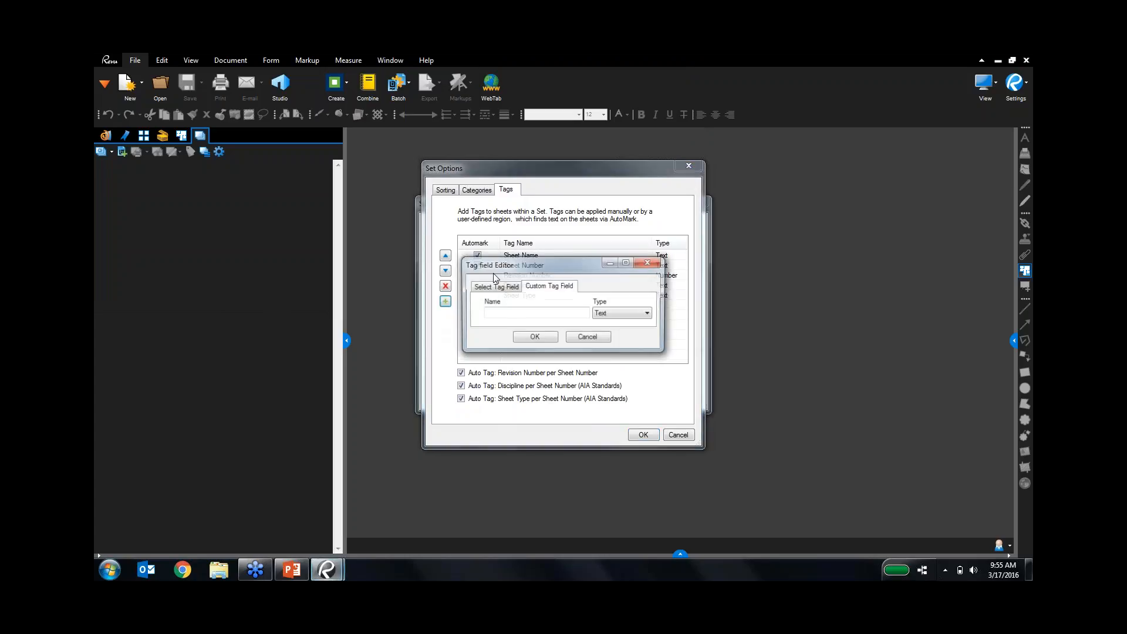
left_click(497, 286)
left_click(513, 314)
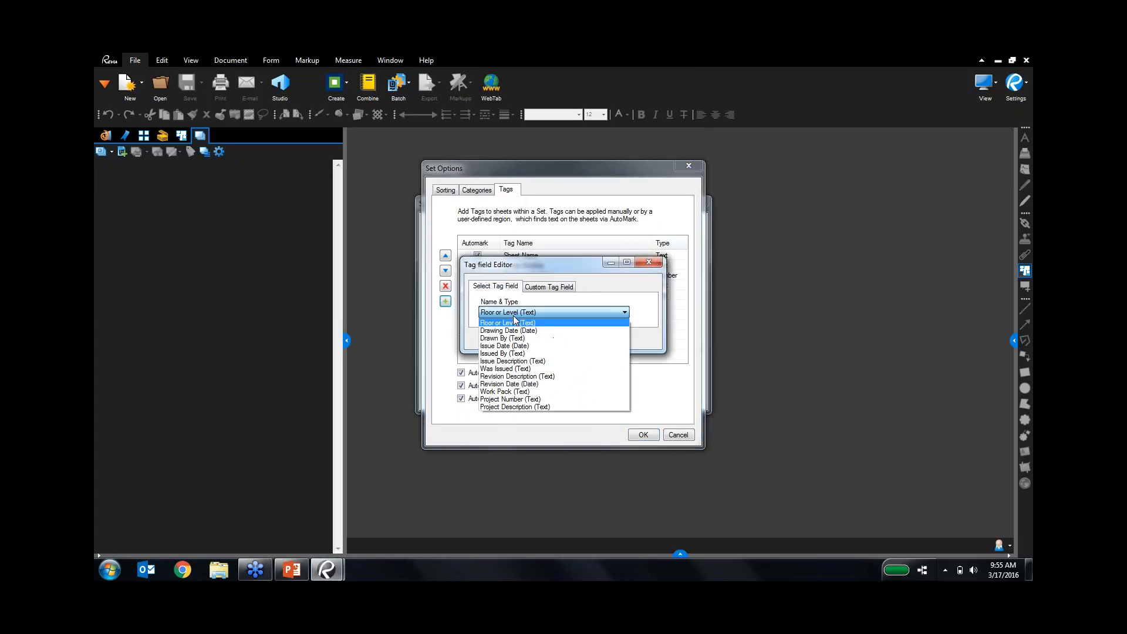
left_click(528, 331)
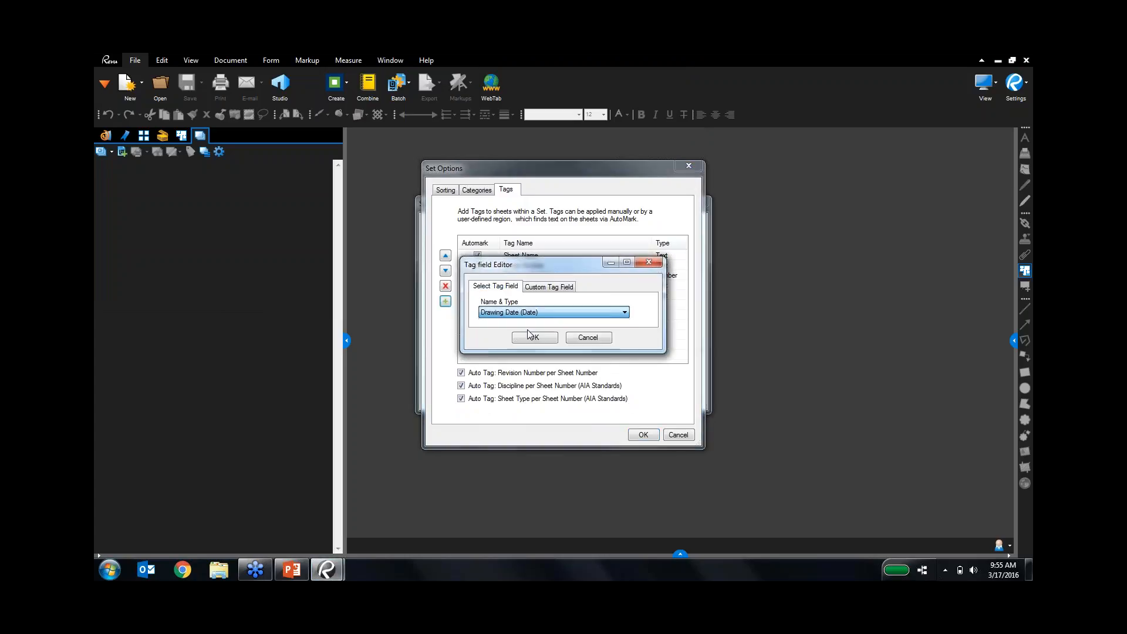
left_click(532, 336)
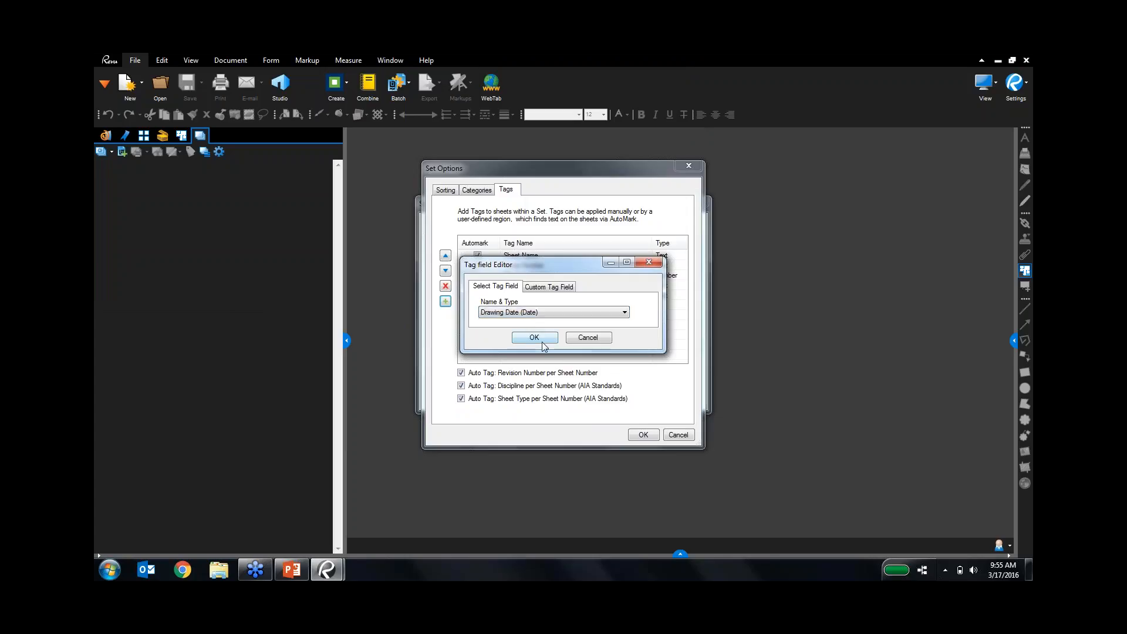
left_click(447, 302)
left_click(510, 287)
left_click(522, 313)
left_click(518, 348)
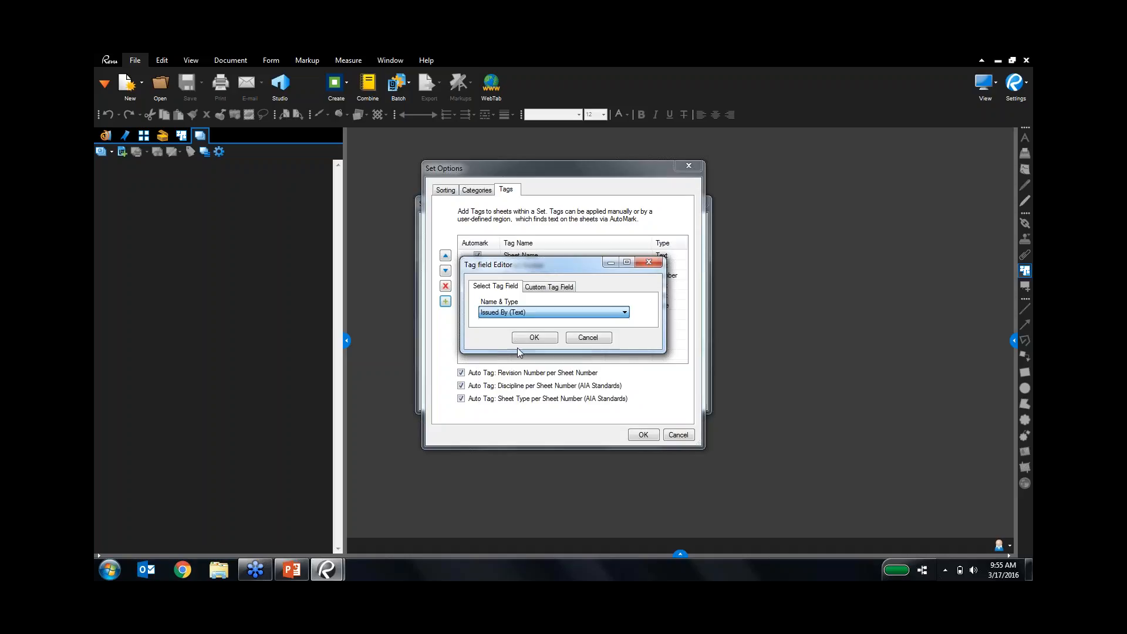
left_click(538, 339)
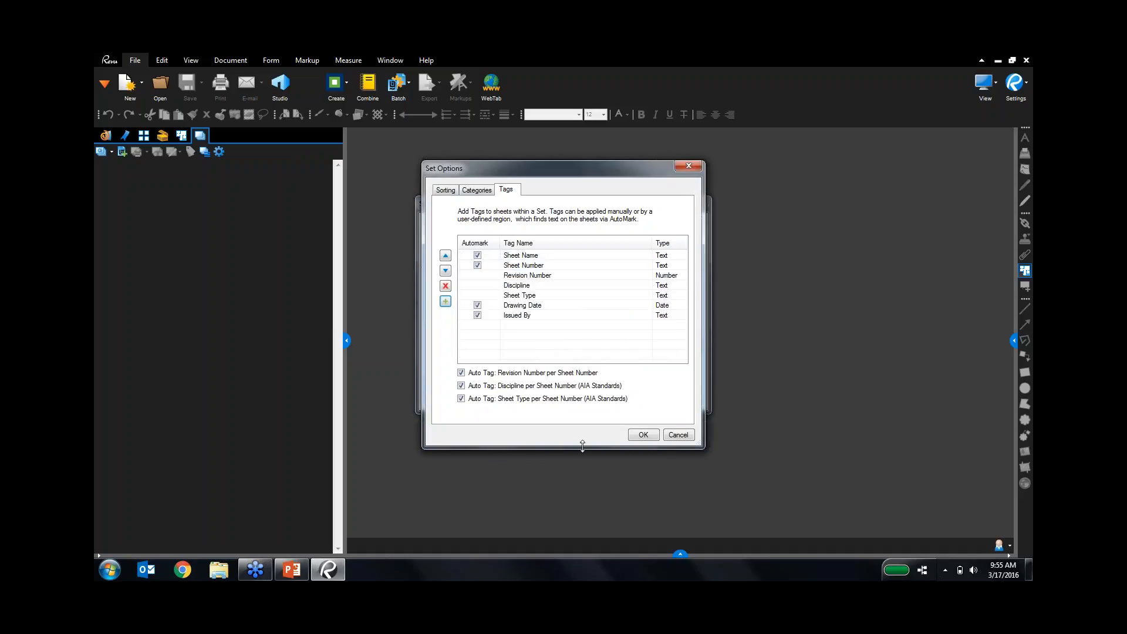
left_click(634, 438)
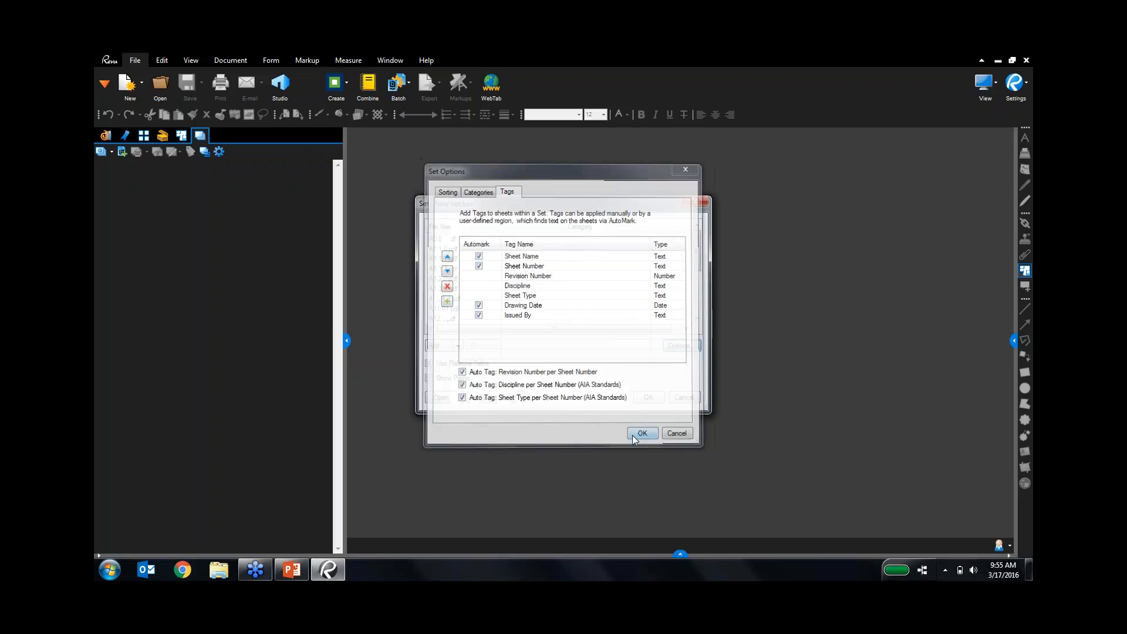
Mark the GENERAL NOTES title as the sheet name region and A0.00 as the sheet number.
left_click(649, 397)
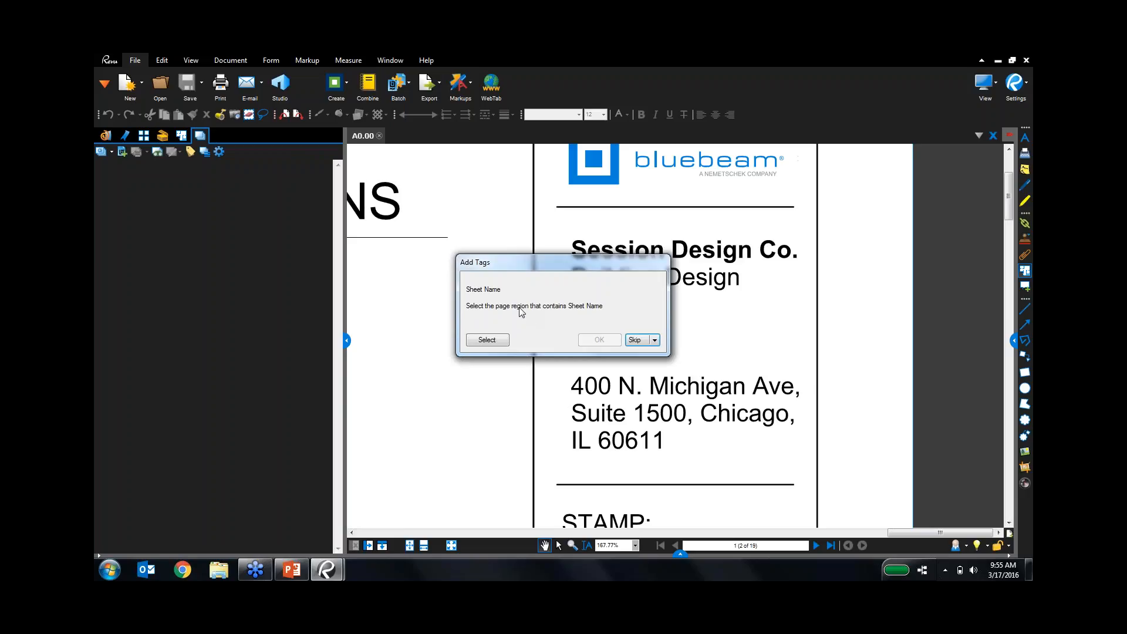
left_click(492, 342)
scroll(679, 360, "down", 5)
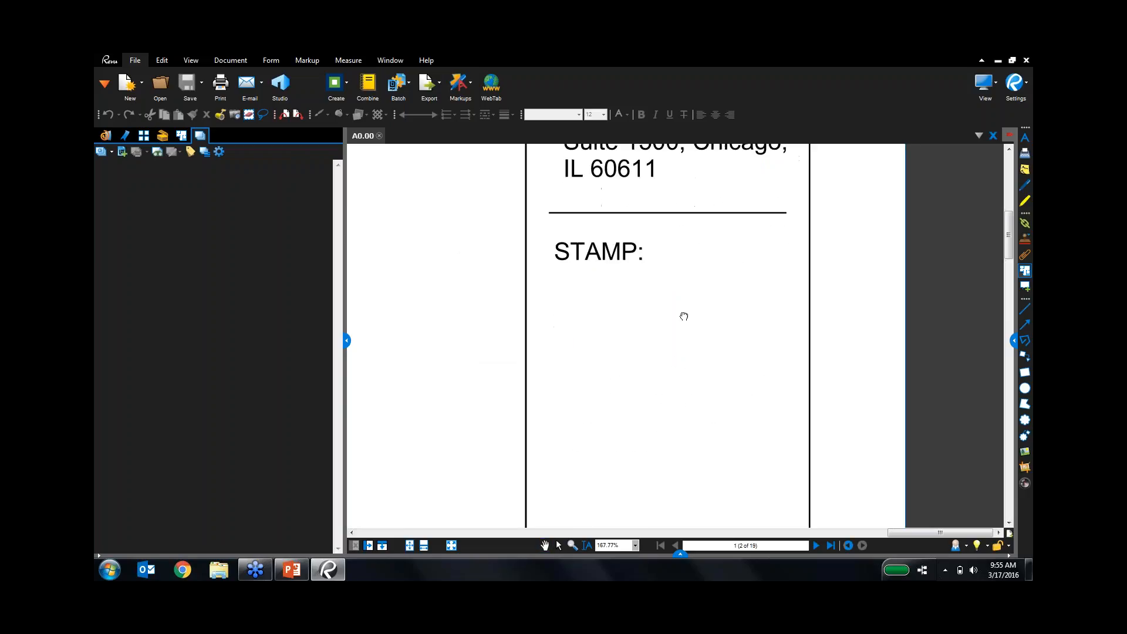
scroll(669, 362, "down", 3)
scroll(729, 464, "down", 9)
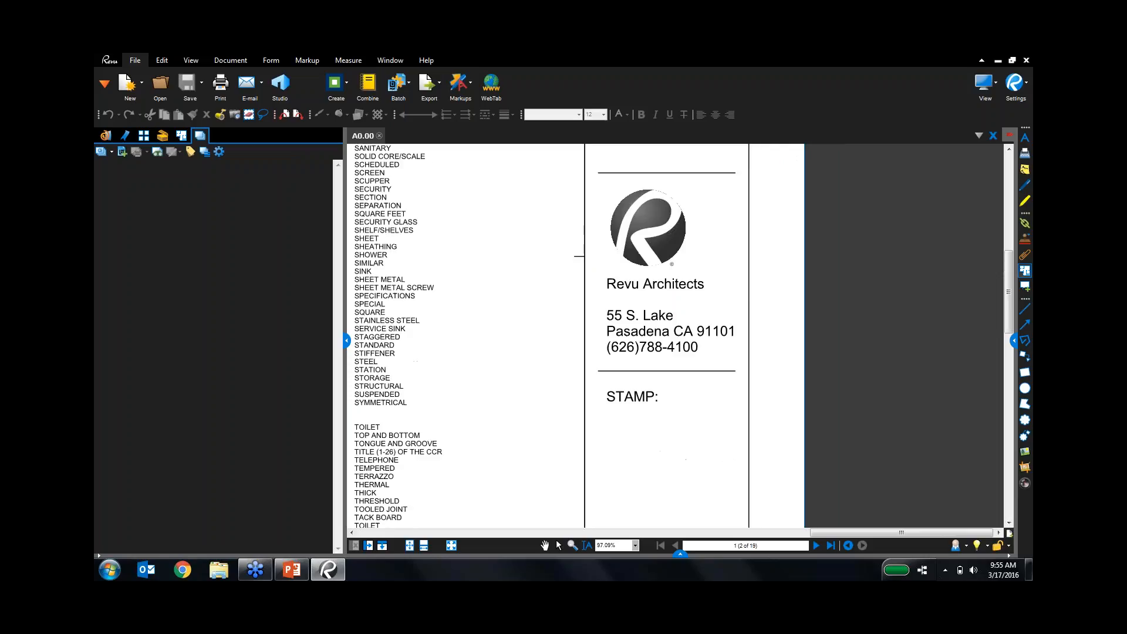
scroll(730, 431, "down", 12)
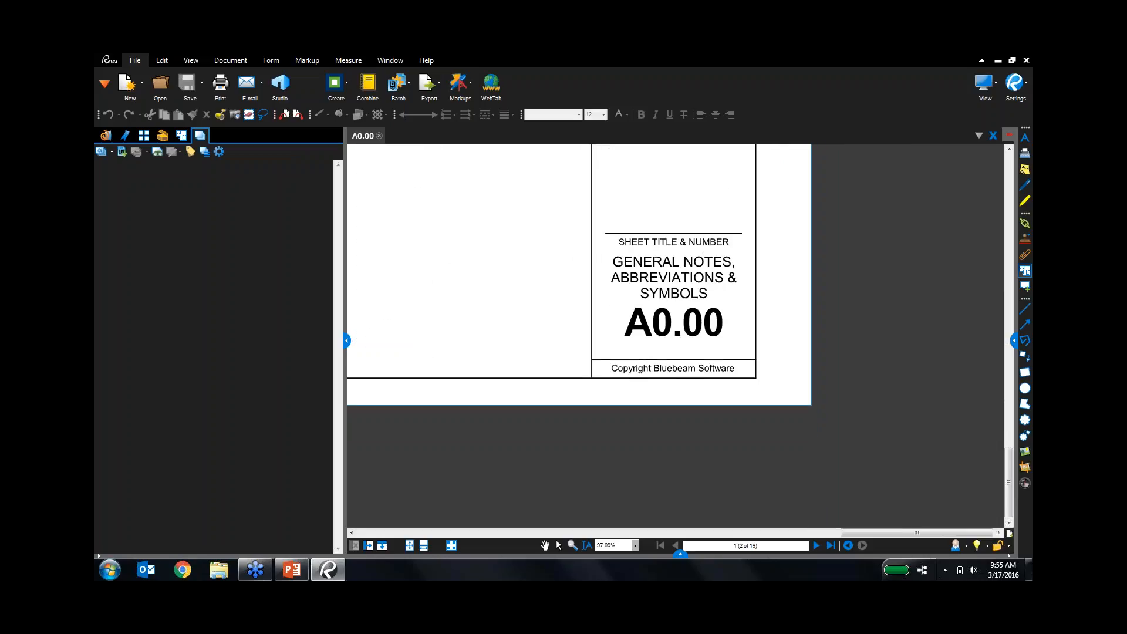
scroll(705, 235, "up", 5)
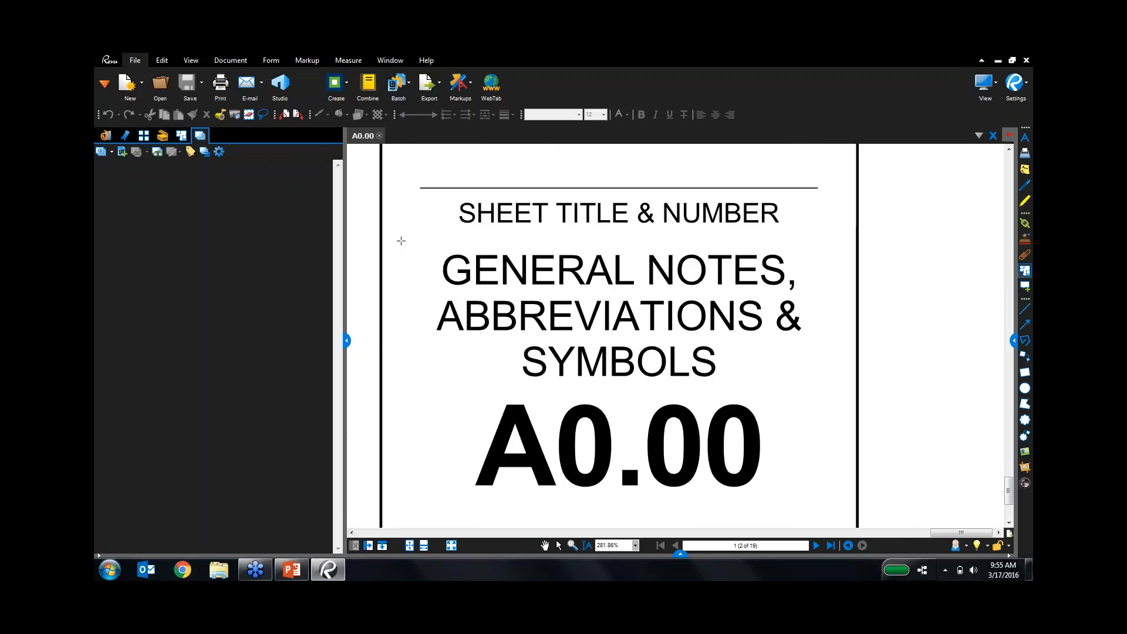
left_click_drag(400, 241, 843, 395)
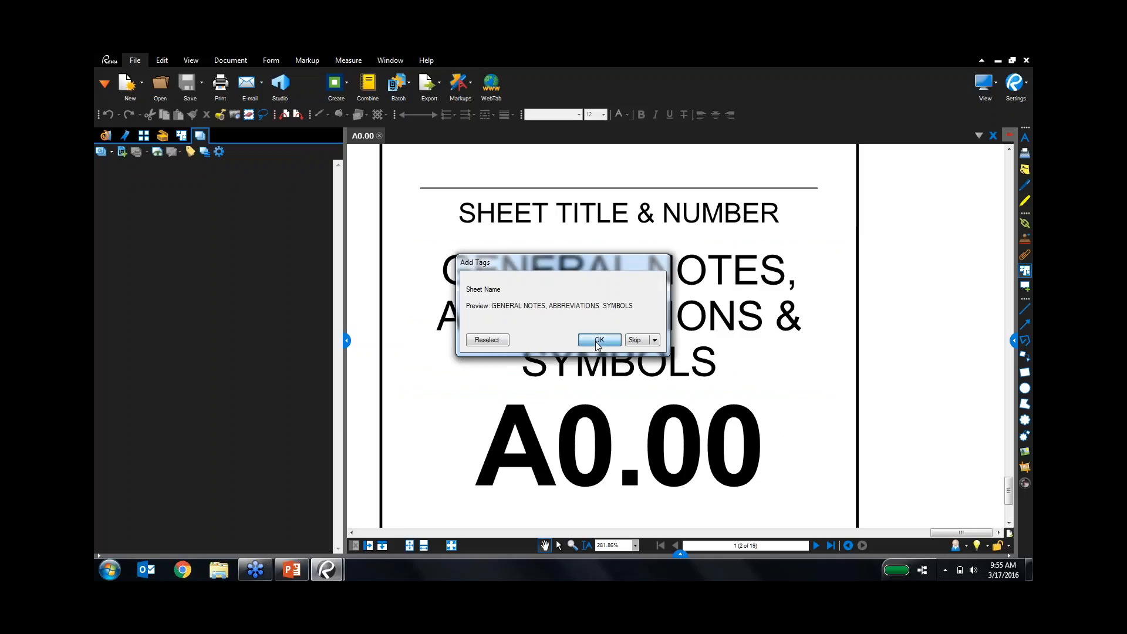
left_click(598, 342)
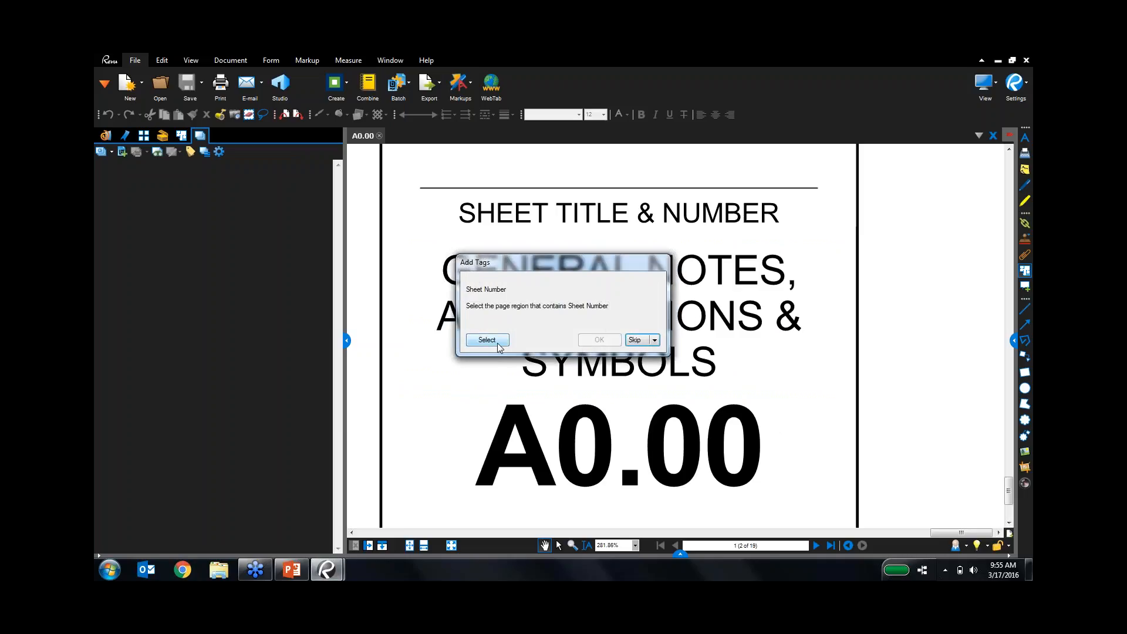
left_click(487, 340)
left_click_drag(408, 386, 837, 346)
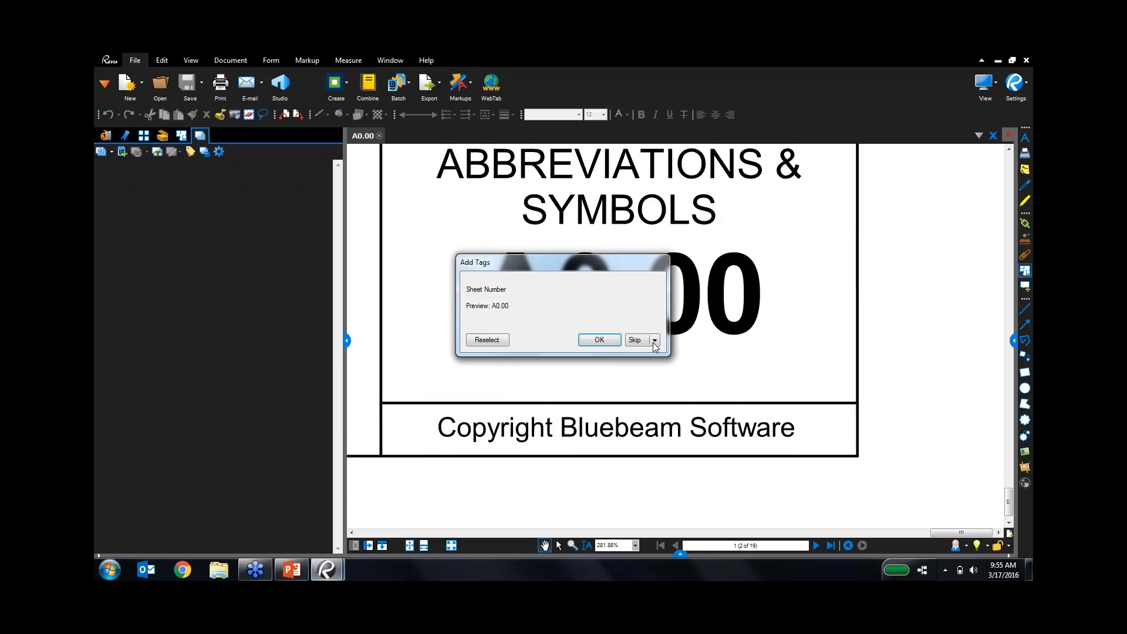
left_click(603, 339)
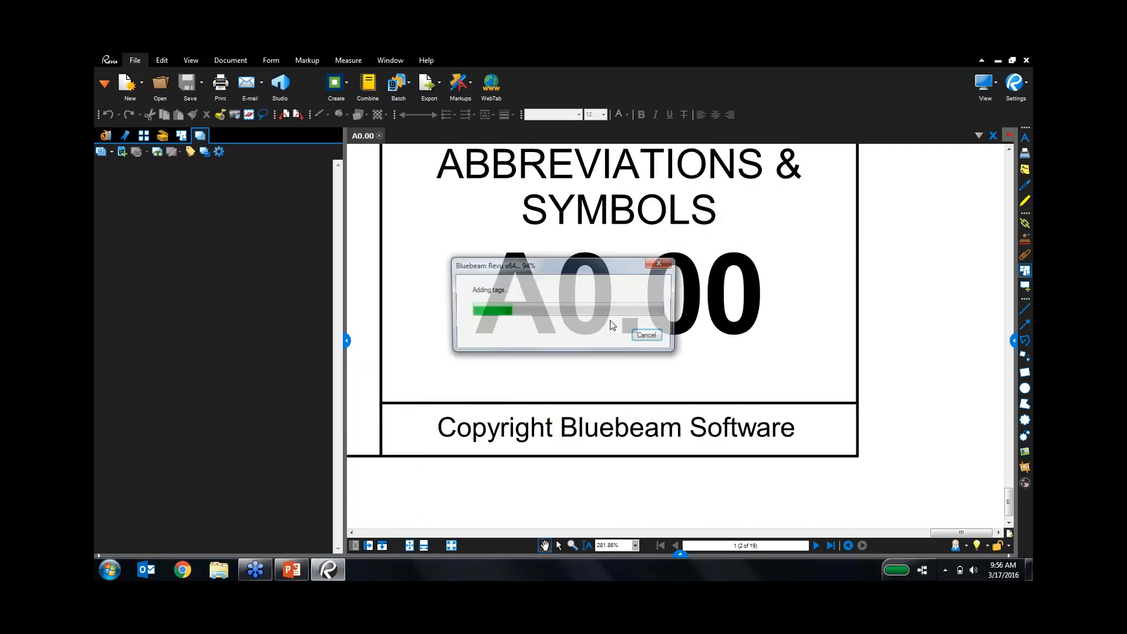
Set the Drawing Date region to the title block's JANUARY 1, 2016 text.
left_click(500, 343)
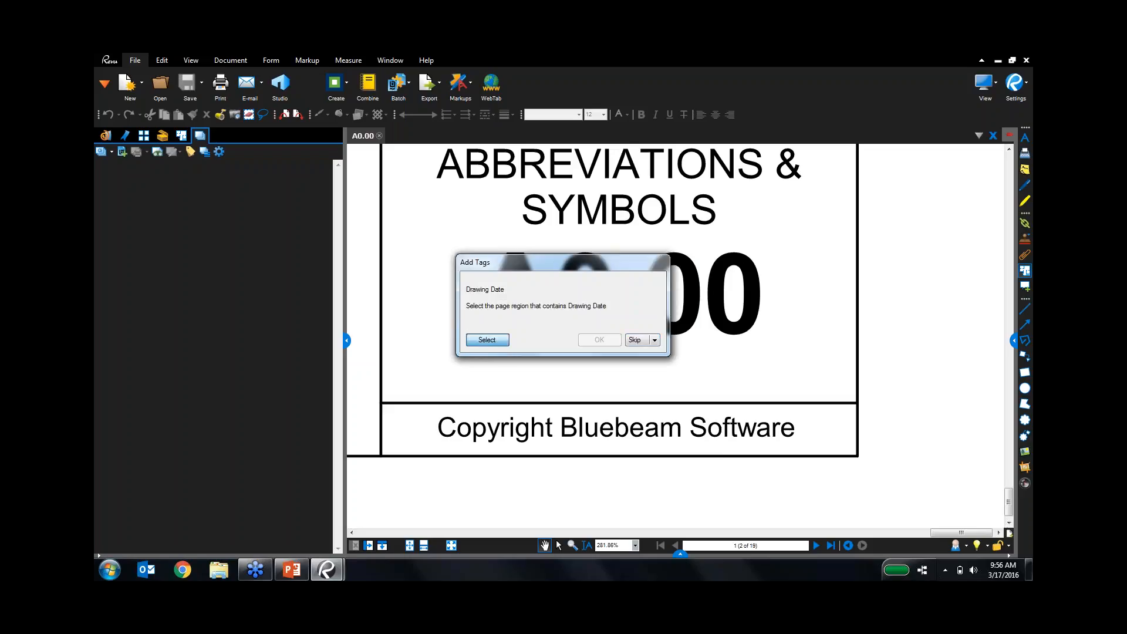
scroll(788, 252, "down", 5)
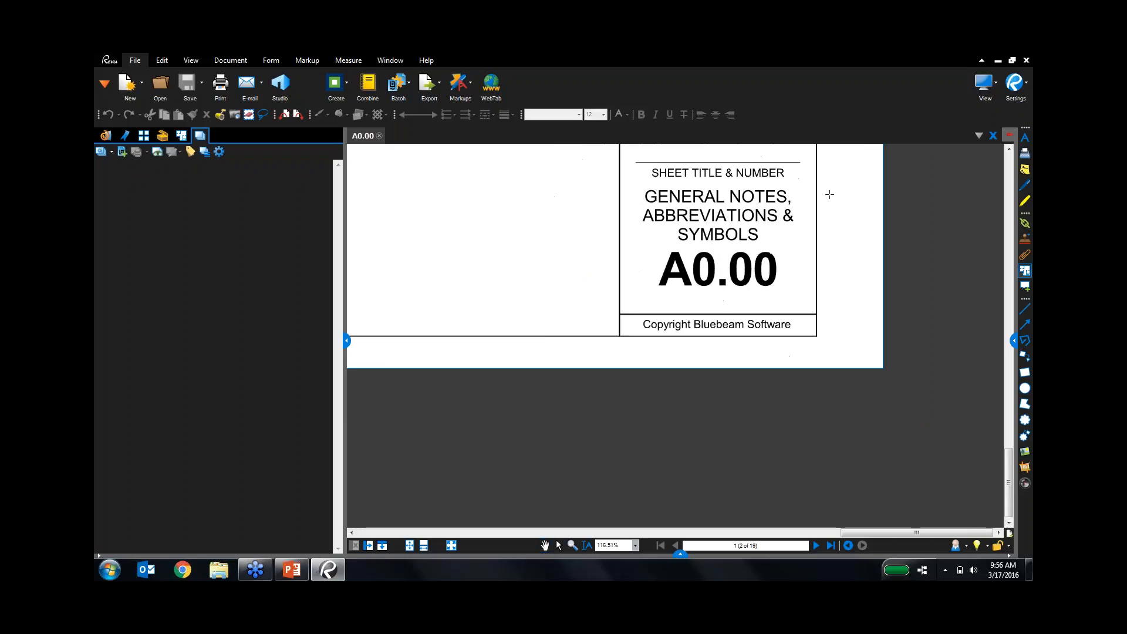
left_click_drag(817, 298, 744, 491)
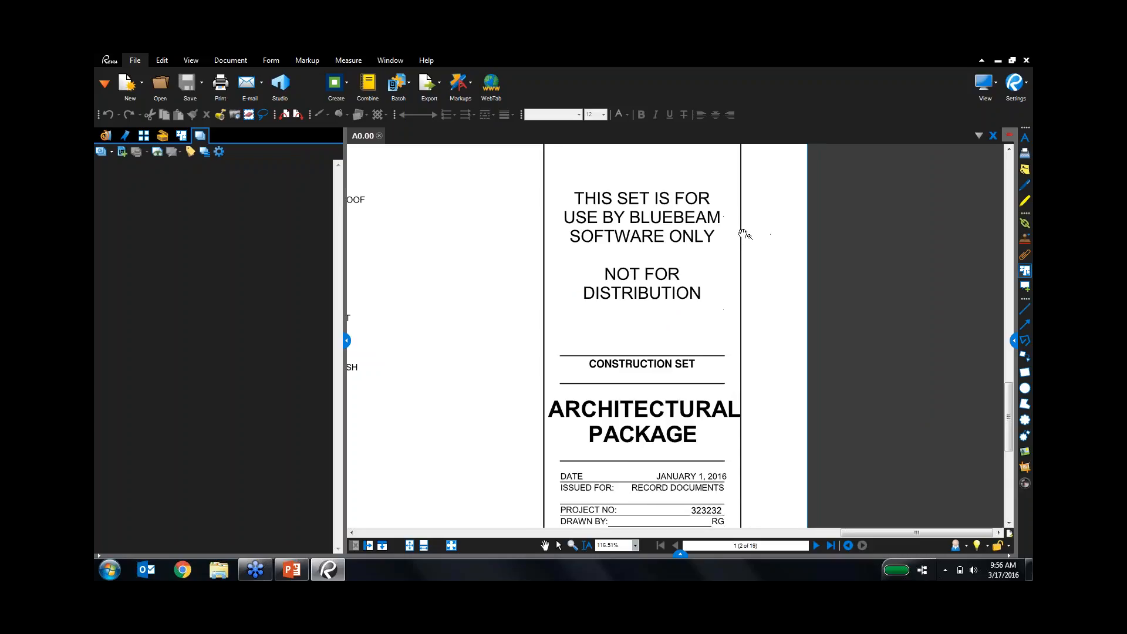
left_click_drag(745, 234, 754, 208)
left_click_drag(728, 500, 728, 378)
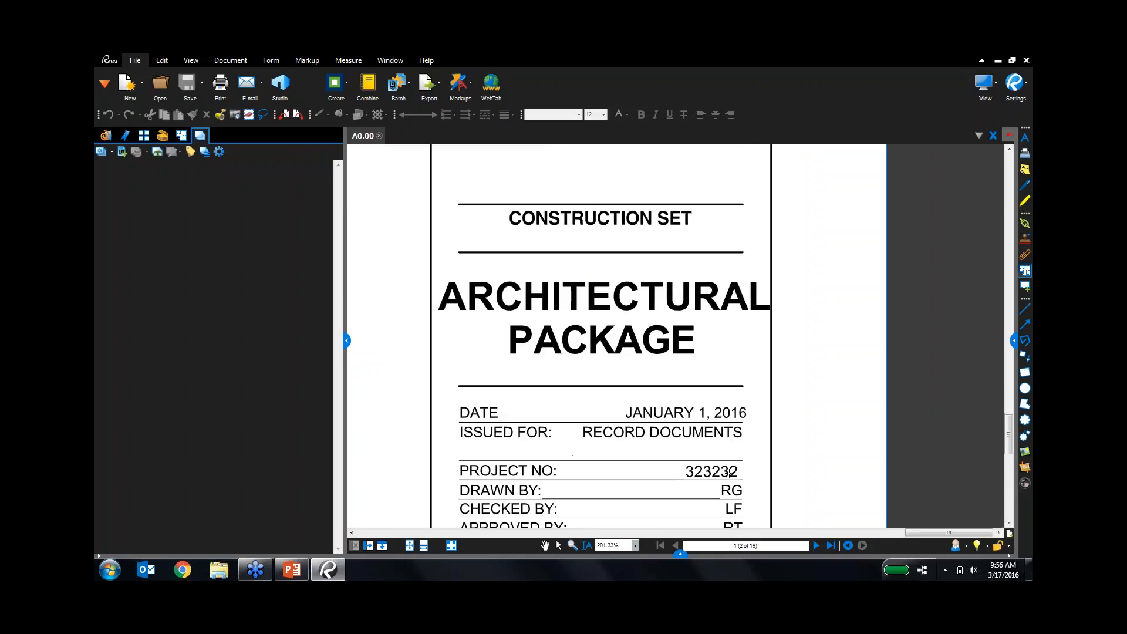
scroll(510, 403, "up", 5)
left_click_drag(509, 402, 756, 427)
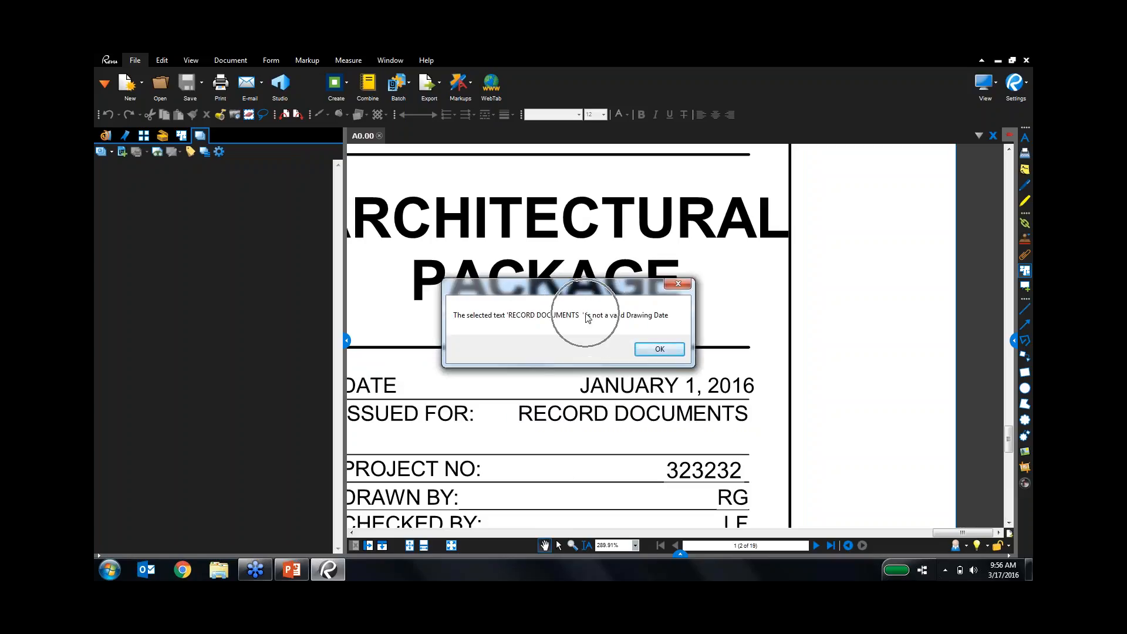
left_click(681, 349)
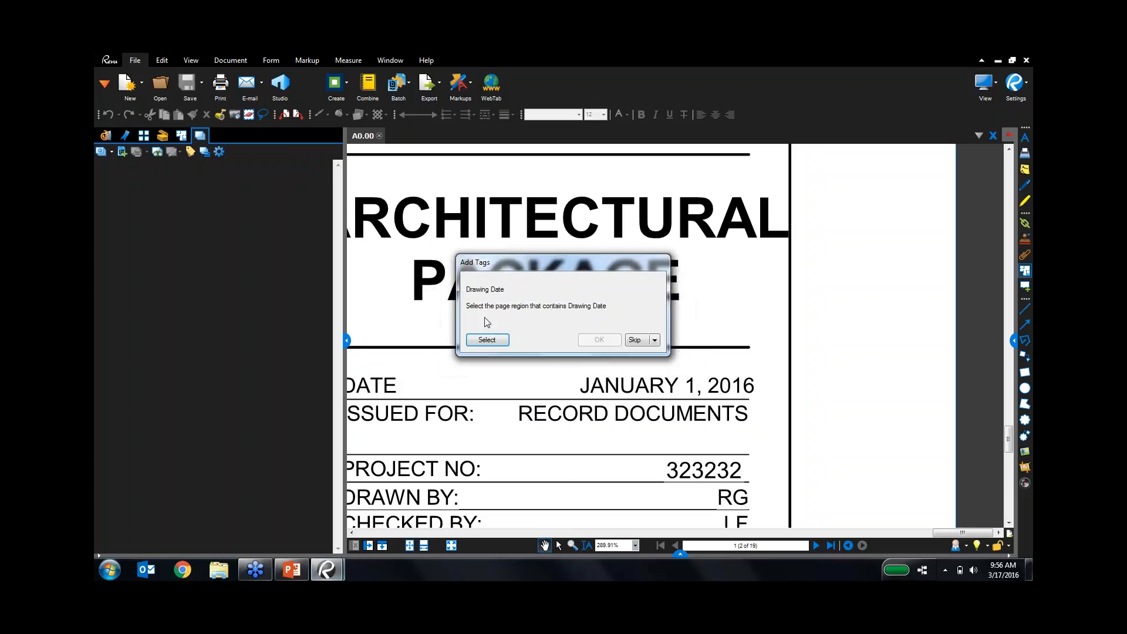
left_click(486, 340)
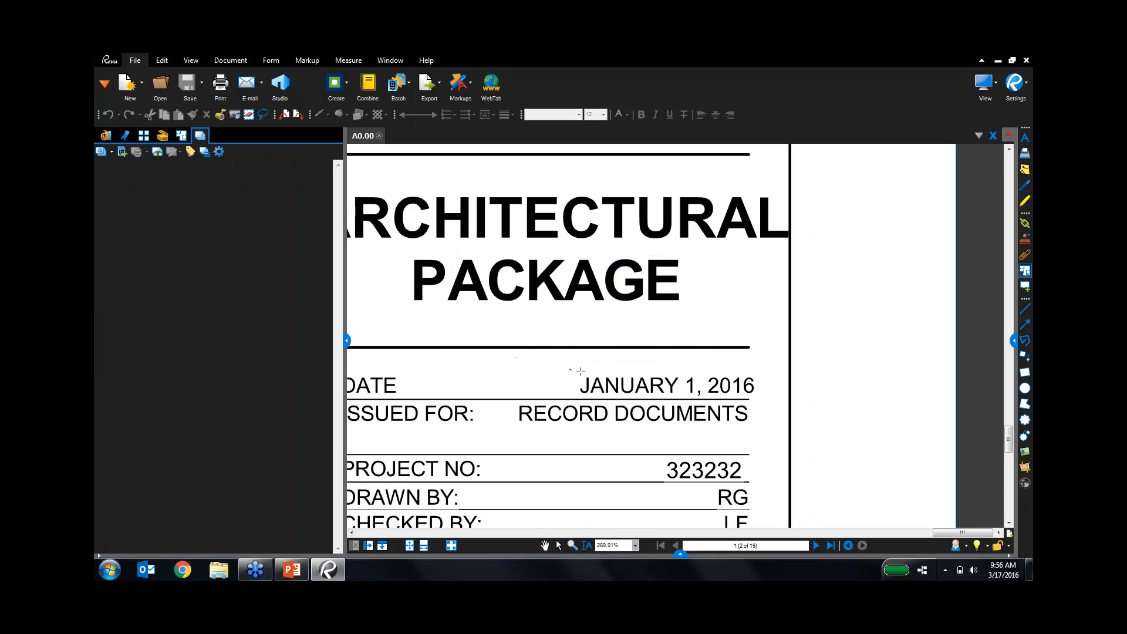
left_click_drag(570, 370, 764, 398)
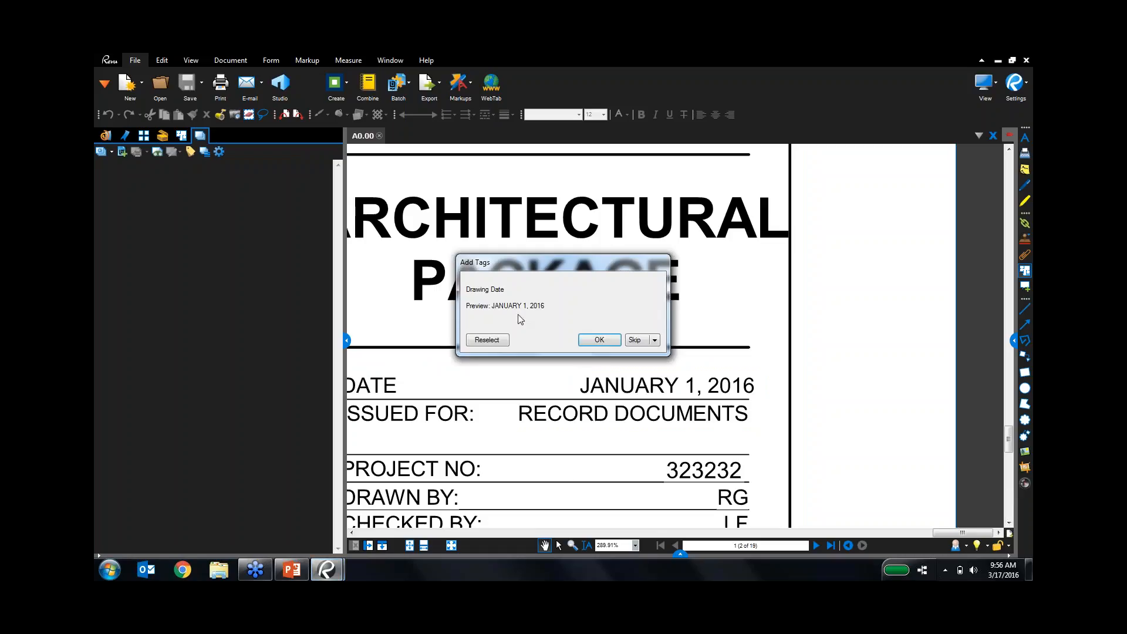
left_click(587, 340)
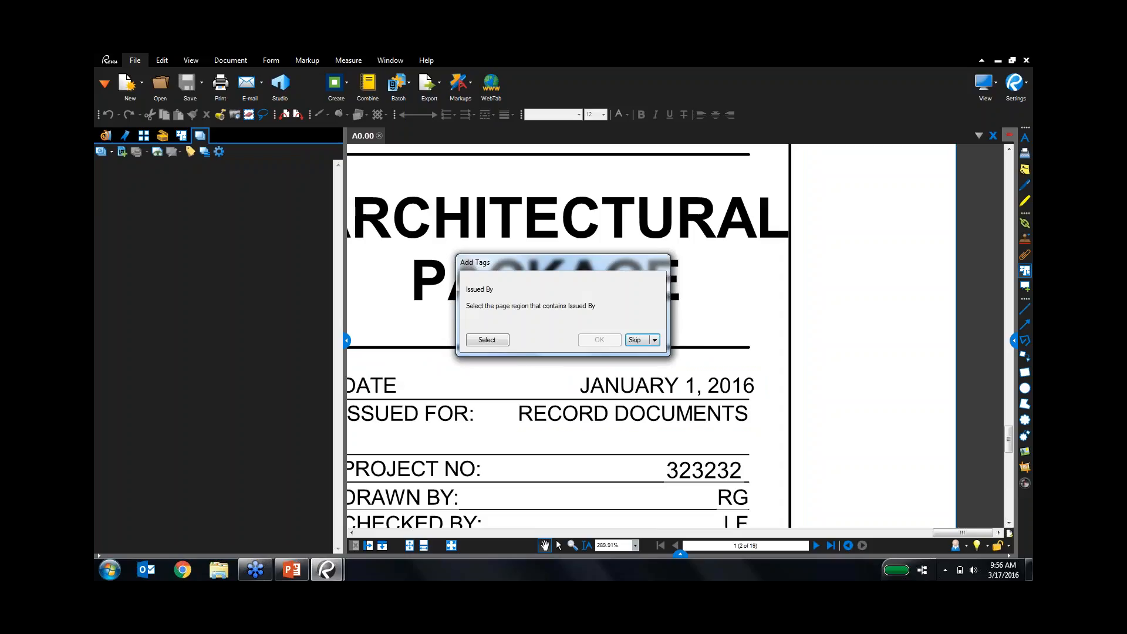
Outline 'Session Design Co.' in the title block as the Issued By region.
left_click(490, 341)
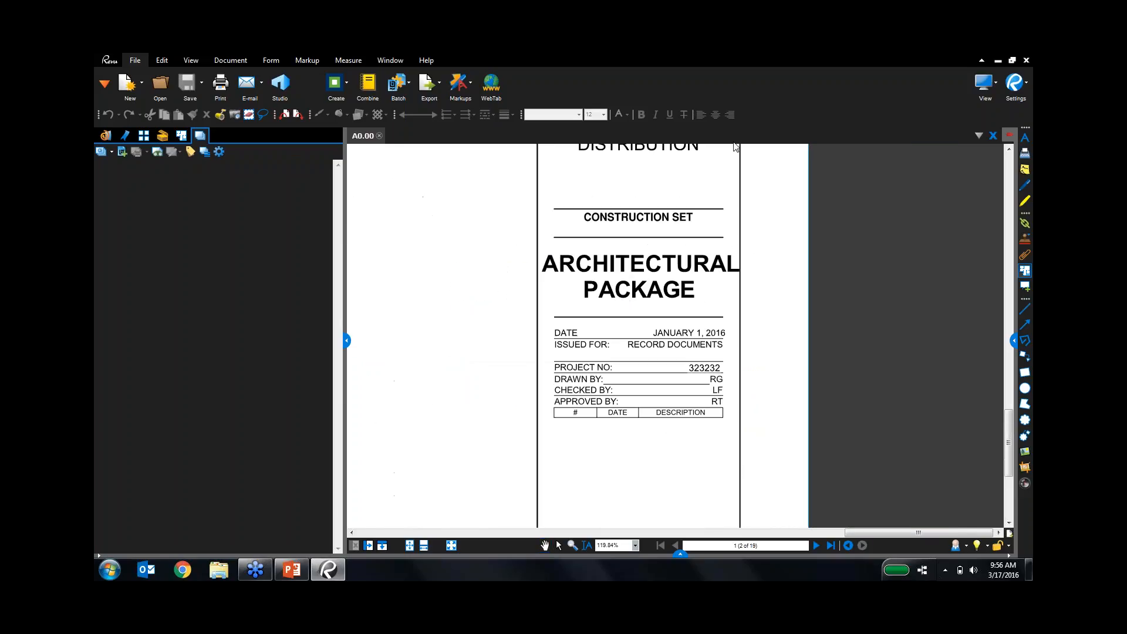
scroll(735, 147, "up", 10)
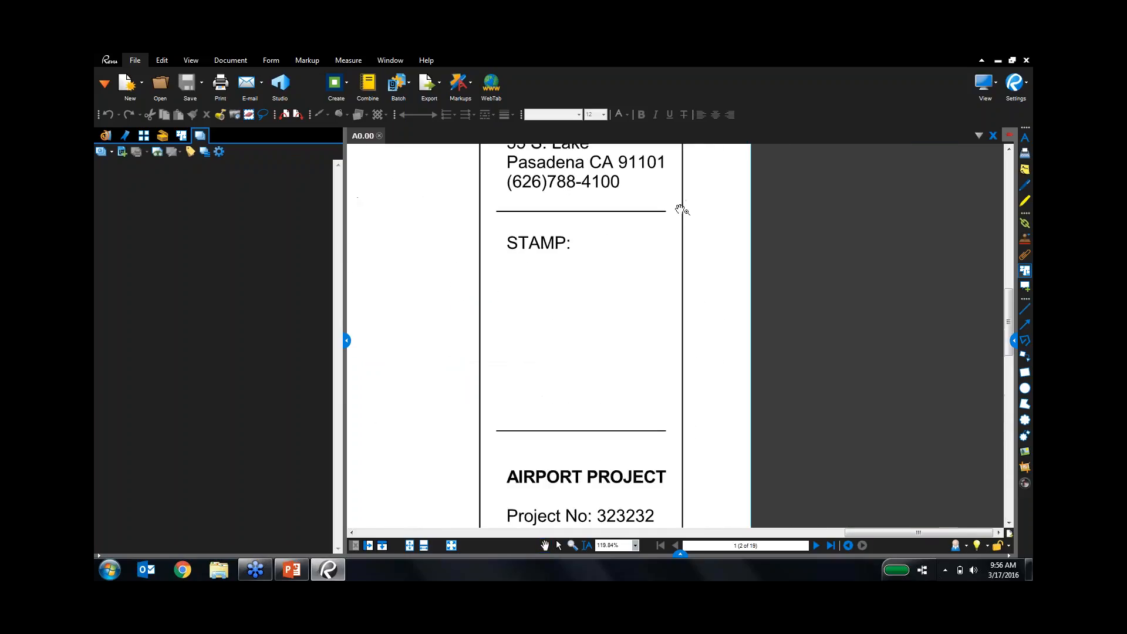
scroll(681, 210, "up", 10)
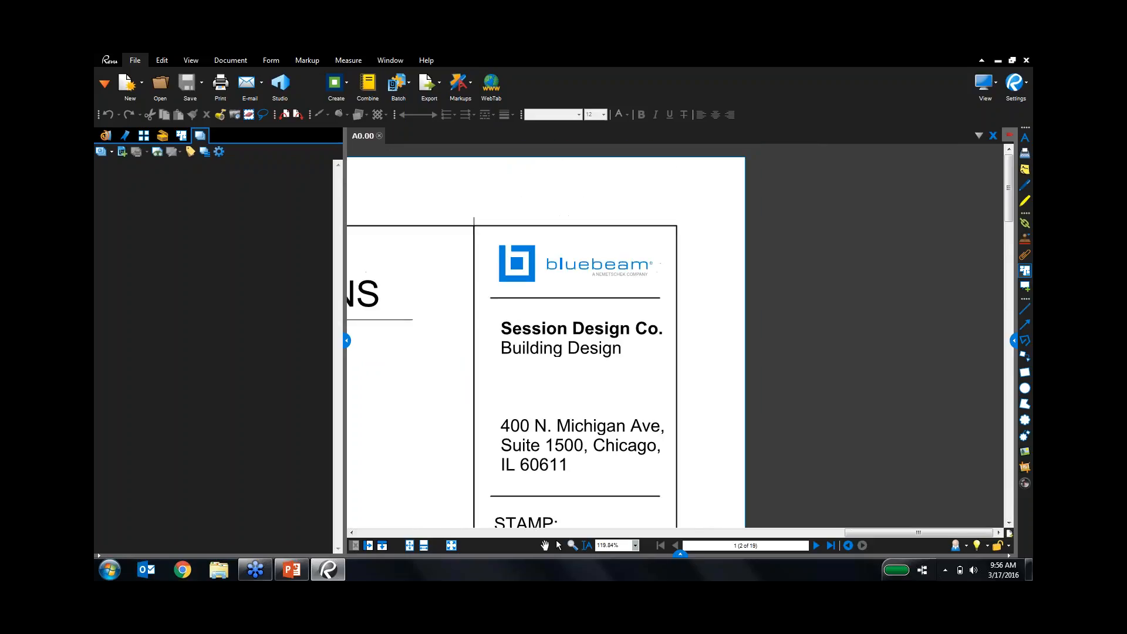
scroll(586, 337, "up", 3)
left_click_drag(404, 298, 706, 337)
Accept Session Design Co. for Issued By, check A1.1.1's Discipline value, and apply tags to all sheets.
left_click(615, 339)
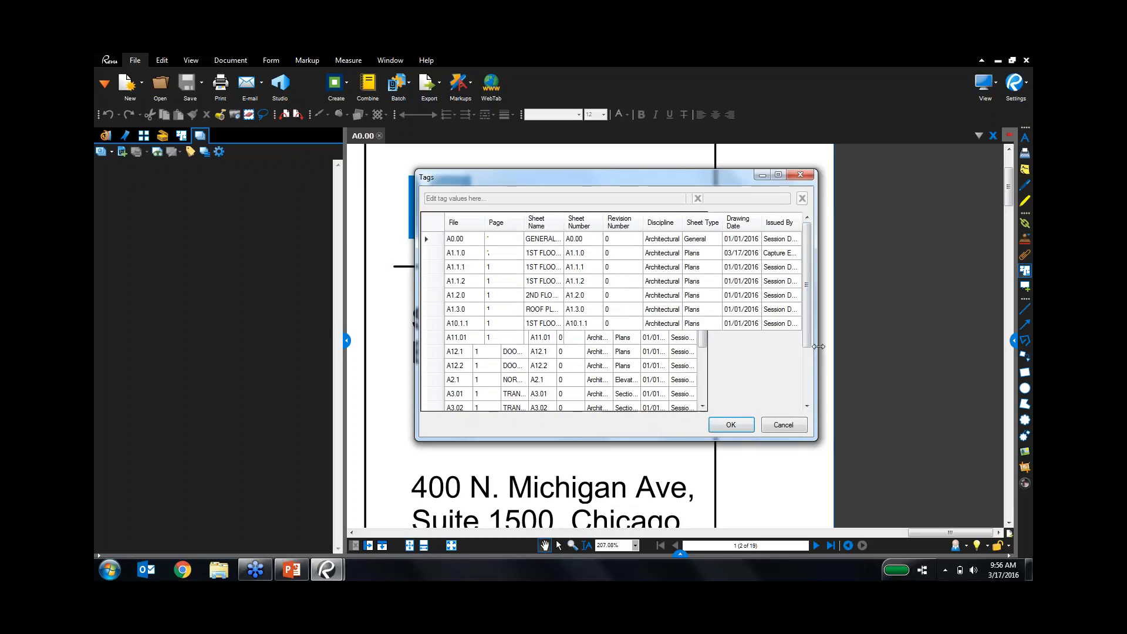
left_click_drag(669, 183, 632, 174)
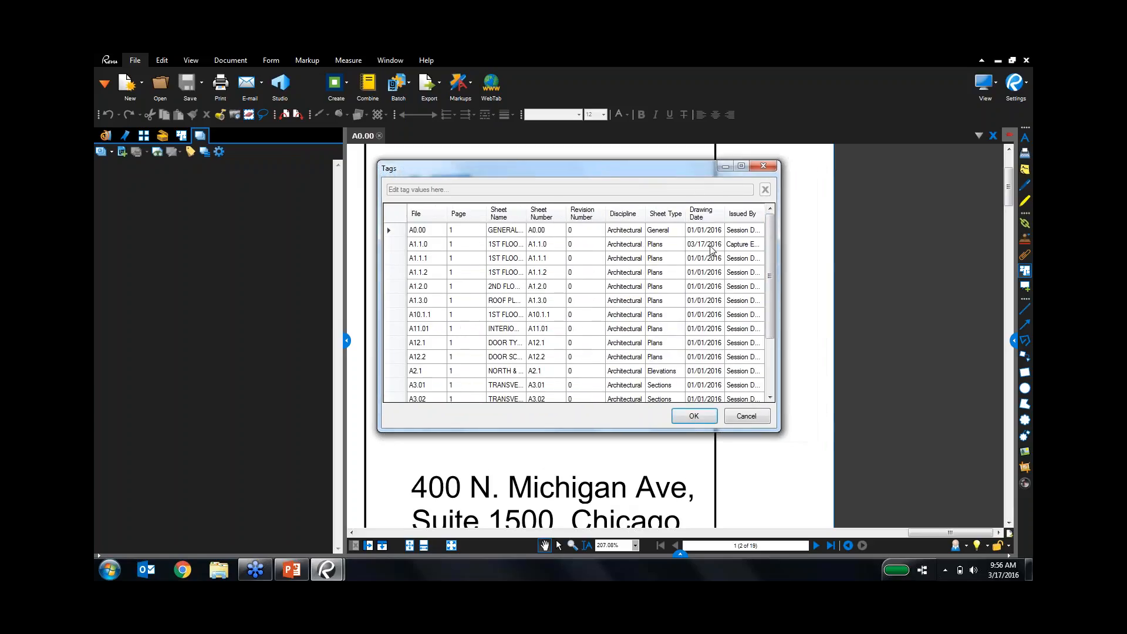
left_click(628, 260)
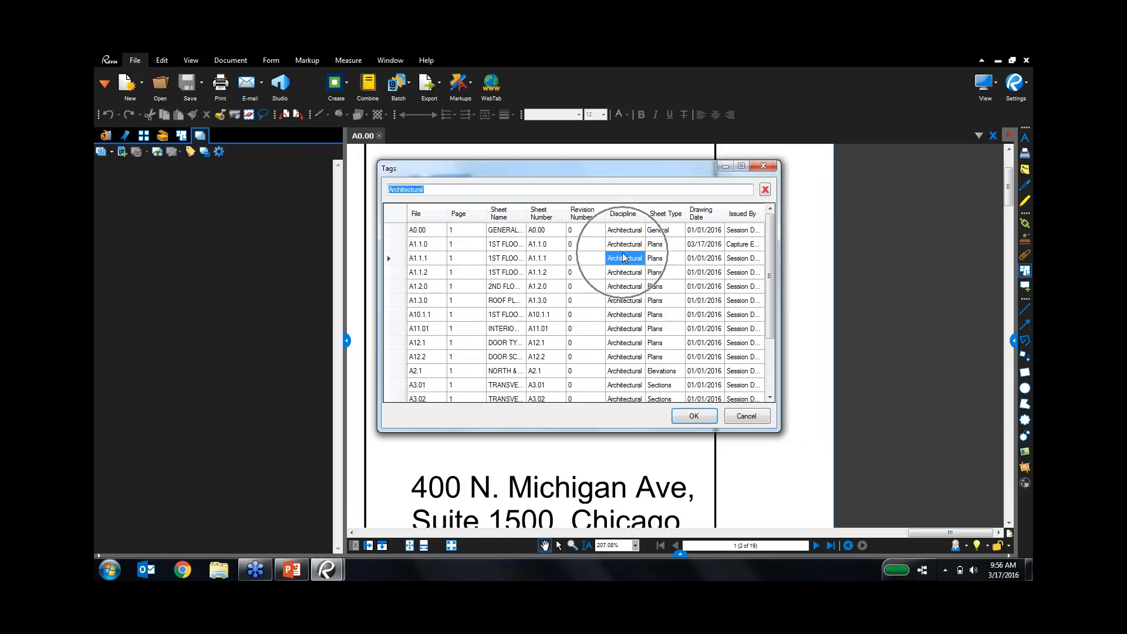
left_click(414, 195)
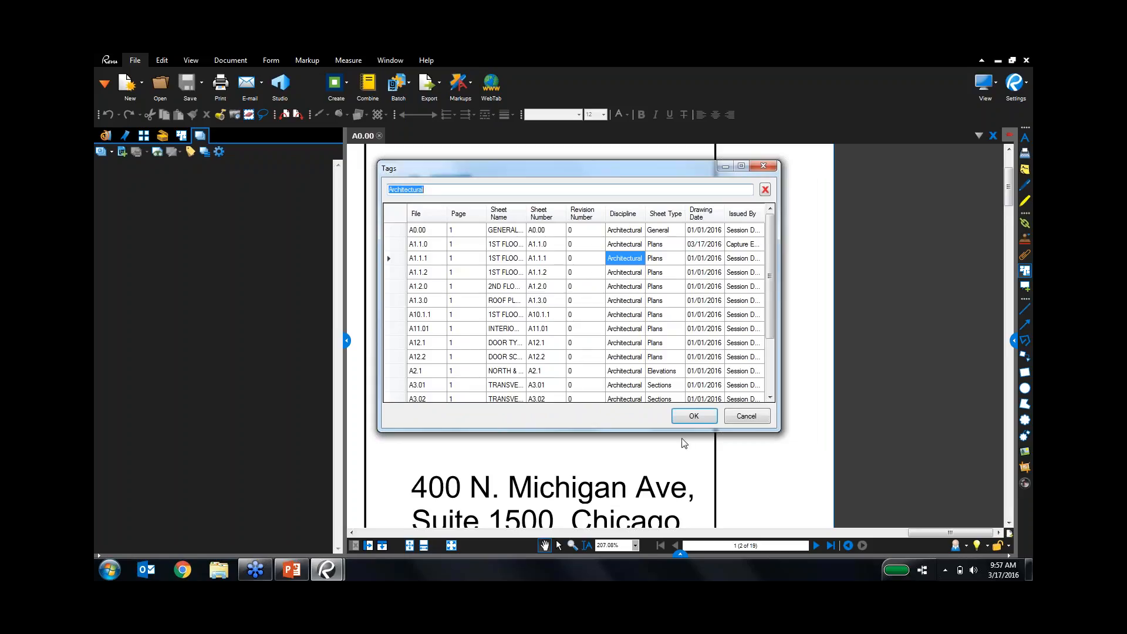
left_click(694, 415)
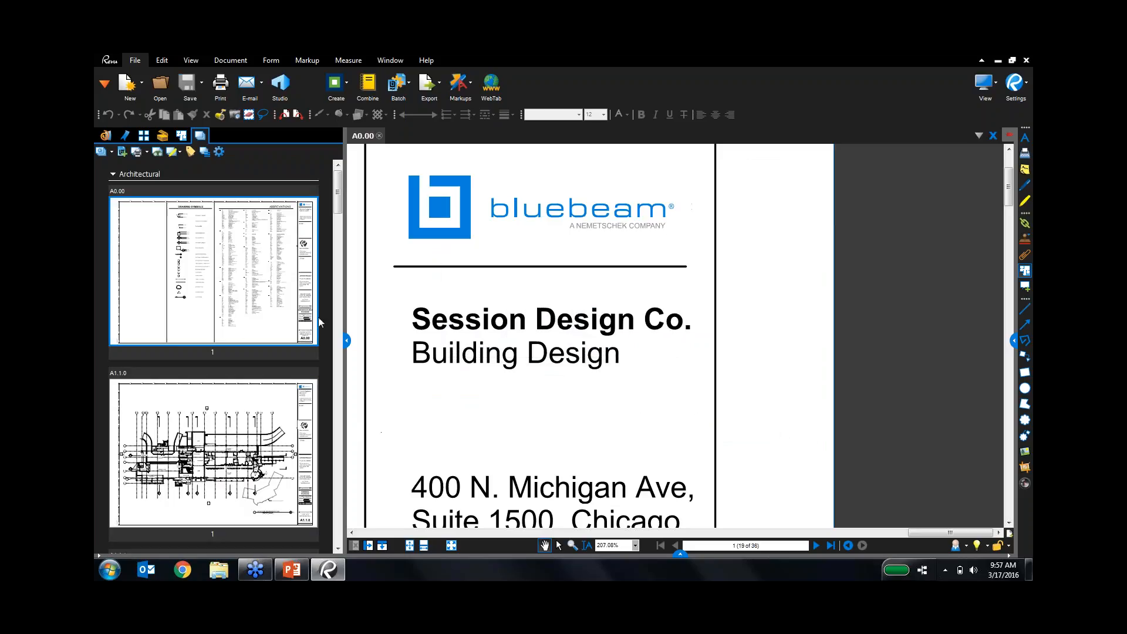
Browse sheets A1.1.0 and A1.3.0, then open sheet A1.1.2.
left_click(318, 303)
left_click(248, 433)
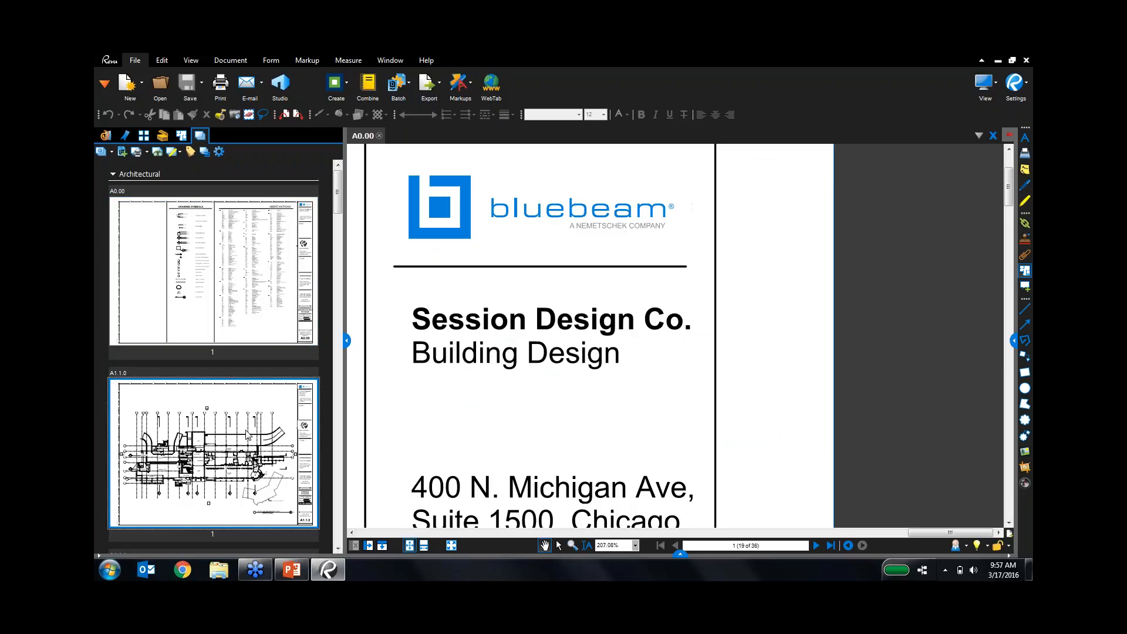
left_click_drag(338, 200, 350, 299)
left_click(262, 286)
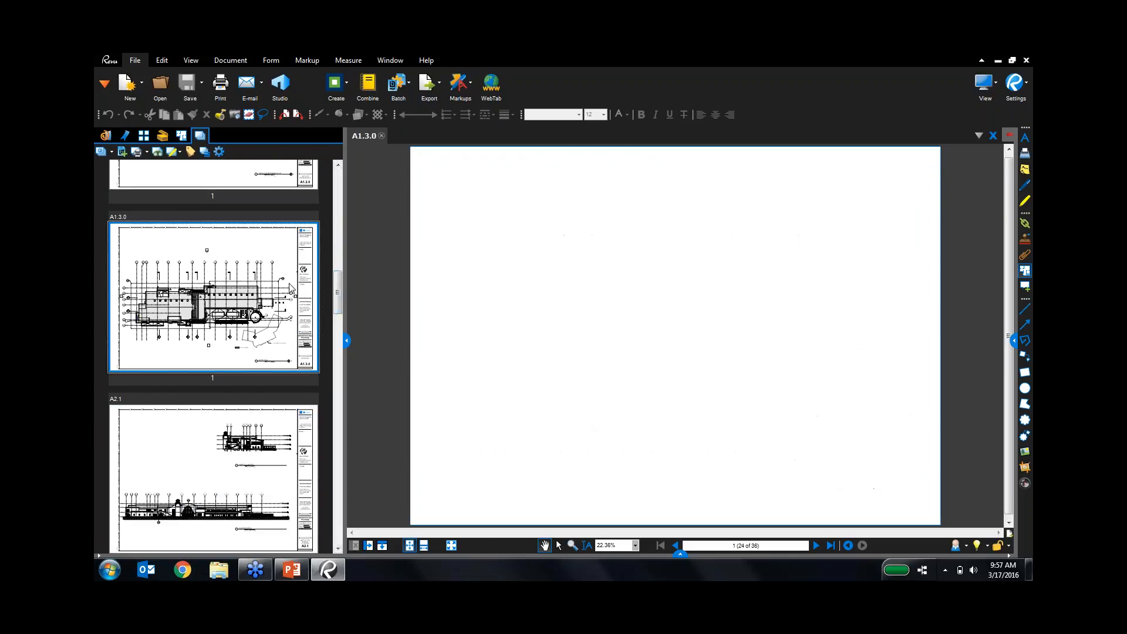
scroll(263, 286, "up", 3)
left_click(258, 207)
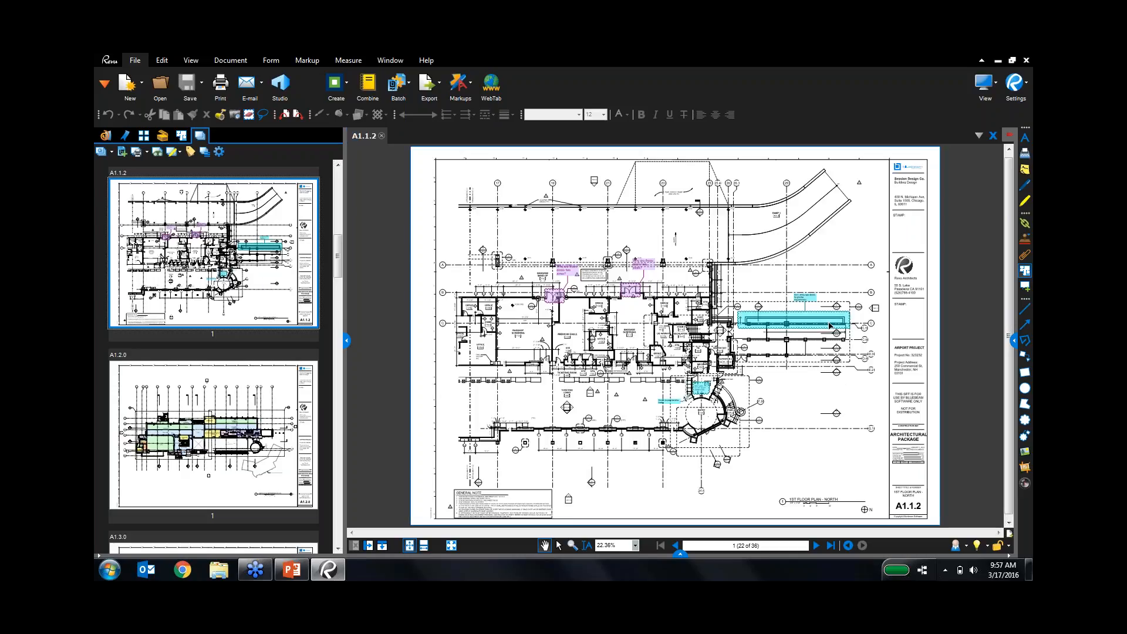
Show sheet A1.1.2's page tags in the Properties panel and open the Sets dropdown.
left_click(1014, 341)
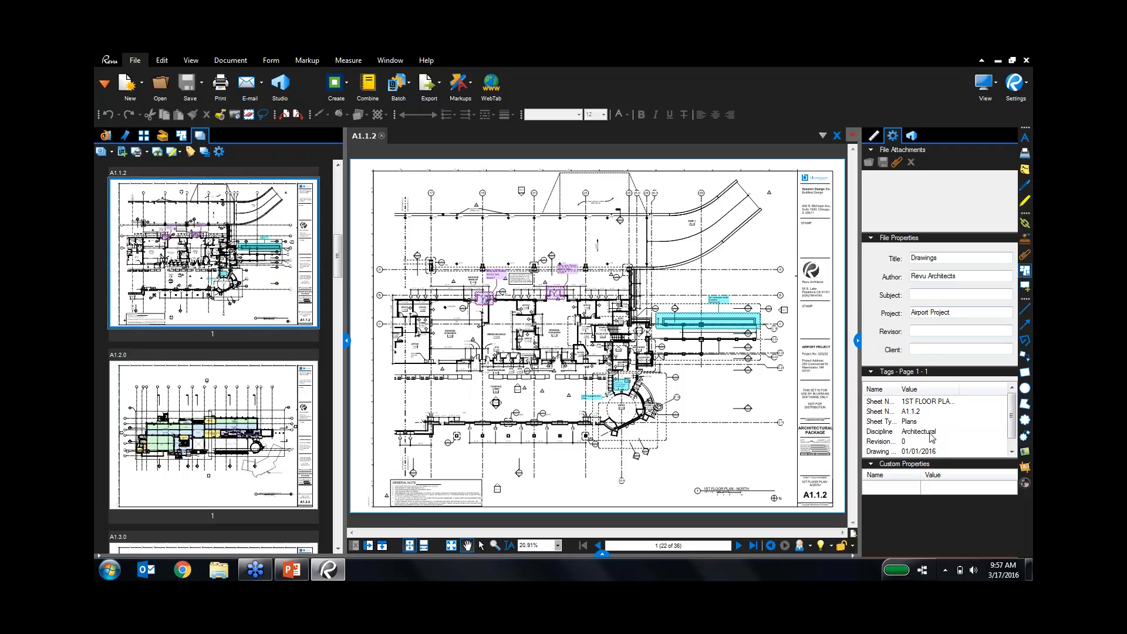
key("ctrl")
key("ctrl")
key("ctrl")
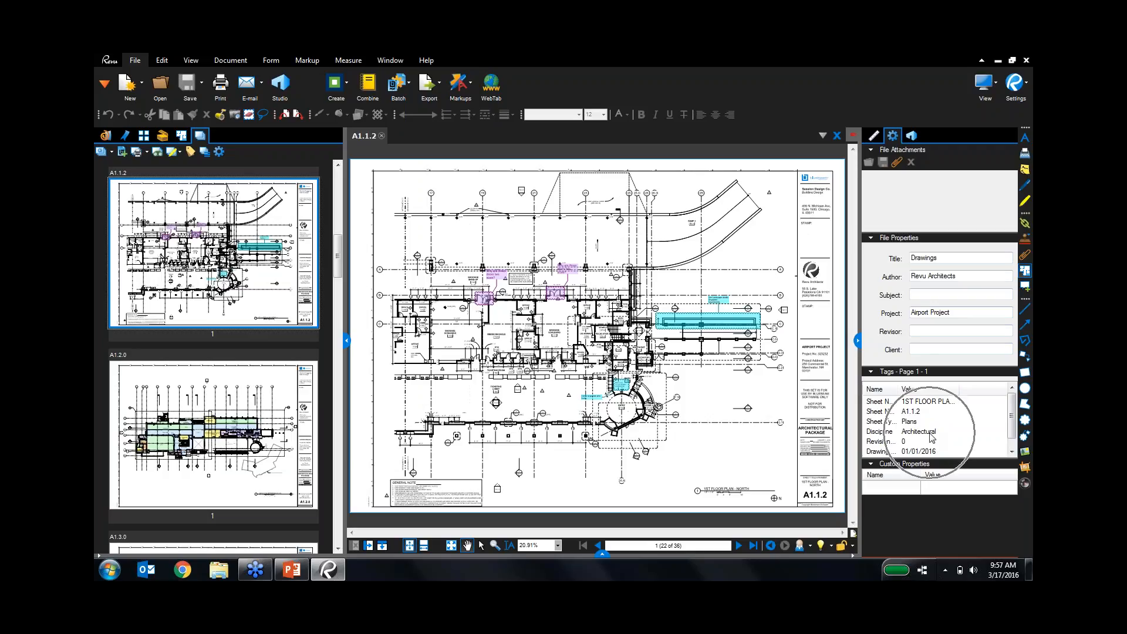
key("ctrl")
key("ctrl")
key("ctrl")
key("ctrl")
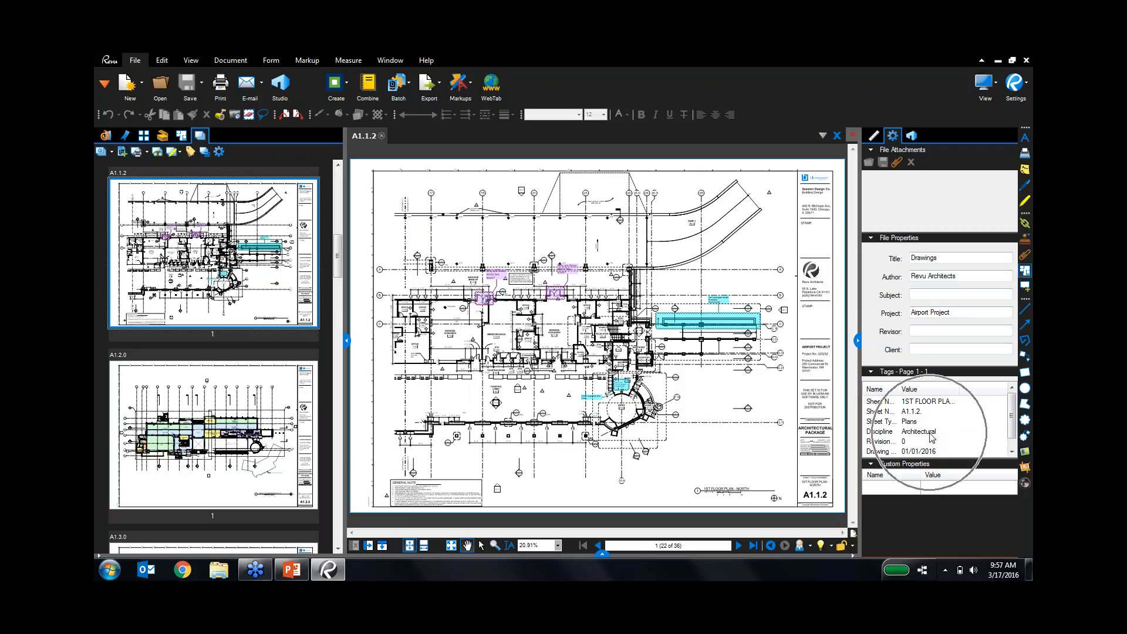
key("ctrl")
key("ctrl")
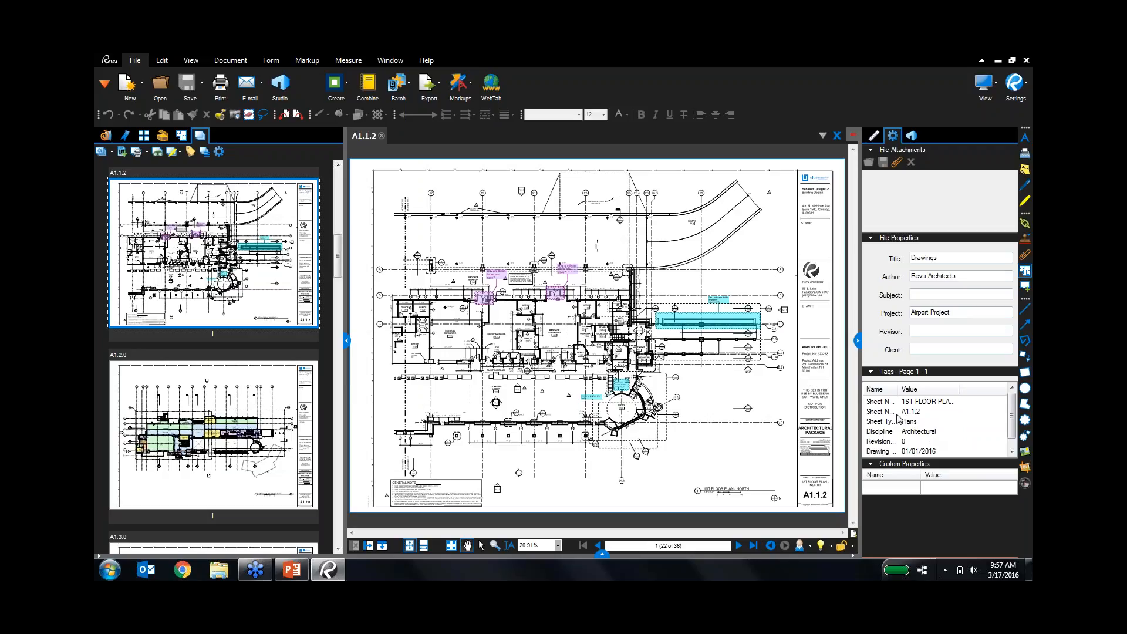
left_click(181, 151)
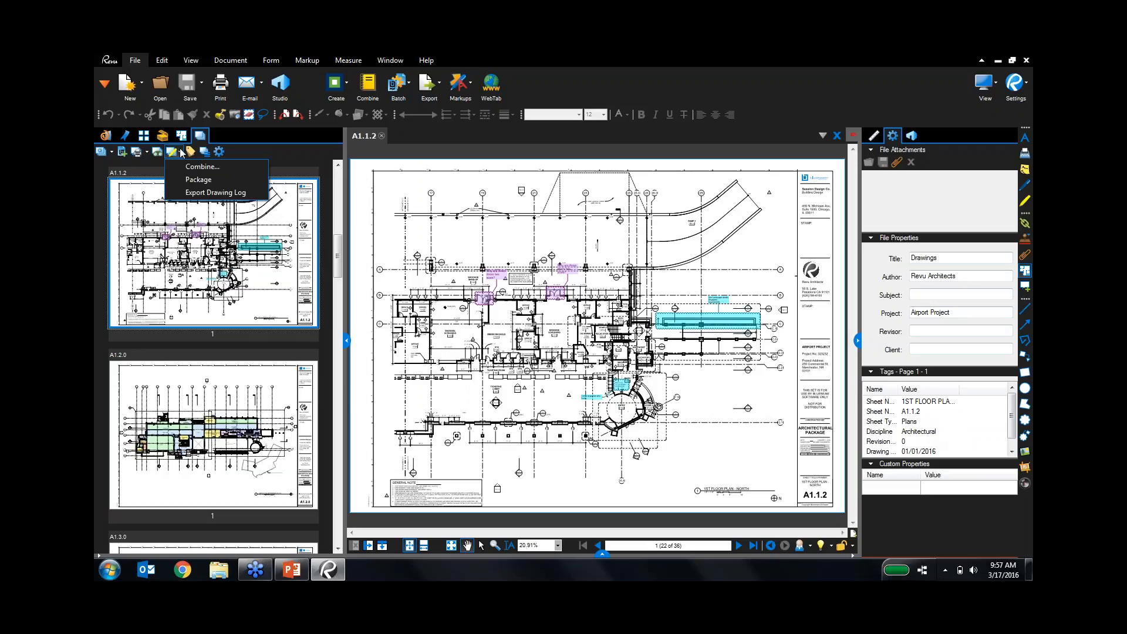
Export an Excel (.xlsx) drawing log with hyperlinks, omitting File Name, Page Number and Superseded, including Issued By.
left_click(226, 194)
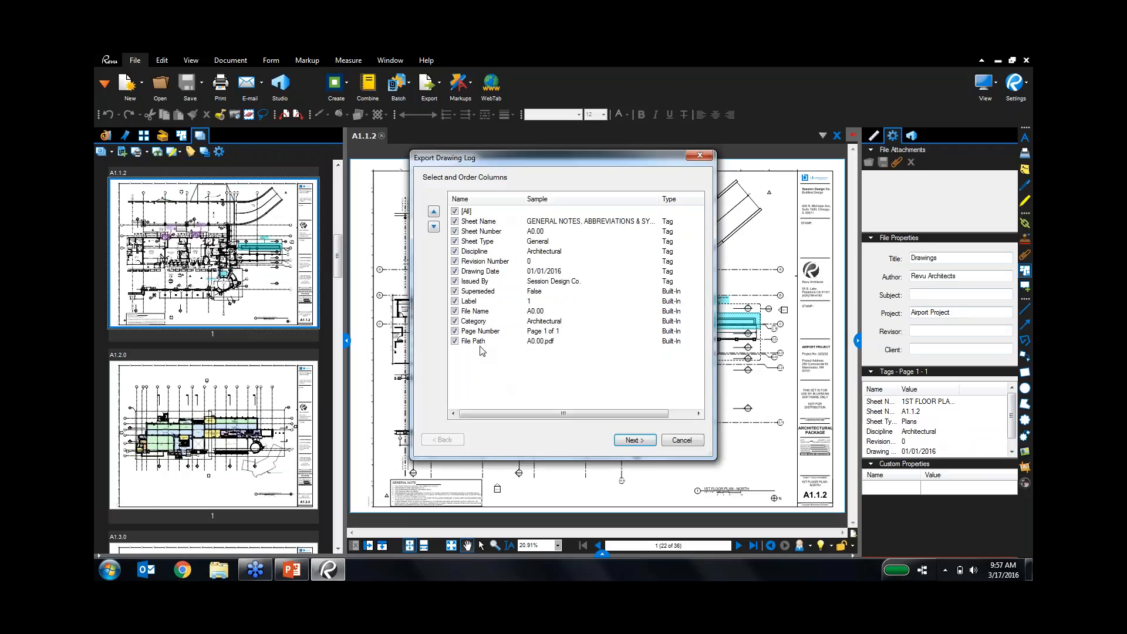
left_click(456, 313)
left_click(455, 331)
left_click(454, 292)
left_click(455, 282)
left_click(634, 441)
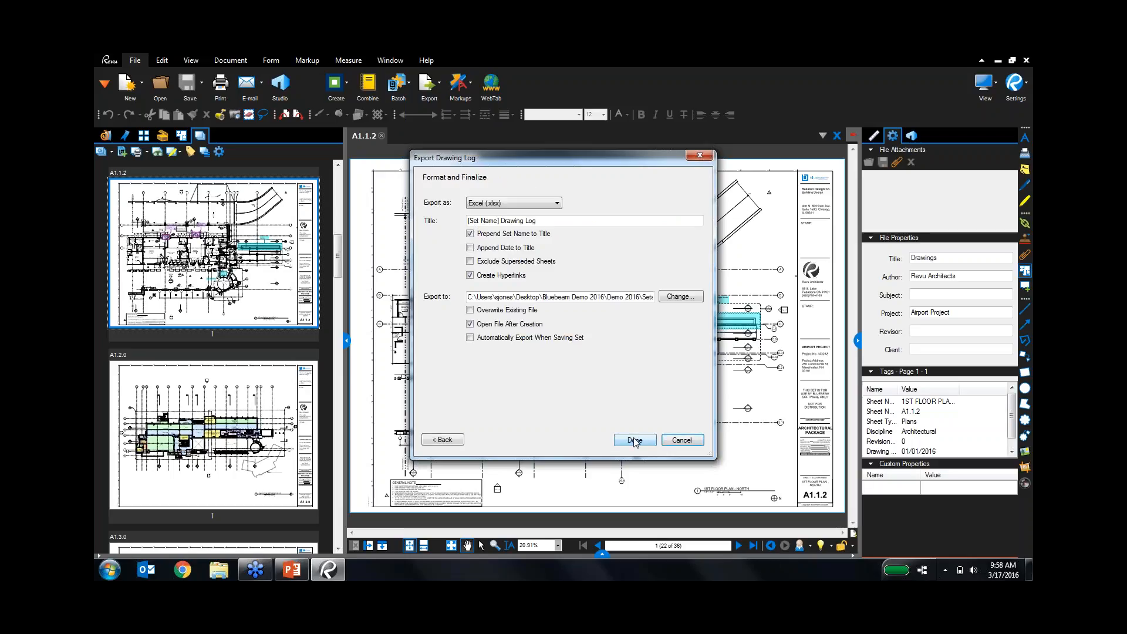
left_click(634, 441)
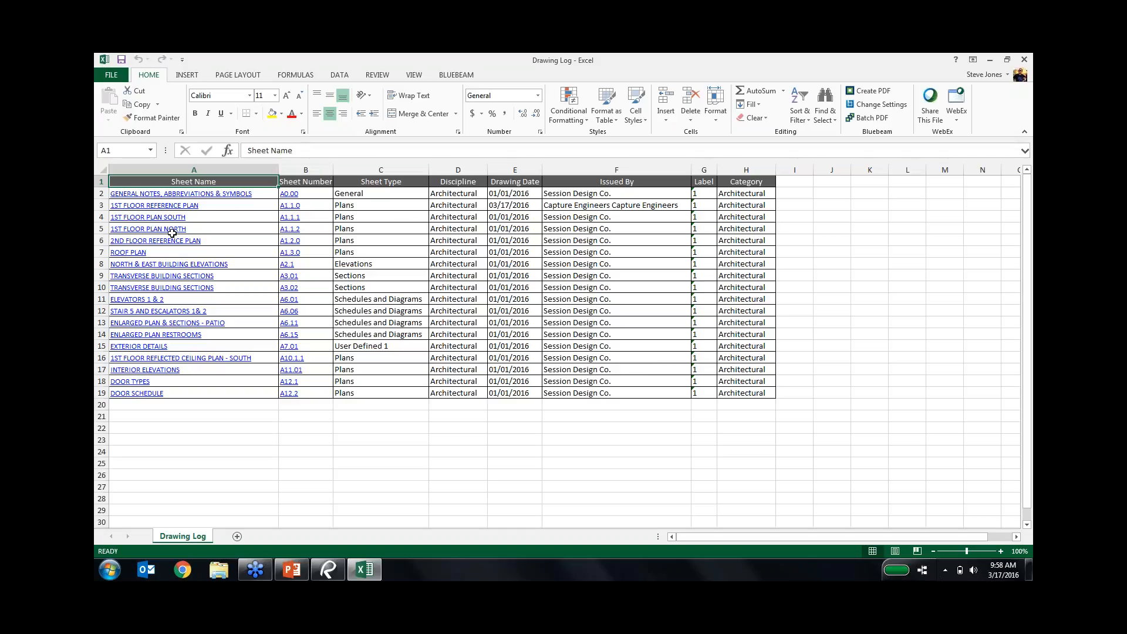
Open sheets A6.01 and A1.1.1 from the drawing log links, then switch to the PowerPoint slide.
left_click(142, 300)
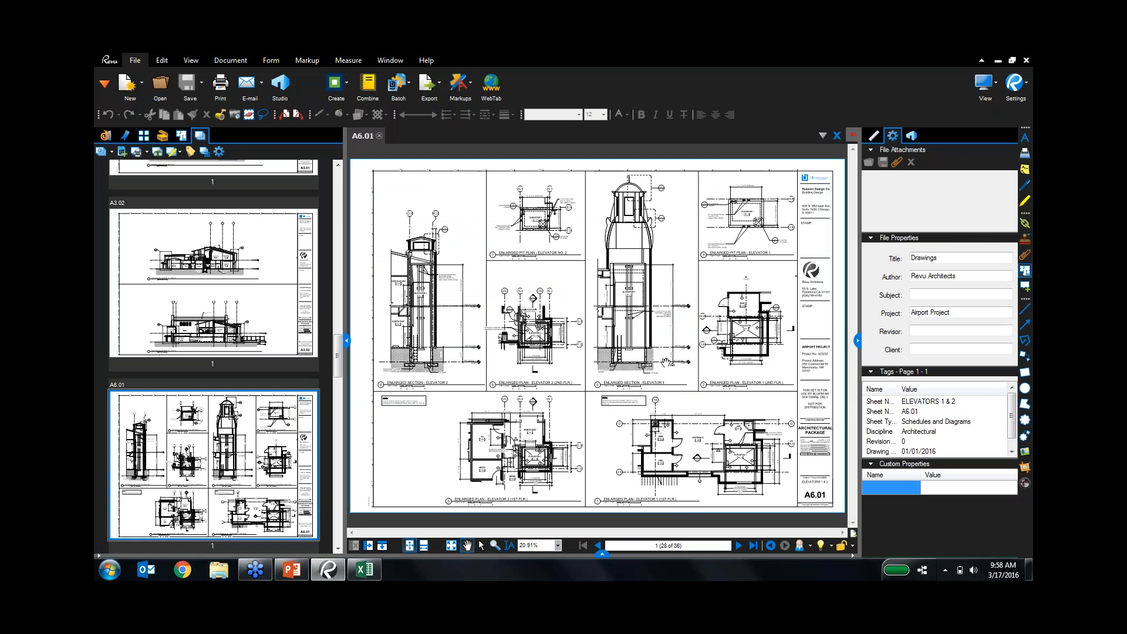
left_click(364, 570)
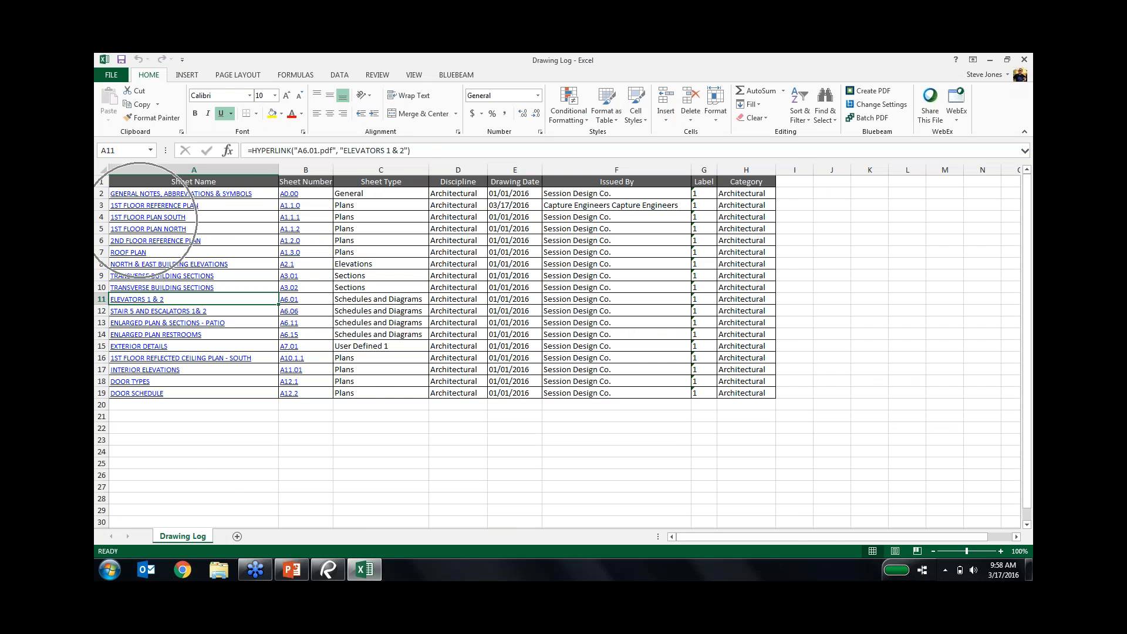
left_click(141, 218)
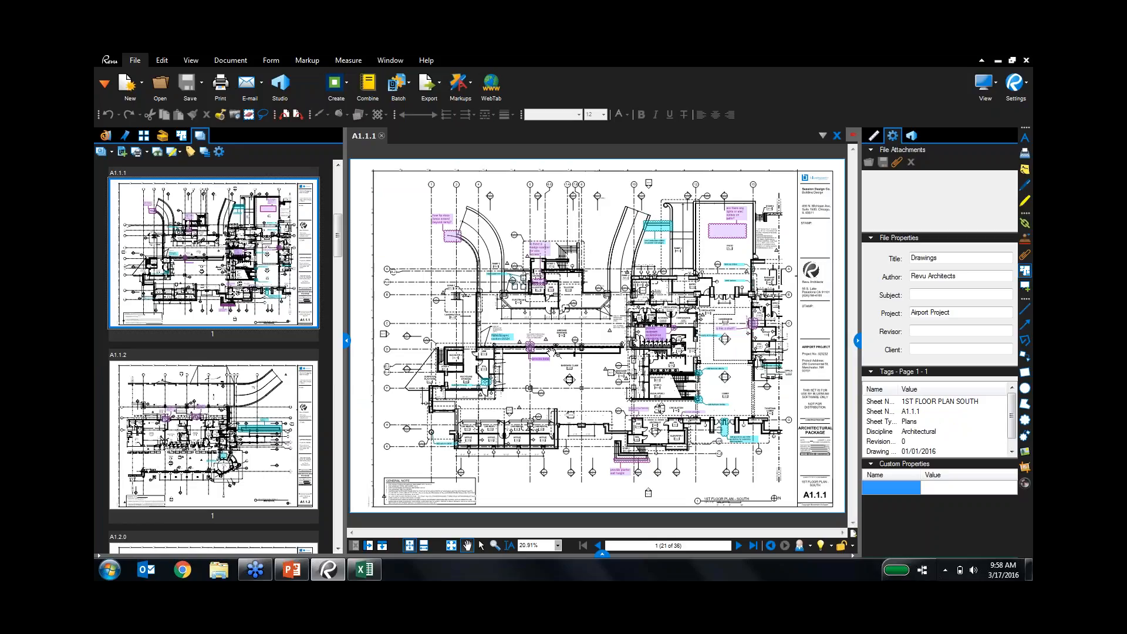
left_click(305, 572)
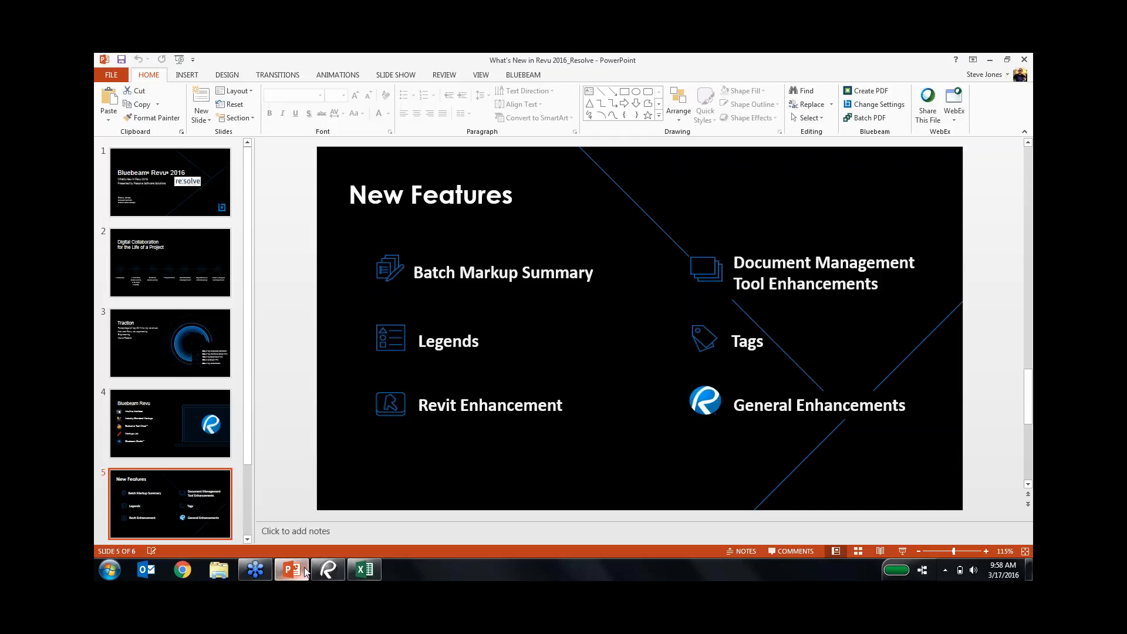
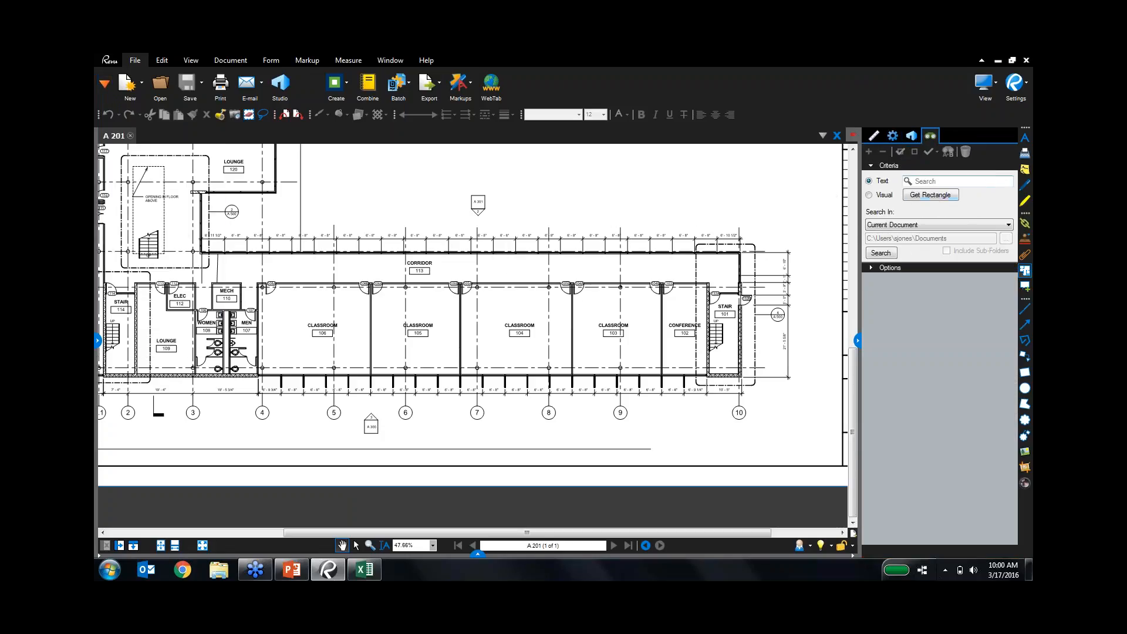
Search A 201 for 'Classroom' and step through the matches on the plan.
left_click(956, 181)
type("Classroom")
key("Return")
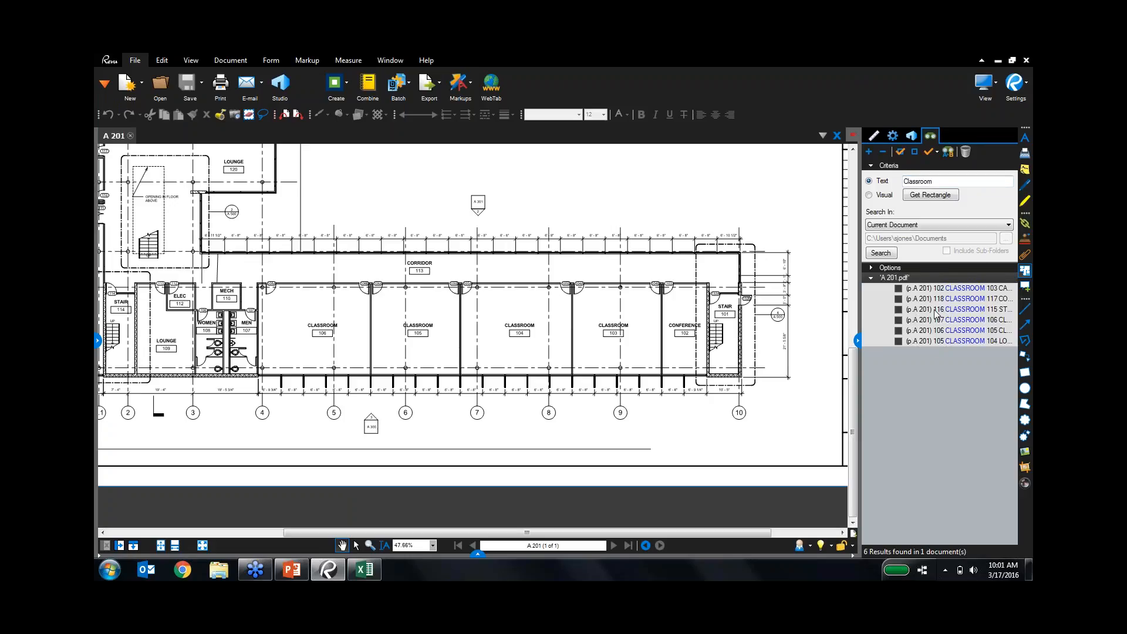
left_click(935, 289)
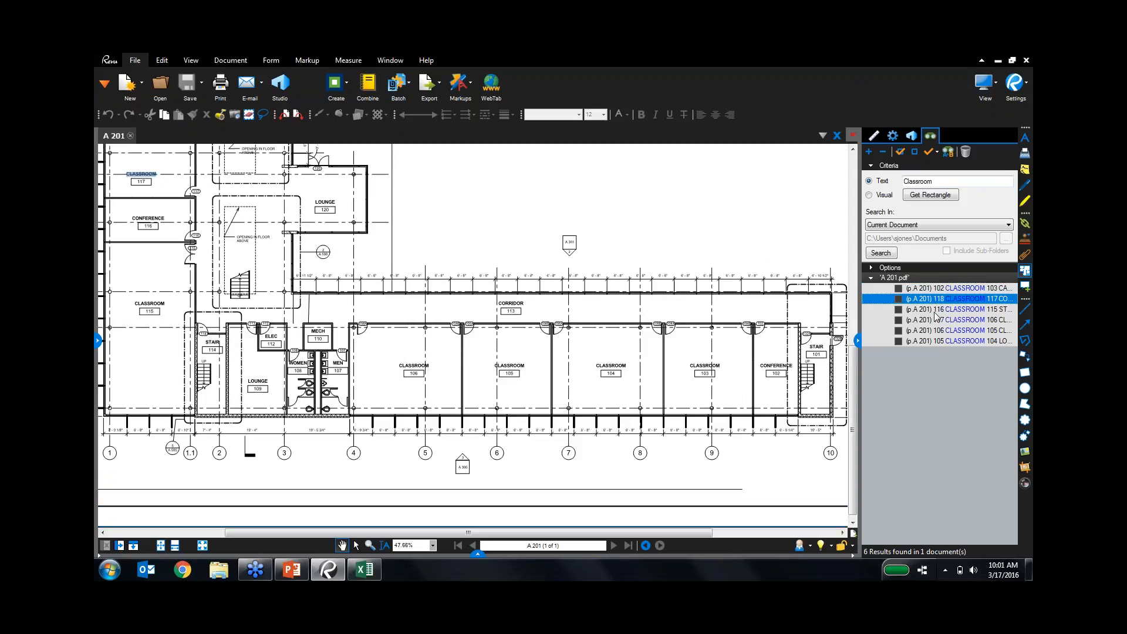
left_click(935, 309)
left_click(935, 320)
left_click(934, 330)
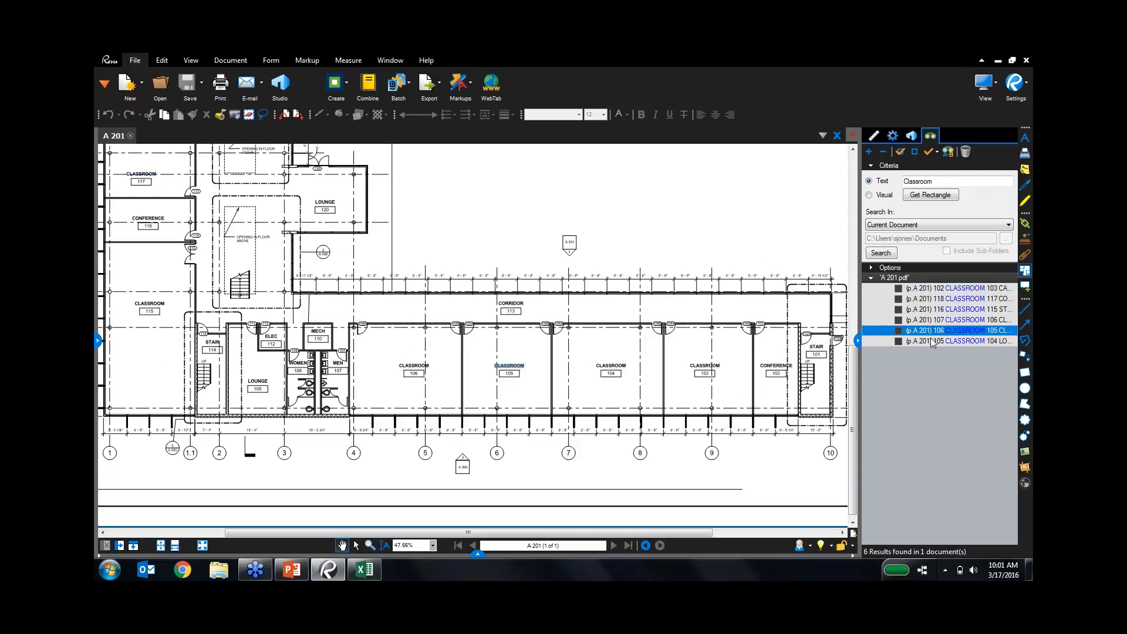
left_click(933, 342)
left_click(934, 289)
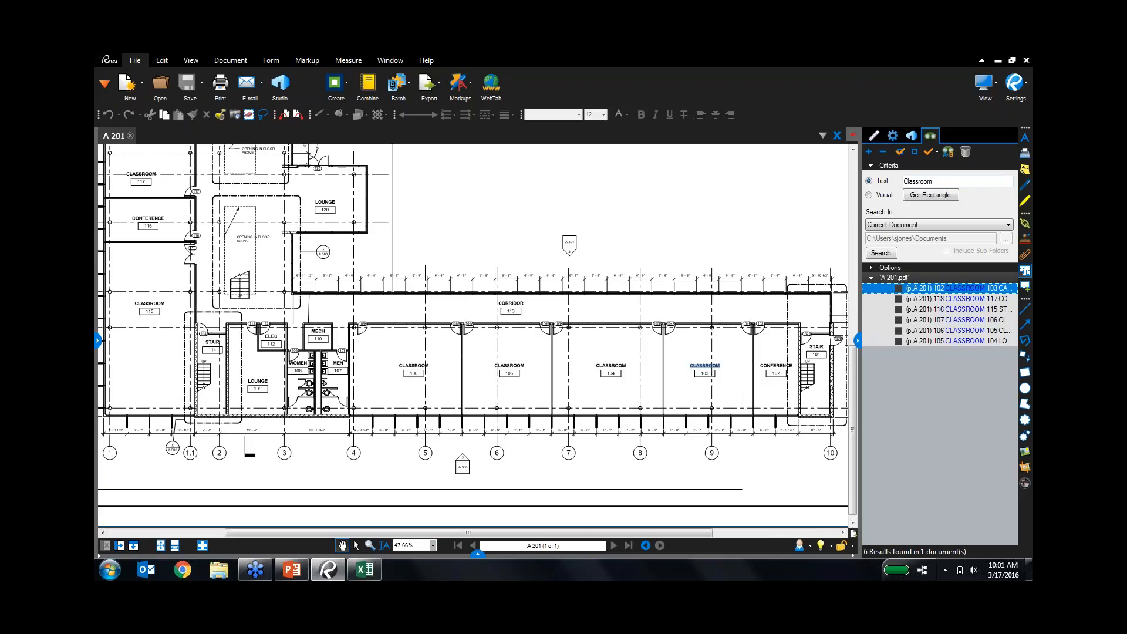
Check all six Classroom results and highlight them in yellow.
left_click(906, 154)
left_click(936, 153)
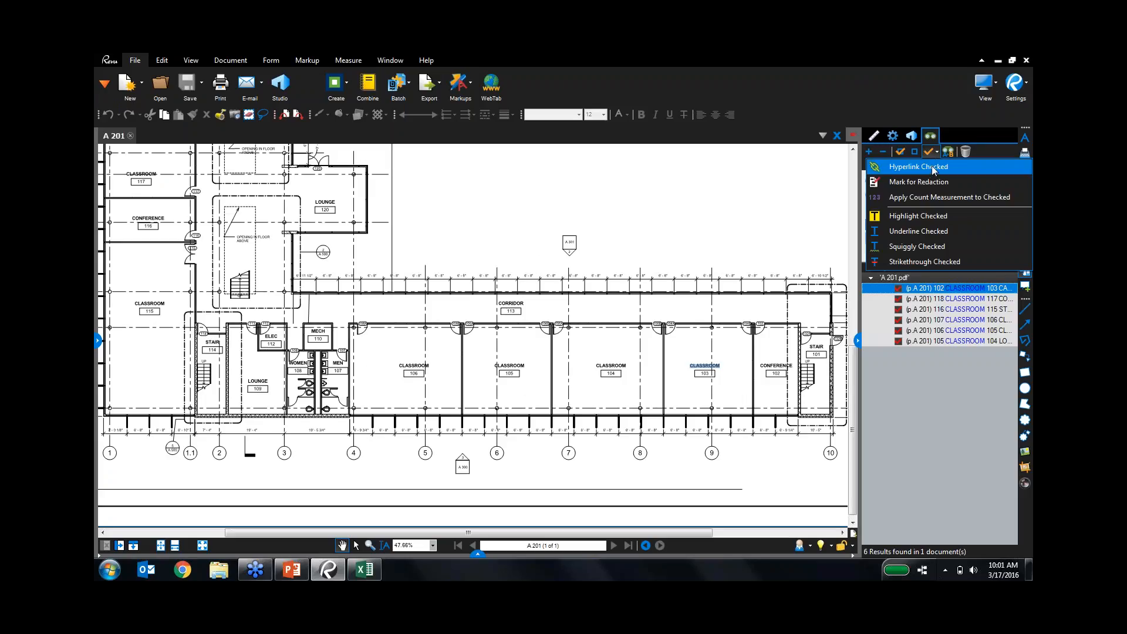
left_click(934, 200)
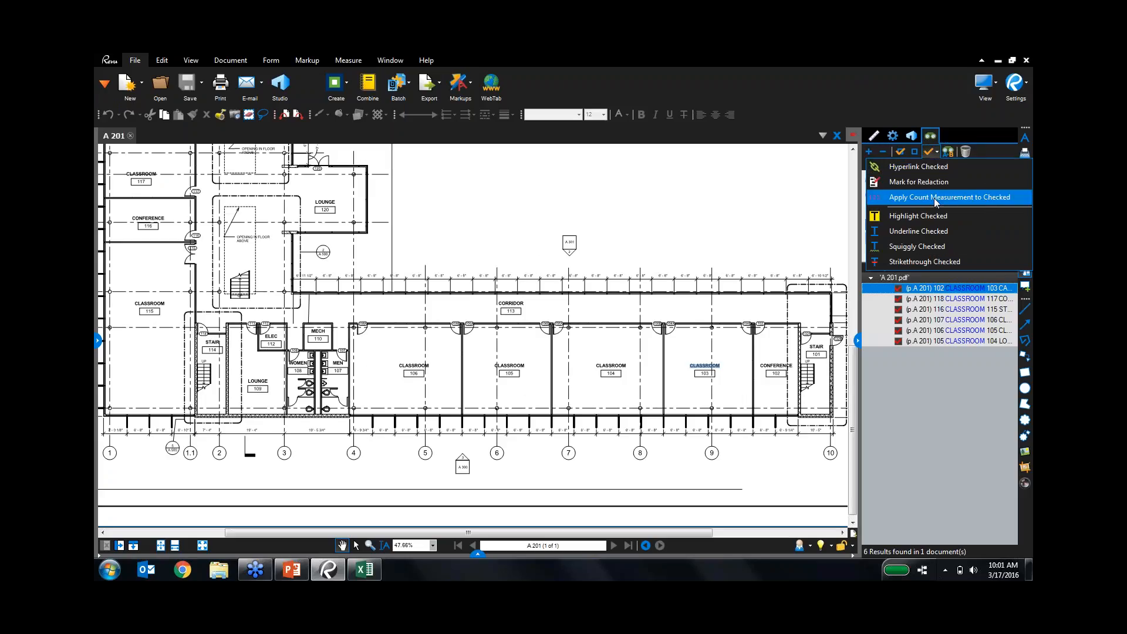
left_click(935, 166)
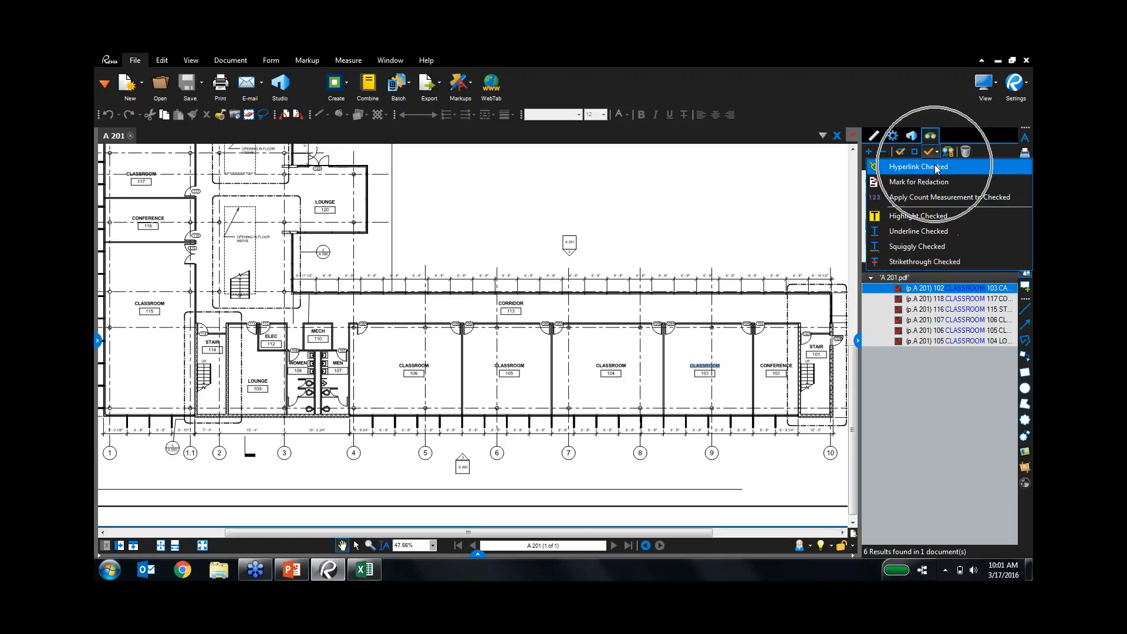
left_click(951, 216)
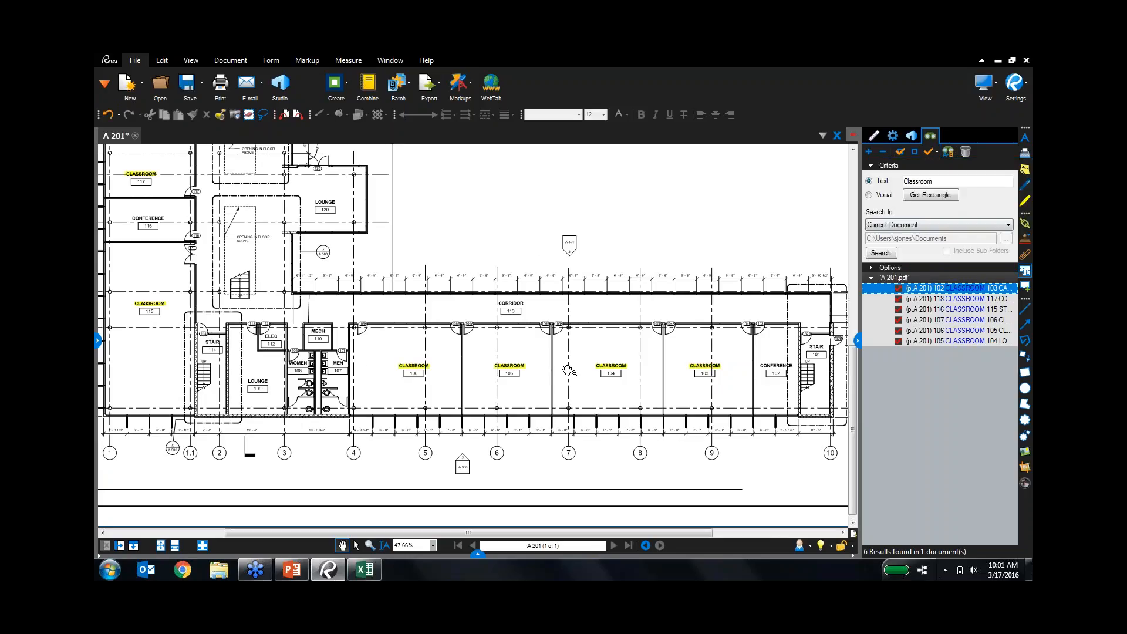
Zoom and pan the plan to view the highlighted classrooms and the restrooms.
scroll(463, 447, "up", 5)
scroll(427, 396, "up", 2)
left_click_drag(478, 316, 503, 545)
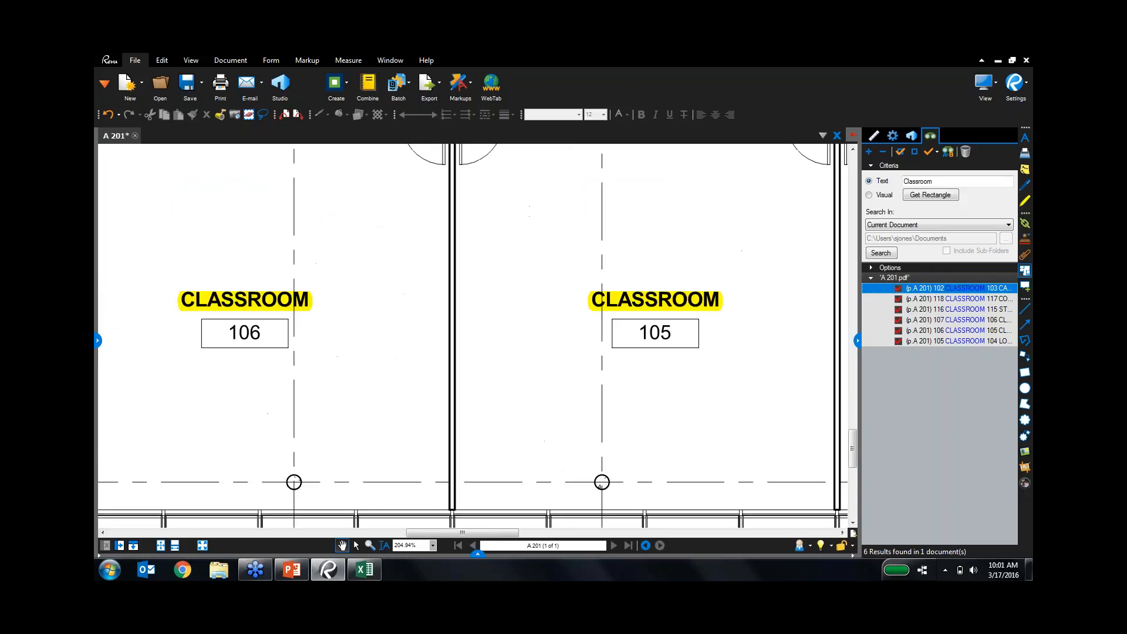
scroll(488, 443, "down", 2)
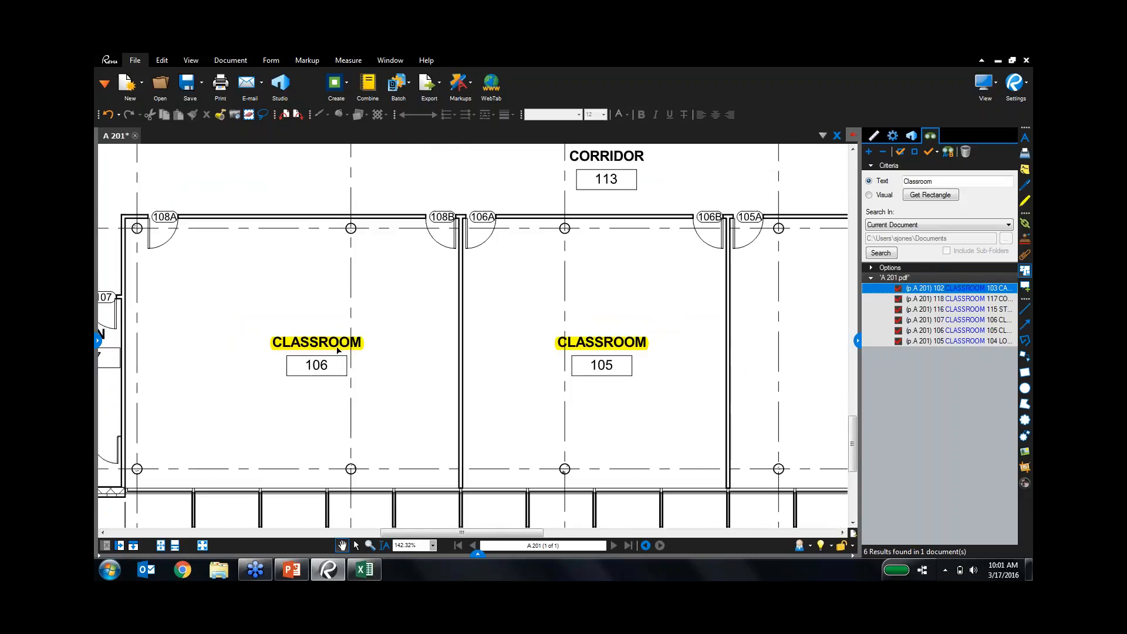
key("ctrl")
key("ctrl")
key("ctrl")
scroll(554, 405, "down", 1)
scroll(554, 404, "down", 1)
mouse_move(489, 419)
left_mouse_down()
mouse_move(581, 387)
mouse_move(638, 383)
left_mouse_up()
mouse_move(379, 393)
left_mouse_down()
mouse_move(592, 357)
mouse_move(579, 373)
mouse_move(506, 376)
mouse_move(503, 392)
left_mouse_up()
scroll(456, 375, "up", 3)
scroll(506, 376, "up", 2)
scroll(506, 376, "up", 2)
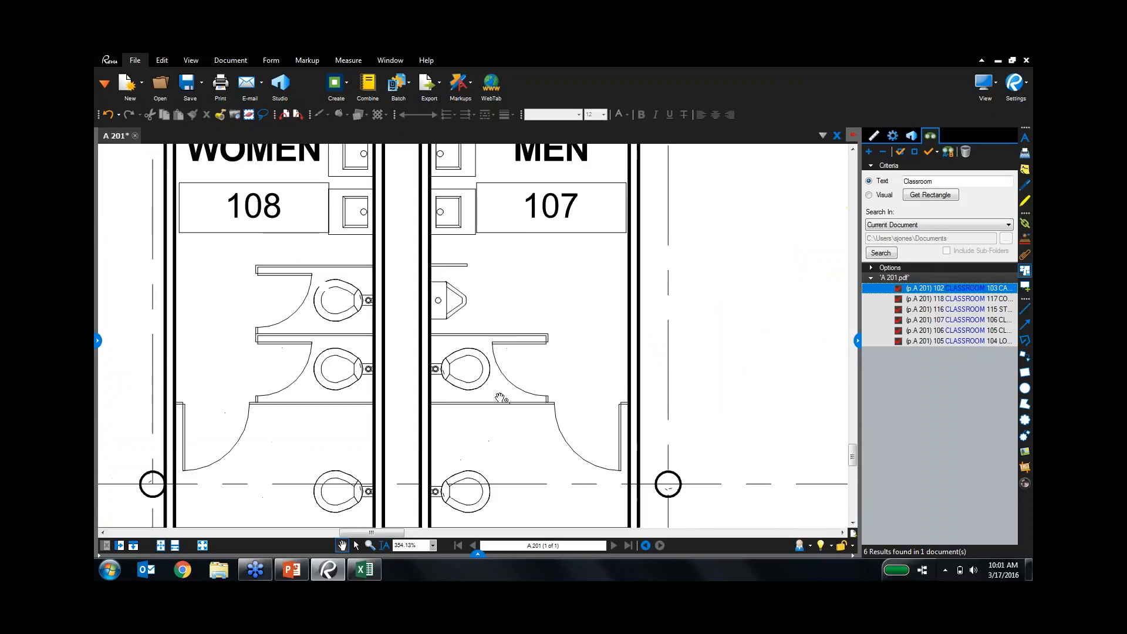
scroll(503, 392, "up", 2)
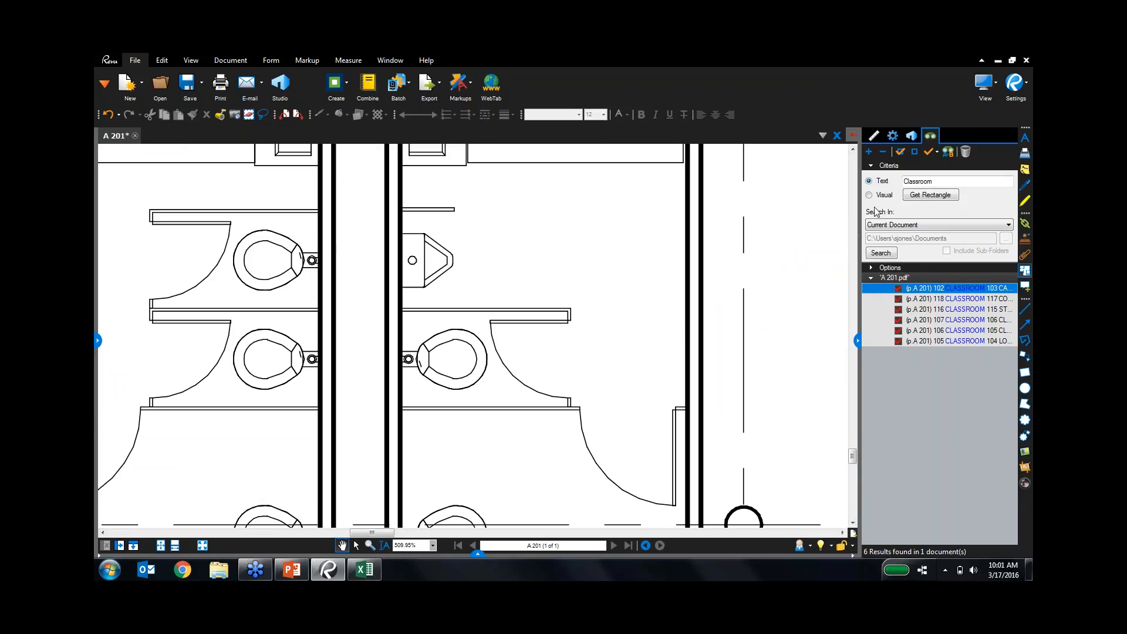
Run a Visual search of the current document using a captured toilet as the sample symbol.
left_click(884, 196)
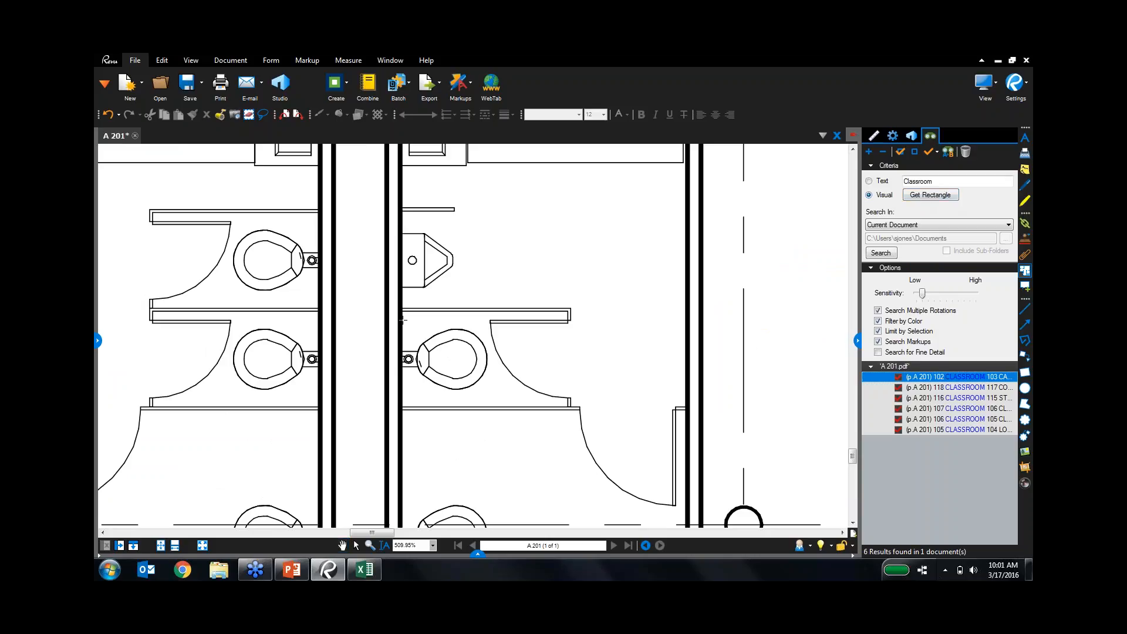
left_click_drag(403, 320, 493, 389)
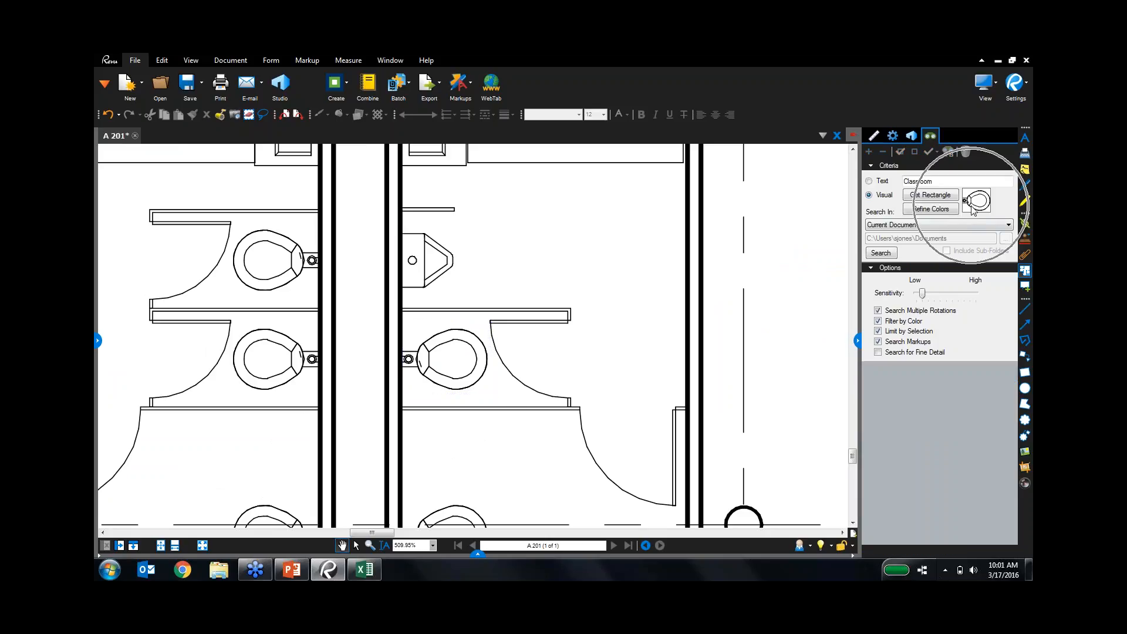
left_click(890, 226)
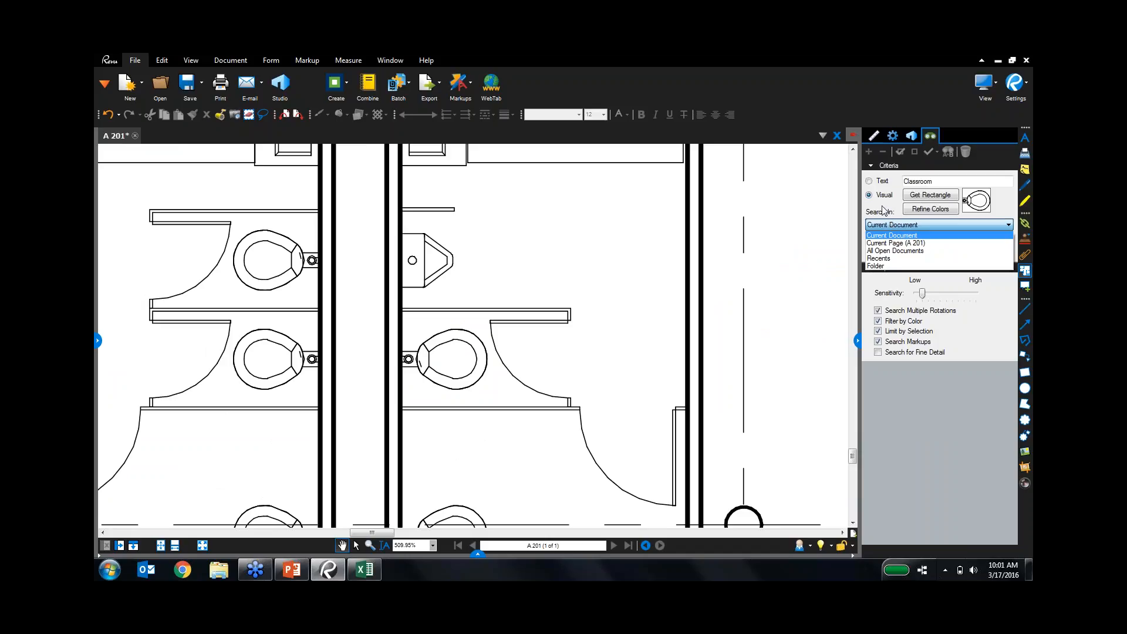
left_click(885, 211)
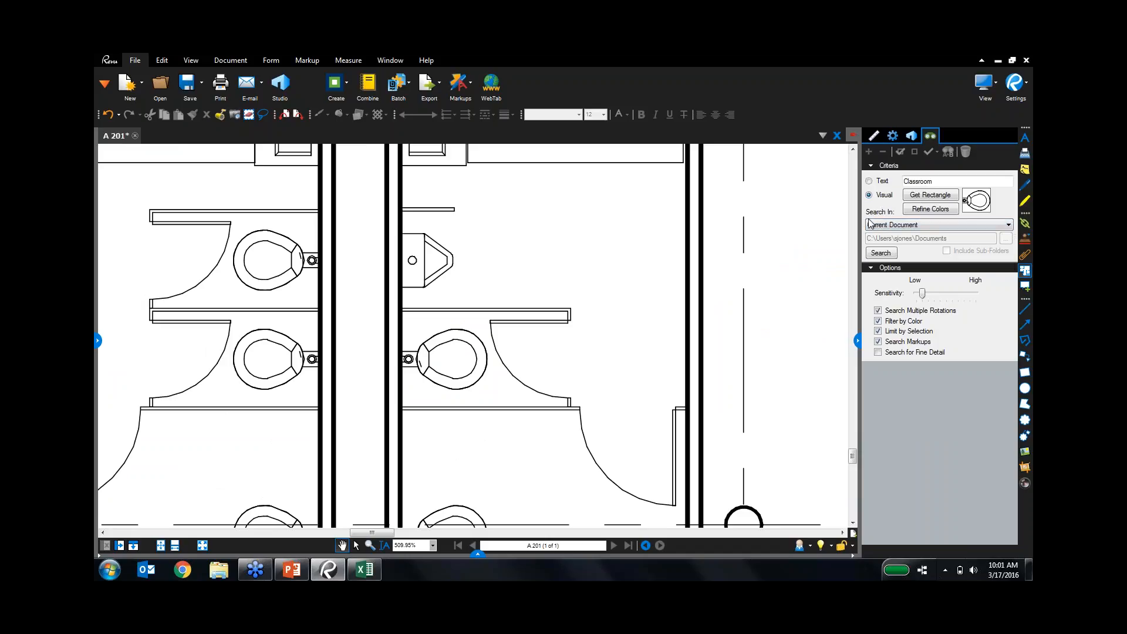
left_click(880, 253)
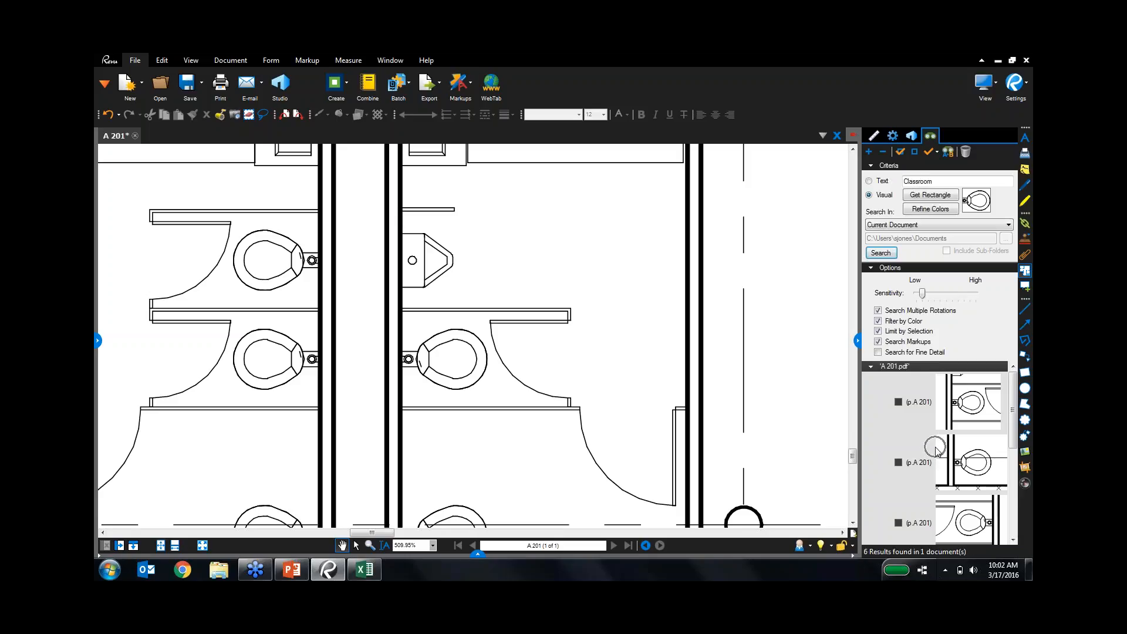
left_click_drag(1014, 414, 1019, 433)
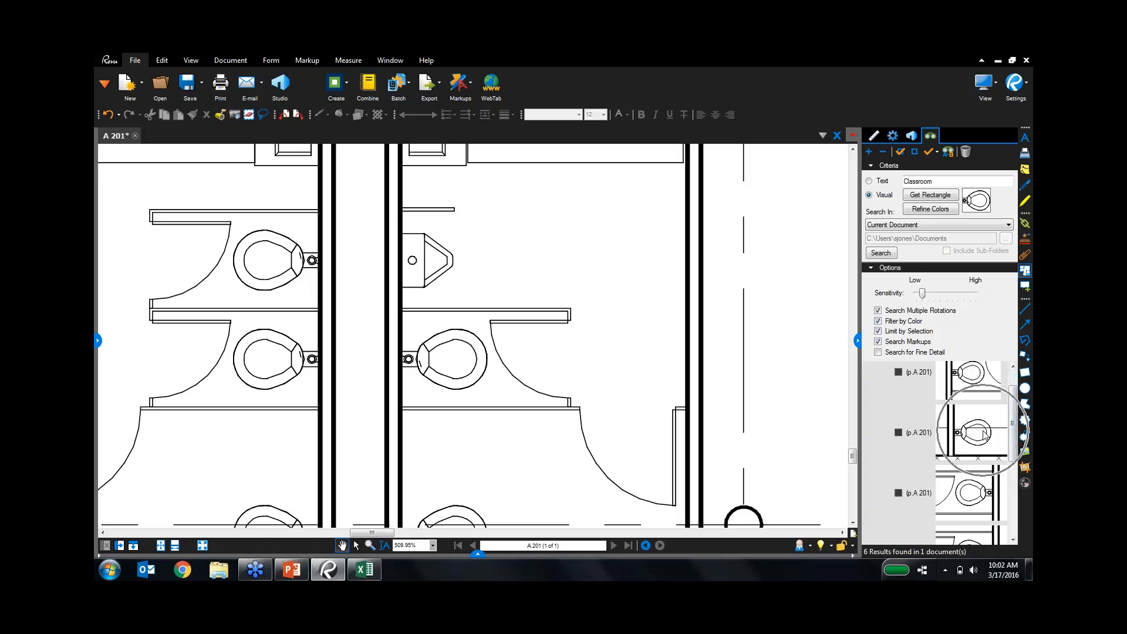
left_click(973, 489)
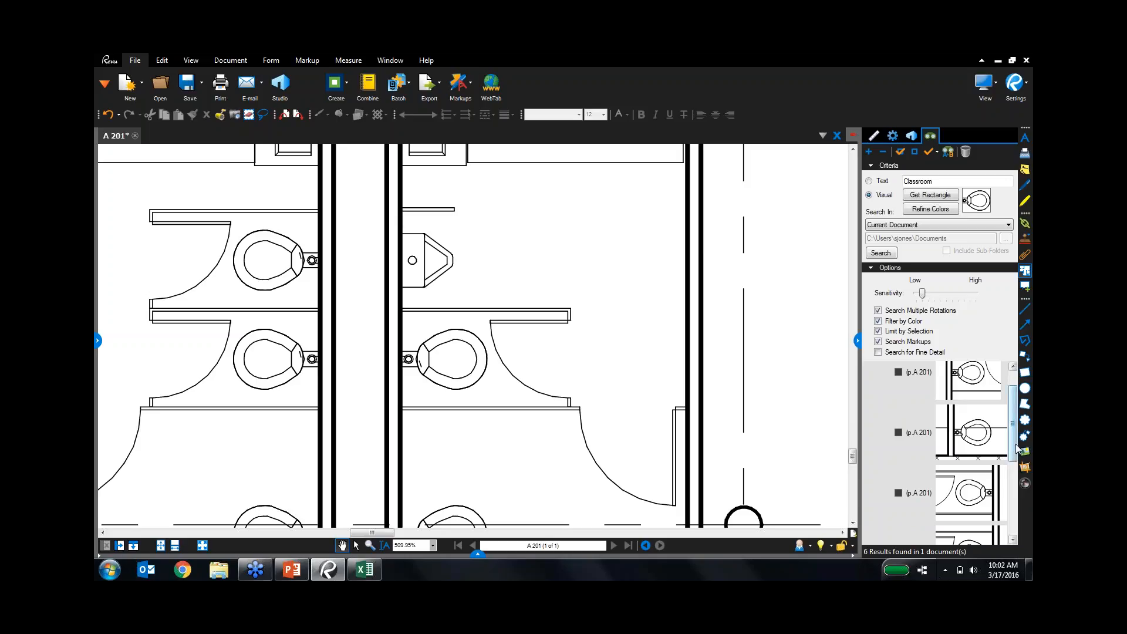
left_click_drag(1016, 445, 1010, 410)
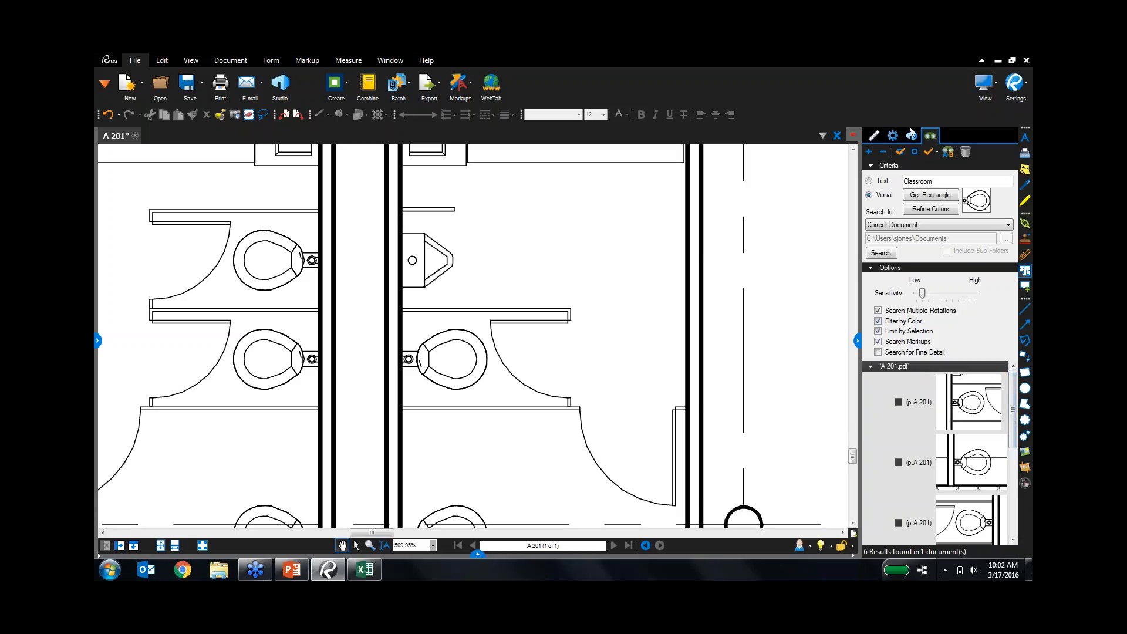
Check all the found toilet results and highlight them in yellow.
left_click(900, 151)
left_click(937, 152)
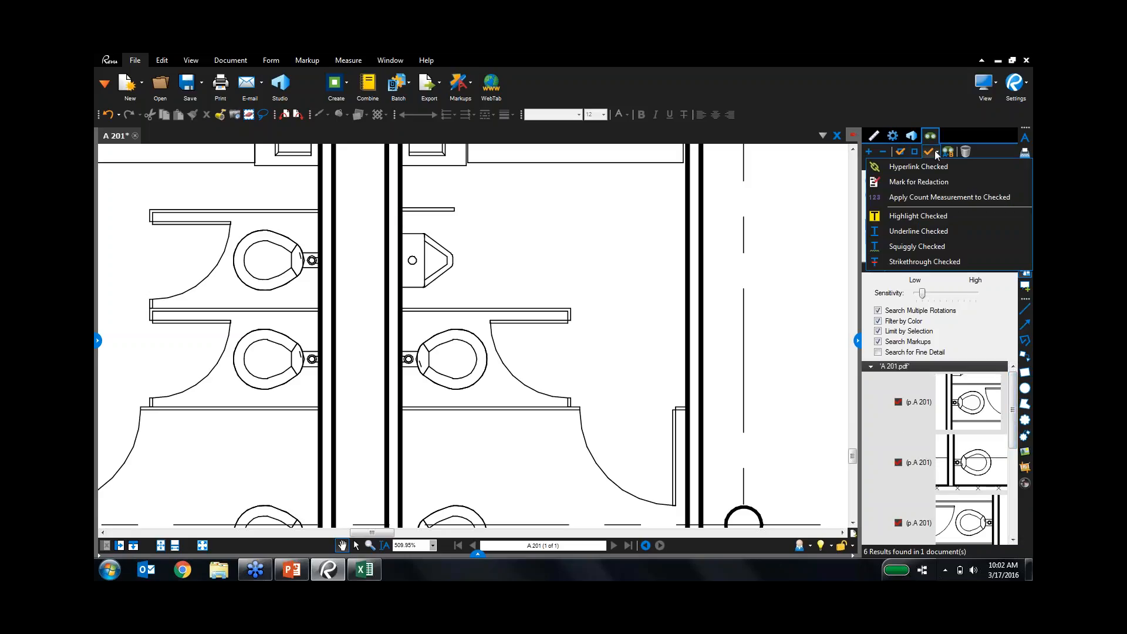
left_click(948, 216)
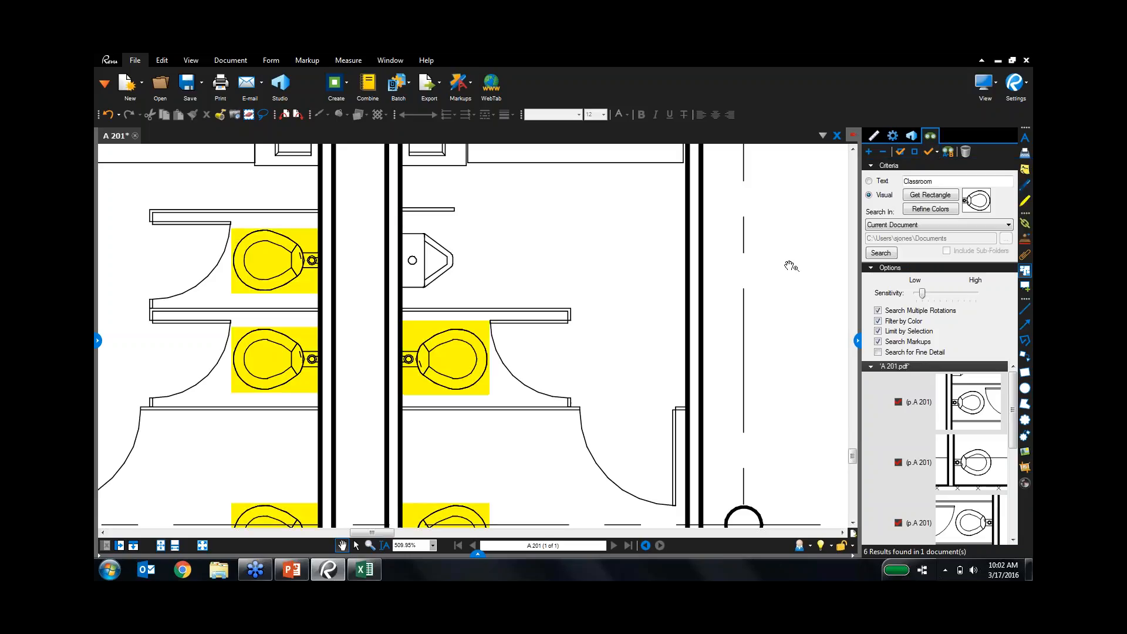
Frame the stair, lounge and restrooms, then hide the search panel for a full-width plan.
scroll(743, 265, "down", 5)
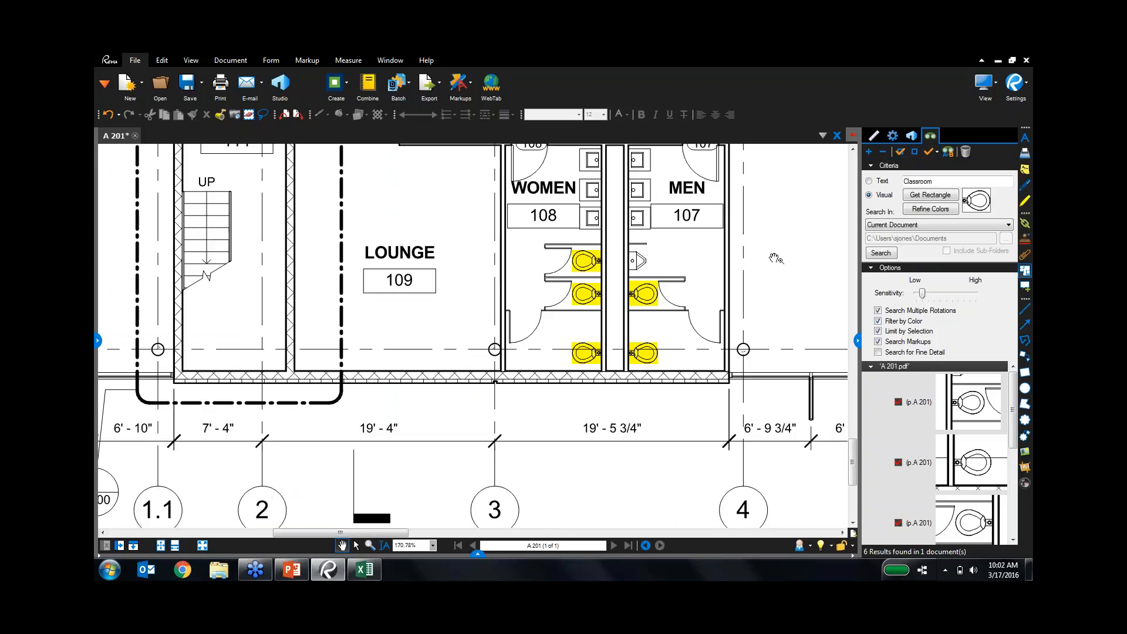
left_click_drag(773, 328, 691, 385)
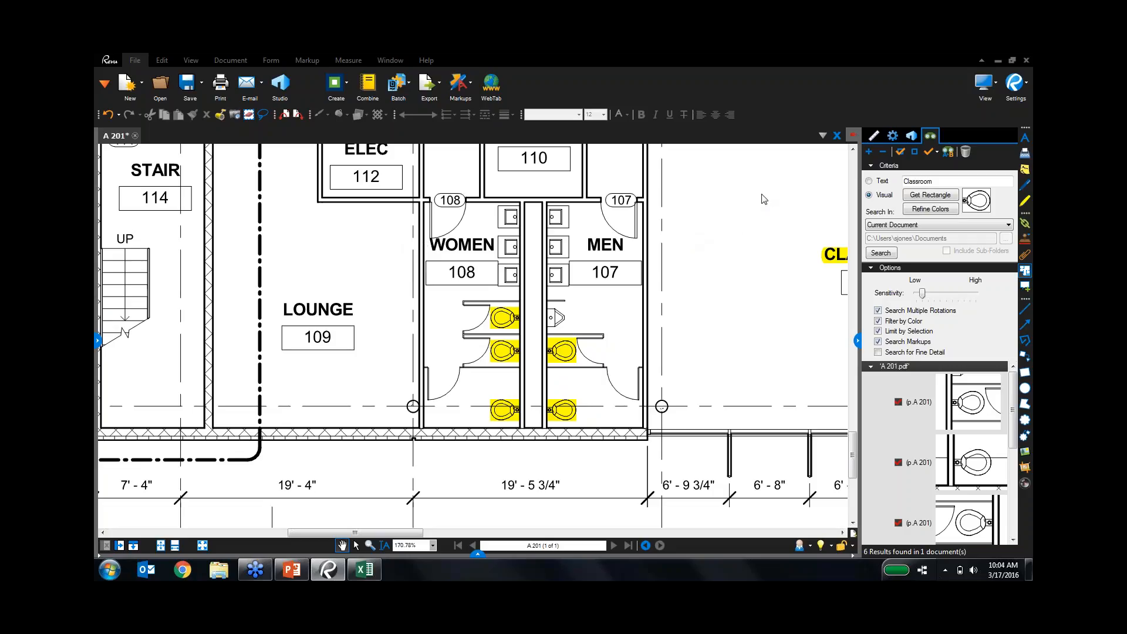
left_click(859, 338)
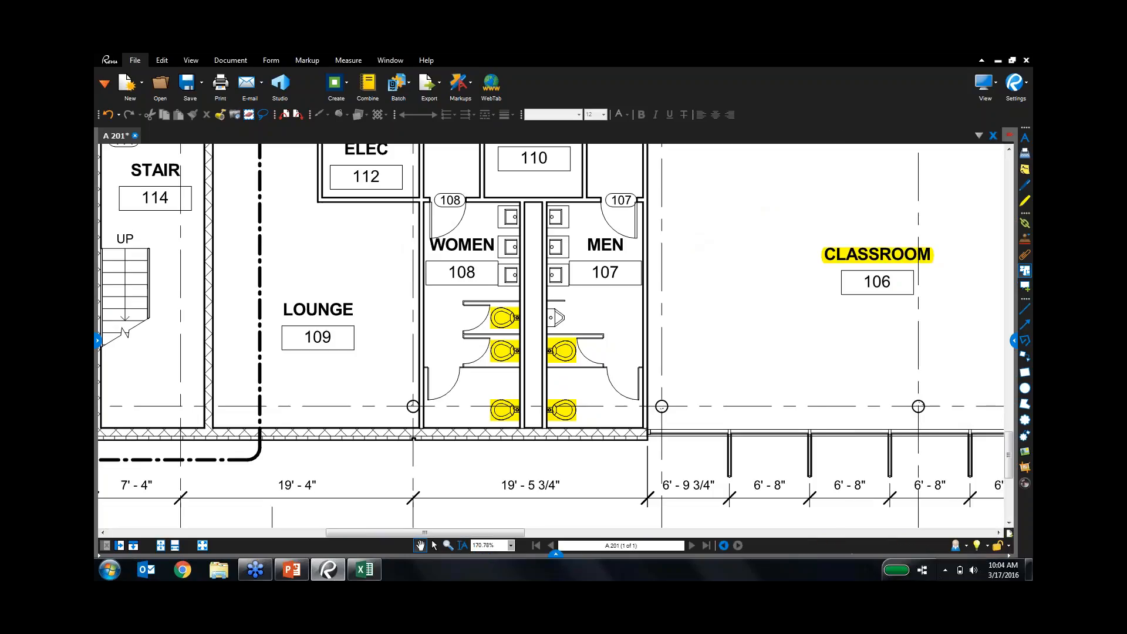
Close A 201 without saving and reopen A 201.pdf from the Compare Docs files.
left_click(136, 137)
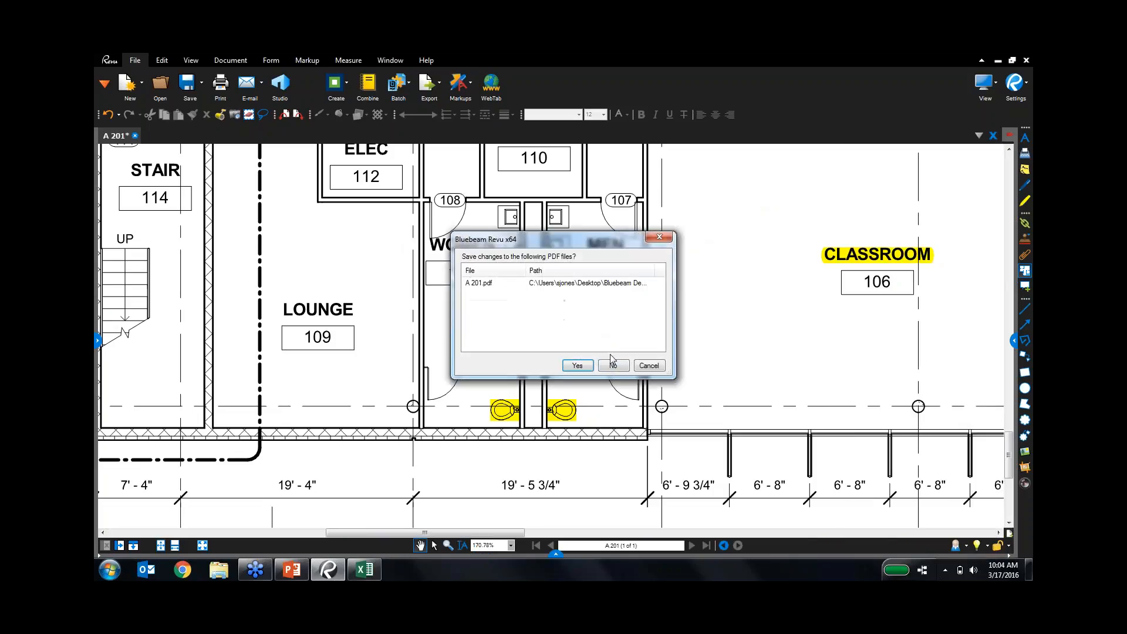
left_click(617, 367)
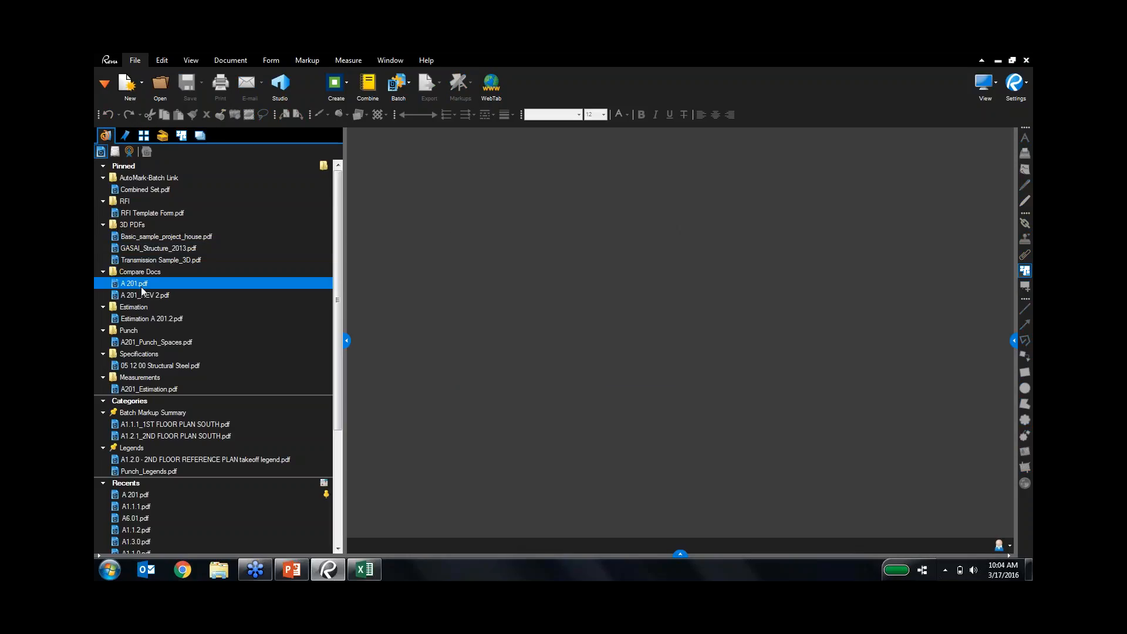
left_click(137, 287)
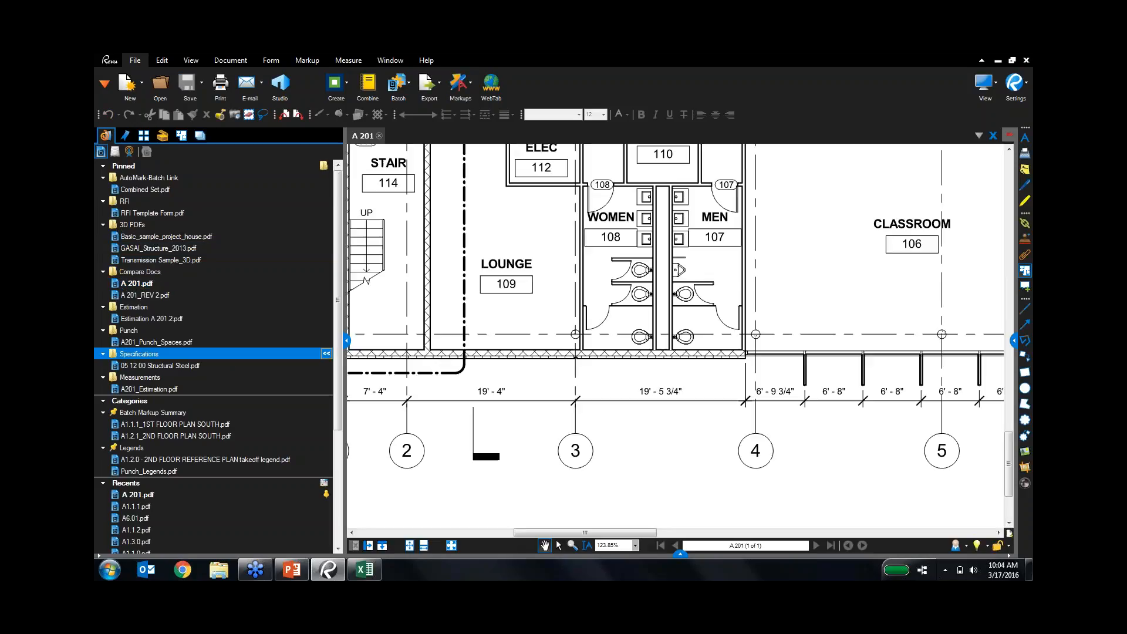
scroll(616, 342, "up", 1)
scroll(624, 350, "down", 10)
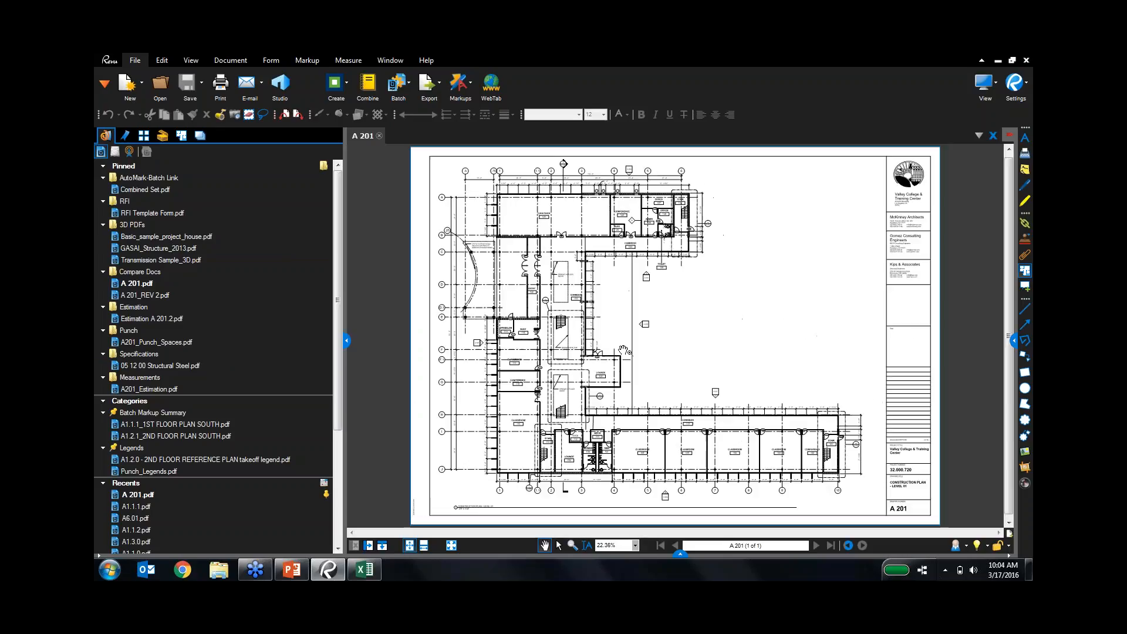
Split the view vertically with A 201_REV 2.pdf in the right pane and the file list hidden.
left_click(382, 545)
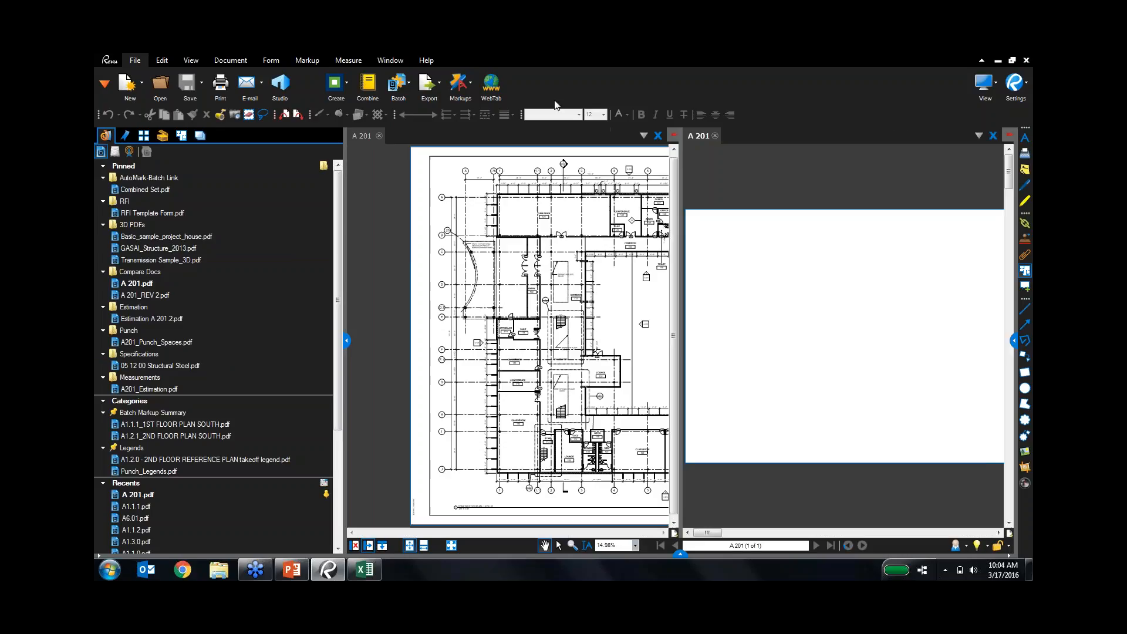
left_click(150, 296)
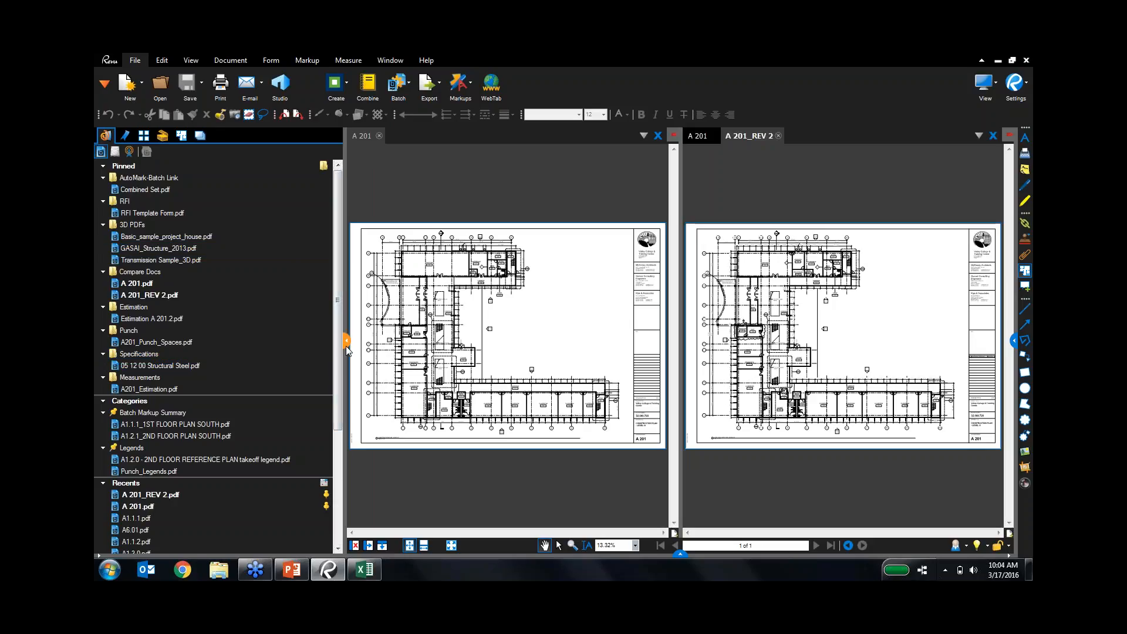
left_click(346, 340)
left_click(343, 339)
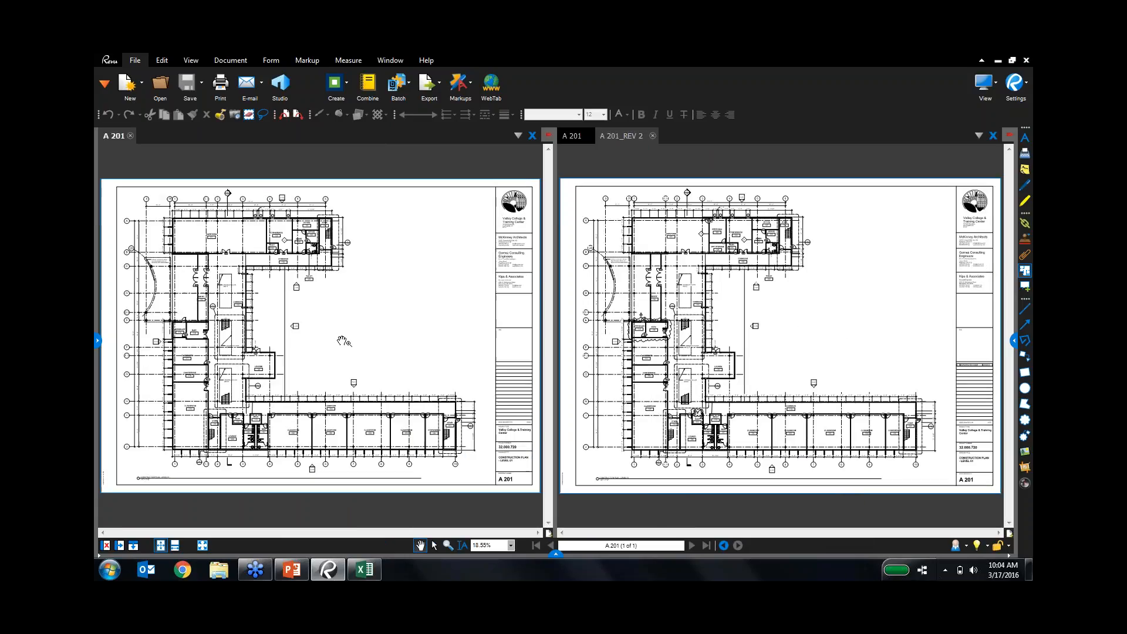
left_click(684, 192)
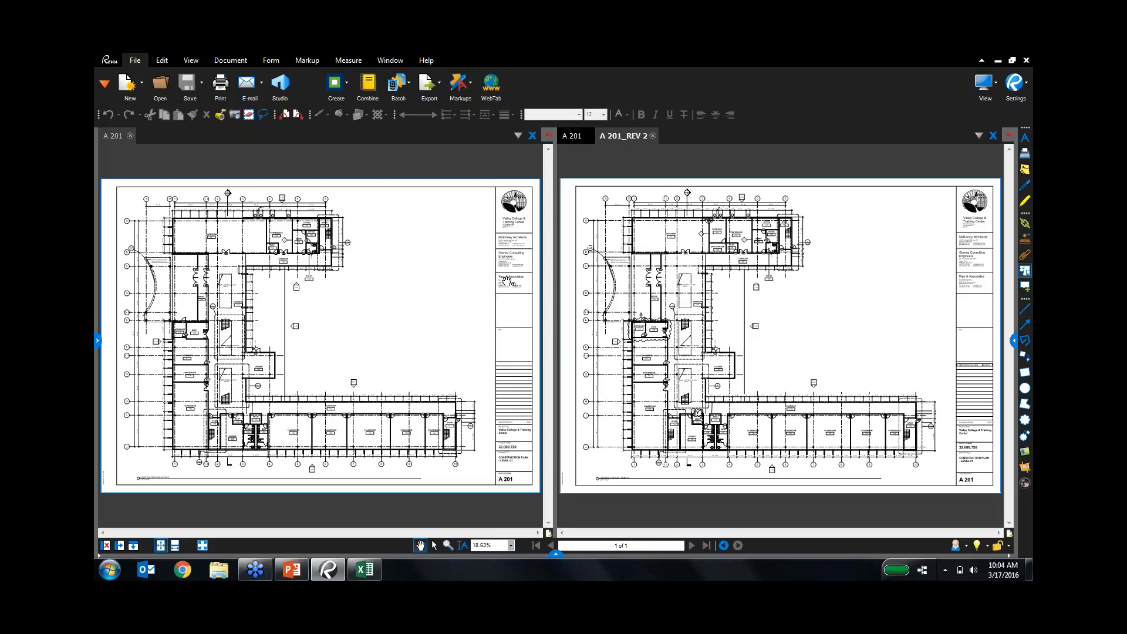
Zoom and pan both panes so A 201 and A 201_REV 2 are framed alike.
left_click(307, 276)
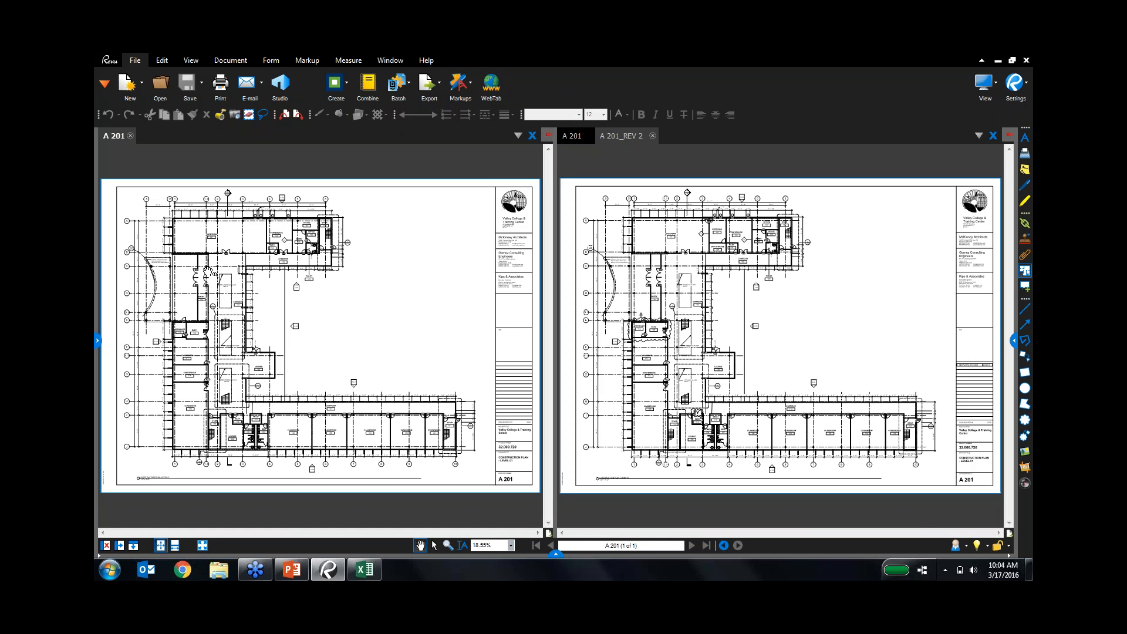
scroll(210, 271, "up", 5)
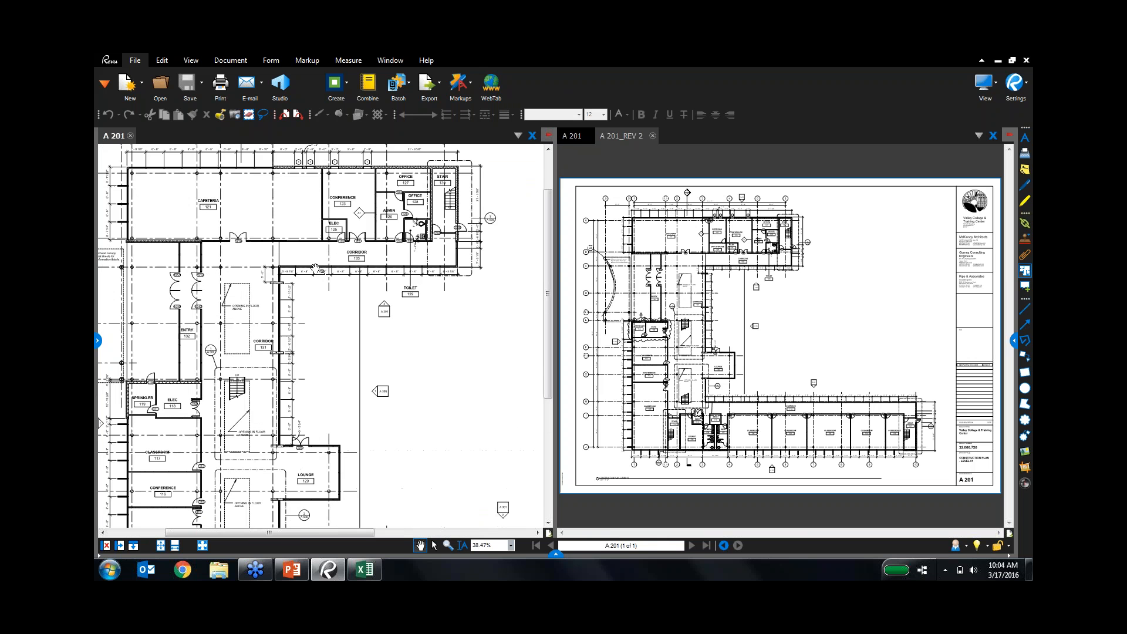
scroll(316, 269, "up", 6)
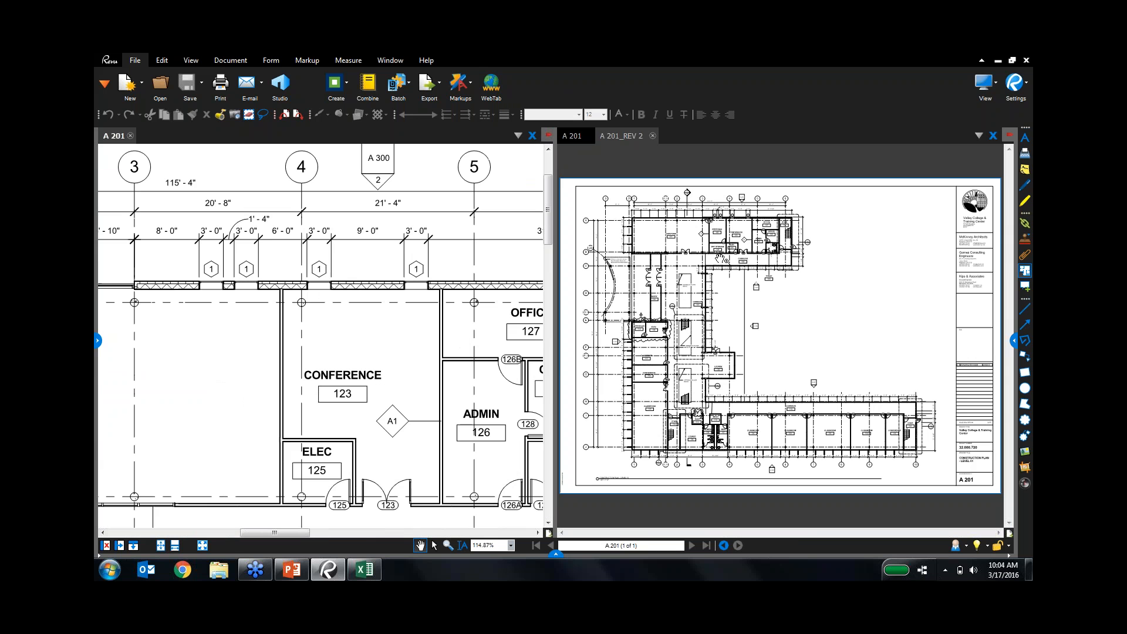
left_click(719, 257)
scroll(720, 257, "up", 11)
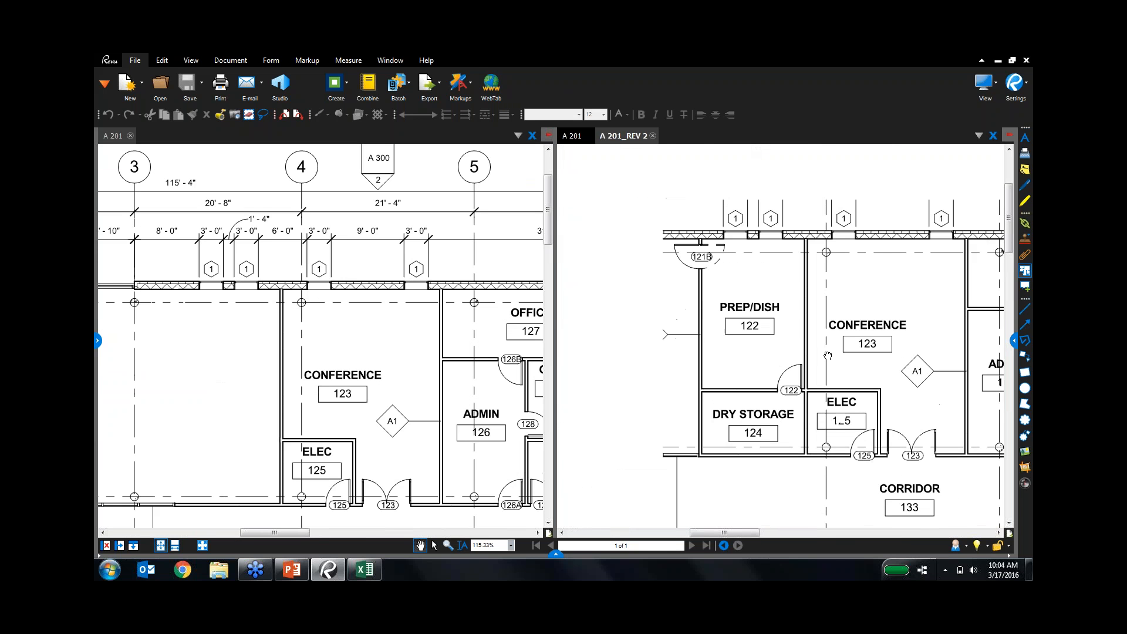
left_click_drag(827, 356, 829, 368)
scroll(829, 368, "up", 1)
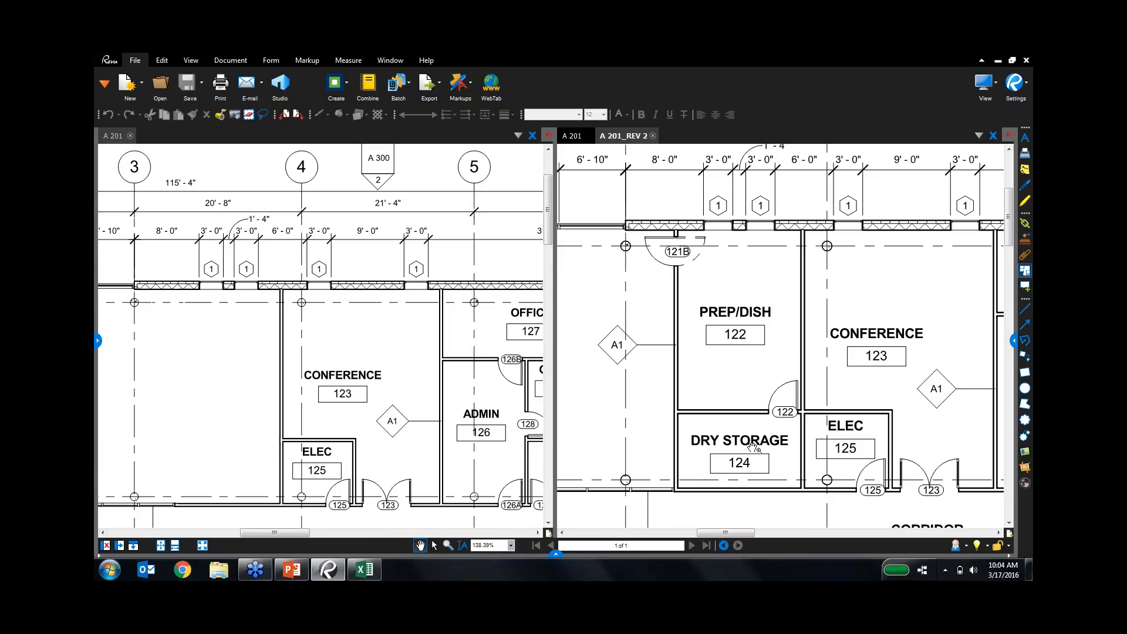
left_click_drag(450, 413, 483, 378)
scroll(375, 382, "up", 2)
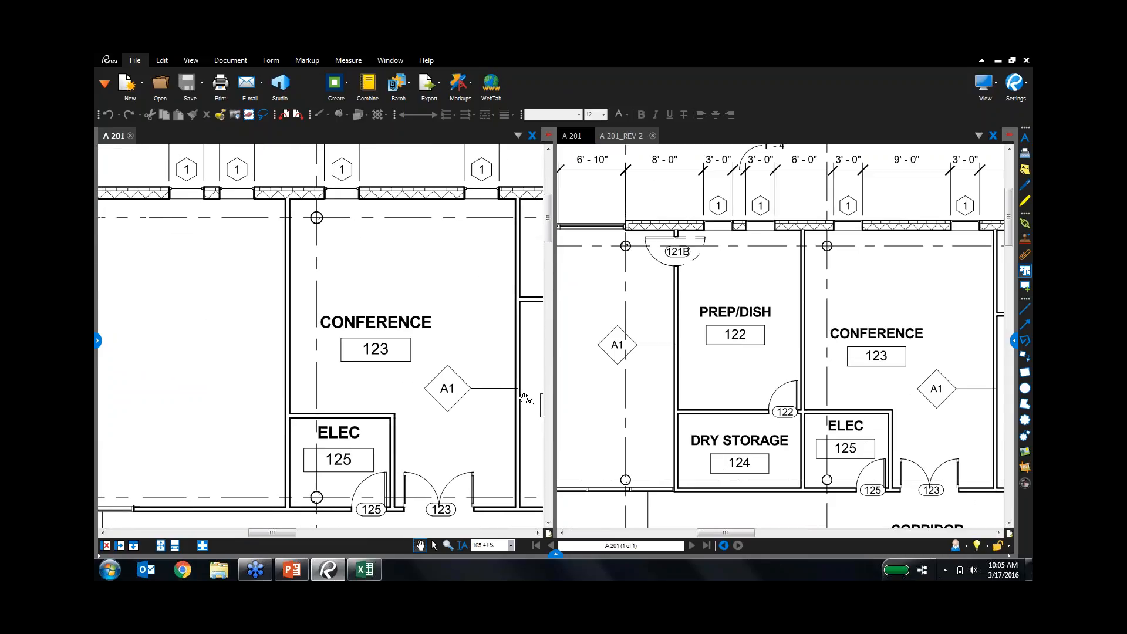
scroll(524, 398, "down", 1)
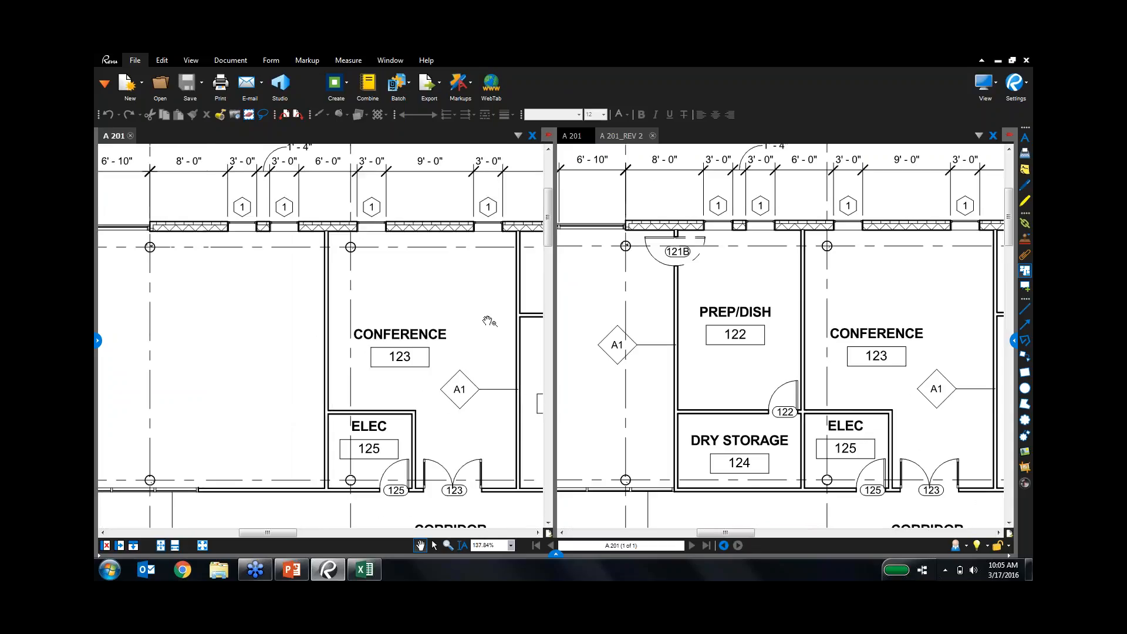
left_click(238, 63)
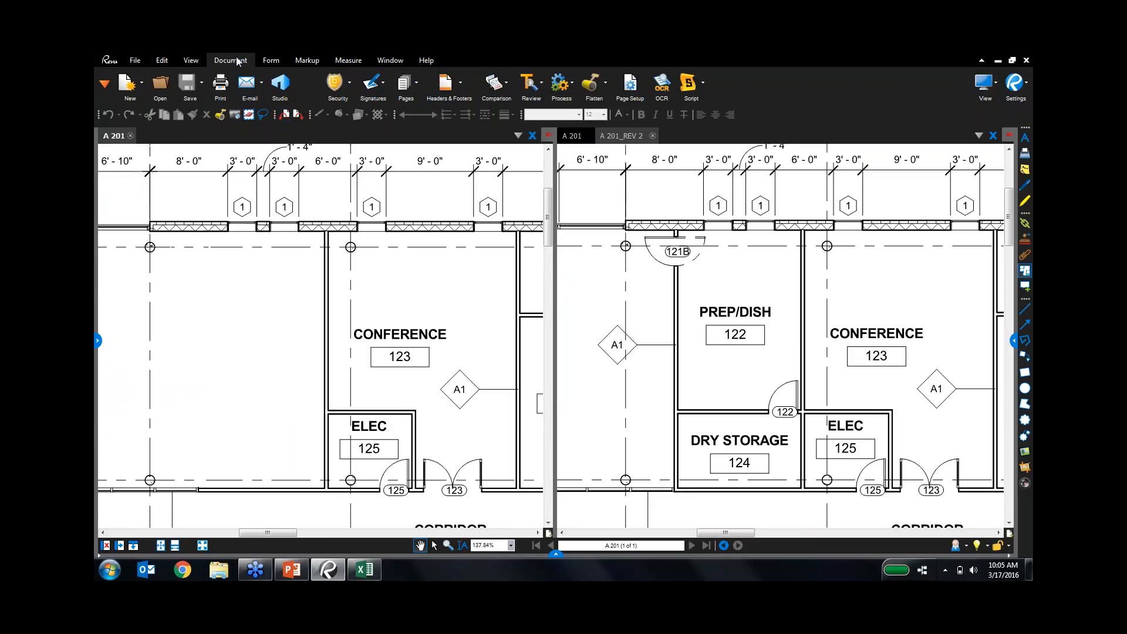
Run Compare Documents on A 201 against A 201_REV 2 to create the clouded diff.
left_click(497, 93)
left_click(527, 107)
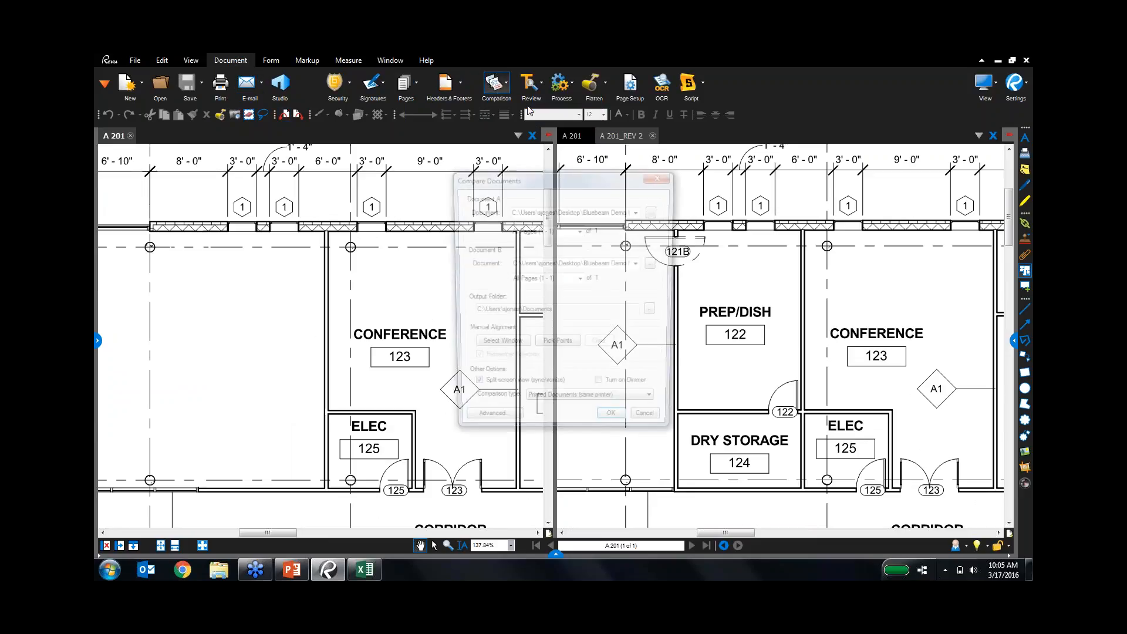
left_click(611, 426)
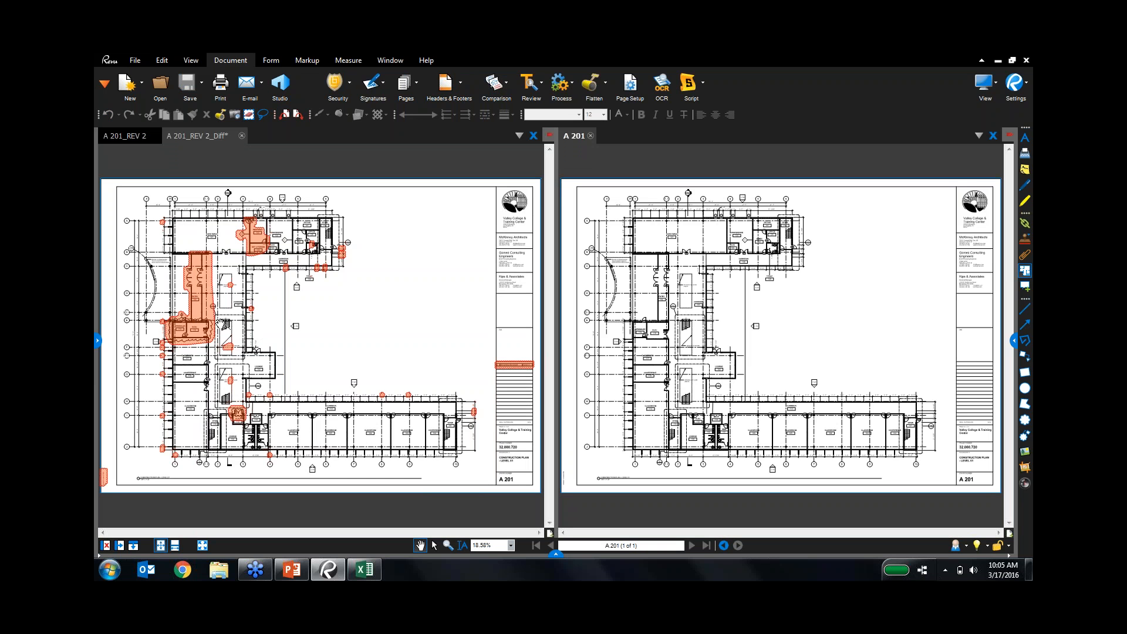
scroll(247, 232, "up", 8)
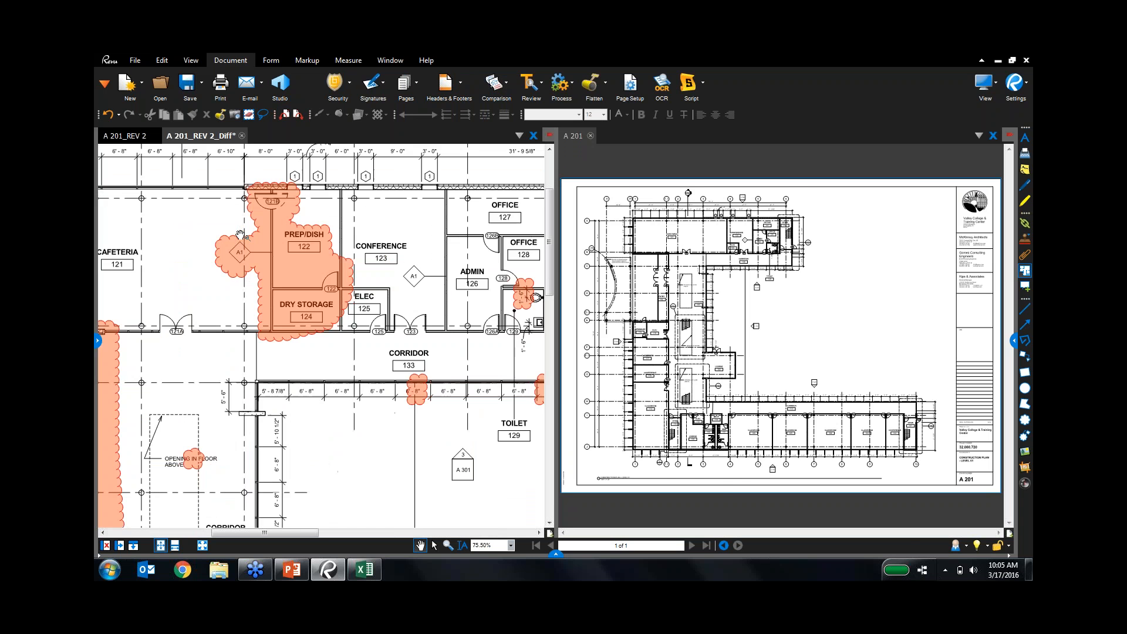
mouse_move(383, 215)
left_mouse_down()
mouse_move(413, 264)
mouse_move(468, 249)
left_mouse_up()
scroll(412, 264, "up", 5)
scroll(414, 267, "down", 1)
scroll(467, 250, "down", 1)
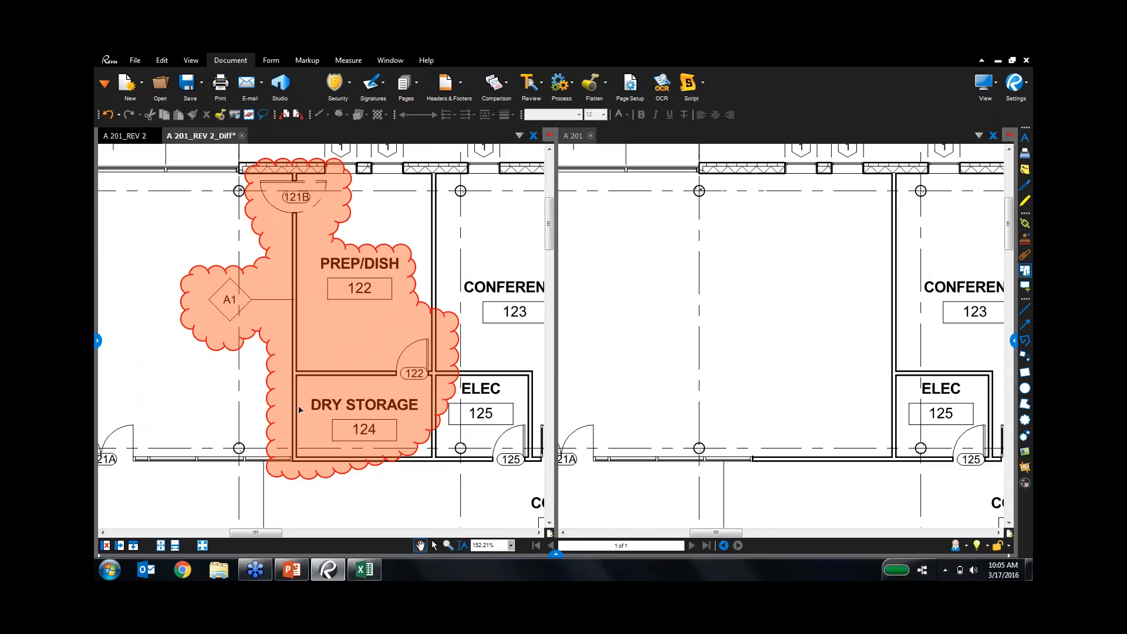
scroll(287, 450, "down", 4)
left_click_drag(261, 473, 454, 338)
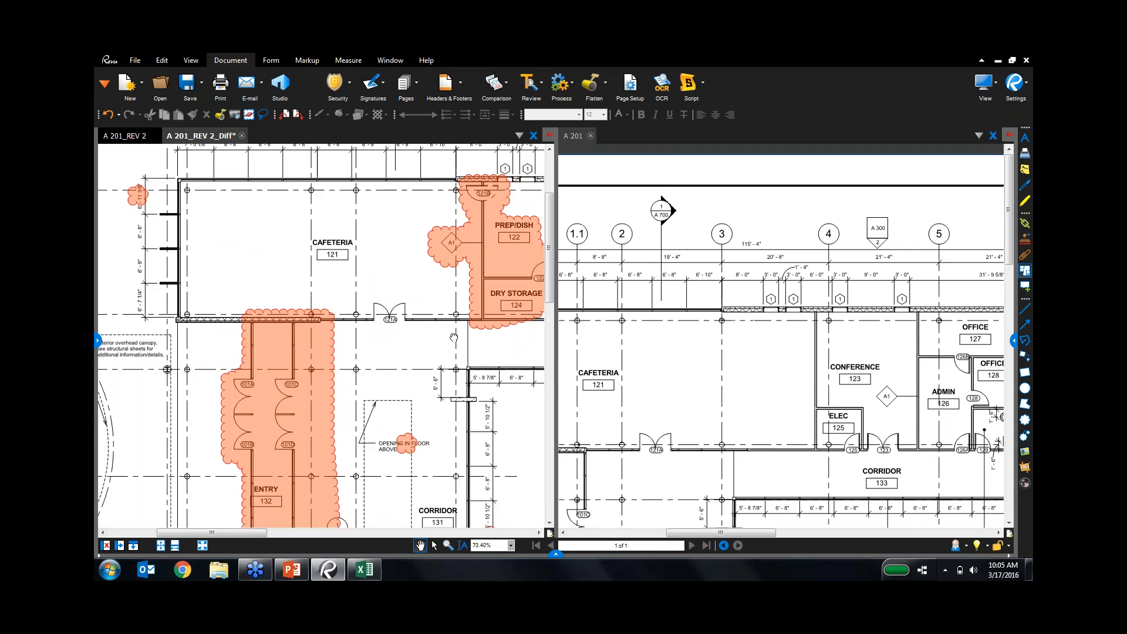
scroll(454, 337, "up", 2)
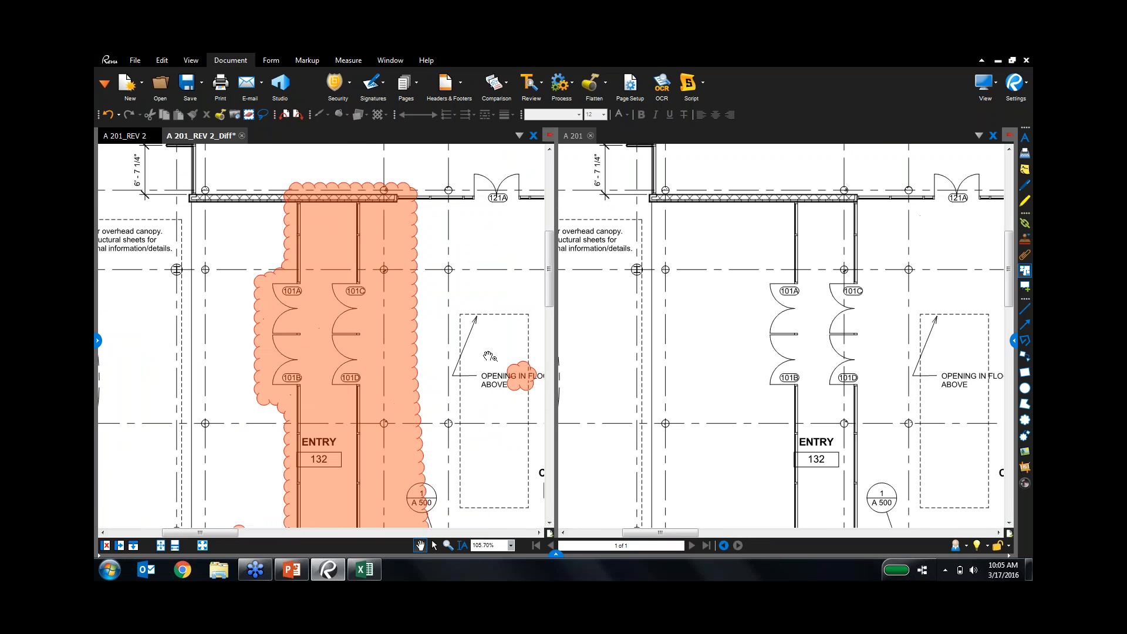
scroll(483, 361, "down", 3)
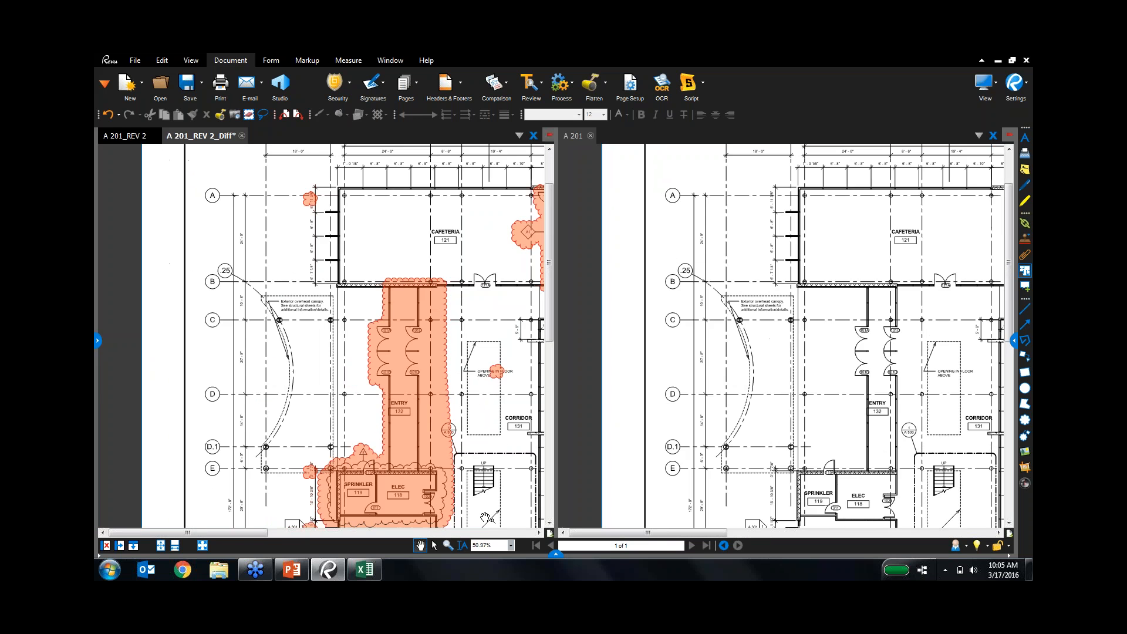
scroll(416, 347, "up", 3)
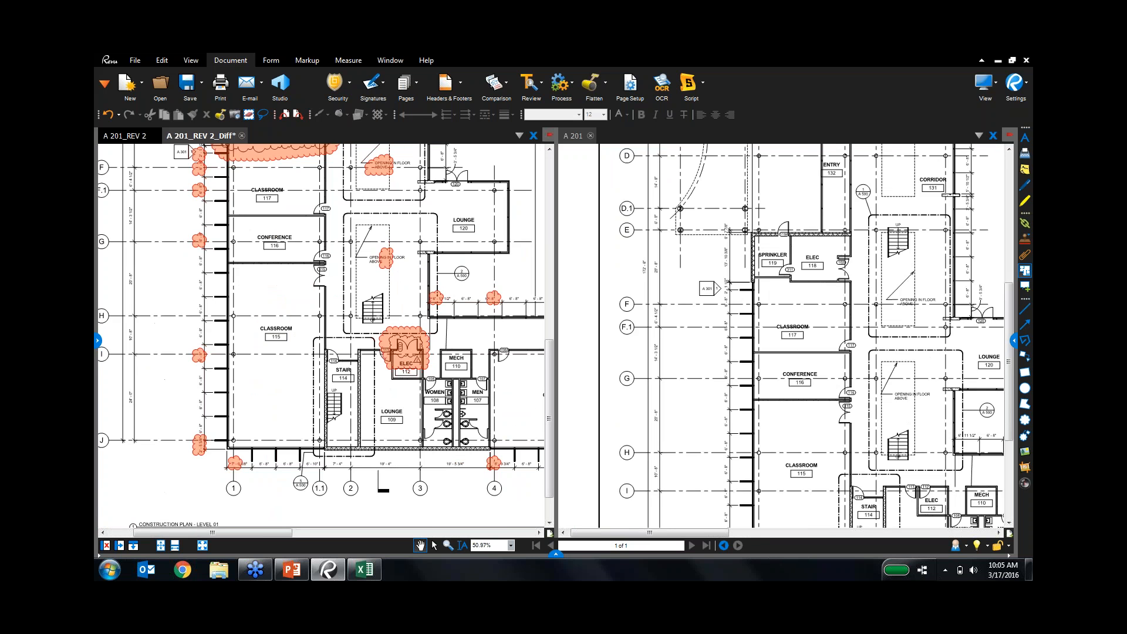
scroll(416, 347, "up", 4)
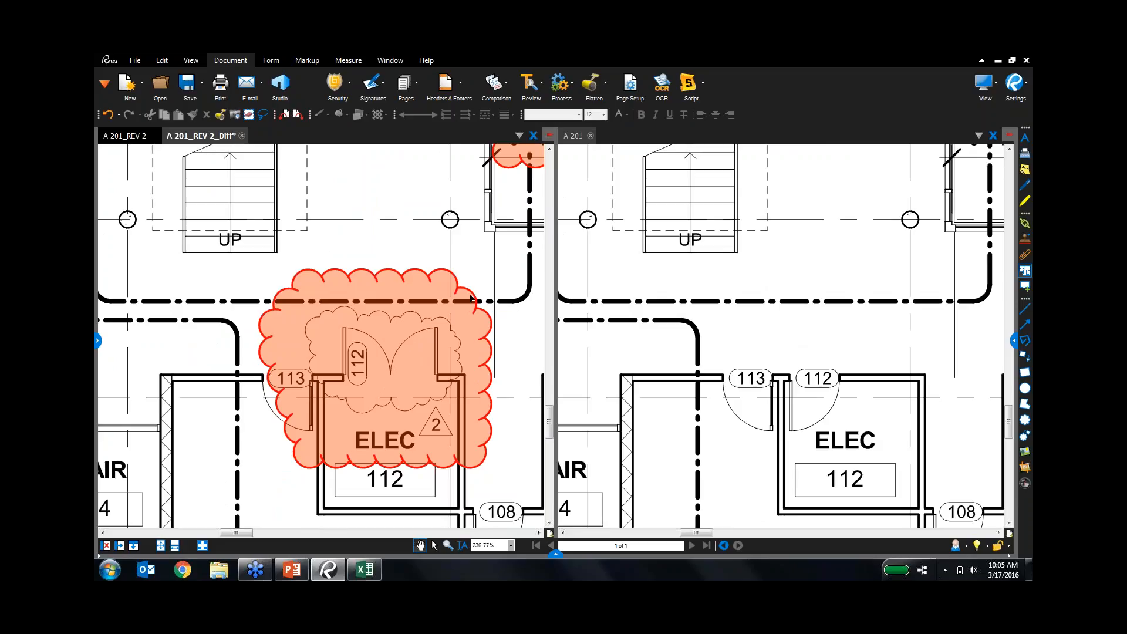
left_click(1020, 68)
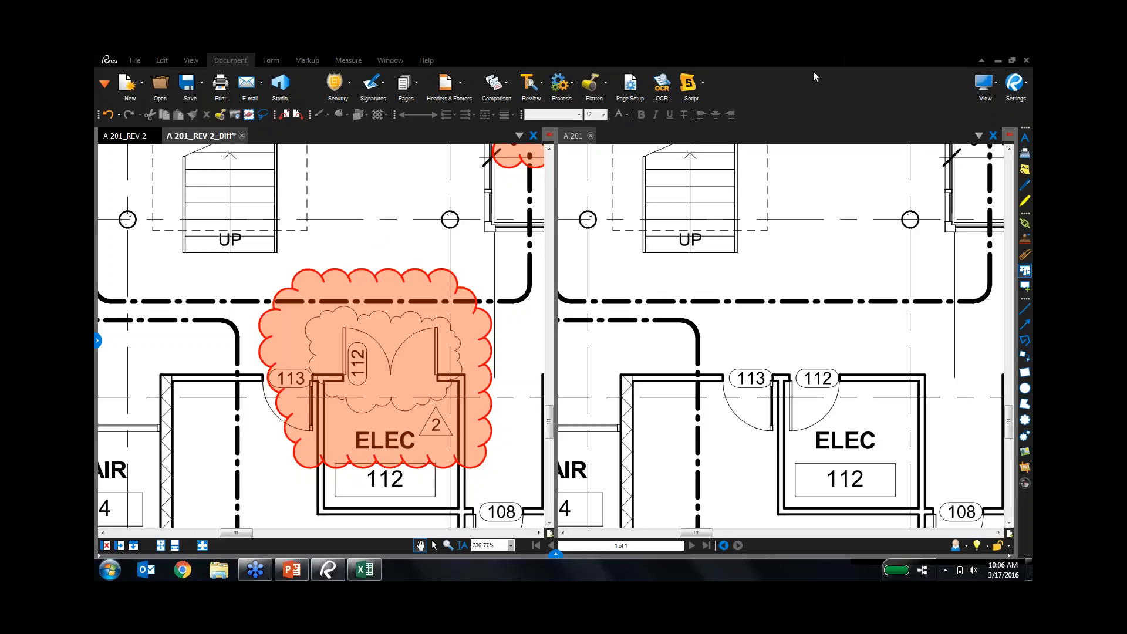
left_click(675, 194)
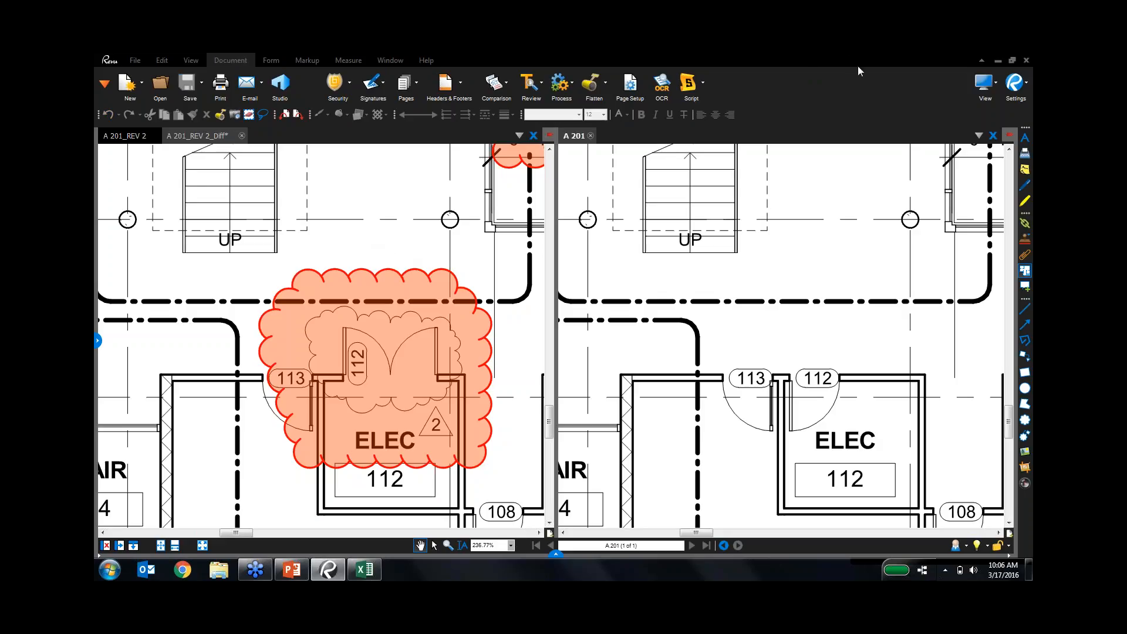
Close the diff without saving and open A 201_REV 2.pdf from the recent files.
left_click(376, 312)
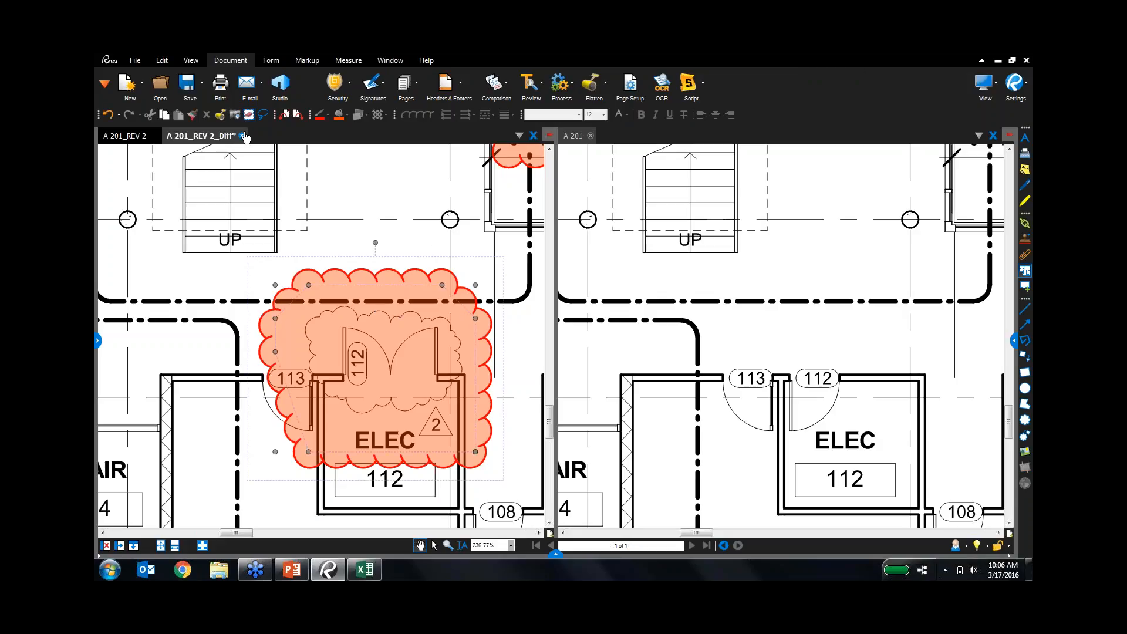
left_click(243, 136)
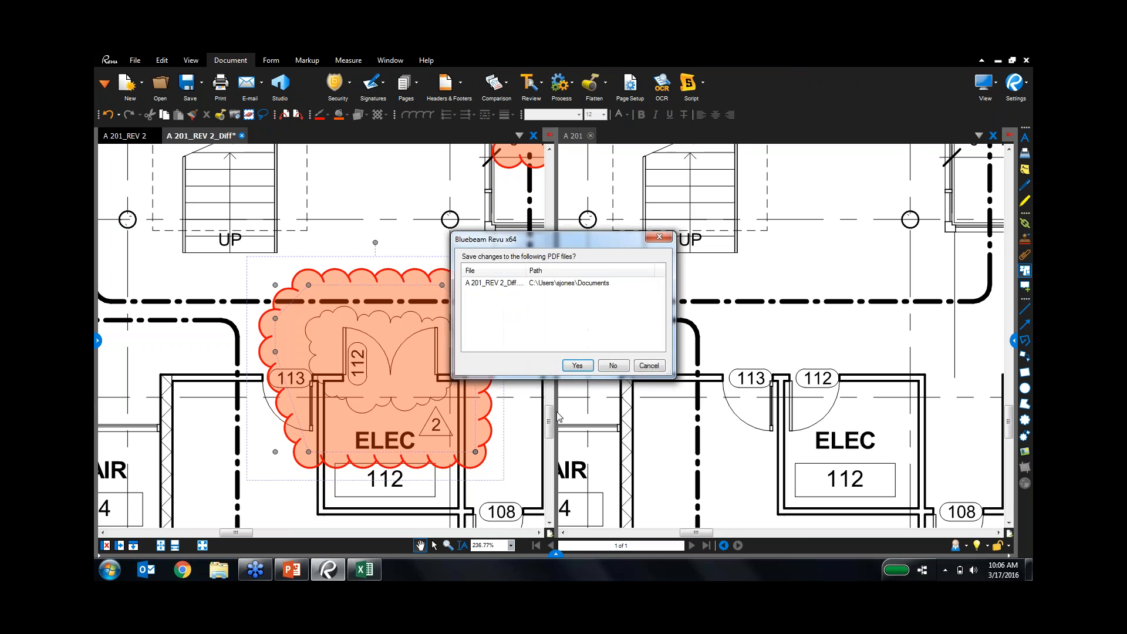
left_click(623, 363)
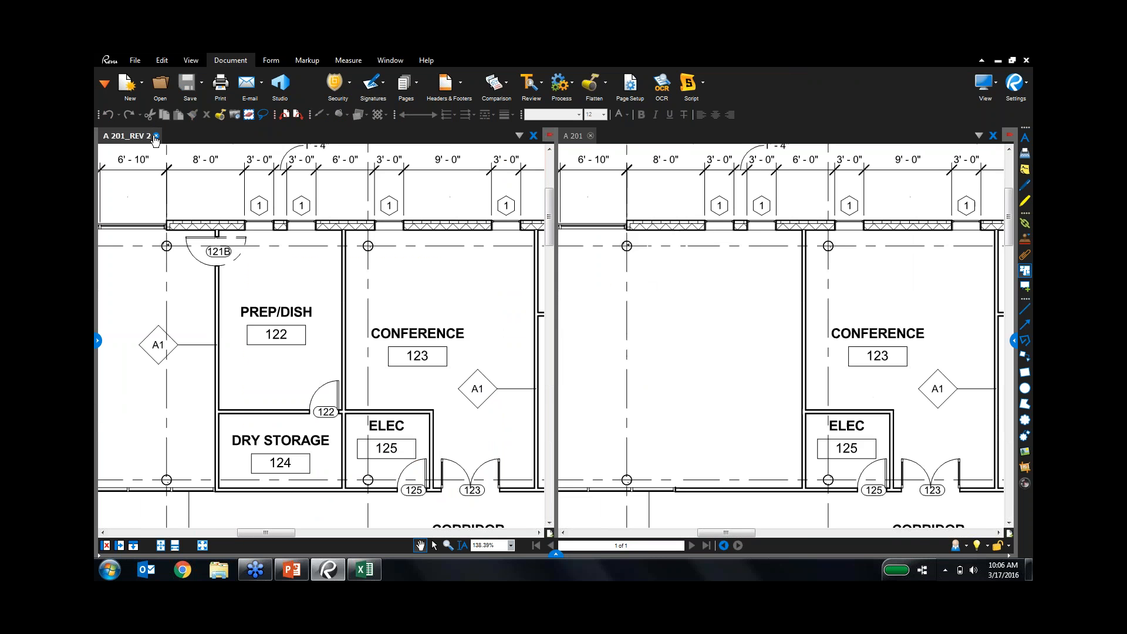
scroll(236, 197, "down", 3)
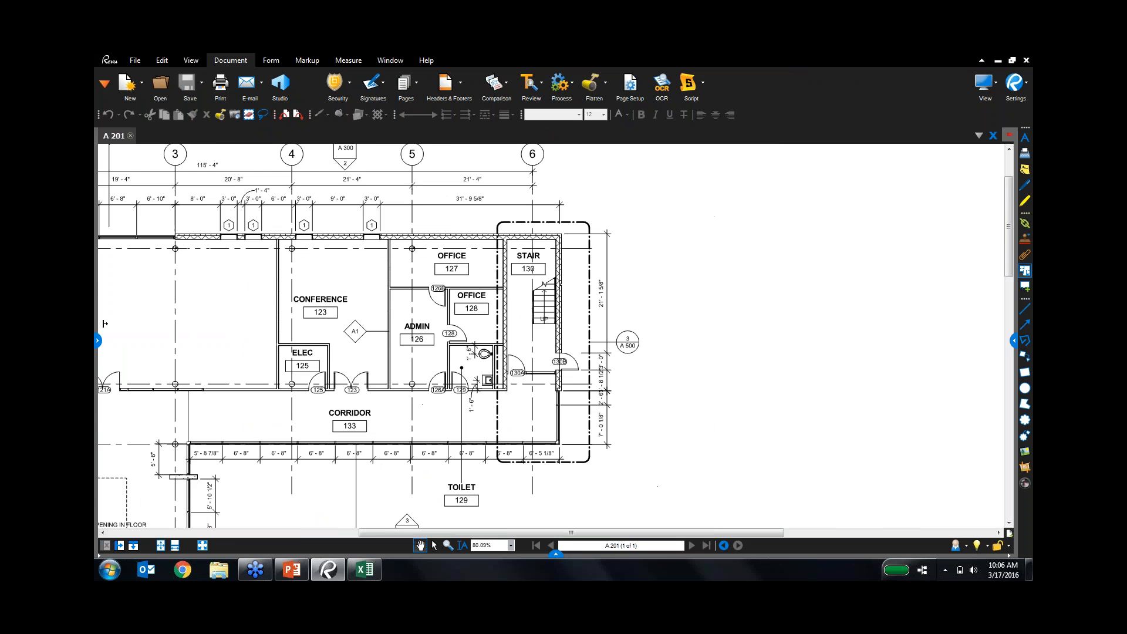
left_click(97, 340)
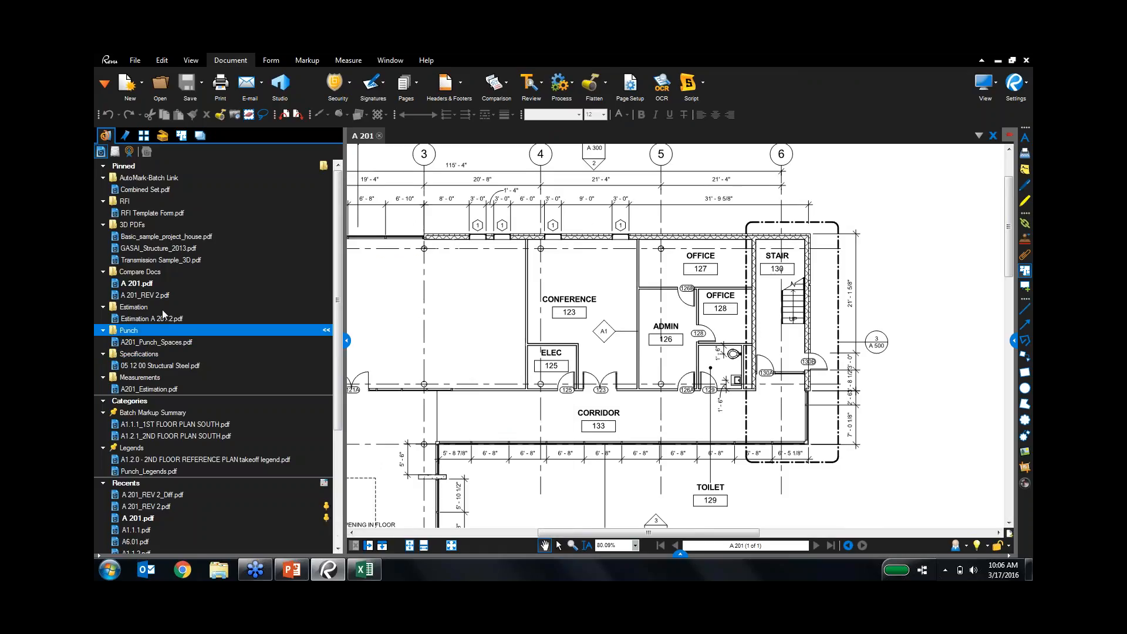
left_click(177, 294)
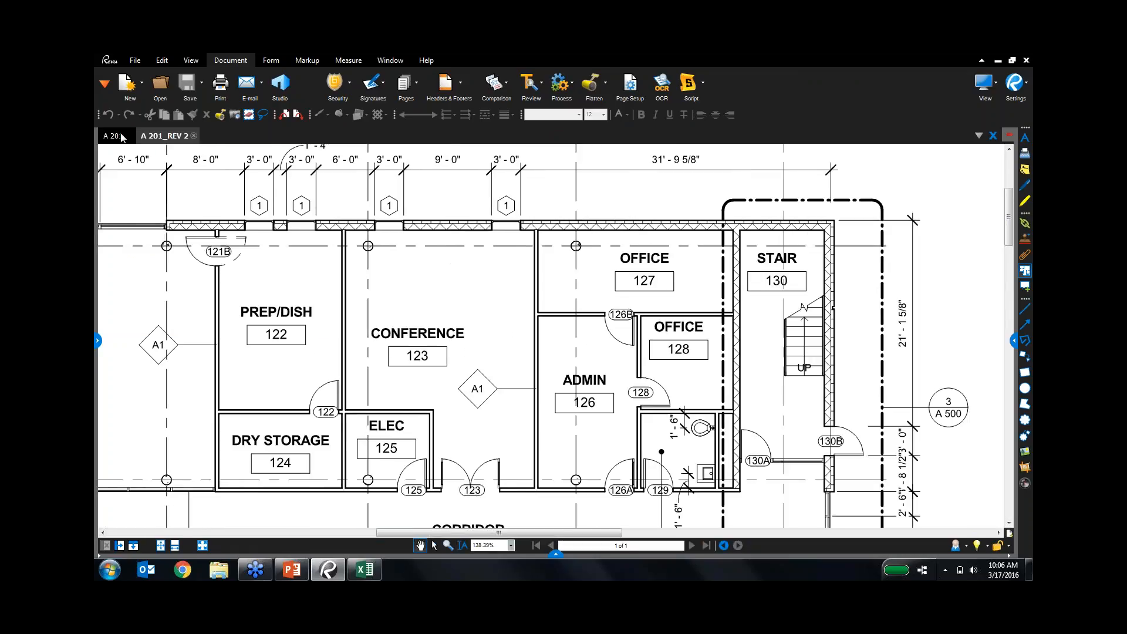
Overlay pages of A 201 in red with A 201_REV 2 in green.
left_click(120, 137)
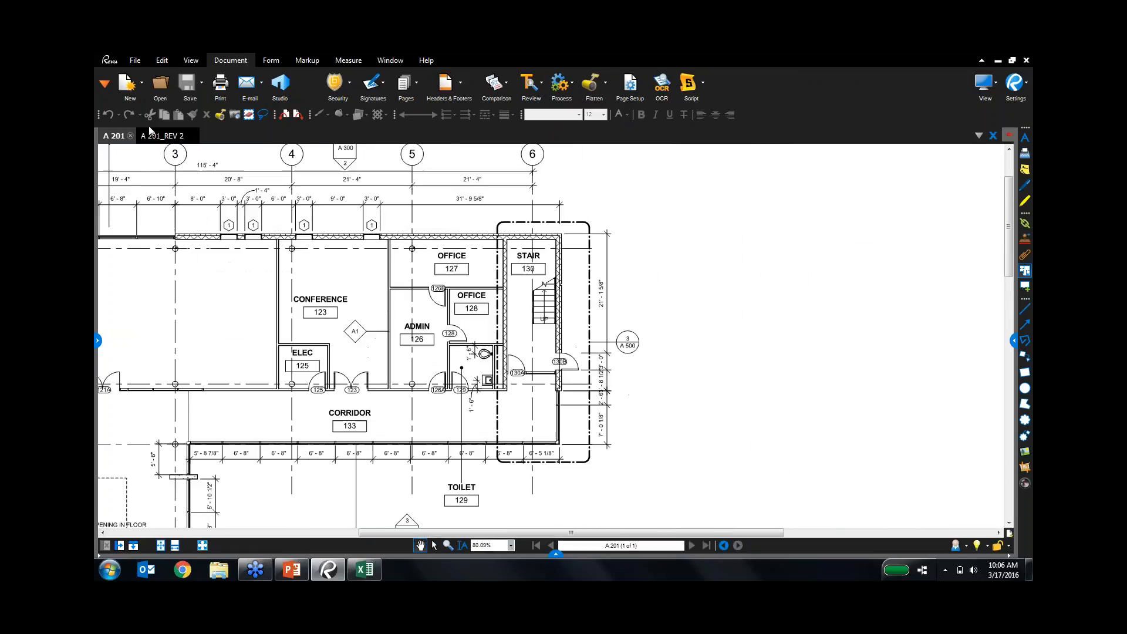
left_click(493, 80)
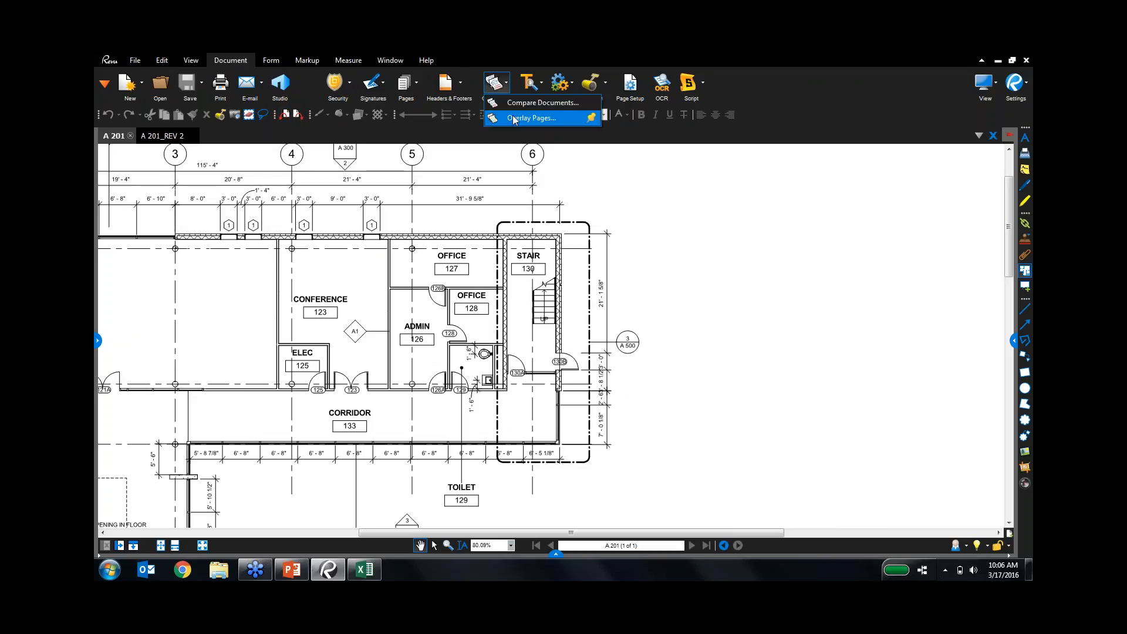
left_click(512, 115)
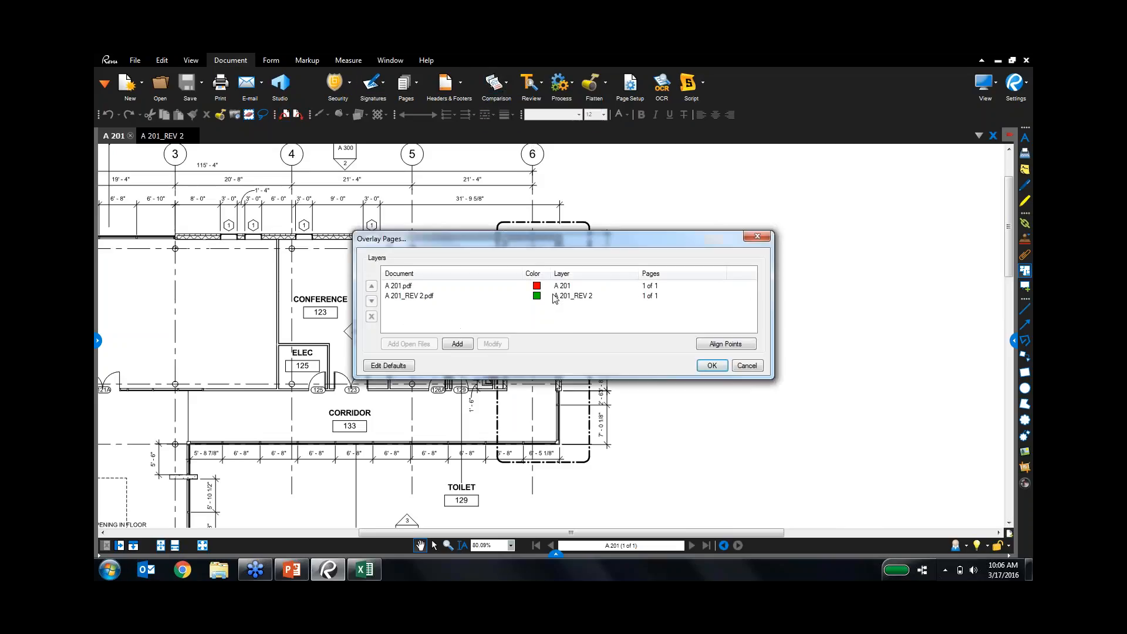
left_click(711, 365)
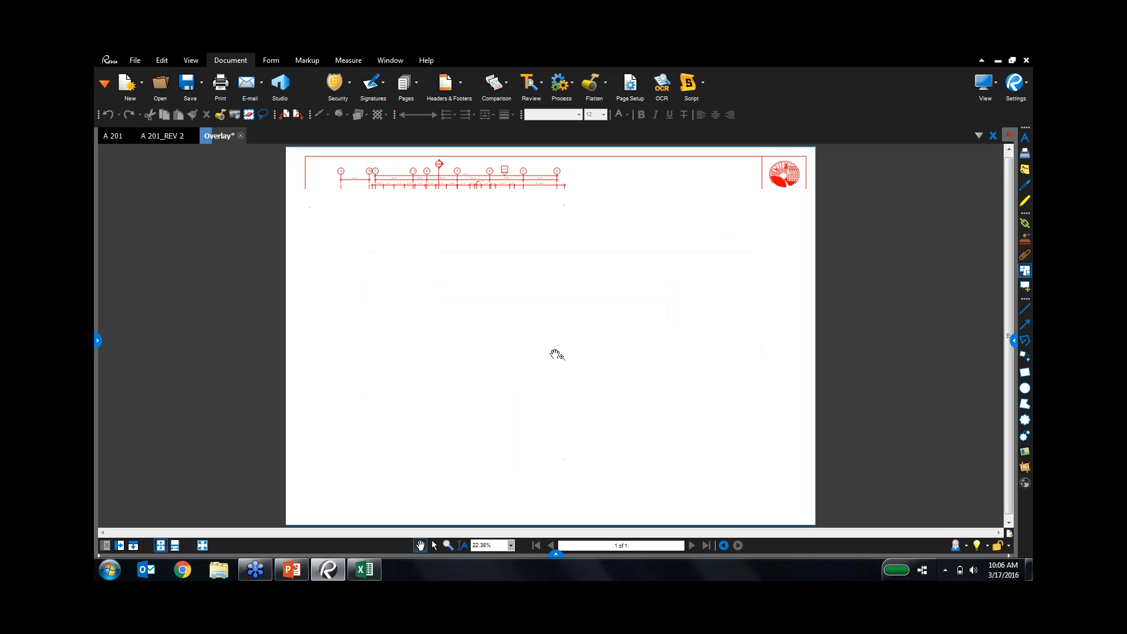
Frame the cafeteria in the overlay and switch the side panel to Layers.
scroll(450, 187, "up", 8)
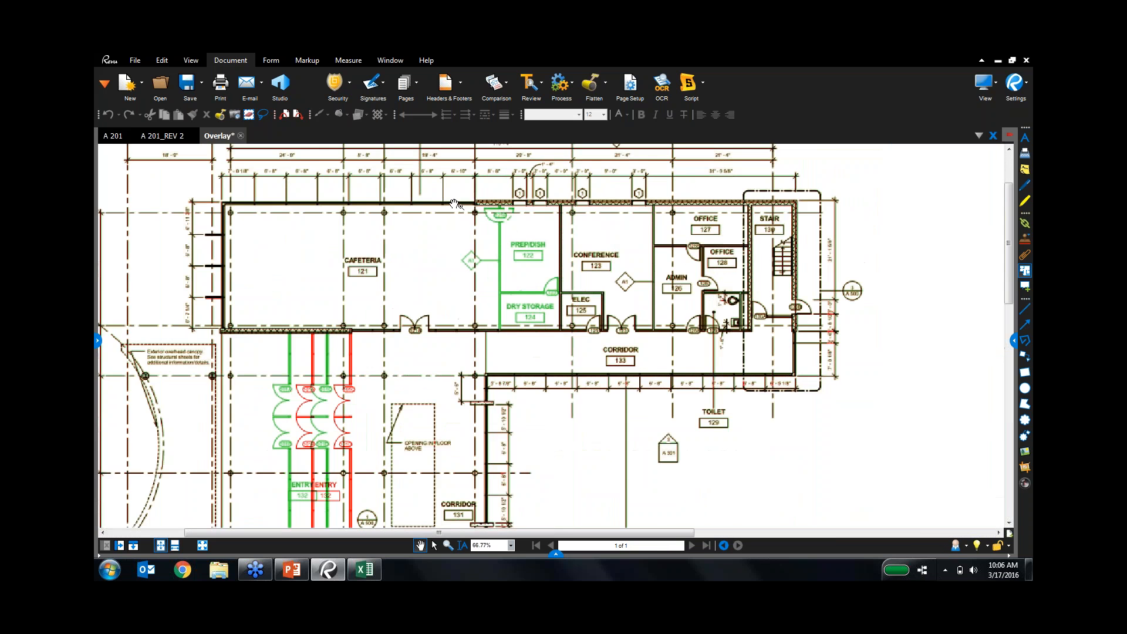
left_click_drag(450, 232, 422, 222)
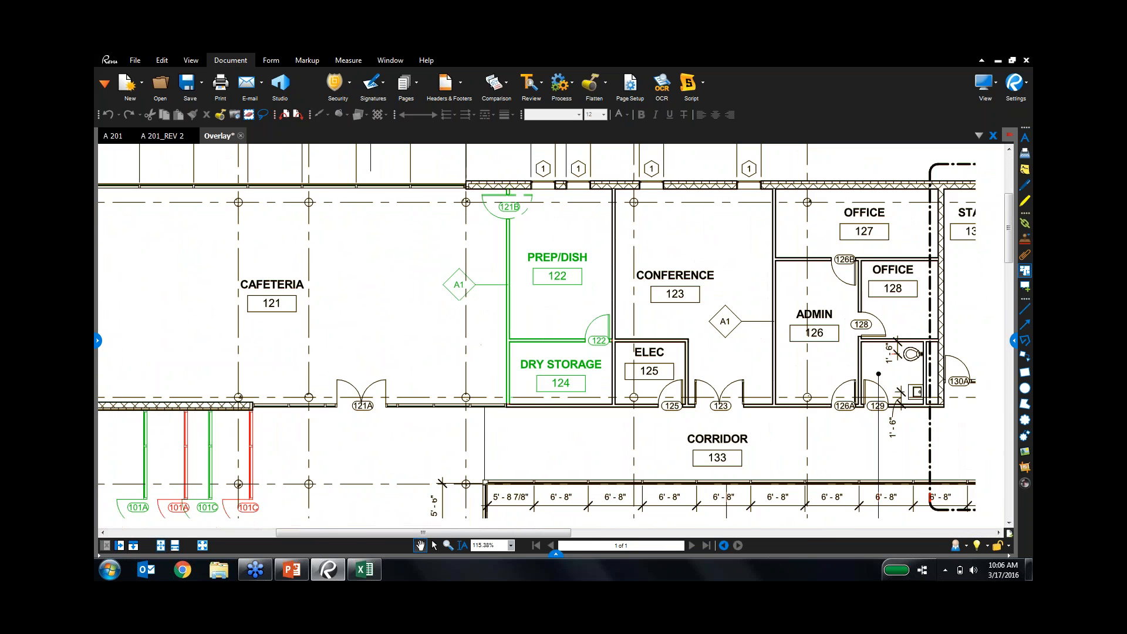
left_click(96, 341)
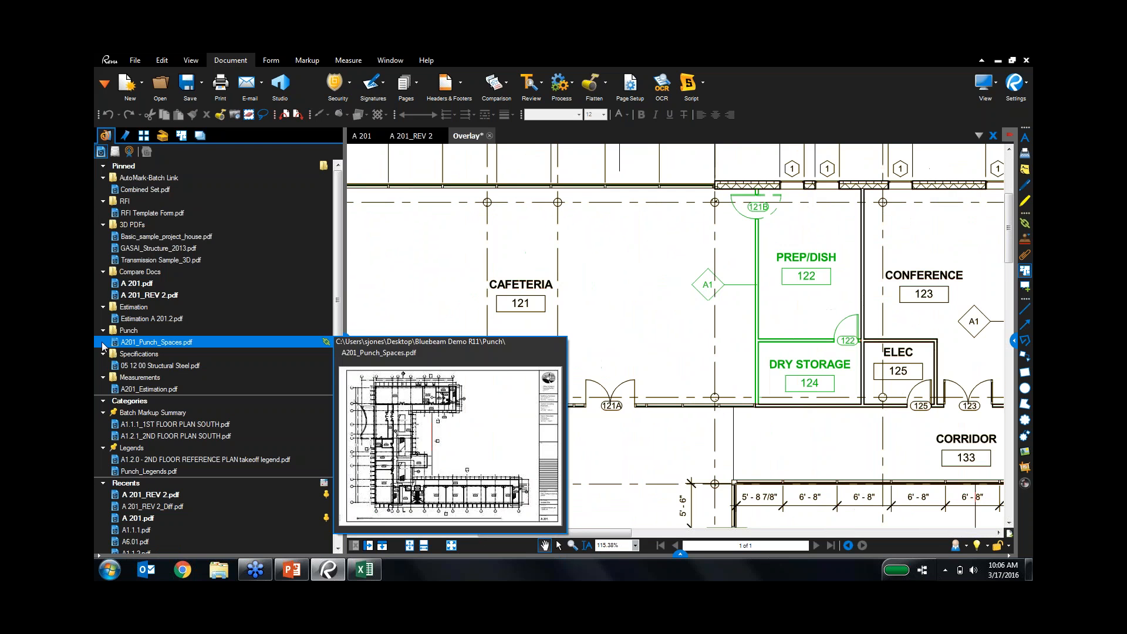
left_click(101, 86)
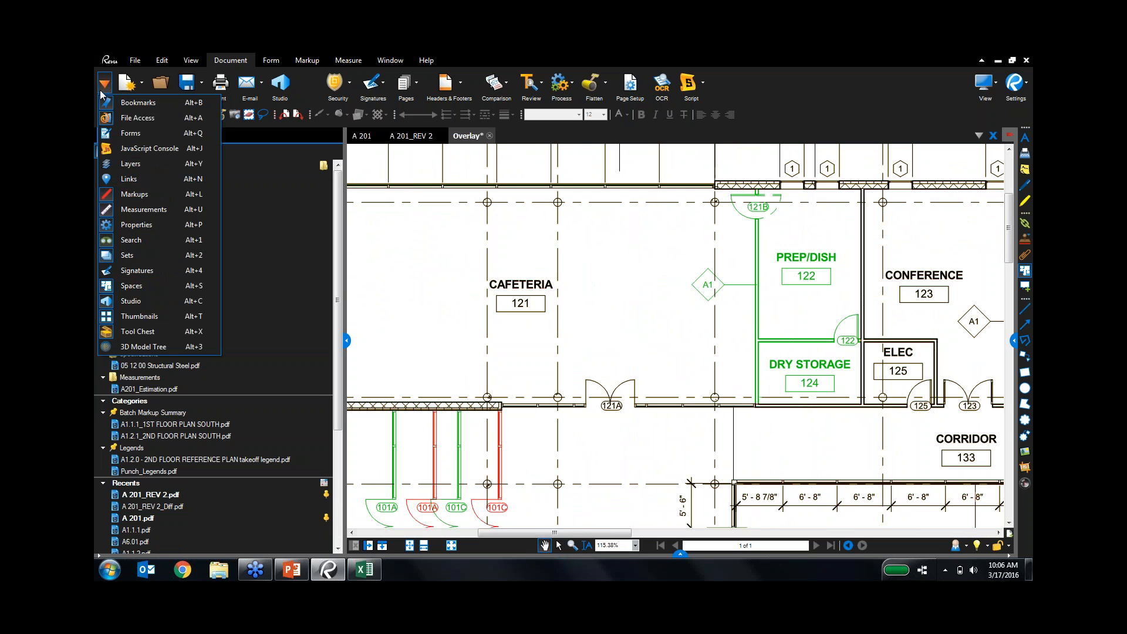
left_click(136, 164)
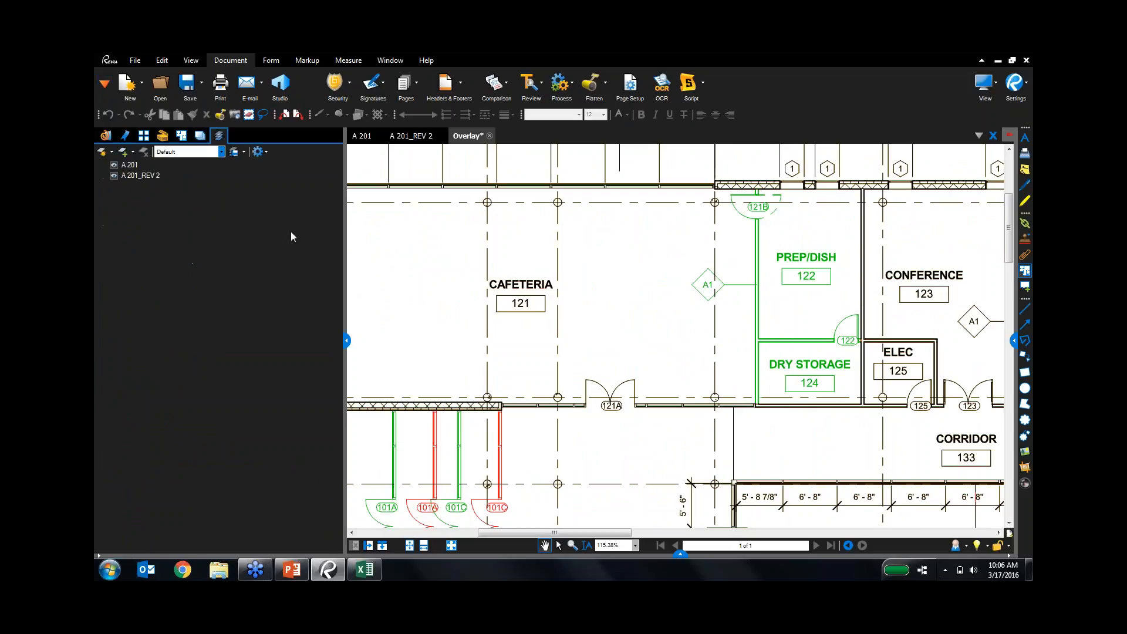
Toggle the A 201 and A 201_REV 2 layers off and back on.
left_click(118, 175)
left_click(114, 167)
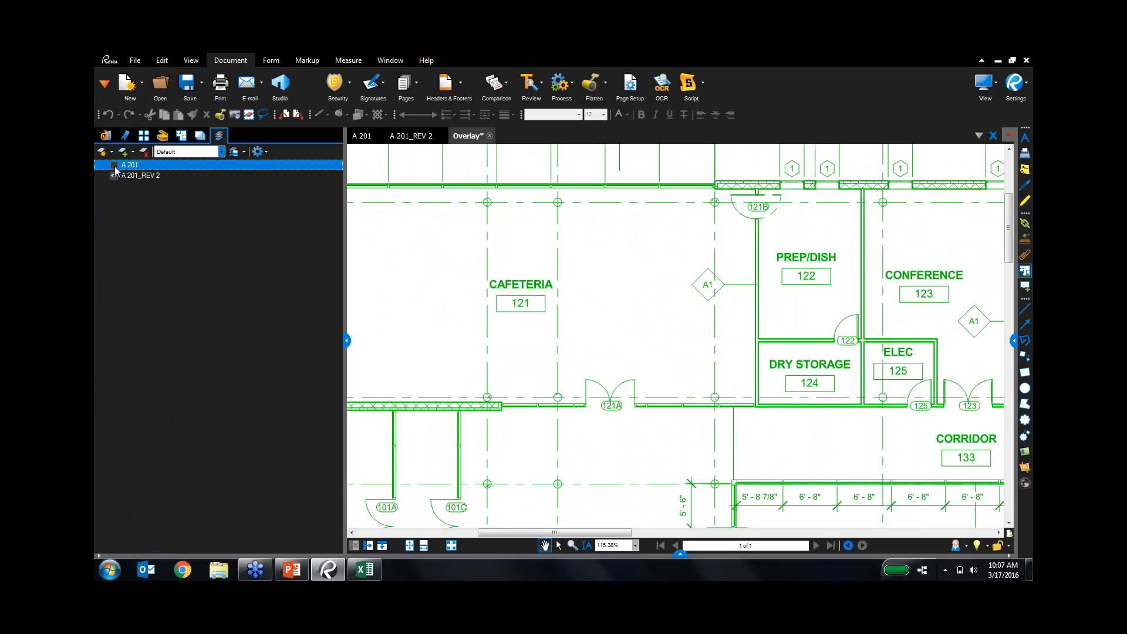
left_click(114, 166)
left_click(114, 177)
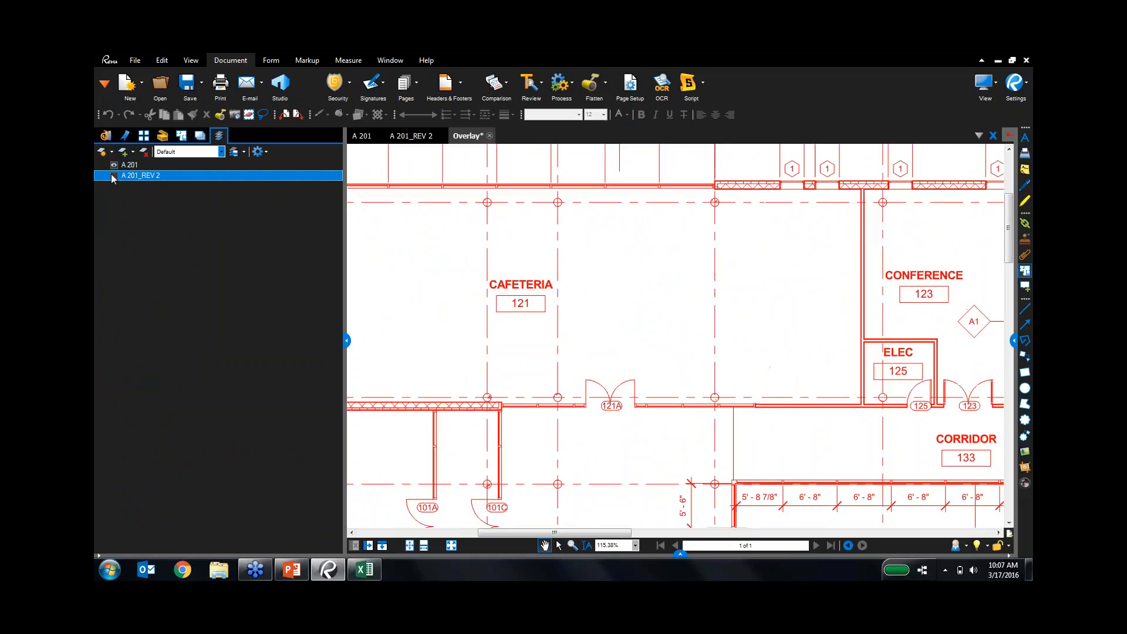
left_click(114, 176)
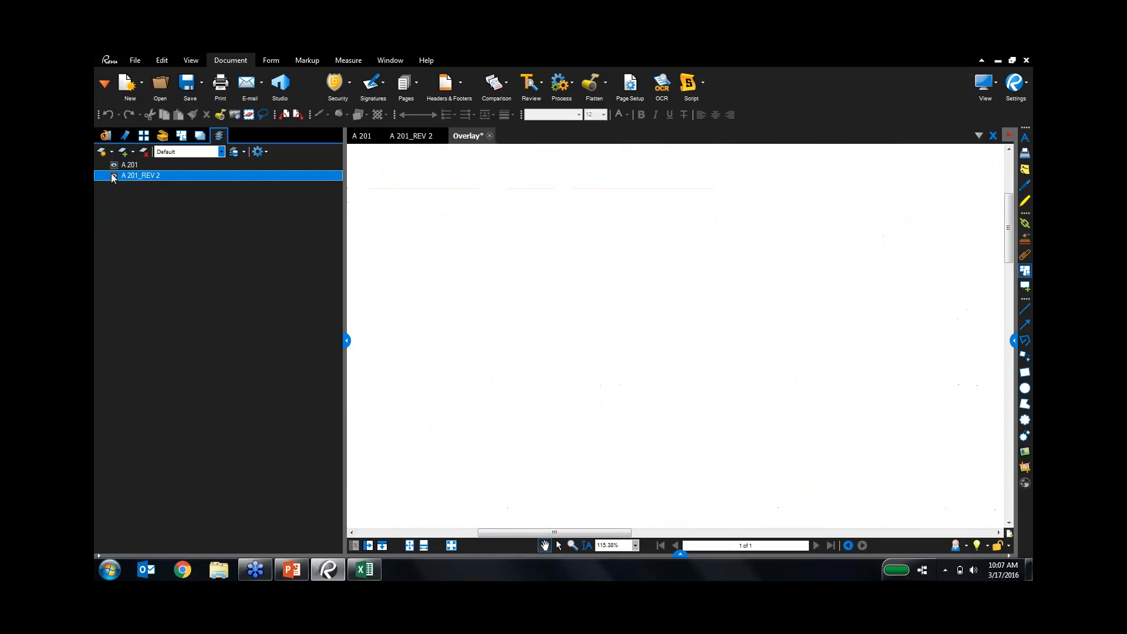
Zoom and pan the overlay to centre the changed ELEC 112 doorway.
scroll(616, 343, "down", 3)
scroll(616, 343, "up", 1)
scroll(616, 461, "up", 3)
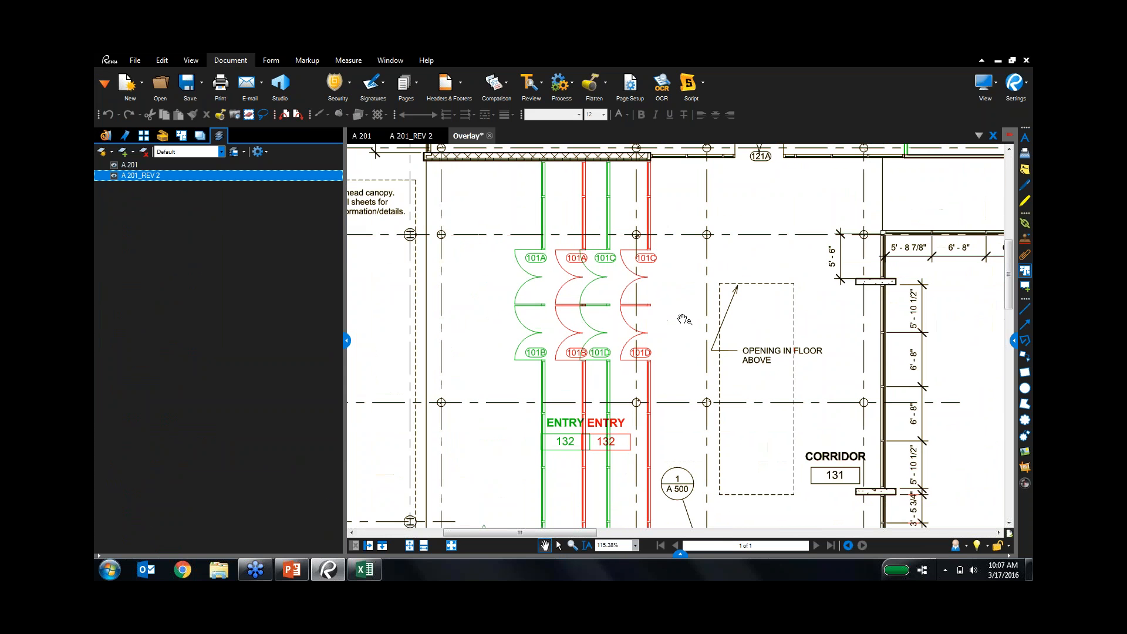
scroll(706, 340, "down", 1)
scroll(705, 340, "down", 1)
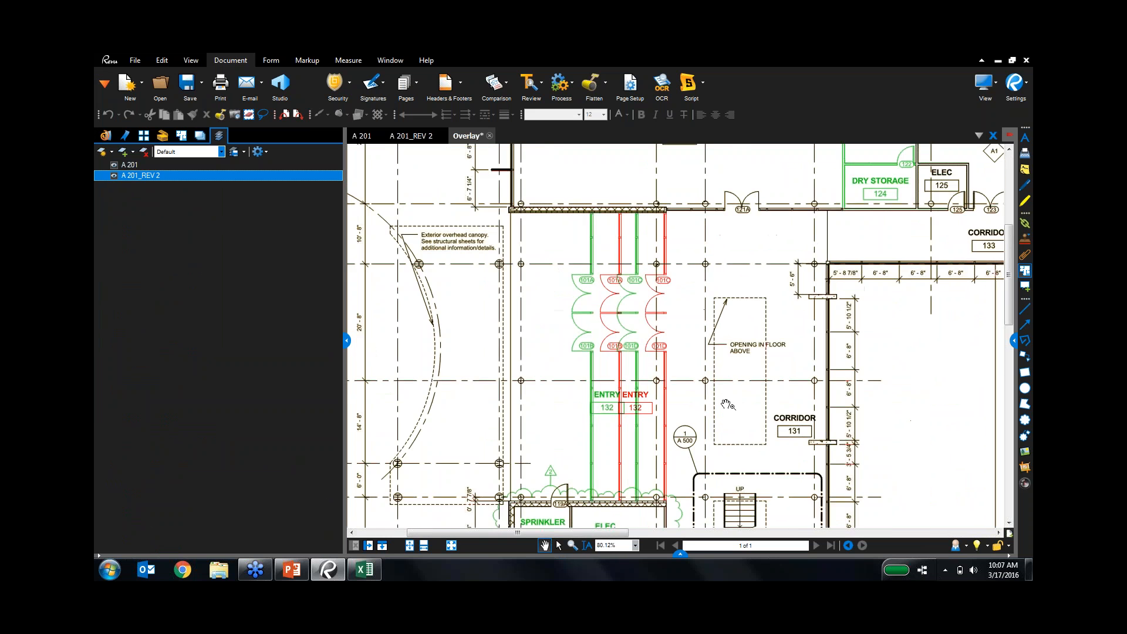
left_click_drag(730, 407, 715, 189)
left_click_drag(732, 352, 686, 137)
scroll(720, 358, "down", 2)
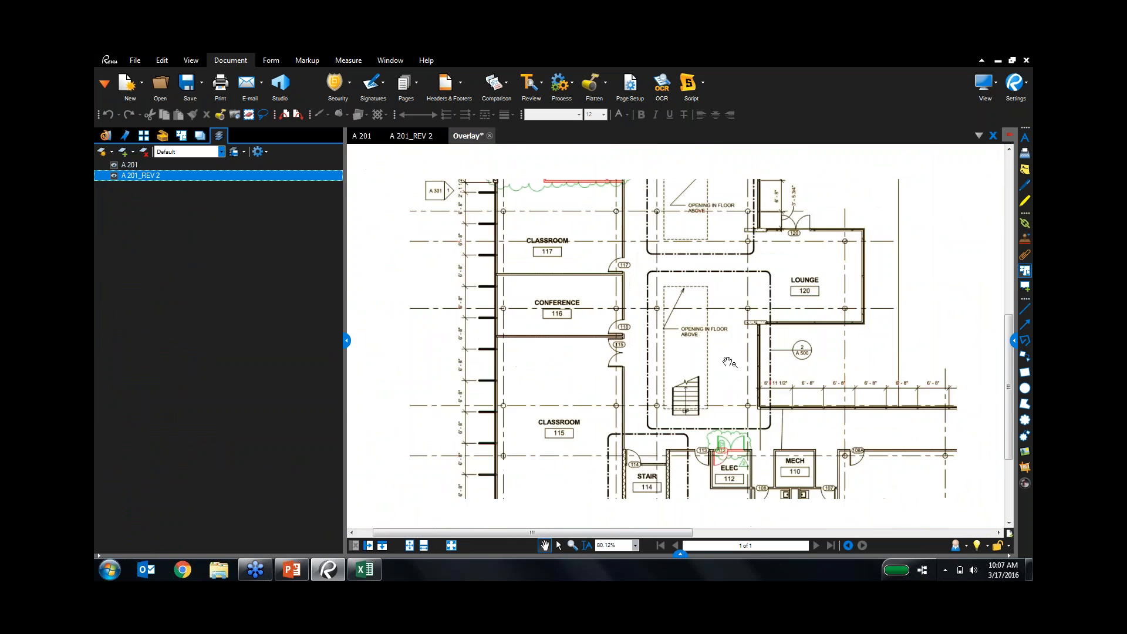
left_click_drag(747, 456, 642, 339)
scroll(642, 339, "up", 1)
scroll(642, 339, "up", 10)
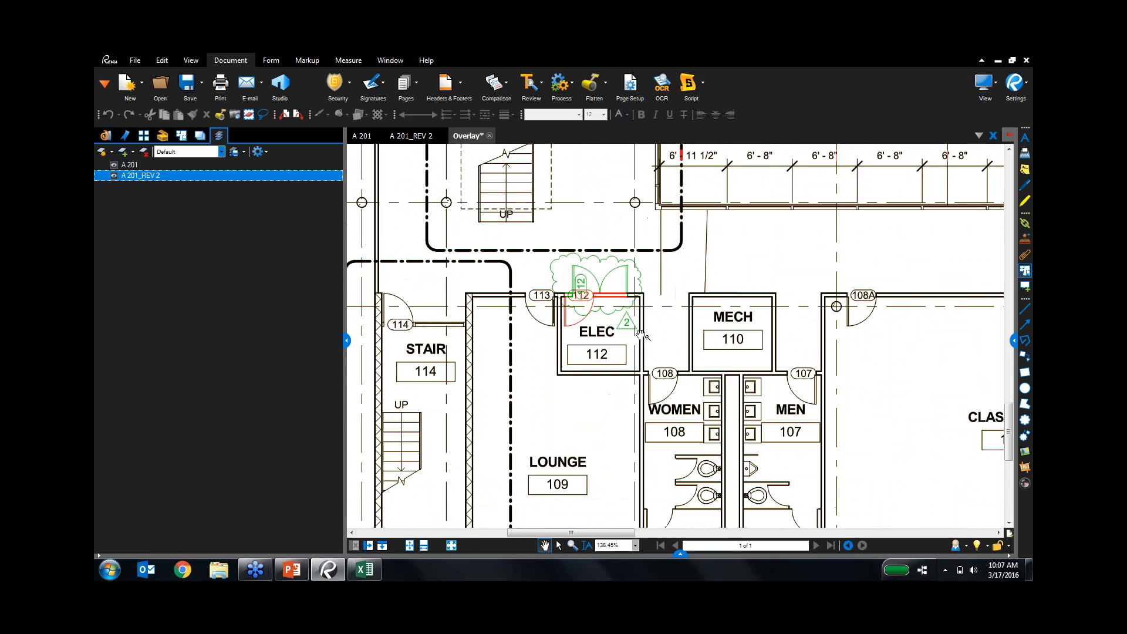
left_click_drag(725, 388, 751, 386)
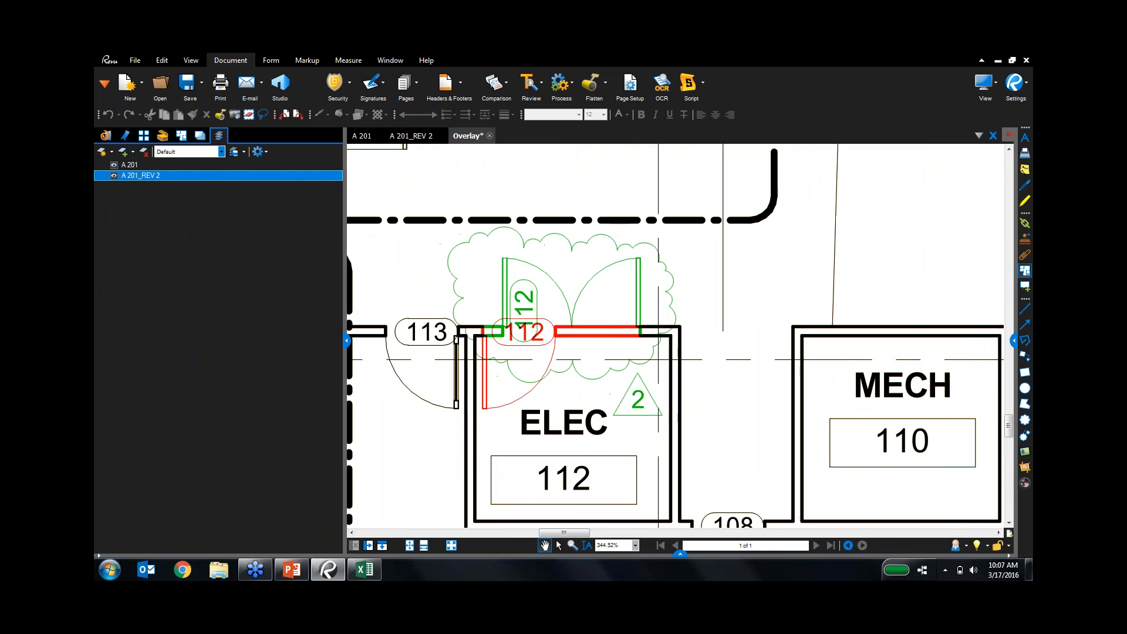
left_click(1023, 69)
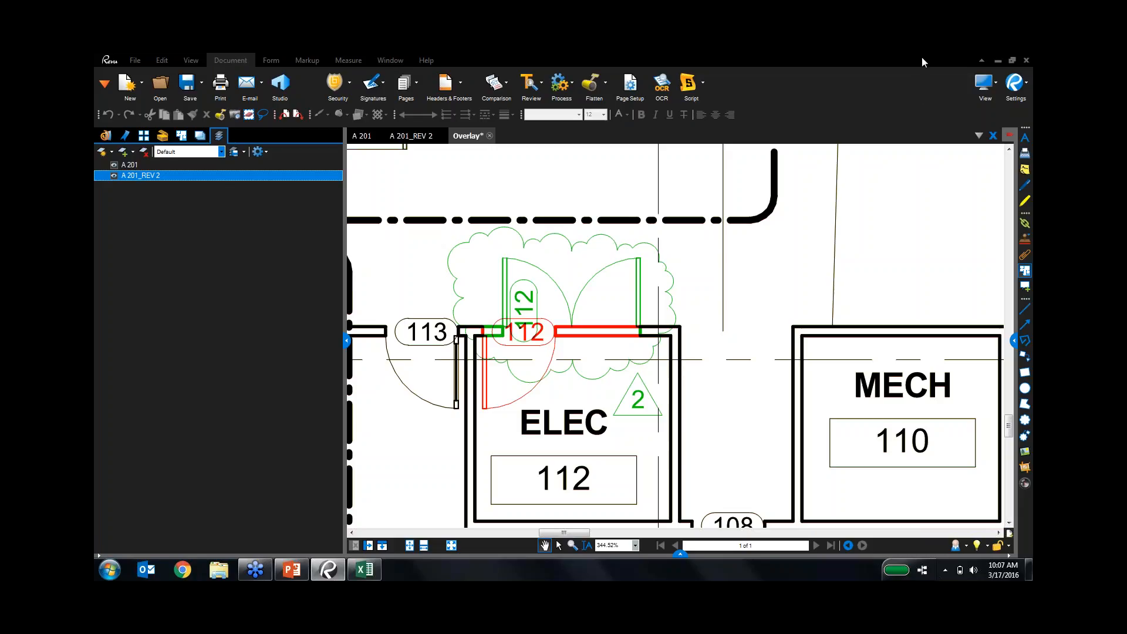